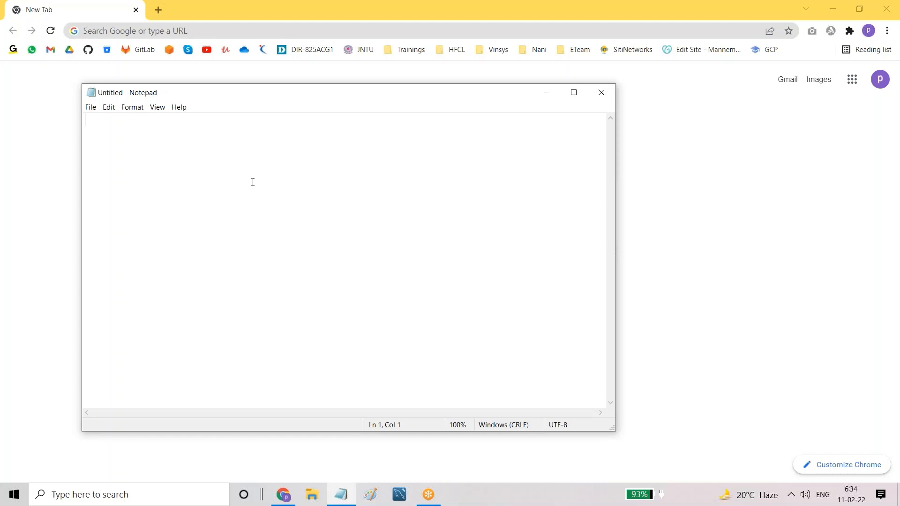
# Step: Start the Notepad heading with 'IAM(Identity & Access', toggling Caps Lock for the capitals
pyautogui.press('capslock')
pyautogui.write('IAM(')
pyautogui.press('capslock')
pyautogui.write('I')
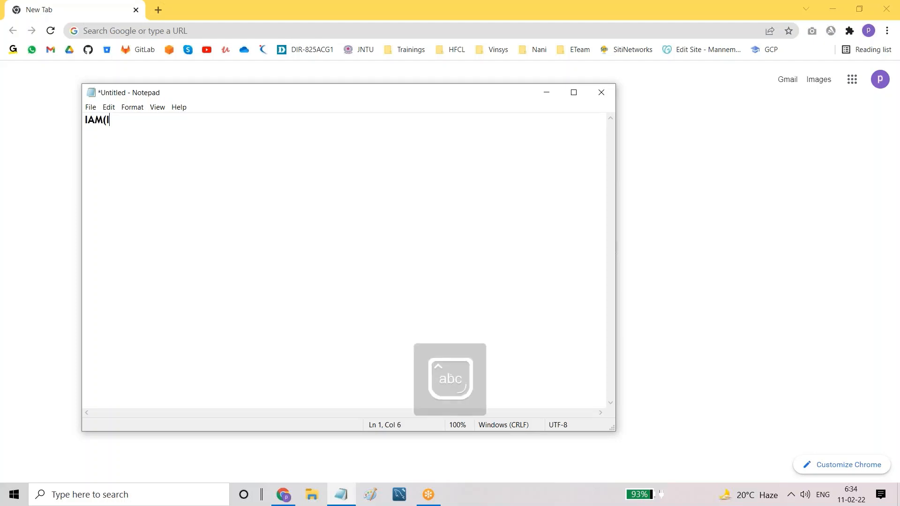
pyautogui.write('dentity &')
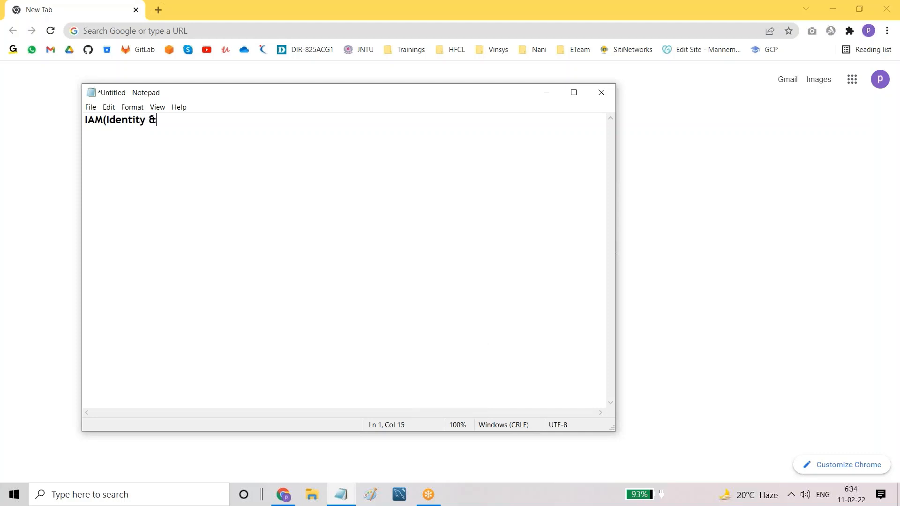
pyautogui.press('capslock')
pyautogui.write('A')
pyautogui.press('capslock')
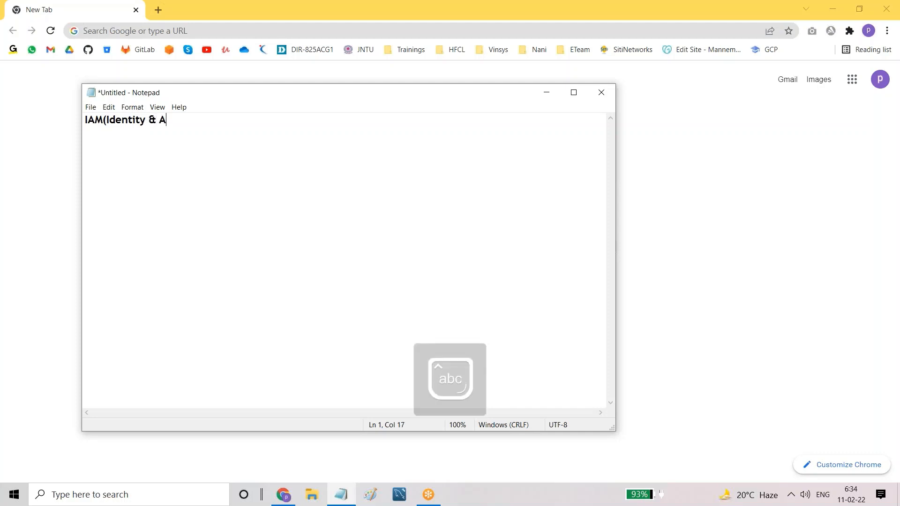
pyautogui.write('ccess')
# Step: Finish the heading with 'Management):-' and leave a blank line beneath it
pyautogui.press('capslock')
pyautogui.write('M')
pyautogui.press('capslock')
pyautogui.write('anagement(')
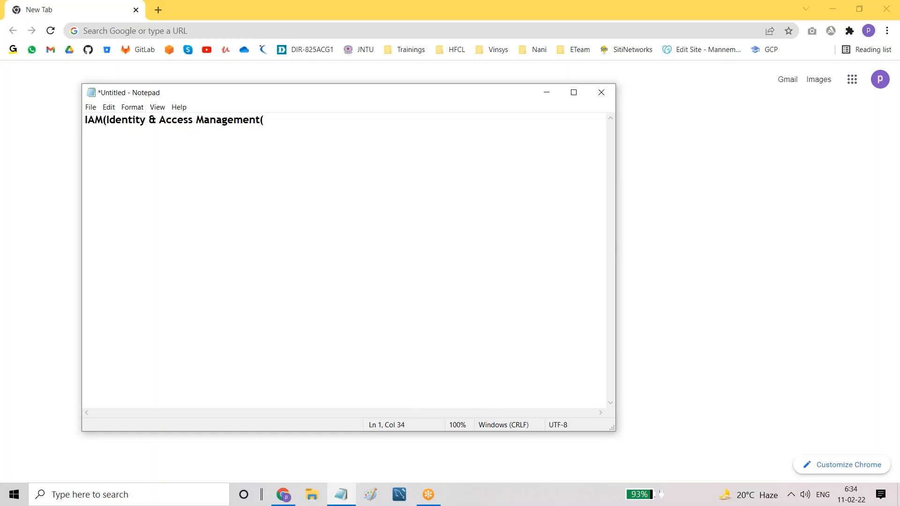
pyautogui.press('BackSpace')
pyautogui.write('):-')
pyautogui.press('Return')
pyautogui.press('BackSpace')
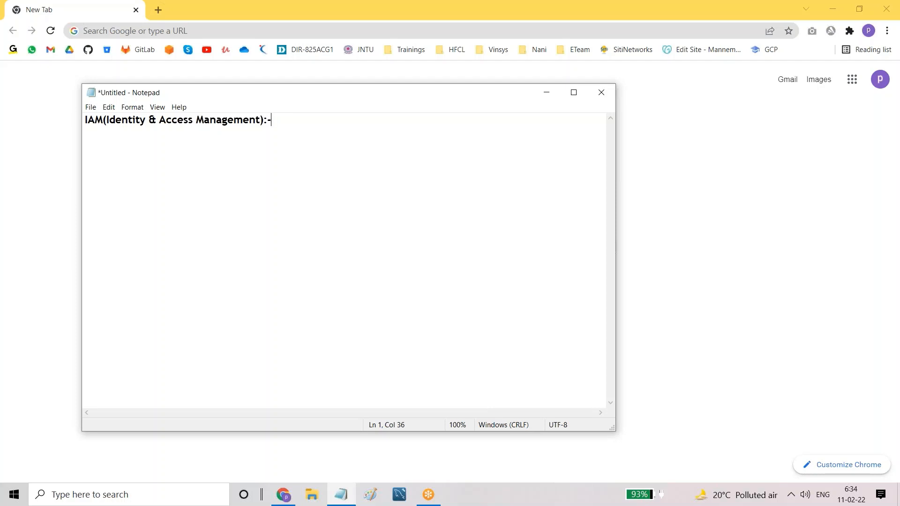
pyautogui.press('Return')
pyautogui.press('Return')
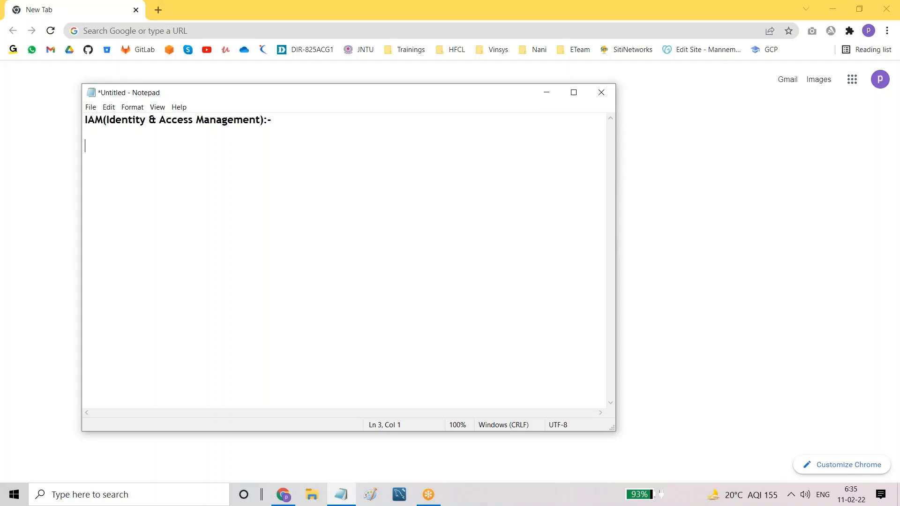
# Step: Type the team list '2 dev 2 testers 1 devops/cloud 1 manager', fixing typos, and add blank lines below
pyautogui.press('capslock')
pyautogui.write('Mul=')
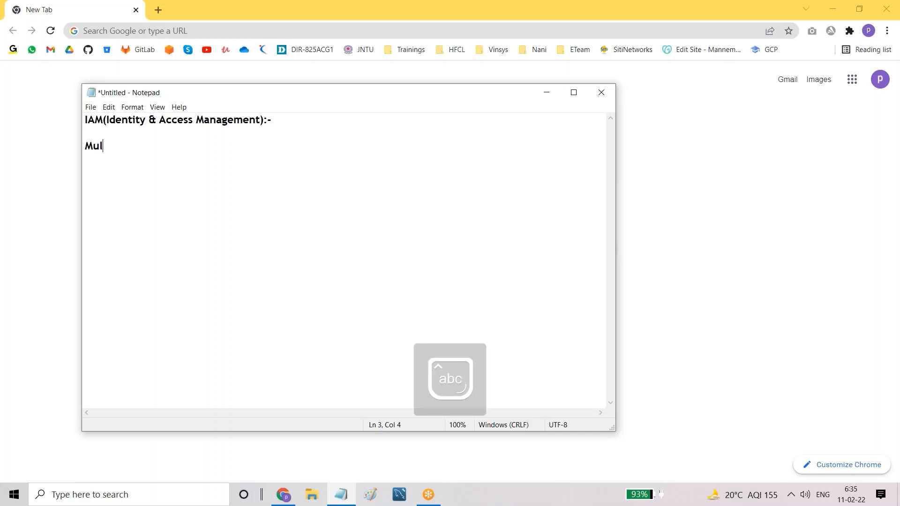
pyautogui.press('BackSpace')
pyautogui.press('BackSpace')
pyautogui.press('BackSpace')
pyautogui.press('BackSpace')
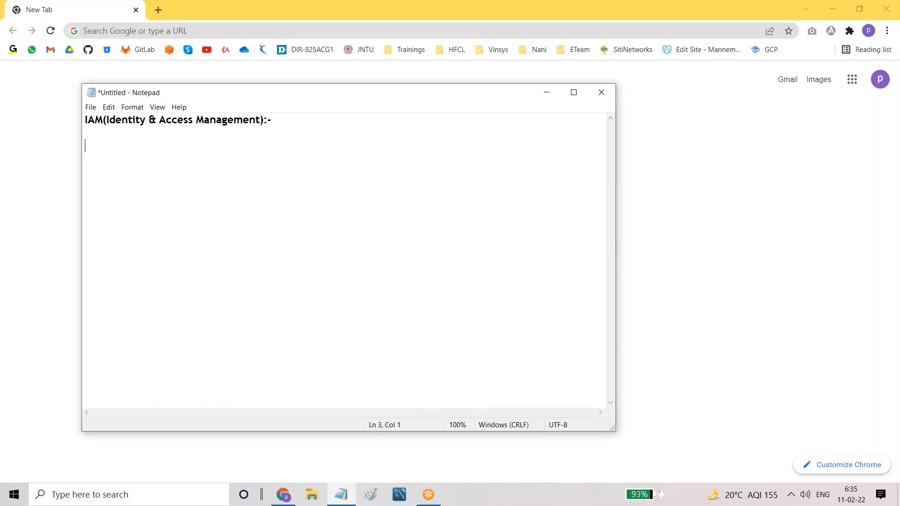
pyautogui.write('5 ')
pyautogui.write('dev')
pyautogui.write('5 ter')
pyautogui.press('BackSpace')
pyautogui.press('BackSpace')
pyautogui.press('BackSpace')
pyautogui.press('BackSpace')
pyautogui.press('BackSpace')
pyautogui.press('BackSpace')
pyautogui.press('BackSpace')
pyautogui.press('BackSpace')
pyautogui.press('BackSpace')
pyautogui.press('BackSpace')
pyautogui.write('2 dev 2 testers ')
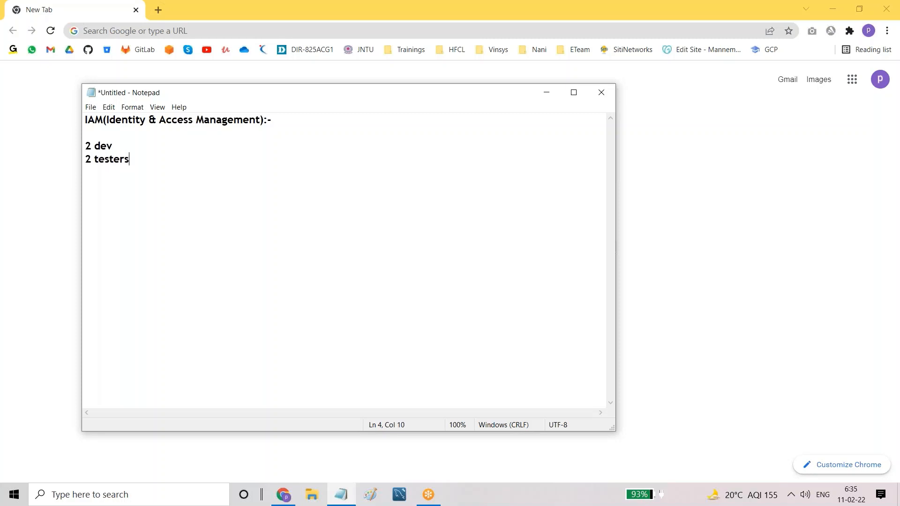
pyautogui.write('1 network')
pyautogui.press('BackSpace')
pyautogui.press('BackSpace')
pyautogui.press('BackSpace')
pyautogui.press('BackSpace')
pyautogui.press('BackSpace')
pyautogui.press('BackSpace')
pyautogui.press('BackSpace')
pyautogui.write('devops')
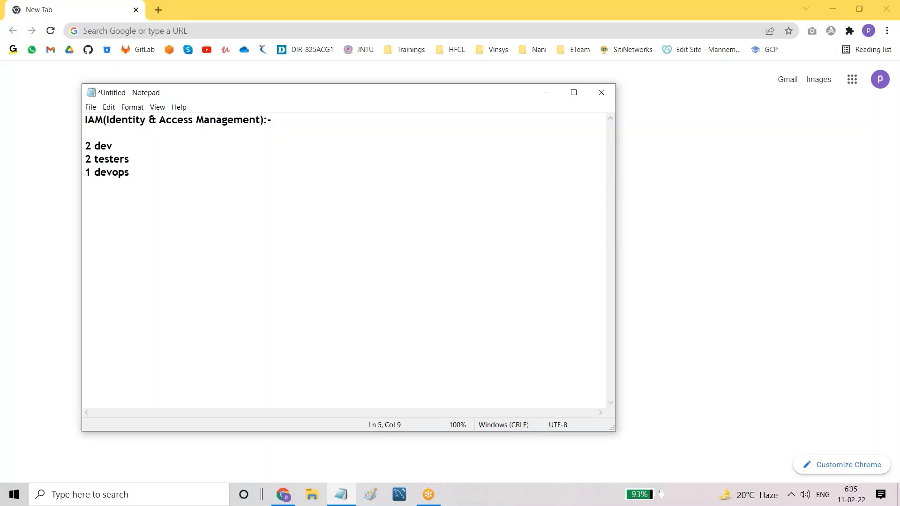
pyautogui.write('/cloud ')
pyautogui.write('1 man')
pyautogui.write('ag')
pyautogui.write('er')
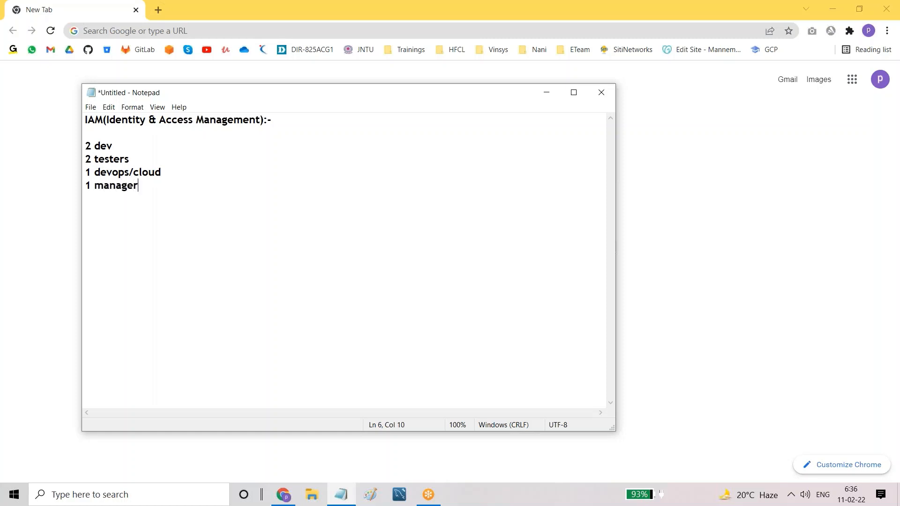
pyautogui.press('Return')
pyautogui.press('Return')
pyautogui.press('Return')
pyautogui.moveTo(85, 146); pyautogui.dragTo(138, 161)
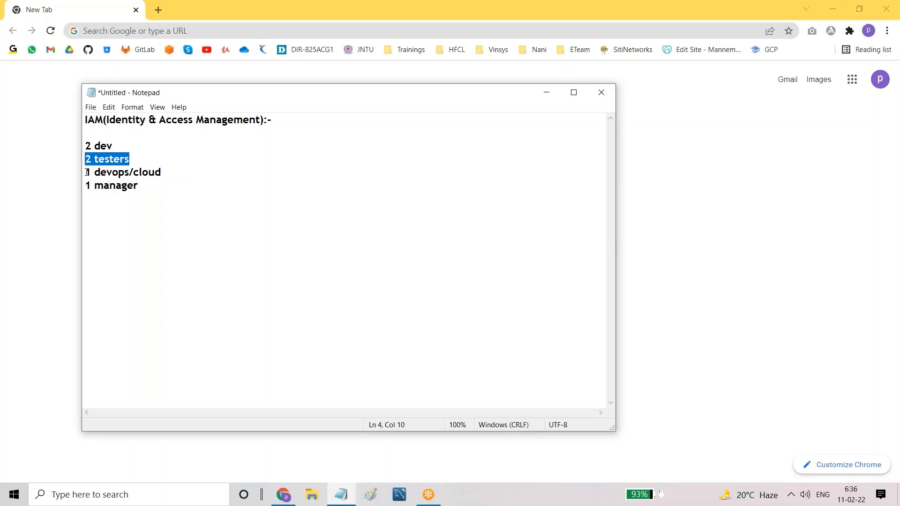
pyautogui.moveTo(86, 173); pyautogui.dragTo(162, 174)
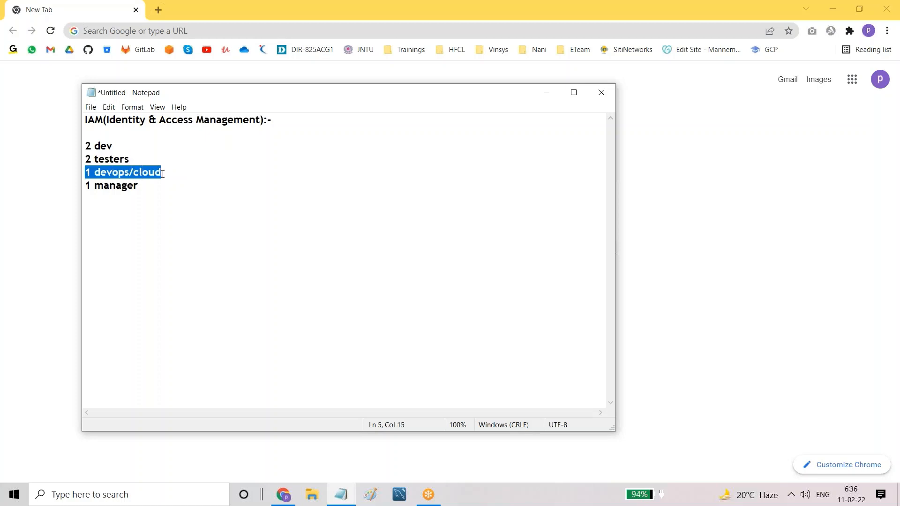
pyautogui.moveTo(85, 146); pyautogui.dragTo(153, 186)
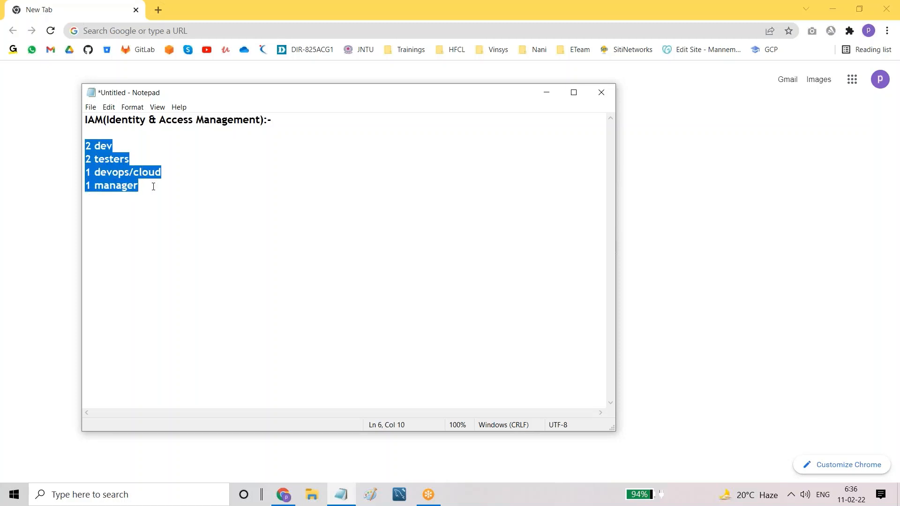
pyautogui.click(153, 187)
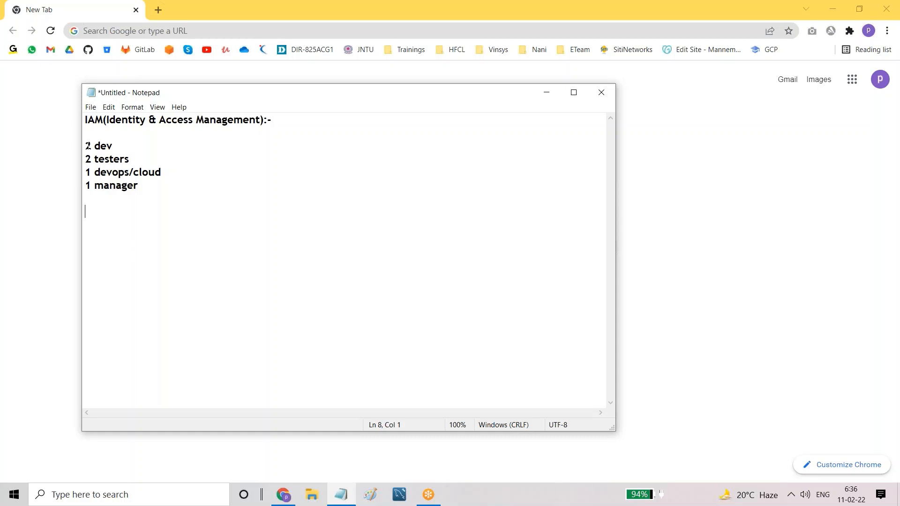
pyautogui.moveTo(84, 172); pyautogui.dragTo(167, 171)
pyautogui.click(89, 173)
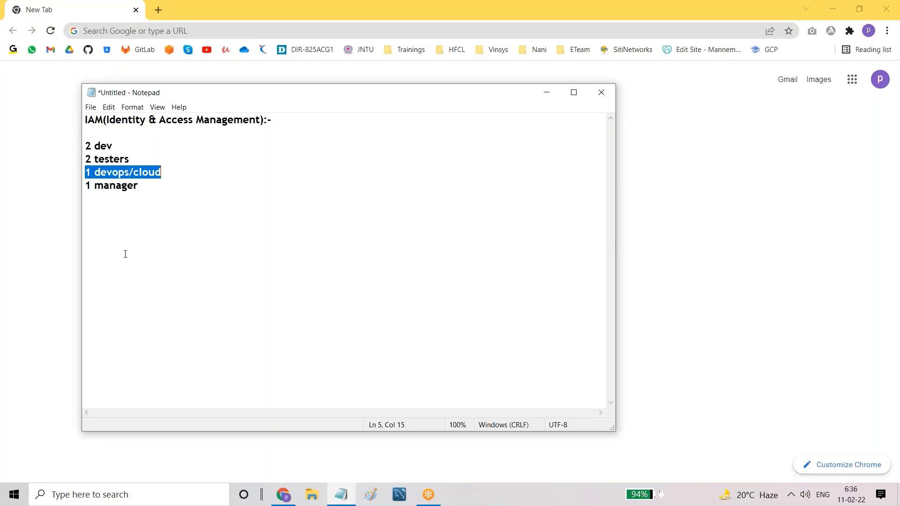
pyautogui.click(118, 220)
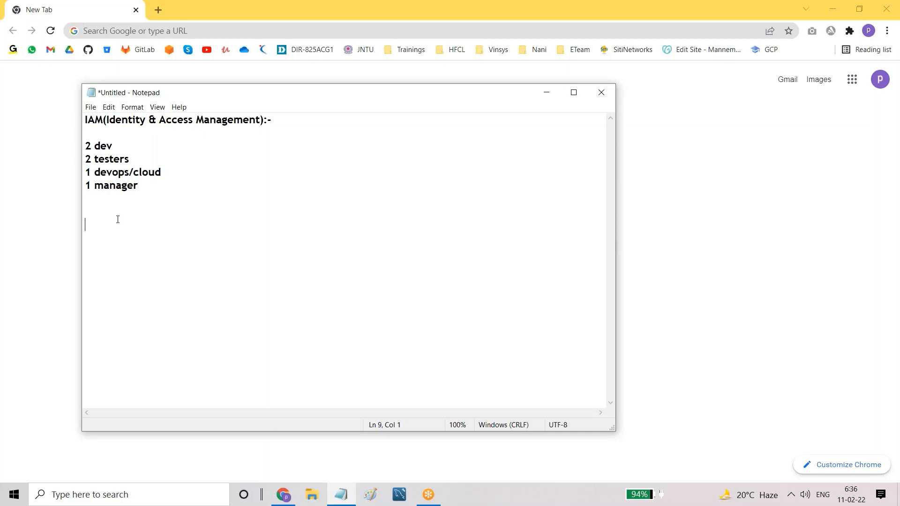
pyautogui.moveTo(85, 146); pyautogui.dragTo(143, 189)
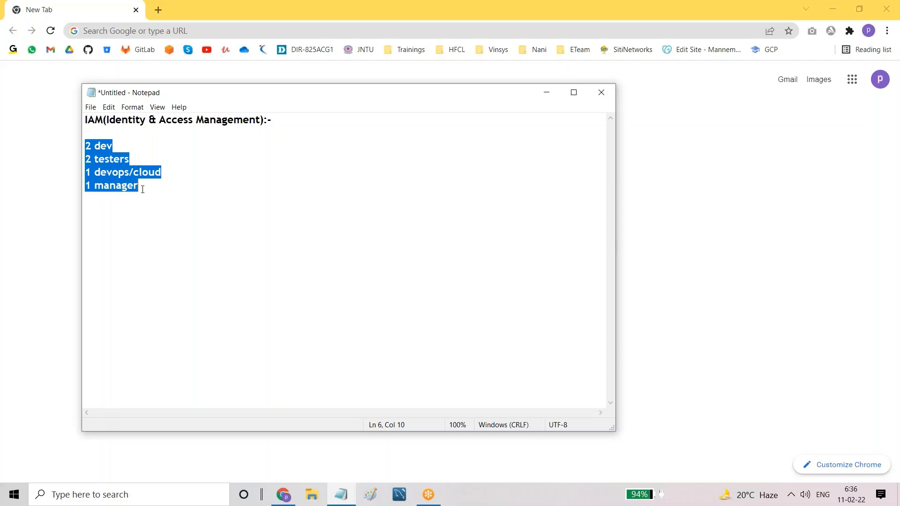
pyautogui.click(117, 206)
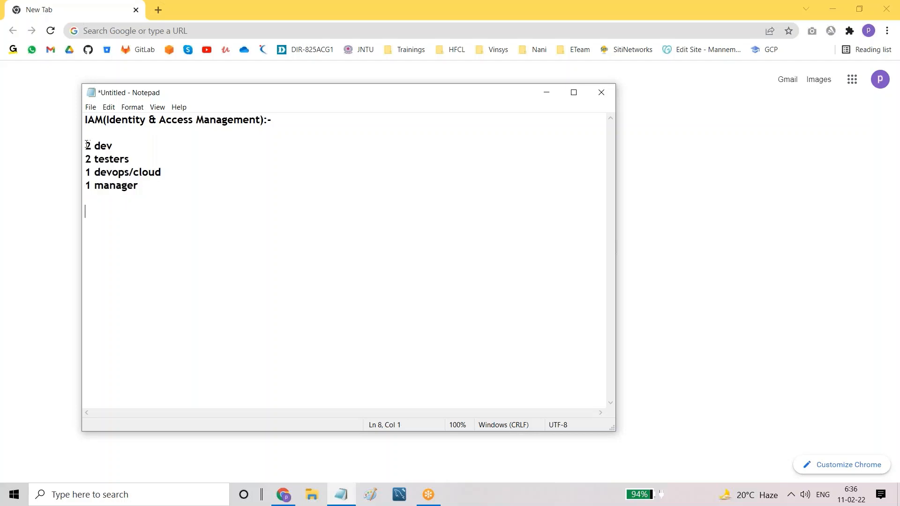
pyautogui.moveTo(86, 145); pyautogui.dragTo(150, 186)
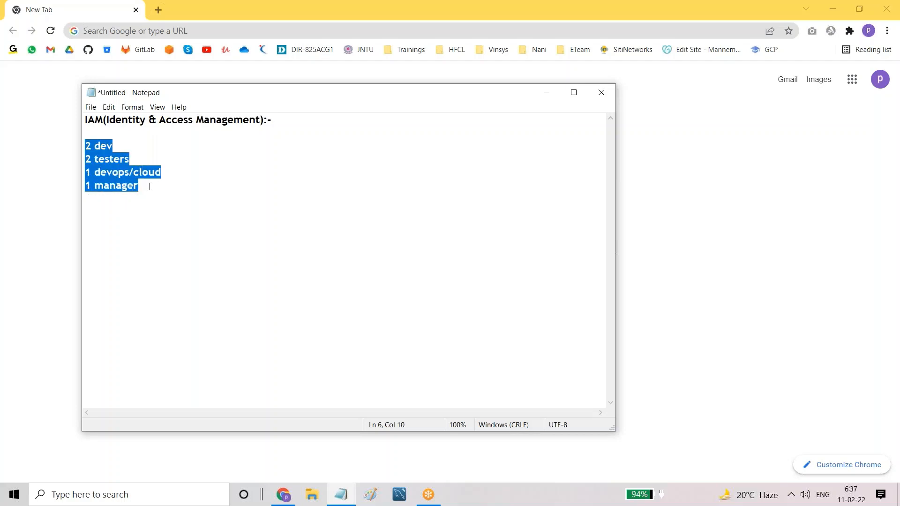
pyautogui.click(149, 187)
pyautogui.click(115, 145)
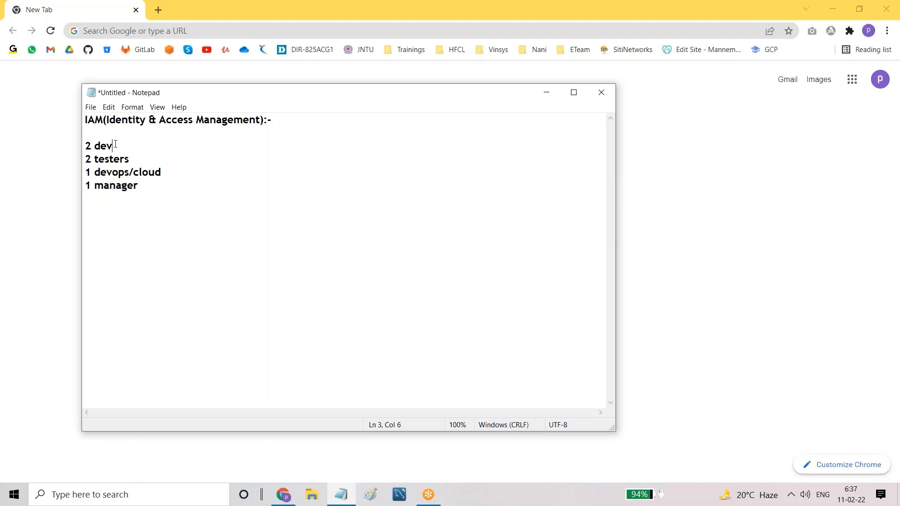
# Step: Add the two developers' names in parentheses, comma-separated, after '2 dev'
pyautogui.write('(')
pyautogui.write('dev')
pyautogui.write('1')
pyautogui.write(', dev2')
pyautogui.press('BackSpace')
pyautogui.press('BackSpace')
pyautogui.press('BackSpace')
pyautogui.press('BackSpace')
pyautogui.press('BackSpace')
pyautogui.press('BackSpace')
pyautogui.press('BackSpace')
pyautogui.press('BackSpace')
pyautogui.press('BackSpace')
pyautogui.press('BackSpace')
pyautogui.write('suresh')
pyautogui.write(',')
pyautogui.write('resh')
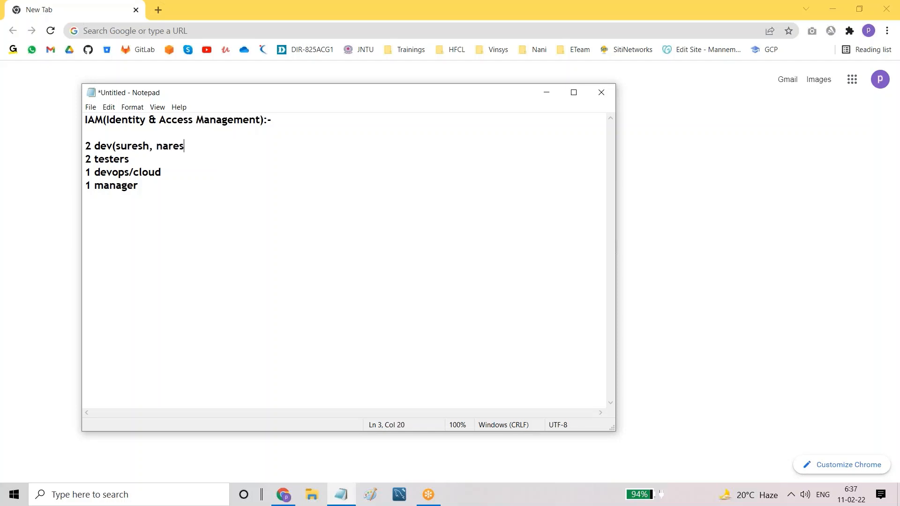
pyautogui.write(')')
# Step: Highlight the first developer's name, then the IAM heading line, to point them out
pyautogui.moveTo(116, 146); pyautogui.dragTo(150, 149)
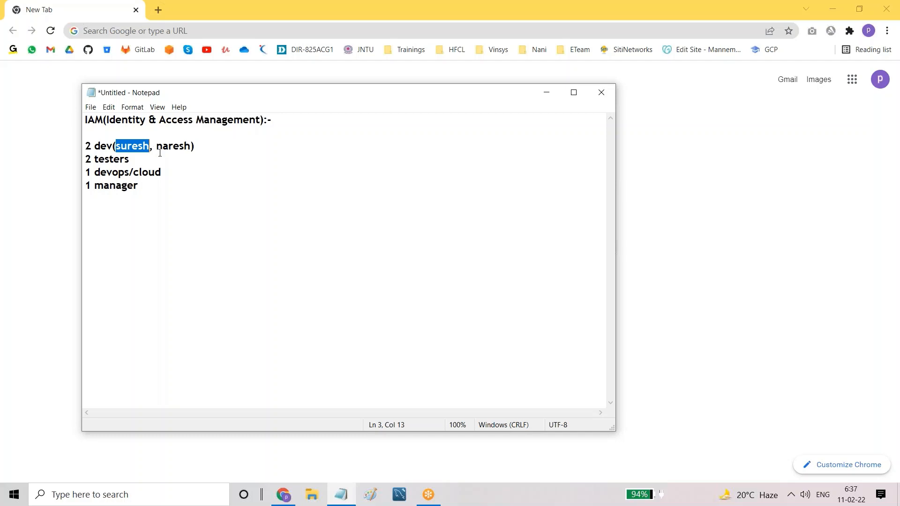
pyautogui.click(151, 148)
pyautogui.click(117, 145)
pyautogui.moveTo(118, 146); pyautogui.dragTo(149, 147)
pyautogui.click(146, 147)
pyautogui.moveTo(116, 146); pyautogui.dragTo(149, 147)
pyautogui.moveTo(84, 121); pyautogui.dragTo(248, 129)
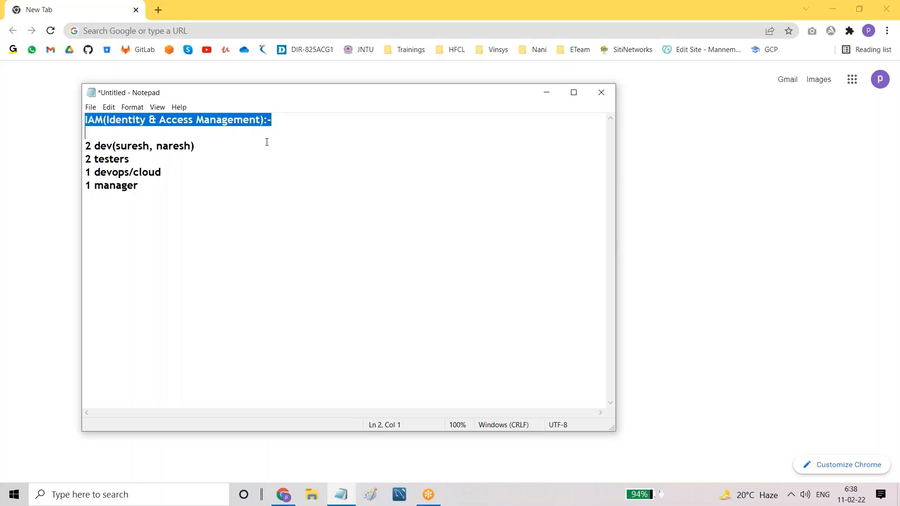
# Step: Insert space under the IAM heading and type Users and Roles on separate lines
pyautogui.click(294, 127)
pyautogui.press('Return')
pyautogui.press('Return')
pyautogui.press('Return')
pyautogui.press('Return')
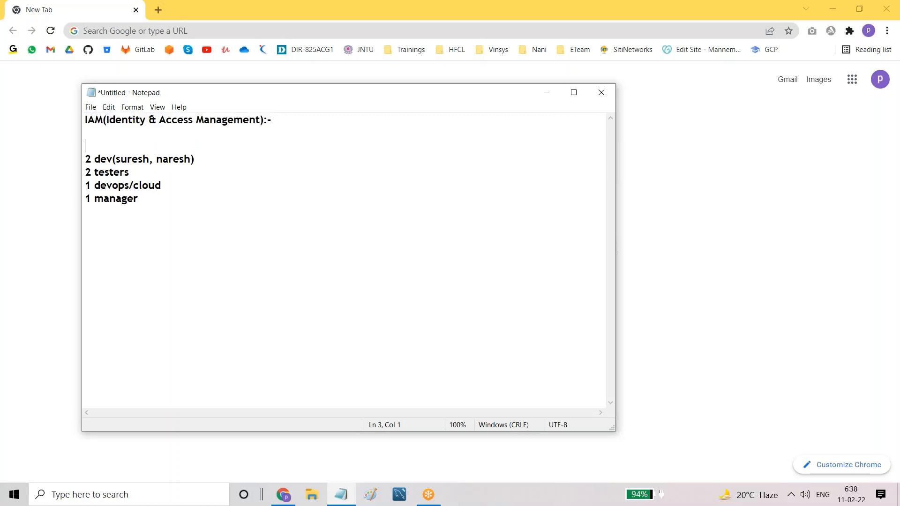
pyautogui.press('Up')
pyautogui.press('Up')
pyautogui.press('Up')
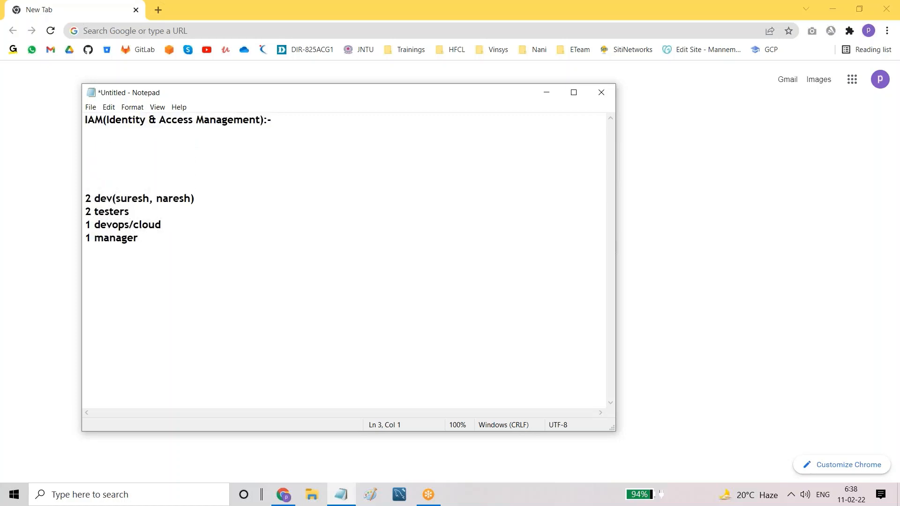
pyautogui.write('Users')
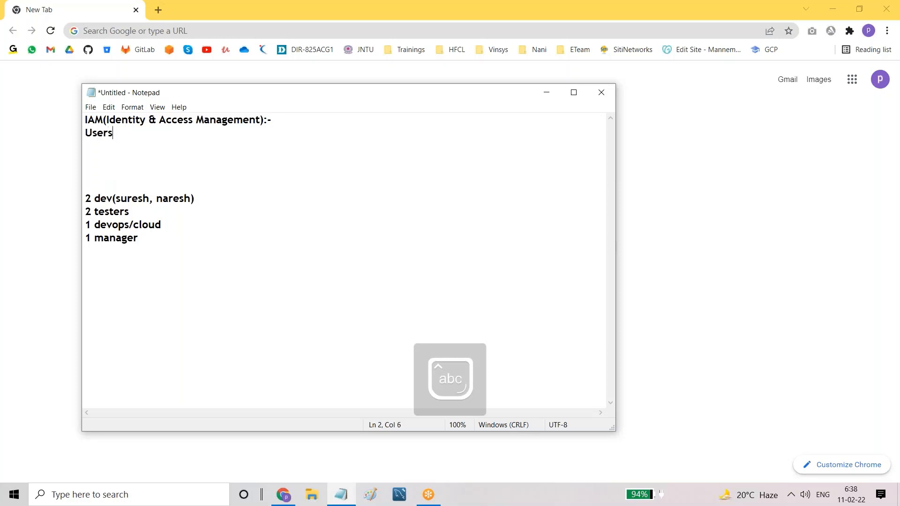
pyautogui.press('Return')
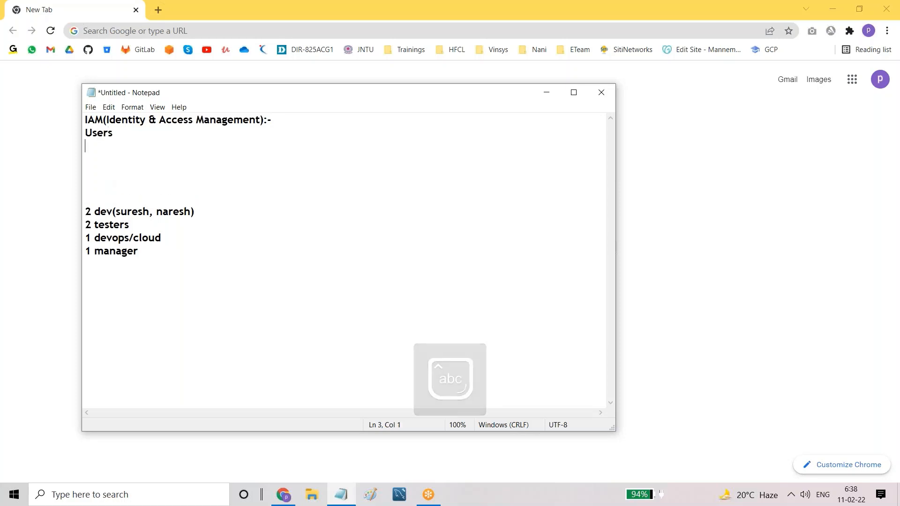
pyautogui.write('Roles')
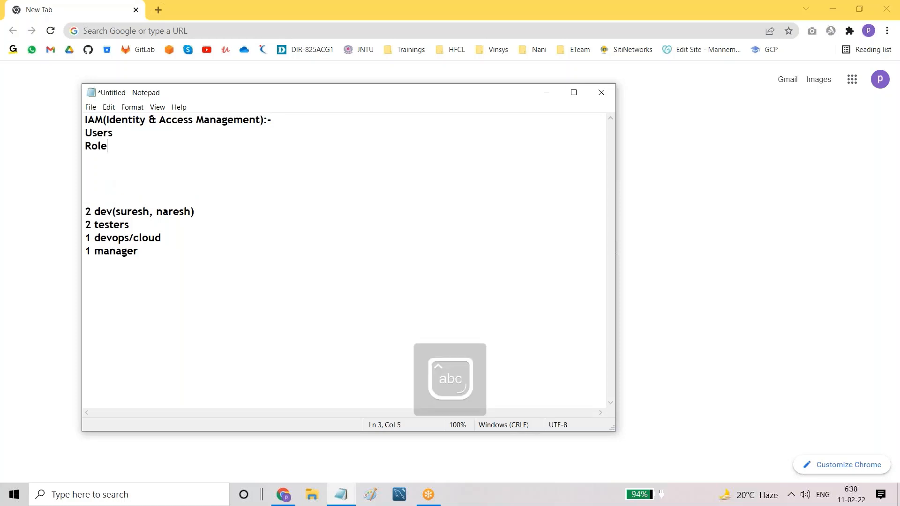
pyautogui.press('Return')
# Step: Add Groups and Policies above Roles, and MFA at the end of the topic list
pyautogui.press('Up')
pyautogui.press('Return')
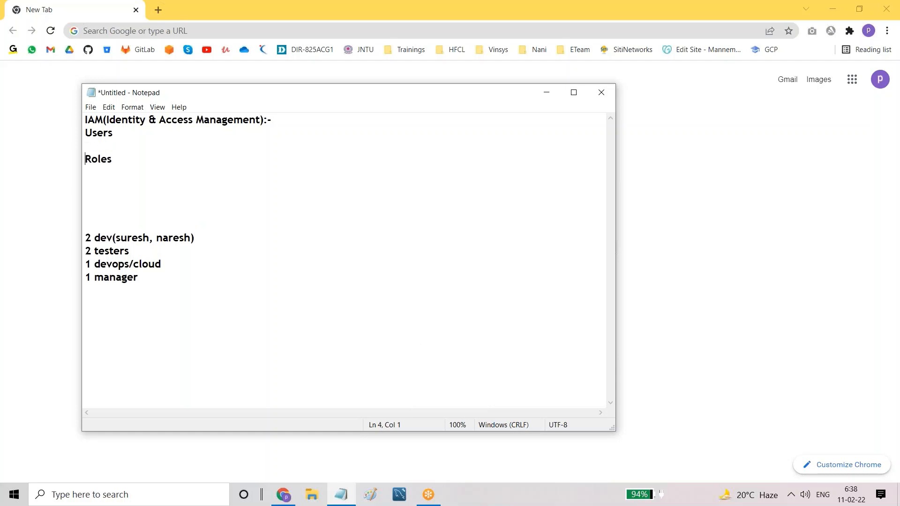
pyautogui.press('Up')
pyautogui.write('Gr')
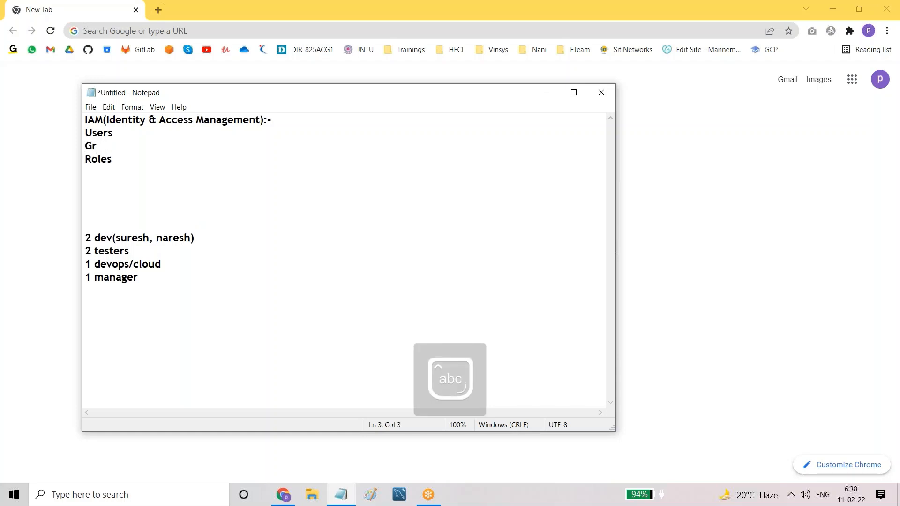
pyautogui.write('oups')
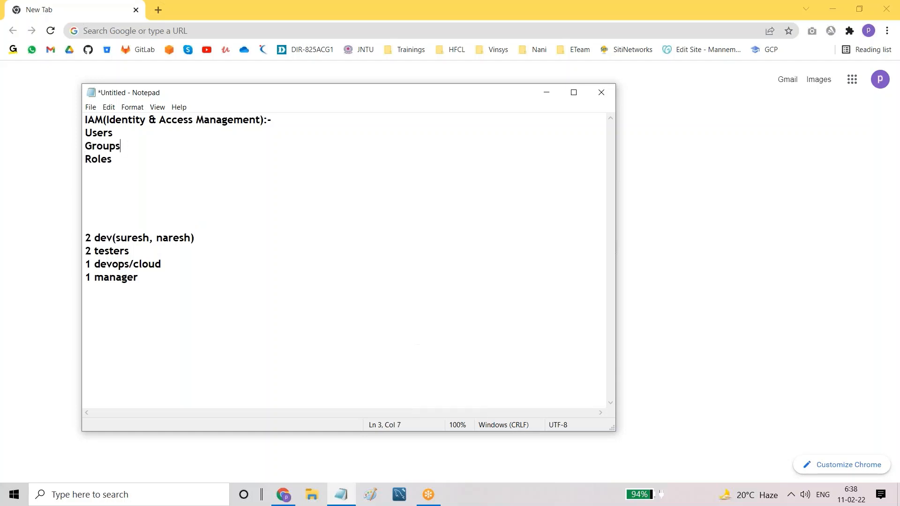
pyautogui.press('Return')
pyautogui.write('Pol')
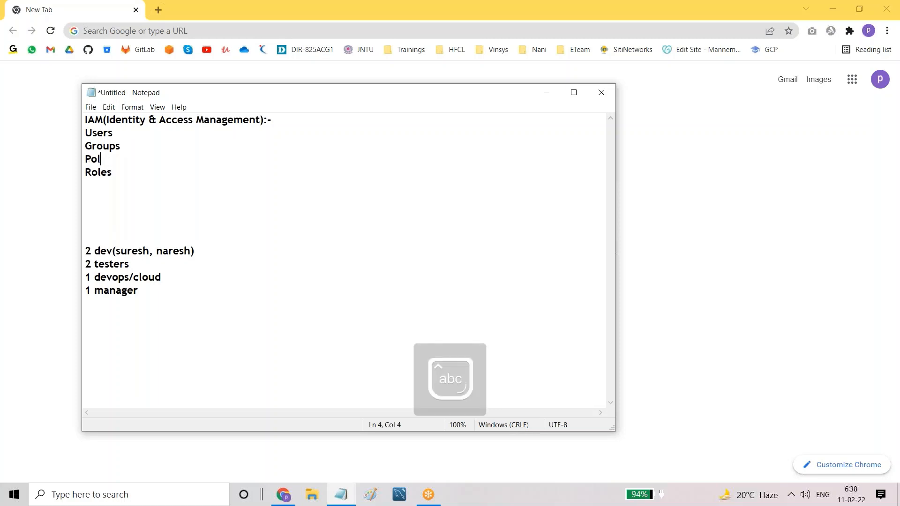
pyautogui.write('icies')
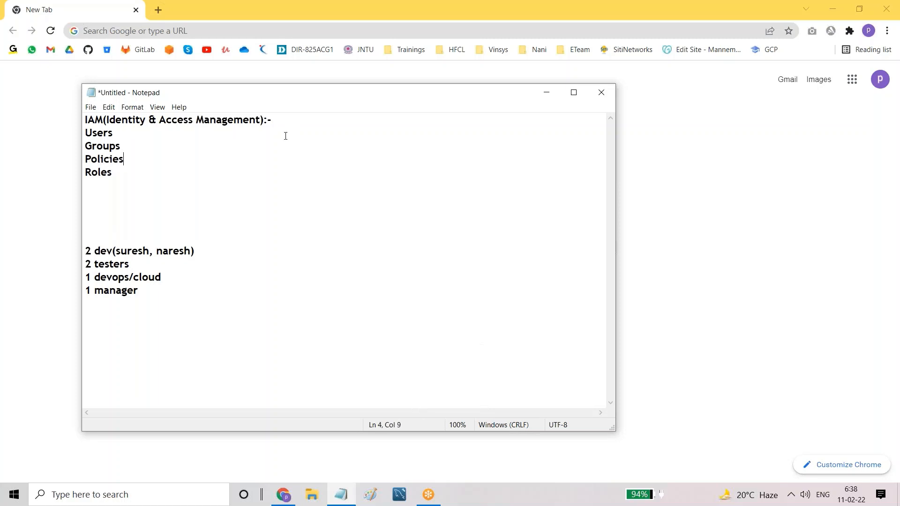
pyautogui.press('Return')
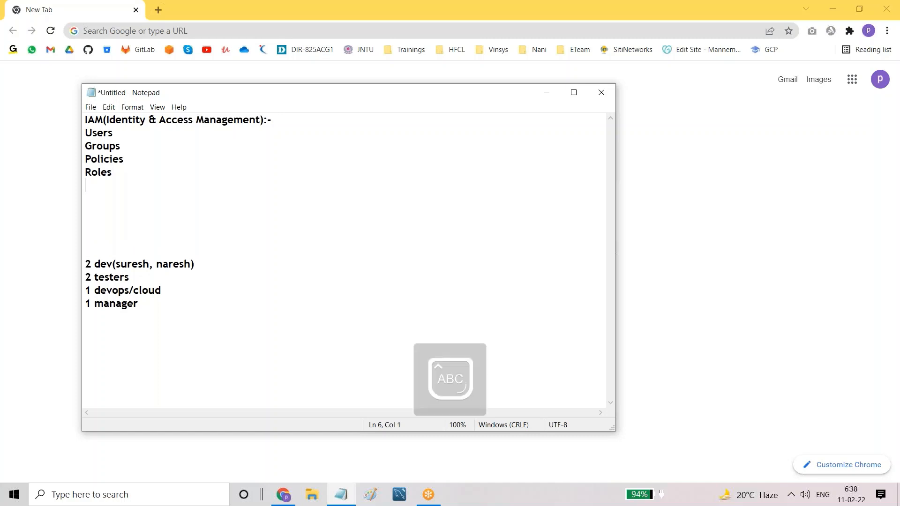
pyautogui.write('MFA')
# Step: Highlight the topic list, the word Users, and the team headcount list to point them out
pyautogui.moveTo(85, 133); pyautogui.dragTo(114, 185)
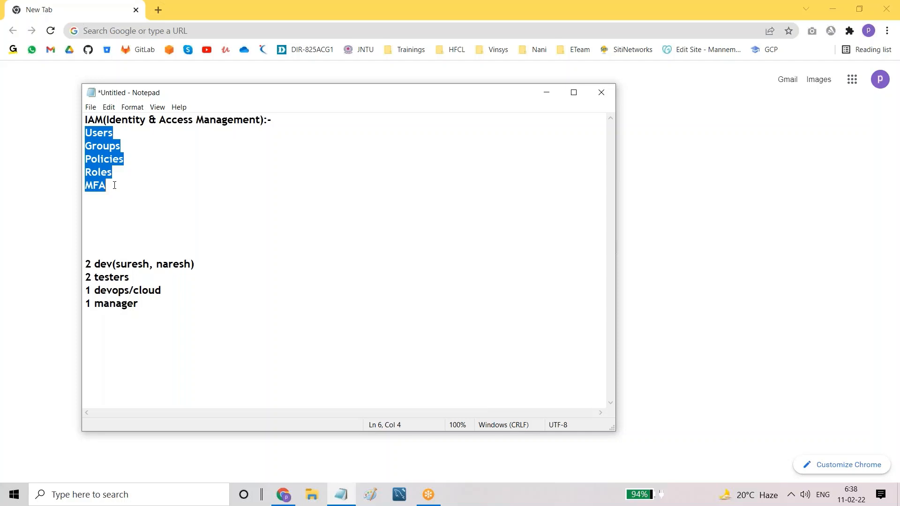
pyautogui.click(114, 185)
pyautogui.moveTo(86, 133); pyautogui.dragTo(124, 135)
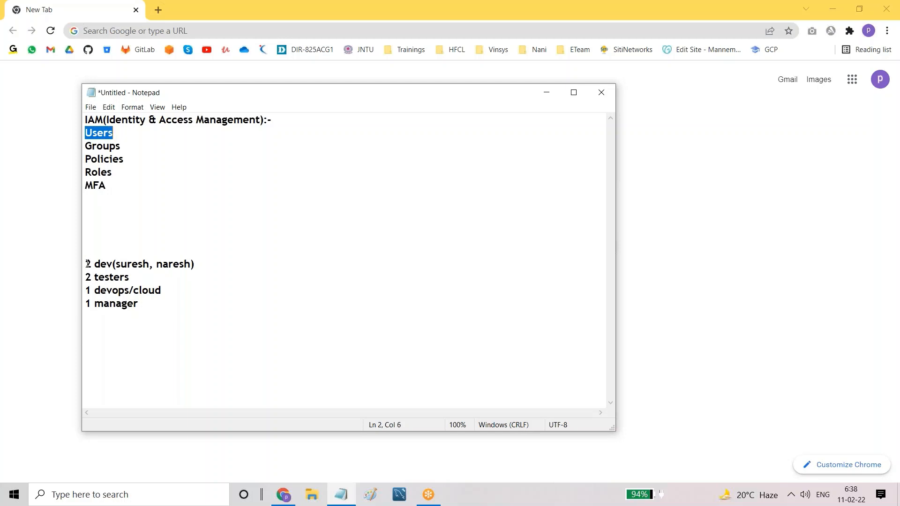
pyautogui.moveTo(86, 265); pyautogui.dragTo(144, 309)
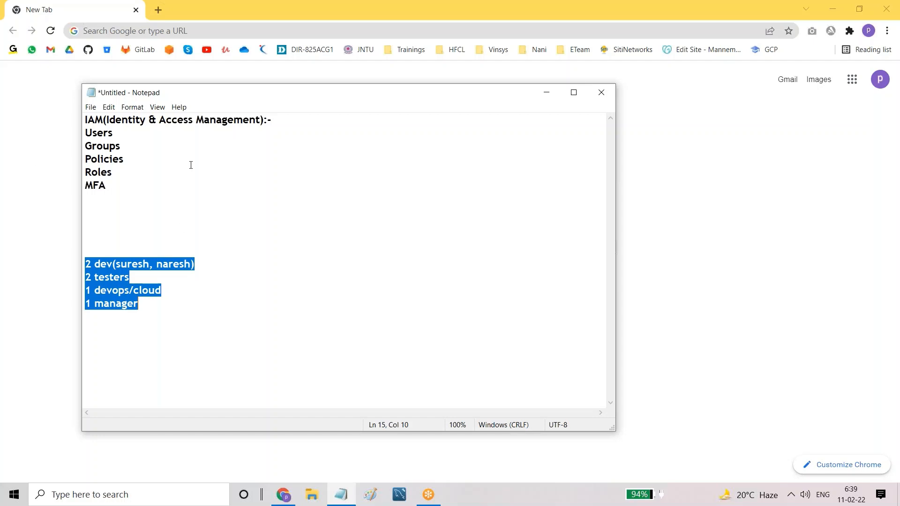
# Step: Bring Chrome to the front and open the AWS bookmark to reach the sign-in page
pyautogui.click(33, 163)
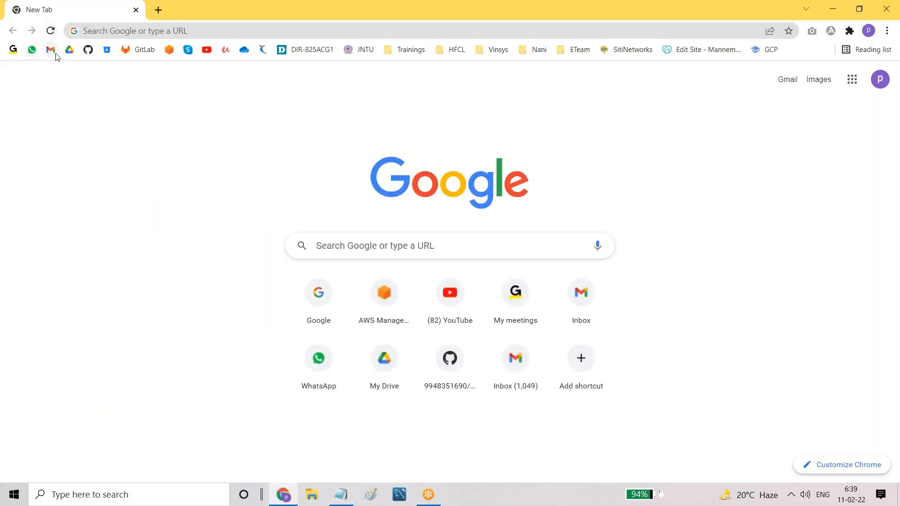
pyautogui.click(169, 50)
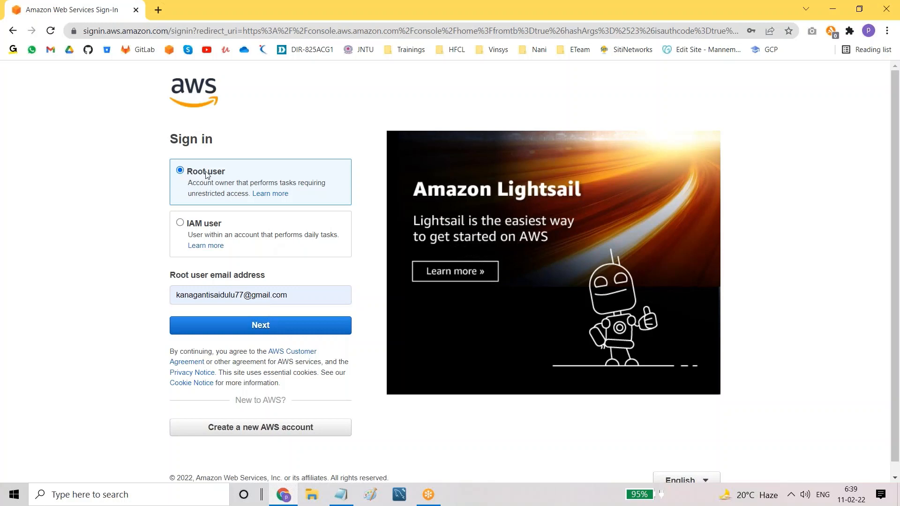
# Step: Continue as root user with the pre-filled email and answer the security captcha
pyautogui.click(178, 292)
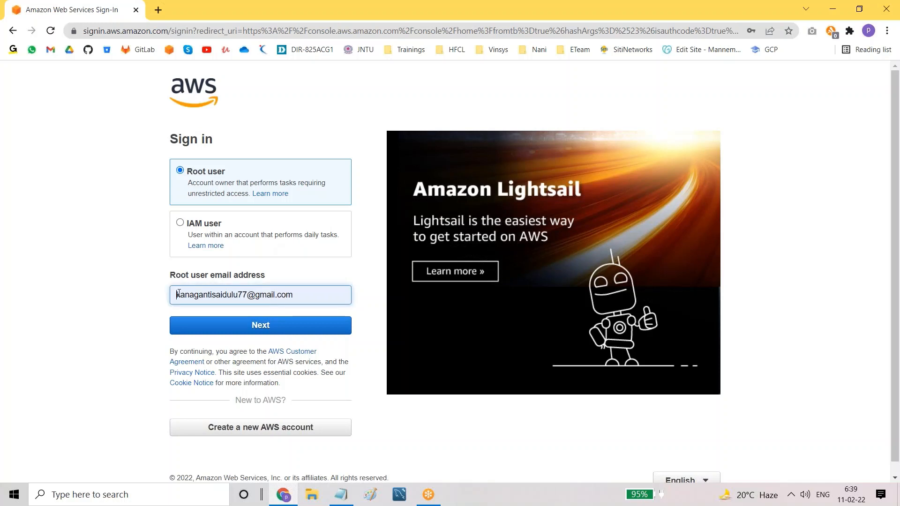
pyautogui.moveTo(217, 295); pyautogui.dragTo(110, 295)
pyautogui.click(109, 294)
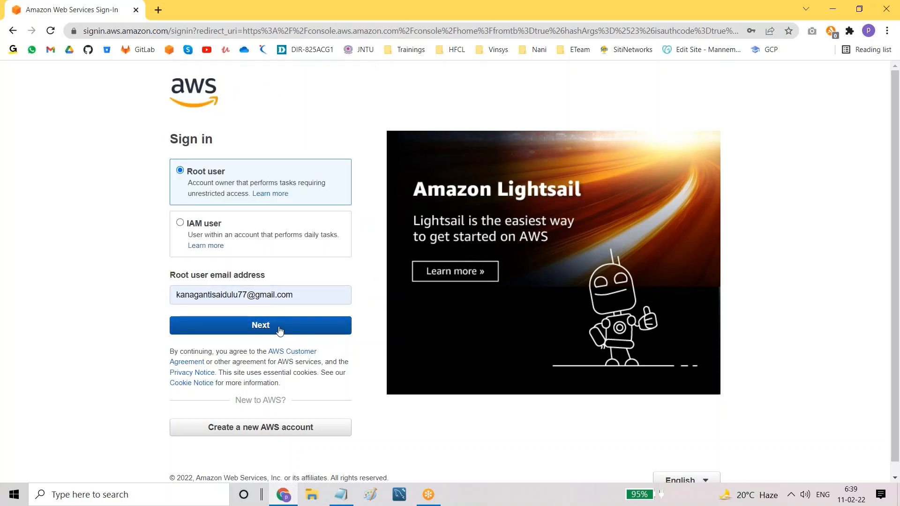
pyautogui.click(248, 326)
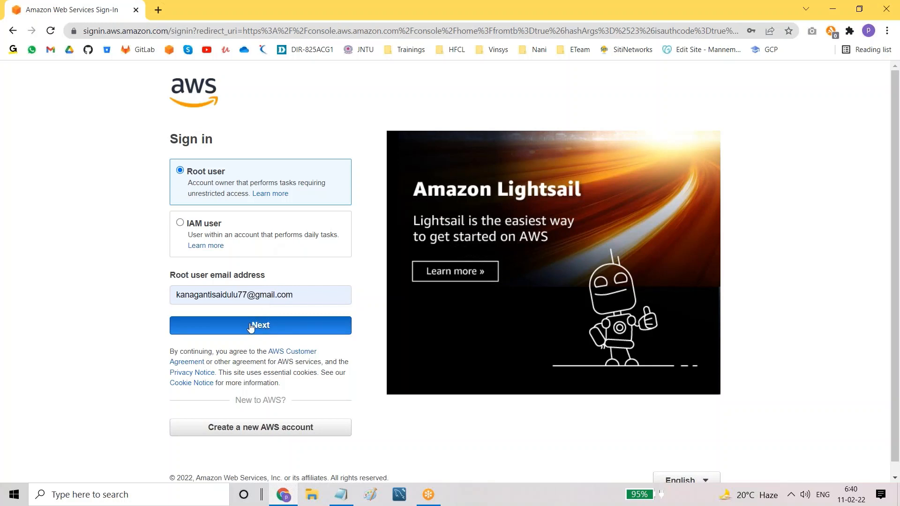
pyautogui.click(251, 327)
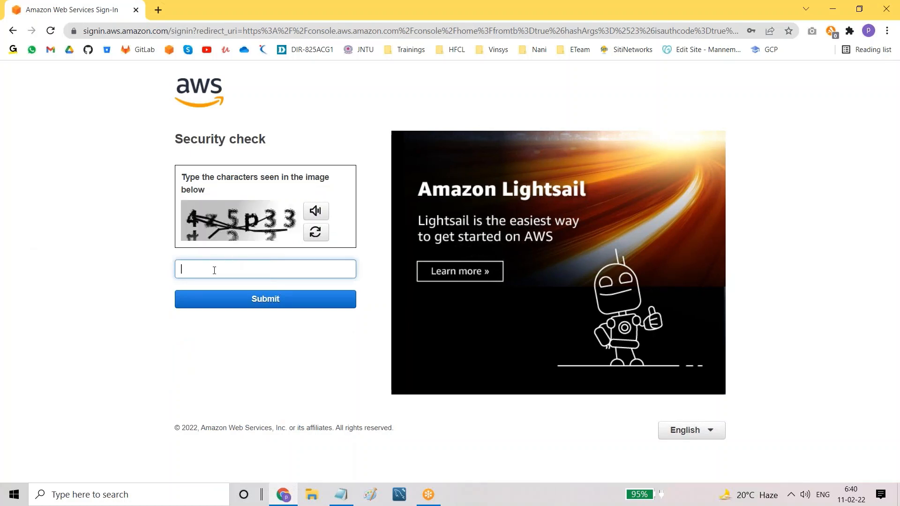
pyautogui.write('4z5p33')
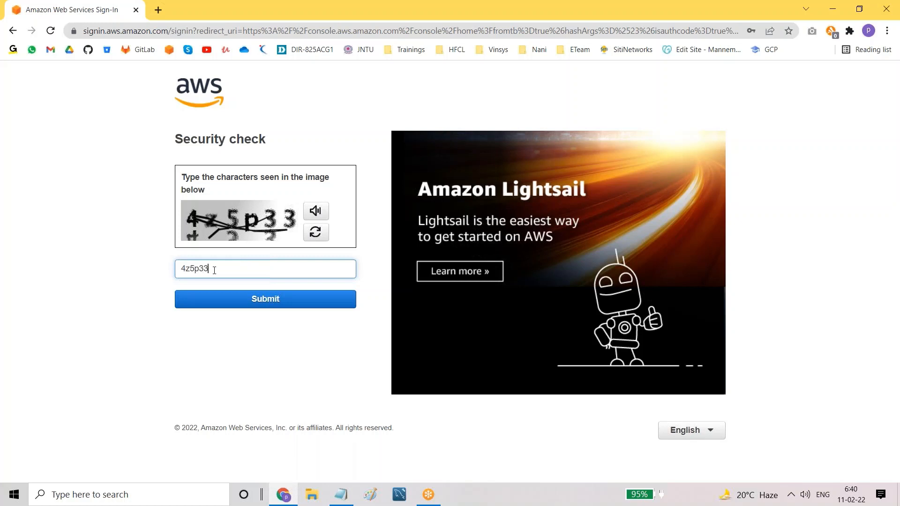
pyautogui.click(260, 299)
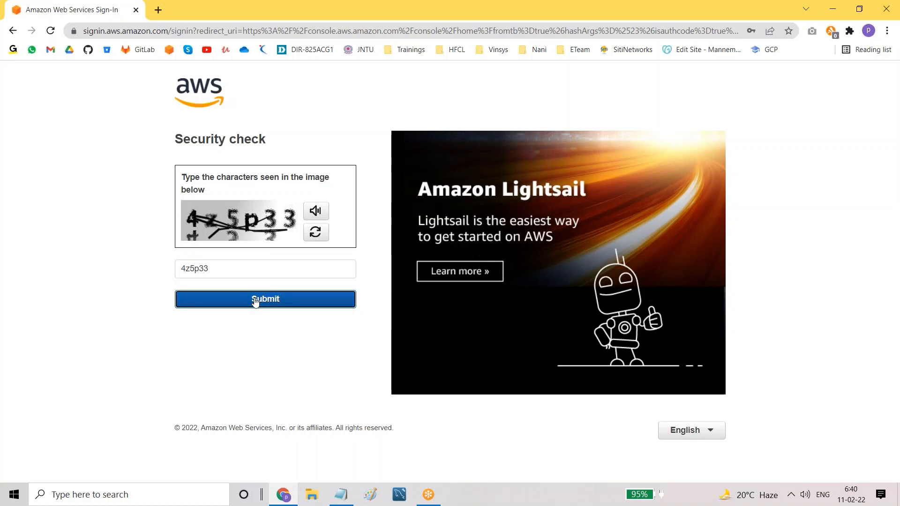
# Step: Enter the root account password and sign in to the console
pyautogui.click(209, 206)
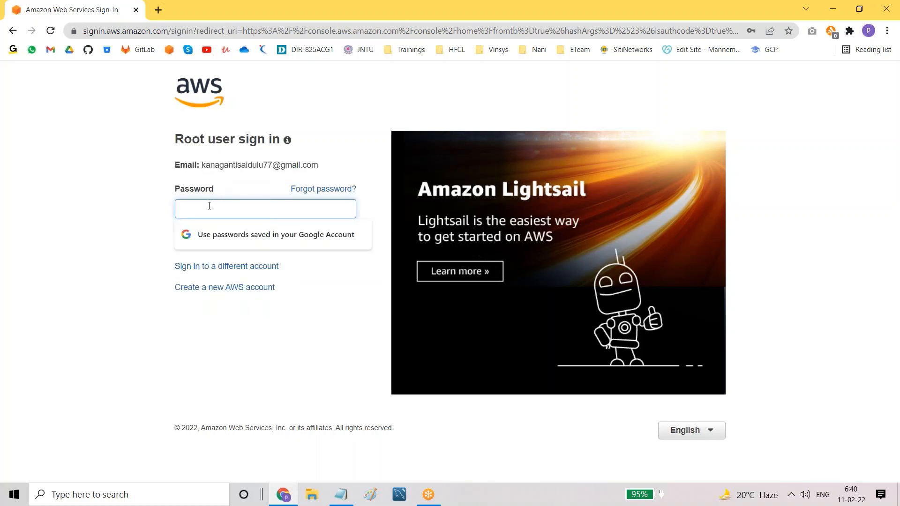
pyautogui.press('capslock')
pyautogui.write('K')
pyautogui.press('capslock')
pyautogui.write('•••')
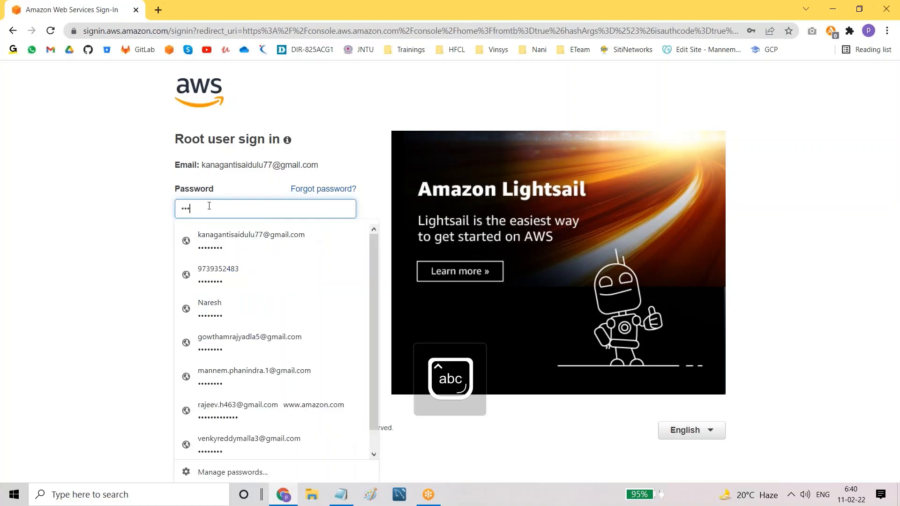
pyautogui.write('•••')
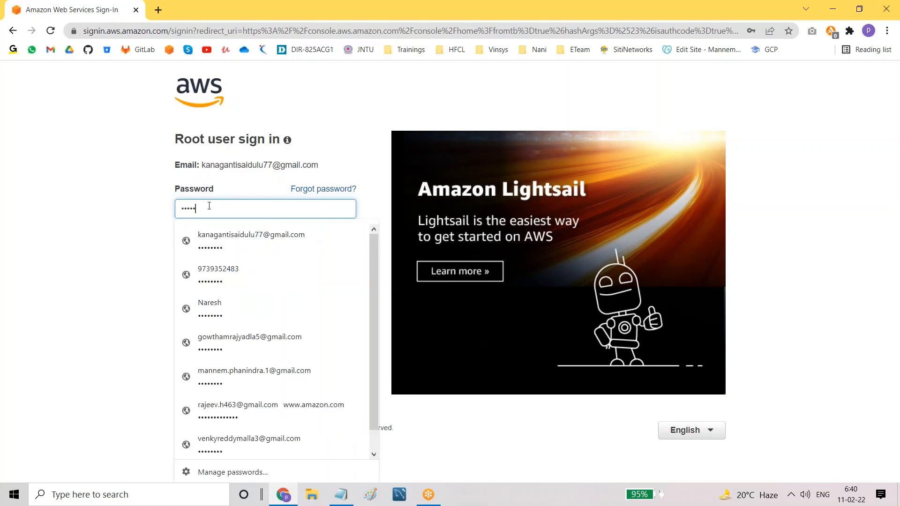
pyautogui.write('•')
pyautogui.click(31, 277)
pyautogui.click(228, 242)
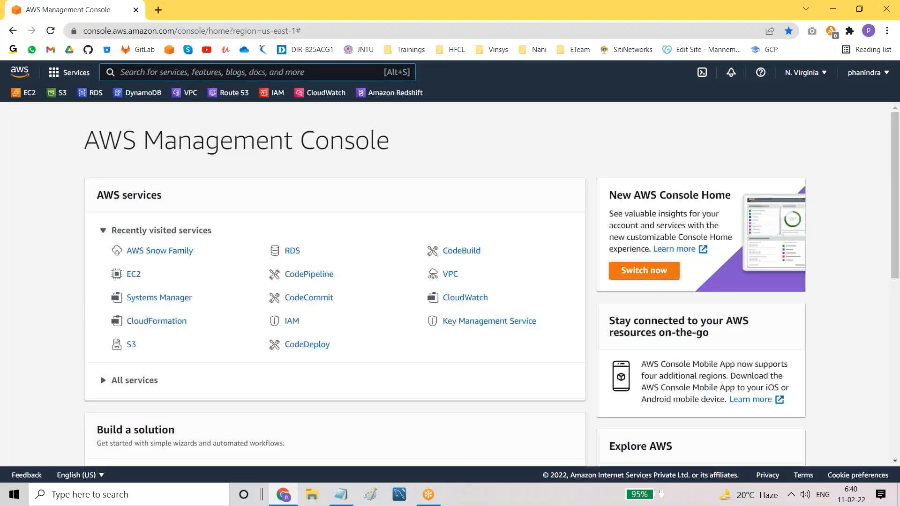
# Step: Search 'iam', open the IAM service, and go to its Users page showing dev1
pyautogui.click(166, 76)
pyautogui.write('i')
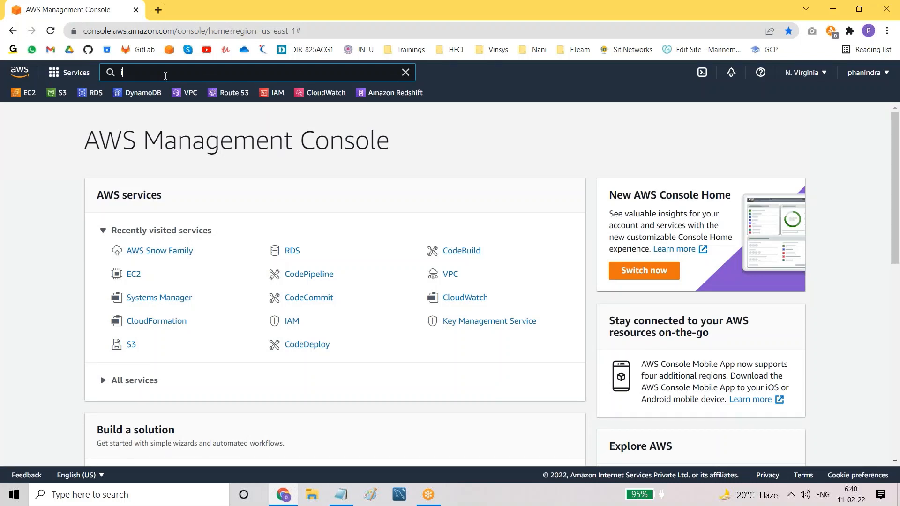
pyautogui.write('a')
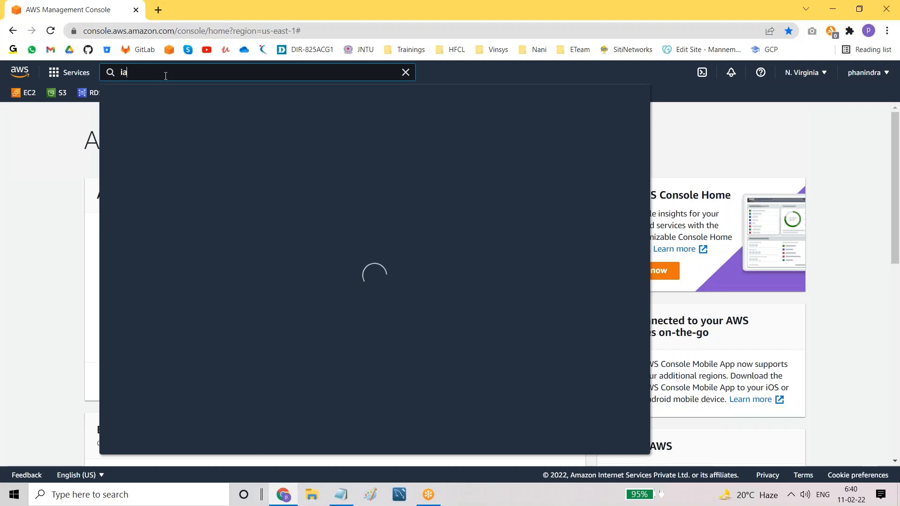
pyautogui.write('m')
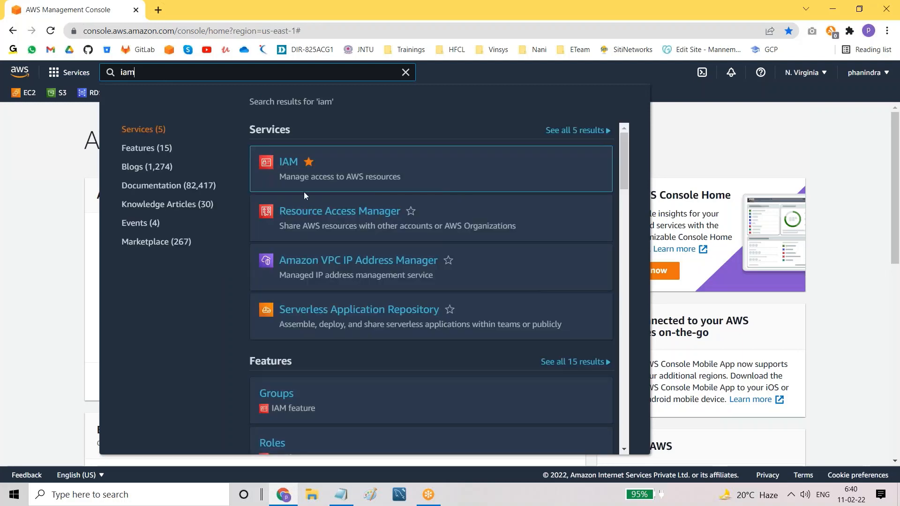
pyautogui.moveTo(293, 165)
pyautogui.click(288, 164)
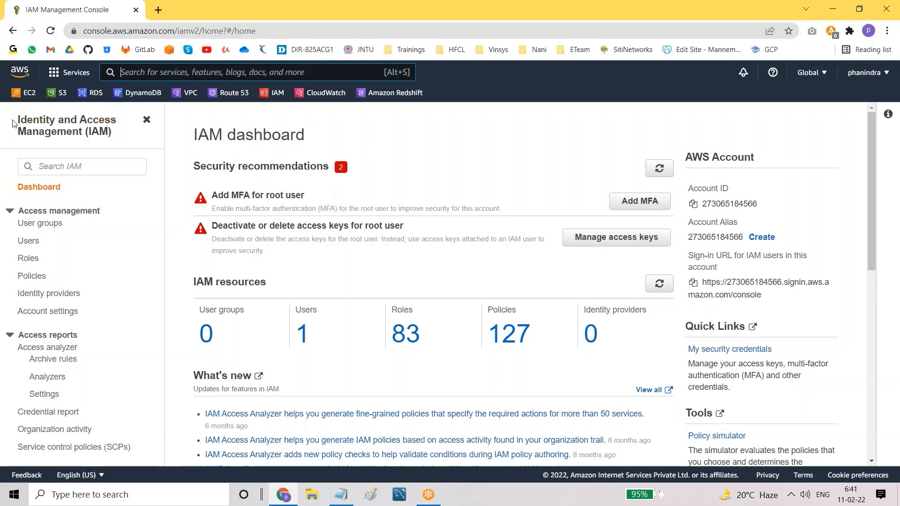
pyautogui.moveTo(15, 121); pyautogui.dragTo(123, 137)
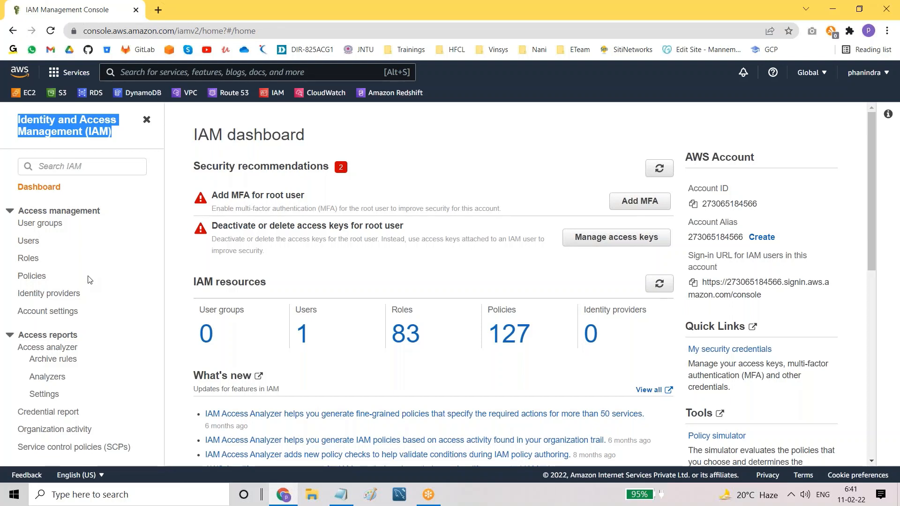
pyautogui.click(28, 242)
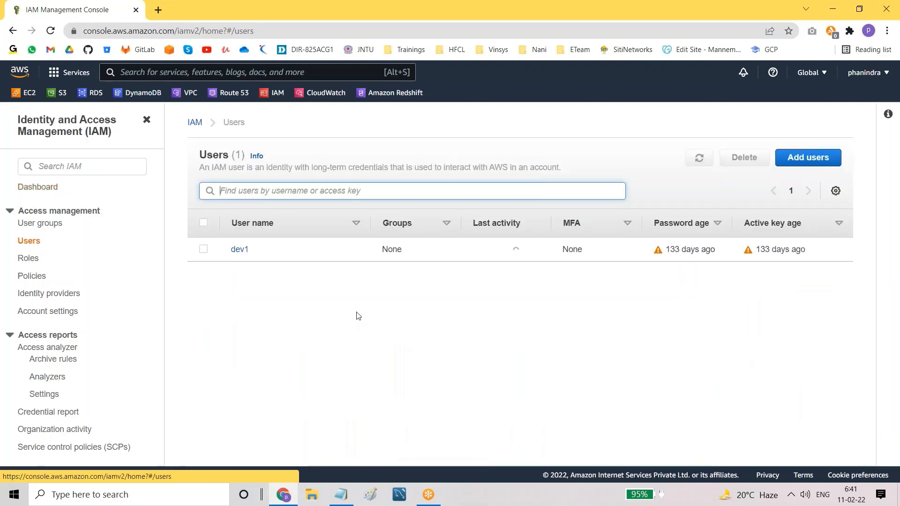
# Step: Delete the IAM user dev1, typing the confirmation text to confirm
pyautogui.click(203, 249)
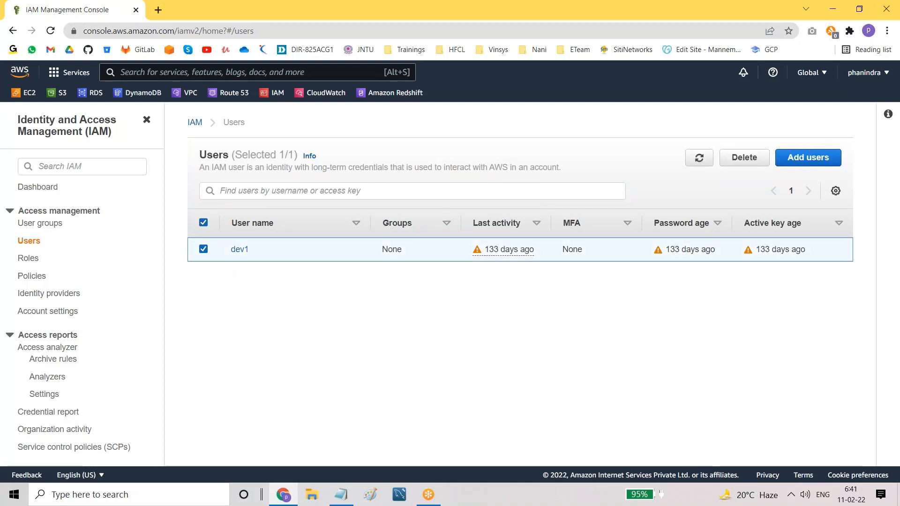
pyautogui.click(745, 157)
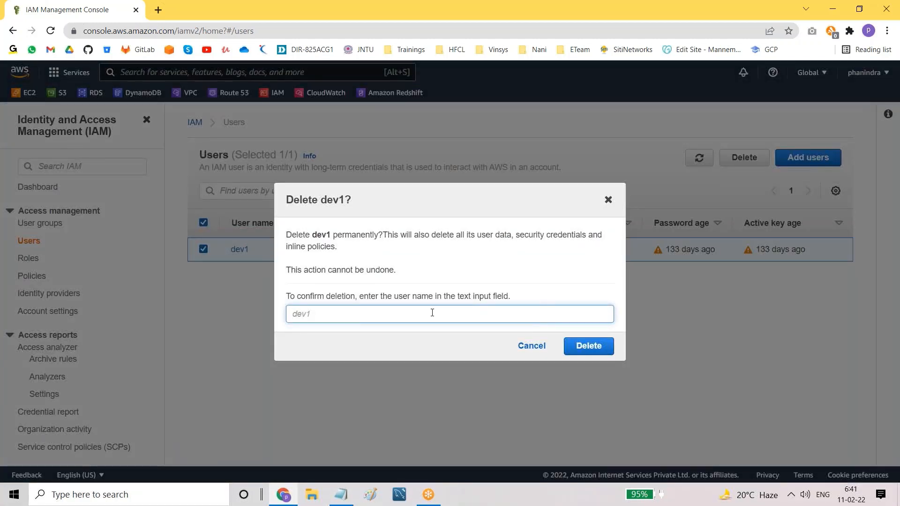
pyautogui.write('dev1')
pyautogui.click(594, 347)
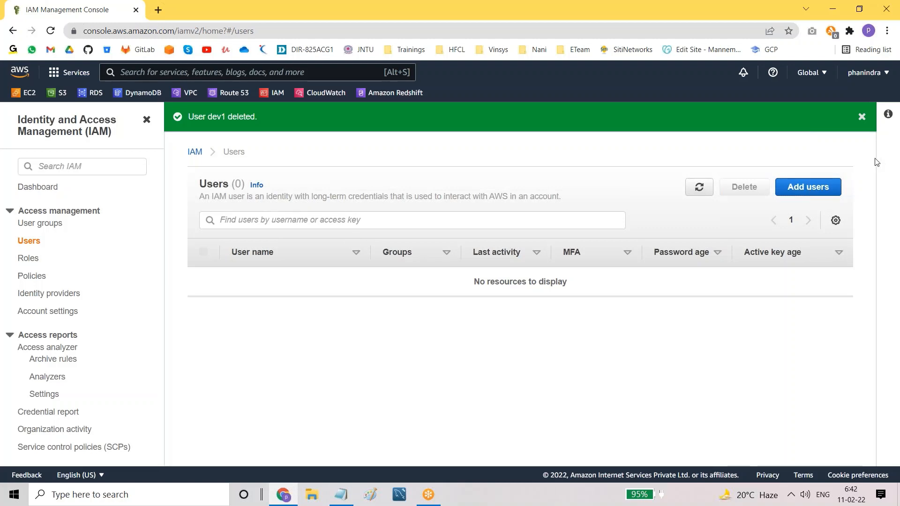
# Step: Dismiss the 'User deleted' banner and highlight the Users (0) heading
pyautogui.click(861, 117)
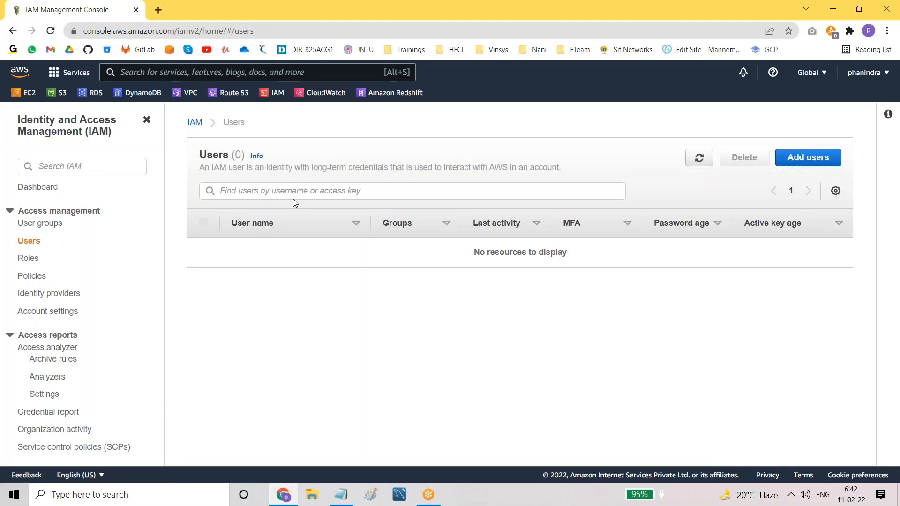
pyautogui.moveTo(201, 155); pyautogui.dragTo(242, 156)
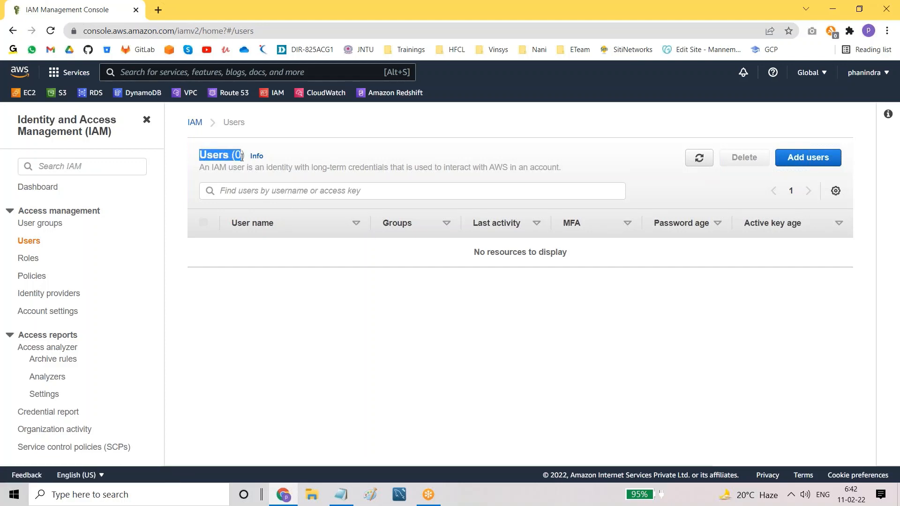
pyautogui.click(272, 383)
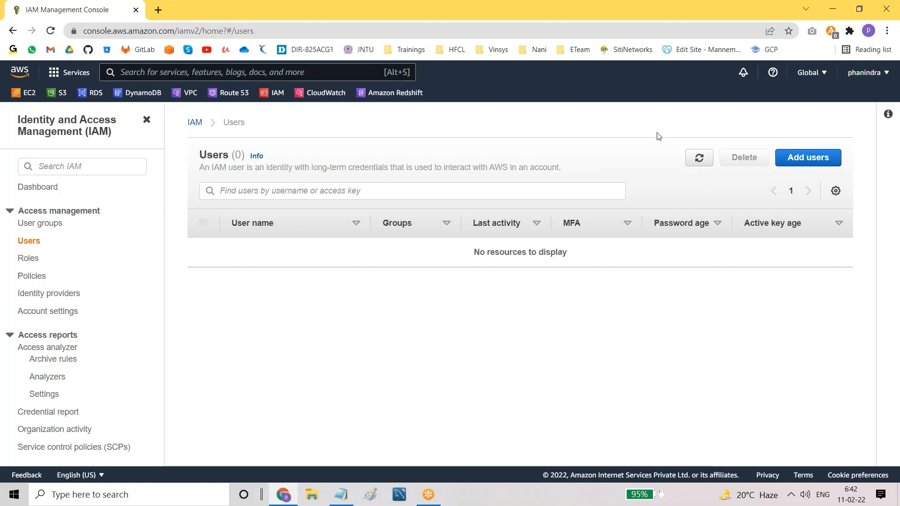
# Step: Return to Notepad and add 'ROOT User' and 'IAM User' lines below the team list
pyautogui.click(341, 498)
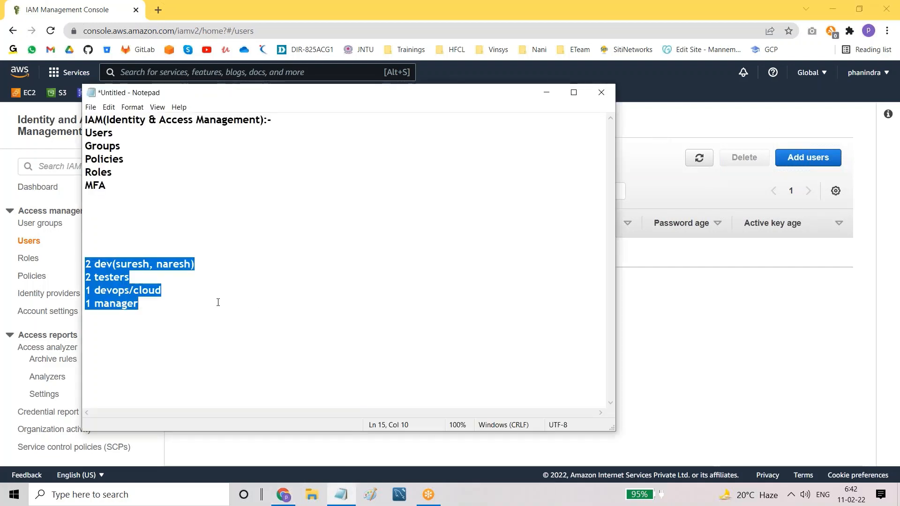
pyautogui.click(205, 308)
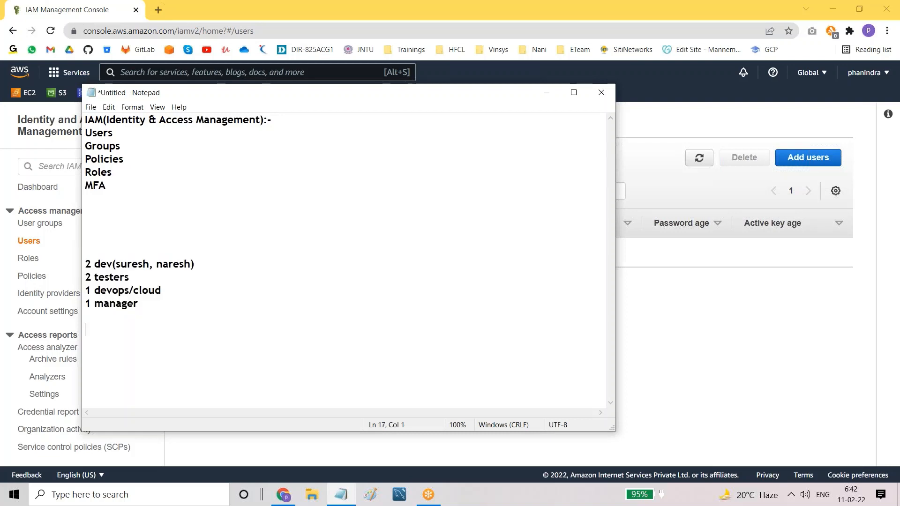
pyautogui.press('Return')
pyautogui.press('Return')
pyautogui.press('capslock')
pyautogui.write('ROOT')
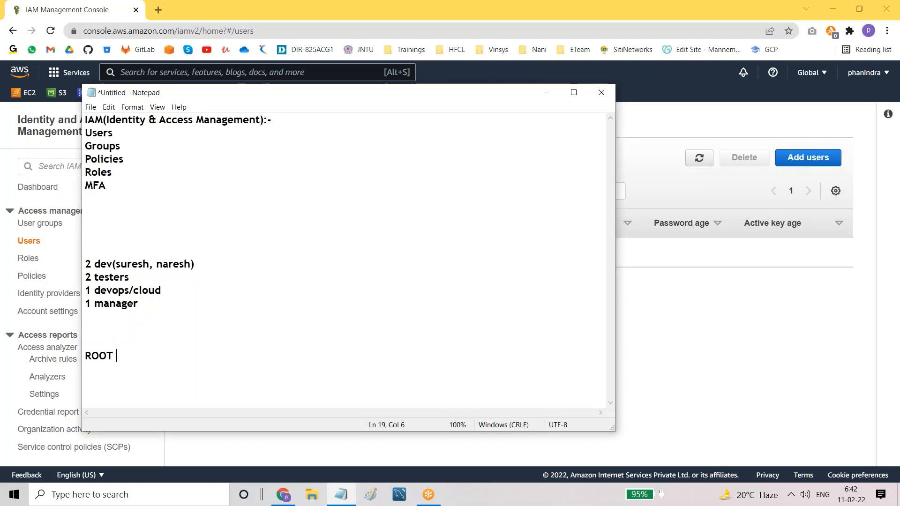
pyautogui.press('capslock')
pyautogui.write('User')
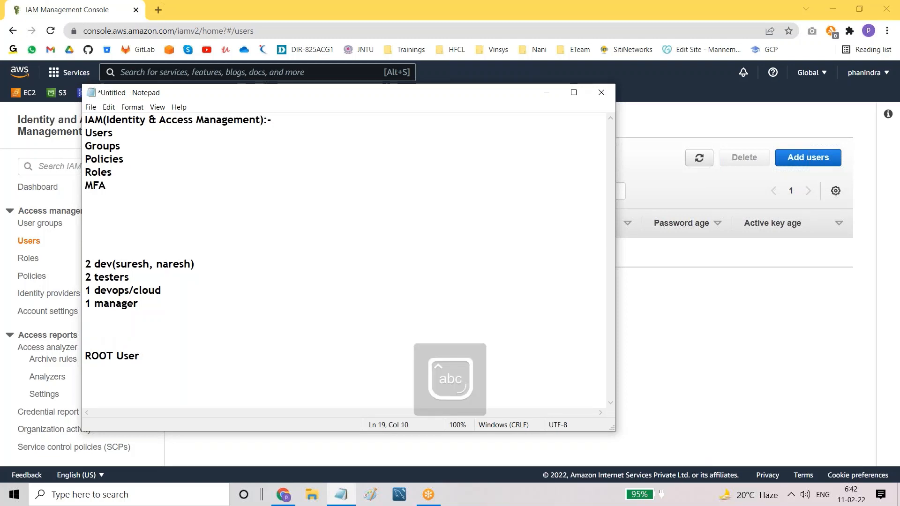
pyautogui.press('Return')
pyautogui.press('capslock')
pyautogui.write('IAM')
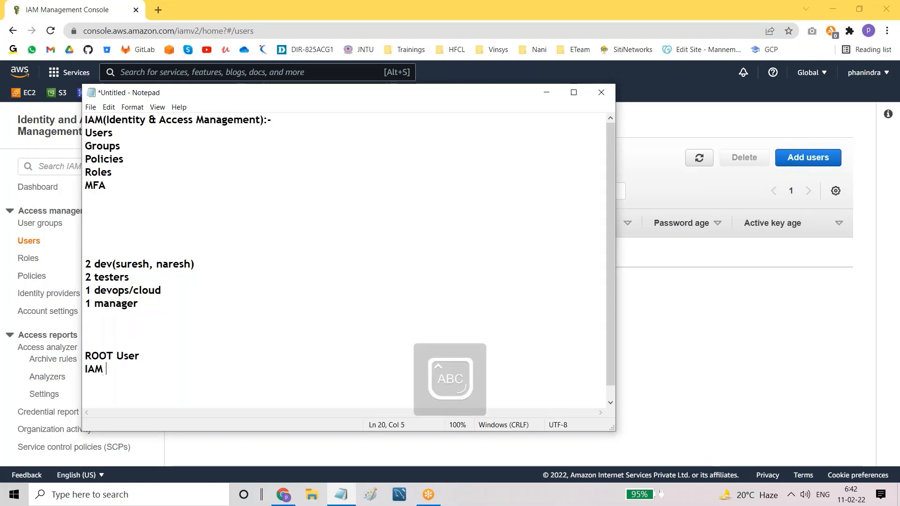
pyautogui.write(' U')
pyautogui.press('capslock')
pyautogui.write('ser')
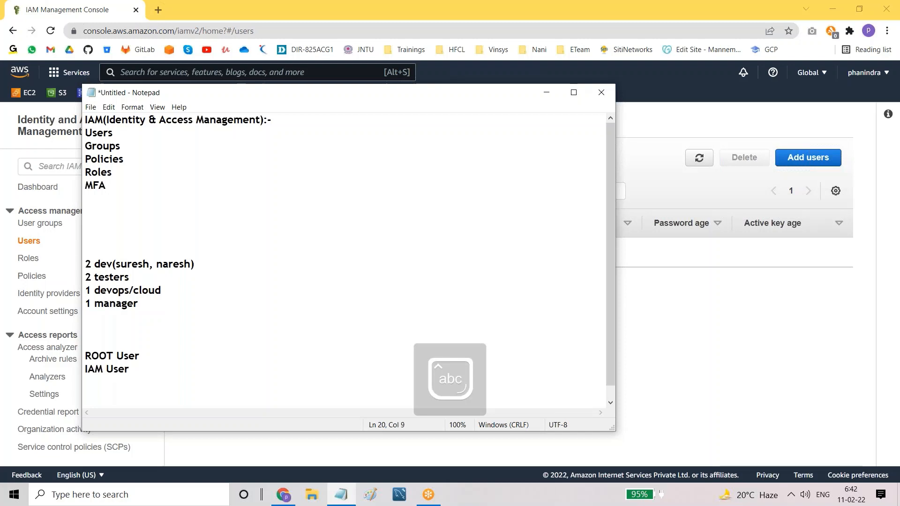
# Step: Append '(mail id & password)' to the ROOT User line, fixing a typo, and highlight it
pyautogui.moveTo(87, 355); pyautogui.dragTo(144, 355)
pyautogui.click(146, 356)
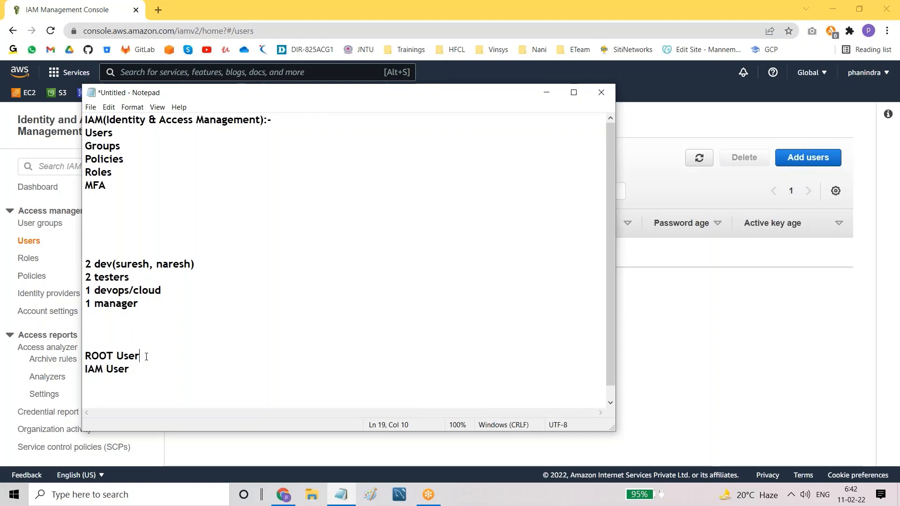
pyautogui.write('(mail')
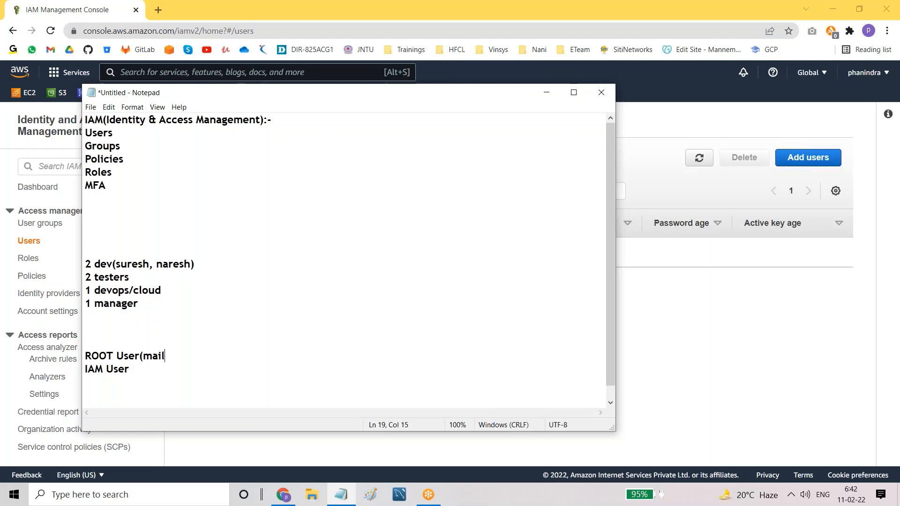
pyautogui.write(' id & passwotrd')
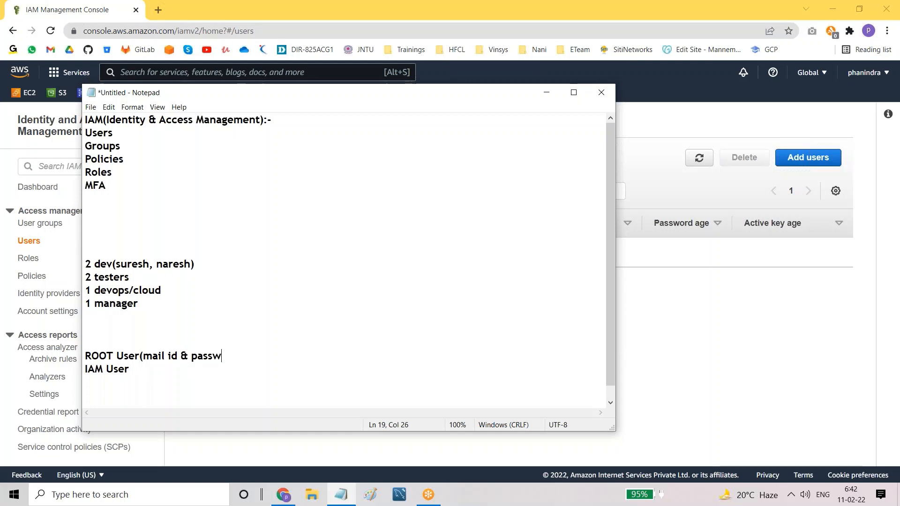
pyautogui.press('BackSpace')
pyautogui.press('BackSpace')
pyautogui.press('BackSpace')
pyautogui.write('r')
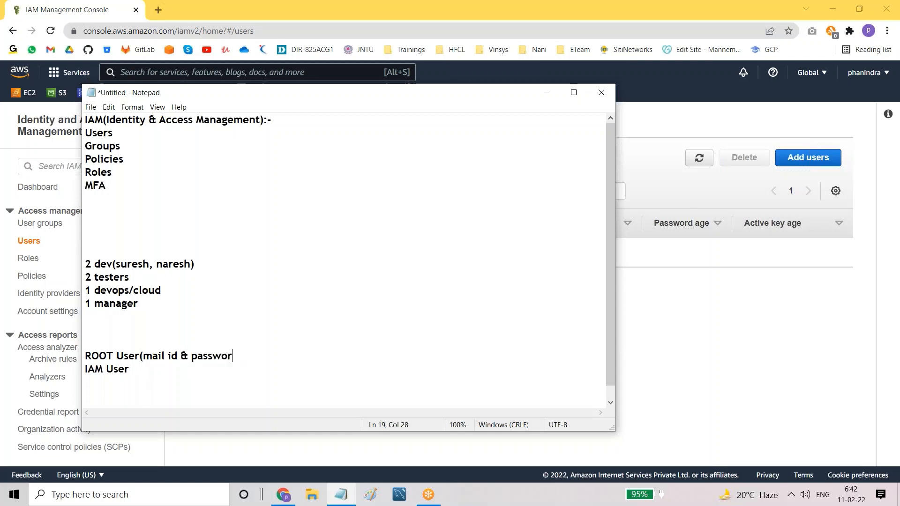
pyautogui.write('d)')
pyautogui.moveTo(86, 356); pyautogui.dragTo(246, 357)
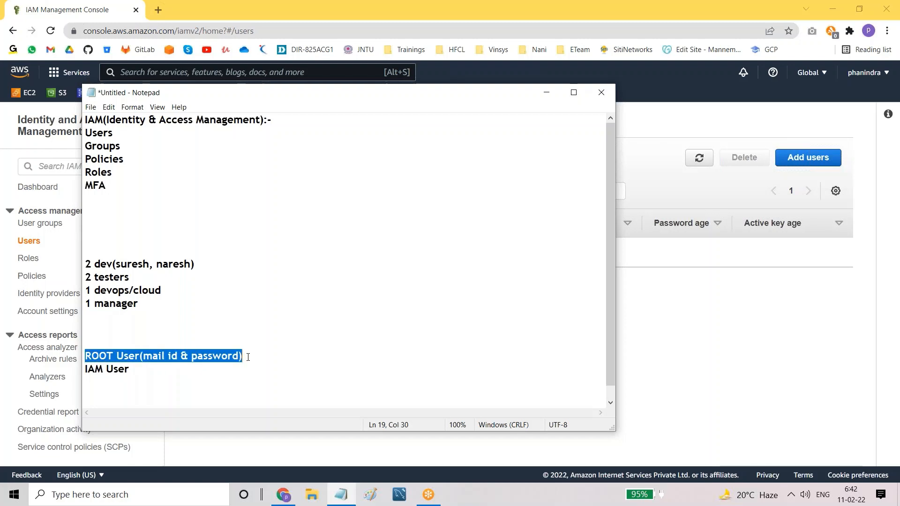
# Step: Highlight the ROOT User line, then both user lines, to point them out
pyautogui.click(95, 359)
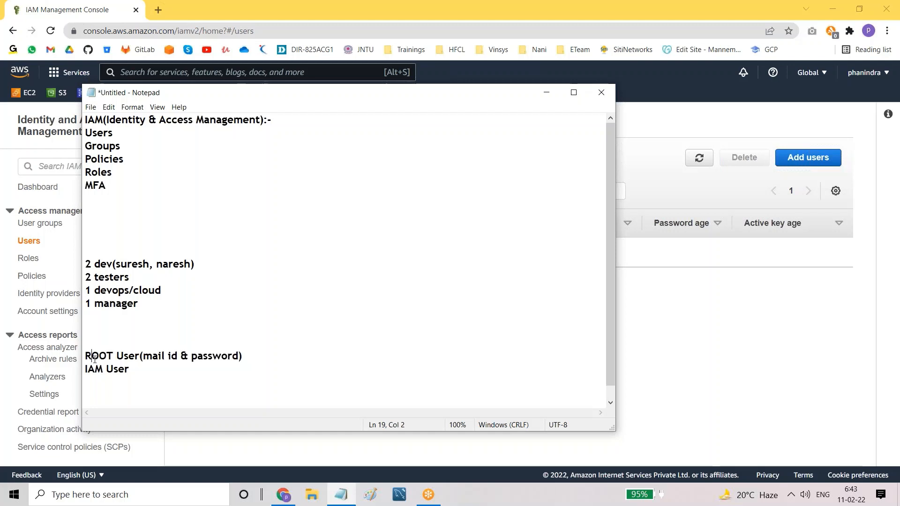
pyautogui.moveTo(88, 358); pyautogui.dragTo(149, 358)
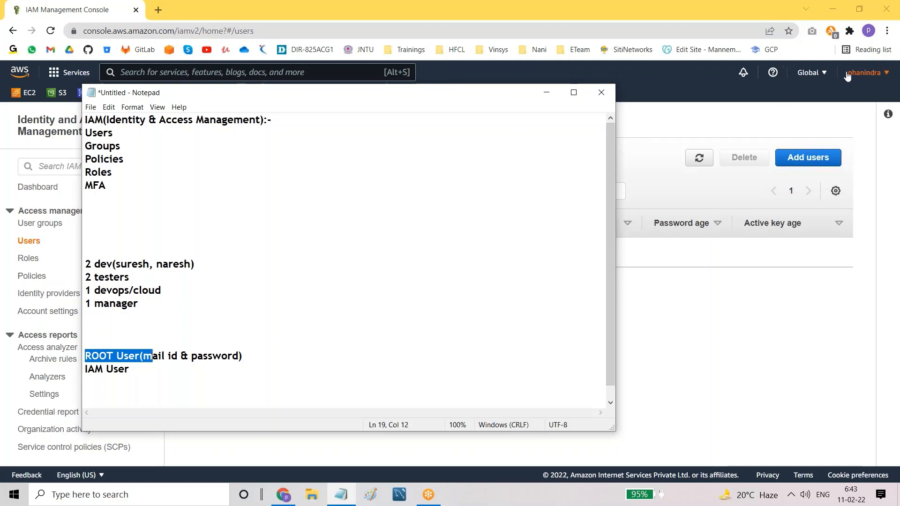
pyautogui.click(116, 330)
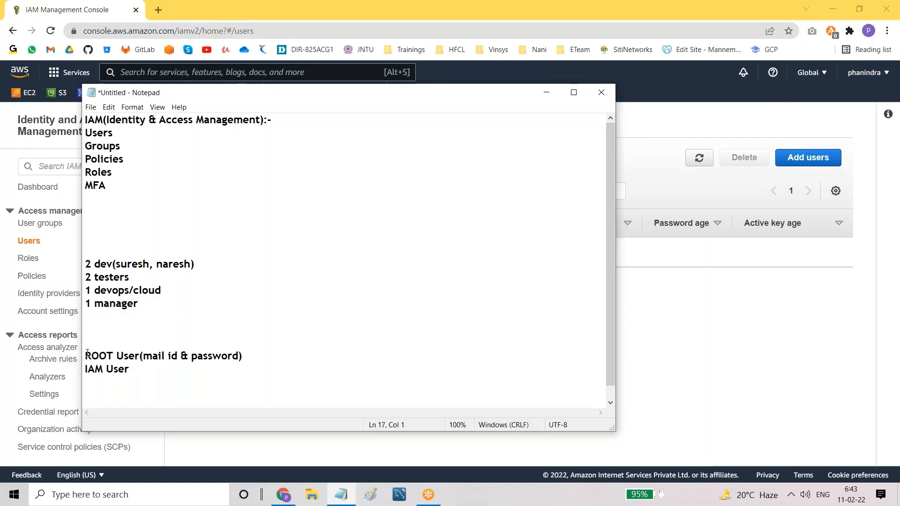
pyautogui.moveTo(84, 356); pyautogui.dragTo(253, 364)
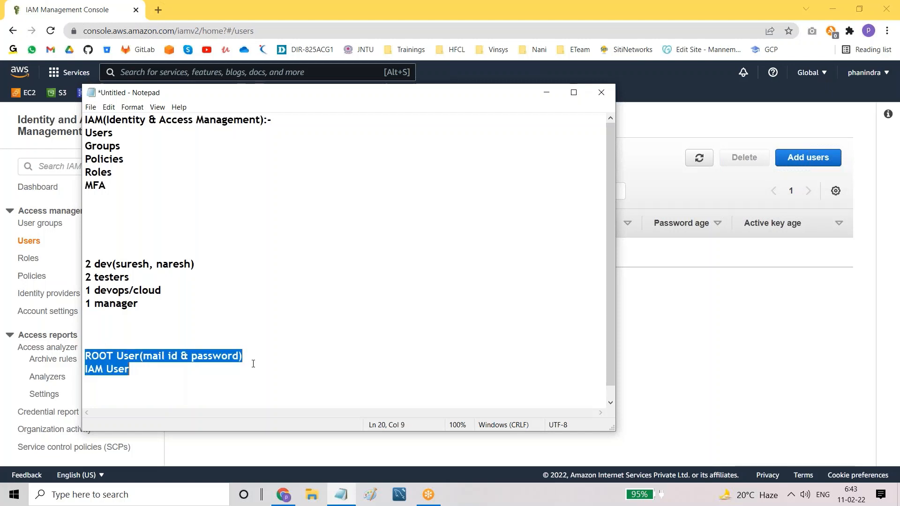
pyautogui.click(253, 363)
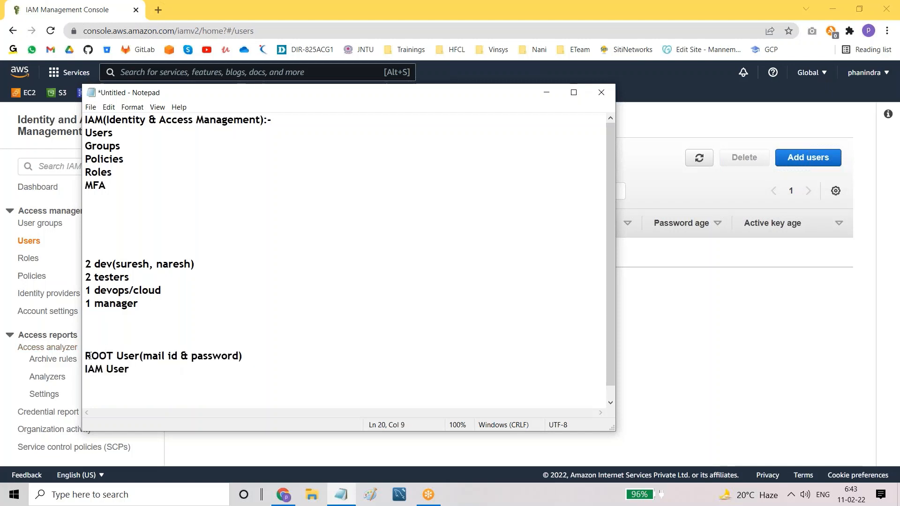
pyautogui.moveTo(85, 358); pyautogui.dragTo(248, 360)
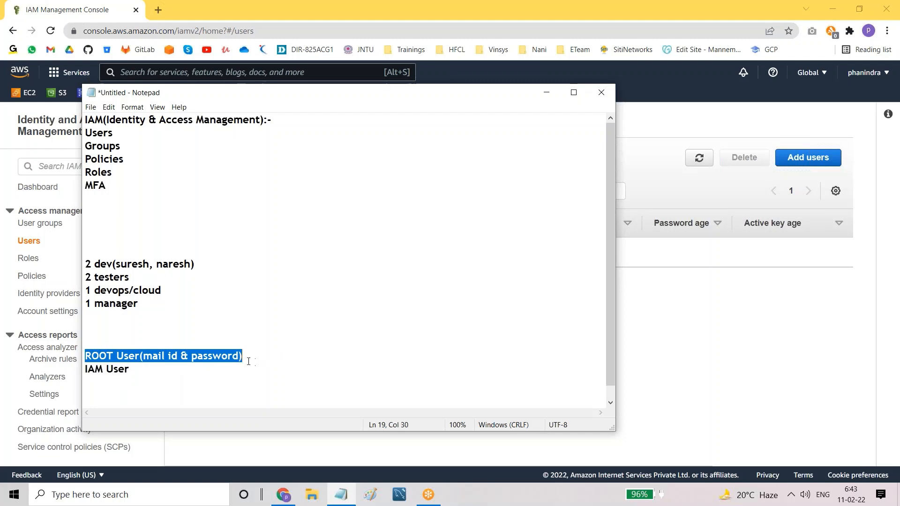
pyautogui.click(111, 379)
# Step: Repeatedly highlight the IAM User line to emphasise it
pyautogui.moveTo(84, 369); pyautogui.dragTo(140, 374)
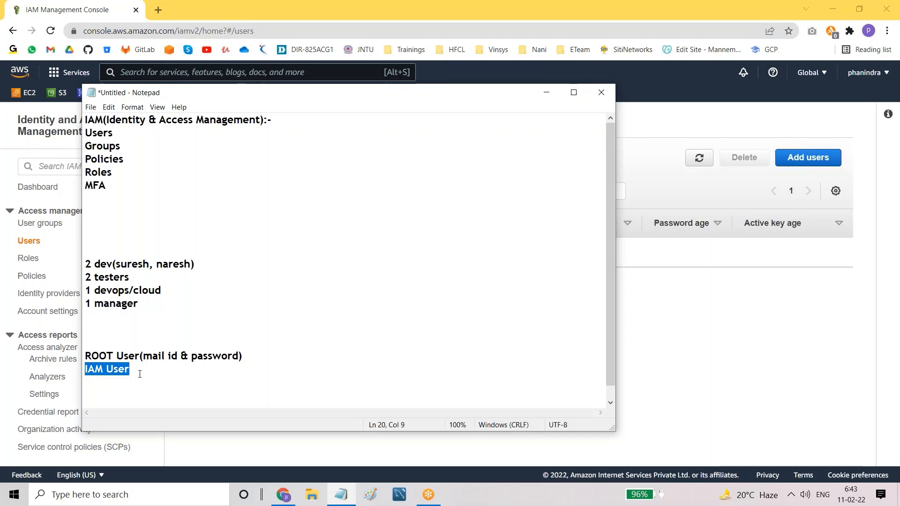
pyautogui.click(140, 374)
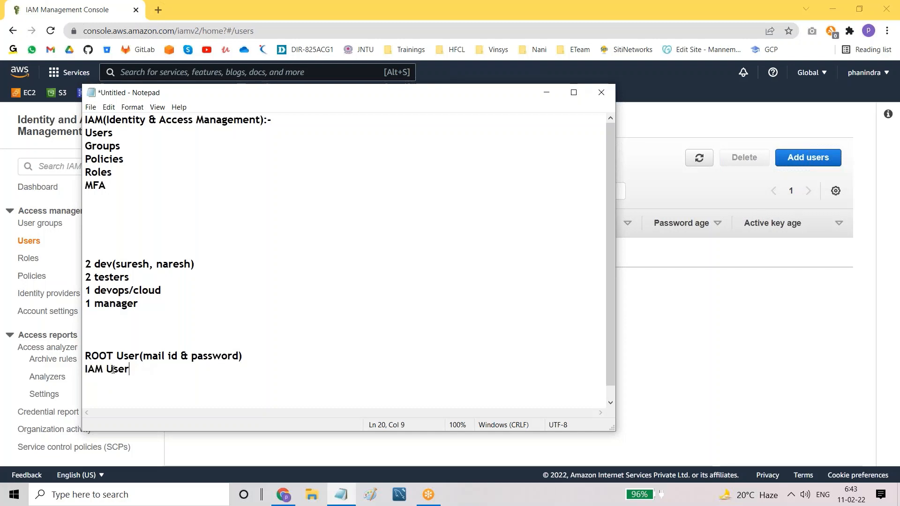
pyautogui.moveTo(84, 370); pyautogui.dragTo(133, 371)
pyautogui.click(128, 372)
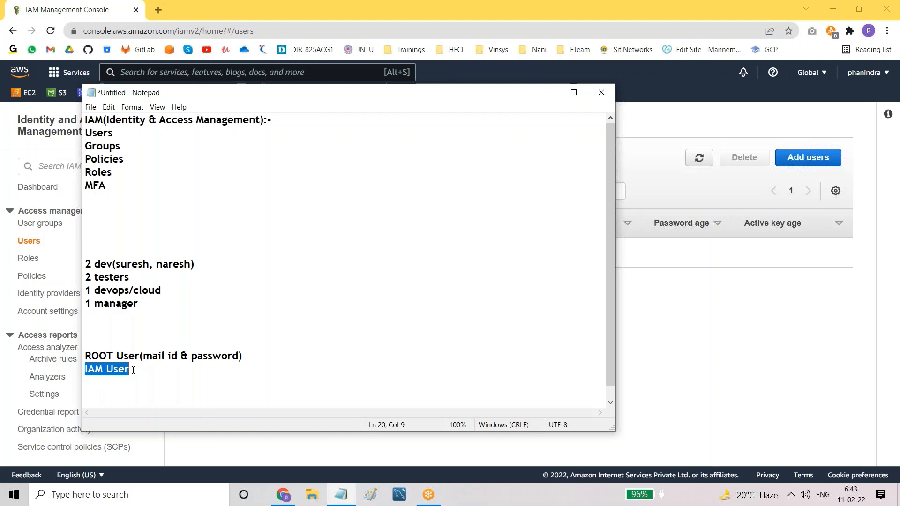
pyautogui.click(133, 370)
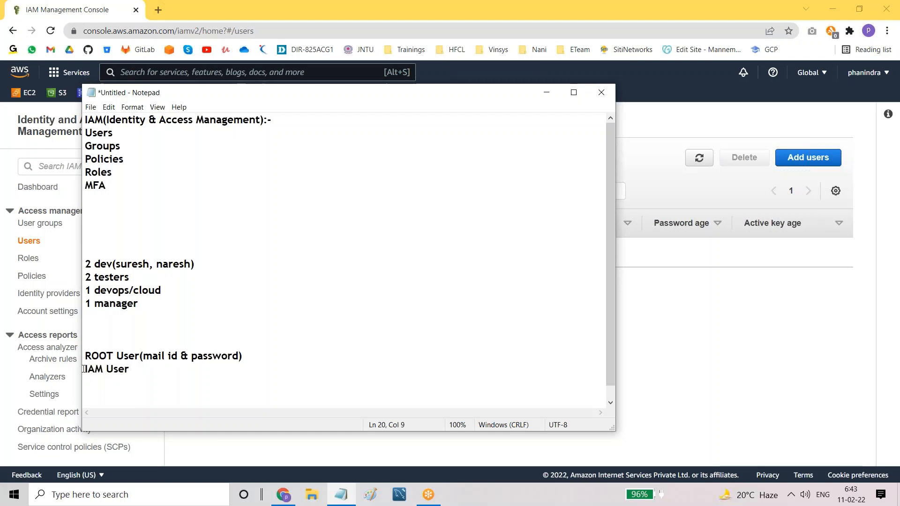
pyautogui.moveTo(83, 369); pyautogui.dragTo(139, 371)
pyautogui.click(144, 371)
# Step: Highlight the ROOT User and IAM User lines once more, then bring the browser's IAM Users page forward
pyautogui.moveTo(86, 353); pyautogui.dragTo(257, 355)
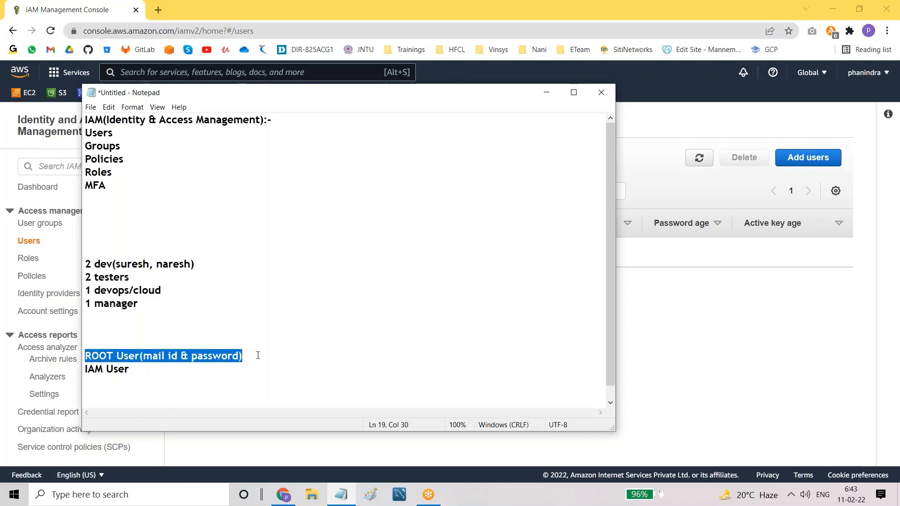
pyautogui.click(257, 355)
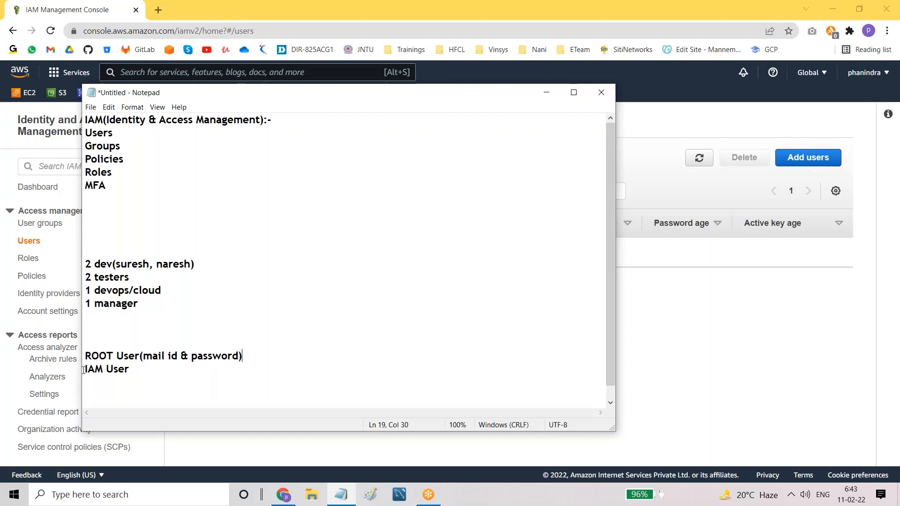
pyautogui.moveTo(84, 370); pyautogui.dragTo(187, 373)
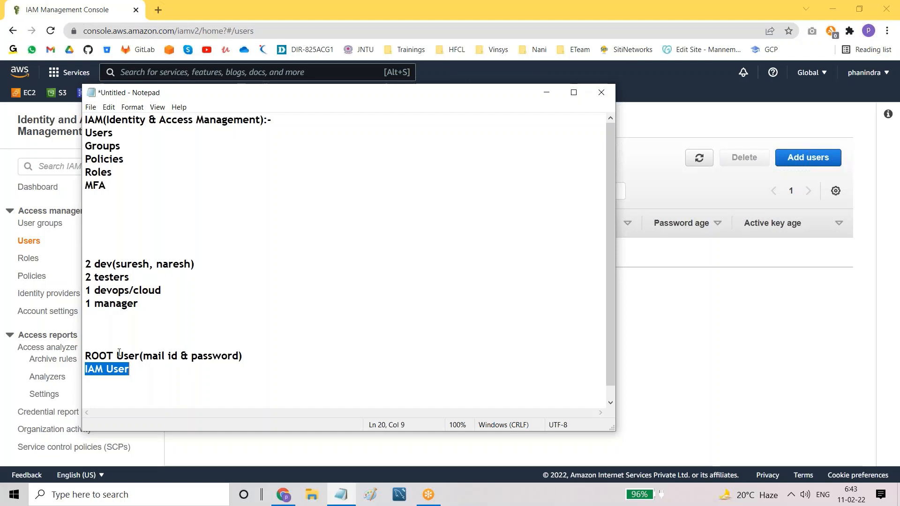
pyautogui.moveTo(89, 355); pyautogui.dragTo(250, 355)
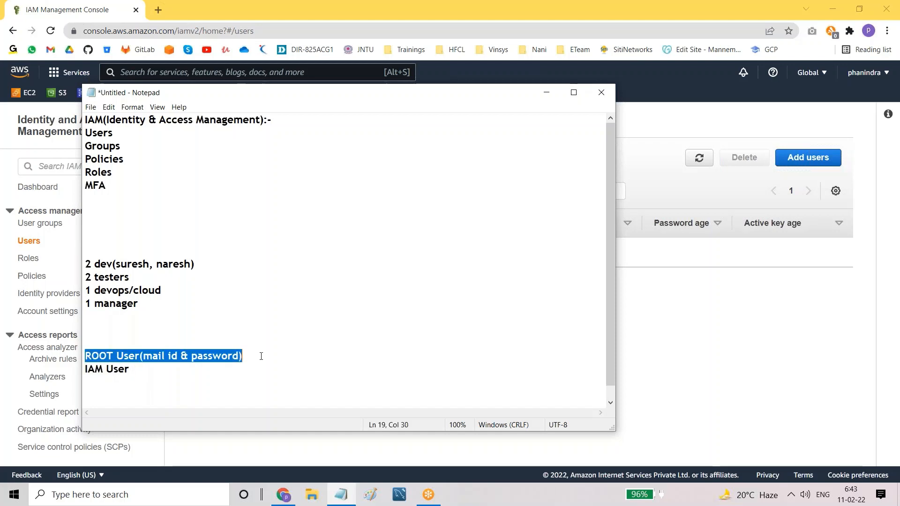
pyautogui.click(261, 356)
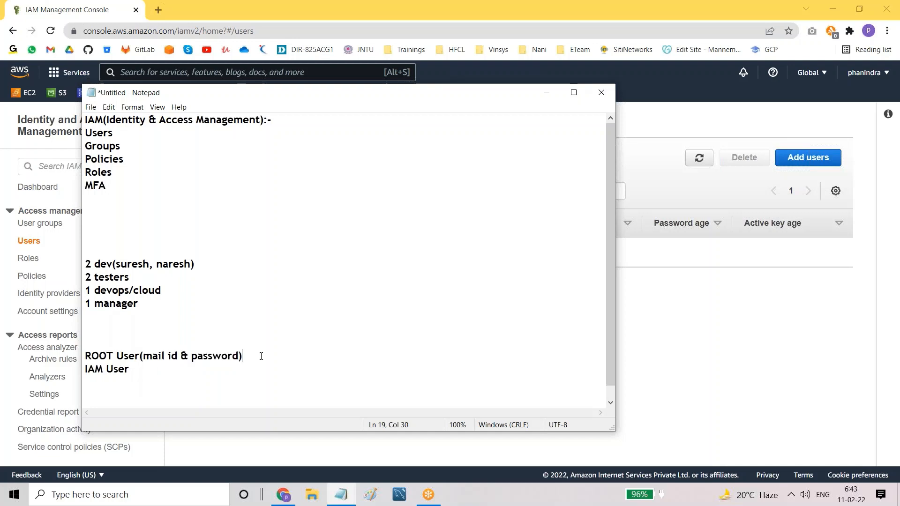
pyautogui.moveTo(87, 356); pyautogui.dragTo(245, 363)
pyautogui.click(246, 364)
pyautogui.moveTo(87, 355); pyautogui.dragTo(295, 354)
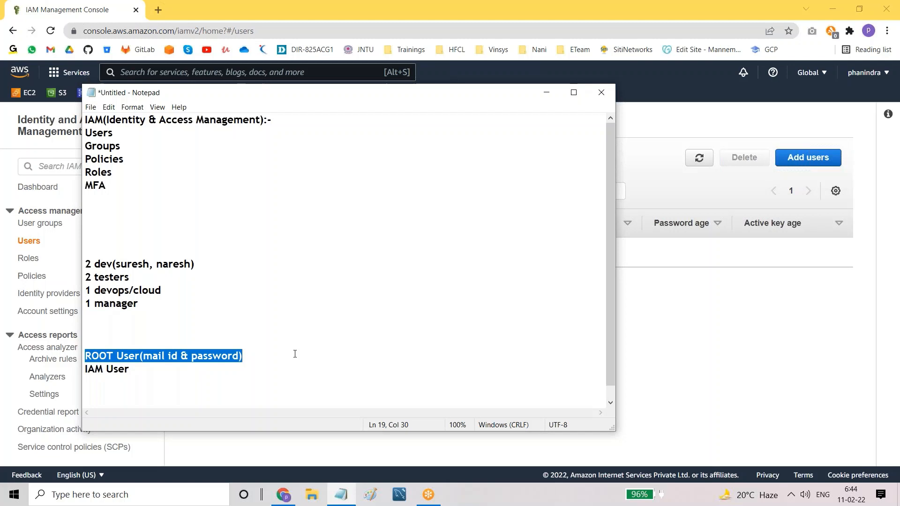
pyautogui.click(735, 336)
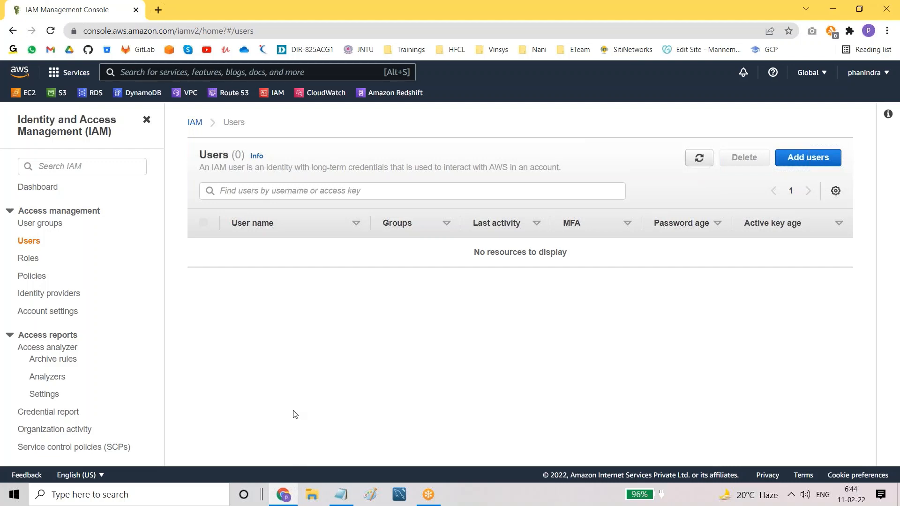
# Step: Start adding a new IAM user and enter the user name dev1
pyautogui.moveTo(196, 155); pyautogui.dragTo(242, 156)
pyautogui.click(526, 128)
pyautogui.click(812, 159)
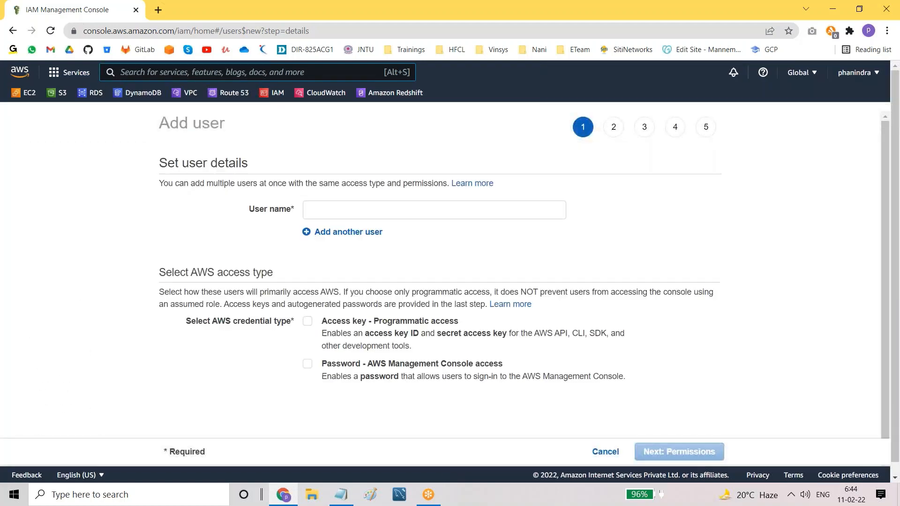
pyautogui.click(364, 210)
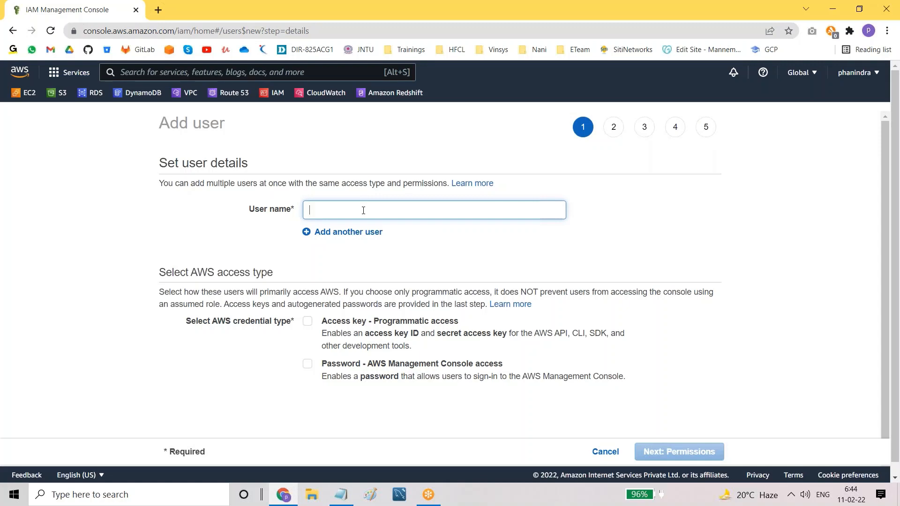
pyautogui.write('dev1')
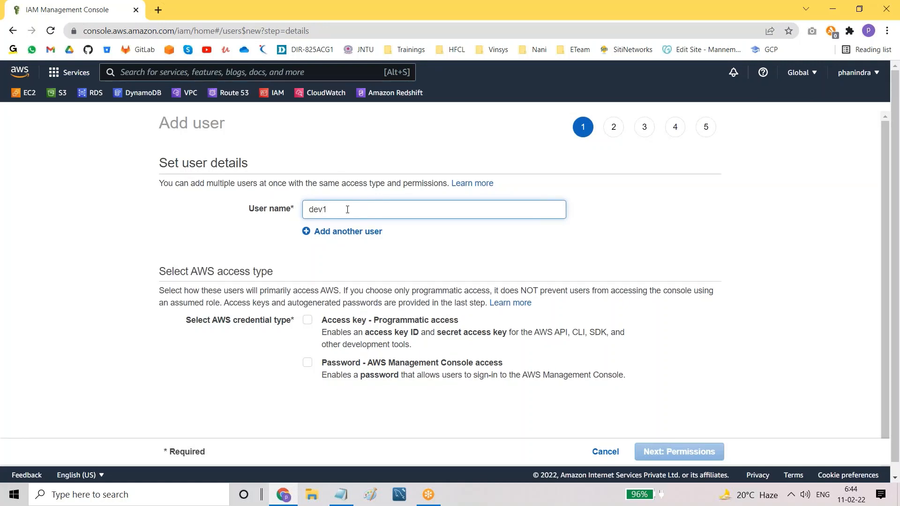
pyautogui.moveTo(311, 209); pyautogui.dragTo(341, 209)
pyautogui.click(341, 208)
pyautogui.moveTo(306, 208); pyautogui.dragTo(343, 210)
pyautogui.click(347, 208)
pyautogui.click(343, 210)
# Step: Enable Password - AWS Management Console access for dev1
pyautogui.scroll(-1, 468, 268)
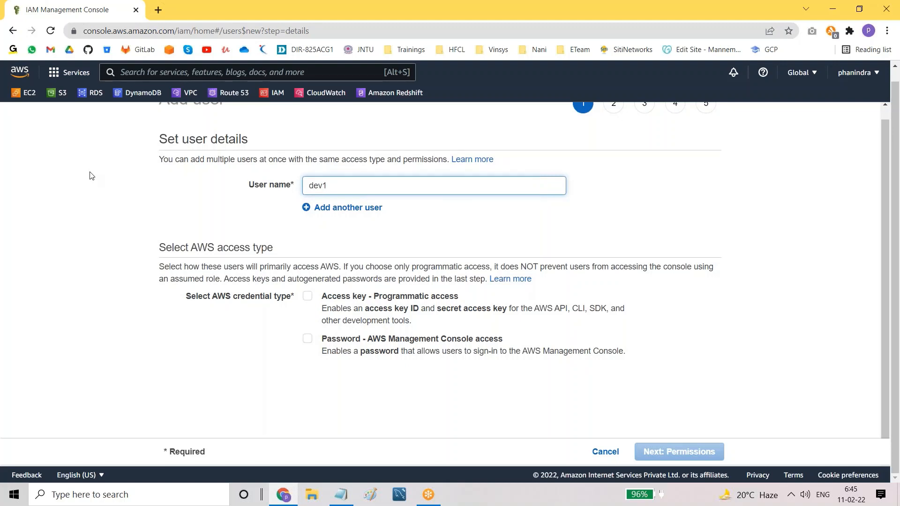
pyautogui.click(374, 344)
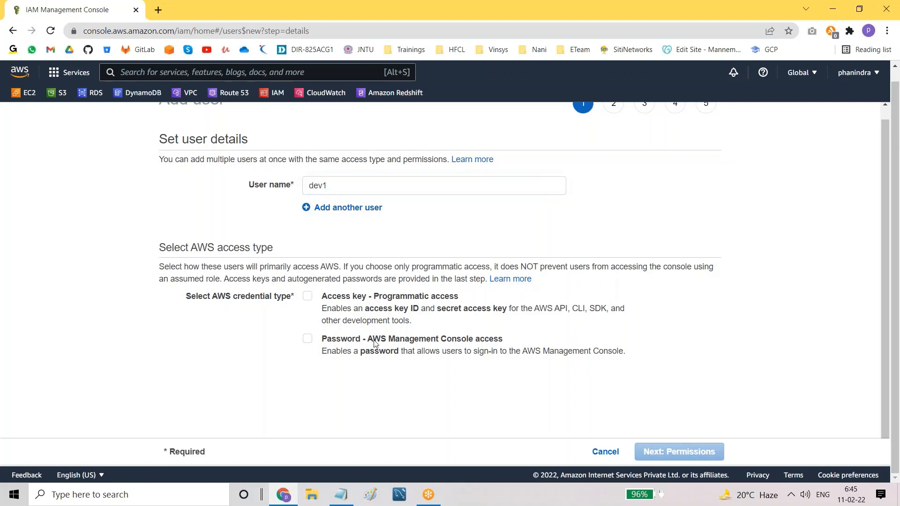
pyautogui.moveTo(375, 344); pyautogui.dragTo(510, 347)
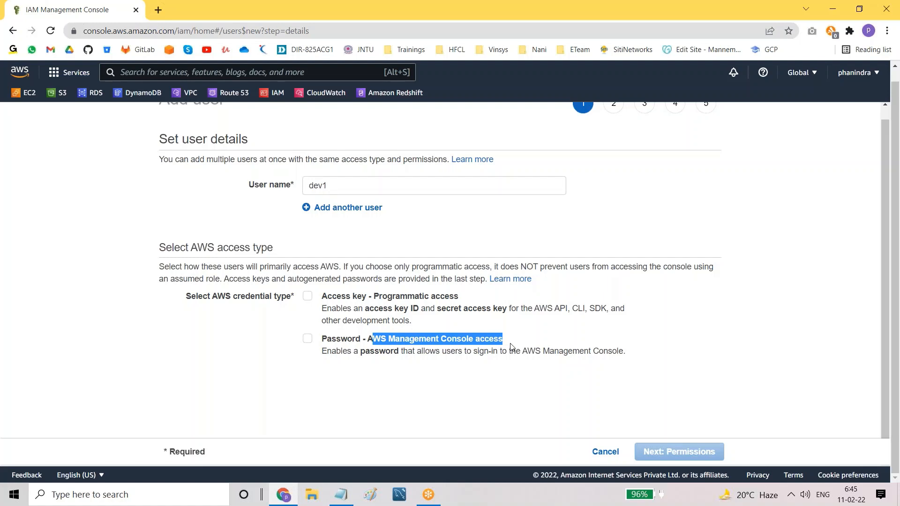
pyautogui.click(427, 387)
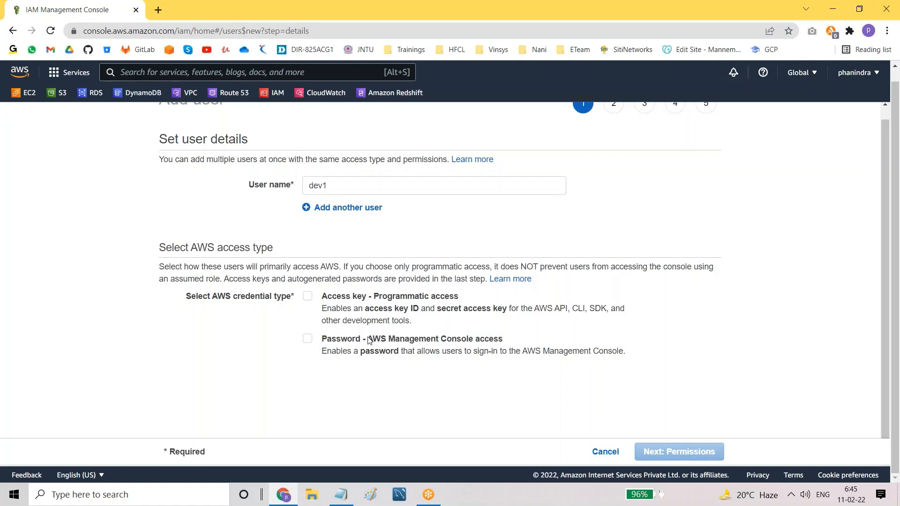
pyautogui.moveTo(369, 341); pyautogui.dragTo(520, 339)
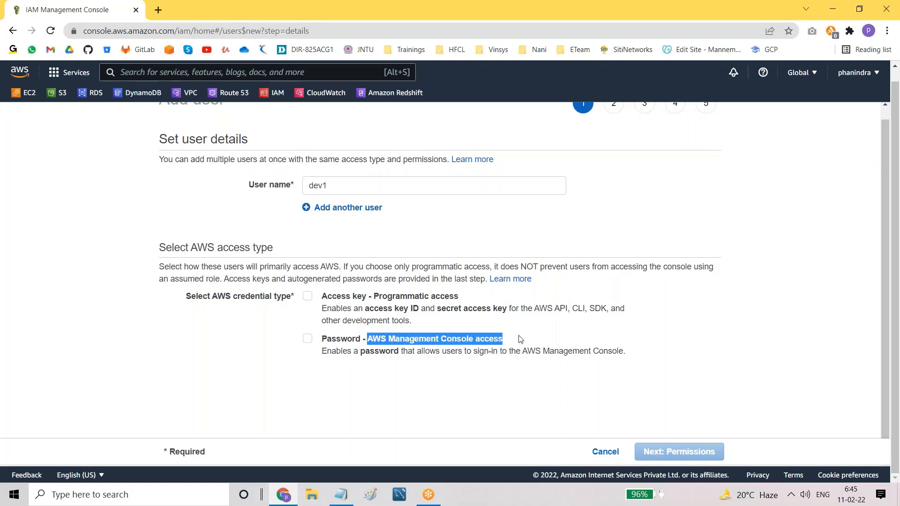
pyautogui.moveTo(322, 342); pyautogui.dragTo(356, 341)
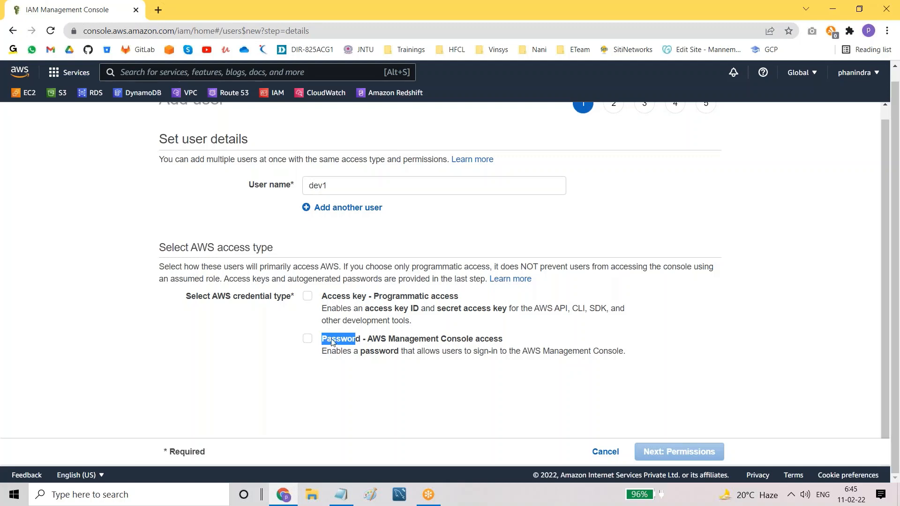
pyautogui.click(299, 361)
pyautogui.click(307, 340)
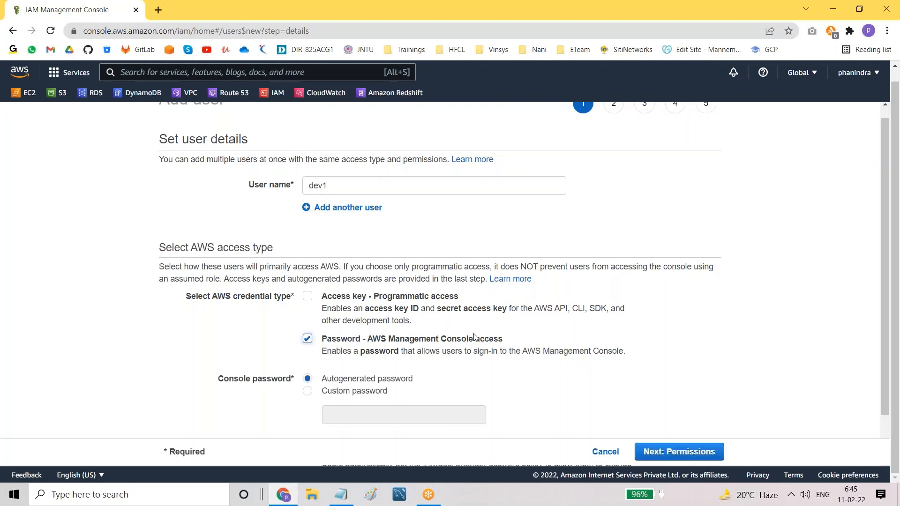
pyautogui.click(308, 339)
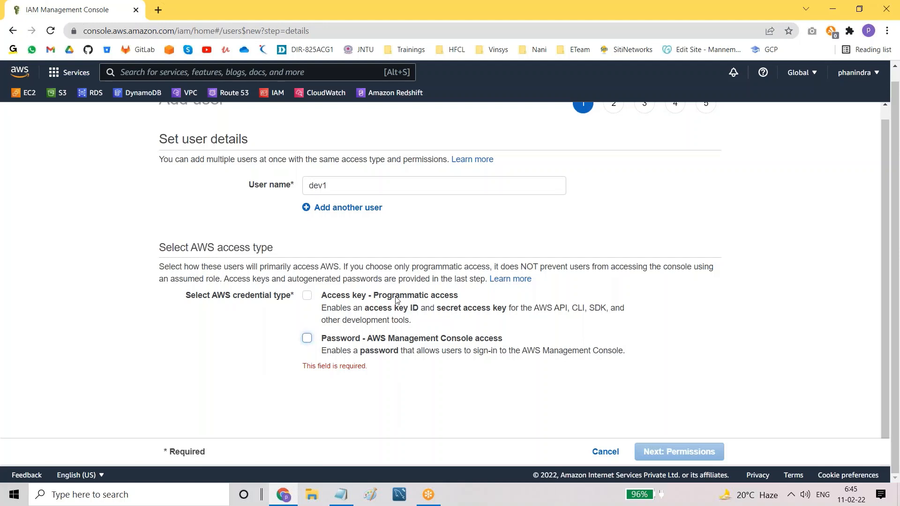
pyautogui.moveTo(373, 294); pyautogui.dragTo(471, 299)
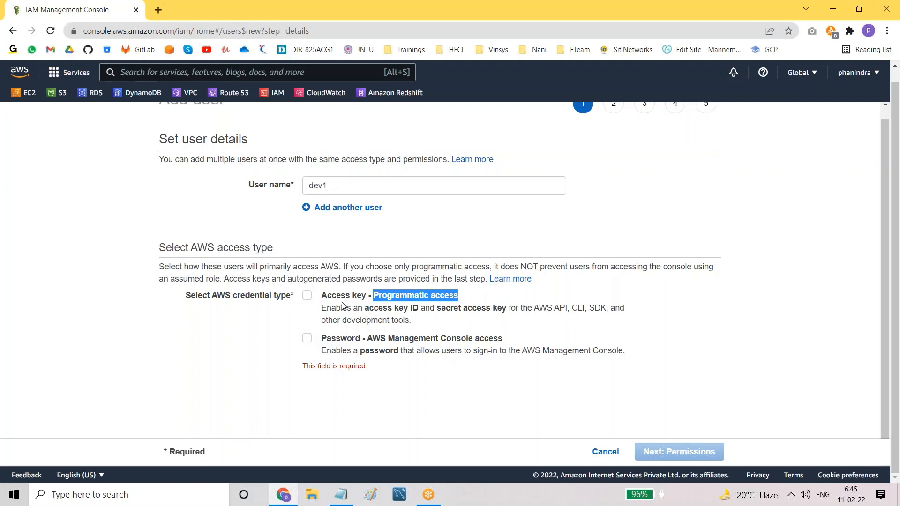
pyautogui.click(392, 311)
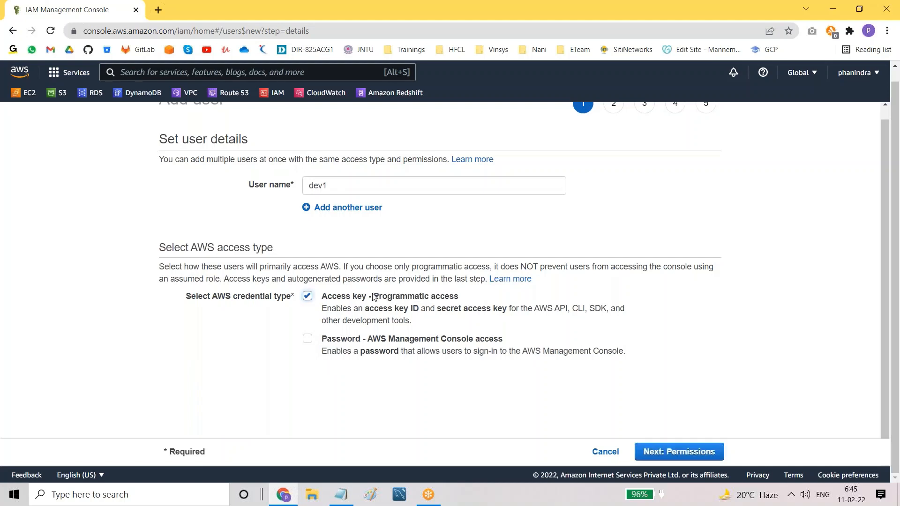
pyautogui.moveTo(372, 295); pyautogui.dragTo(435, 303)
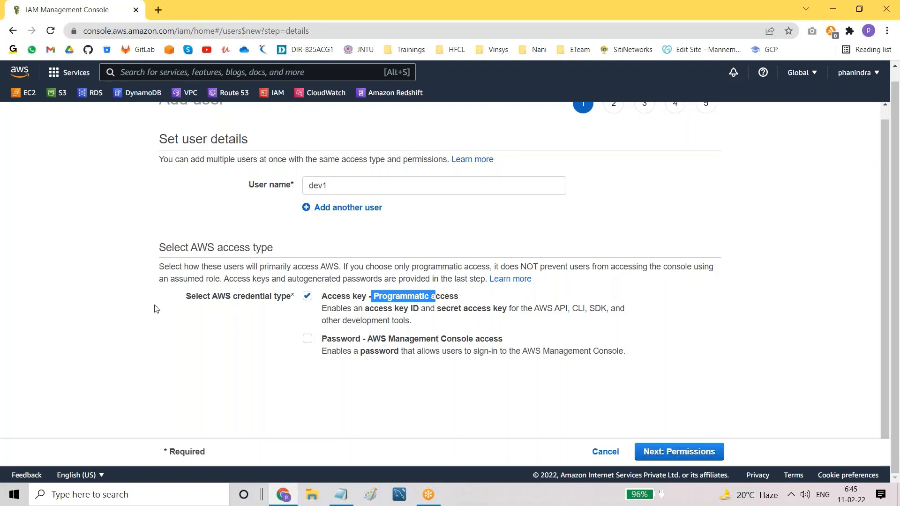
pyautogui.moveTo(441, 341); pyautogui.dragTo(474, 341)
pyautogui.moveTo(374, 297); pyautogui.dragTo(462, 298)
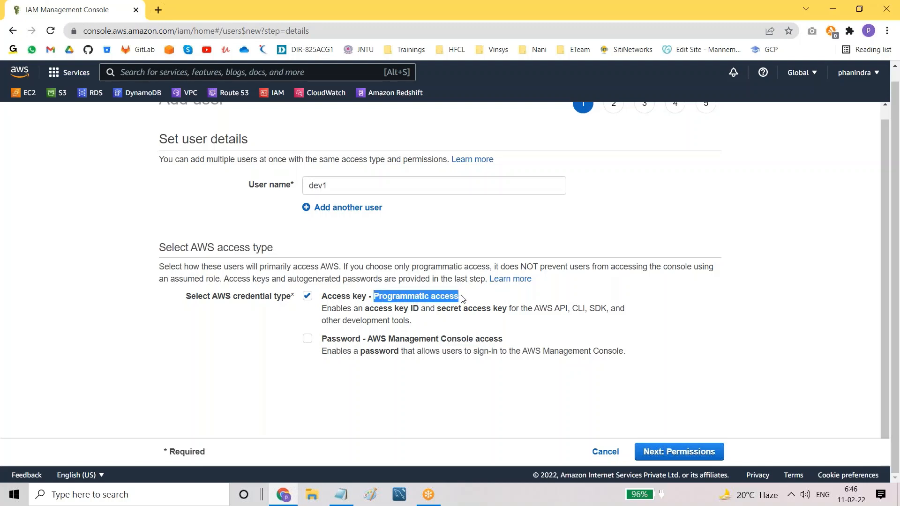
pyautogui.click(307, 299)
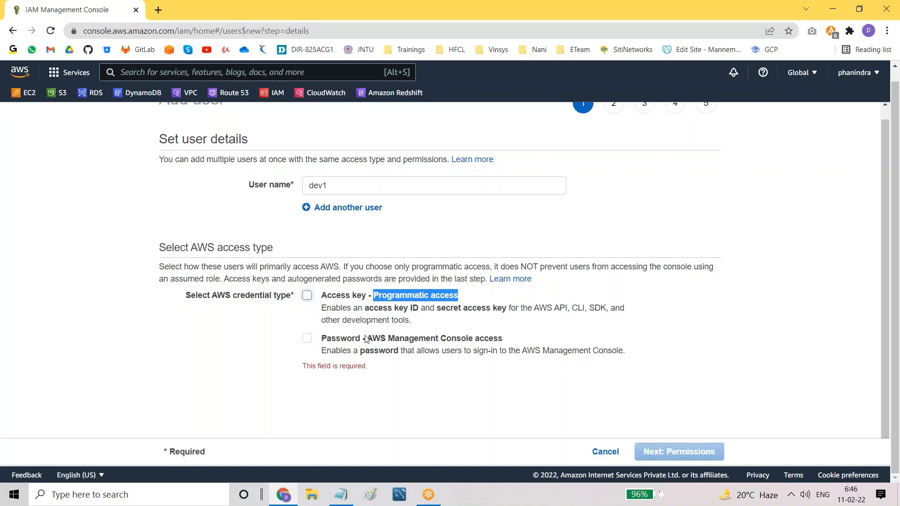
pyautogui.moveTo(418, 338); pyautogui.dragTo(573, 342)
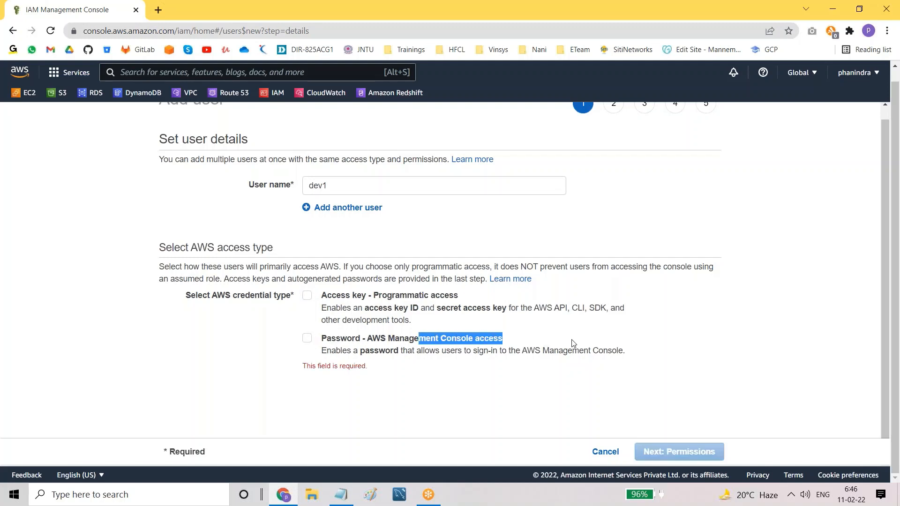
pyautogui.click(307, 339)
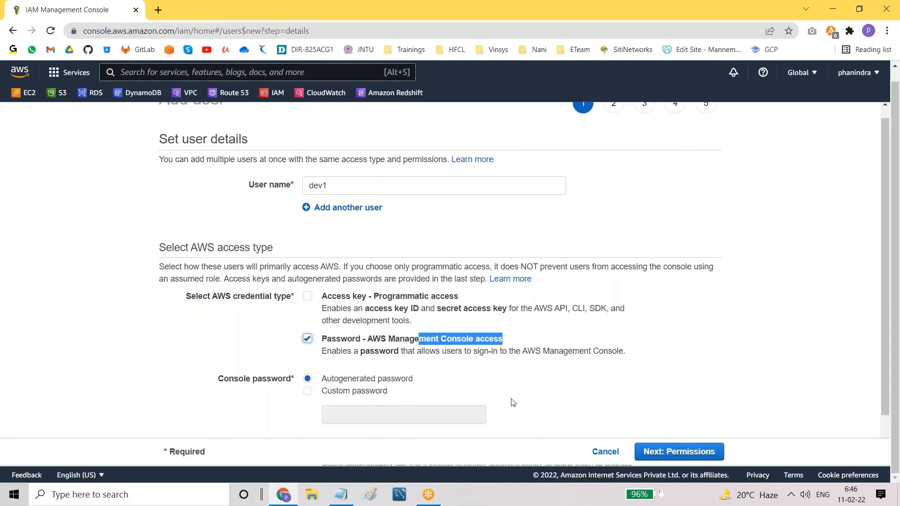
pyautogui.scroll(-1, 512, 402)
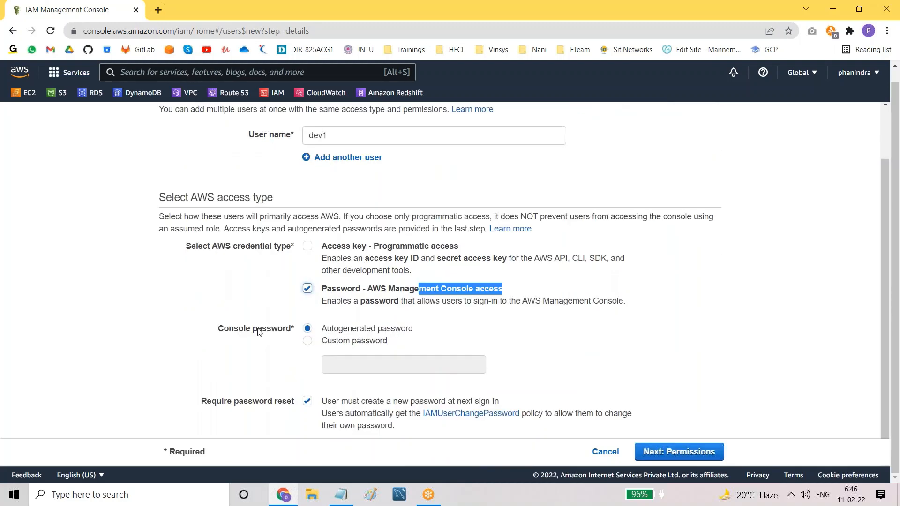
# Step: Try the Custom password option, then switch back to Autogenerated password
pyautogui.moveTo(225, 329); pyautogui.dragTo(422, 332)
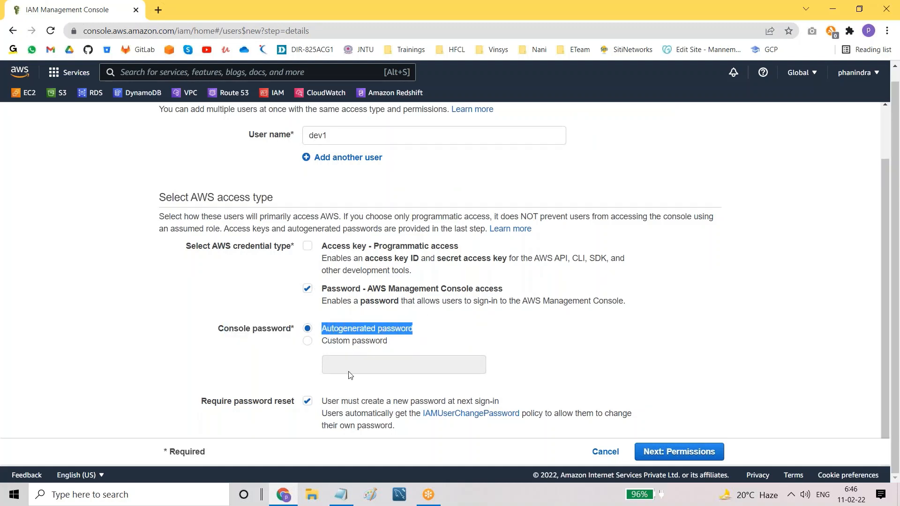
pyautogui.moveTo(327, 342); pyautogui.dragTo(379, 343)
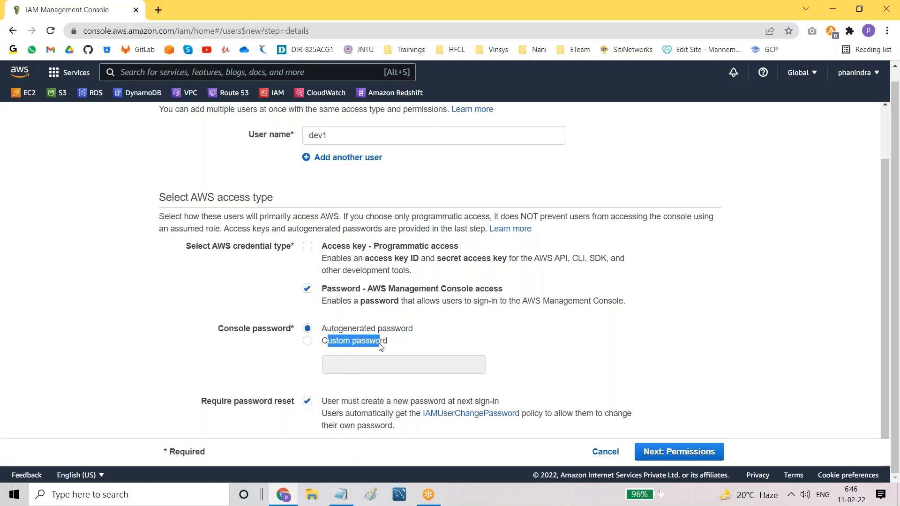
pyautogui.click(305, 344)
pyautogui.click(363, 370)
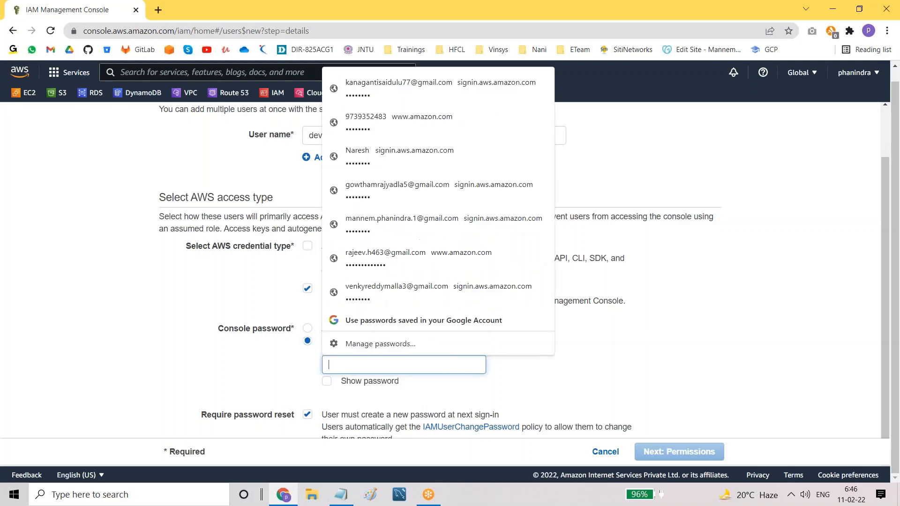
pyautogui.click(282, 373)
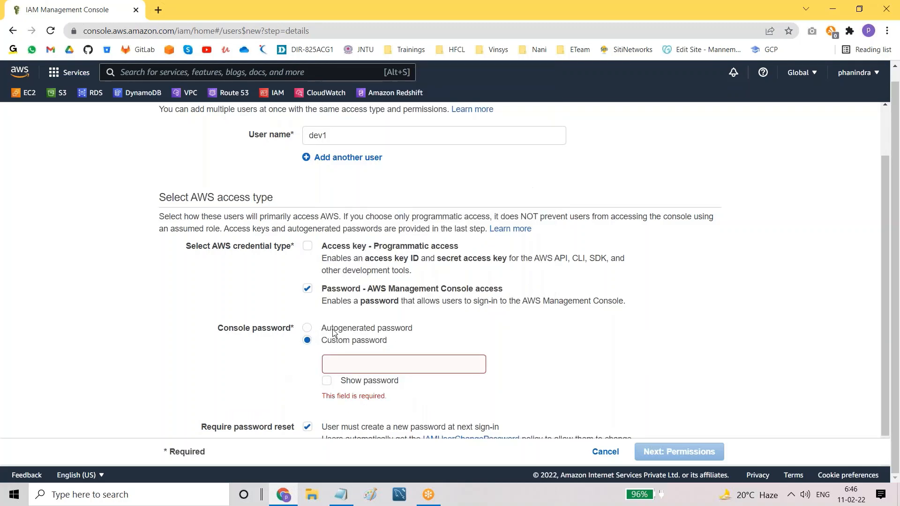
pyautogui.click(308, 329)
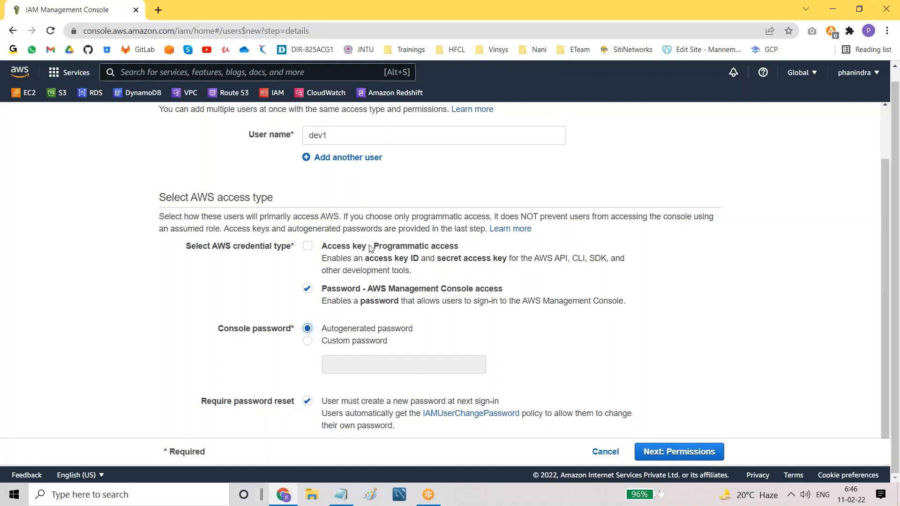
# Step: Confirm console access, Autogenerated password and Require password reset stay selected
pyautogui.doubleClick(313, 135)
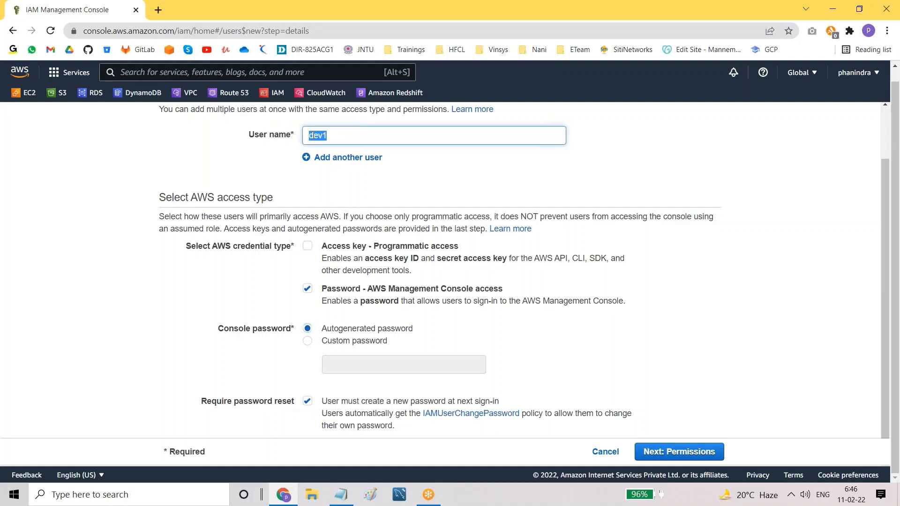
pyautogui.moveTo(202, 401); pyautogui.dragTo(294, 404)
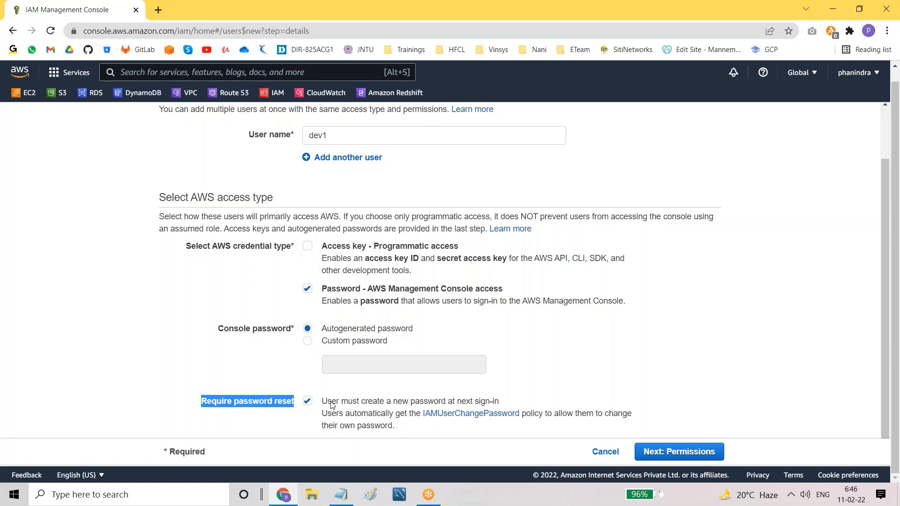
pyautogui.moveTo(322, 404); pyautogui.dragTo(505, 406)
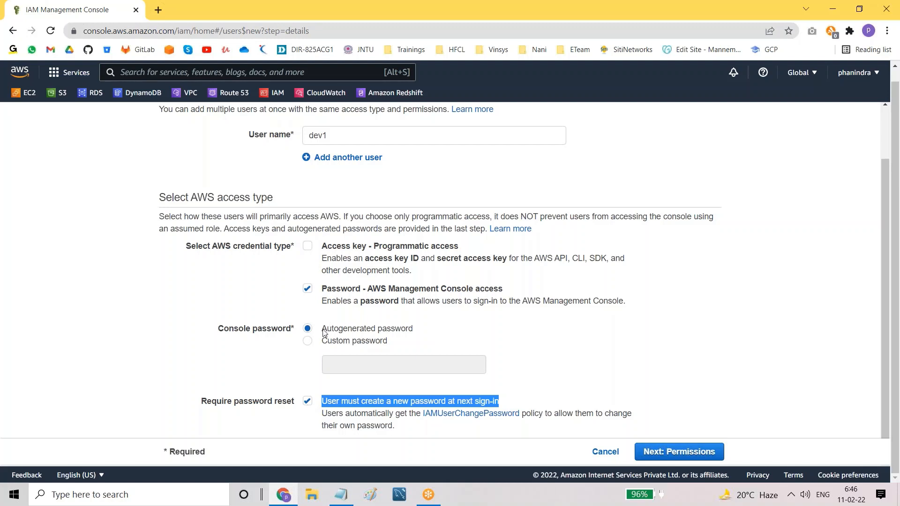
pyautogui.moveTo(323, 332); pyautogui.dragTo(413, 336)
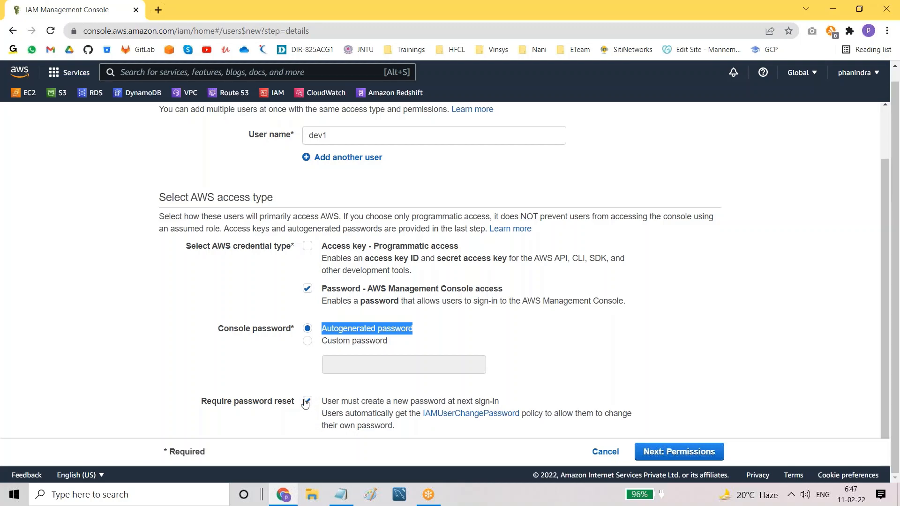
pyautogui.scroll(2, 309, 209)
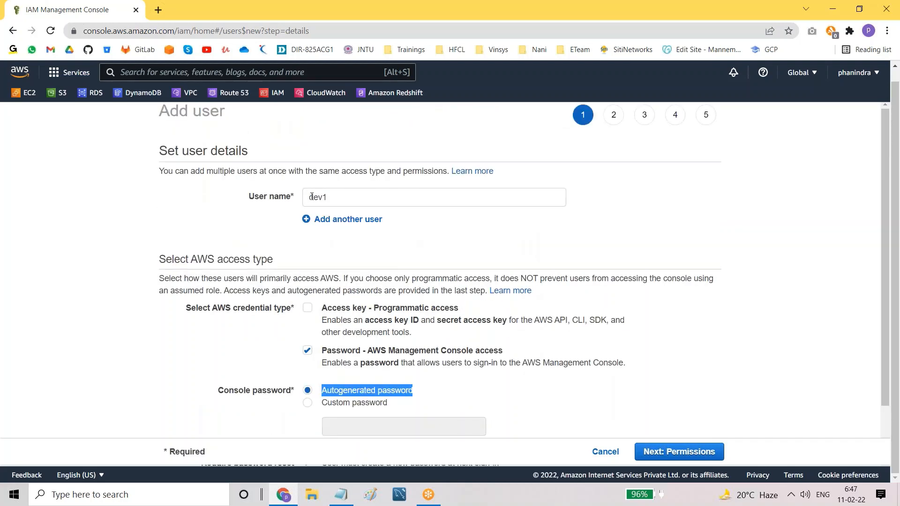
pyautogui.scroll(-2, 243, 358)
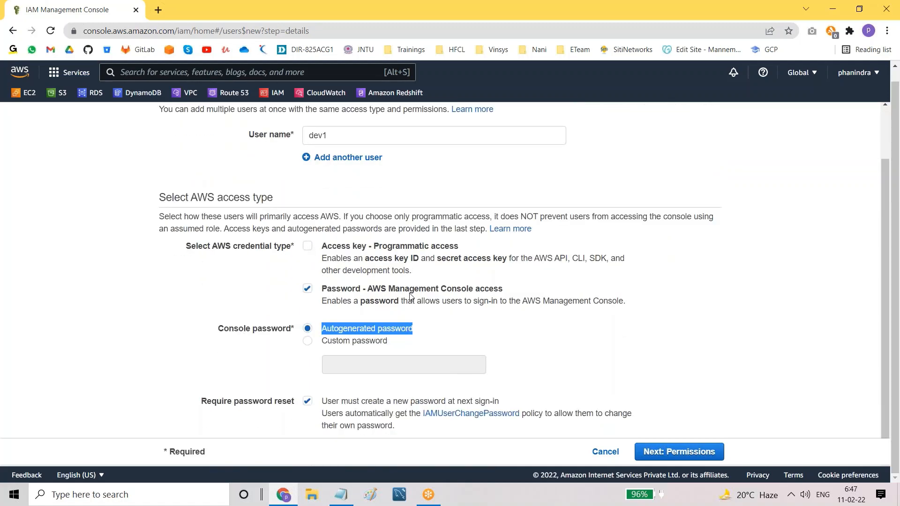
pyautogui.click(307, 253)
pyautogui.moveTo(441, 290); pyautogui.dragTo(481, 292)
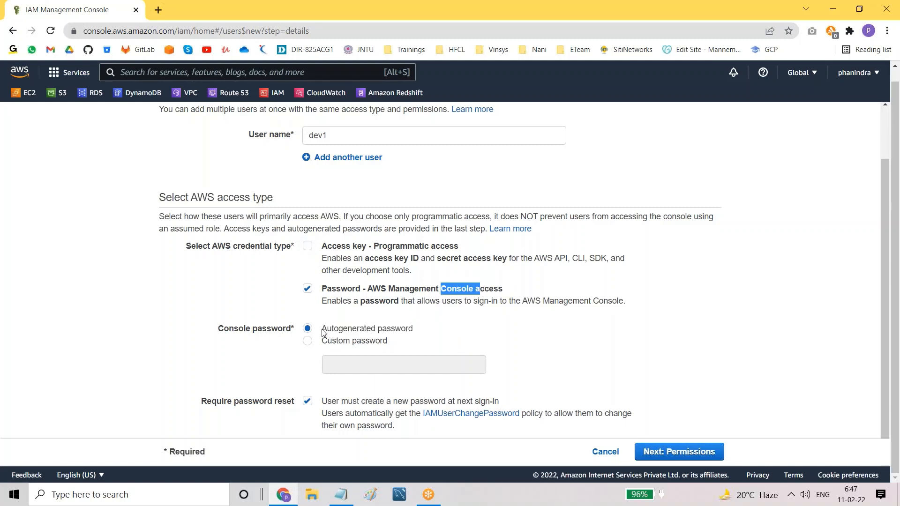
pyautogui.moveTo(322, 331); pyautogui.dragTo(445, 335)
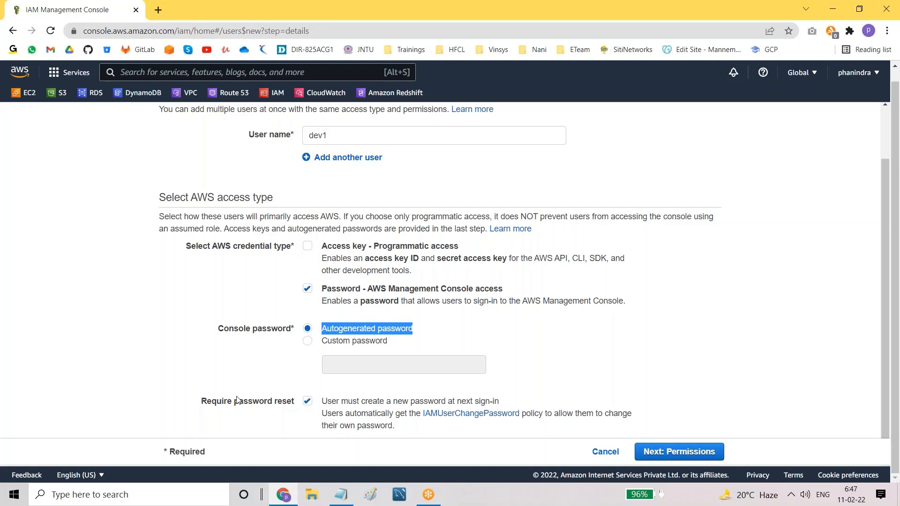
pyautogui.moveTo(202, 404); pyautogui.dragTo(292, 408)
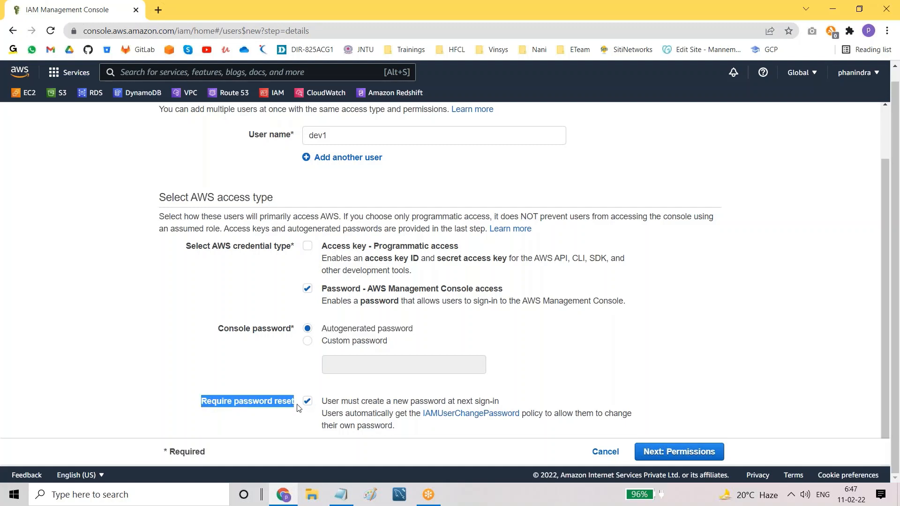
pyautogui.click(274, 412)
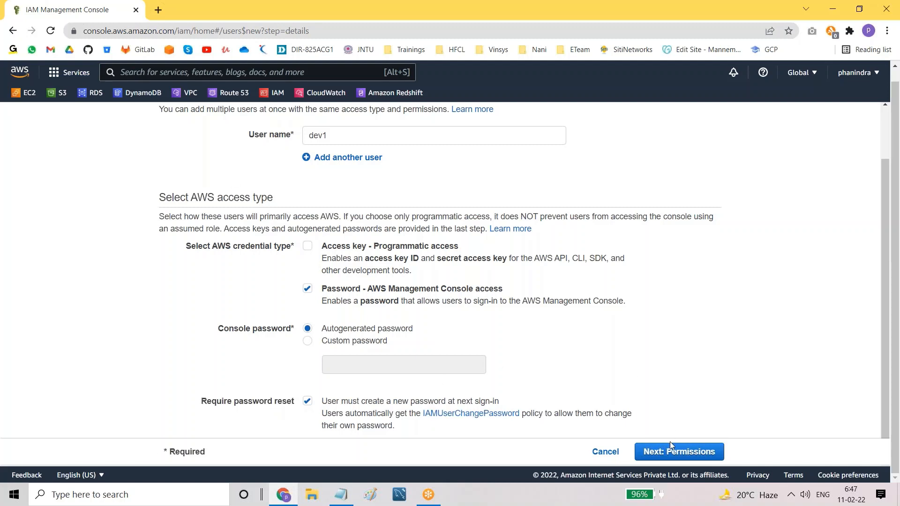
# Step: Skip the permissions and tags steps, review, and create user dev1
pyautogui.click(675, 452)
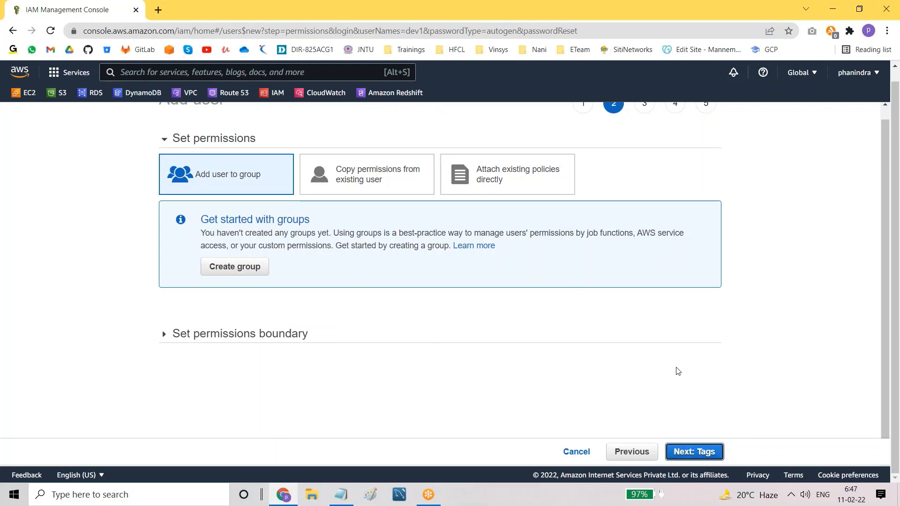
pyautogui.click(692, 451)
pyautogui.click(689, 451)
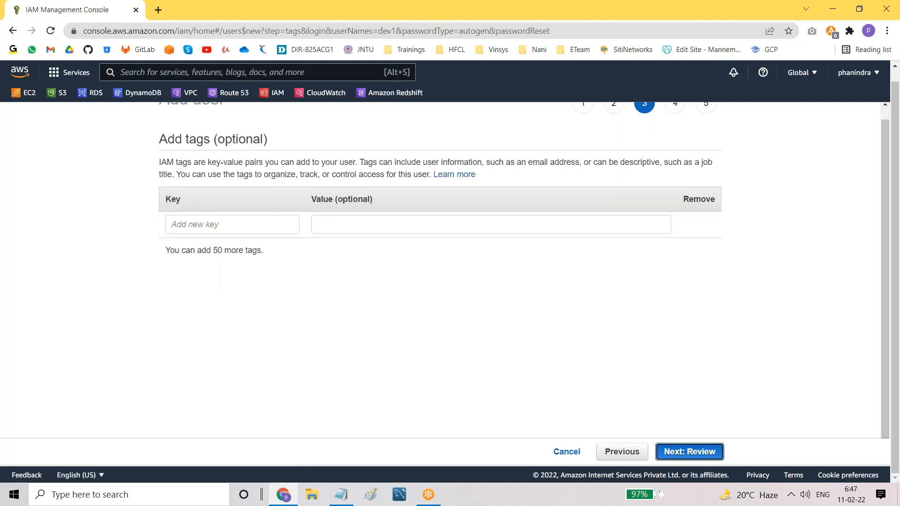
pyautogui.click(690, 451)
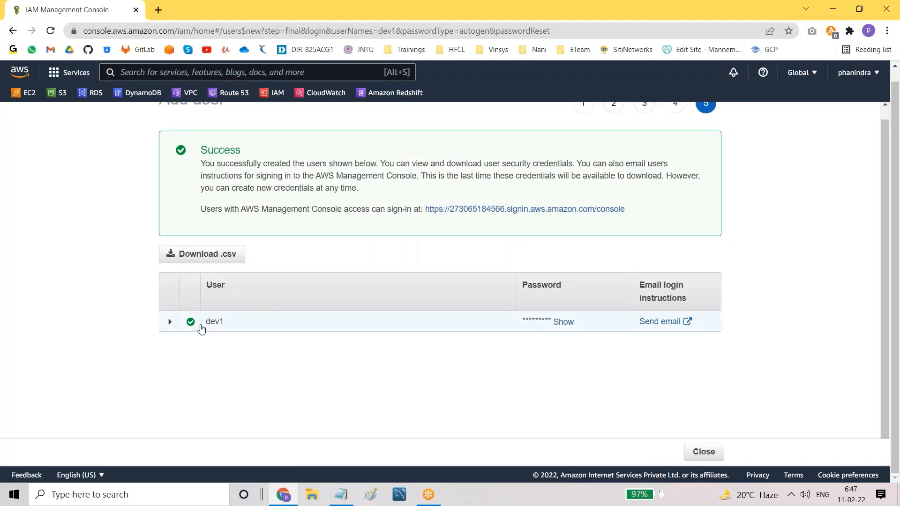
# Step: Reveal dev1's generated password, then download and open new_user_credentials.csv
pyautogui.moveTo(204, 325); pyautogui.dragTo(235, 326)
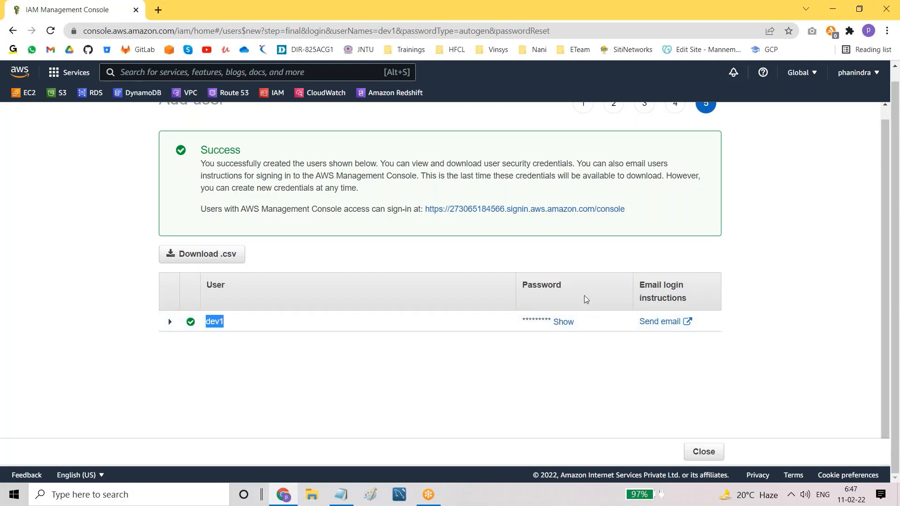
pyautogui.moveTo(521, 290); pyautogui.dragTo(562, 296)
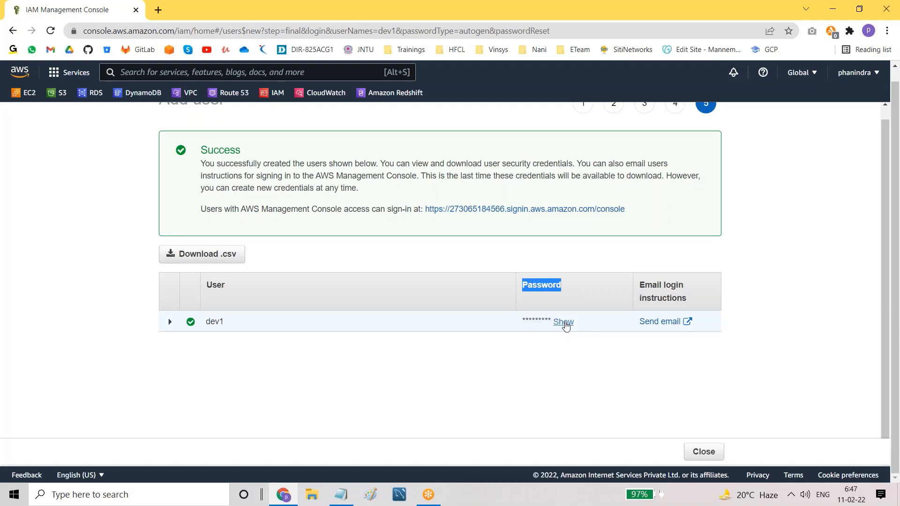
pyautogui.doubleClick(565, 323)
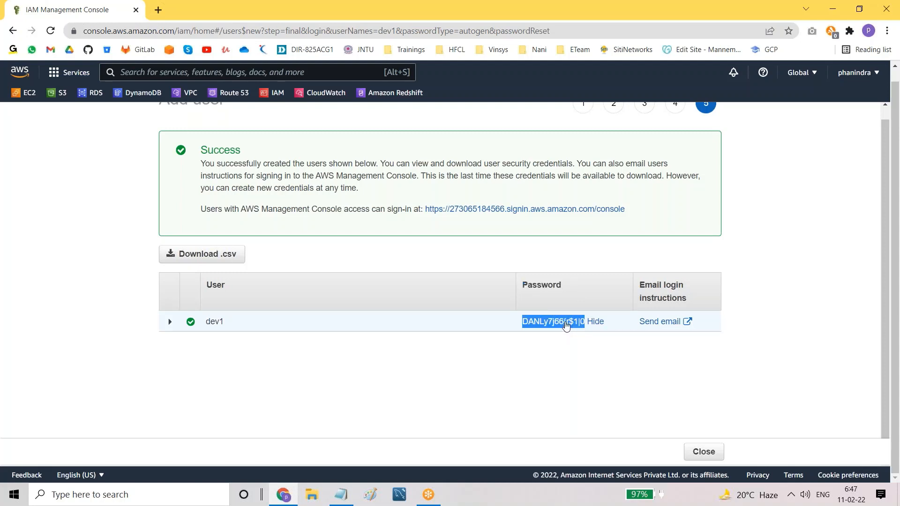
pyautogui.click(565, 371)
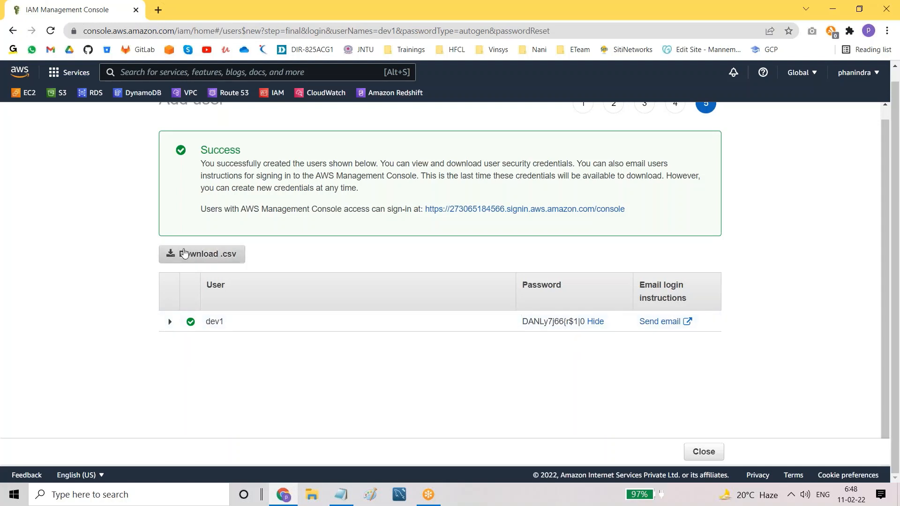
pyautogui.click(207, 256)
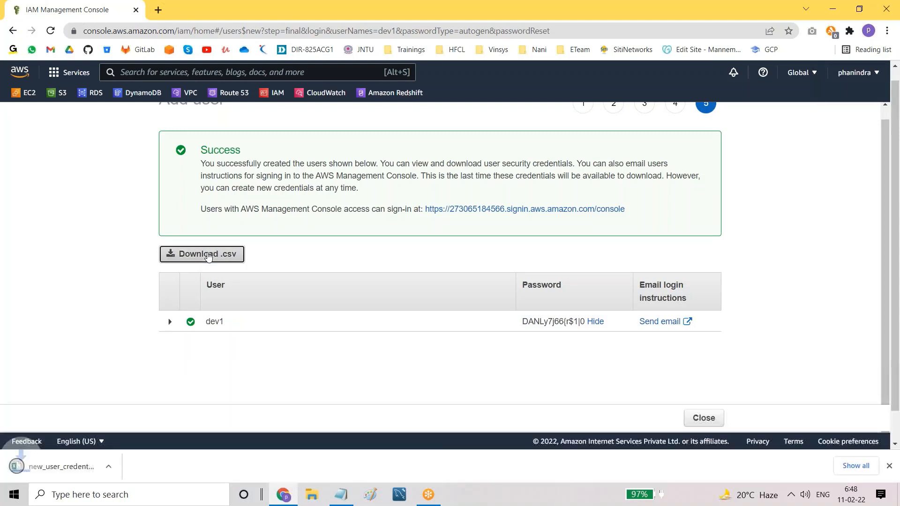
pyautogui.click(124, 470)
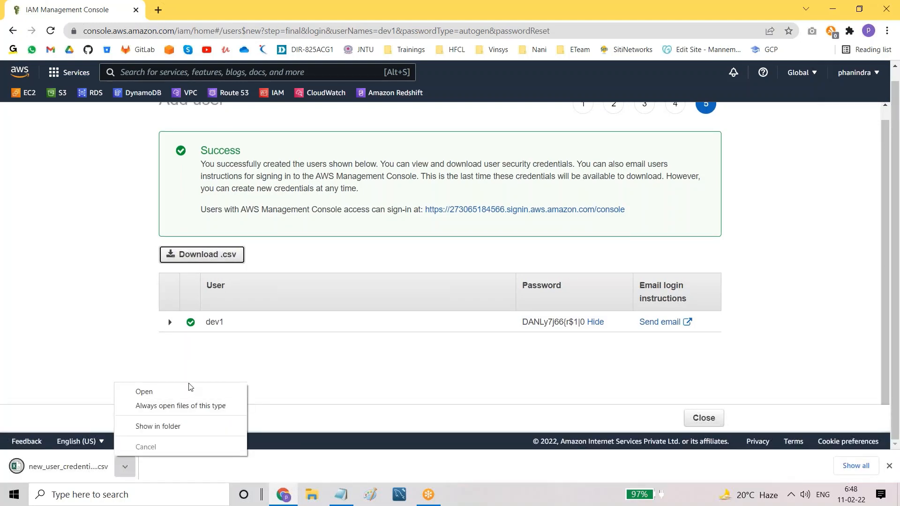
pyautogui.click(156, 396)
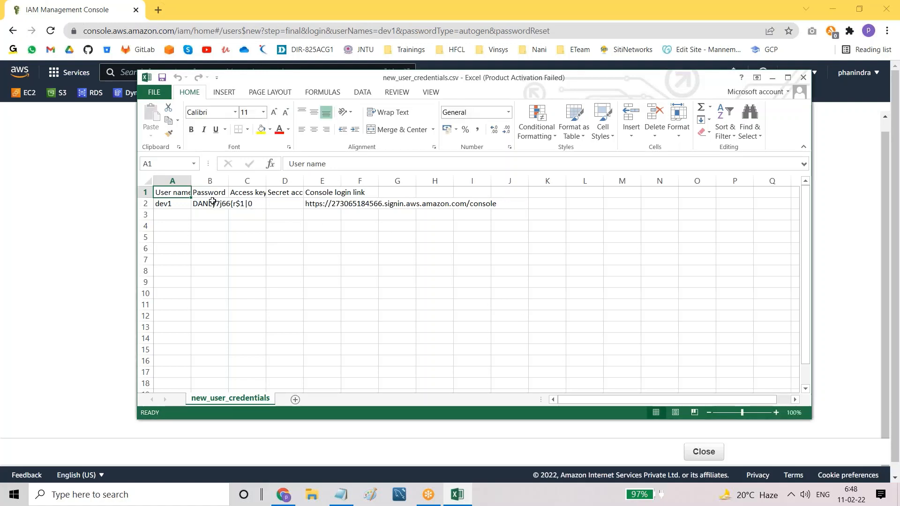
# Step: Widen columns B and E so the full password and console login URL show
pyautogui.moveTo(228, 183); pyautogui.dragTo(291, 182)
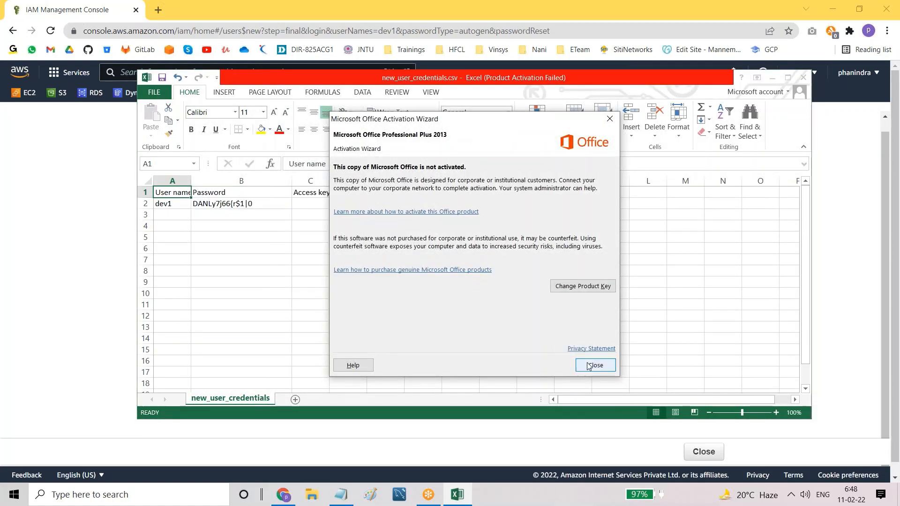
pyautogui.click(595, 365)
pyautogui.click(230, 202)
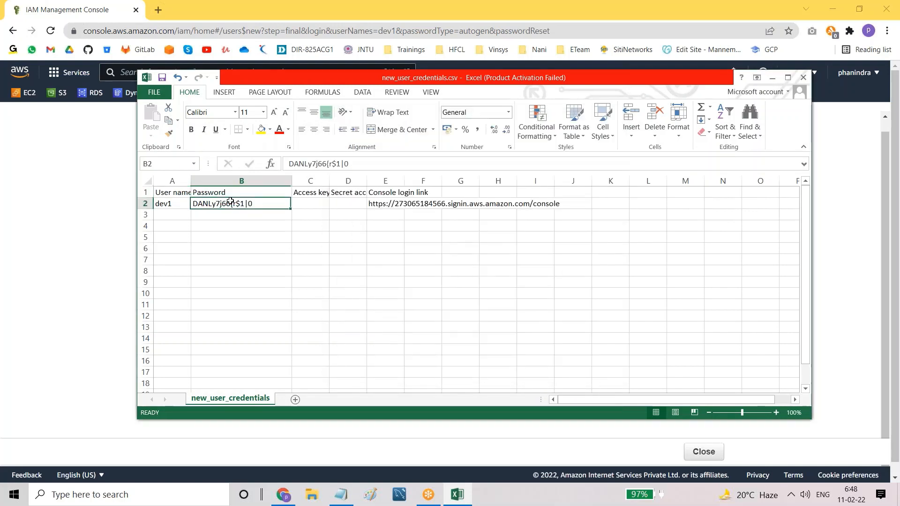
pyautogui.click(389, 203)
pyautogui.moveTo(404, 179); pyautogui.dragTo(589, 187)
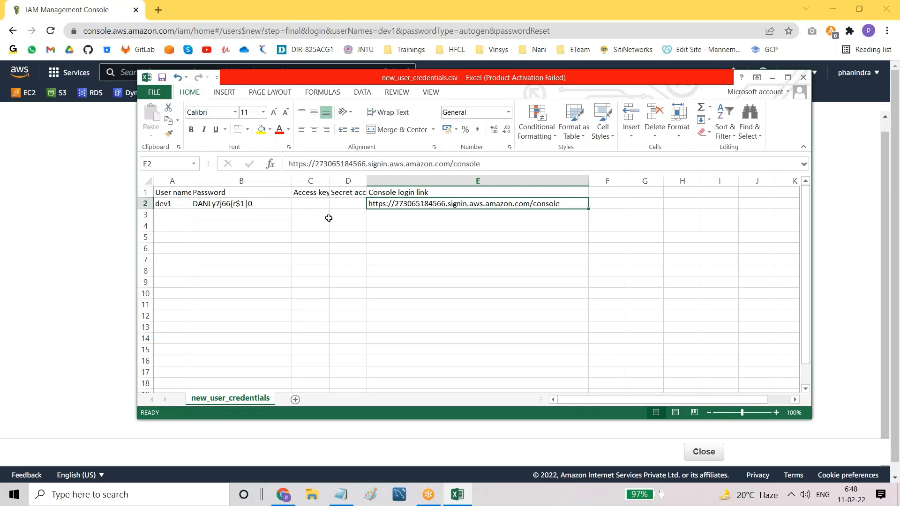
# Step: Copy the console login URL from cell E2
pyautogui.click(170, 204)
pyautogui.click(229, 204)
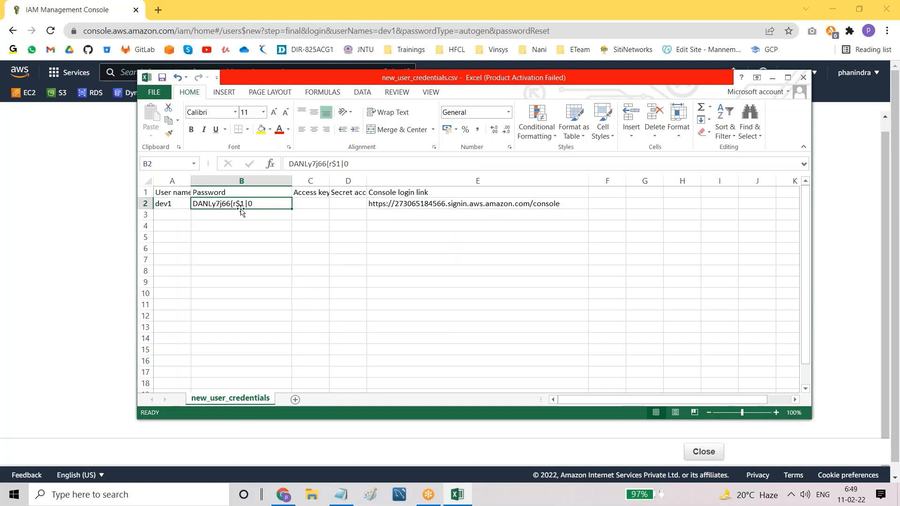
pyautogui.click(173, 207)
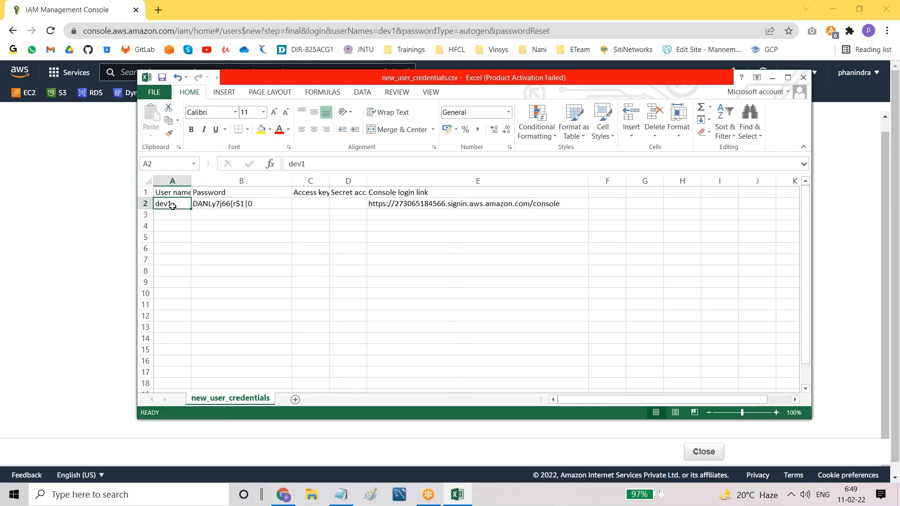
pyautogui.click(408, 205)
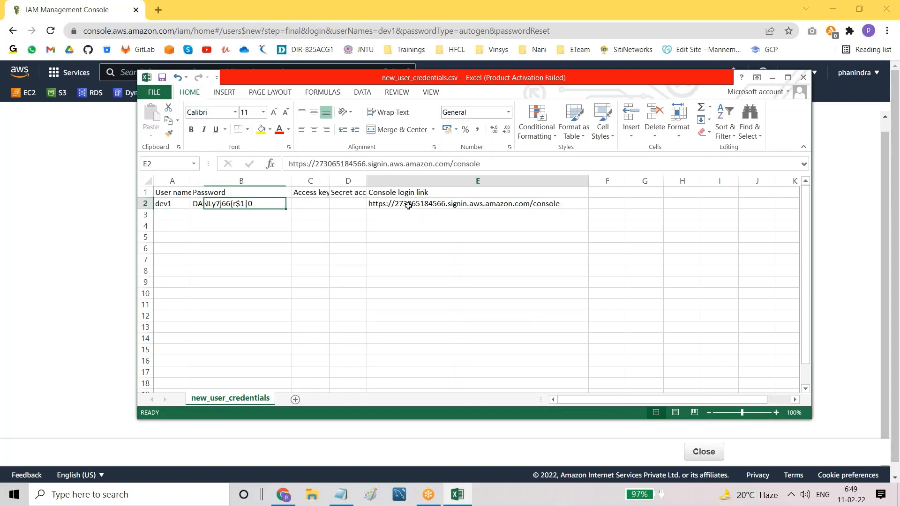
pyautogui.hotkey('ctrl', 'c')
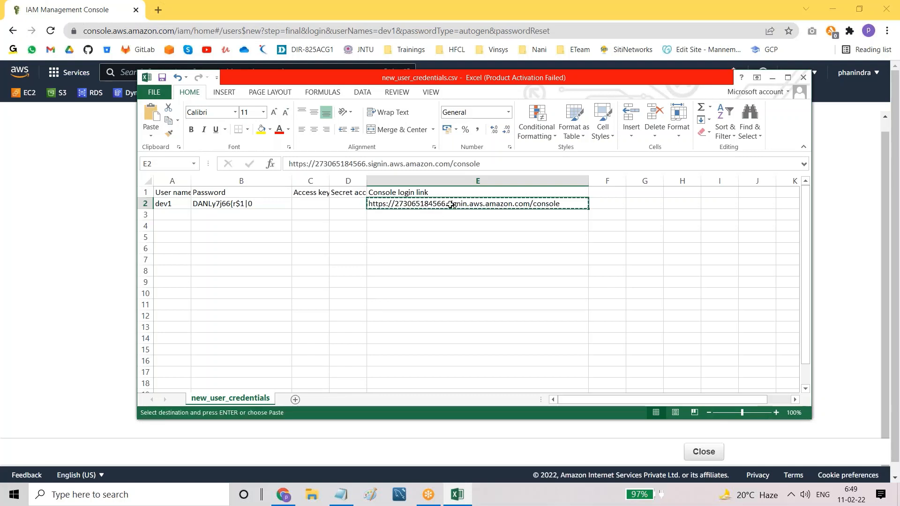
# Step: Switch back to the IAM success page in Chrome and open the browser menu
pyautogui.click(81, 232)
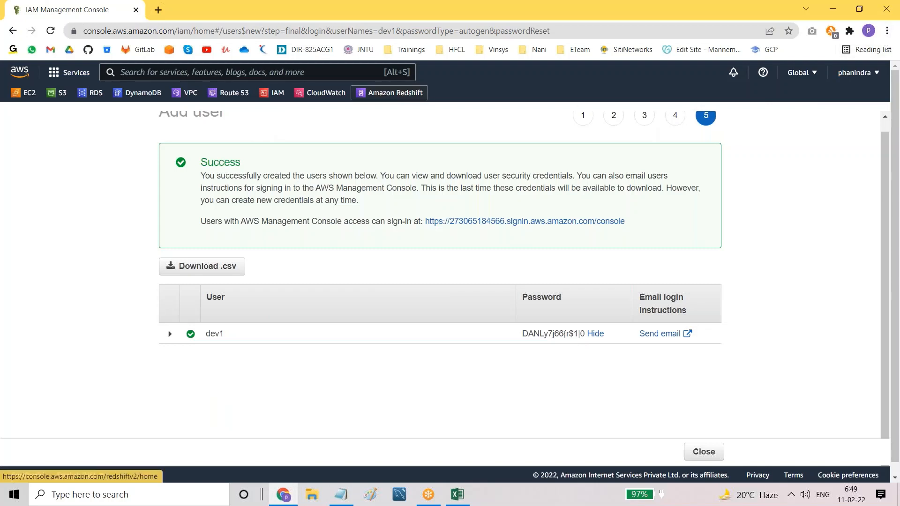
pyautogui.click(158, 10)
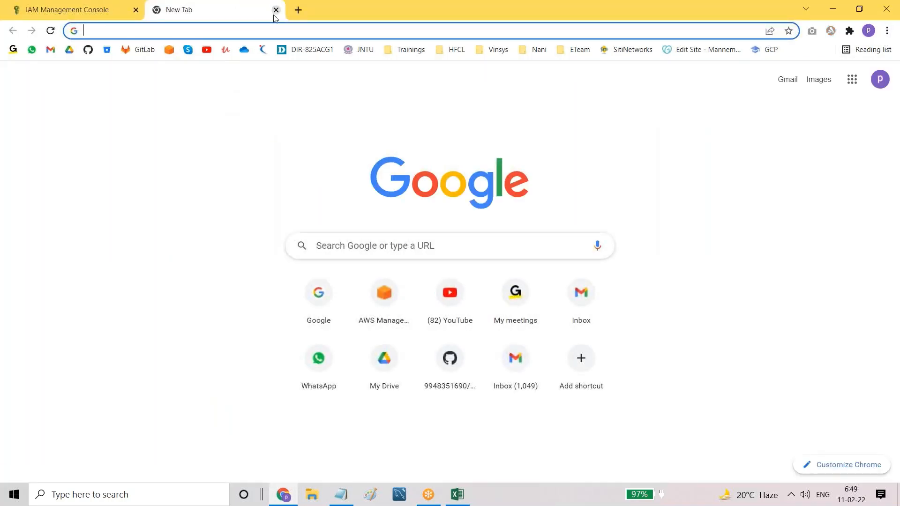
pyautogui.click(276, 11)
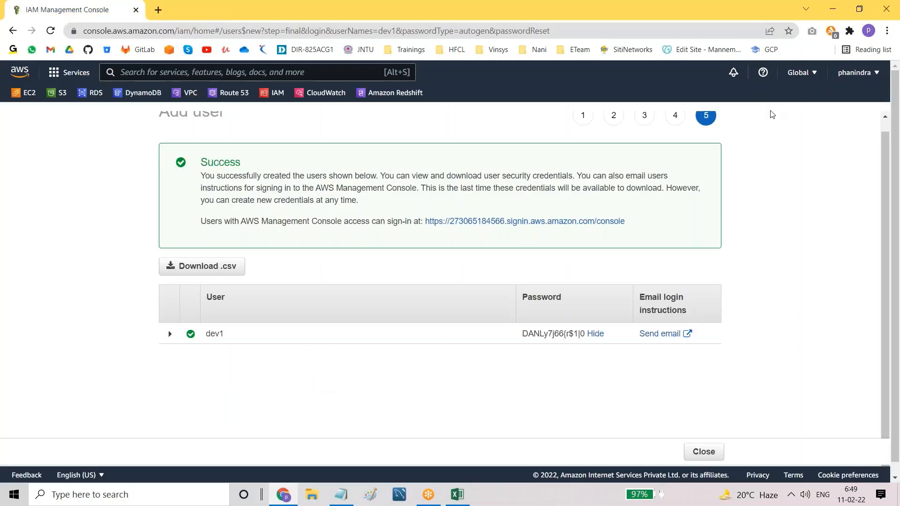
pyautogui.scroll(1, 759, 222)
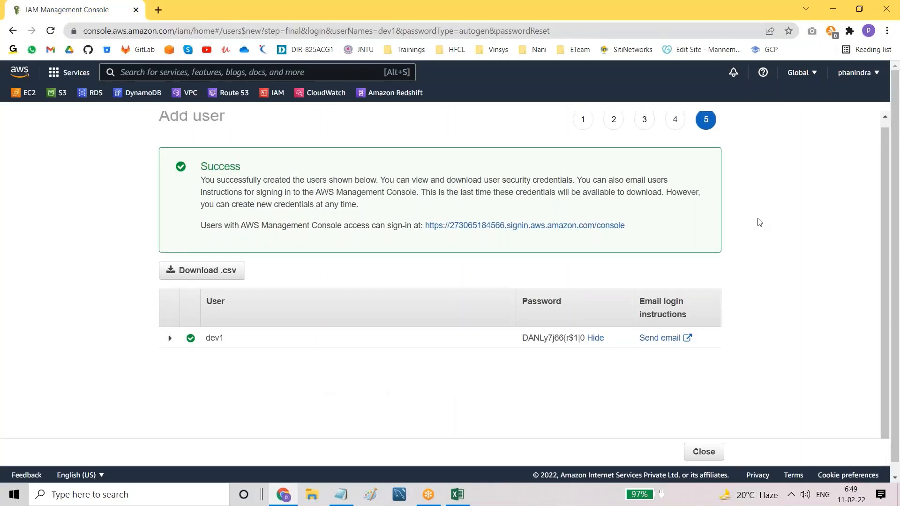
pyautogui.click(887, 30)
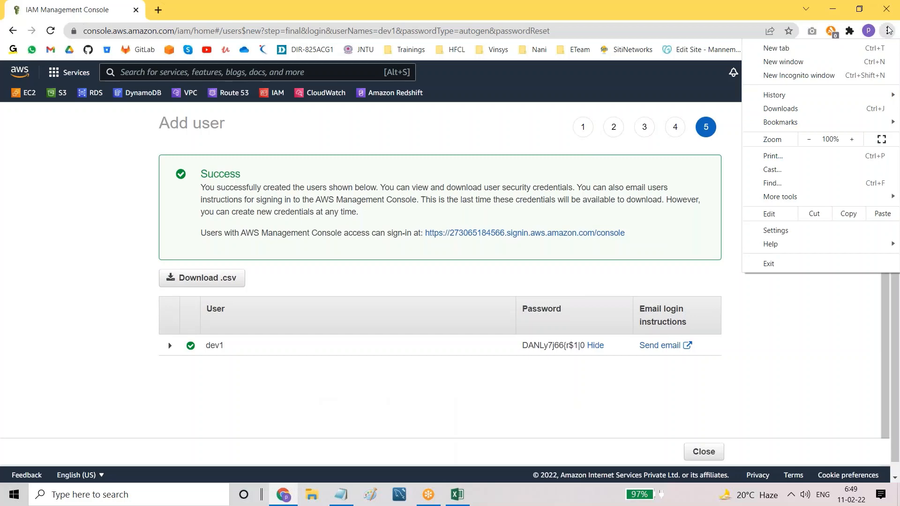
# Step: Load the copied console sign-in URL in a private browsing window
pyautogui.click(805, 78)
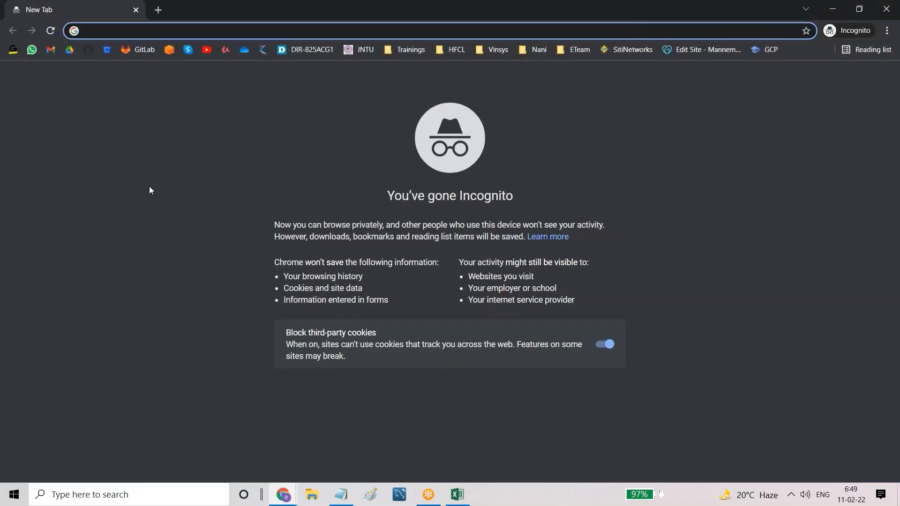
pyautogui.hotkey('ctrl', 'v')
pyautogui.press('Return')
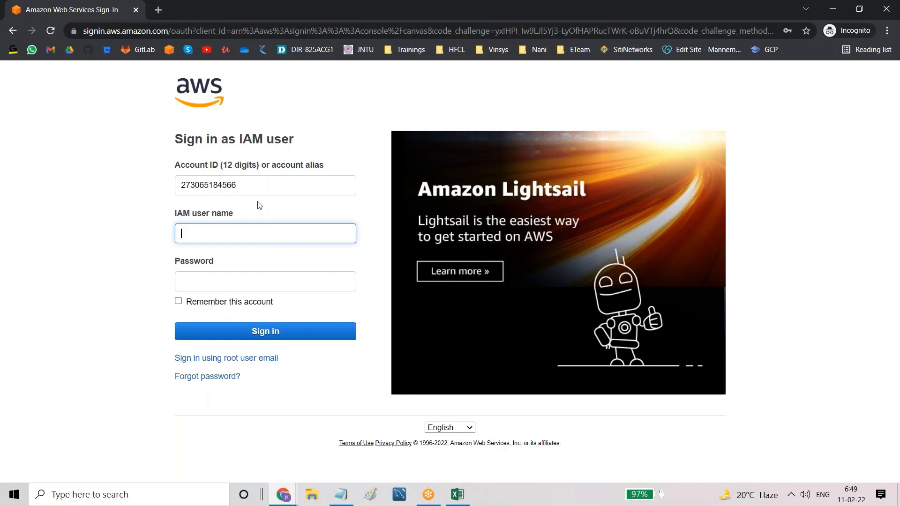
# Step: Check the prefilled account ID, then return to the admin's dev1 success page
pyautogui.moveTo(179, 184); pyautogui.dragTo(244, 184)
pyautogui.click(2, 253)
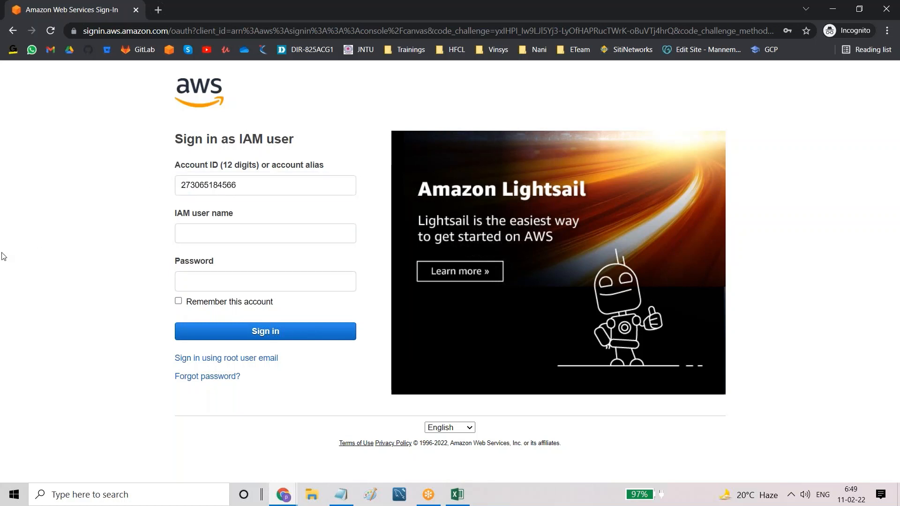
pyautogui.doubleClick(199, 183)
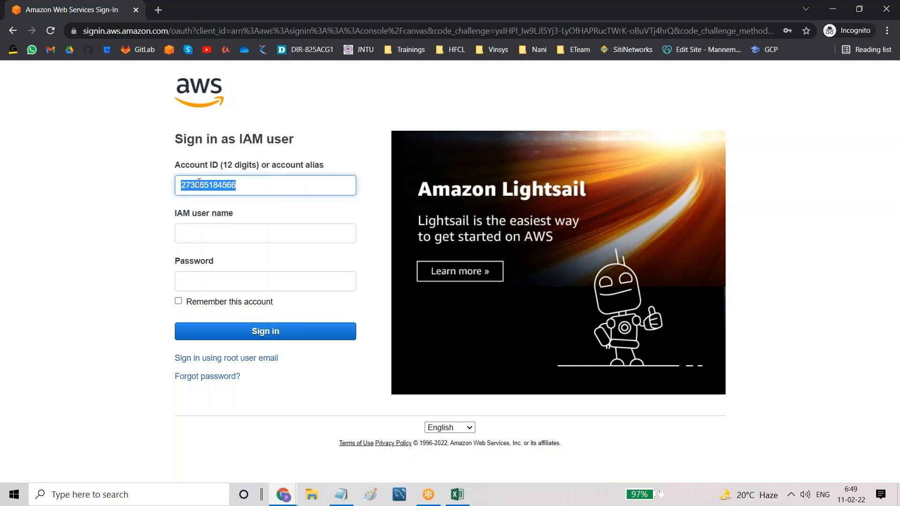
pyautogui.click(203, 237)
pyautogui.click(128, 260)
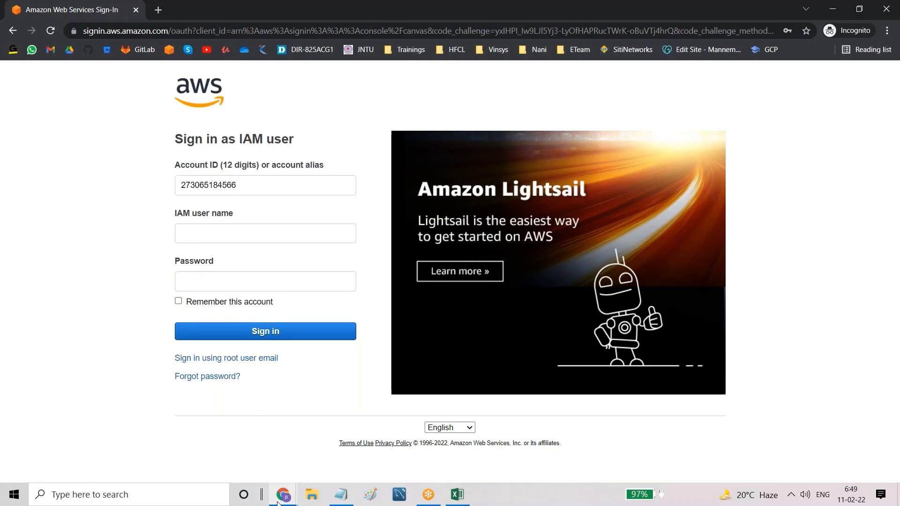
pyautogui.moveTo(281, 495)
pyautogui.click(222, 445)
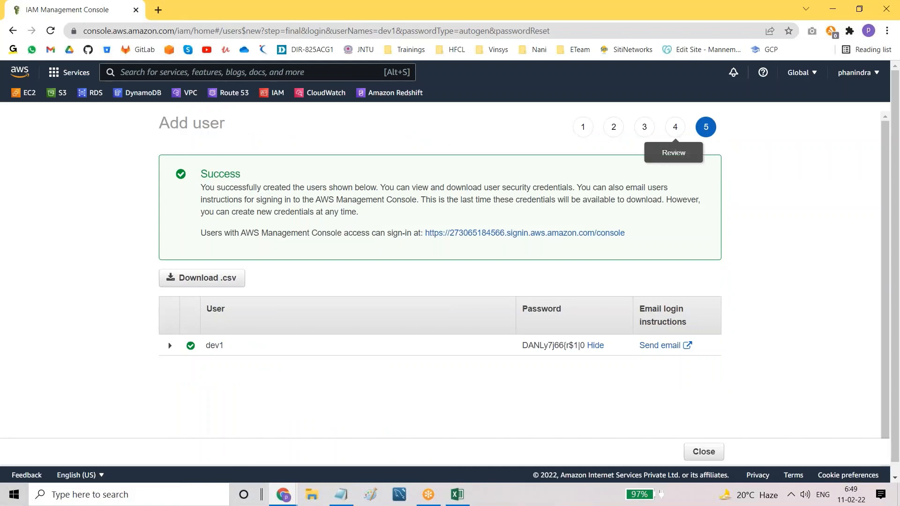
# Step: Look up the admin's account ID, return to the IAM sign-in window, and bring Notepad forward
pyautogui.click(856, 73)
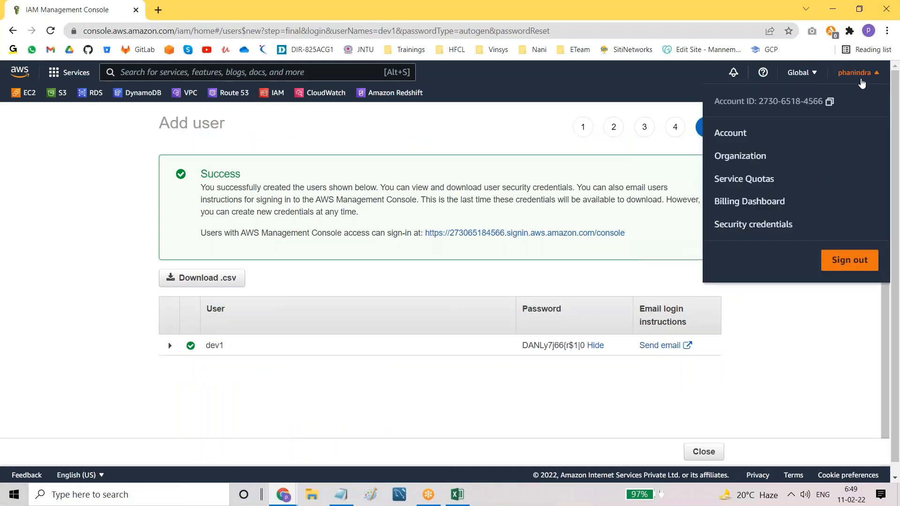
pyautogui.moveTo(768, 101); pyautogui.dragTo(822, 102)
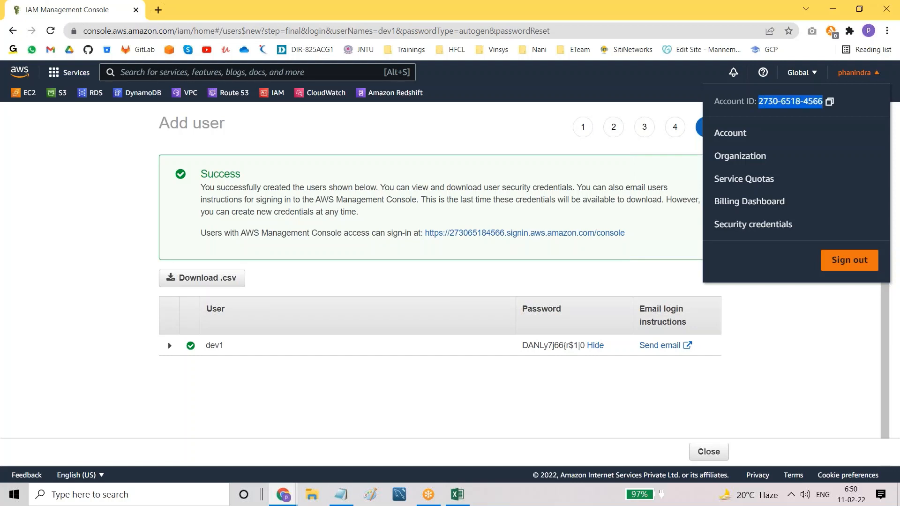
pyautogui.click(288, 496)
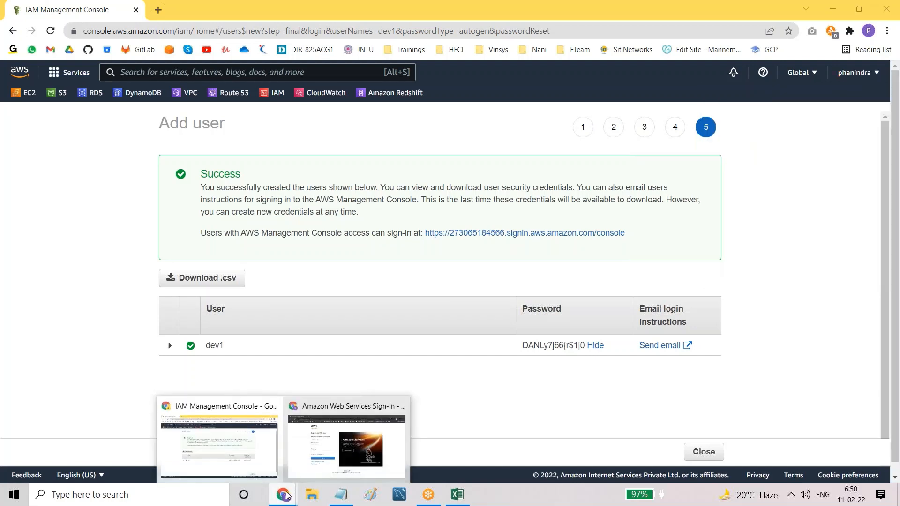
pyautogui.click(305, 466)
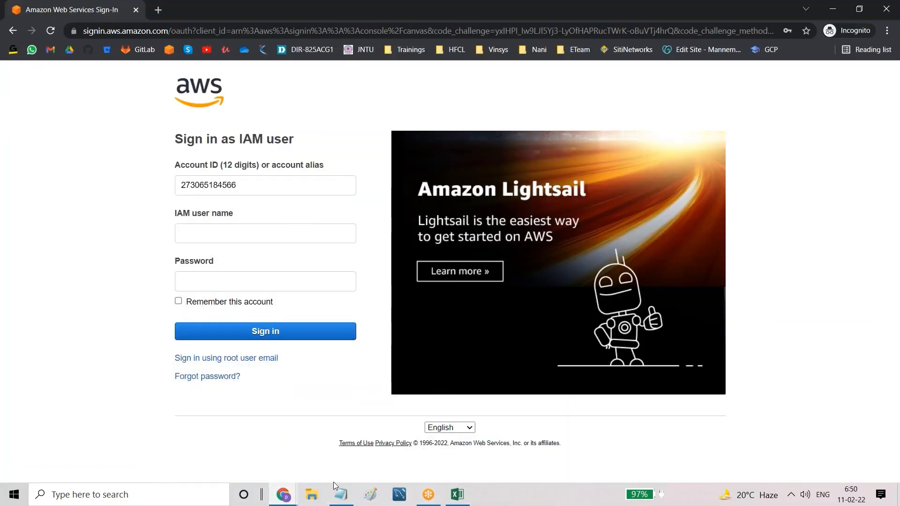
pyautogui.click(342, 495)
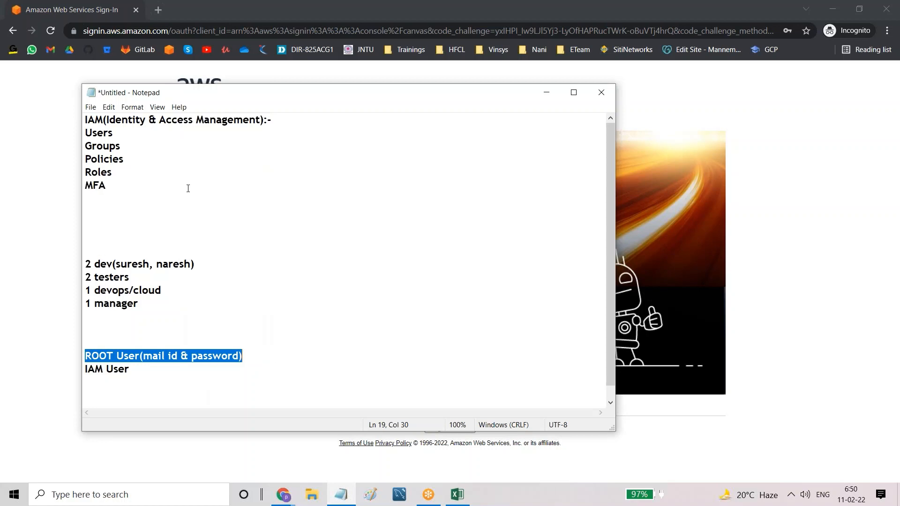
# Step: Append '(Account id & IAM username & IAM password)' after IAM User in the notes
pyautogui.click(220, 306)
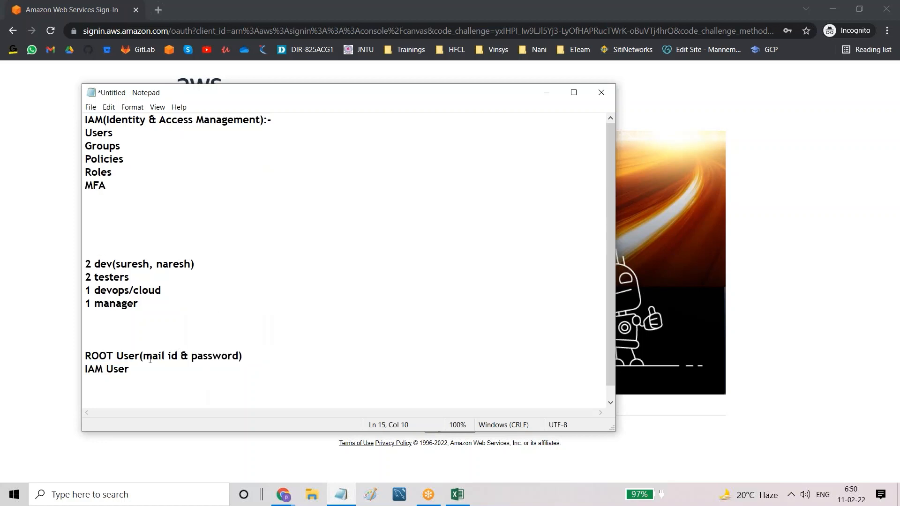
pyautogui.moveTo(144, 357); pyautogui.dragTo(237, 358)
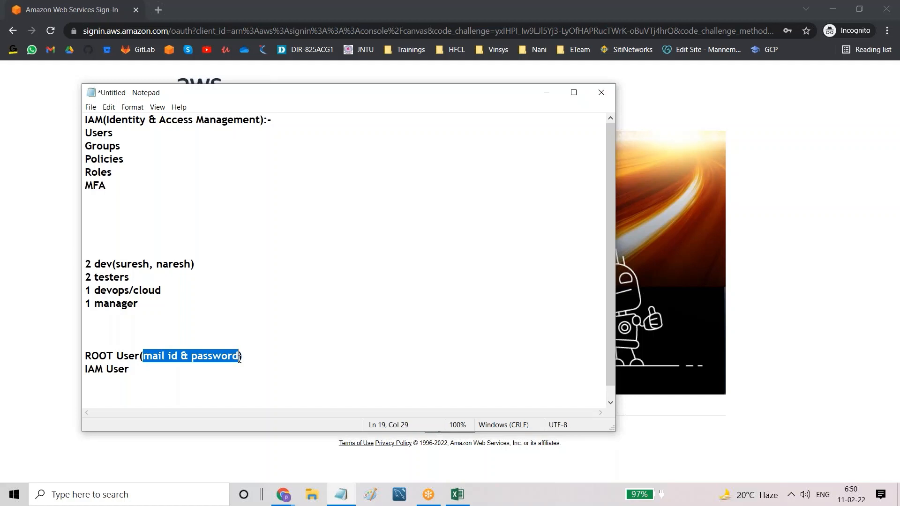
pyautogui.click(149, 370)
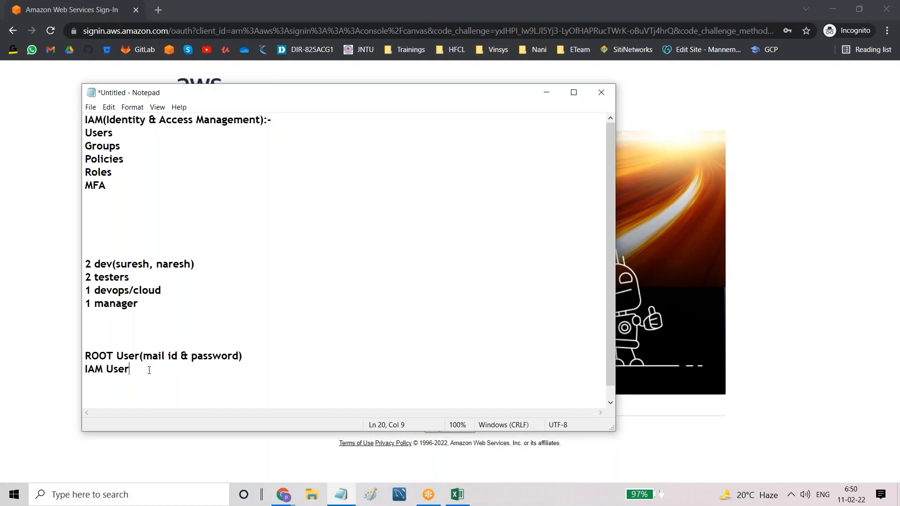
pyautogui.write('(')
pyautogui.press('capslock')
pyautogui.write('Account id &')
pyautogui.press('capslock')
pyautogui.write('IAM')
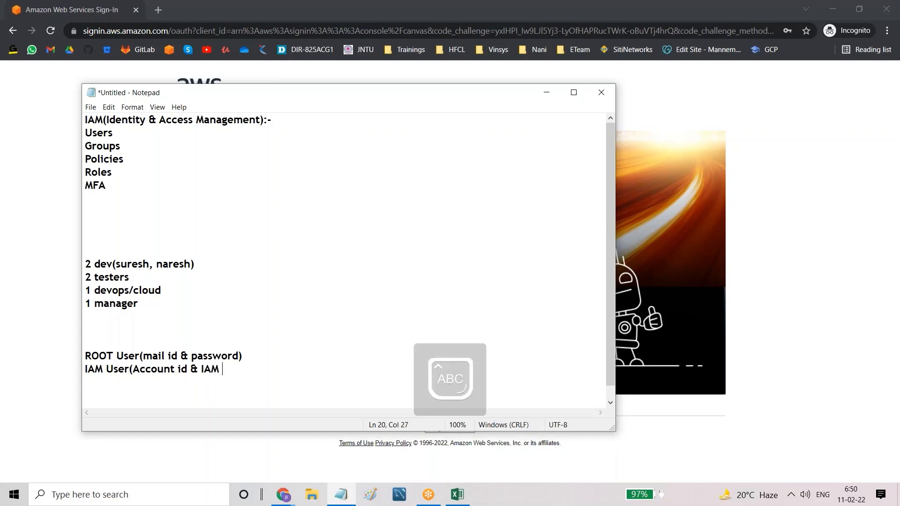
pyautogui.press('capslock')
pyautogui.write('username ')
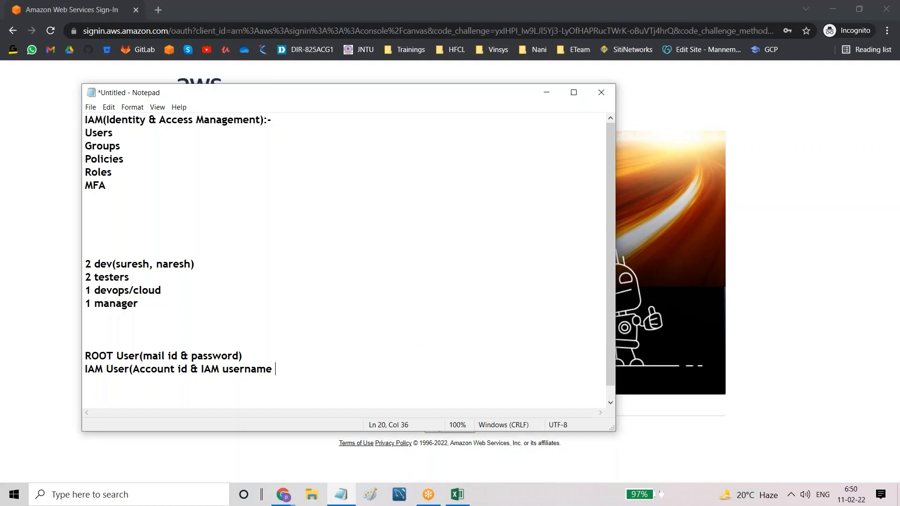
pyautogui.write('&')
pyautogui.press('capslock')
pyautogui.write('M')
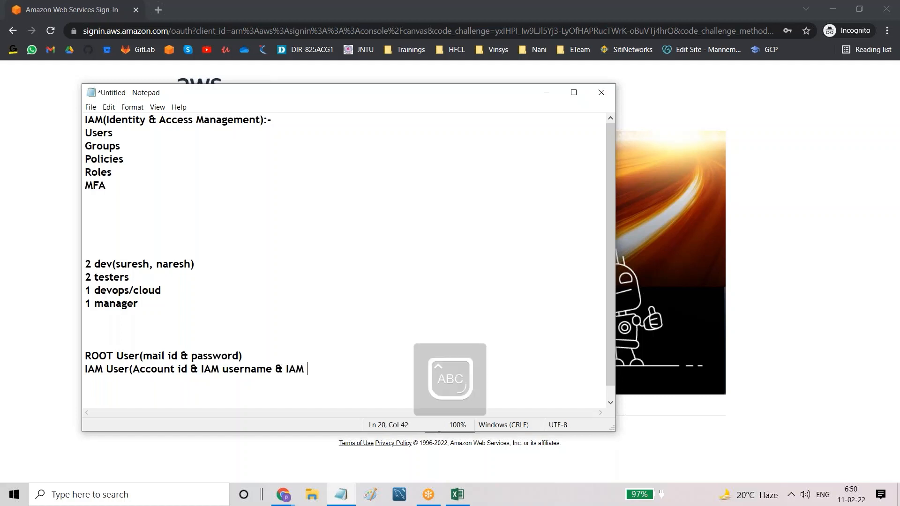
pyautogui.press('capslock')
pyautogui.write('password')
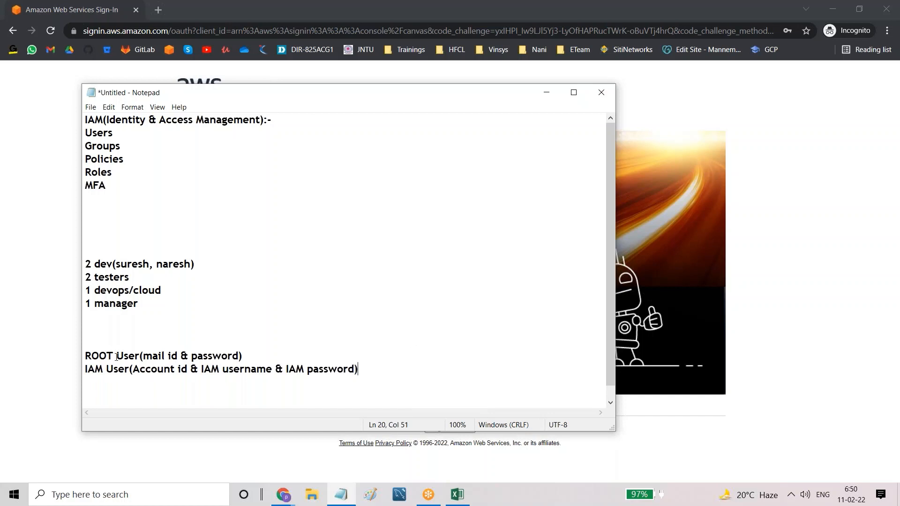
# Step: Compare the root and IAM user credential notes, then go back to the sign-in page
pyautogui.moveTo(149, 356); pyautogui.dragTo(251, 357)
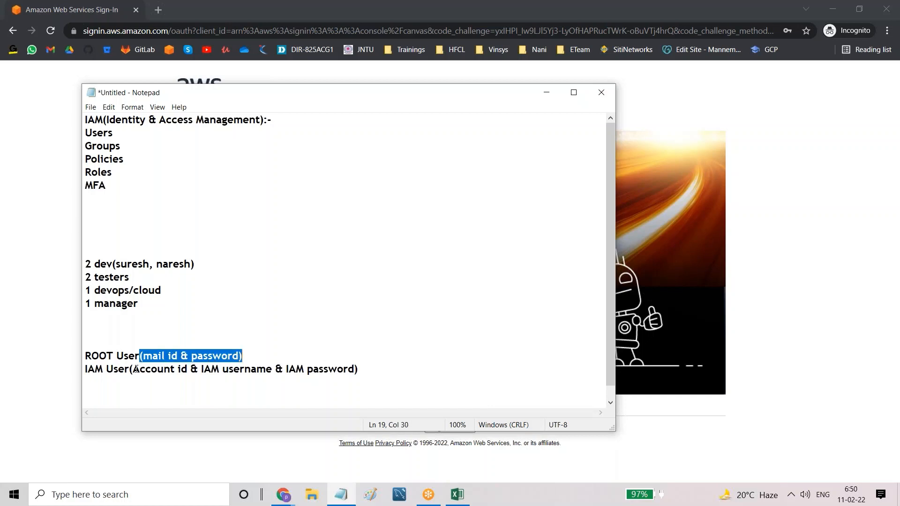
pyautogui.moveTo(130, 369); pyautogui.dragTo(345, 373)
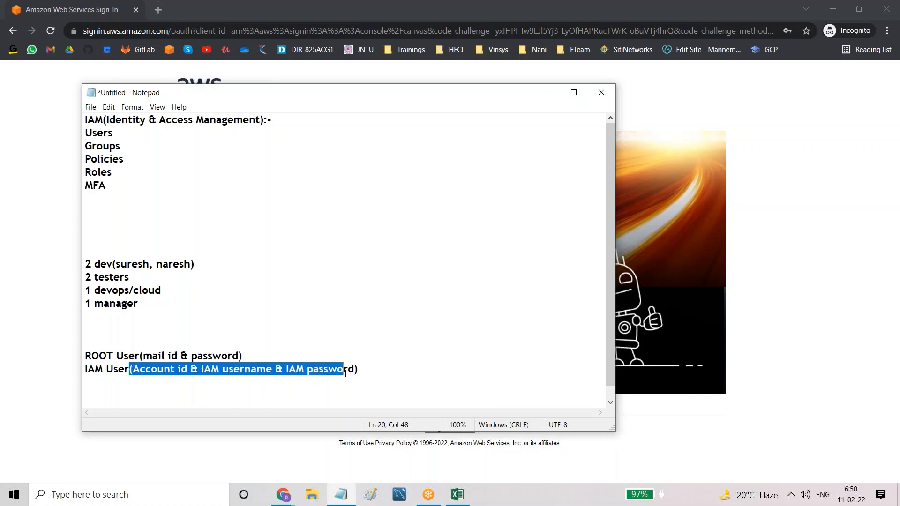
pyautogui.click(159, 370)
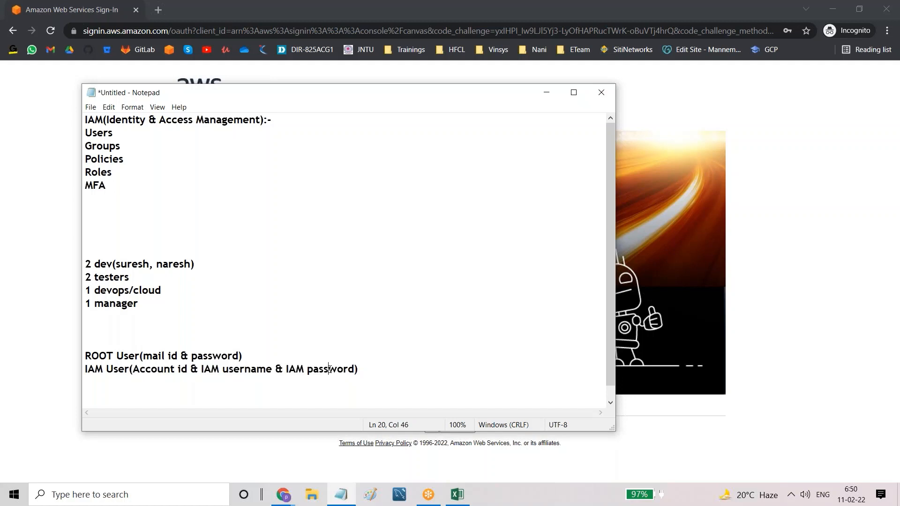
pyautogui.click(253, 448)
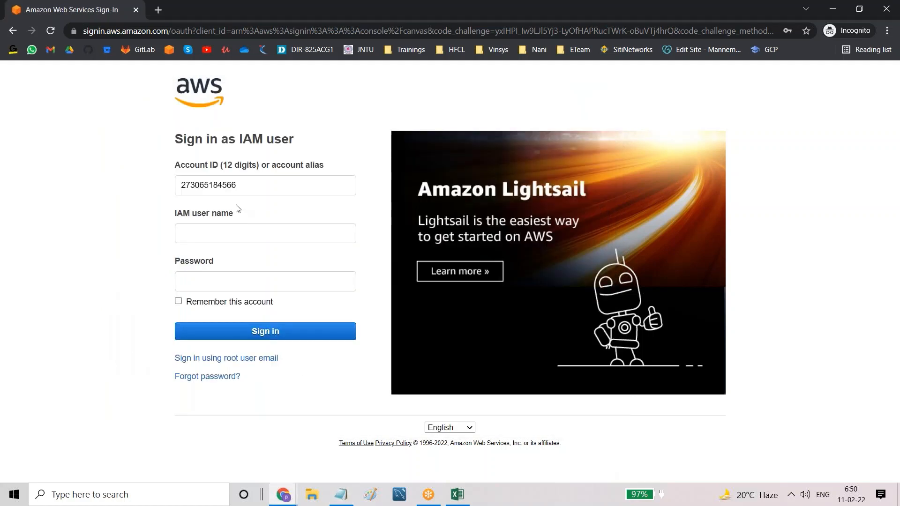
# Step: Enter dev1 as the IAM user name on the sign-in form
pyautogui.doubleClick(216, 186)
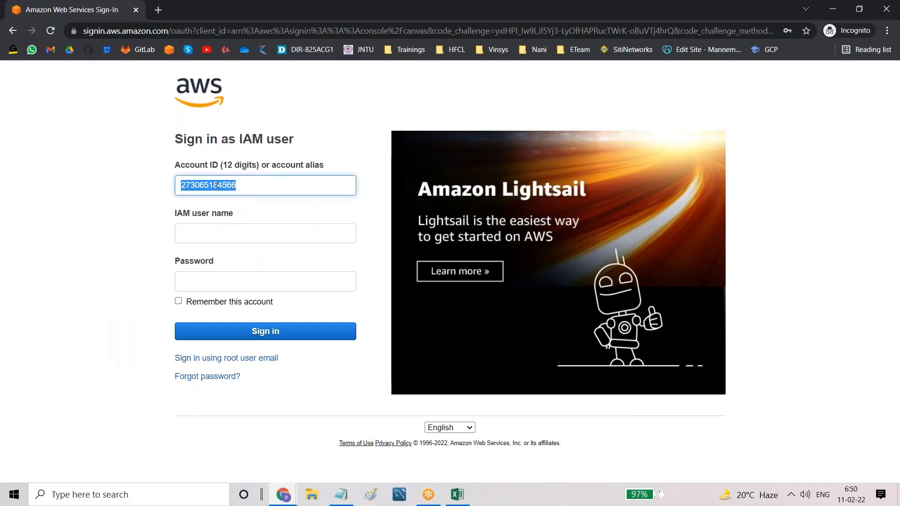
pyautogui.click(202, 225)
pyautogui.write('dev1')
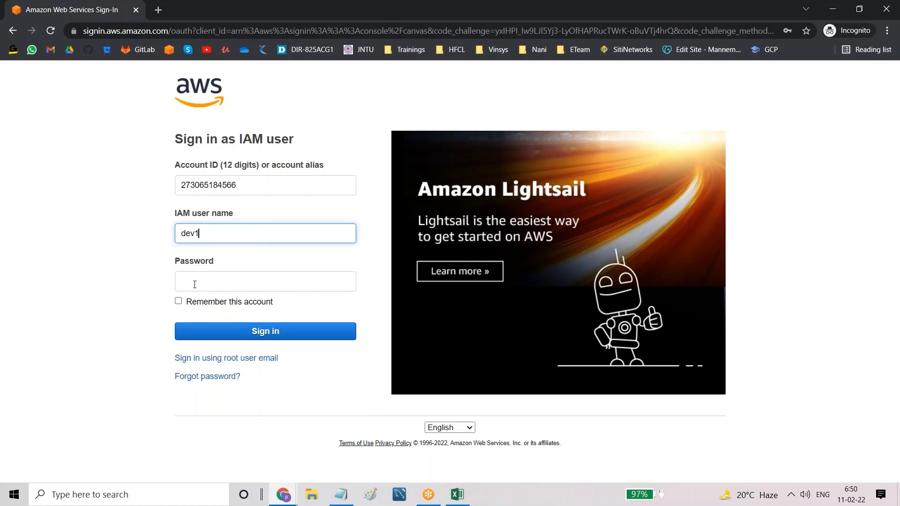
pyautogui.click(194, 284)
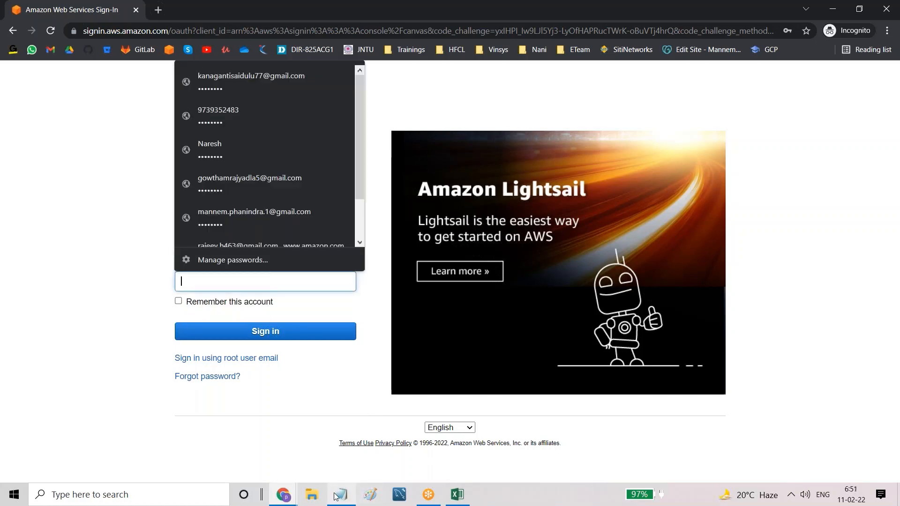
# Step: Copy dev1's password from cell B2 of the spreadsheet and return to the Password field
pyautogui.click(457, 495)
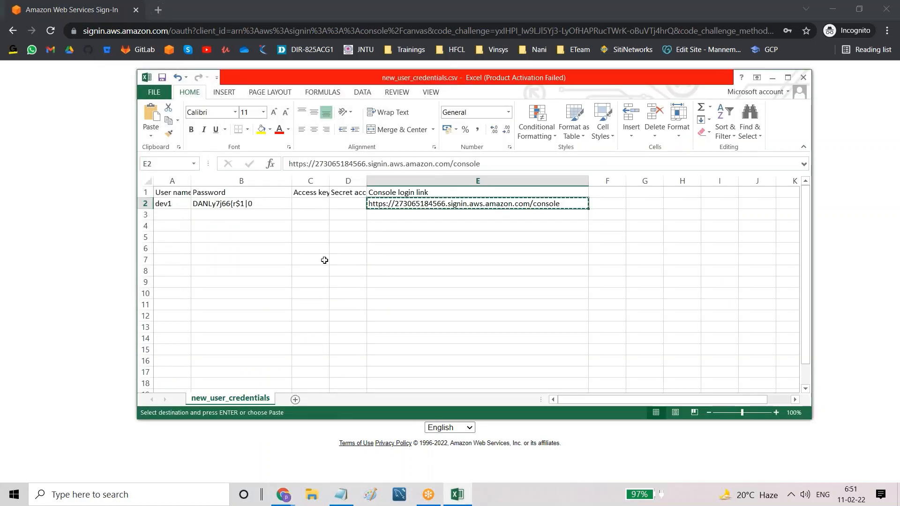
pyautogui.click(248, 204)
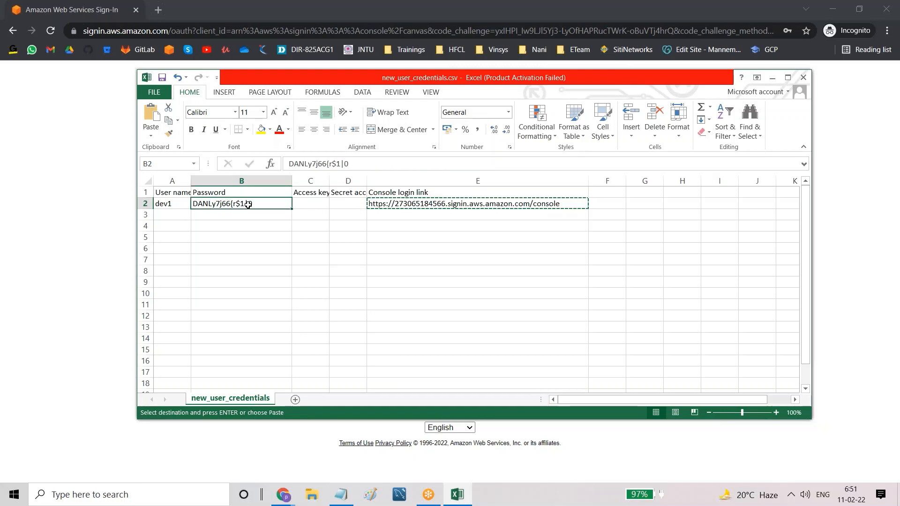
pyautogui.hotkey('ctrl', 'c')
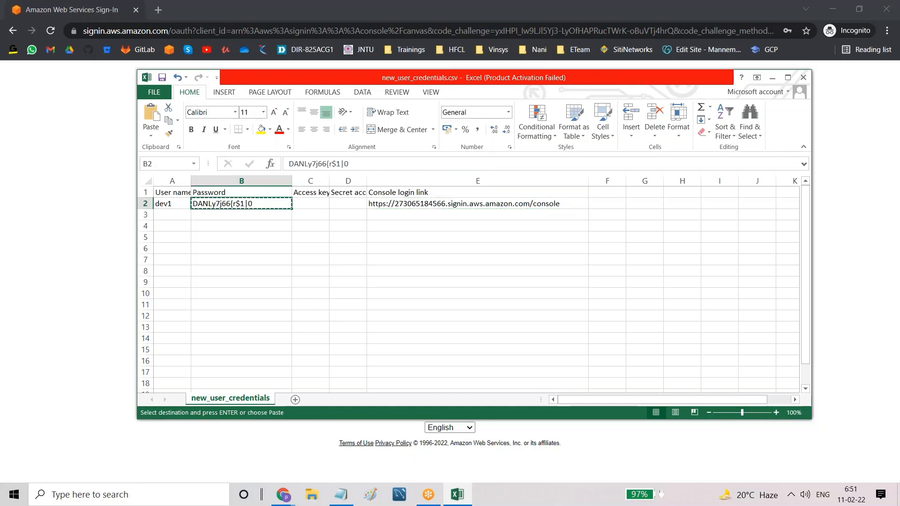
pyautogui.click(231, 445)
pyautogui.click(227, 283)
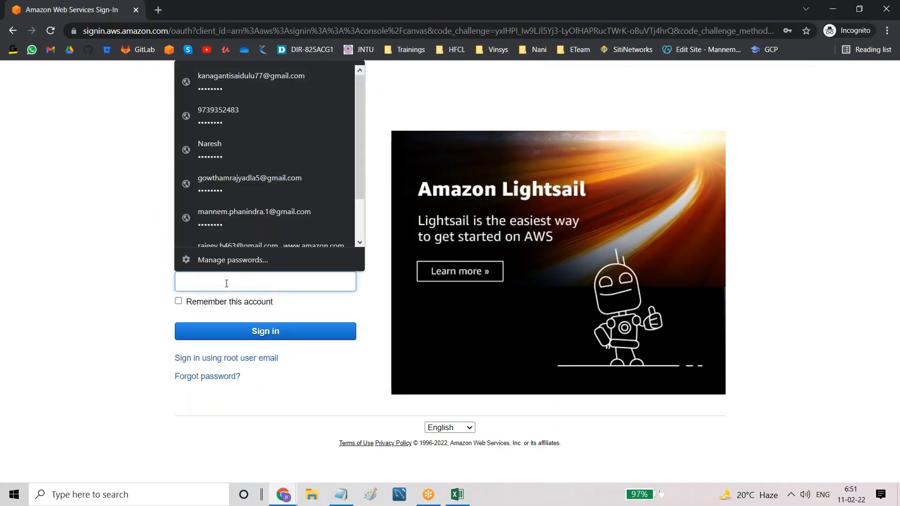
# Step: Paste dev1's password and sign in, reaching the mandatory password-change page
pyautogui.hotkey('ctrl', 'v')
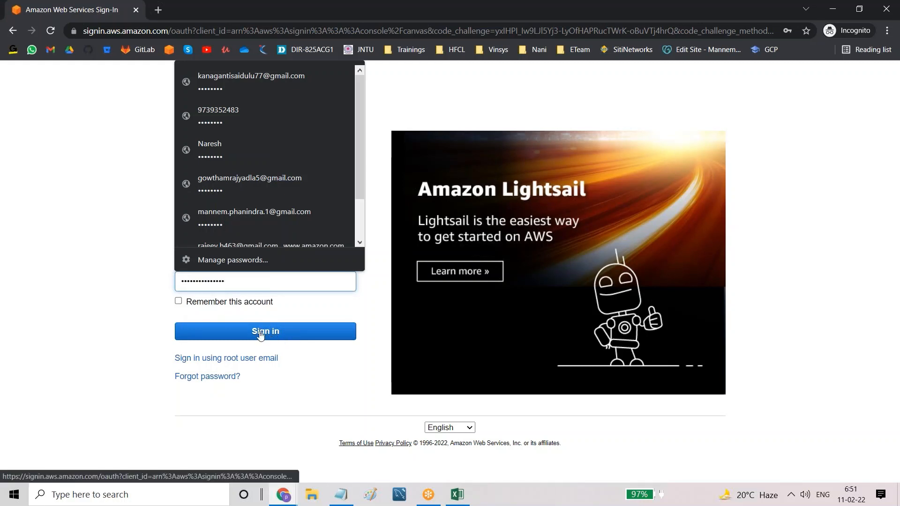
pyautogui.click(78, 345)
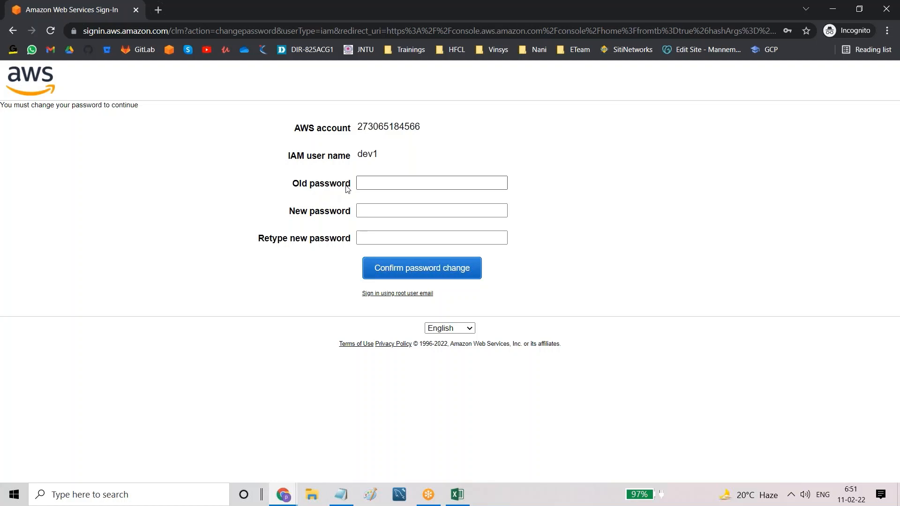
# Step: Paste dev1's current password into Old password and the new password into both new-password fields
pyautogui.moveTo(289, 184); pyautogui.dragTo(343, 185)
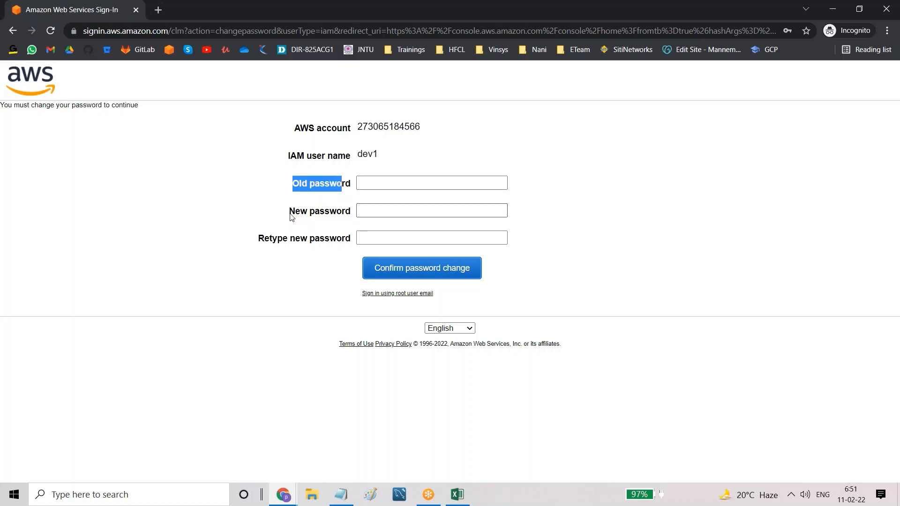
pyautogui.moveTo(290, 214); pyautogui.dragTo(330, 220)
pyautogui.moveTo(258, 238); pyautogui.dragTo(336, 239)
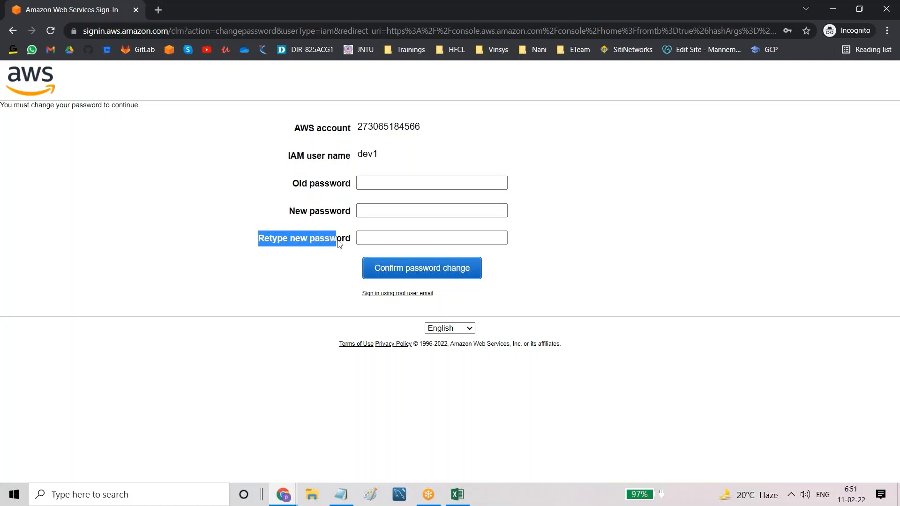
pyautogui.click(371, 183)
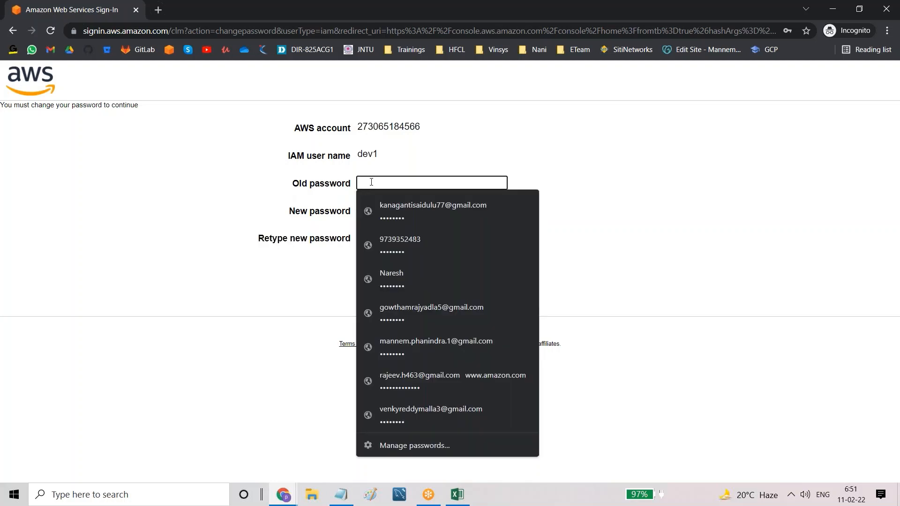
pyautogui.hotkey('ctrl', 'v')
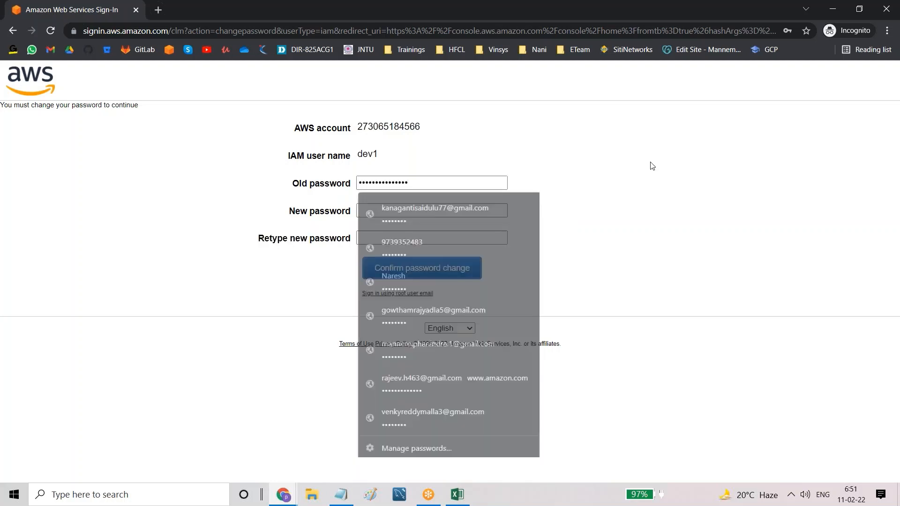
pyautogui.click(397, 208)
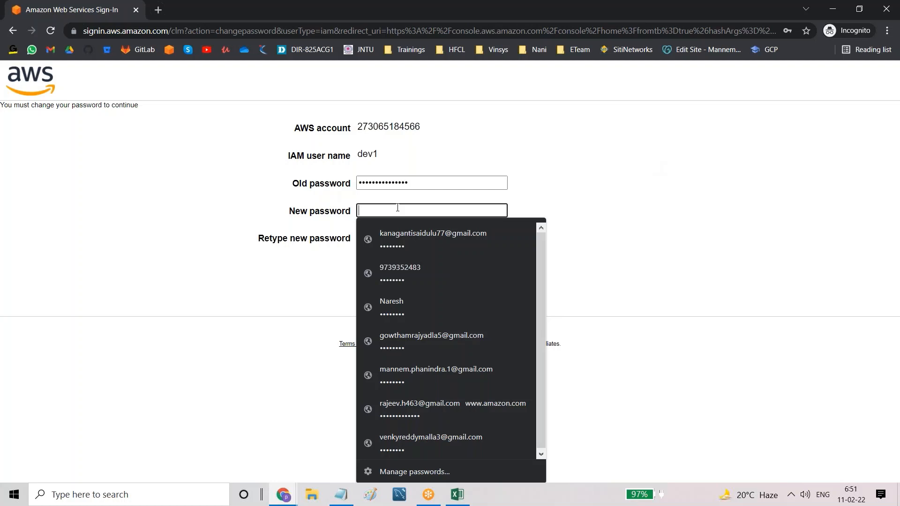
pyautogui.hotkey('ctrl', 'v')
pyautogui.click(448, 236)
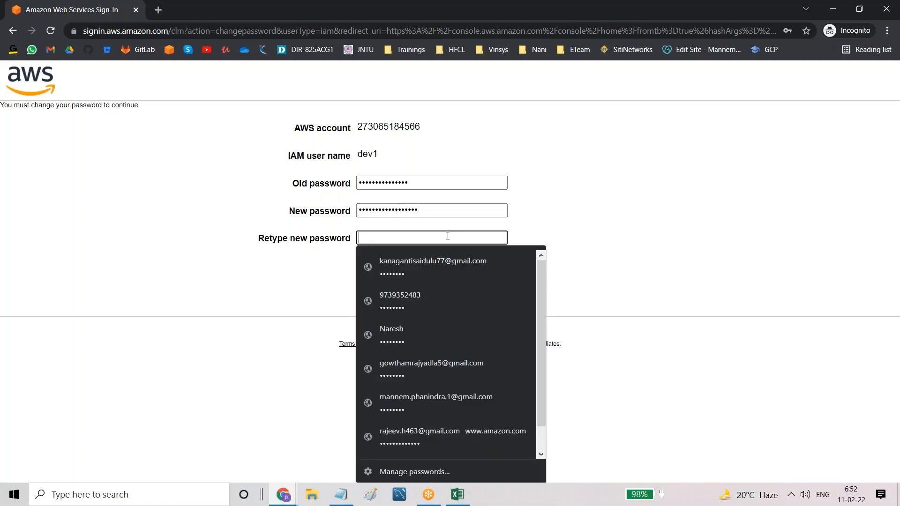
pyautogui.hotkey('ctrl', 'v')
# Step: Dismiss the saved-password suggestions, review the new password fields and confirm the password change
pyautogui.click(692, 225)
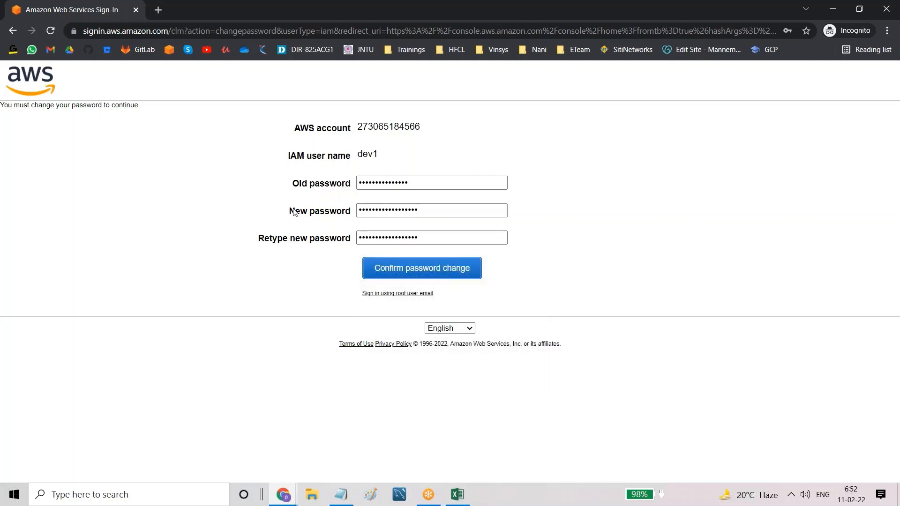
pyautogui.moveTo(294, 211); pyautogui.dragTo(325, 220)
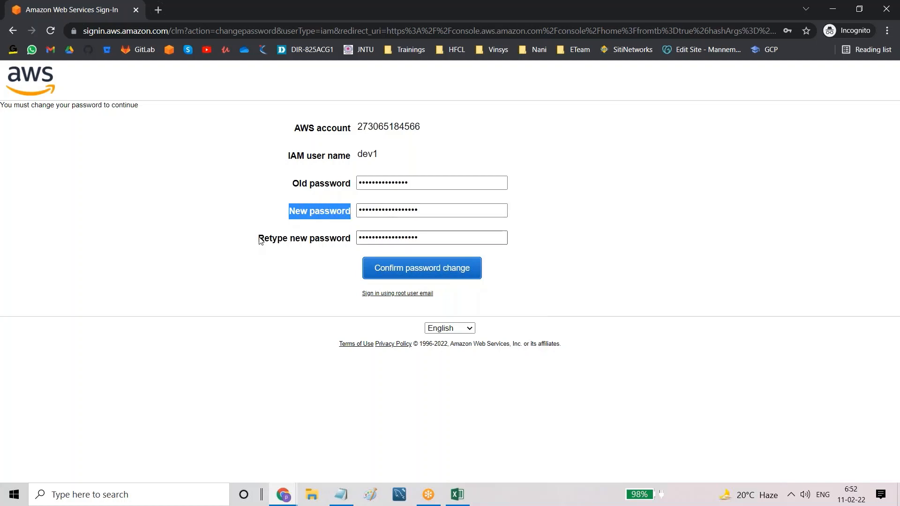
pyautogui.moveTo(260, 240); pyautogui.dragTo(336, 243)
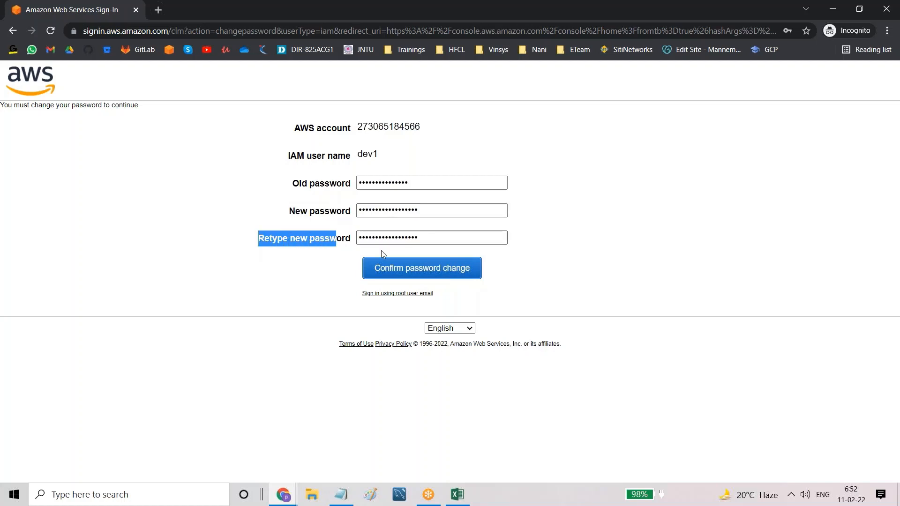
pyautogui.click(439, 274)
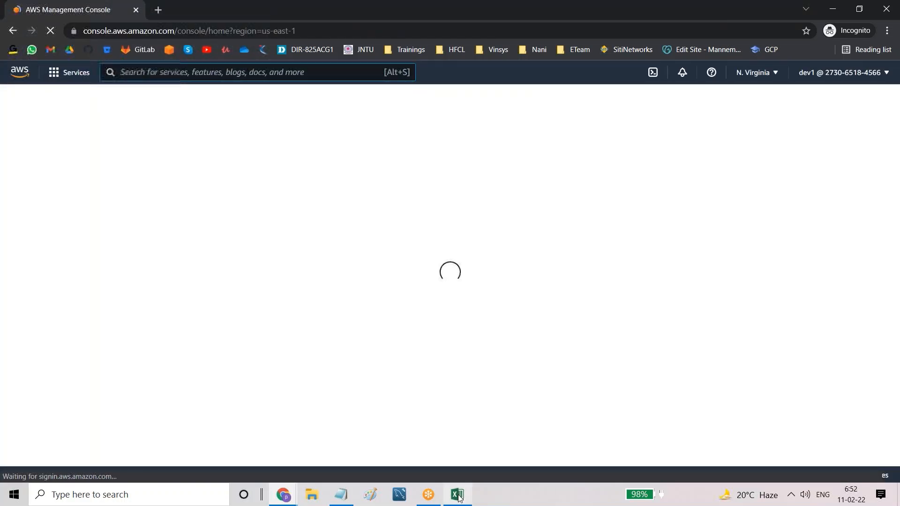
# Step: Glance at the credentials CSV in Excel, then dismiss the Console Home prompt and the services tour
pyautogui.click(458, 495)
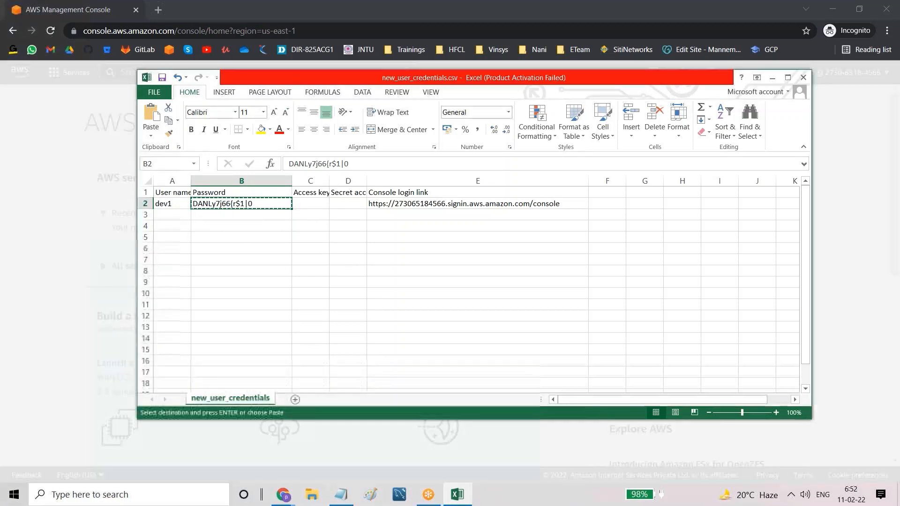
pyautogui.click(47, 271)
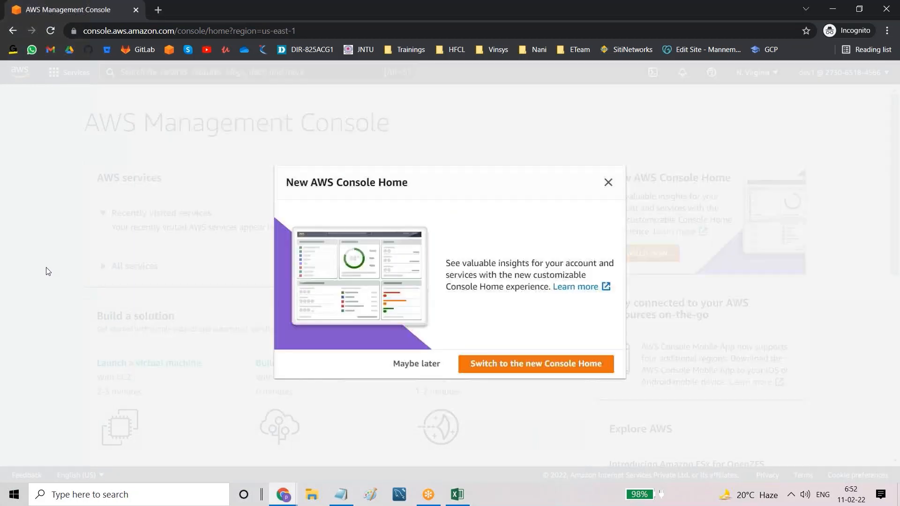
pyautogui.click(46, 271)
pyautogui.click(210, 174)
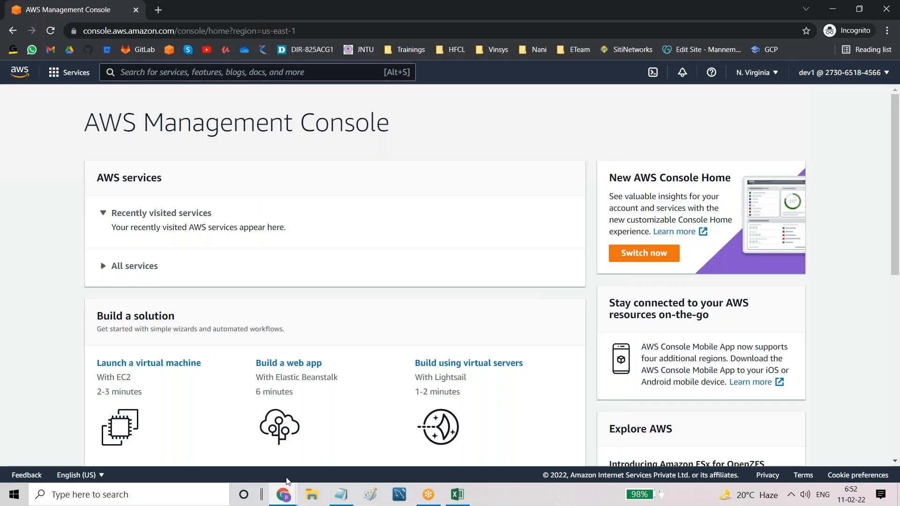
# Step: Check the admin account details in the IAM window, then look at dev1's console window
pyautogui.moveTo(284, 493)
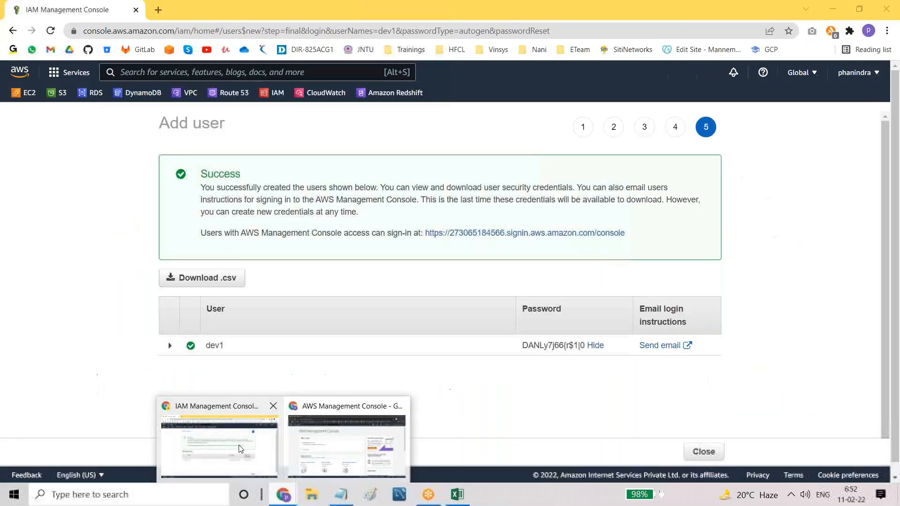
pyautogui.click(240, 448)
pyautogui.click(850, 74)
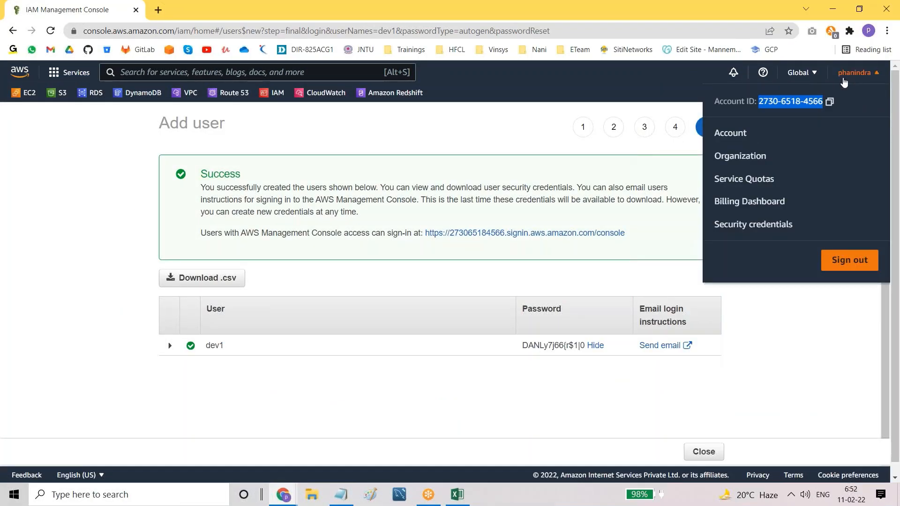
pyautogui.click(865, 75)
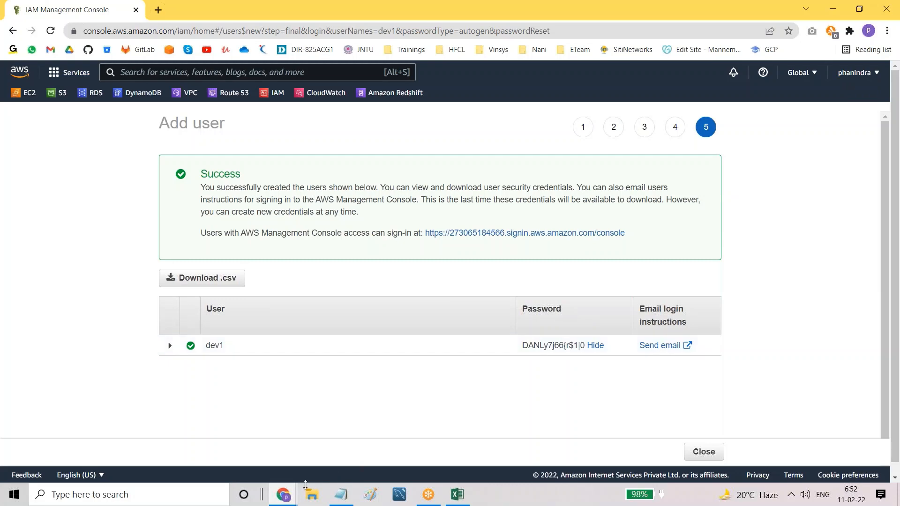
pyautogui.moveTo(283, 495)
pyautogui.click(359, 435)
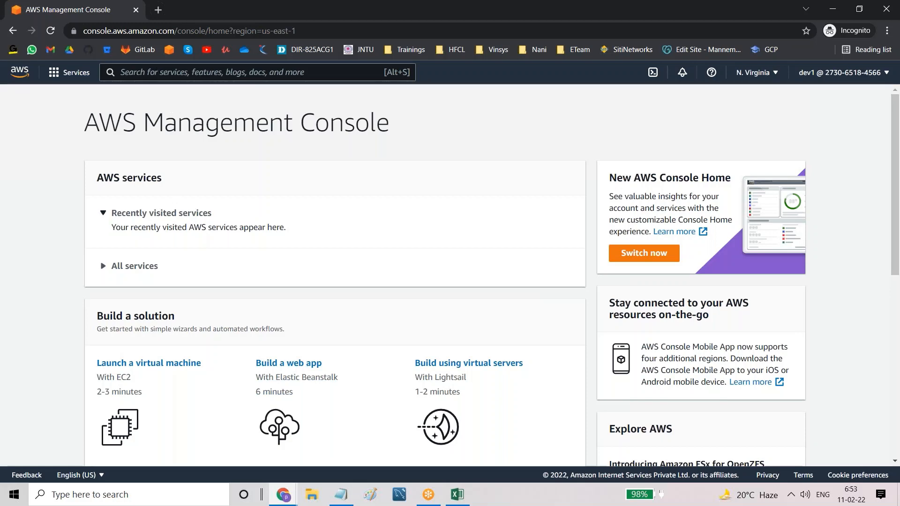
# Step: Return to the admin's IAM window and close the Add user success page
pyautogui.click(283, 494)
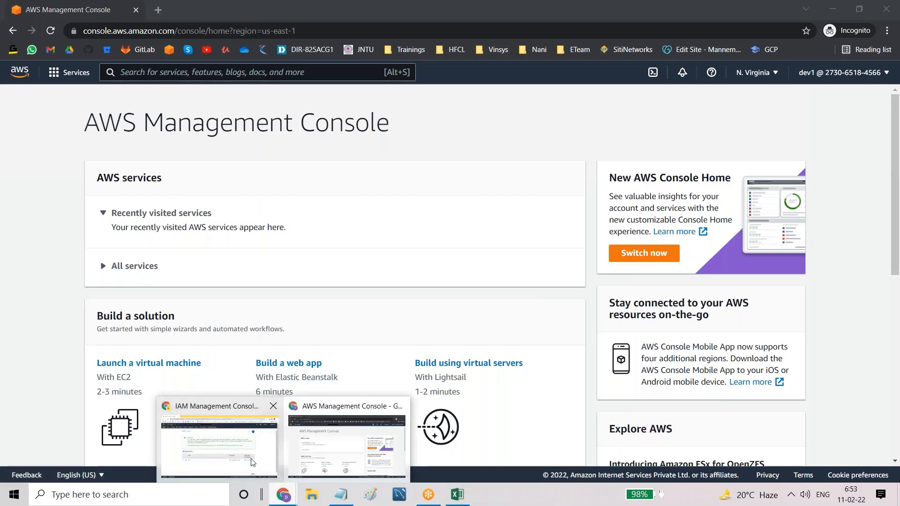
pyautogui.click(253, 462)
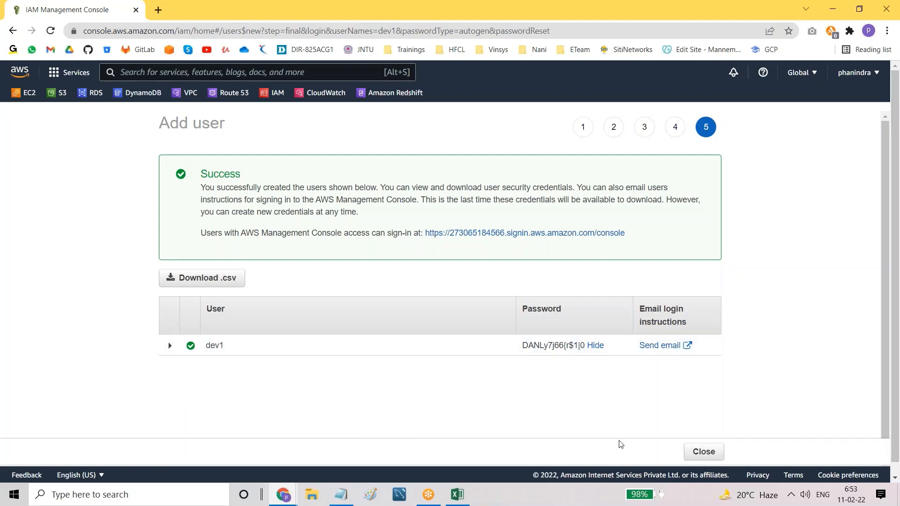
pyautogui.click(712, 452)
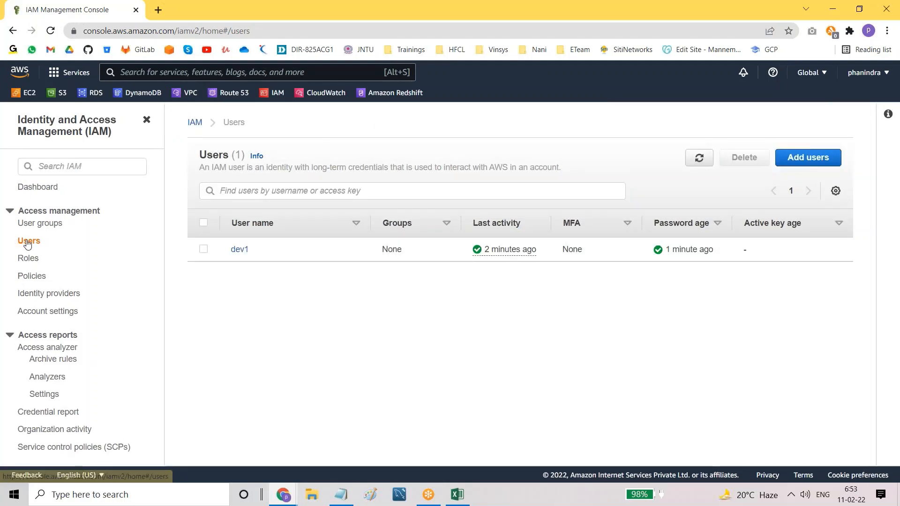
# Step: Highlight the IAM user count and dev1's password age of 1 minute in the Users list
pyautogui.moveTo(233, 155); pyautogui.dragTo(244, 156)
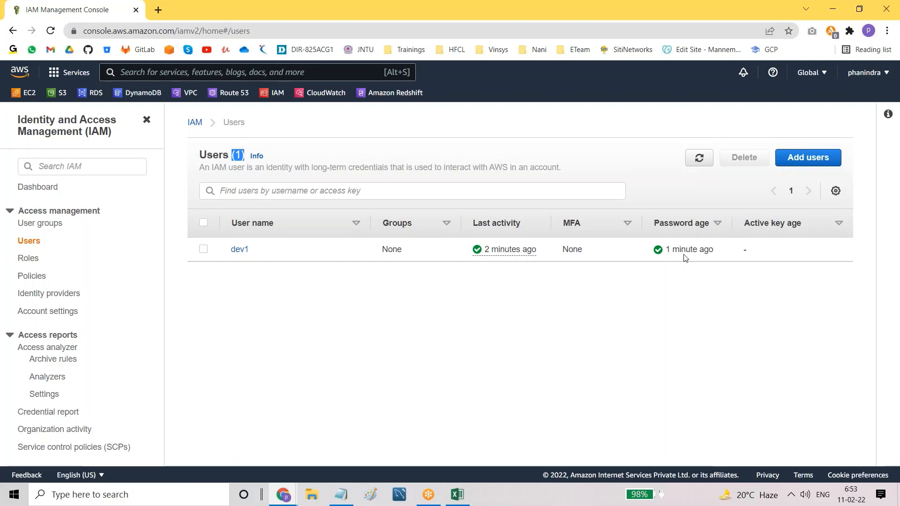
pyautogui.moveTo(669, 247); pyautogui.dragTo(722, 254)
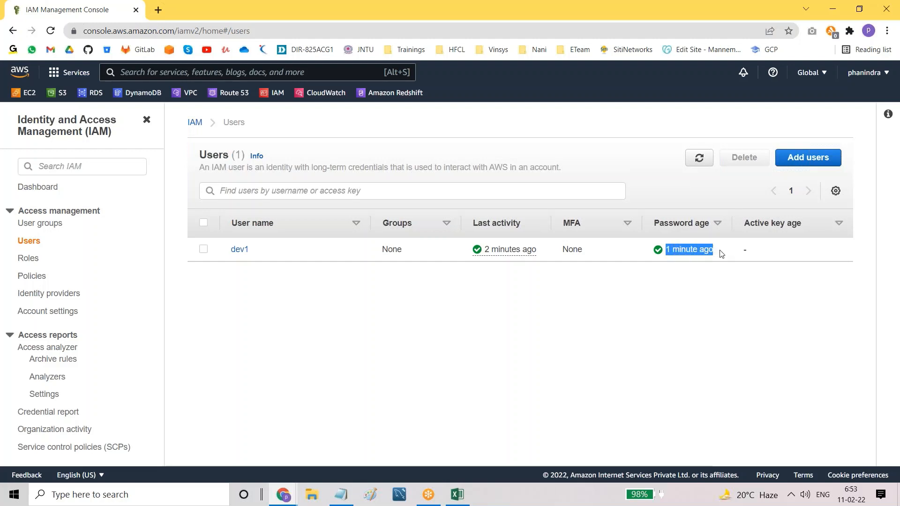
pyautogui.click(699, 294)
pyautogui.moveTo(668, 250); pyautogui.dragTo(713, 250)
pyautogui.click(685, 321)
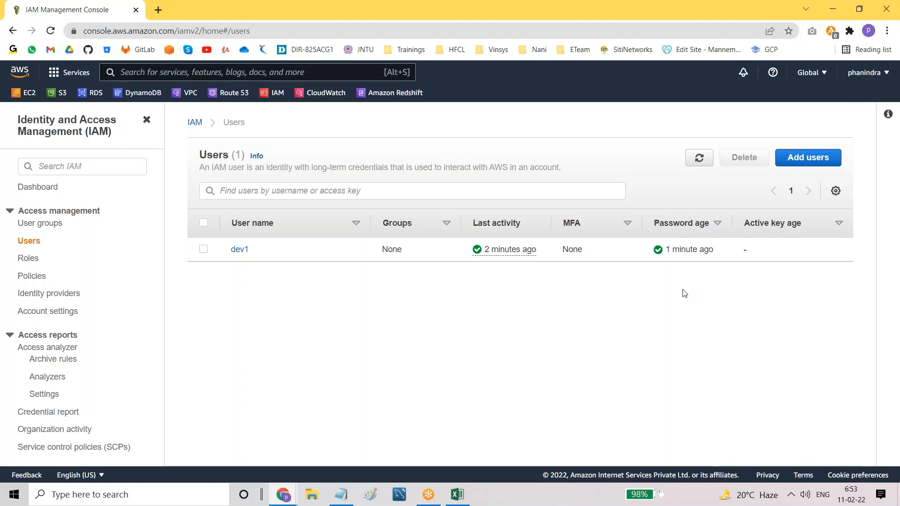
pyautogui.moveTo(666, 249); pyautogui.dragTo(729, 255)
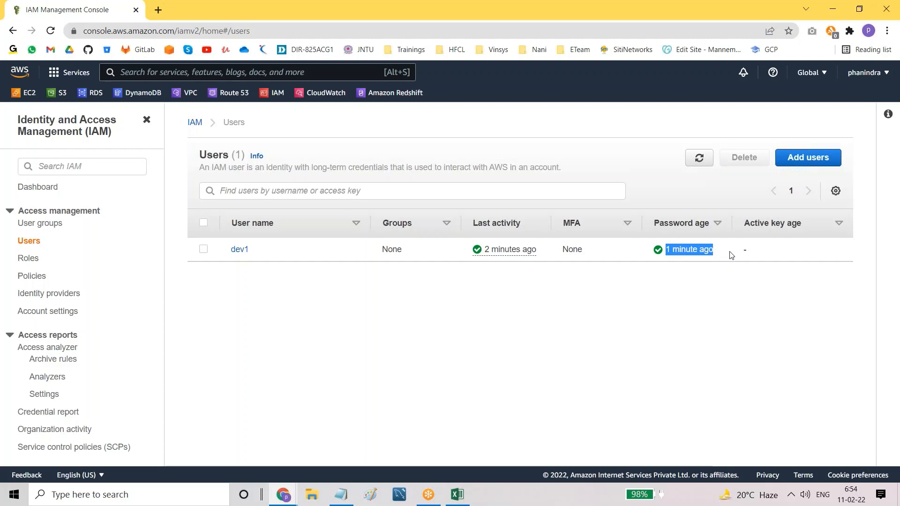
pyautogui.click(687, 284)
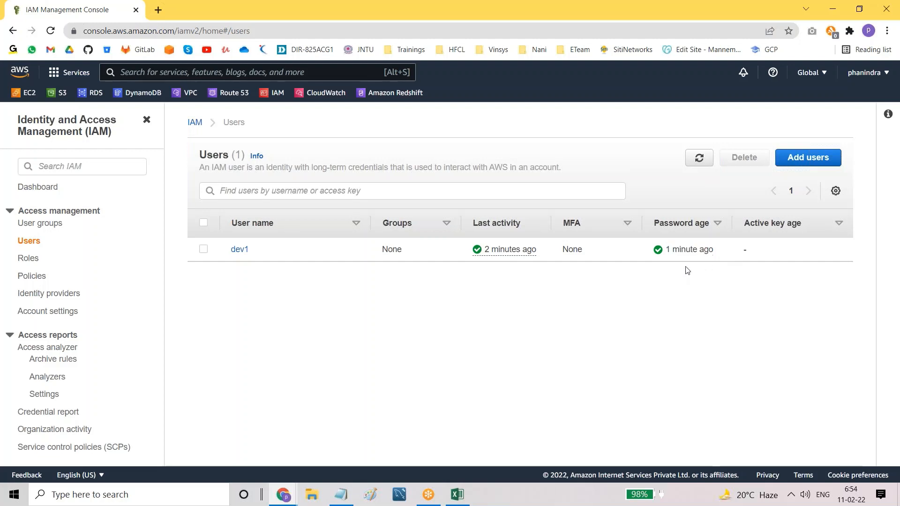
# Step: Re-highlight dev1's password age, then bring dev1's incognito console window forward
pyautogui.moveTo(674, 251); pyautogui.dragTo(716, 255)
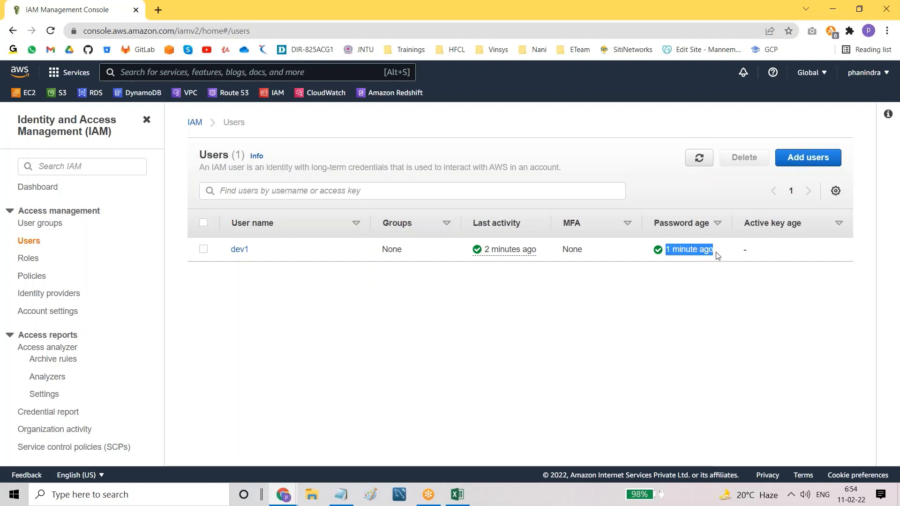
pyautogui.click(611, 351)
pyautogui.moveTo(668, 251); pyautogui.dragTo(725, 260)
pyautogui.click(671, 294)
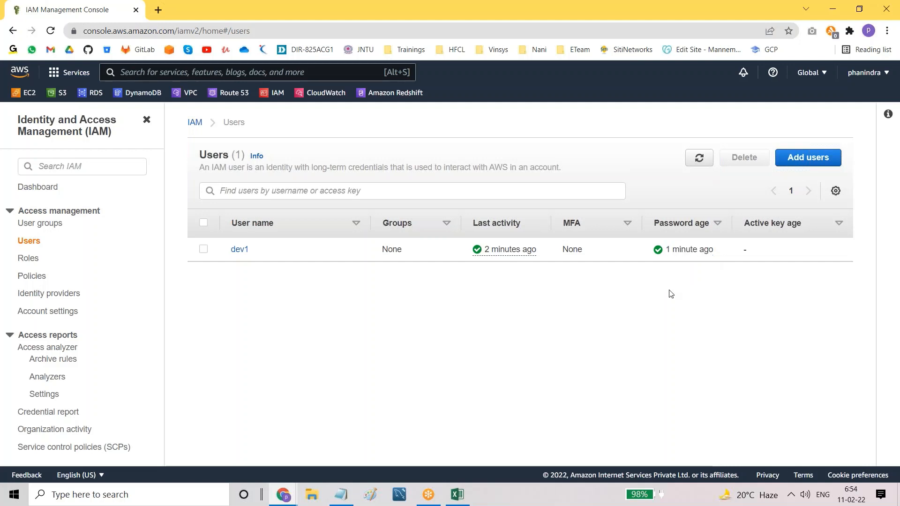
pyautogui.moveTo(666, 252); pyautogui.dragTo(724, 256)
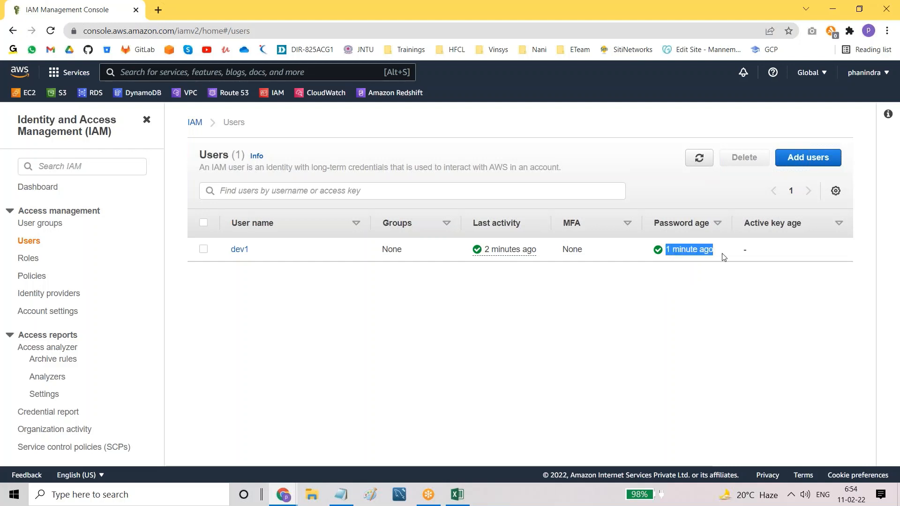
pyautogui.click(688, 304)
pyautogui.moveTo(665, 252); pyautogui.dragTo(722, 258)
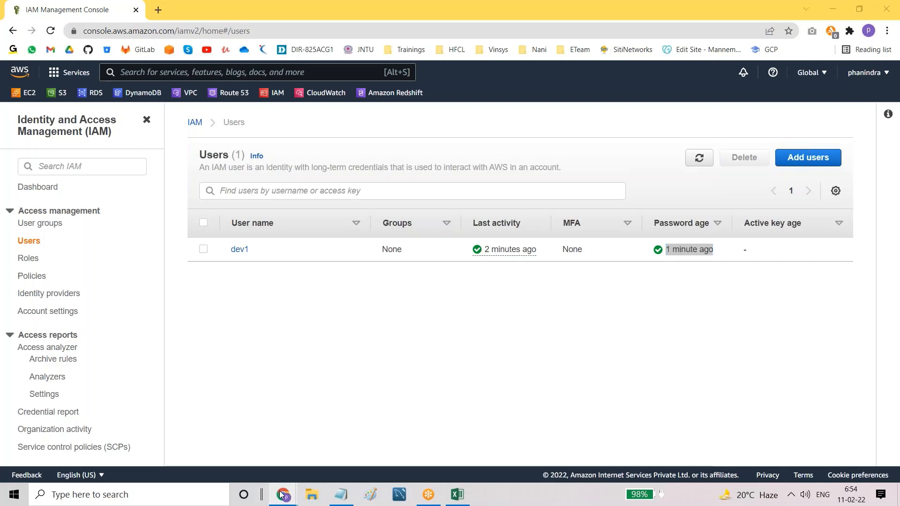
pyautogui.moveTo(283, 493)
pyautogui.click(315, 445)
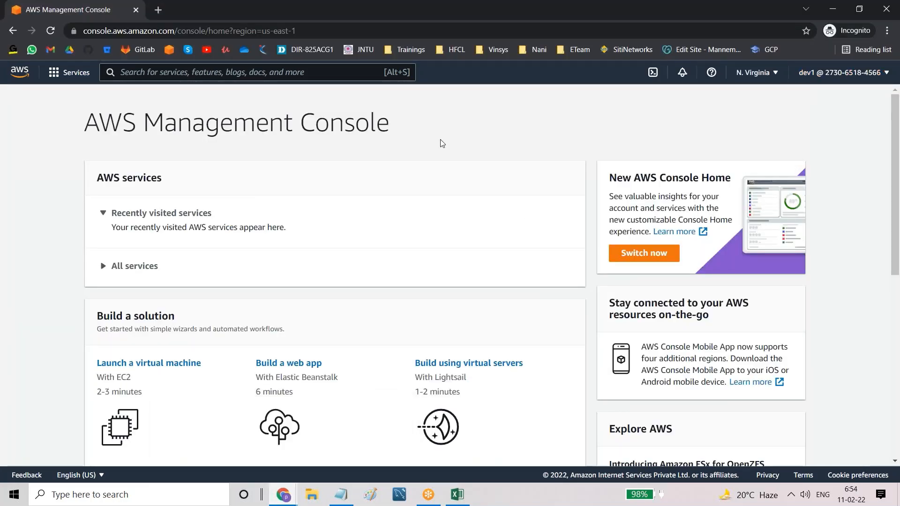
# Step: Search the console for 'iam' and open the IAM service as dev1
pyautogui.click(142, 71)
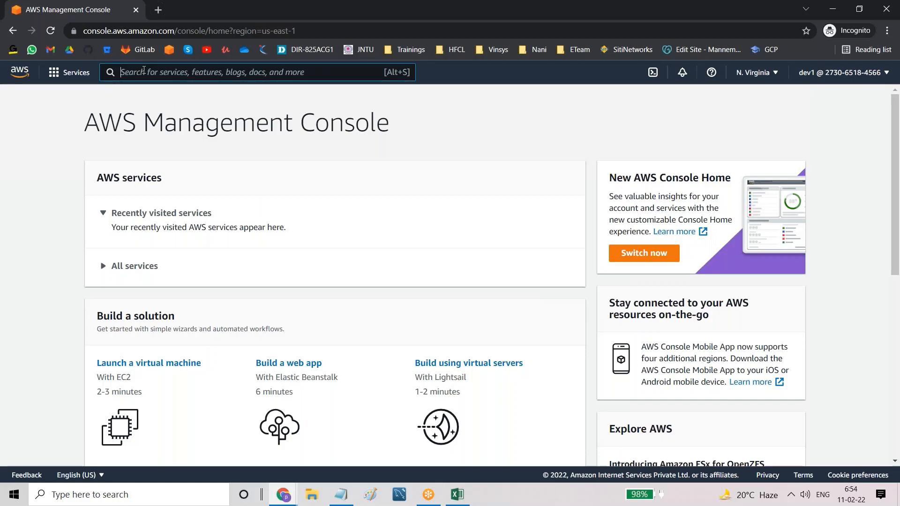
pyautogui.write('iam')
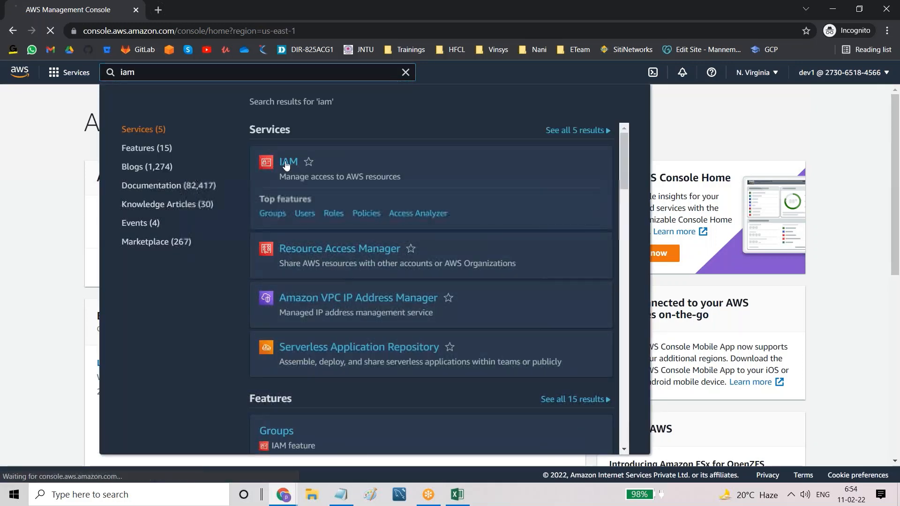
pyautogui.click(286, 163)
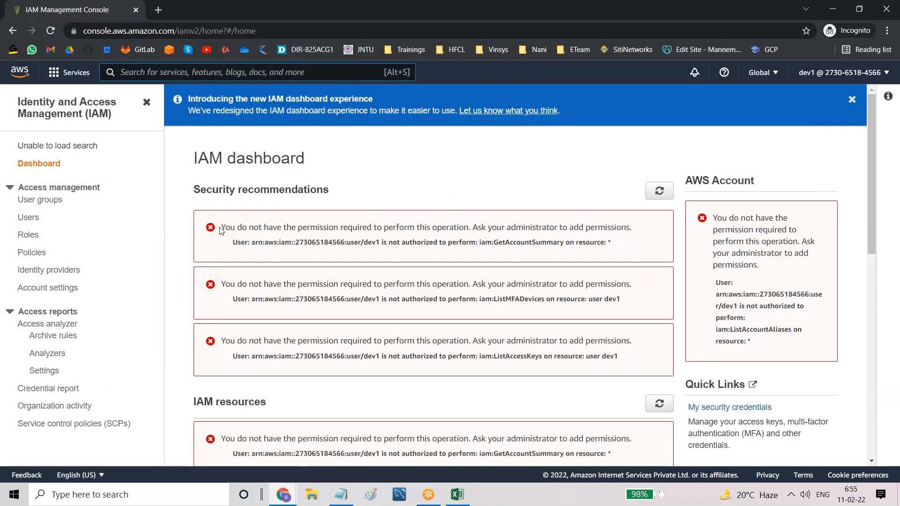
# Step: Highlight the three permission errors on the IAM dashboard, then open the Users list
pyautogui.moveTo(220, 227); pyautogui.dragTo(548, 235)
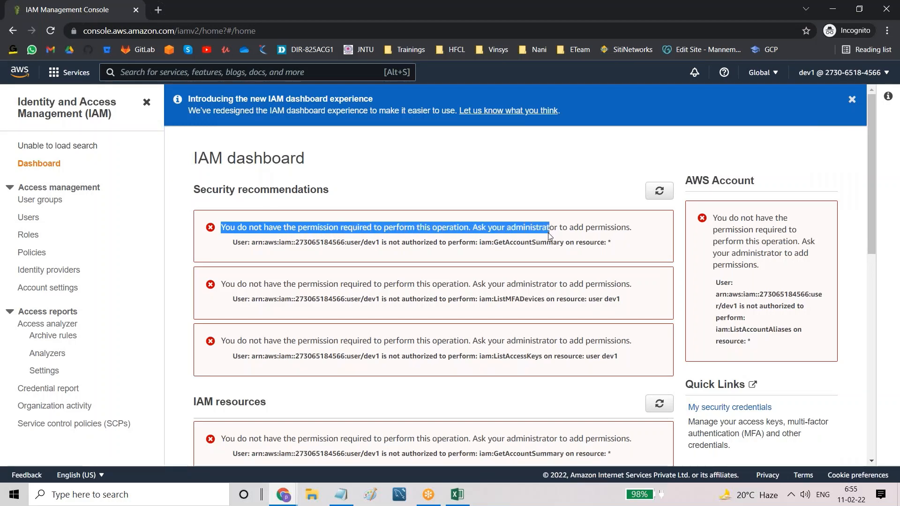
pyautogui.click(550, 235)
pyautogui.moveTo(474, 228); pyautogui.dragTo(640, 239)
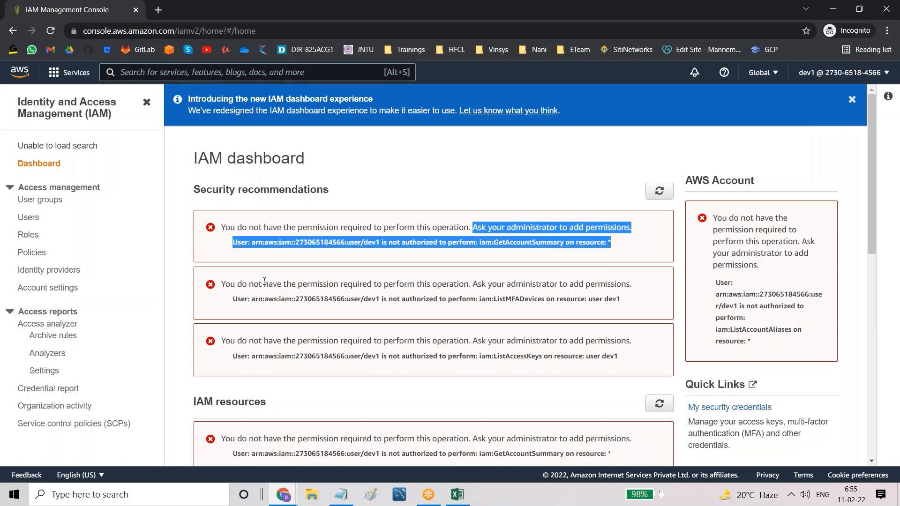
pyautogui.moveTo(227, 284); pyautogui.dragTo(282, 298)
pyautogui.moveTo(226, 340); pyautogui.dragTo(364, 353)
pyautogui.scroll(-4, 340, 389)
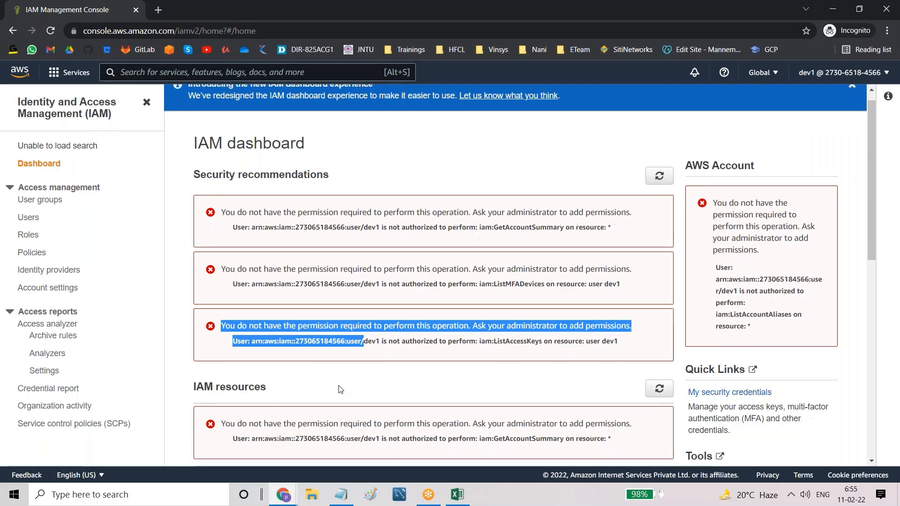
pyautogui.scroll(4, 230, 243)
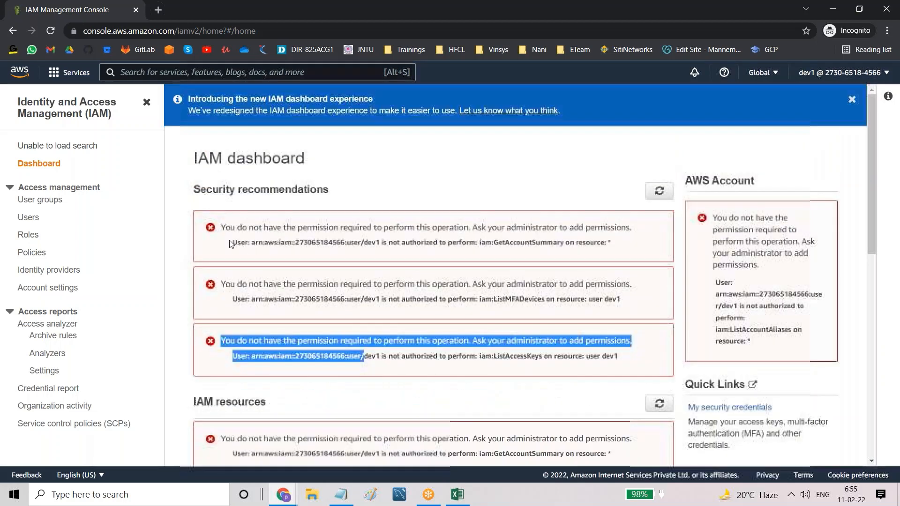
pyautogui.click(29, 218)
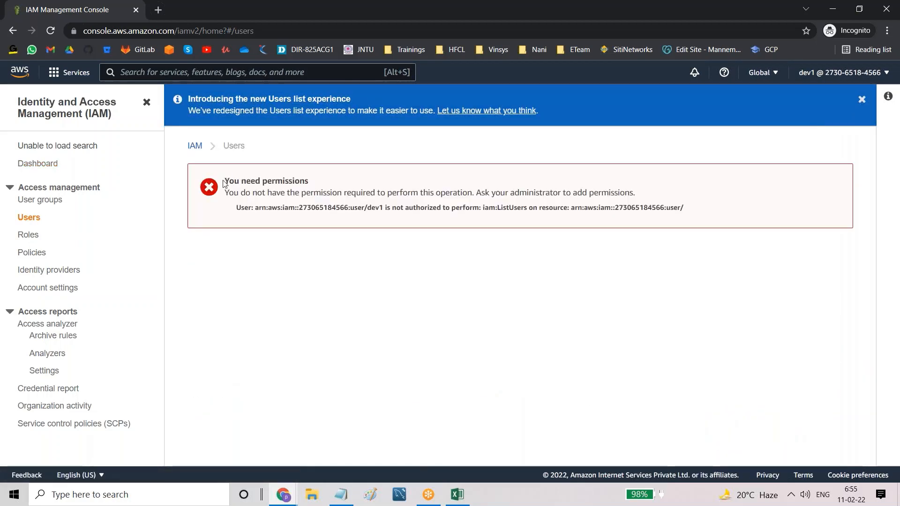
# Step: Highlight the 'You need permissions' heading on dev1's IAM Users page
pyautogui.moveTo(223, 182); pyautogui.dragTo(314, 185)
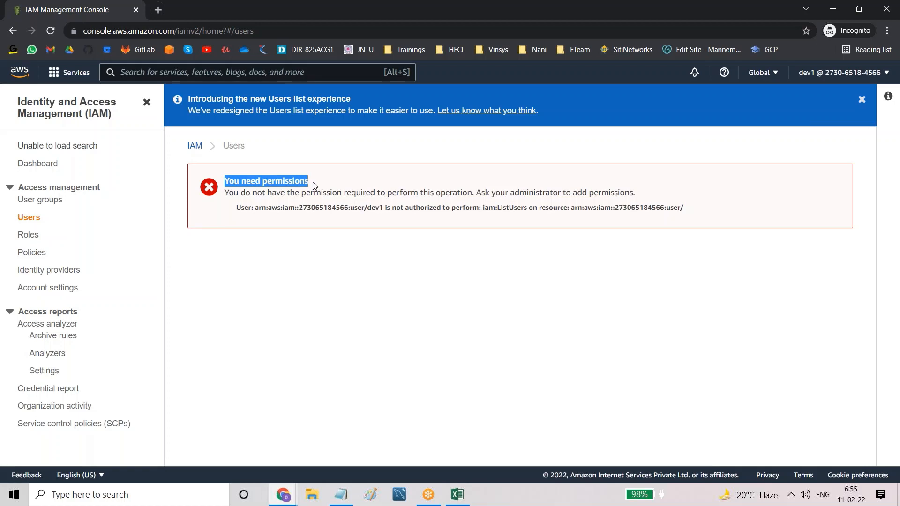
pyautogui.click(388, 330)
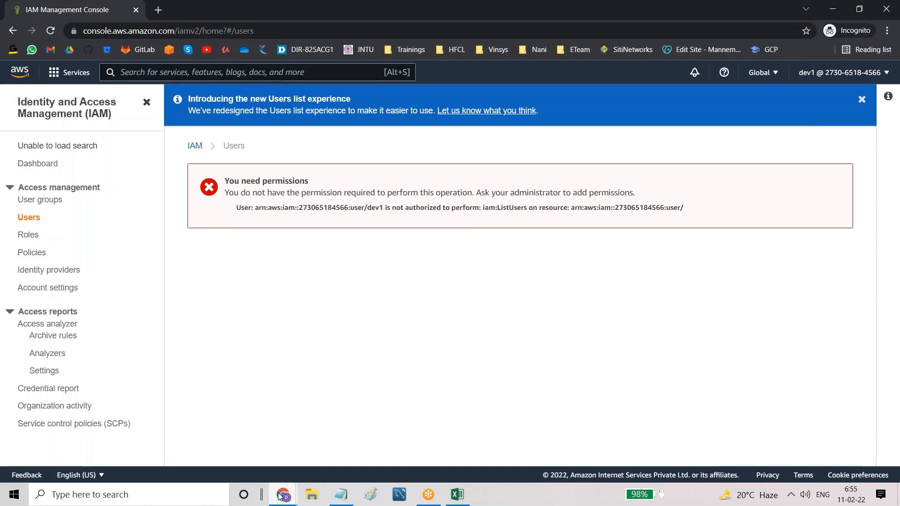
# Step: In the admin's IAM window, open user dev1's details and dismiss the CloudTrail announcement
pyautogui.moveTo(281, 496)
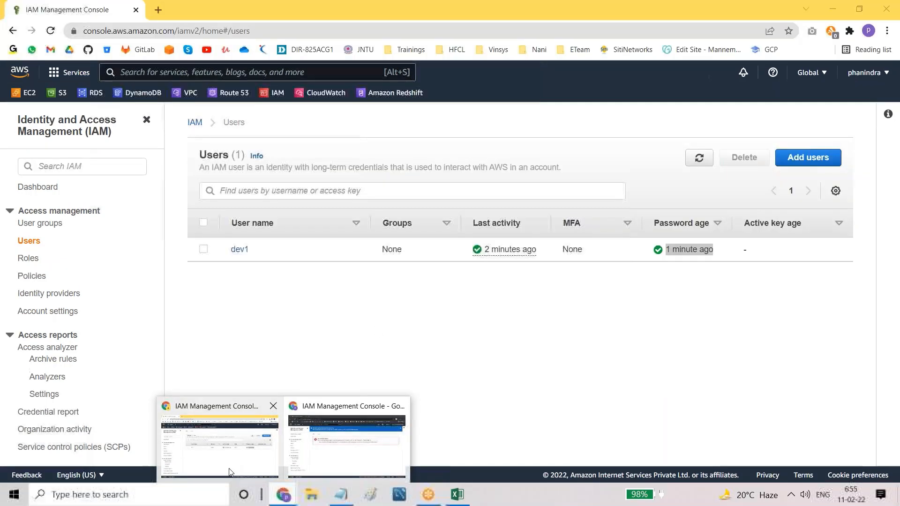
pyautogui.click(230, 470)
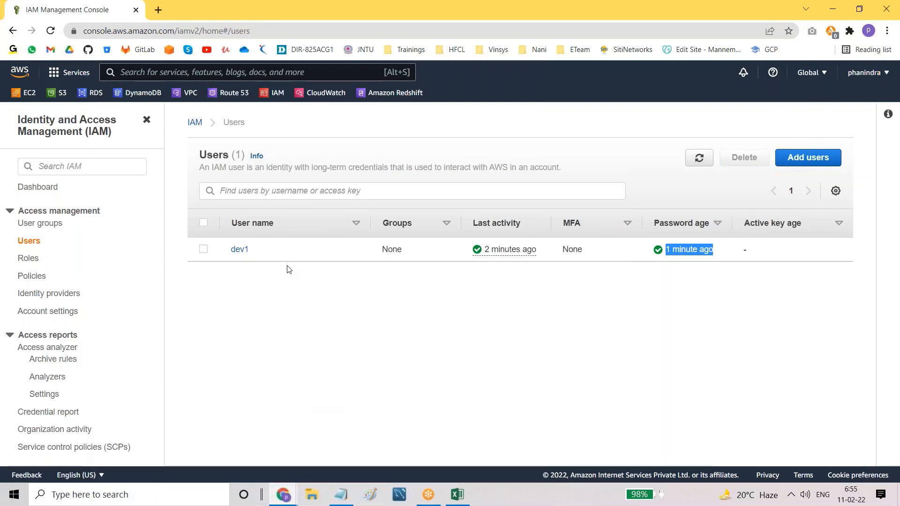
pyautogui.click(239, 250)
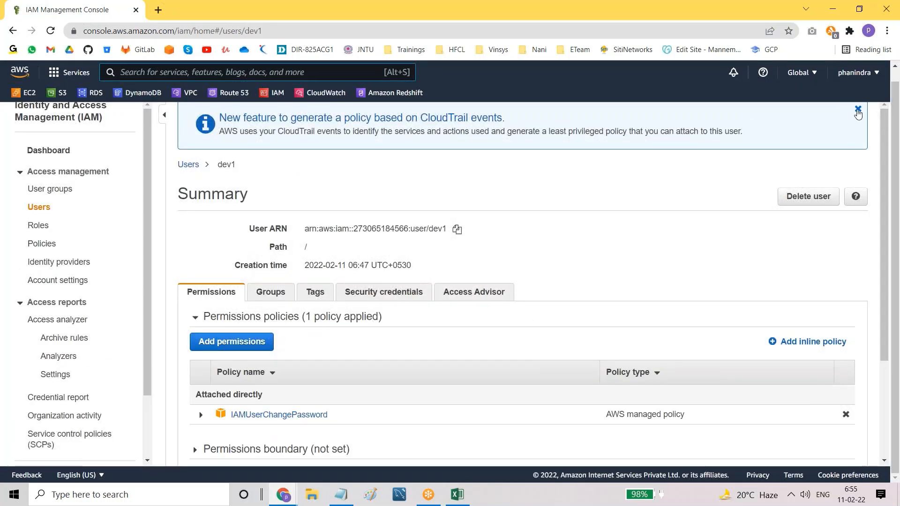
pyautogui.click(858, 109)
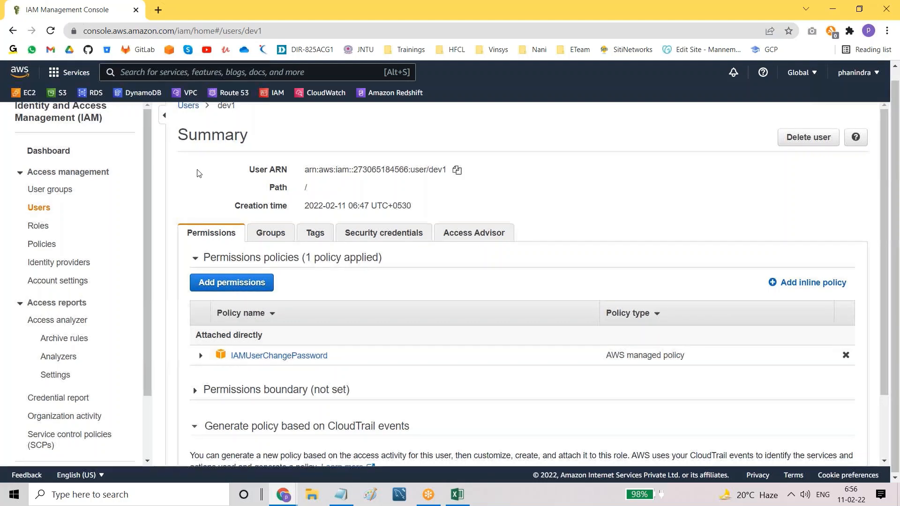
# Step: Check dev1's Groups tab, return to Permissions and start Add permissions
pyautogui.scroll(1, 199, 171)
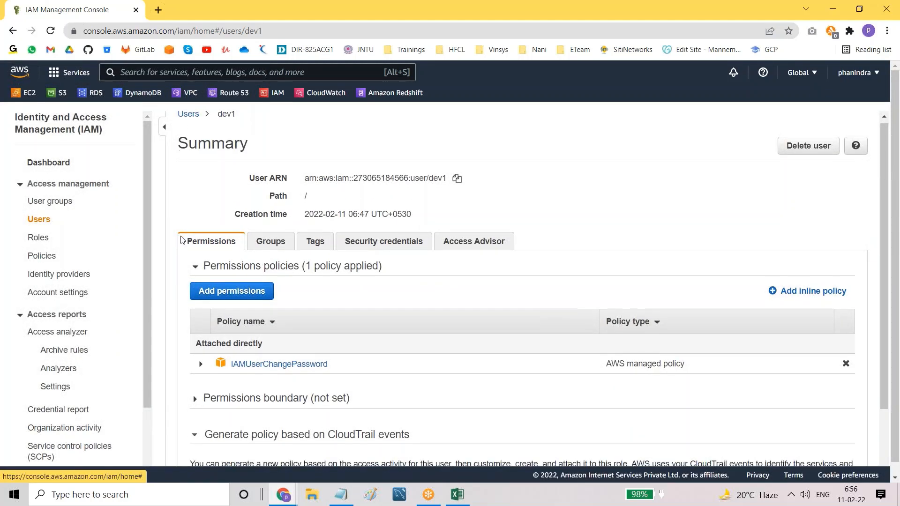
pyautogui.scroll(-1, 249, 230)
pyautogui.scroll(1, 360, 246)
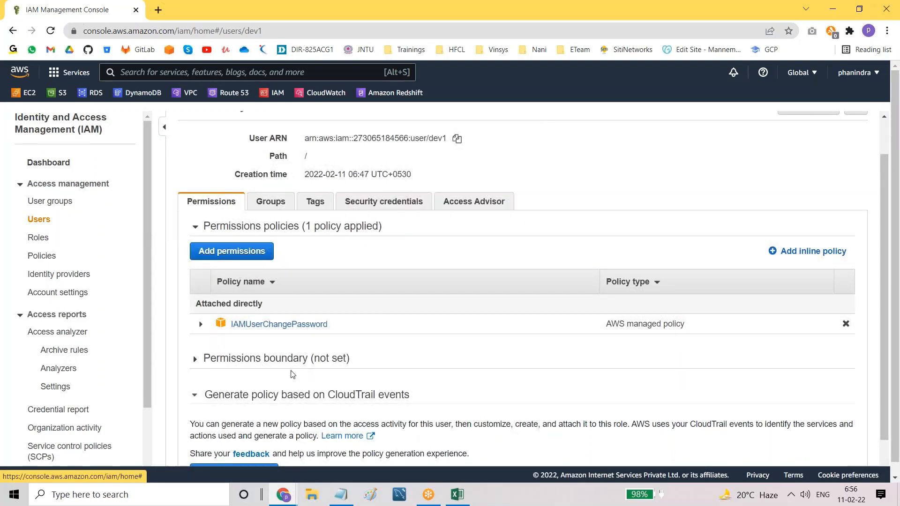
pyautogui.scroll(1, 352, 319)
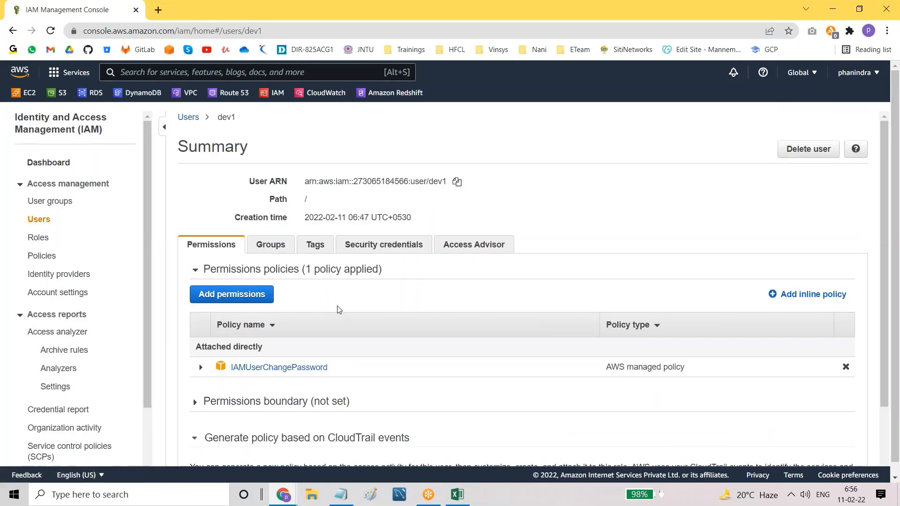
pyautogui.click(271, 247)
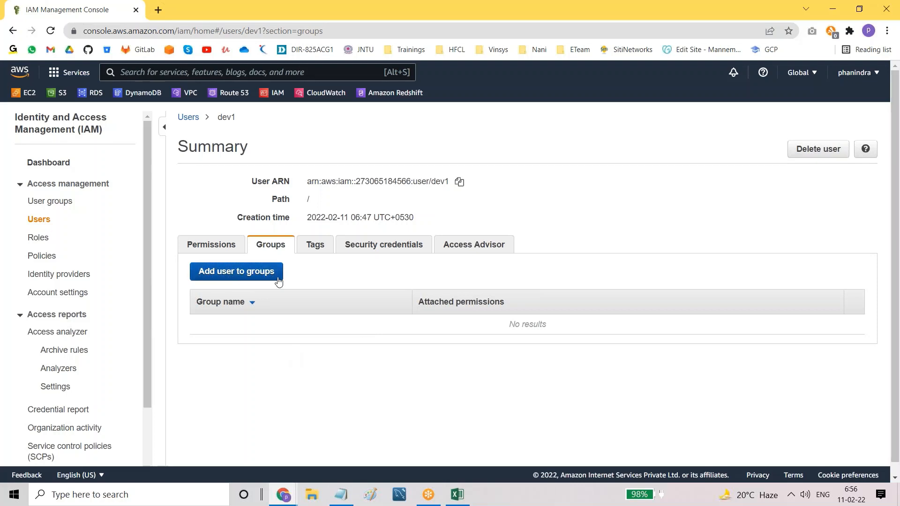
pyautogui.click(214, 247)
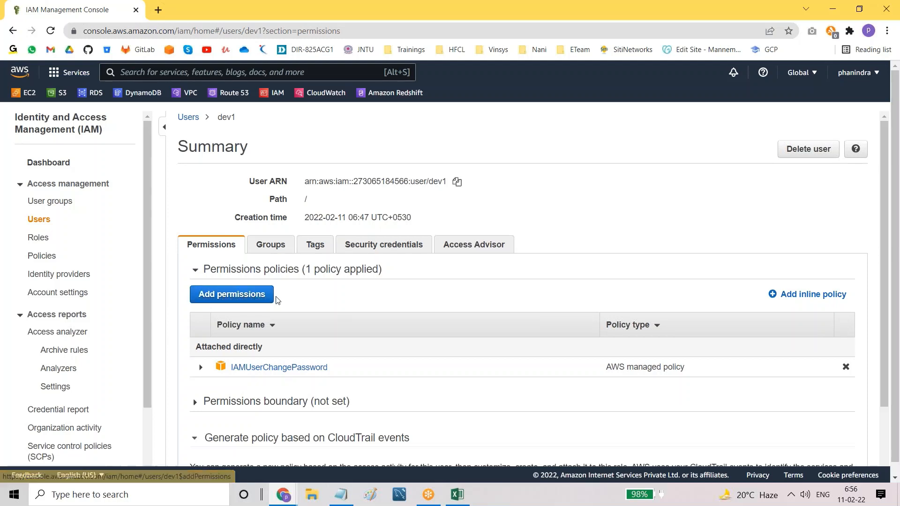
pyautogui.click(231, 295)
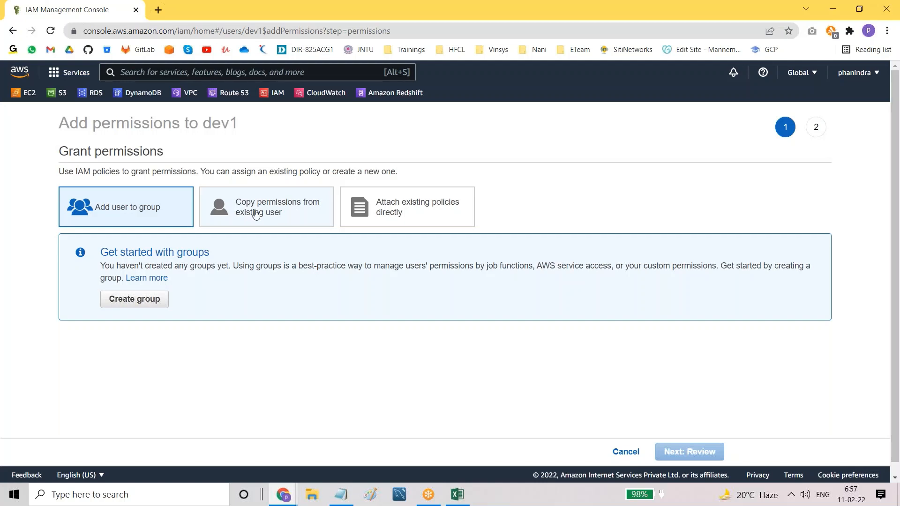
# Step: Choose Attach existing policies directly, filter by 'Iamre' and tick IAMReadOnlyAccess
pyautogui.click(415, 214)
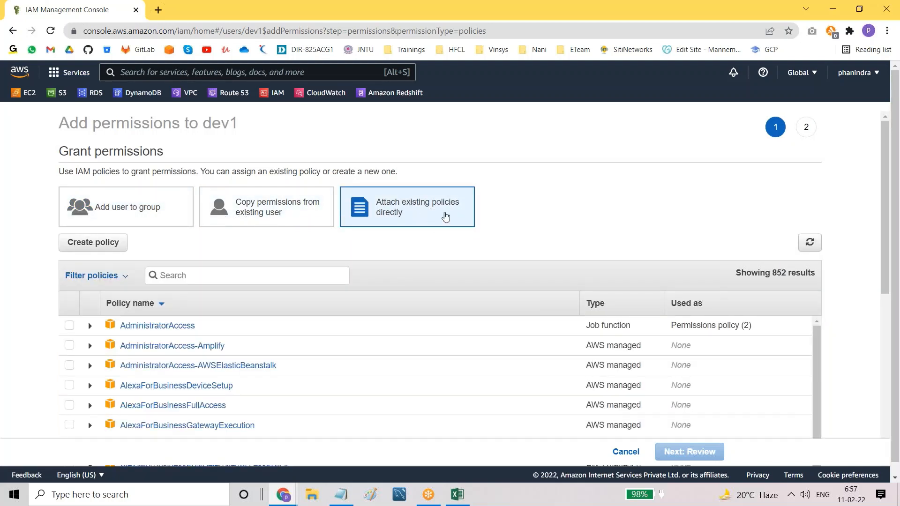
pyautogui.scroll(-2, 405, 248)
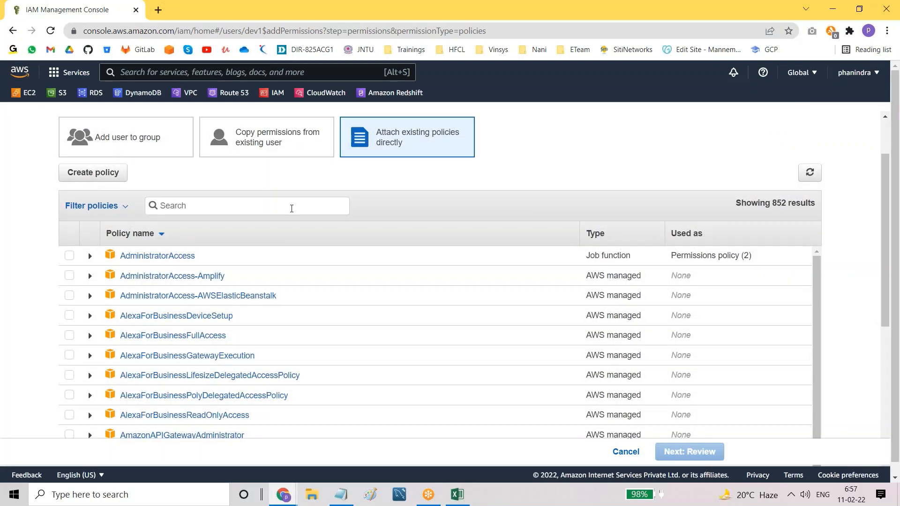
pyautogui.write('I')
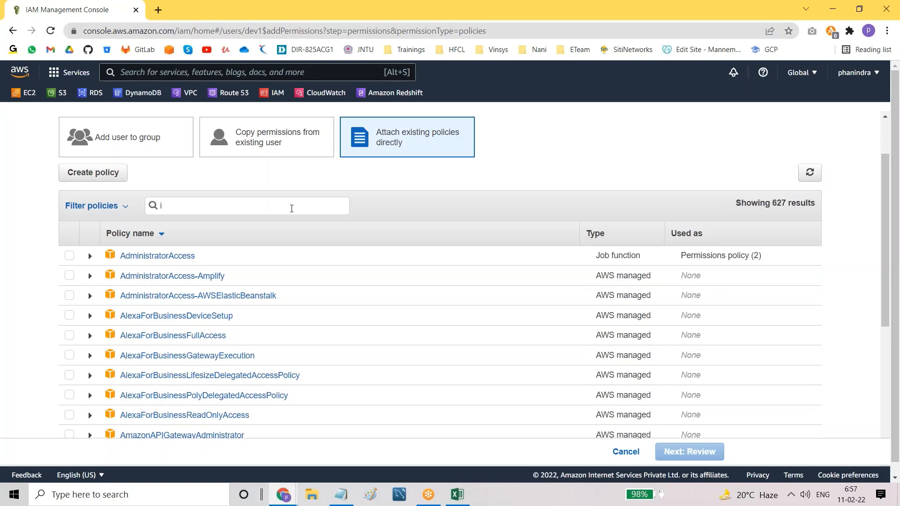
pyautogui.write('amr')
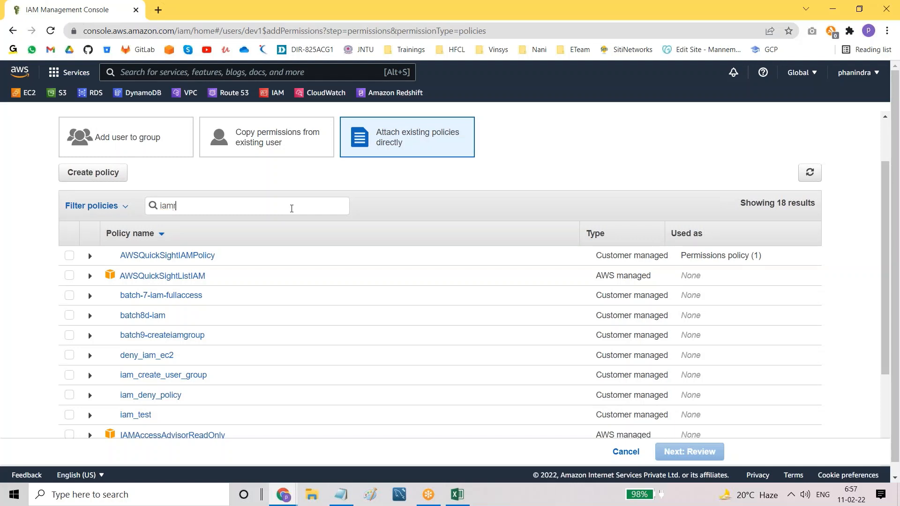
pyautogui.write('e')
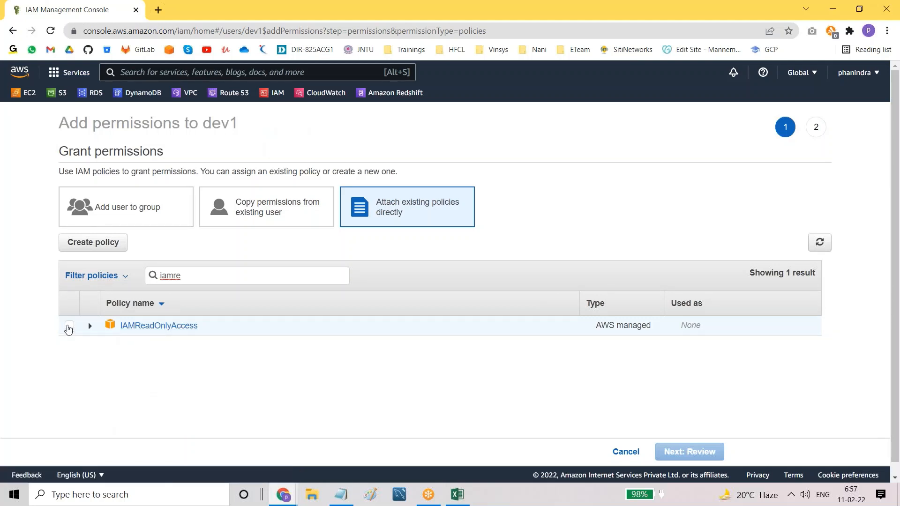
pyautogui.click(69, 326)
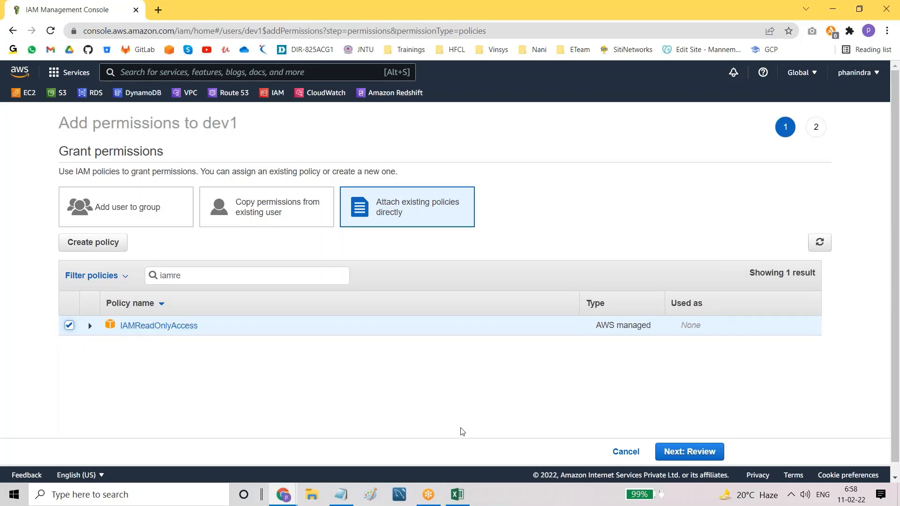
# Step: Review and attach IAMReadOnlyAccess to dev1, then scroll through dev1's updated Summary
pyautogui.click(707, 457)
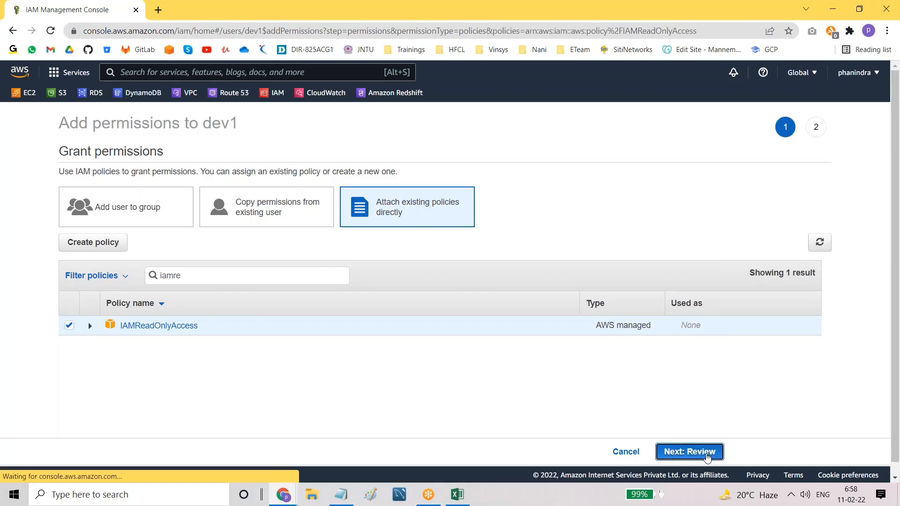
pyautogui.click(707, 457)
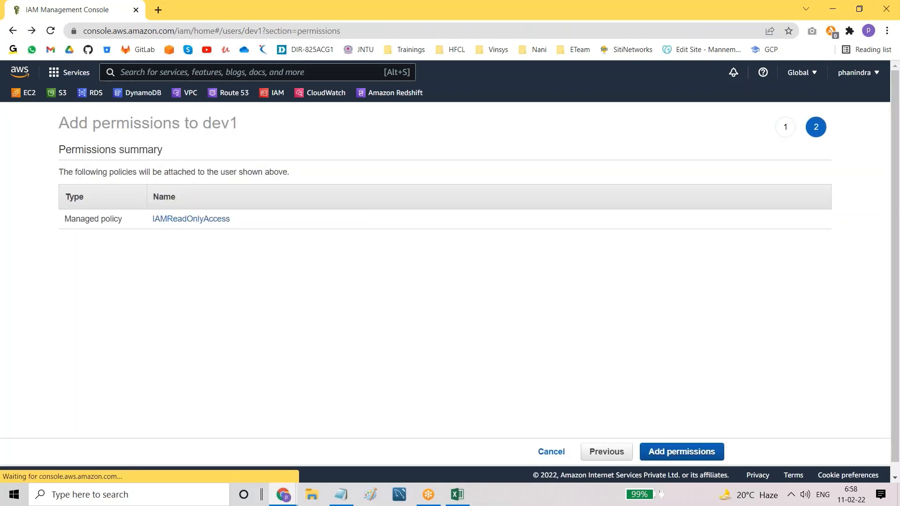
pyautogui.scroll(-2, 412, 392)
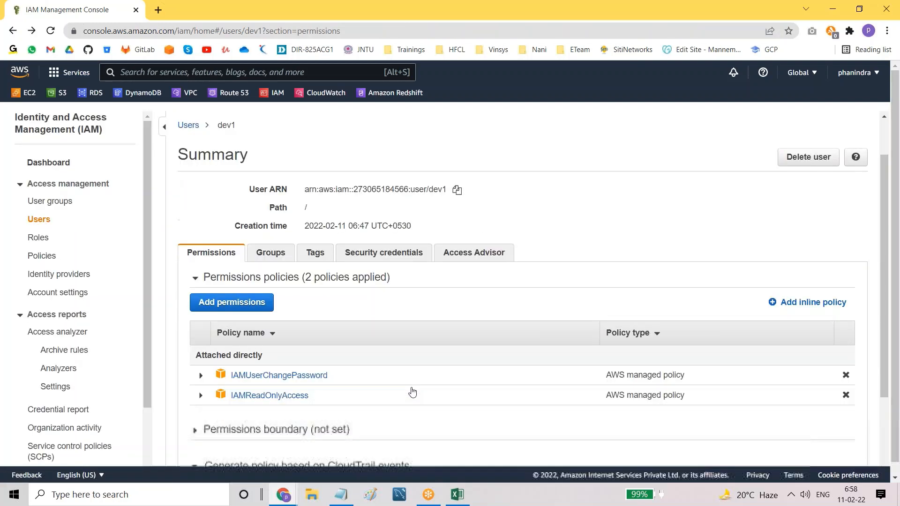
pyautogui.scroll(1, 215, 236)
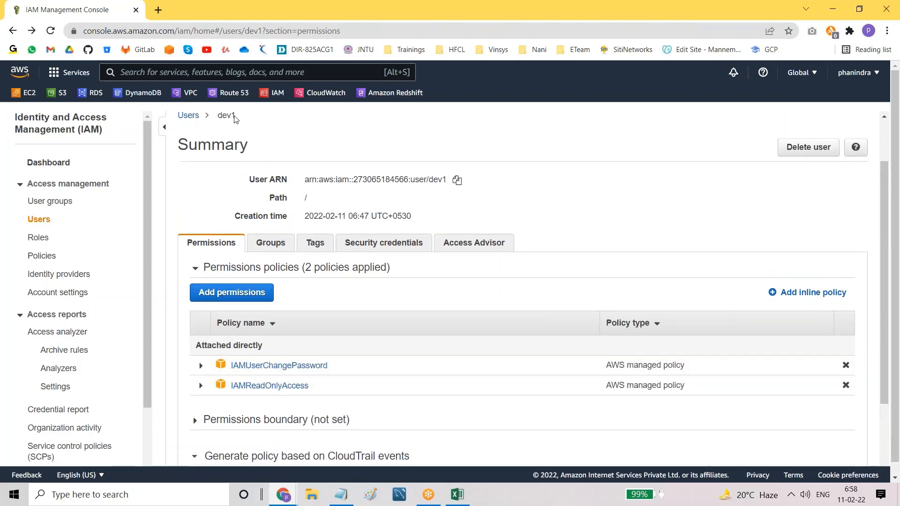
pyautogui.scroll(-1, 328, 346)
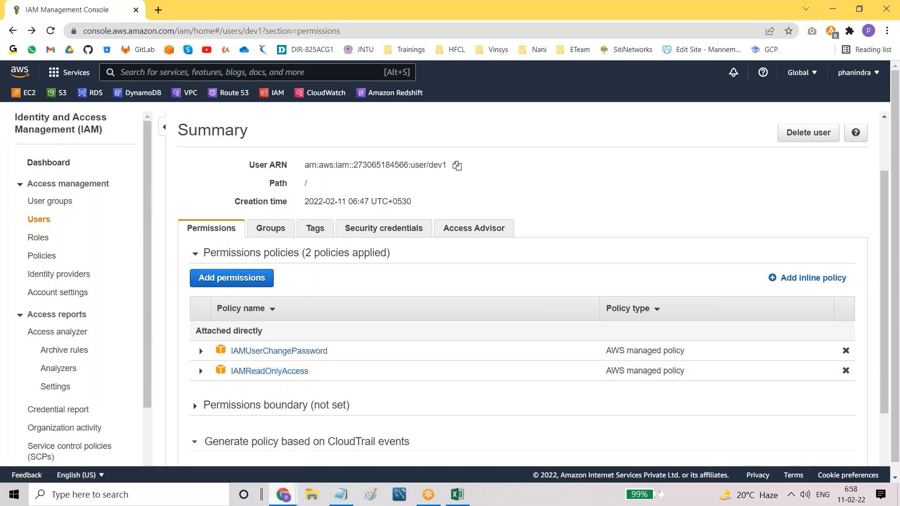
# Step: In dev1's incognito window, reload the Users page past the permissions error and begin adding a user
pyautogui.moveTo(283, 494)
pyautogui.click(341, 457)
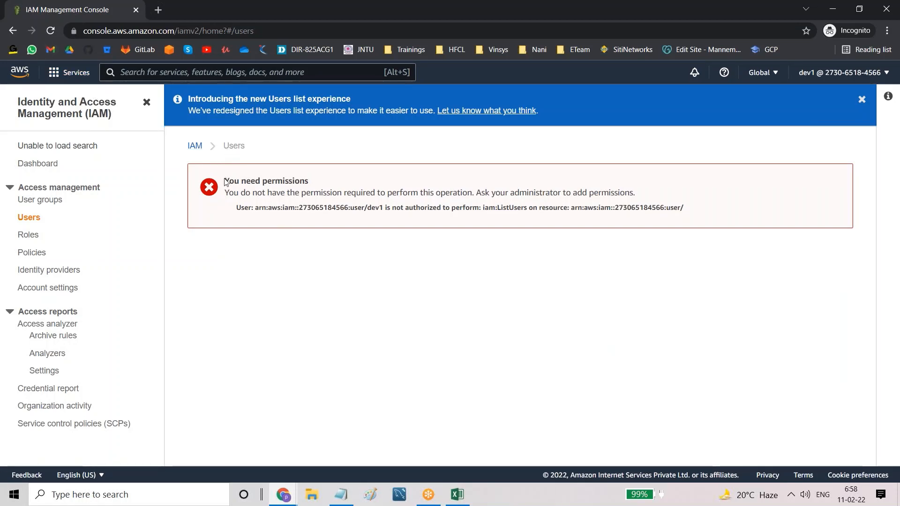
pyautogui.moveTo(225, 182); pyautogui.dragTo(314, 184)
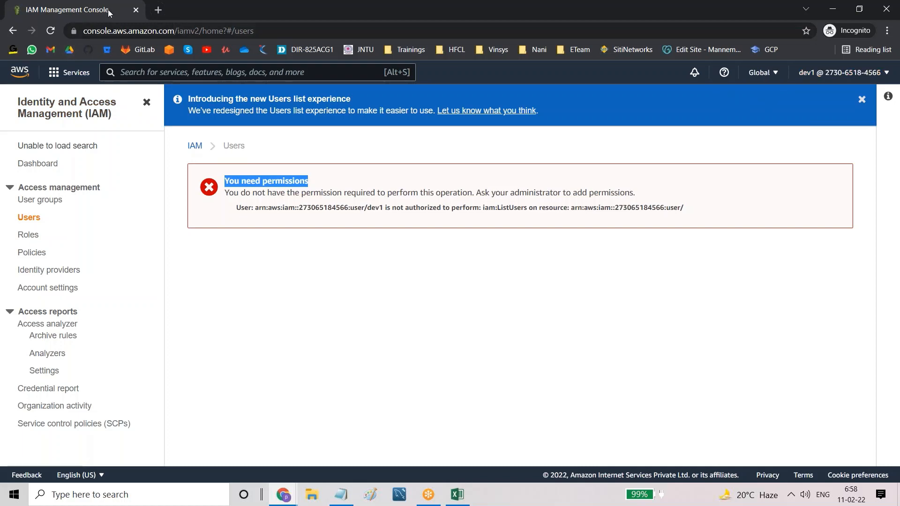
pyautogui.click(50, 32)
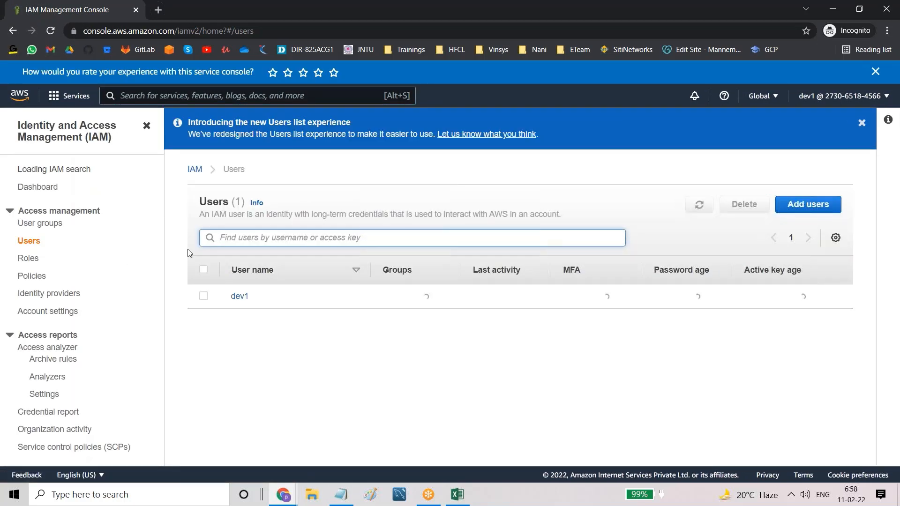
pyautogui.moveTo(225, 296); pyautogui.dragTo(253, 299)
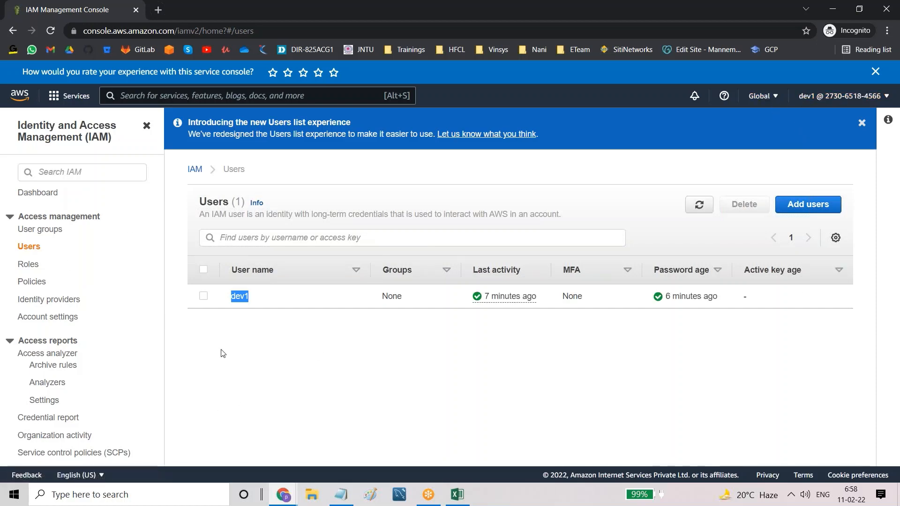
pyautogui.click(274, 337)
pyautogui.click(806, 205)
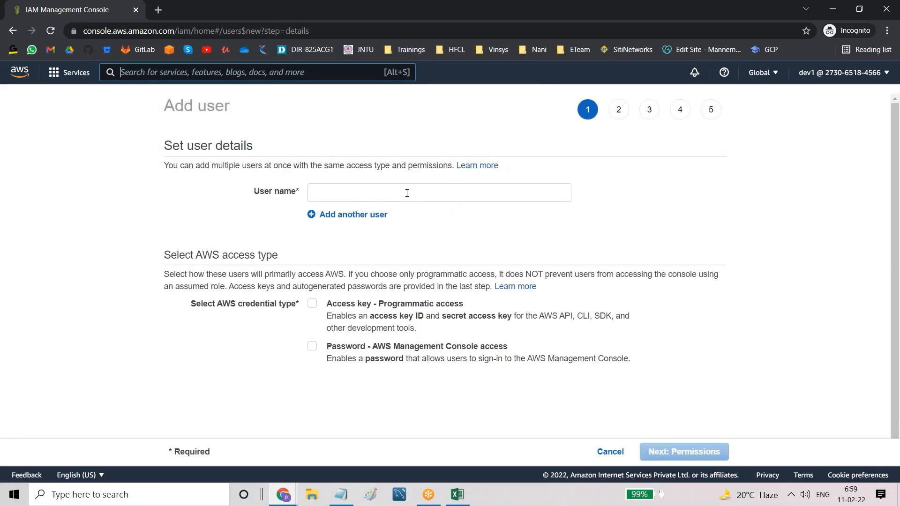
# Step: Fill in new user dev2 with console password access and submit it for creation
pyautogui.click(407, 192)
pyautogui.write('dev2')
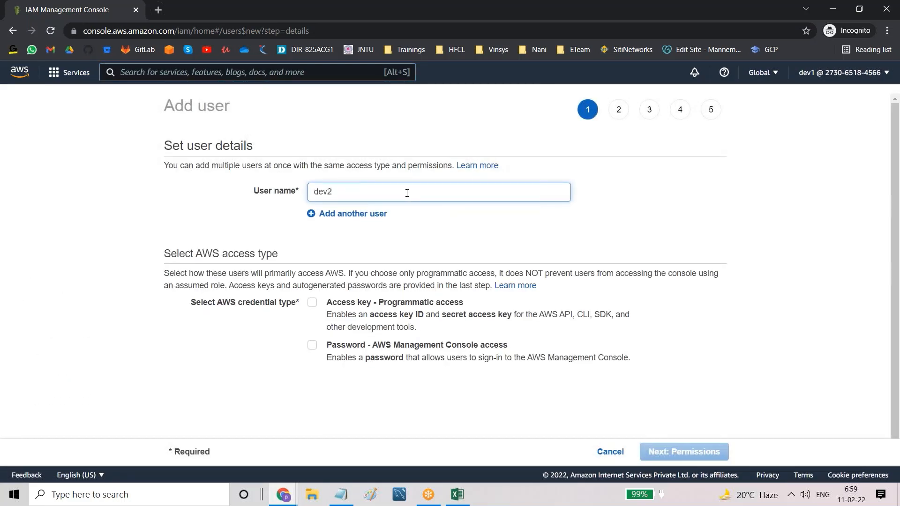
pyautogui.click(313, 347)
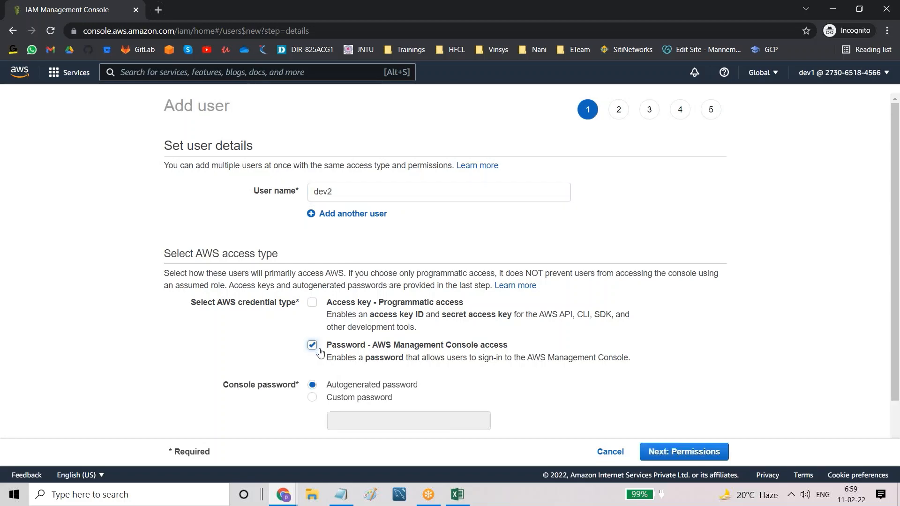
pyautogui.scroll(-2, 487, 430)
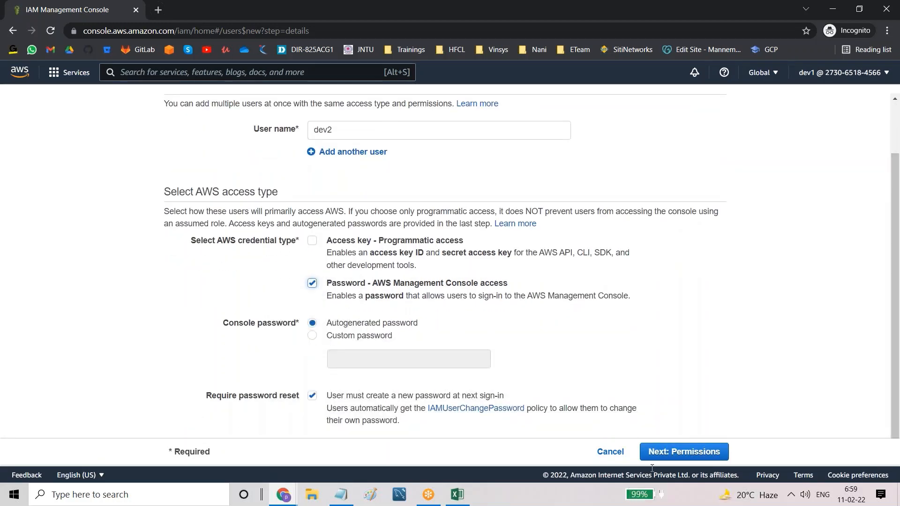
pyautogui.click(676, 452)
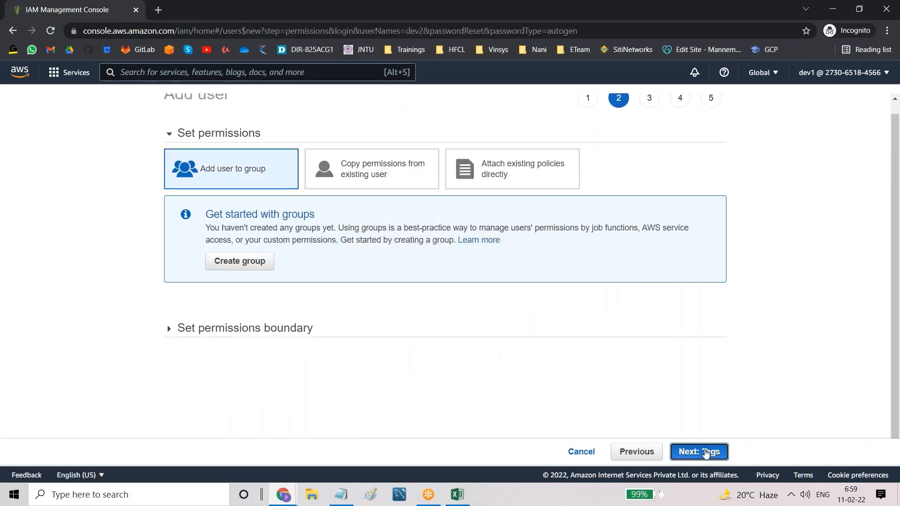
pyautogui.click(706, 452)
pyautogui.click(694, 451)
pyautogui.click(691, 451)
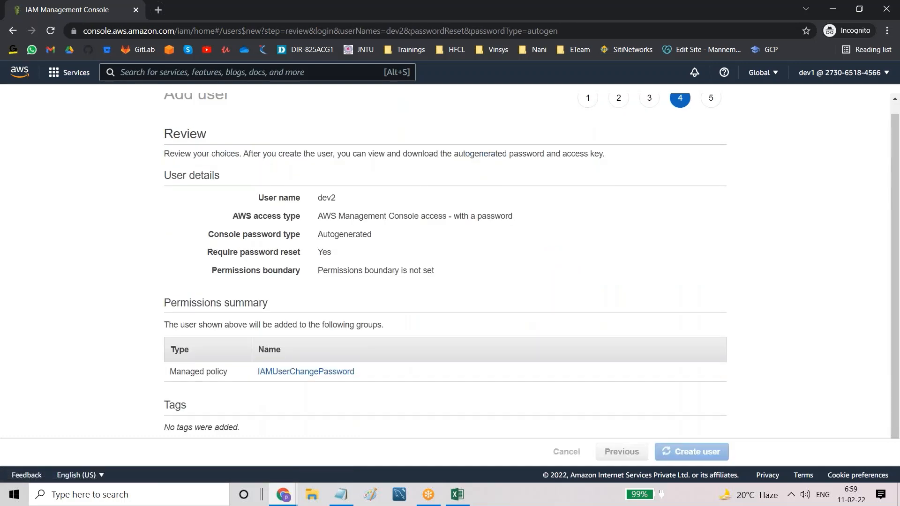
# Step: Retry creating dev2, note the Unable to create user error, and return to the administrator's window
pyautogui.click(689, 457)
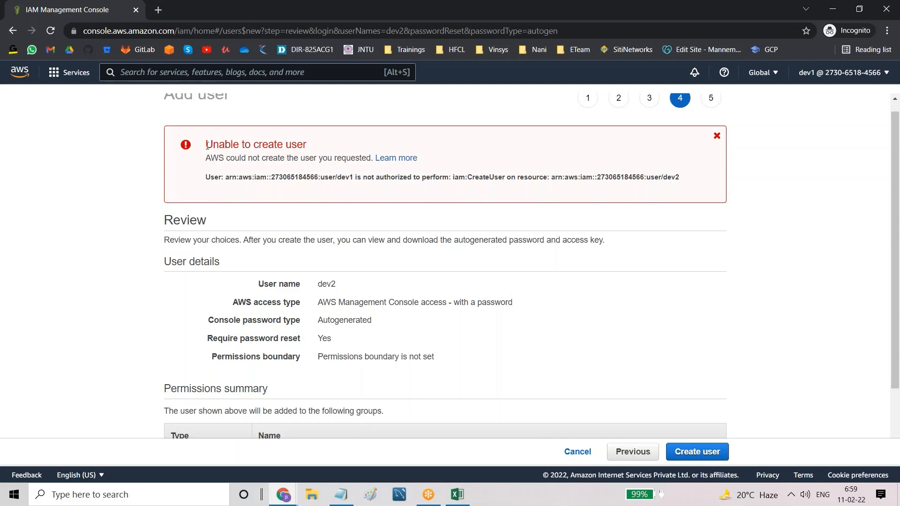
pyautogui.moveTo(206, 145); pyautogui.dragTo(305, 186)
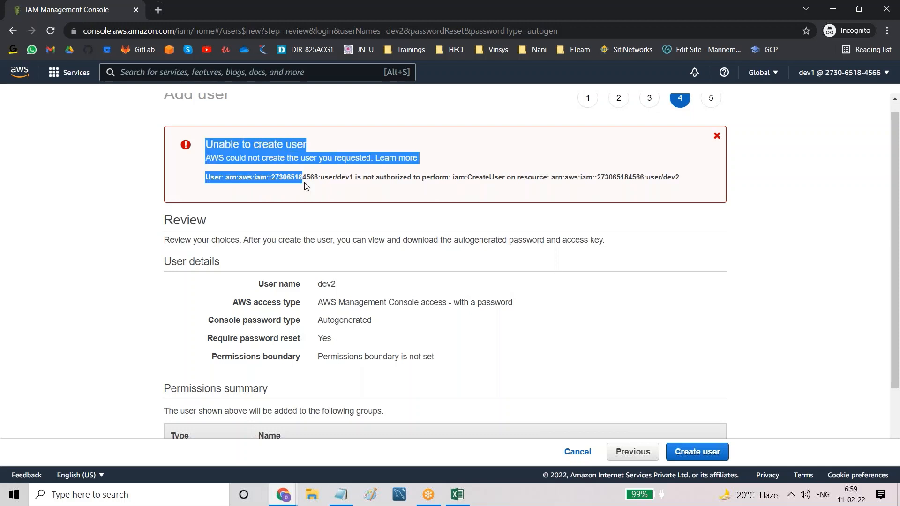
pyautogui.click(338, 194)
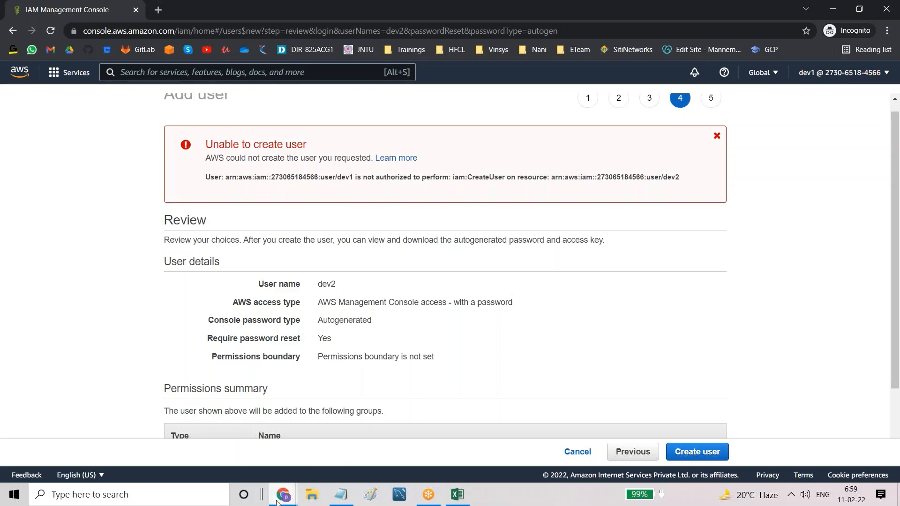
pyautogui.moveTo(278, 502)
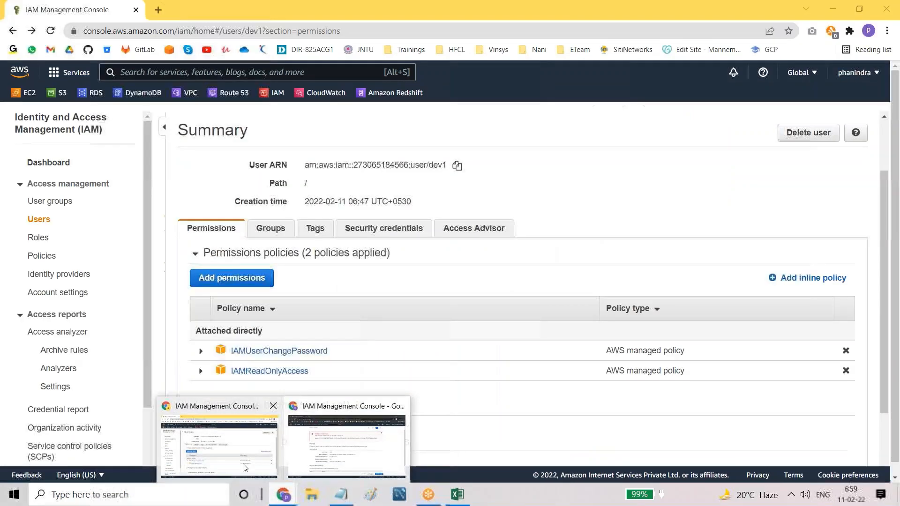
pyautogui.click(349, 389)
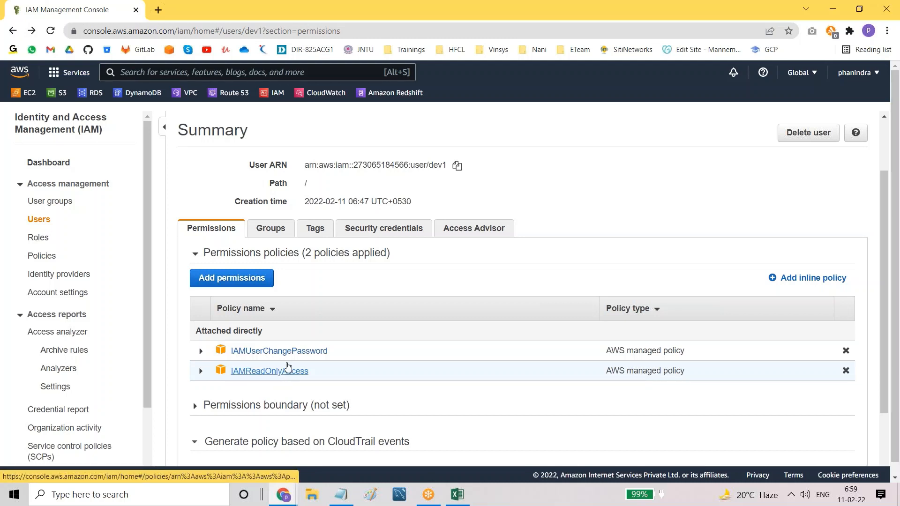
# Step: Attach IAMFullAccess to dev1 by filtering on 'iamfu', then reveal all three attached policies
pyautogui.click(236, 280)
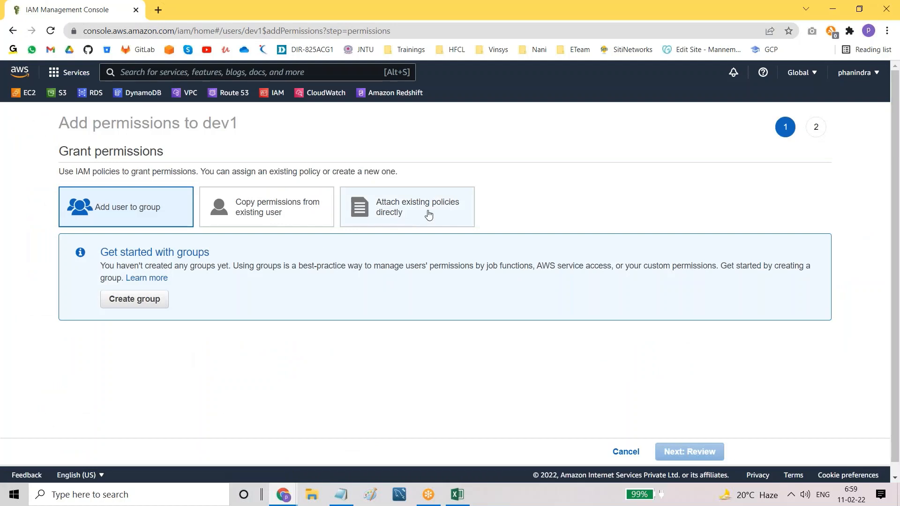
pyautogui.click(429, 214)
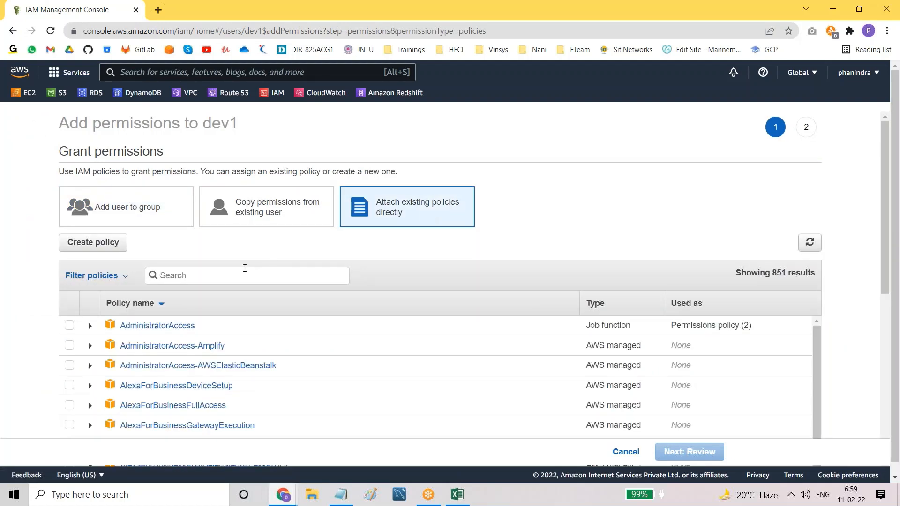
pyautogui.write('iamfu')
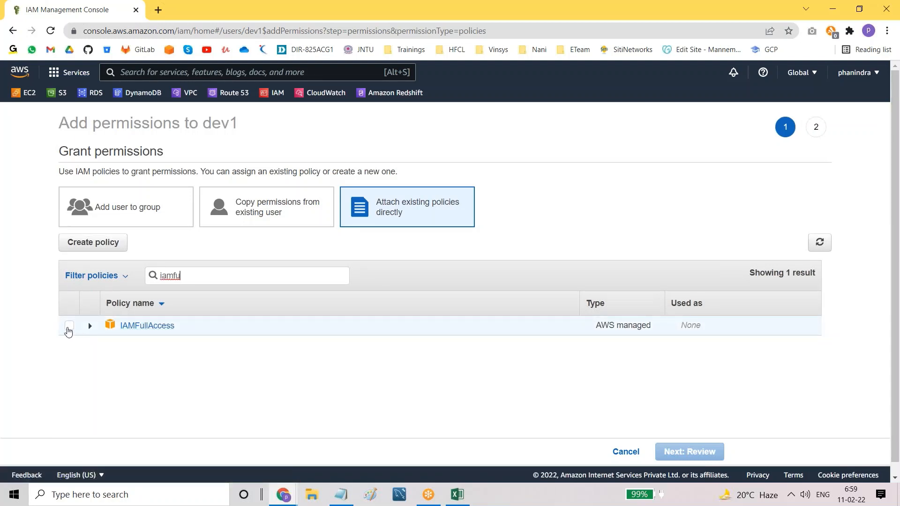
pyautogui.click(68, 327)
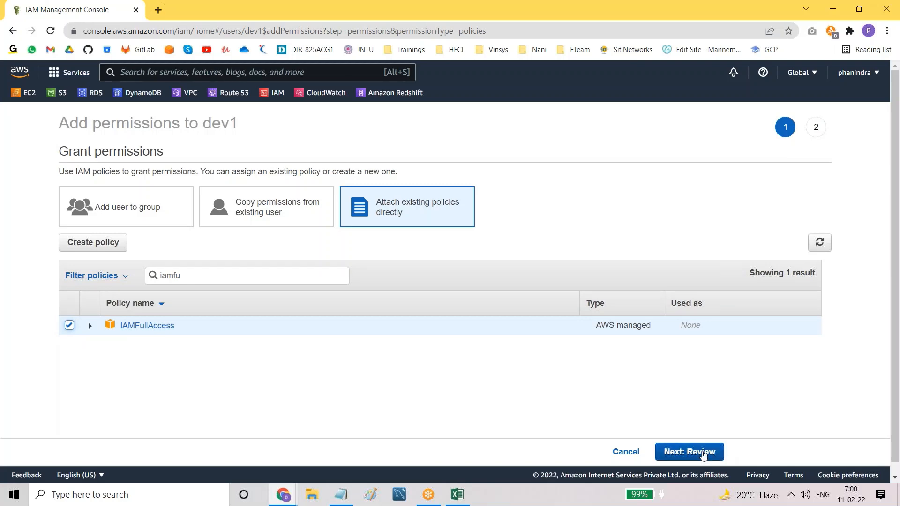
pyautogui.click(703, 452)
pyautogui.click(693, 451)
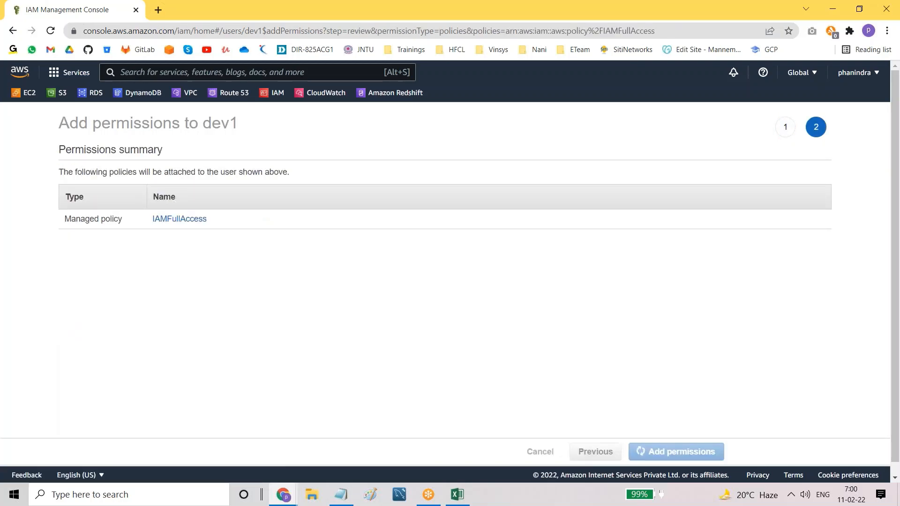
pyautogui.scroll(-1, 382, 369)
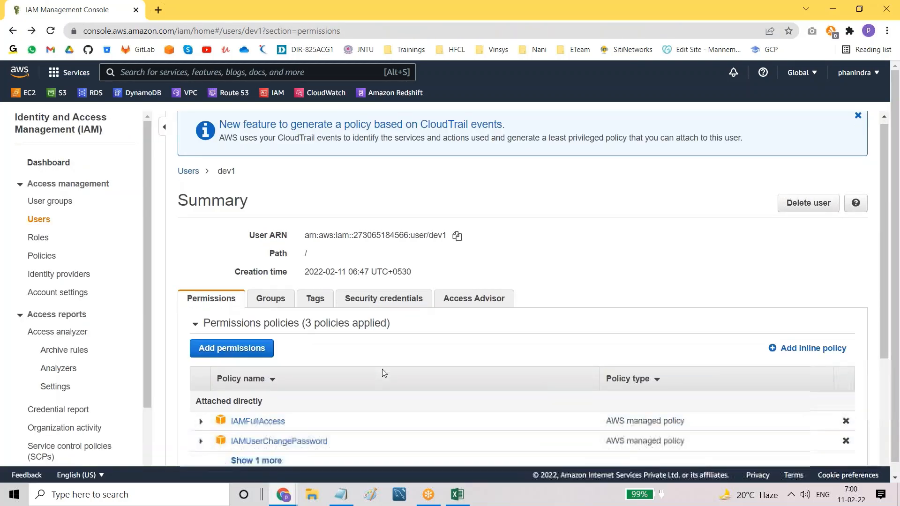
pyautogui.scroll(-2, 381, 369)
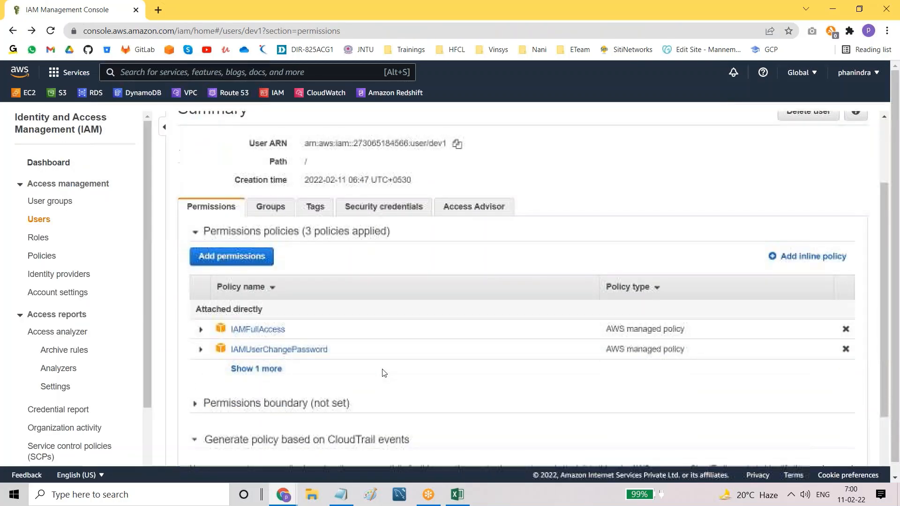
pyautogui.click(261, 370)
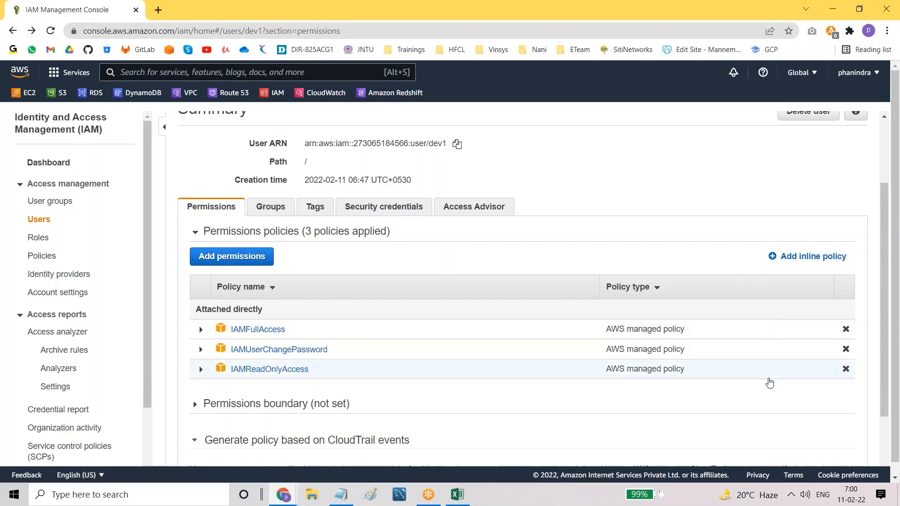
pyautogui.click(846, 371)
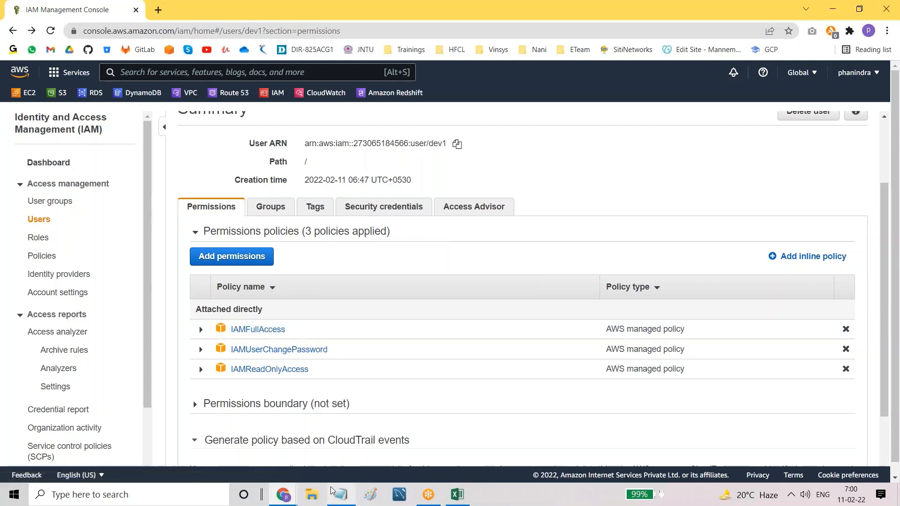
# Step: From dev1's window, create user dev2, dismiss the old creation error, and close the summary
pyautogui.moveTo(283, 495)
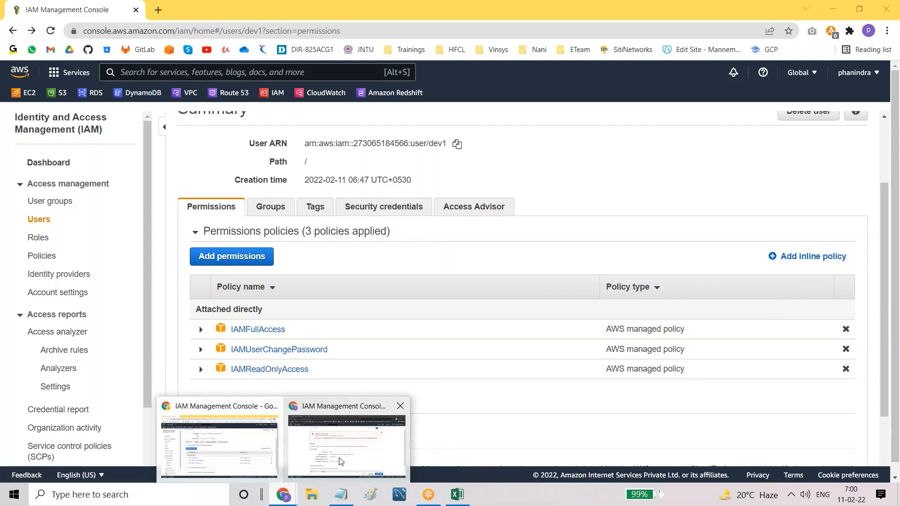
pyautogui.click(321, 471)
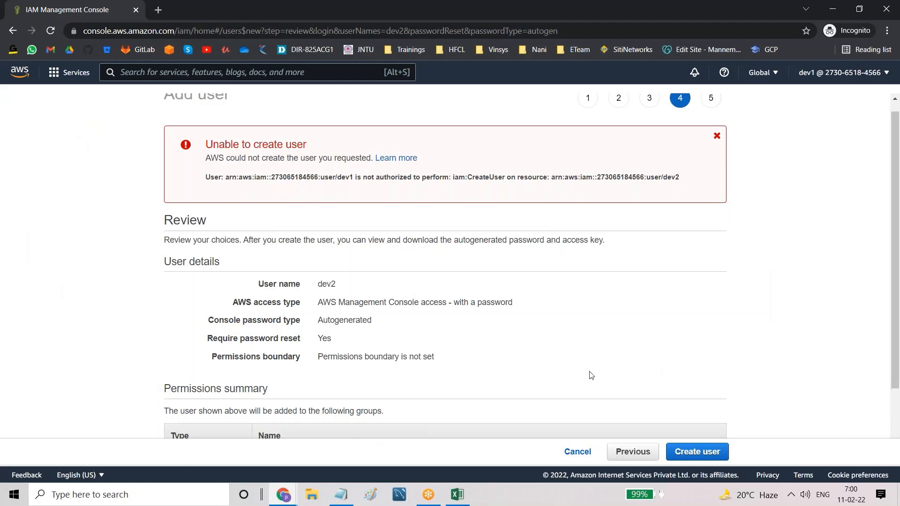
pyautogui.click(709, 453)
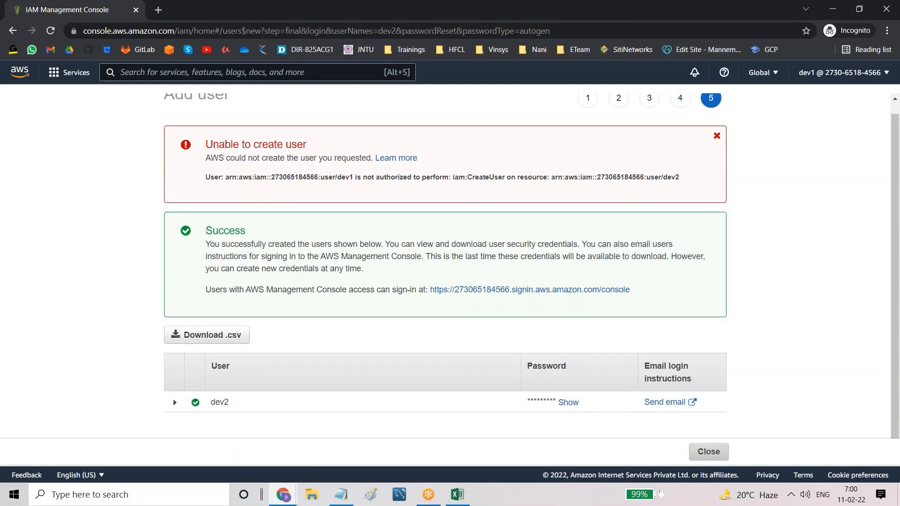
pyautogui.click(717, 135)
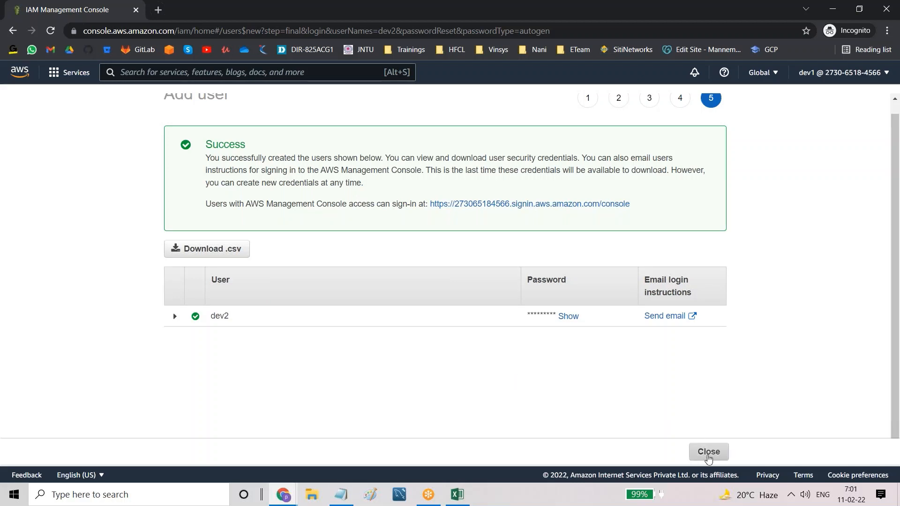
pyautogui.click(708, 457)
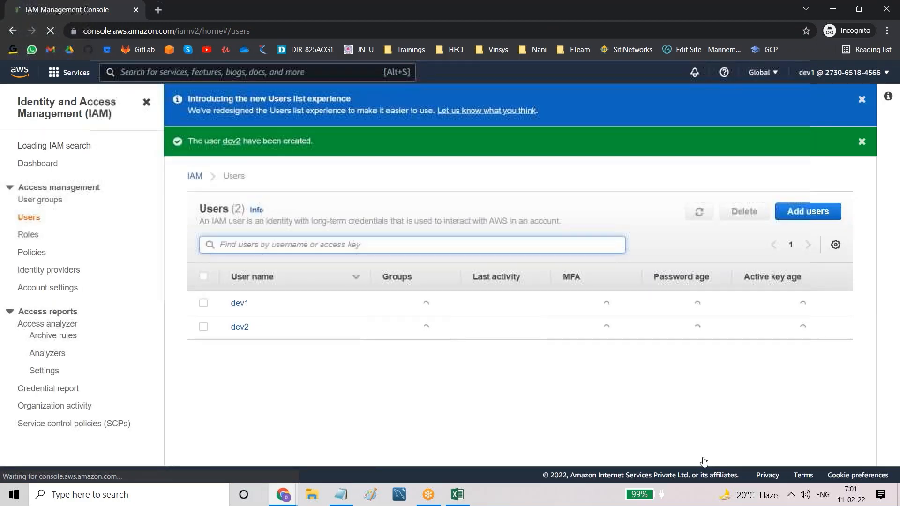
# Step: Dismiss the dev2-created and users-list banners, then begin adding another IAM user
pyautogui.click(861, 141)
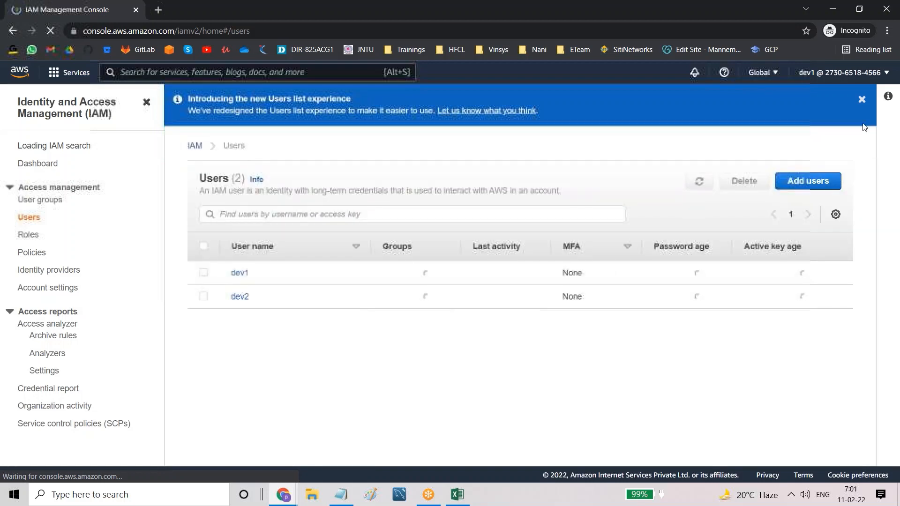
pyautogui.click(861, 101)
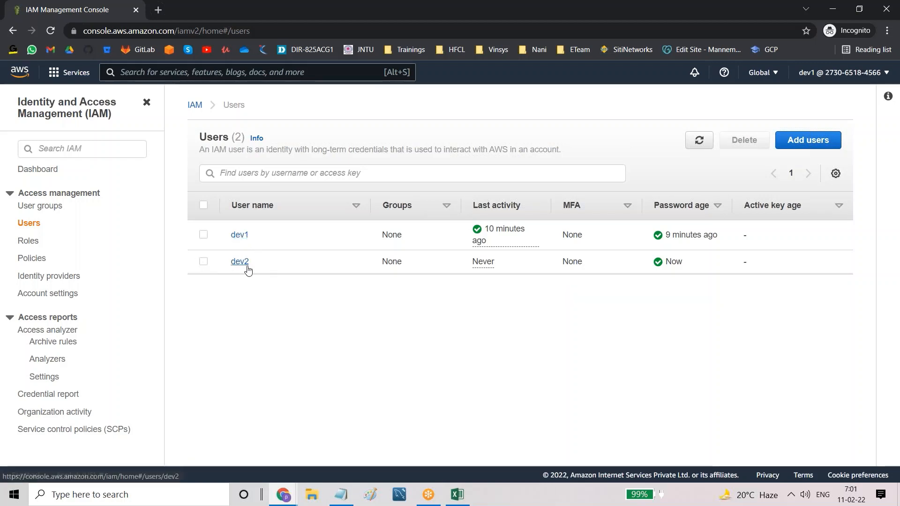
pyautogui.click(816, 140)
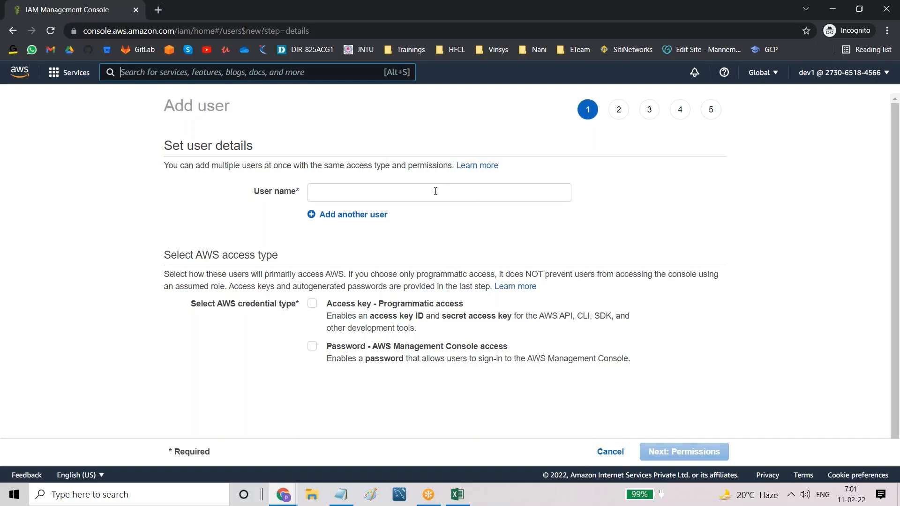
# Step: Enter user names tester1, tester2 and devops1, removing the extra empty name rows
pyautogui.click(435, 191)
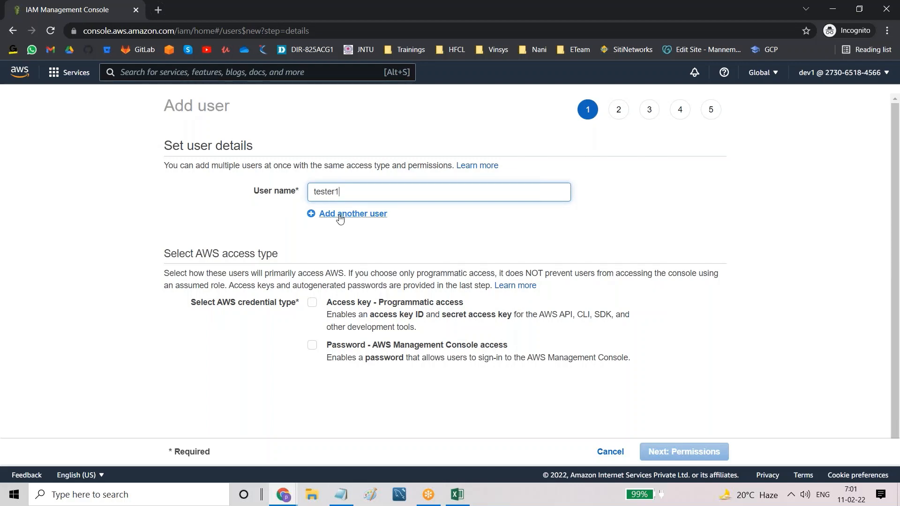
pyautogui.click(369, 215)
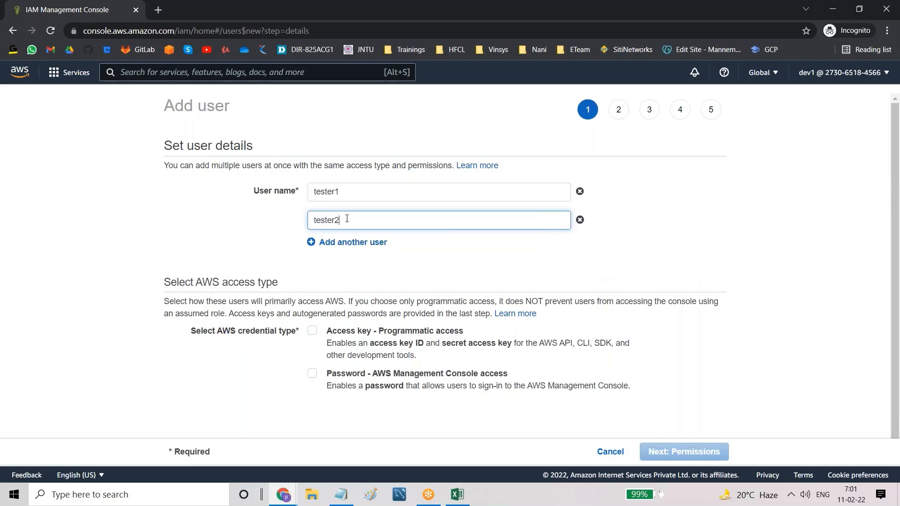
pyautogui.click(342, 242)
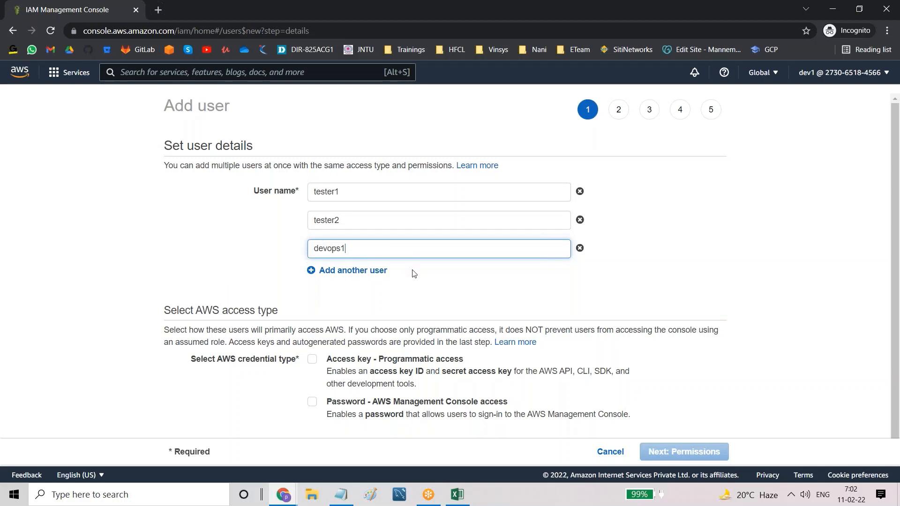
pyautogui.click(345, 272)
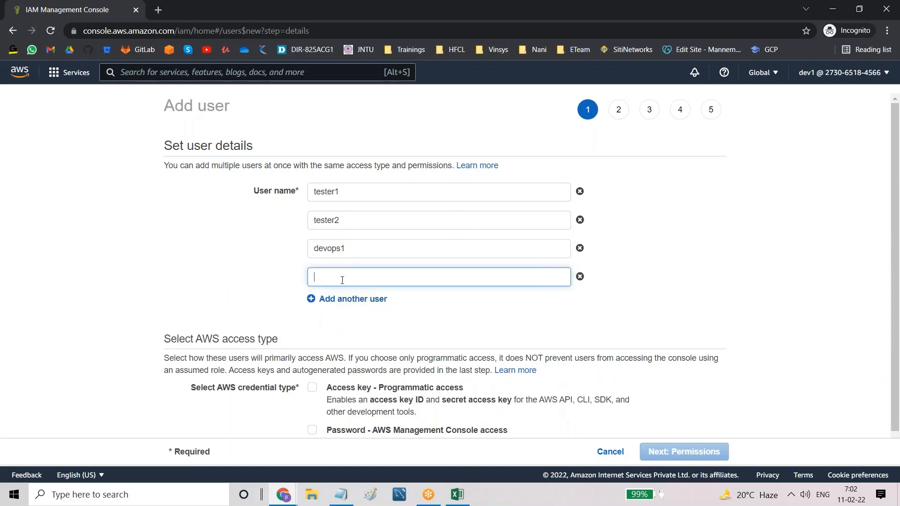
pyautogui.click(341, 299)
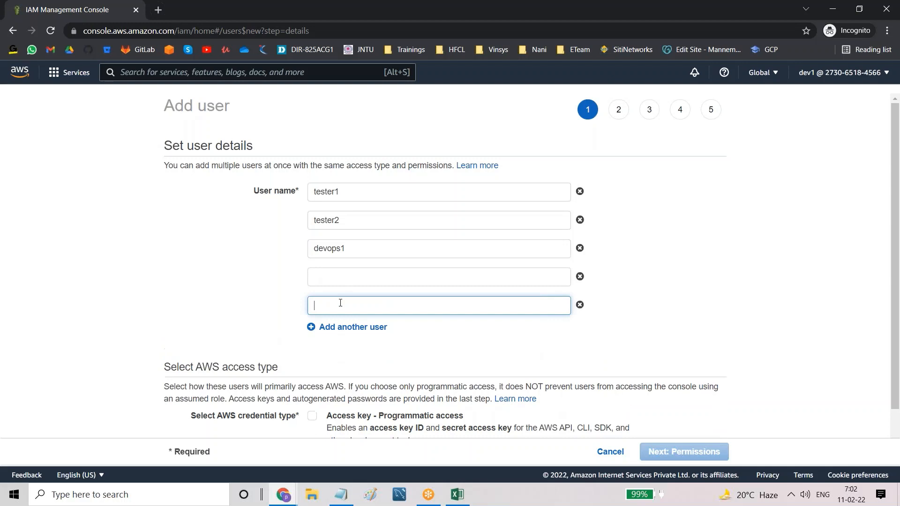
pyautogui.click(341, 328)
pyautogui.click(580, 334)
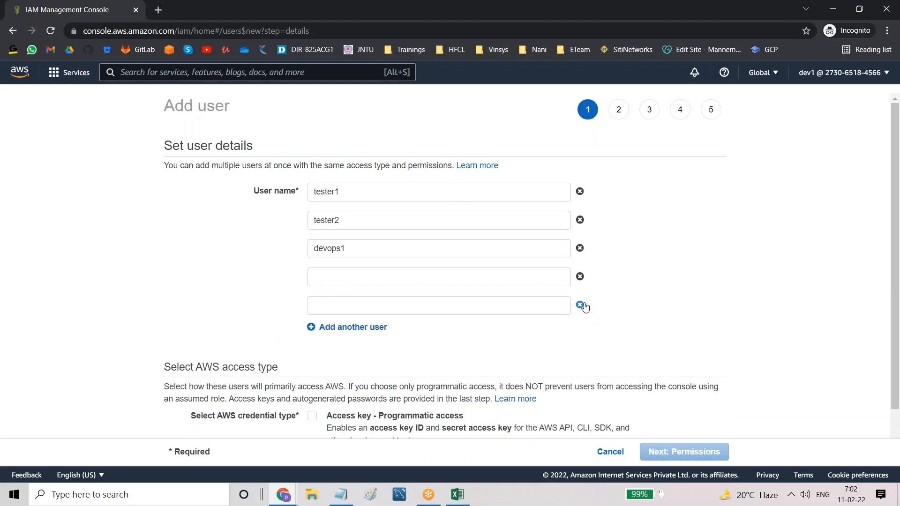
pyautogui.click(580, 305)
pyautogui.click(580, 277)
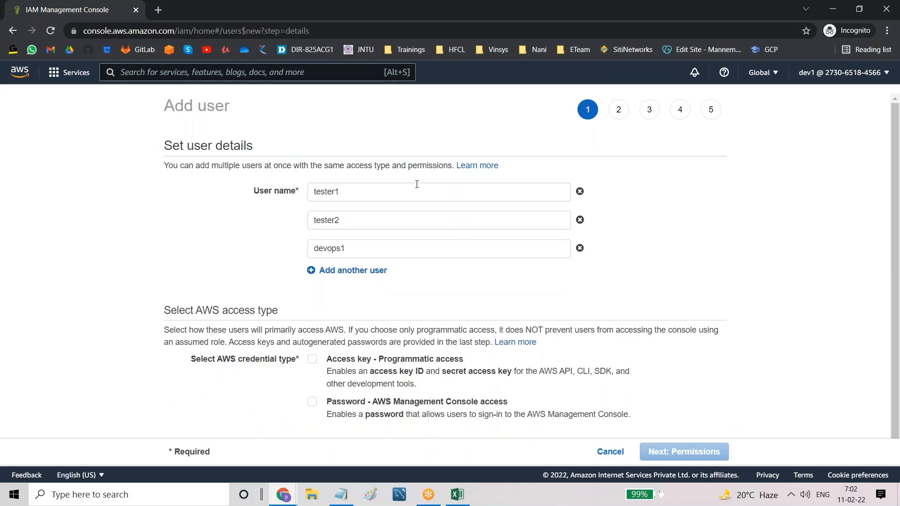
pyautogui.scroll(-1, 374, 319)
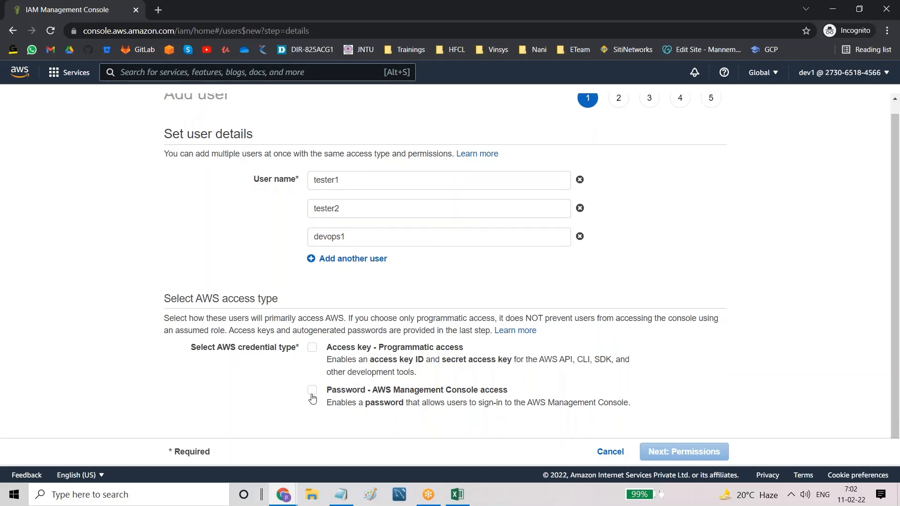
# Step: Enable both console password access and programmatic access keys for the new users
pyautogui.click(312, 392)
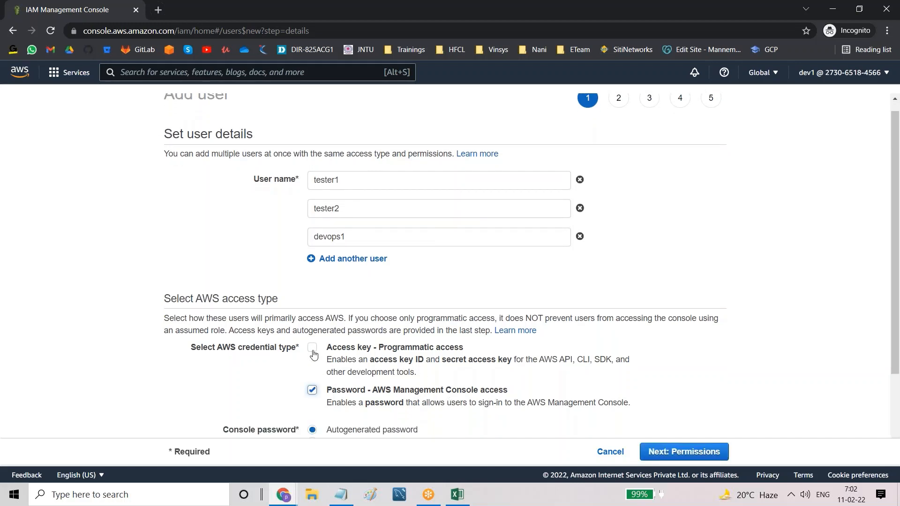
pyautogui.scroll(-2, 311, 244)
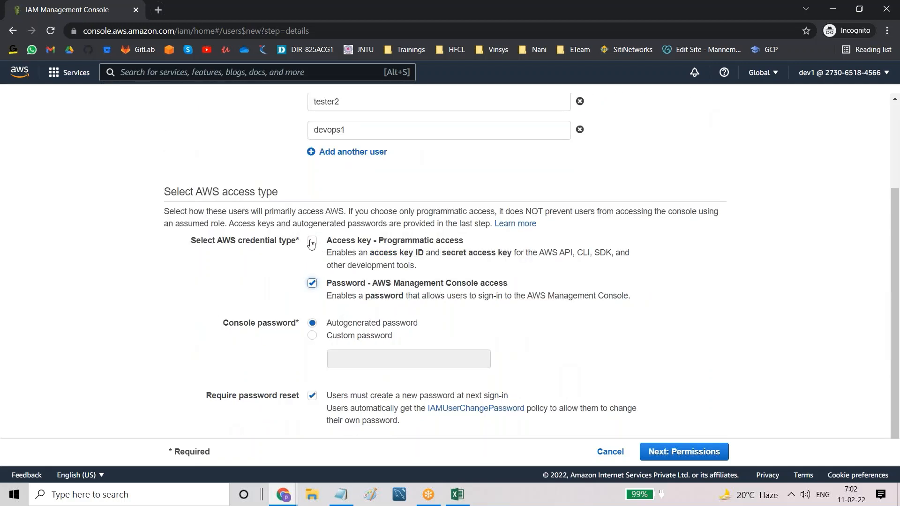
pyautogui.click(312, 241)
pyautogui.moveTo(443, 285); pyautogui.dragTo(490, 288)
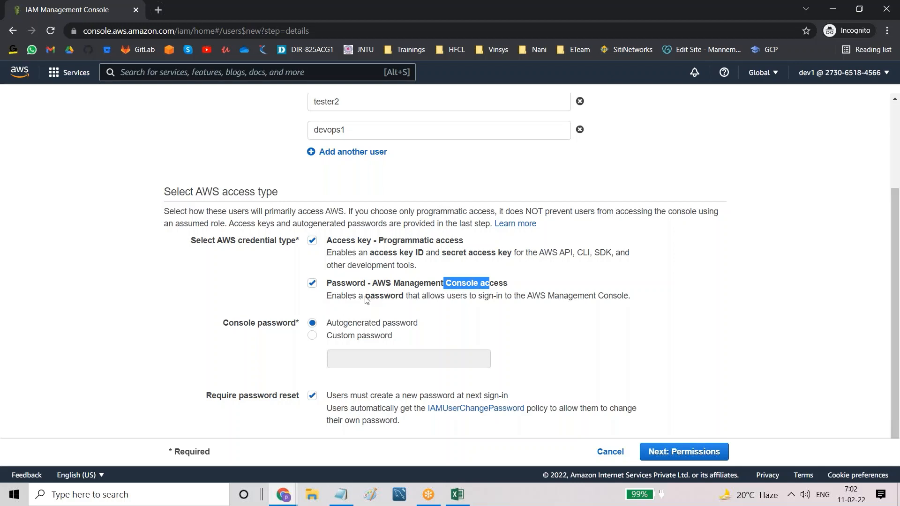
pyautogui.moveTo(366, 300); pyautogui.dragTo(402, 301)
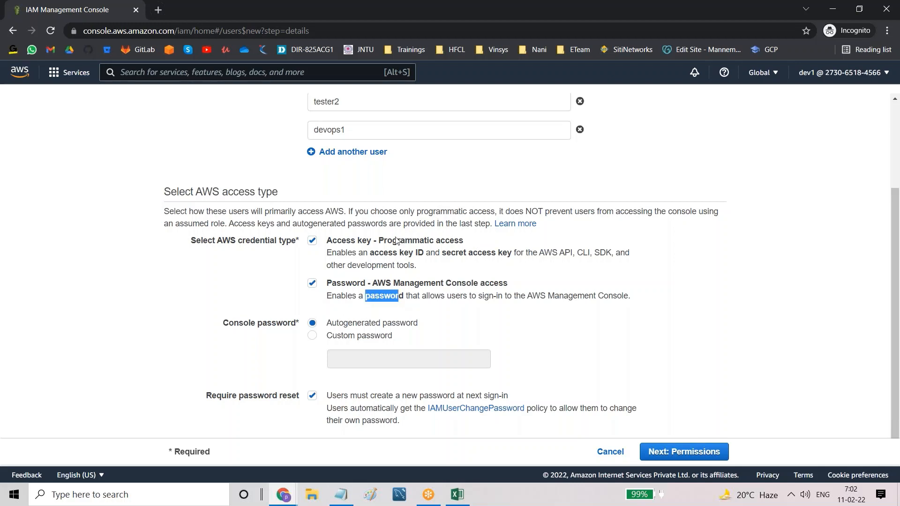
pyautogui.moveTo(379, 242); pyautogui.dragTo(467, 244)
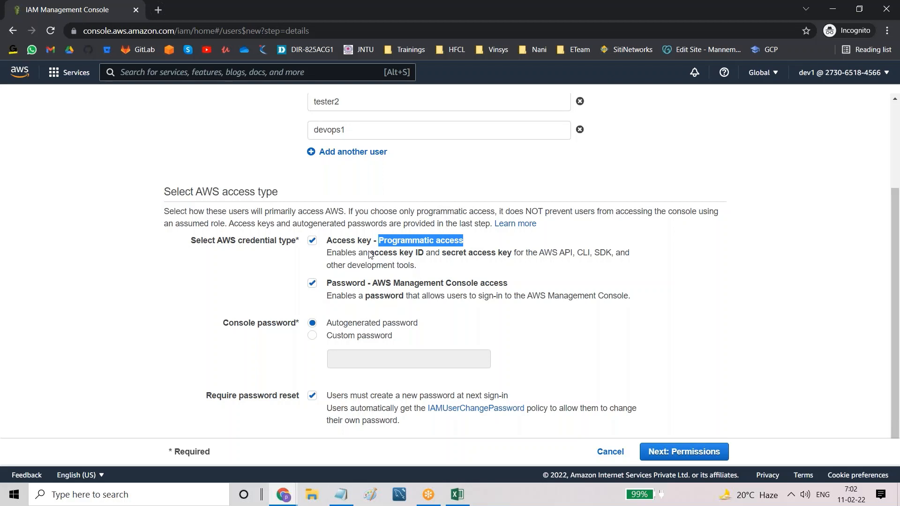
pyautogui.moveTo(369, 253); pyautogui.dragTo(424, 259)
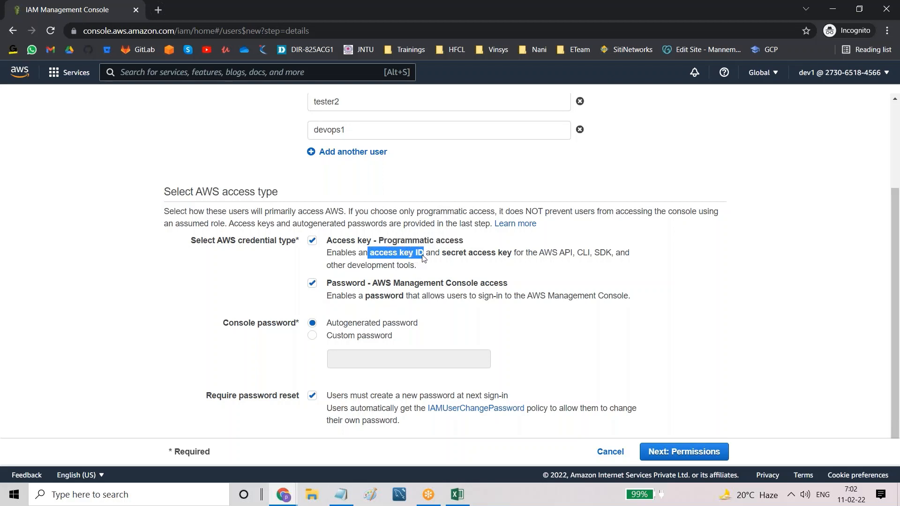
pyautogui.click(445, 255)
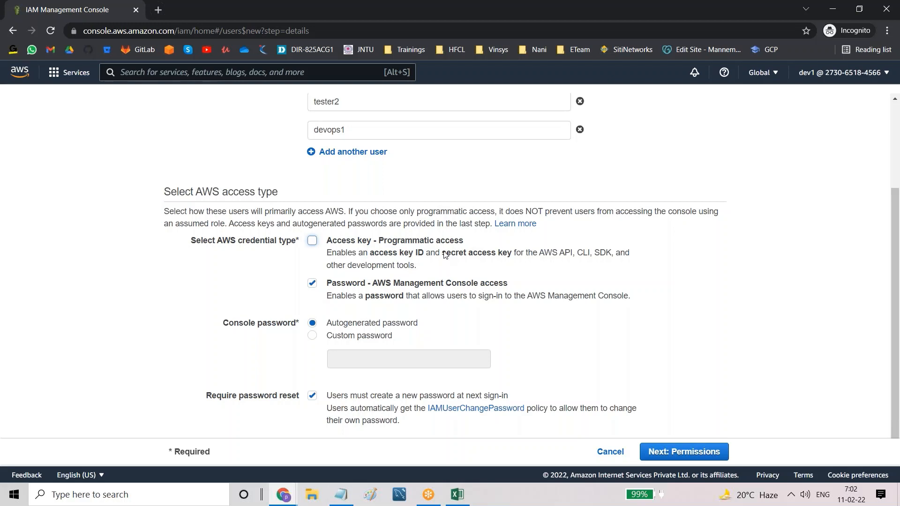
pyautogui.moveTo(445, 254); pyautogui.dragTo(508, 258)
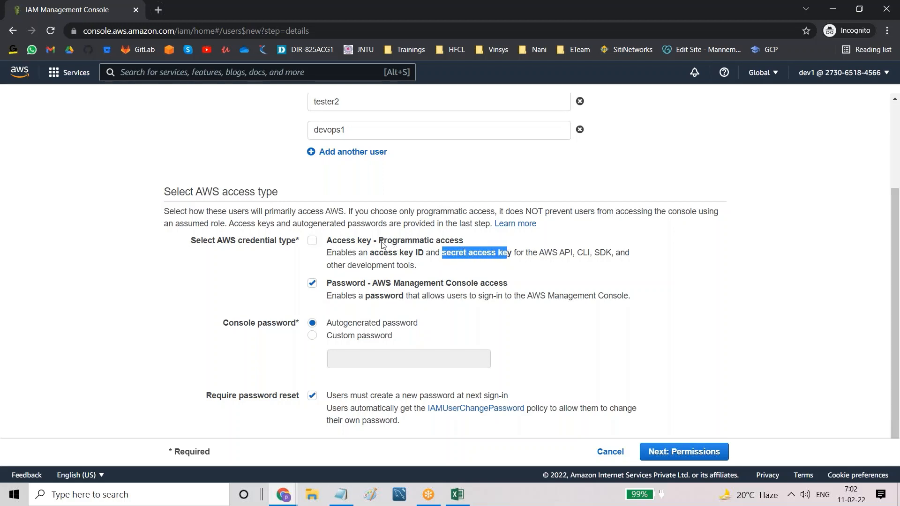
pyautogui.moveTo(379, 242); pyautogui.dragTo(458, 244)
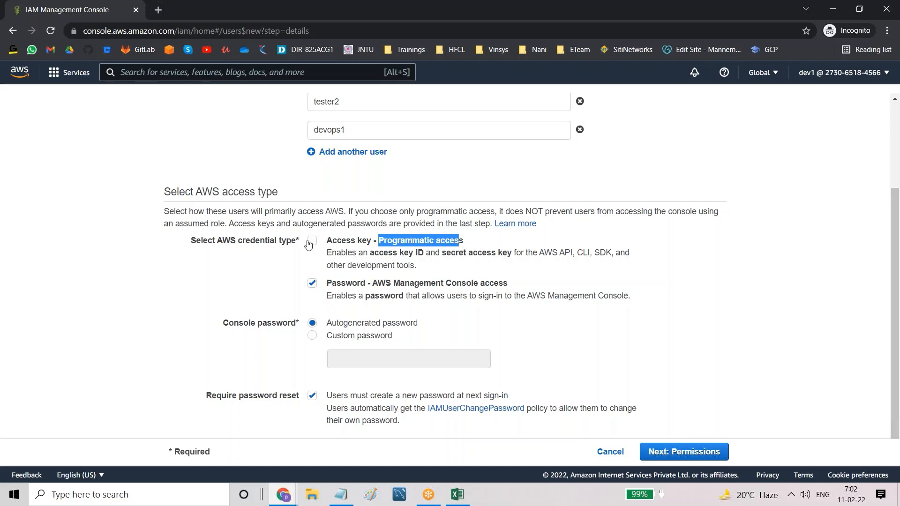
pyautogui.click(310, 242)
pyautogui.moveTo(328, 324); pyautogui.dragTo(451, 327)
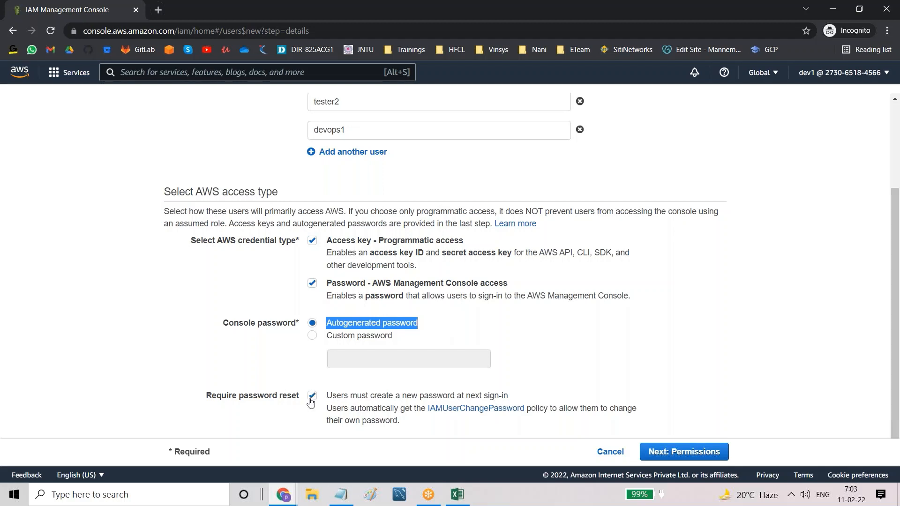
# Step: Keep autogenerated passwords with Require password reset ticked, then proceed to Set permissions
pyautogui.click(481, 322)
pyautogui.moveTo(327, 323); pyautogui.dragTo(420, 324)
pyautogui.moveTo(327, 408); pyautogui.dragTo(412, 424)
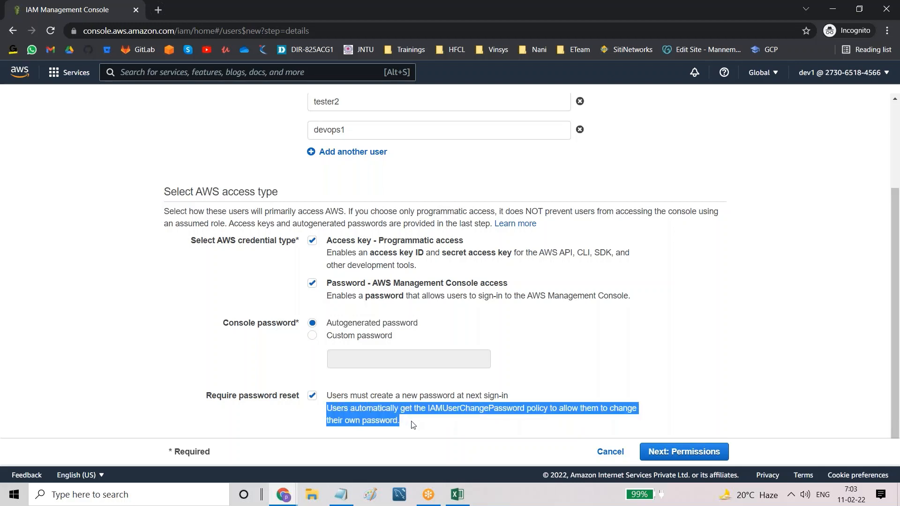
pyautogui.click(436, 423)
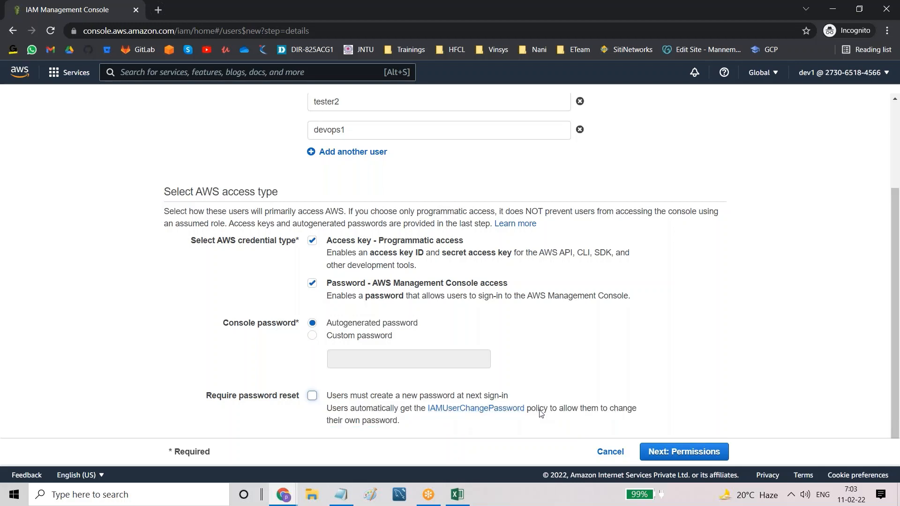
pyautogui.click(311, 396)
pyautogui.moveTo(222, 398); pyautogui.dragTo(298, 403)
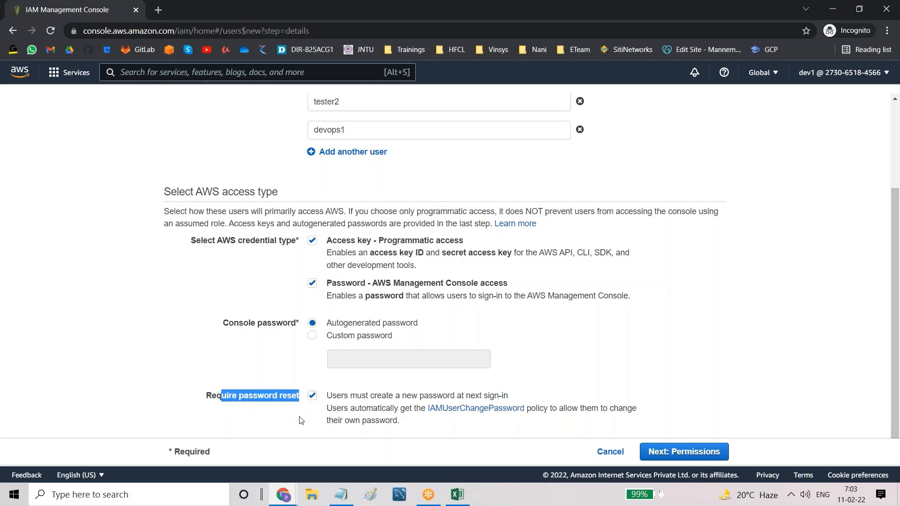
pyautogui.click(301, 421)
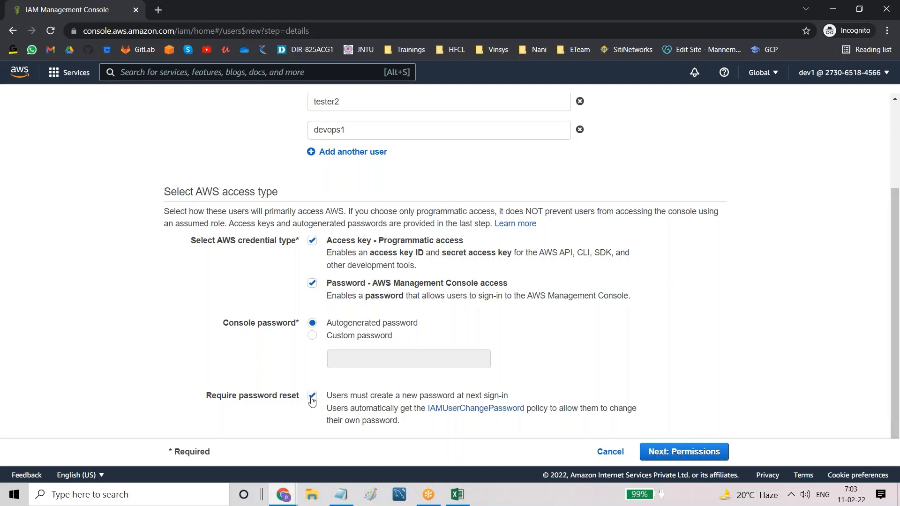
pyautogui.click(685, 451)
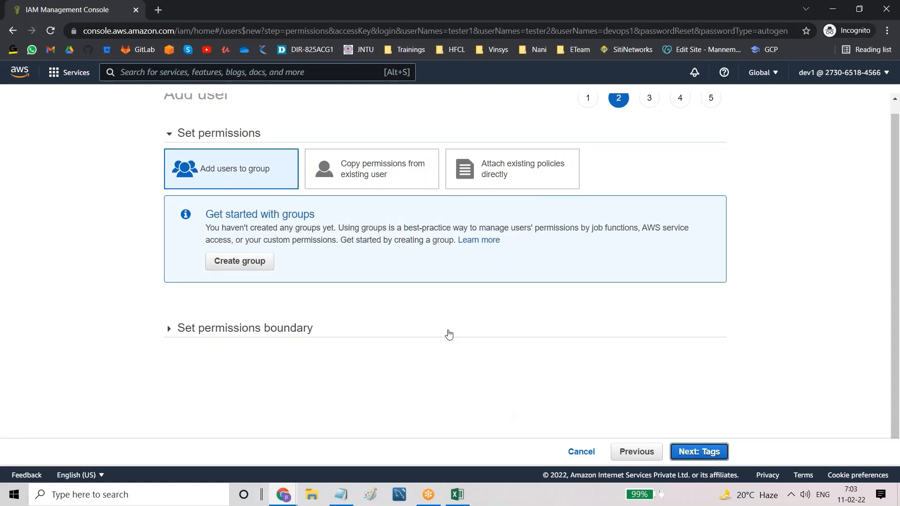
# Step: Under Attach existing policies directly, search 'iamrea' then 'iamfull', and advance past Tags to Review
pyautogui.click(505, 176)
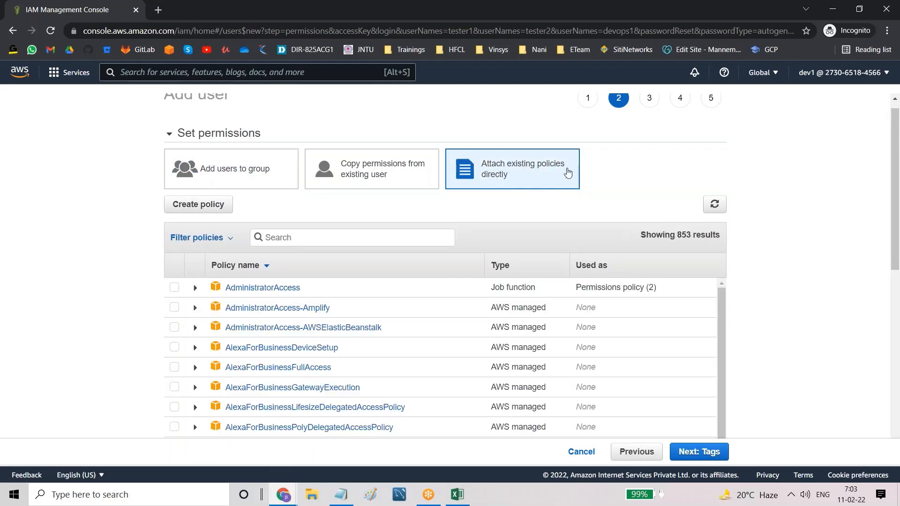
pyautogui.click(318, 234)
pyautogui.write('iamrea')
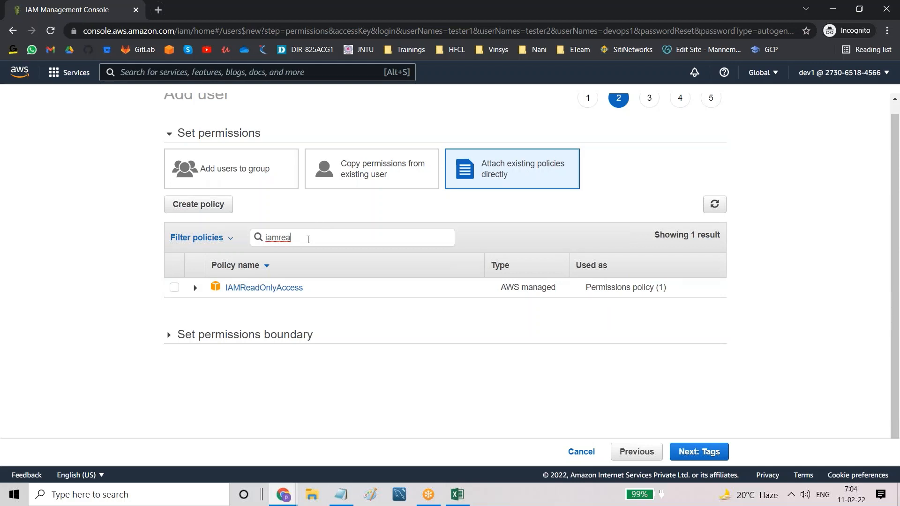
pyautogui.press('BackSpace')
pyautogui.press('BackSpace')
pyautogui.press('BackSpace')
pyautogui.write('fu')
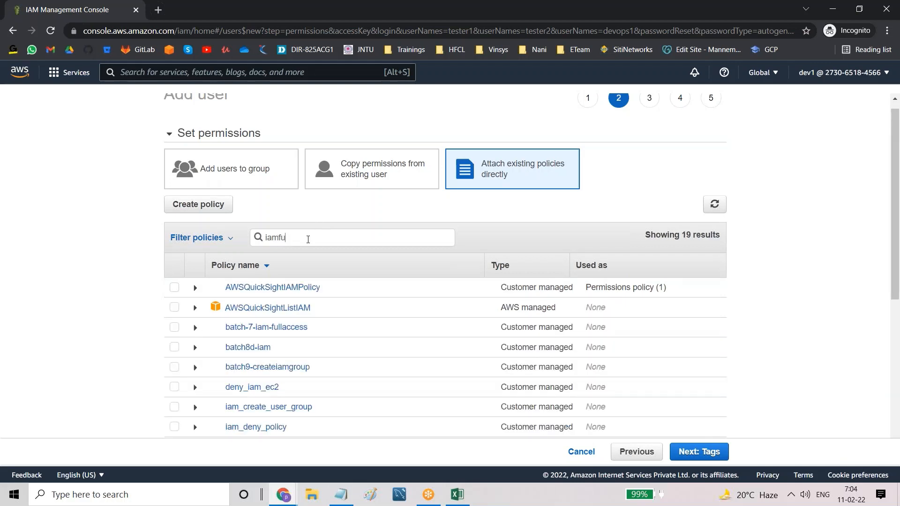
pyautogui.write('ll')
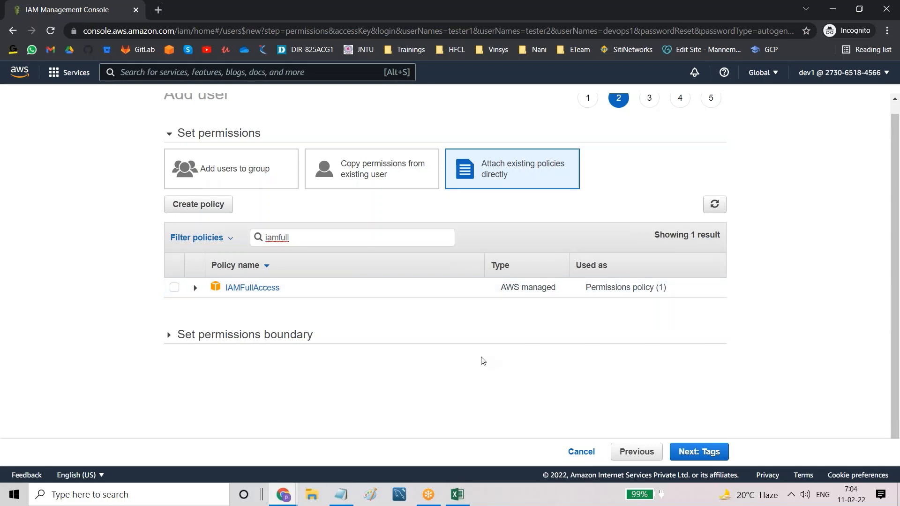
pyautogui.click(695, 457)
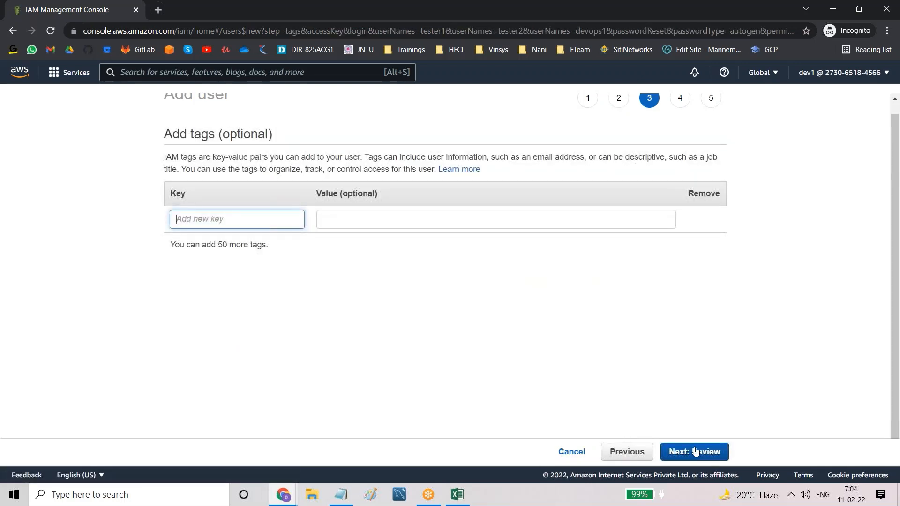
pyautogui.click(693, 451)
# Step: Create users tester1, tester2 and devops1 from the Review step
pyautogui.click(691, 451)
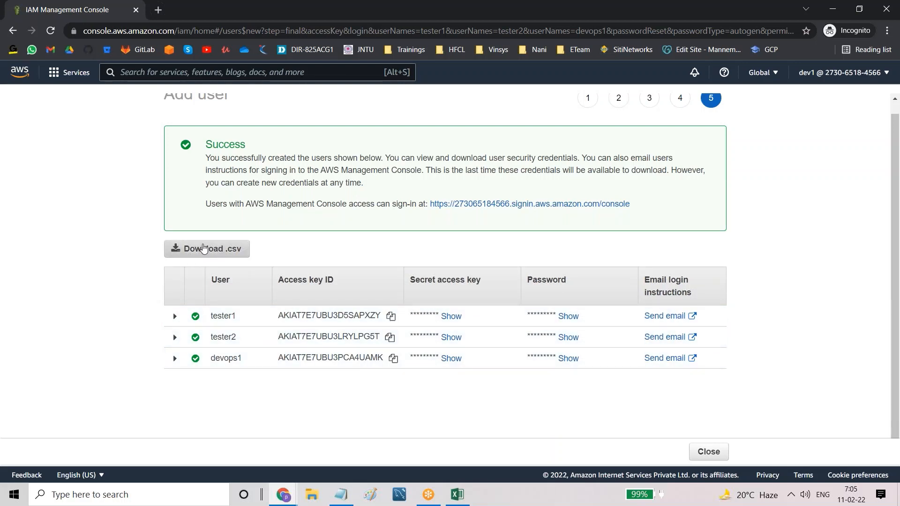
# Step: Download the new users' credentials as new_user_credentials (1).csv and open it in Excel
pyautogui.click(219, 249)
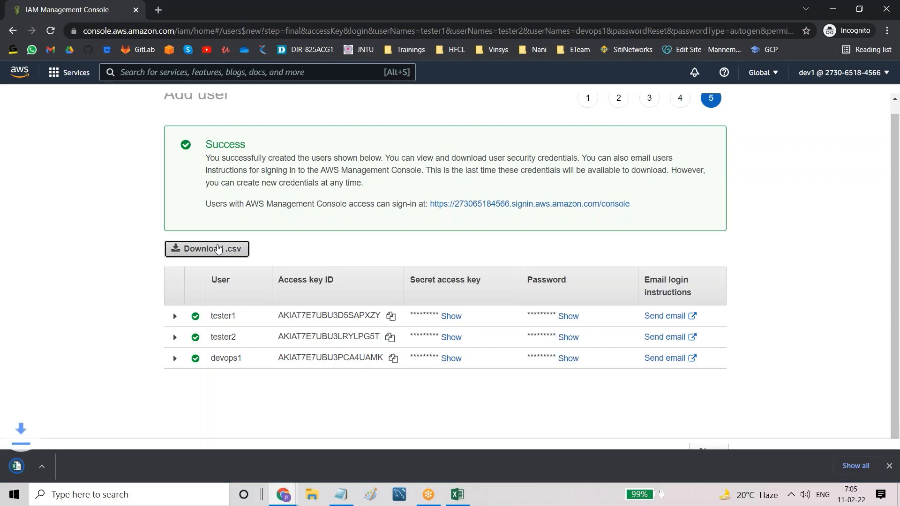
pyautogui.click(124, 469)
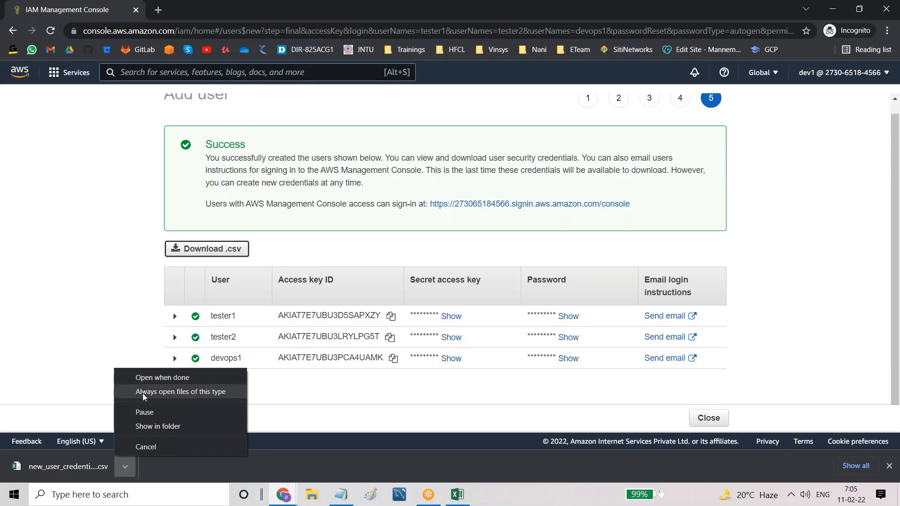
pyautogui.click(142, 377)
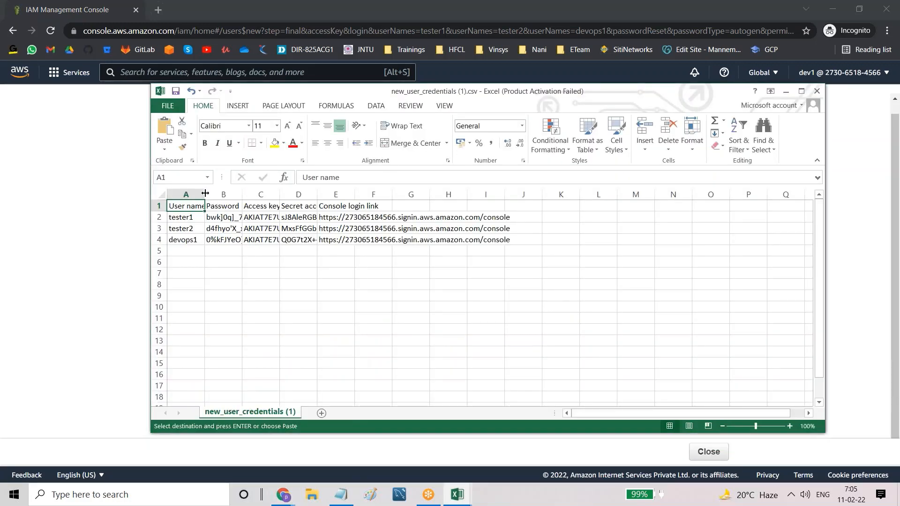
# Step: Widen column A to fit the user names and narrow column C to fit the access keys
pyautogui.moveTo(205, 194); pyautogui.dragTo(509, 193)
pyautogui.click(378, 219)
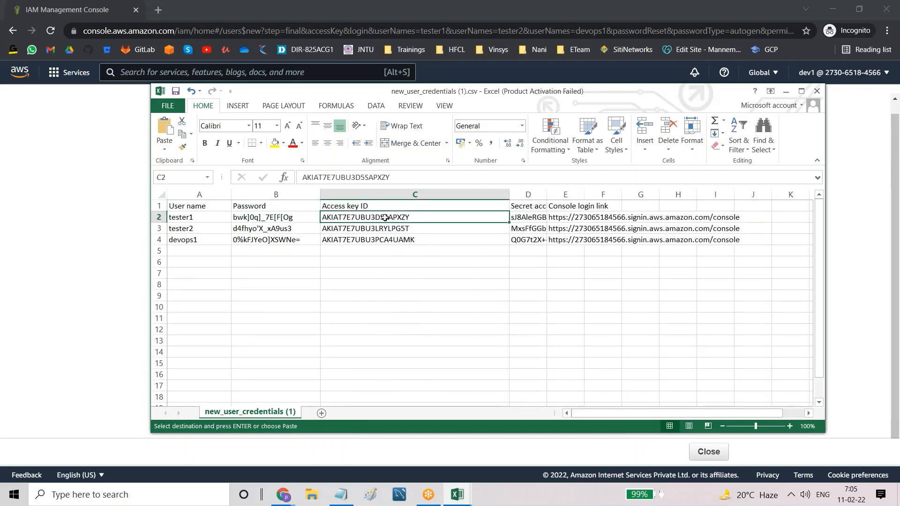
pyautogui.moveTo(508, 195); pyautogui.dragTo(635, 202)
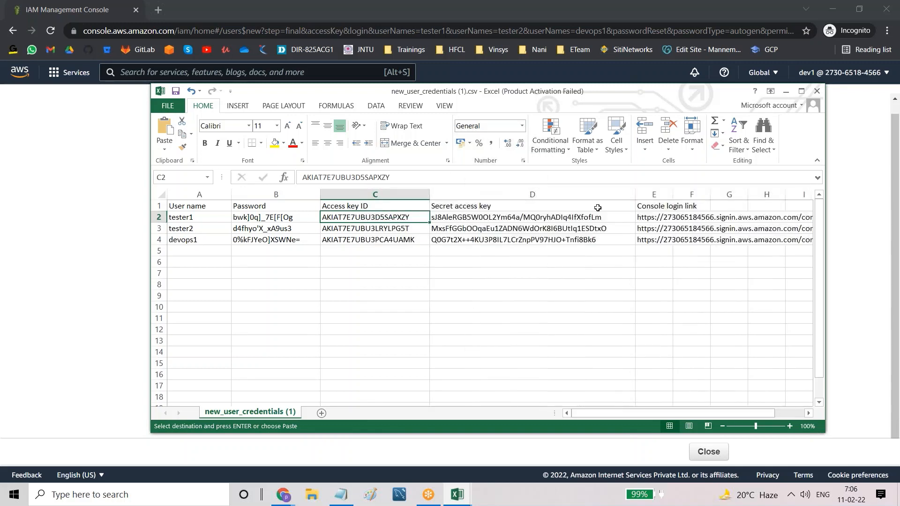
pyautogui.click(543, 219)
# Step: Compare tester1's access key ID in C2 with the secret access key in D2
pyautogui.click(395, 216)
pyautogui.click(461, 218)
pyautogui.click(177, 218)
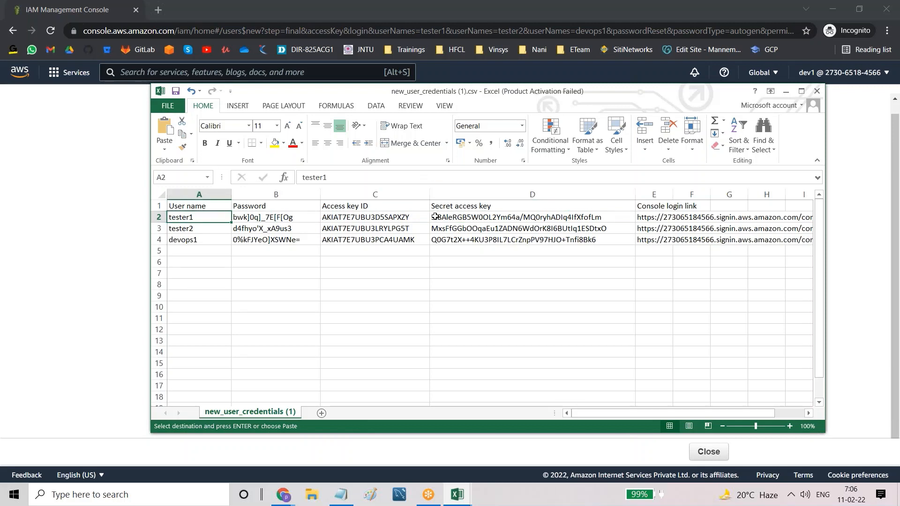
pyautogui.click(416, 216)
pyautogui.click(450, 218)
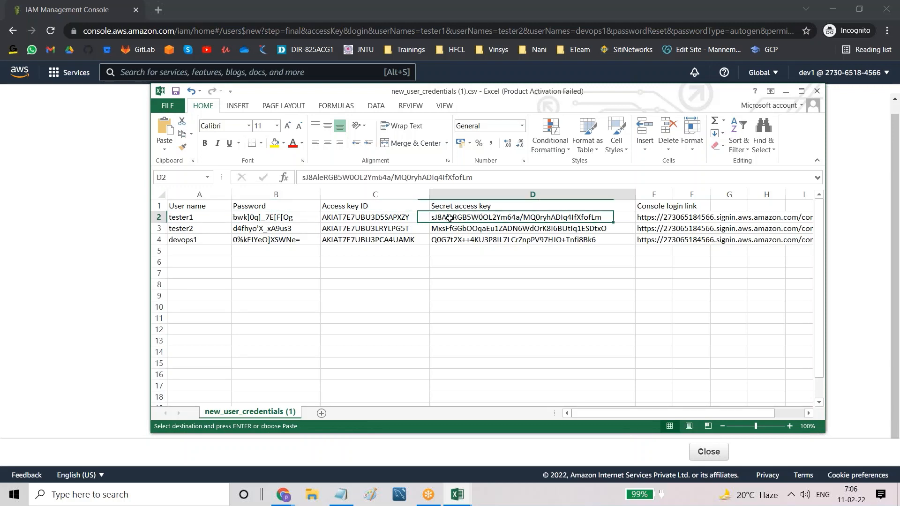
pyautogui.click(409, 218)
pyautogui.click(446, 218)
pyautogui.click(410, 220)
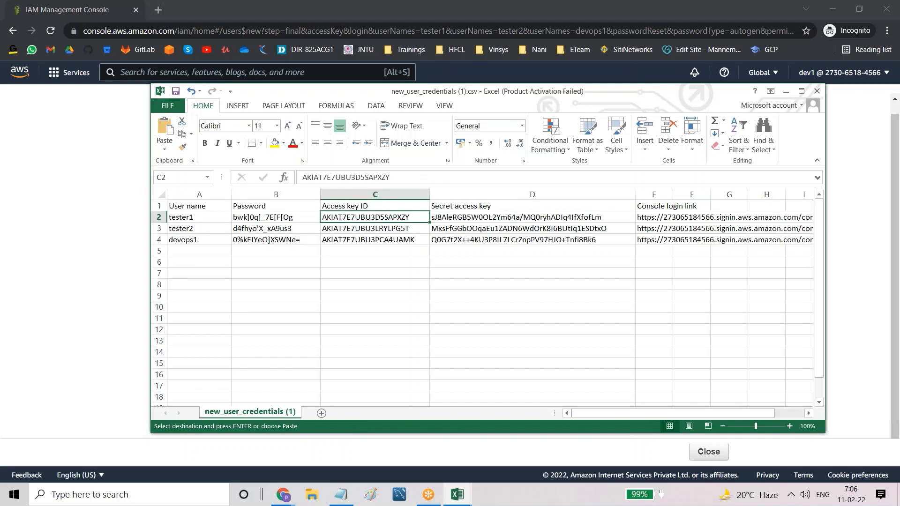
pyautogui.click(444, 219)
pyautogui.click(405, 218)
pyautogui.click(445, 219)
pyautogui.click(401, 218)
# Step: Review tester1's user name in A2 against its password in B2
pyautogui.click(203, 218)
pyautogui.click(239, 218)
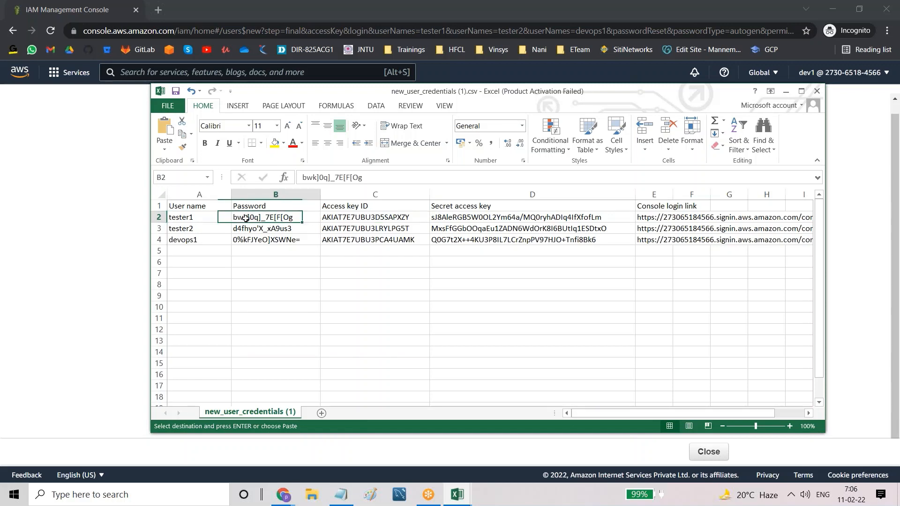
pyautogui.click(201, 218)
pyautogui.click(259, 217)
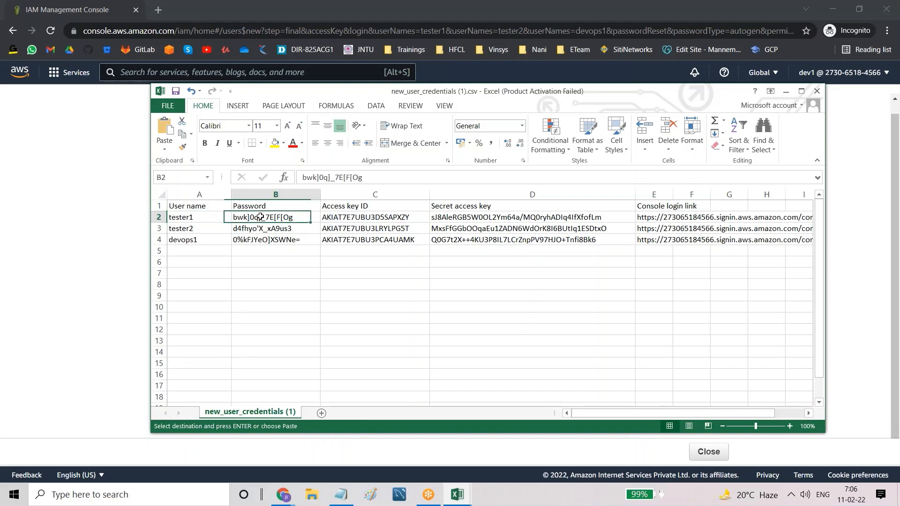
pyautogui.click(217, 217)
pyautogui.click(249, 219)
pyautogui.click(204, 229)
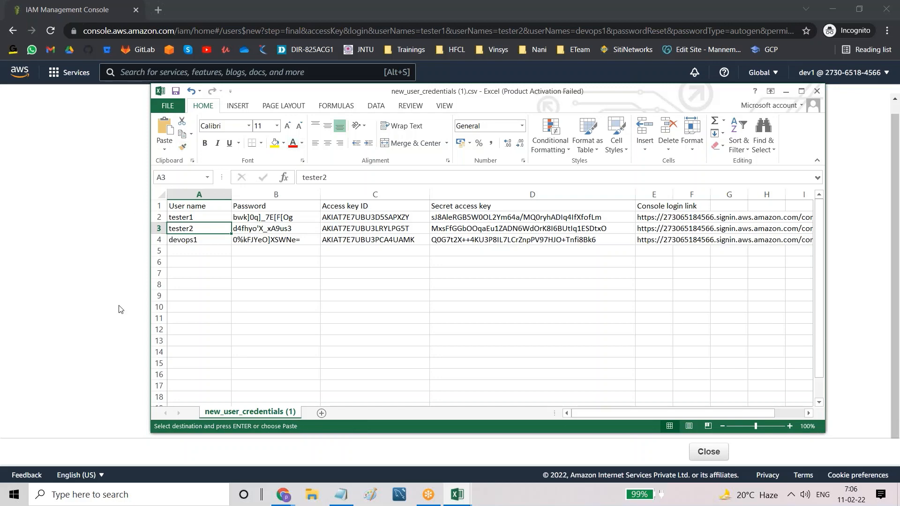
# Step: Glance at the AWS success page, then bring the credentials spreadsheet back to the front
pyautogui.click(97, 309)
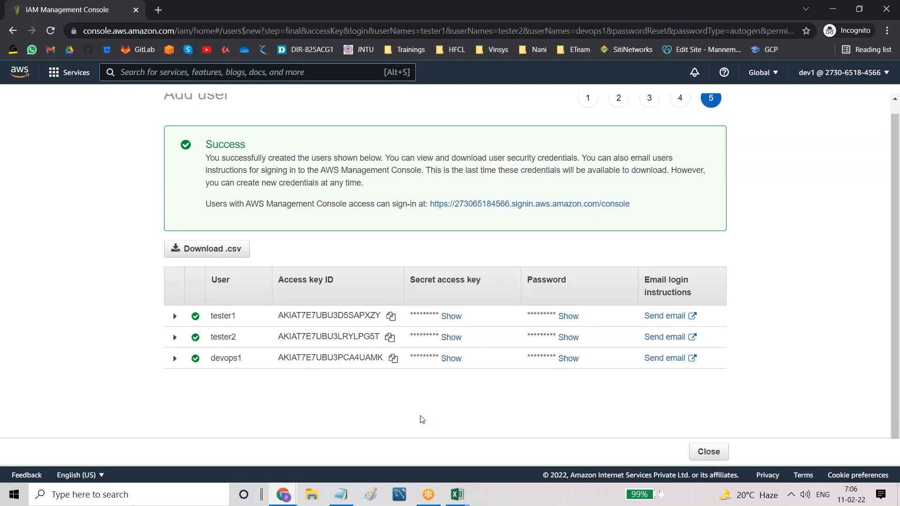
pyautogui.click(457, 494)
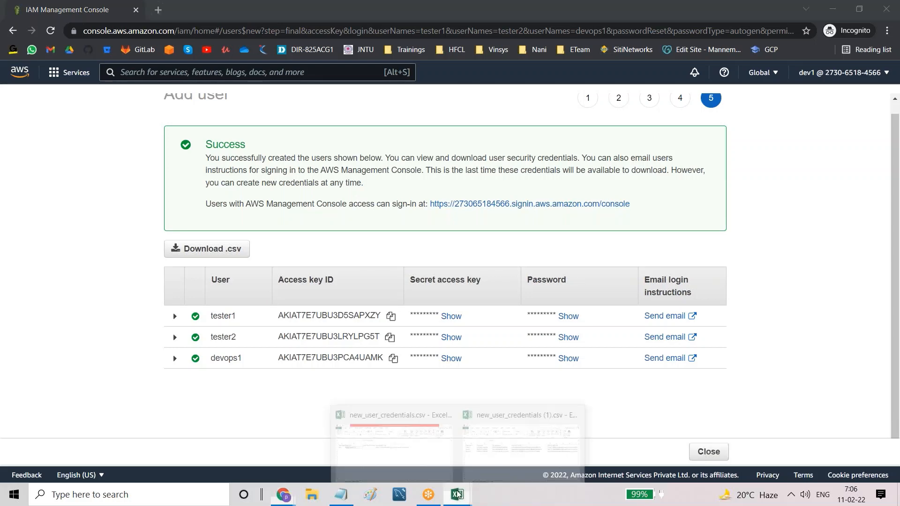
pyautogui.click(516, 458)
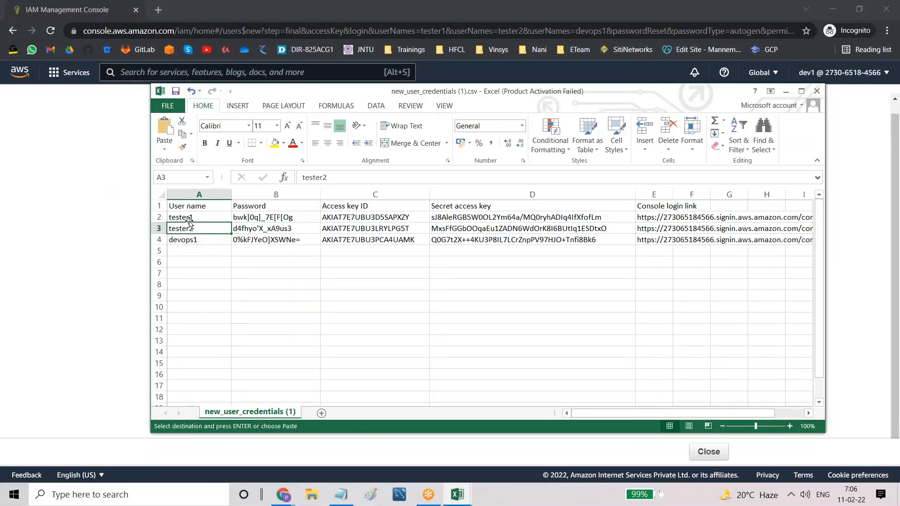
# Step: Go through the users from tester1 to devops1 and select tester1's full credentials row
pyautogui.click(172, 219)
pyautogui.click(182, 230)
pyautogui.click(183, 241)
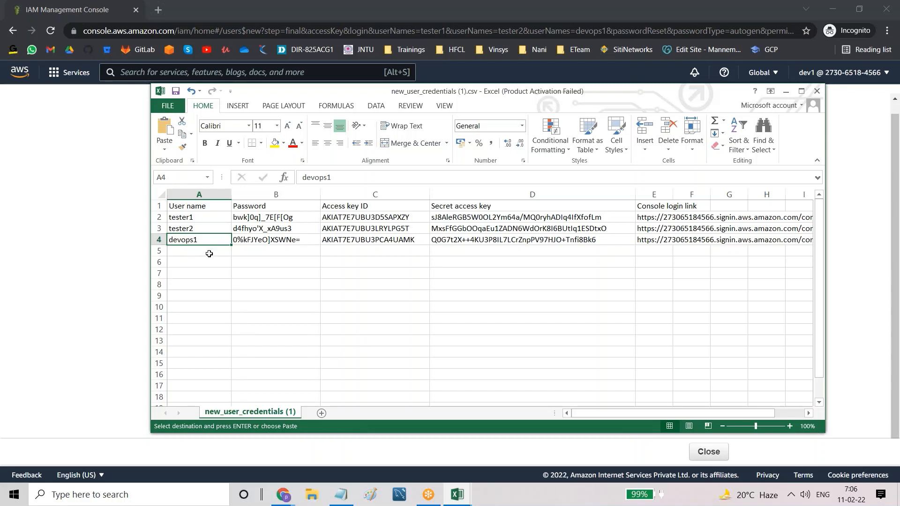
pyautogui.click(187, 218)
pyautogui.click(244, 218)
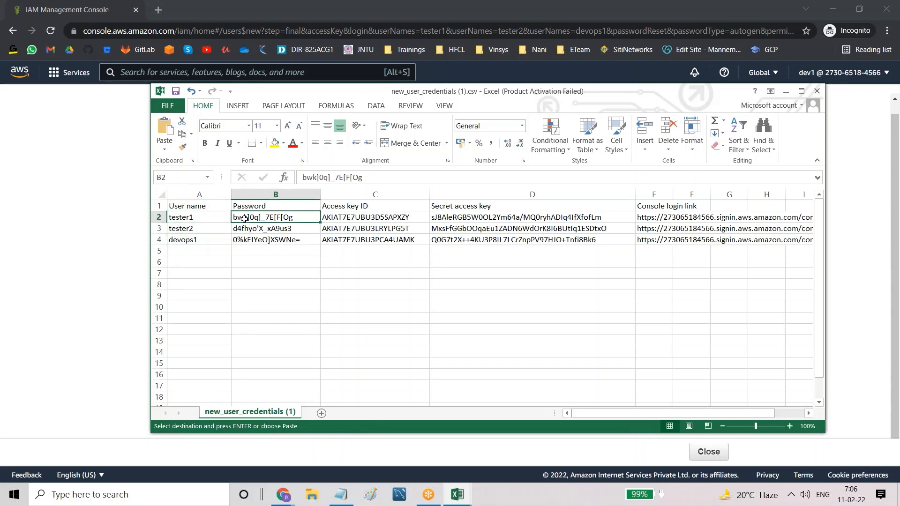
pyautogui.click(191, 219)
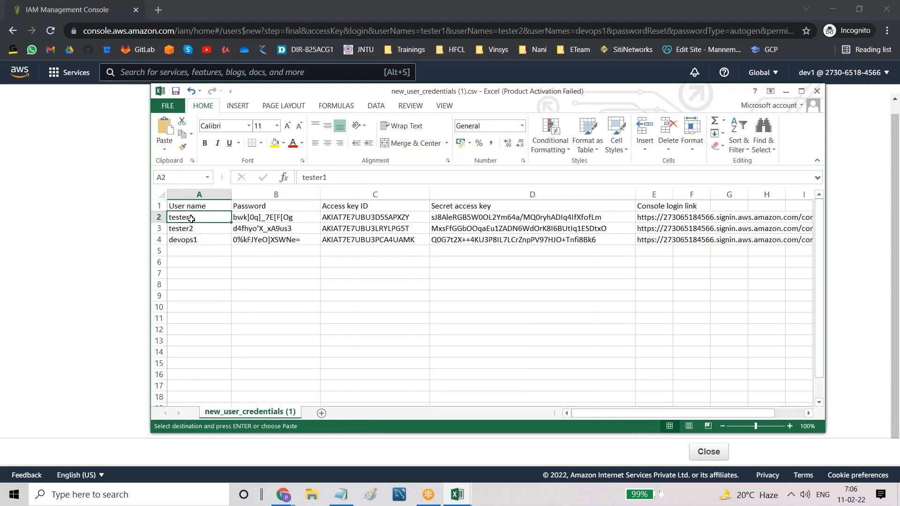
pyautogui.hotkey('shift', 'Right')
pyautogui.hotkey('shift', 'Right')
pyautogui.hotkey('shift', 'Right')
pyautogui.hotkey('shift', 'Right')
pyautogui.hotkey('shift', 'Right')
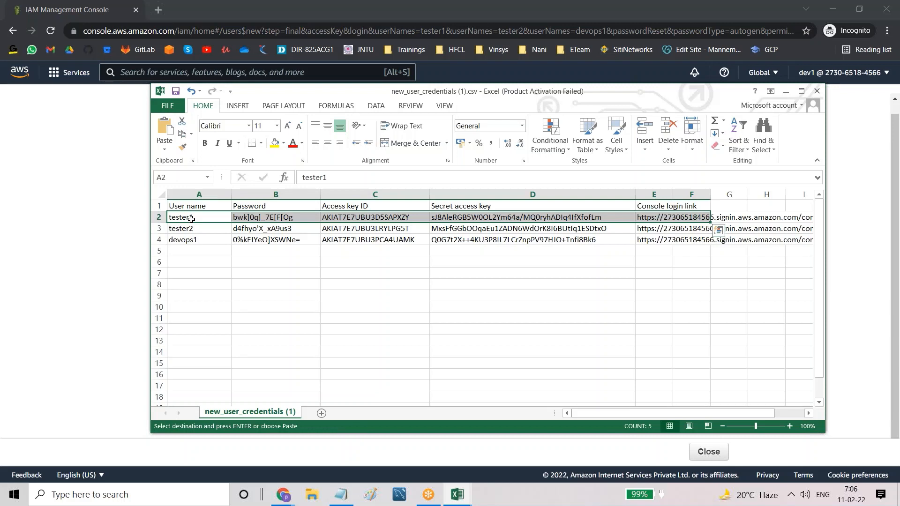
pyautogui.click(219, 280)
# Step: Select tester2's details including the console login link, then return to the AWS success page
pyautogui.click(197, 228)
pyautogui.hotkey('shift', 'Right')
pyautogui.hotkey('shift', 'Right')
pyautogui.hotkey('shift', 'Right')
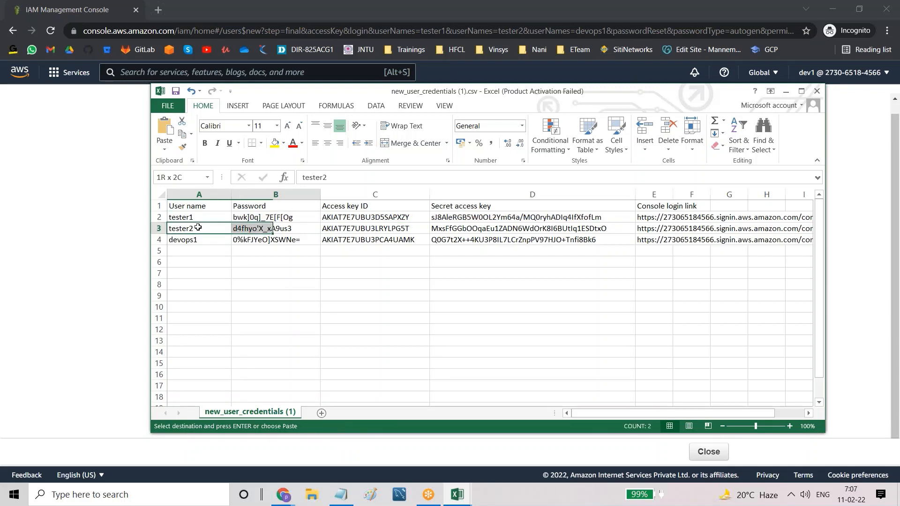
pyautogui.hotkey('shift', 'Right')
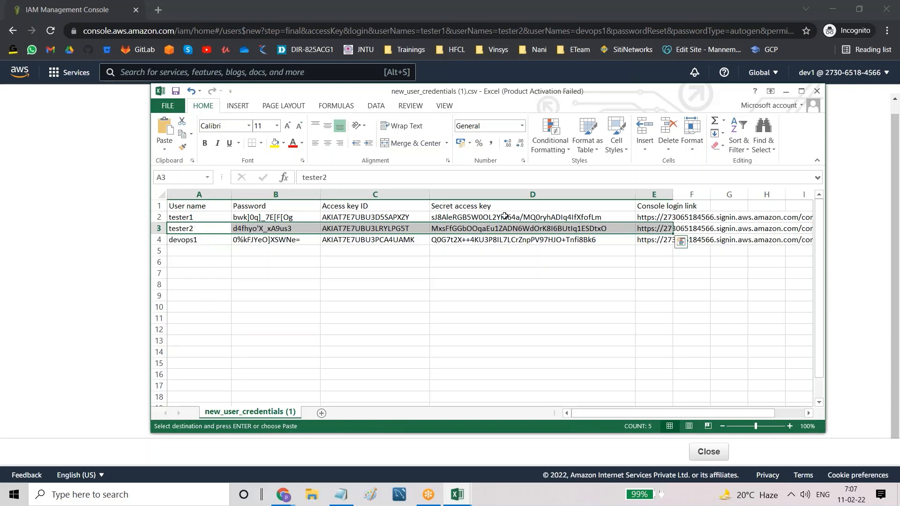
pyautogui.click(219, 317)
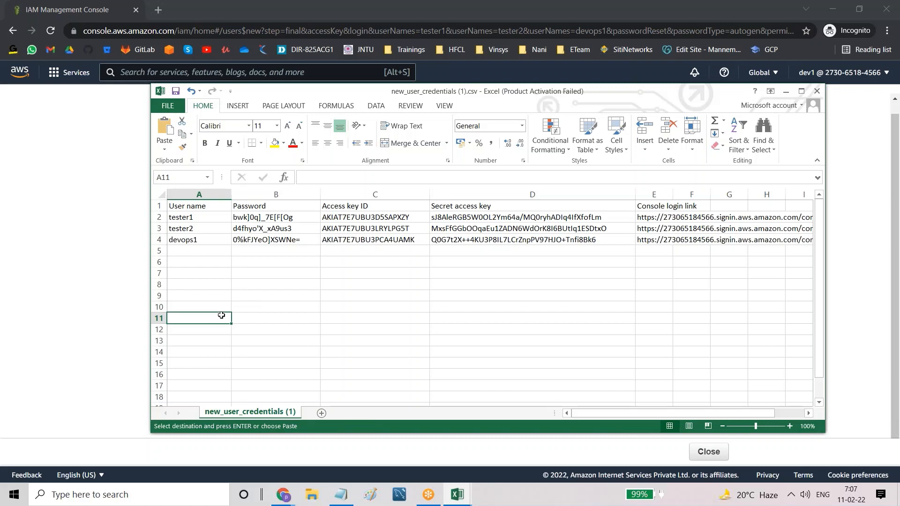
pyautogui.click(192, 228)
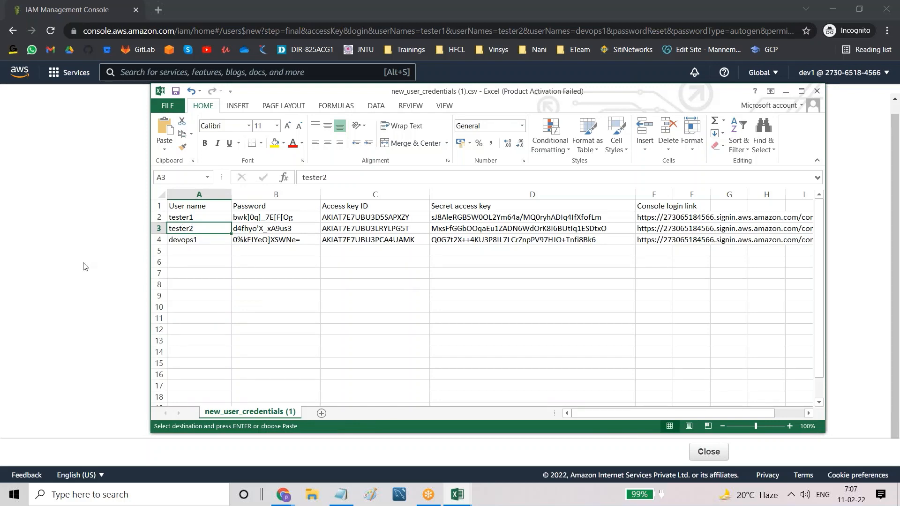
pyautogui.click(63, 275)
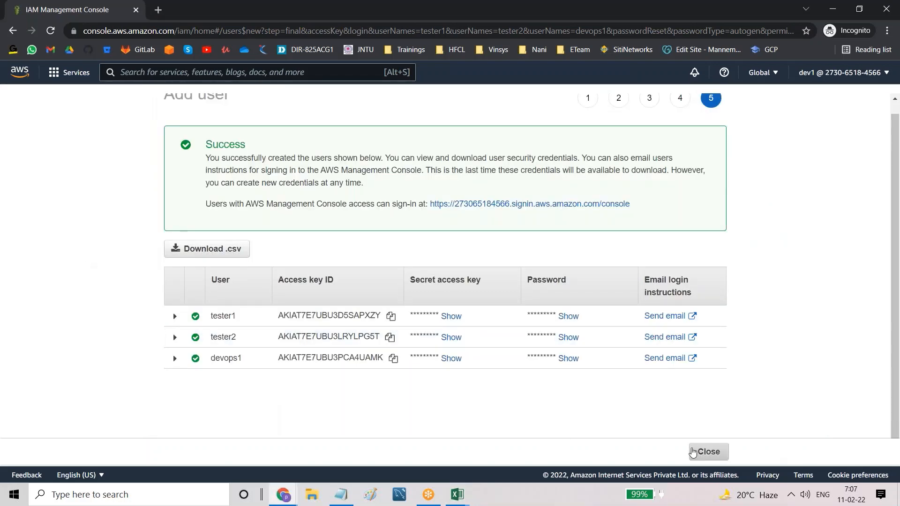
# Step: Close the add-user wizard and go to the IAM Users list in the other console window
pyautogui.click(693, 451)
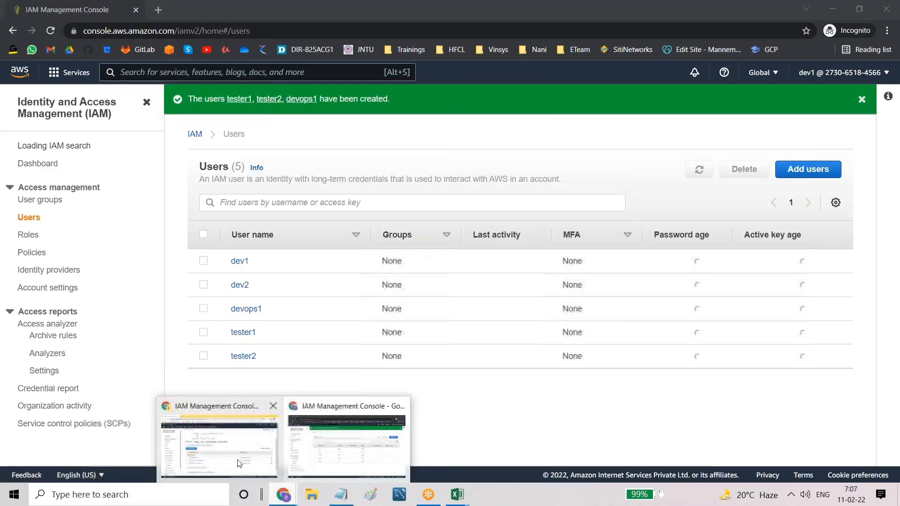
pyautogui.click(263, 473)
pyautogui.scroll(3, 178, 156)
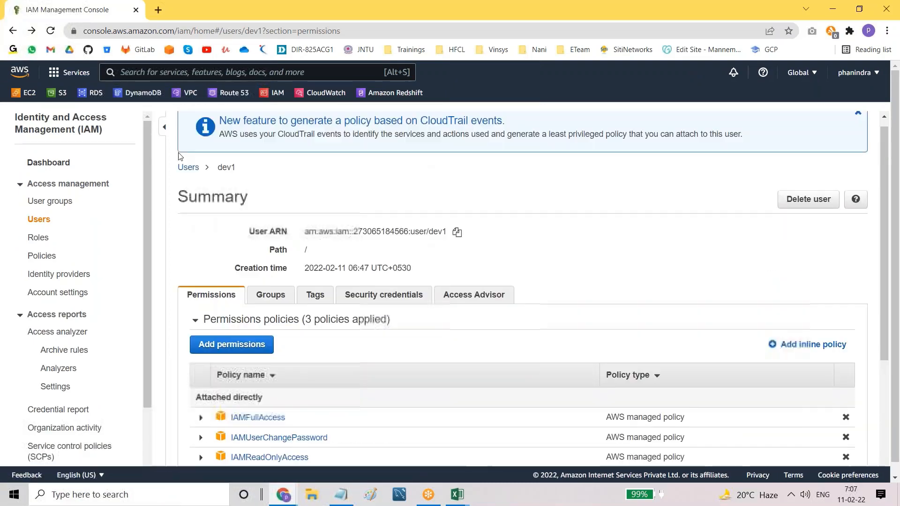
pyautogui.click(184, 178)
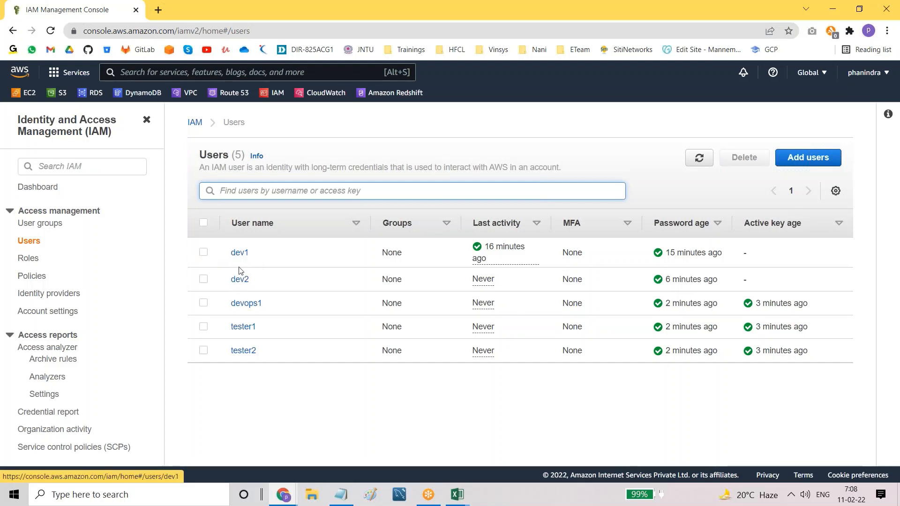
pyautogui.click(240, 281)
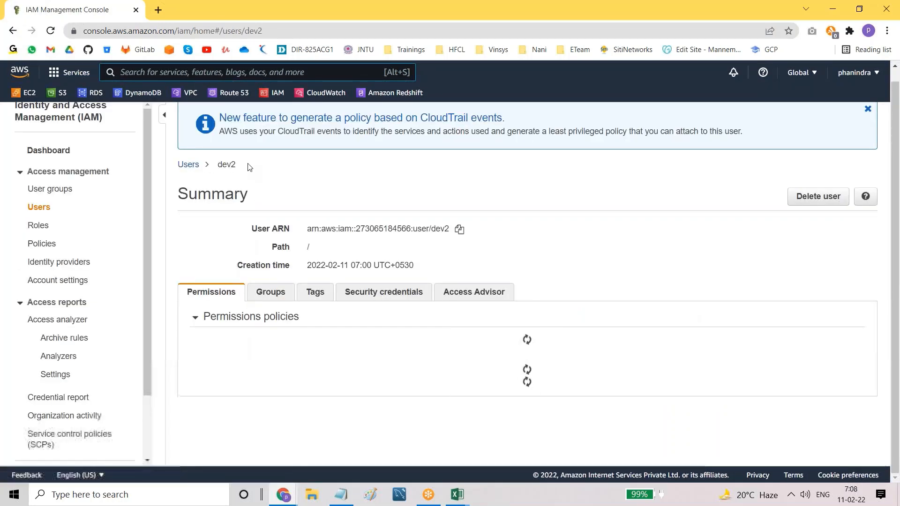
pyautogui.doubleClick(224, 164)
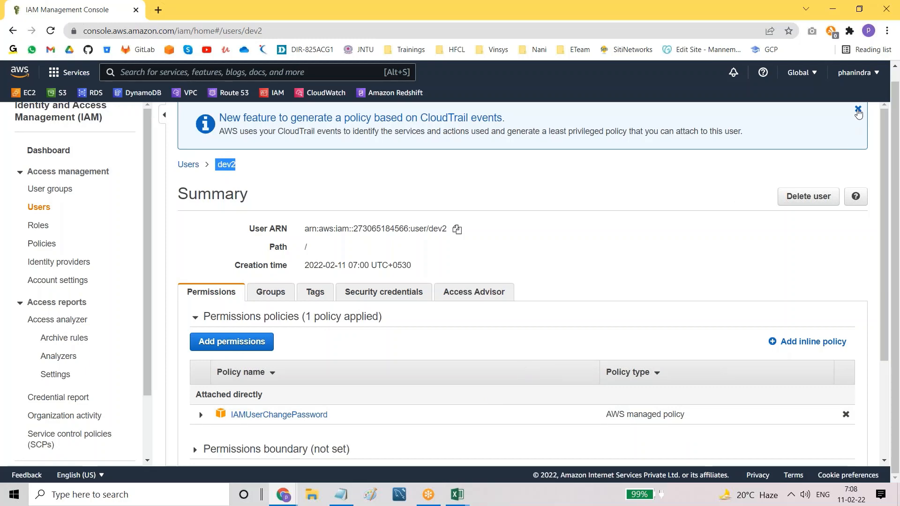
pyautogui.click(857, 109)
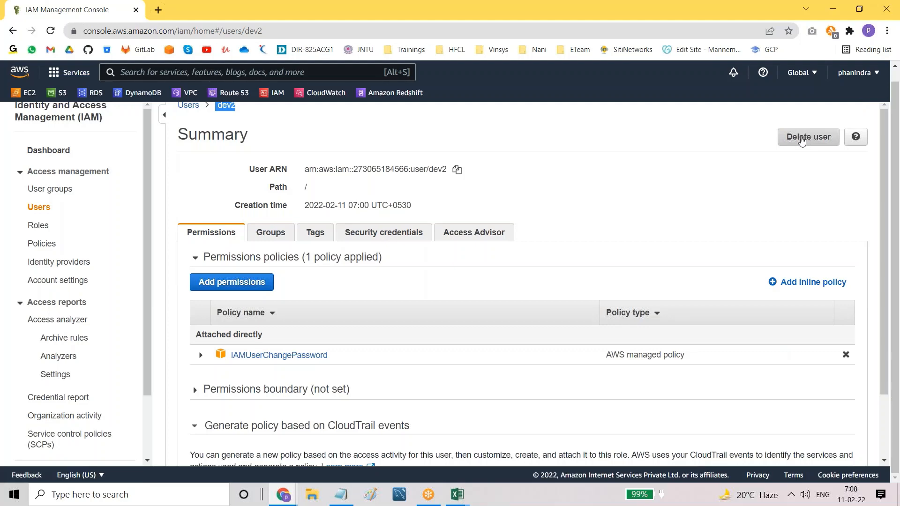
pyautogui.scroll(1, 492, 145)
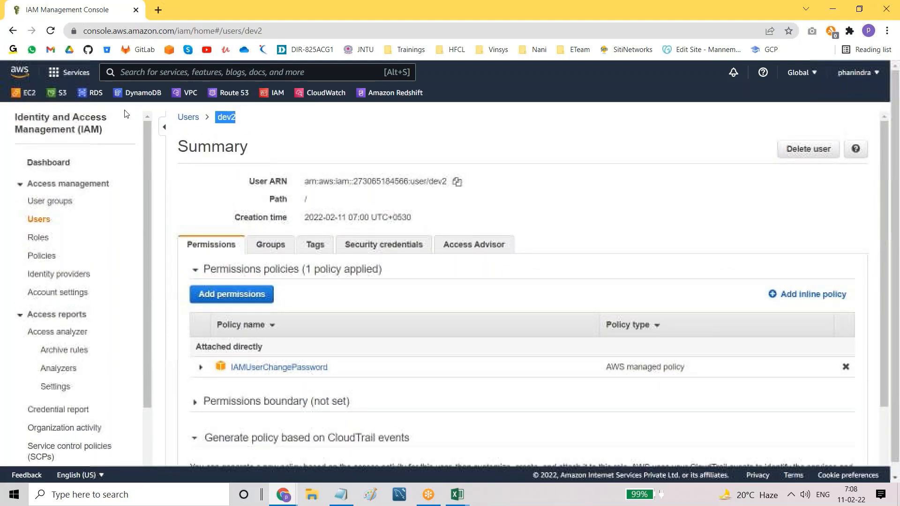
pyautogui.click(184, 118)
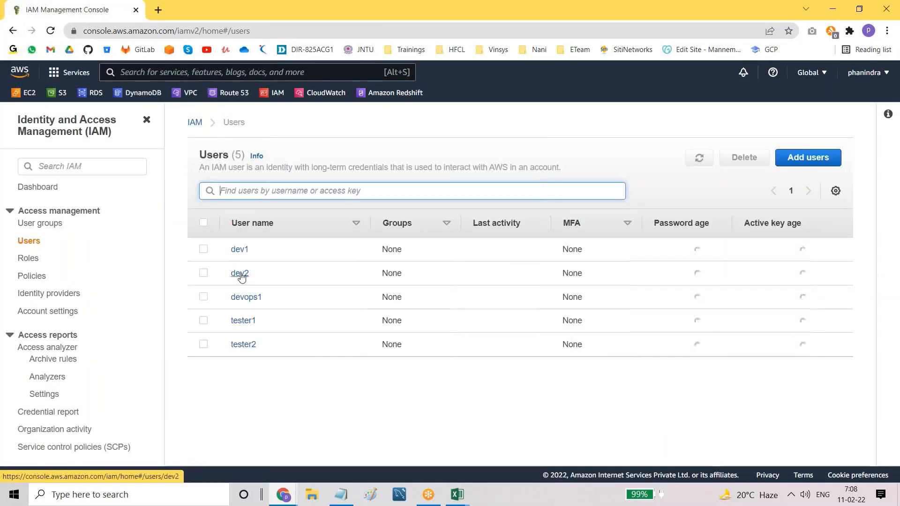
pyautogui.click(204, 274)
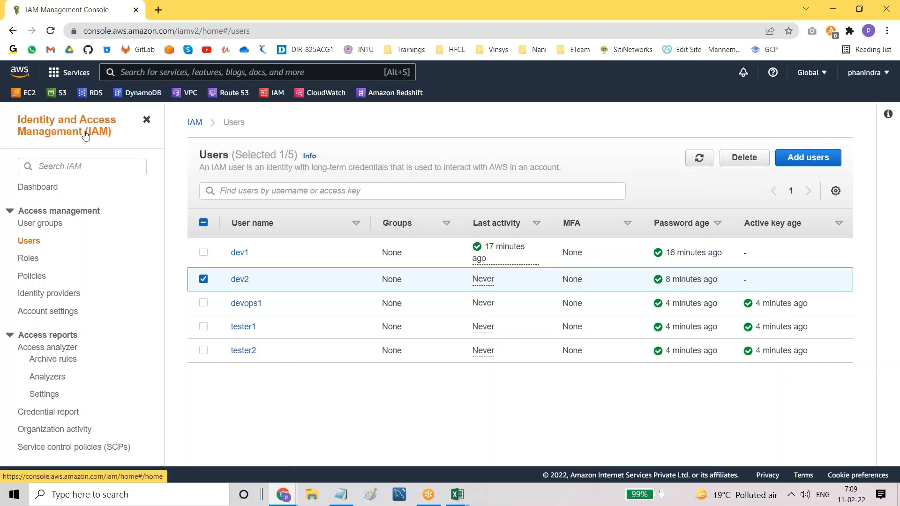
# Step: Open dev1's summary and expand its policies to show IAMFullAccess, IAMUserChangePassword and IAMReadOnlyAccess
pyautogui.click(237, 256)
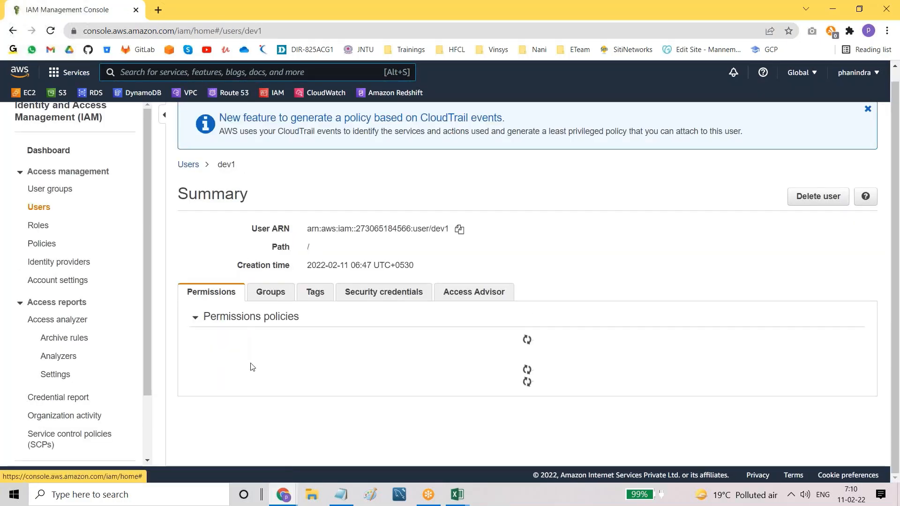
pyautogui.scroll(-1, 293, 419)
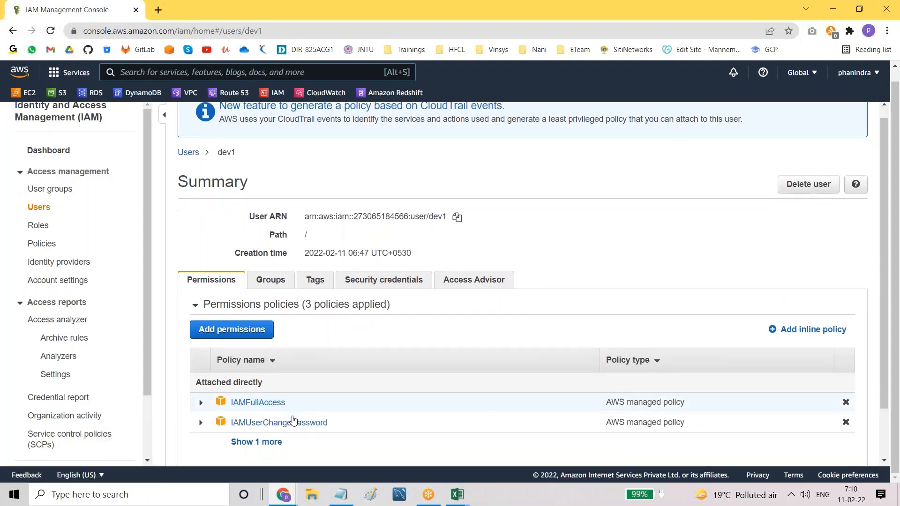
pyautogui.scroll(-1, 293, 419)
pyautogui.click(266, 383)
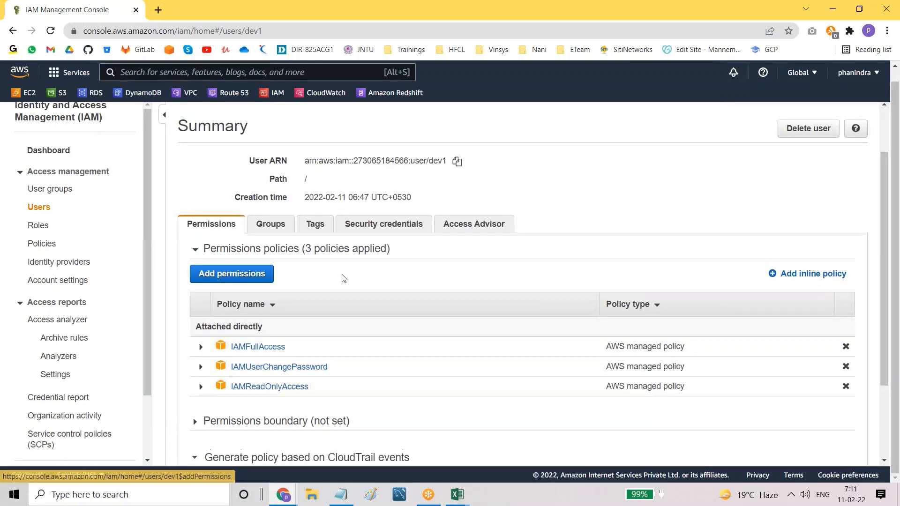
pyautogui.scroll(2, 187, 122)
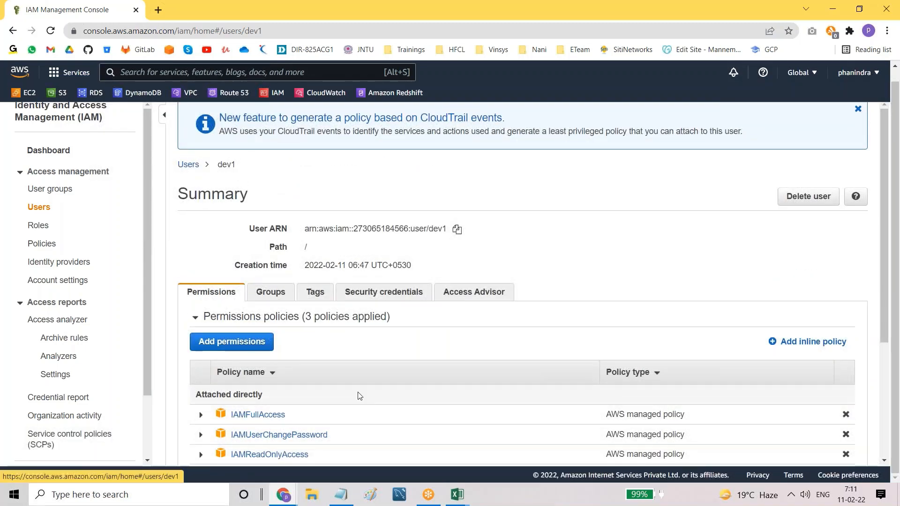
# Step: In the administrator's window, open S3 by searching 's3' in the services bar
pyautogui.moveTo(284, 496)
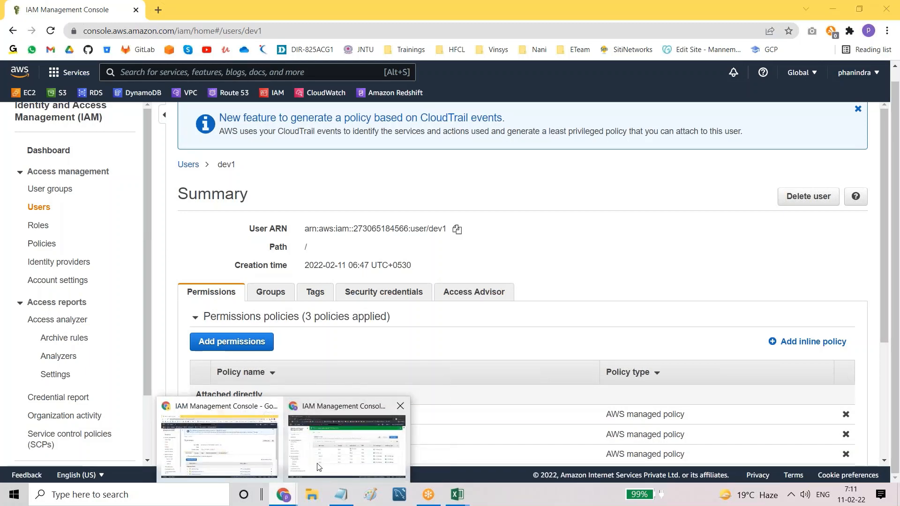
pyautogui.click(296, 464)
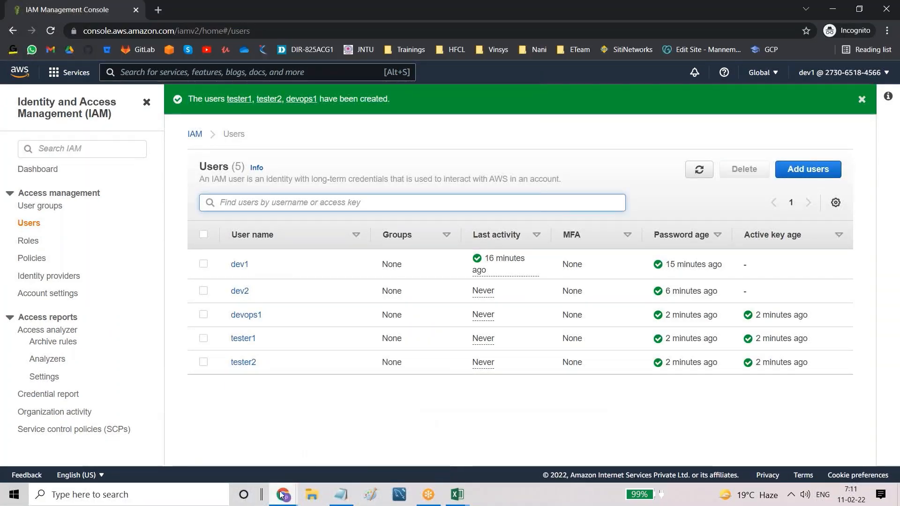
pyautogui.moveTo(282, 494)
pyautogui.click(220, 445)
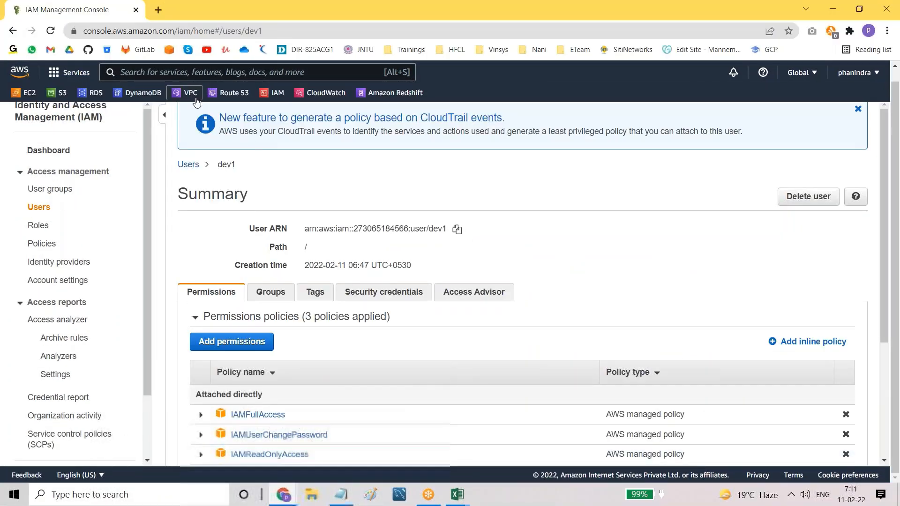
pyautogui.click(181, 72)
pyautogui.write('s3')
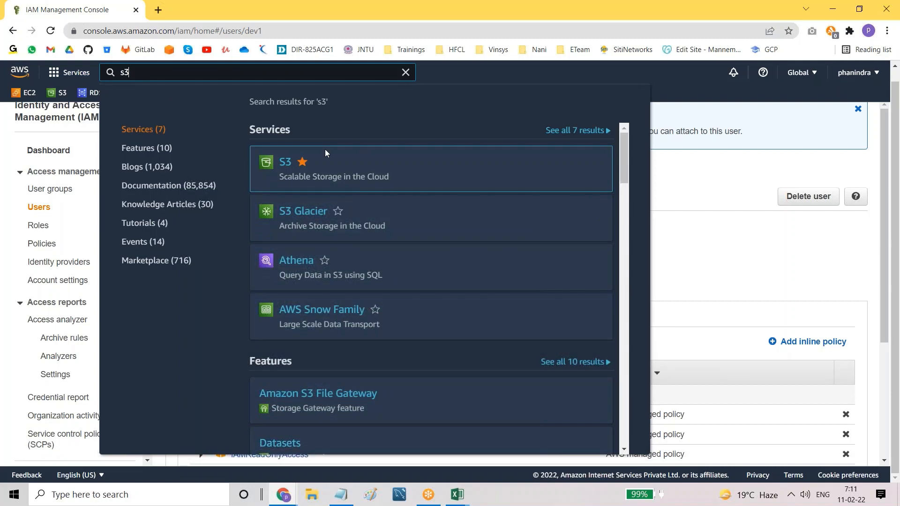
pyautogui.click(284, 164)
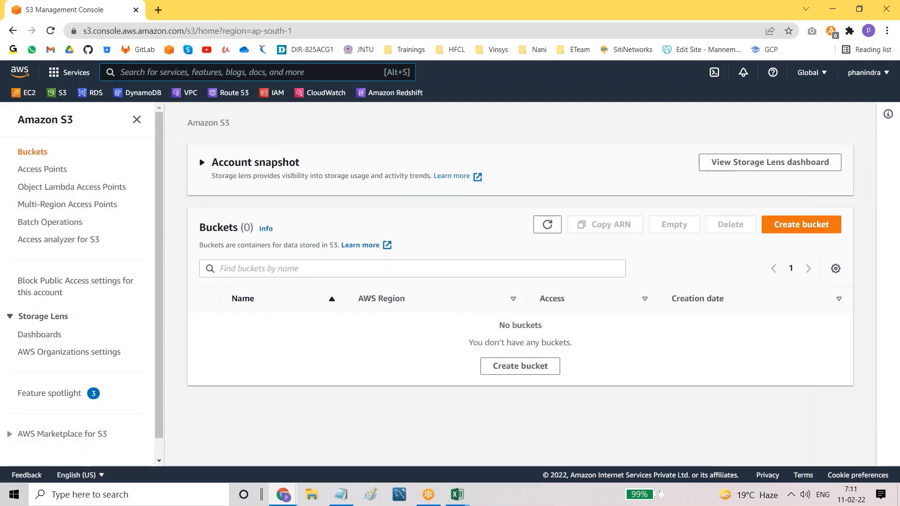
# Step: Highlight the Buckets (0) count to show there are no buckets
pyautogui.moveTo(200, 227); pyautogui.dragTo(255, 230)
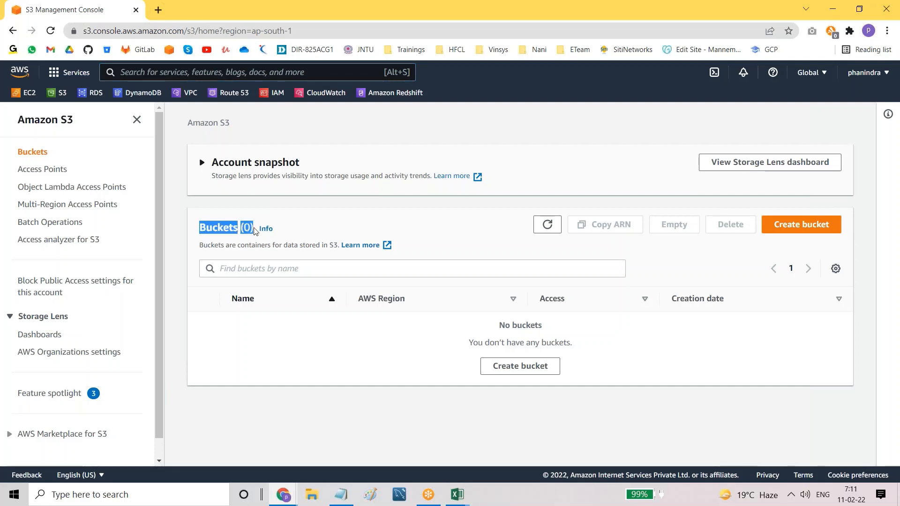
pyautogui.click(278, 406)
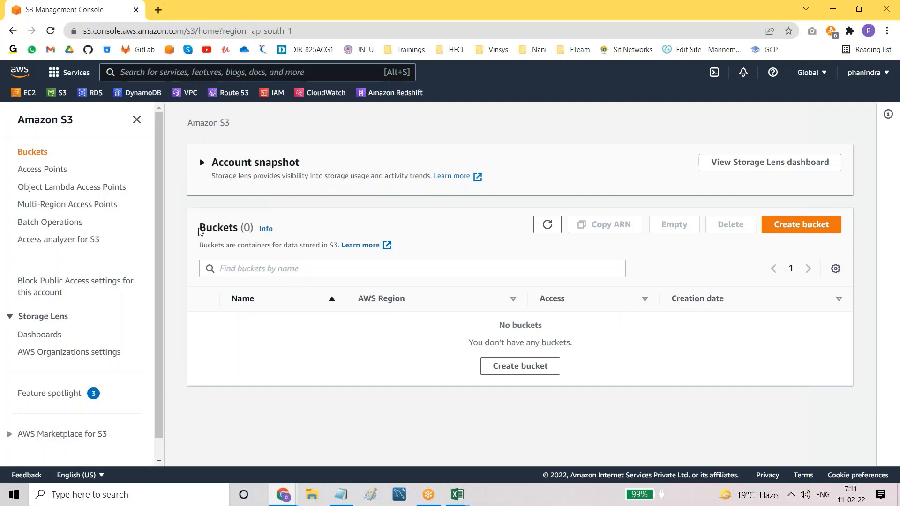
pyautogui.moveTo(199, 228); pyautogui.dragTo(255, 230)
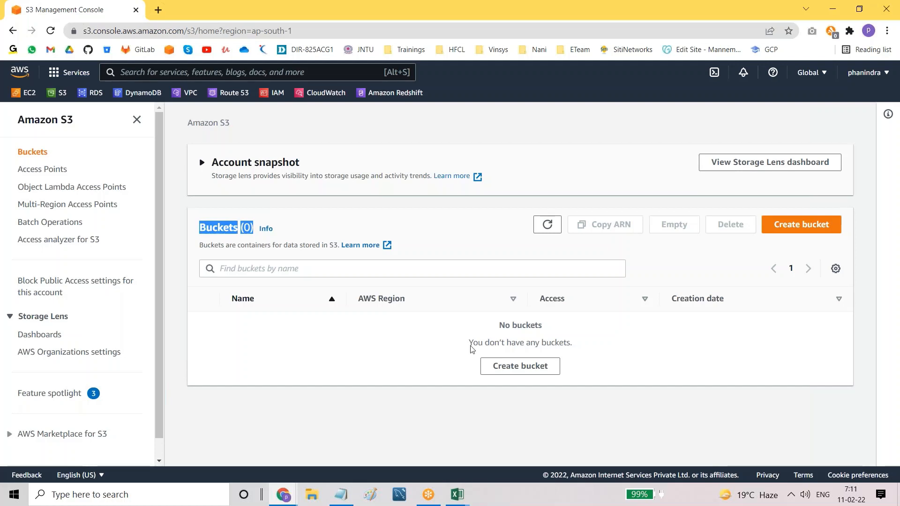
pyautogui.click(282, 362)
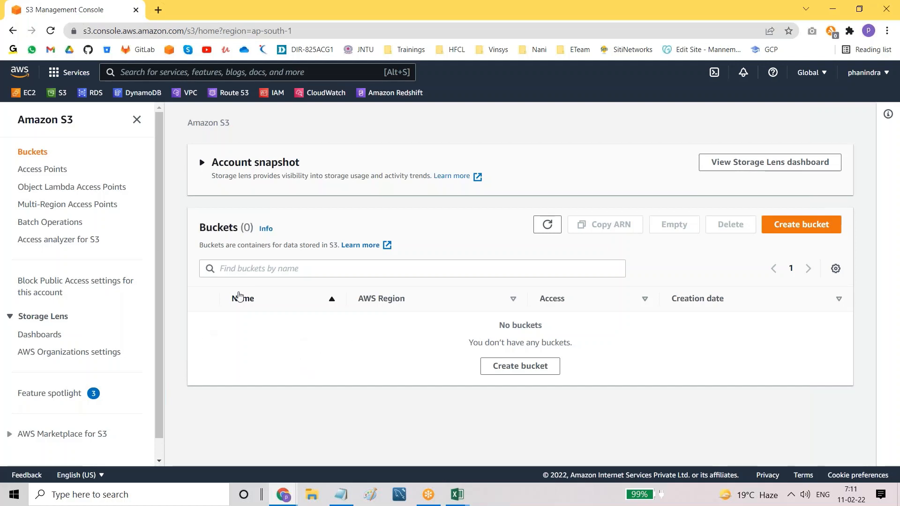
pyautogui.moveTo(197, 230); pyautogui.dragTo(255, 229)
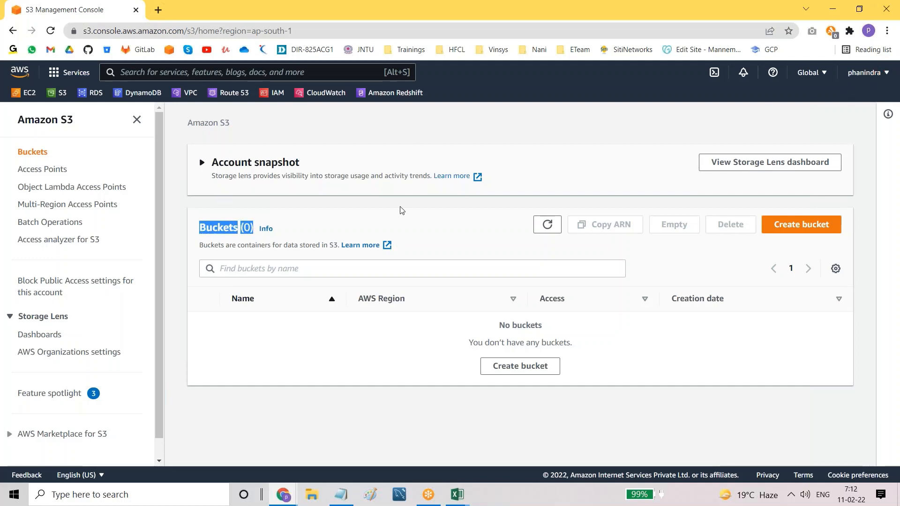
pyautogui.click(291, 403)
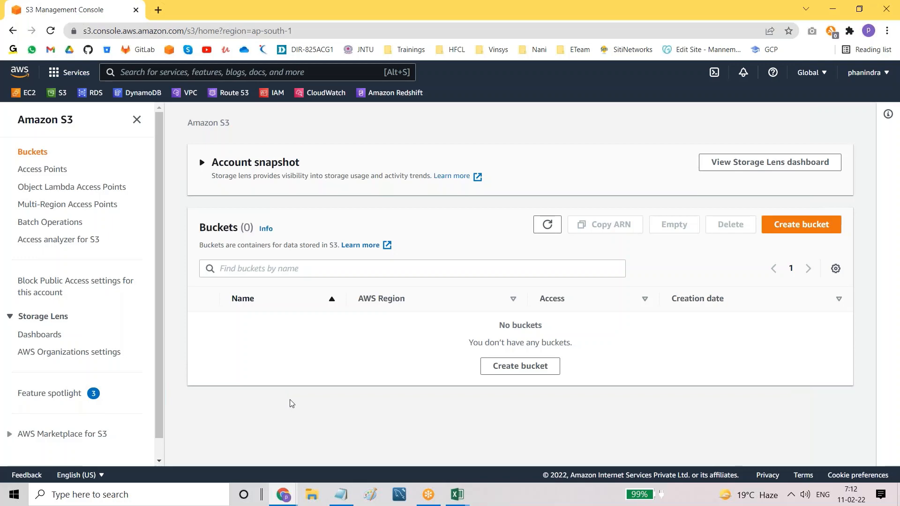
# Step: As dev1, open S3 via an 's3' search, highlight the permission error, then return to the admin window
pyautogui.moveTo(283, 493)
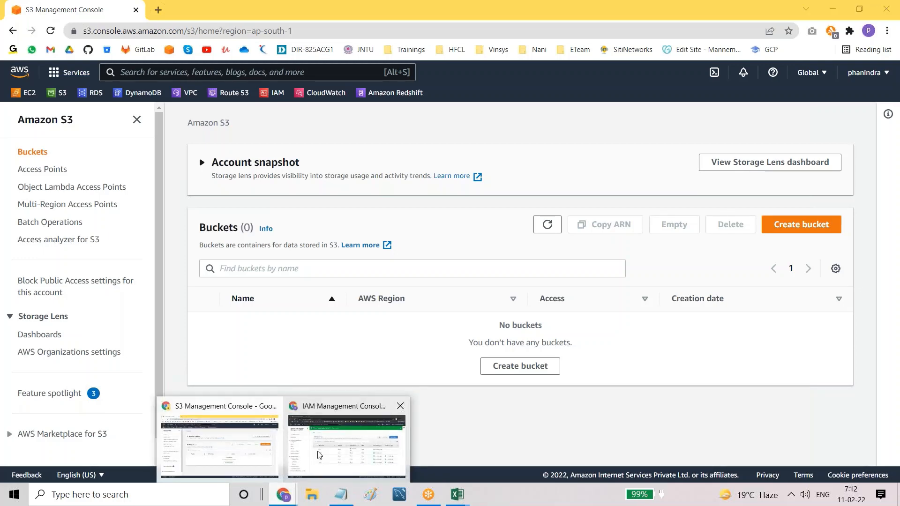
pyautogui.click(323, 424)
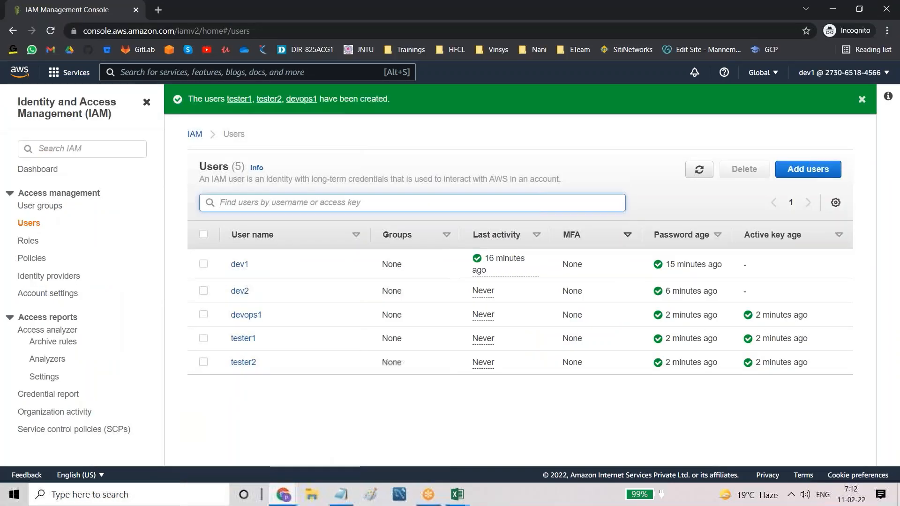
pyautogui.click(257, 71)
pyautogui.write('s3')
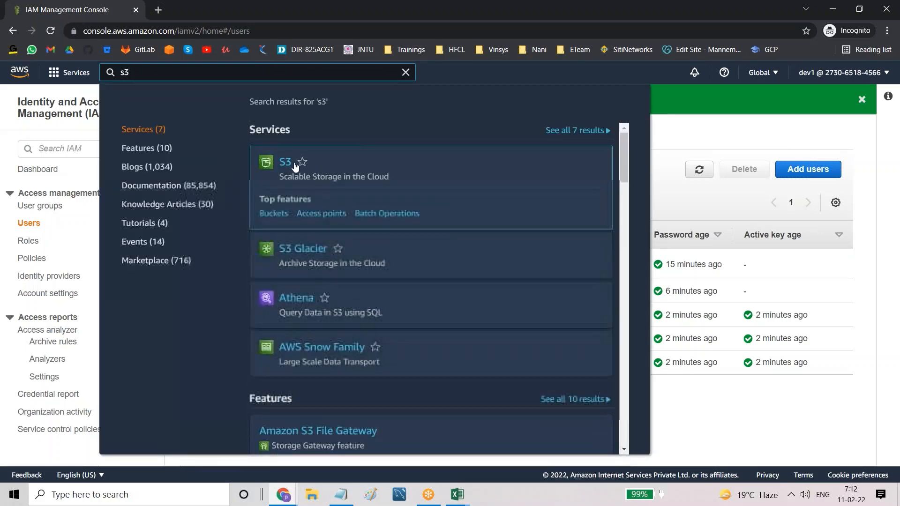
pyautogui.click(284, 162)
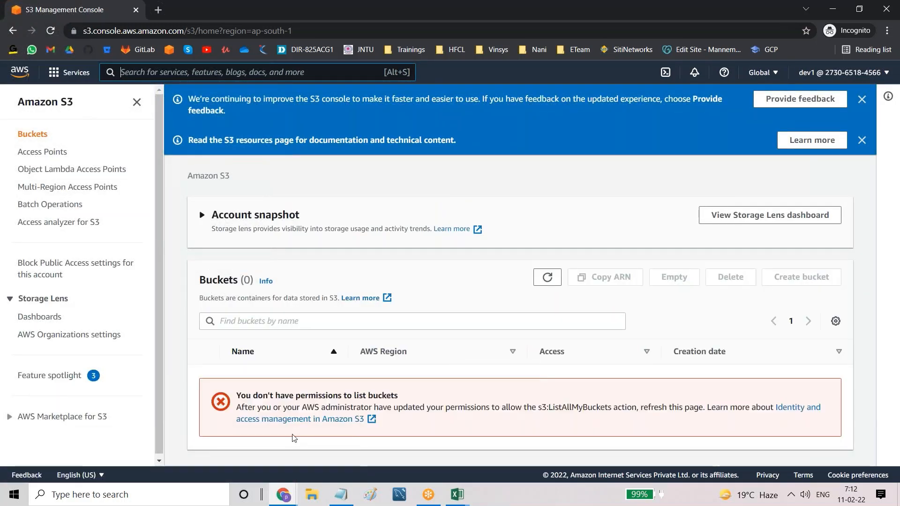
pyautogui.moveTo(237, 395); pyautogui.dragTo(412, 403)
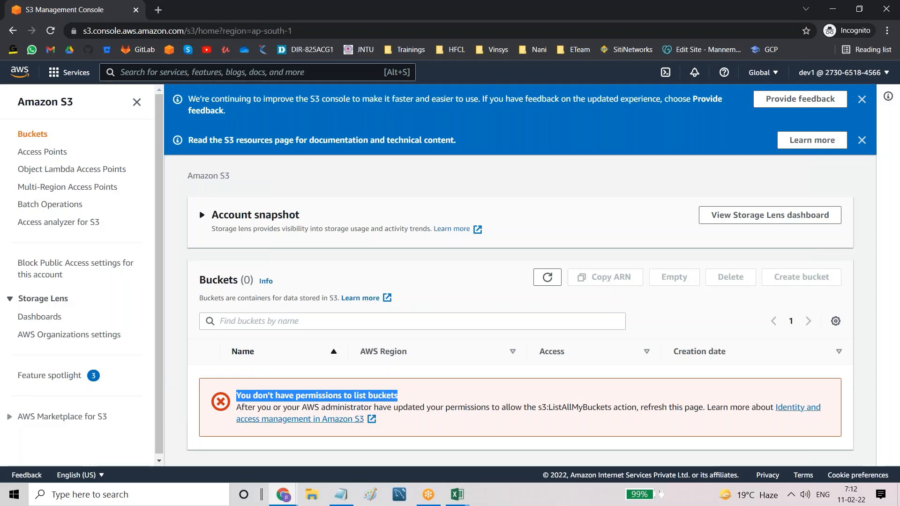
pyautogui.click(283, 496)
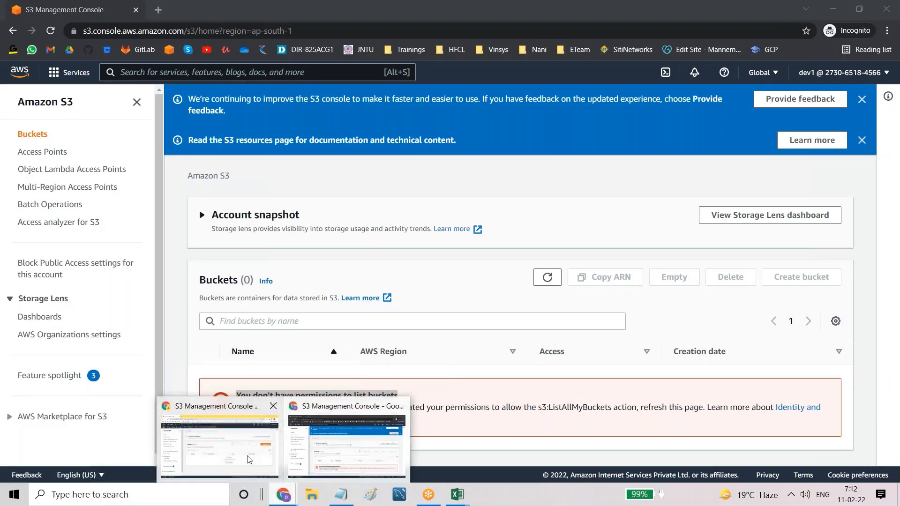
pyautogui.click(274, 464)
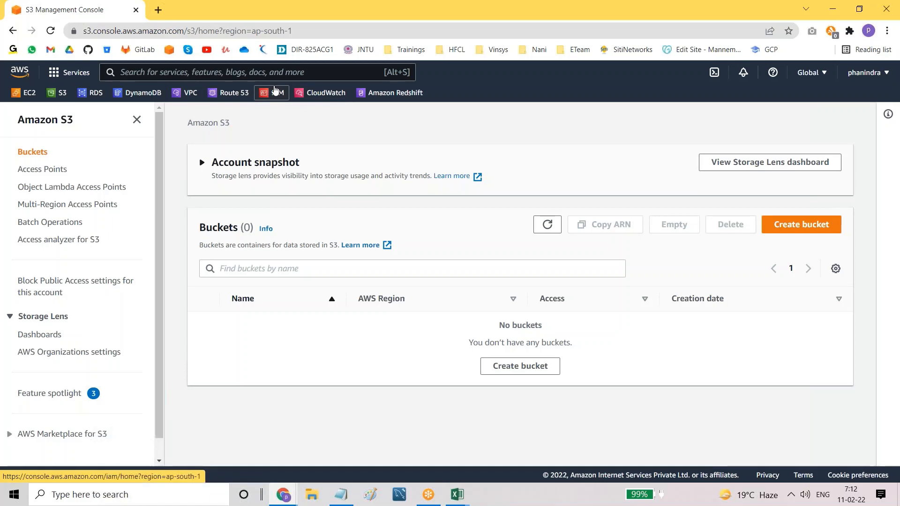
# Step: Open user dev1's details from the IAM Users list and dismiss the CloudTrail notice
pyautogui.click(276, 92)
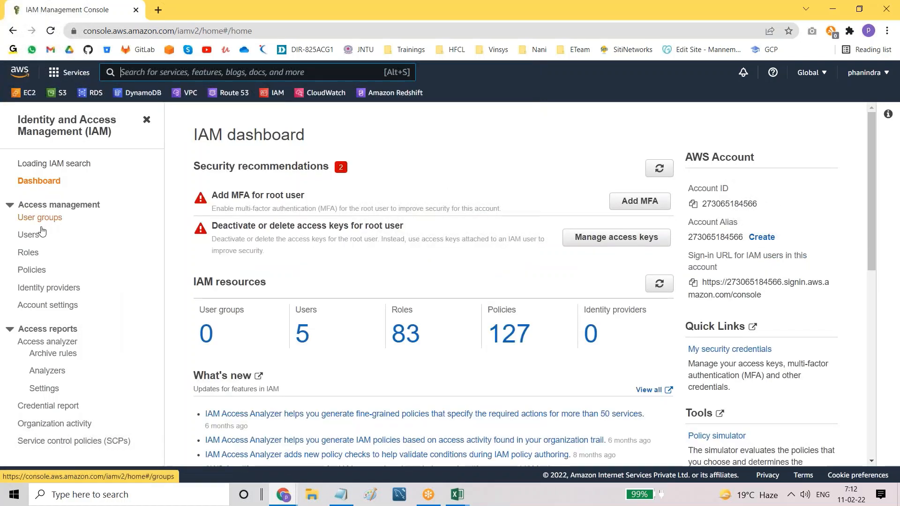
pyautogui.click(26, 243)
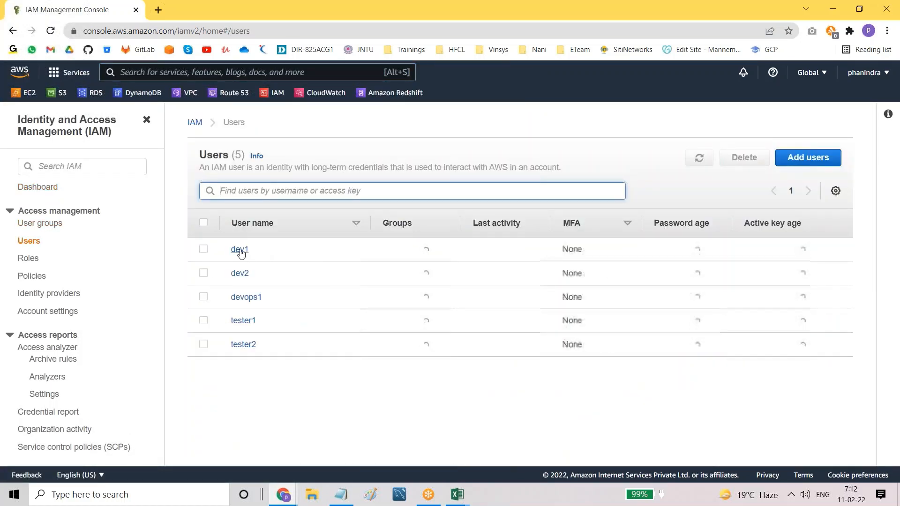
pyautogui.click(241, 253)
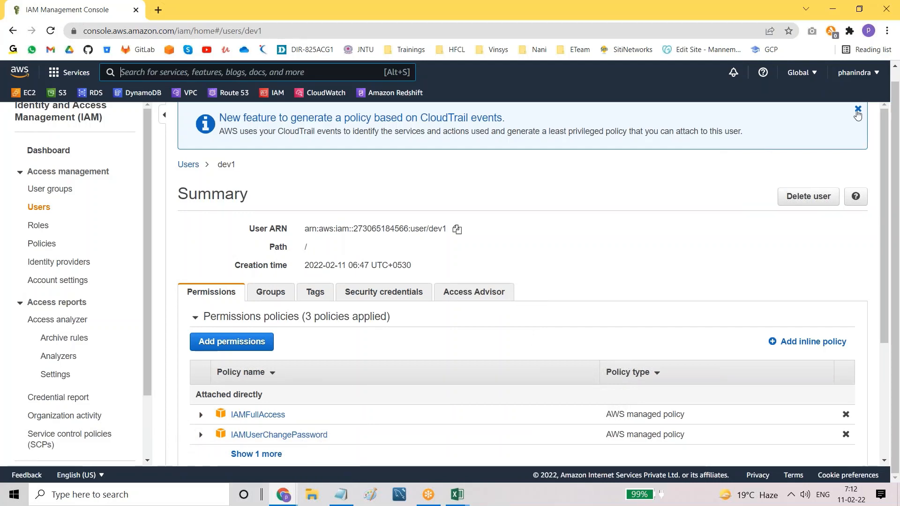
pyautogui.click(857, 110)
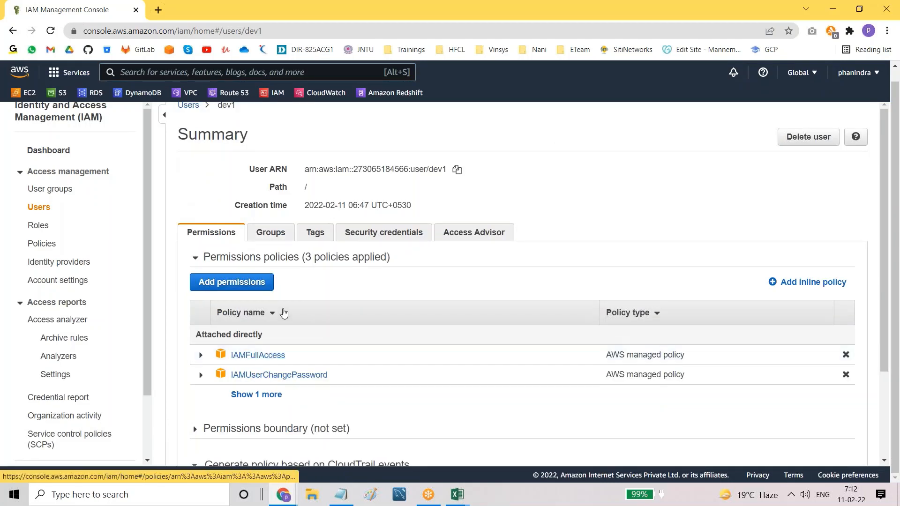
# Step: Attach the AmazonS3ReadOnlyAccess policy directly to dev1 and confirm the change
pyautogui.click(223, 287)
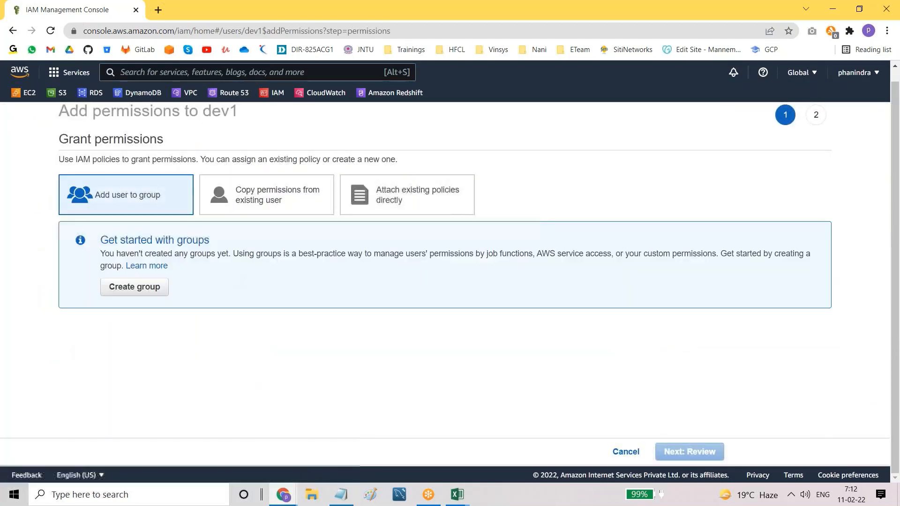
pyautogui.click(412, 199)
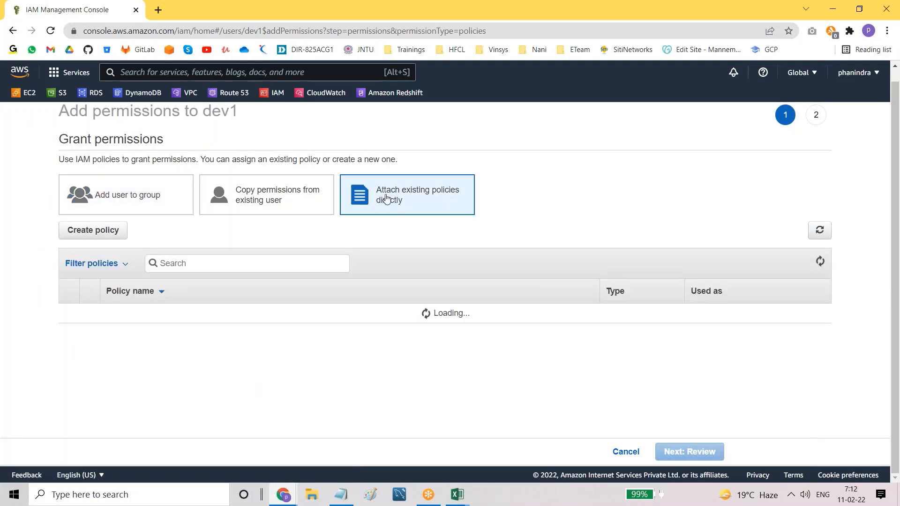
pyautogui.click(220, 265)
pyautogui.write('s3fu')
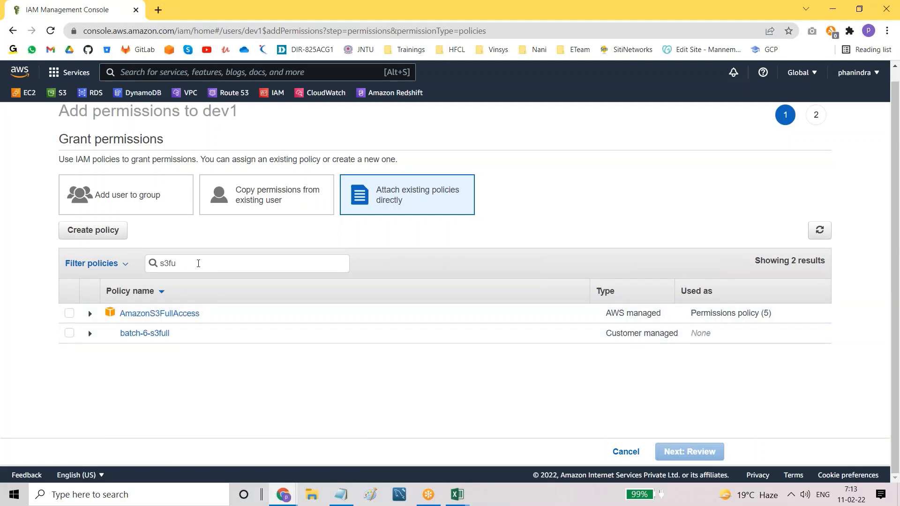
pyautogui.write('read')
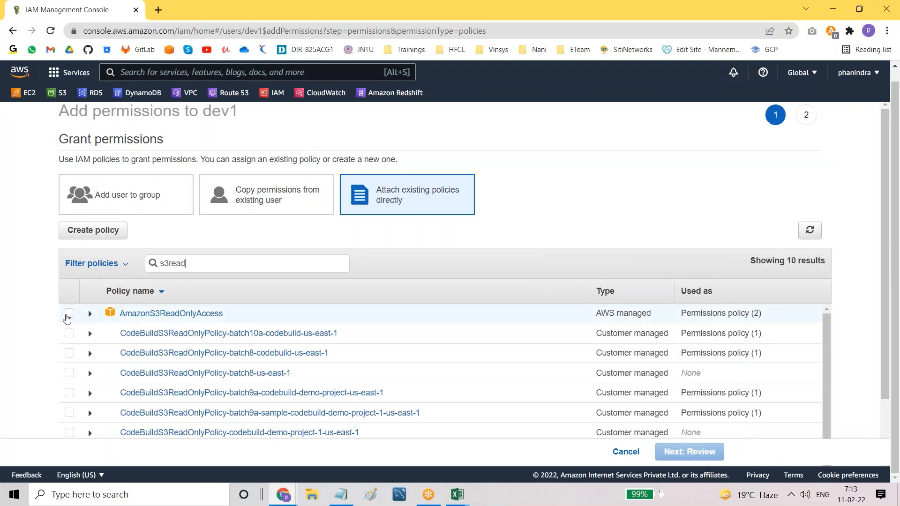
pyautogui.click(69, 314)
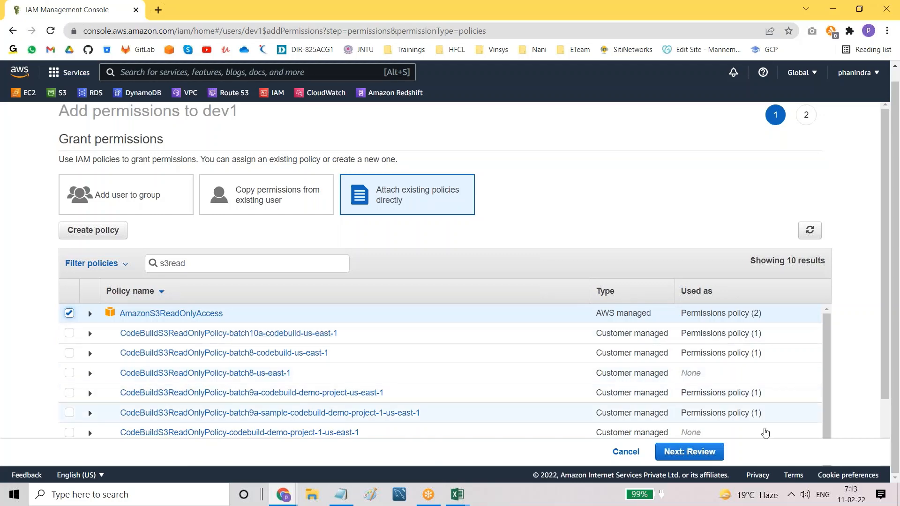
pyautogui.click(705, 452)
pyautogui.click(704, 453)
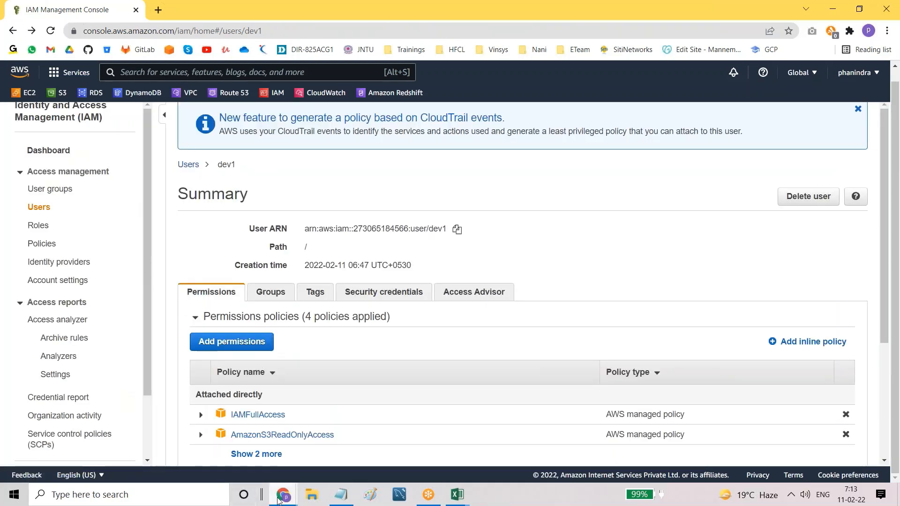
# Step: Refresh dev1's S3 Buckets page to show zero buckets, and dismiss the two info notices
pyautogui.moveTo(279, 500)
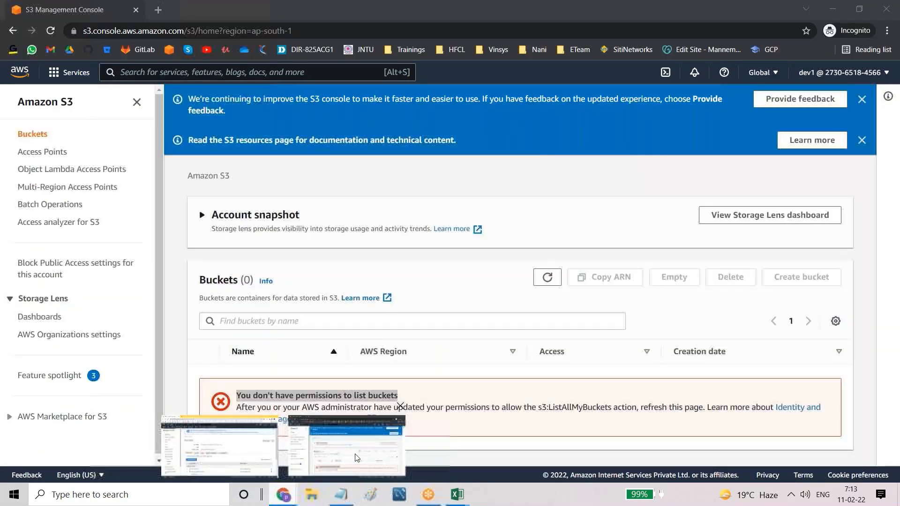
pyautogui.click(349, 442)
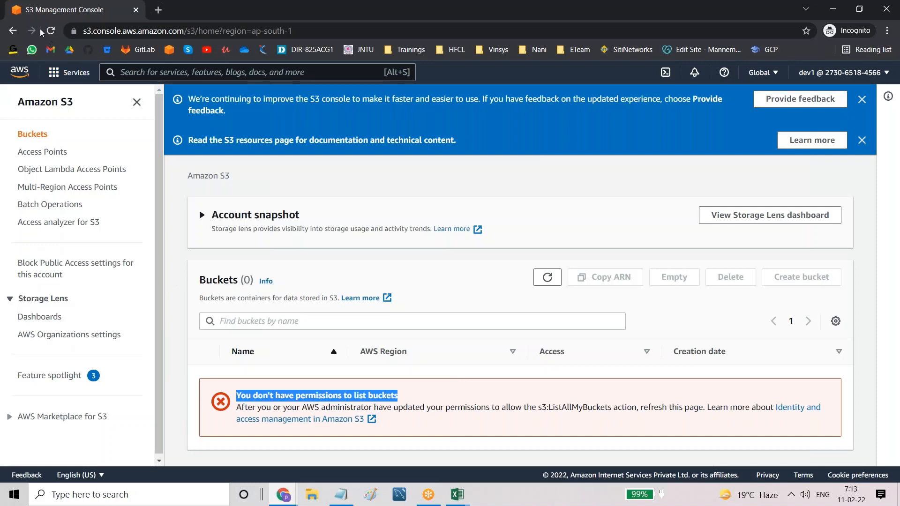
pyautogui.click(52, 31)
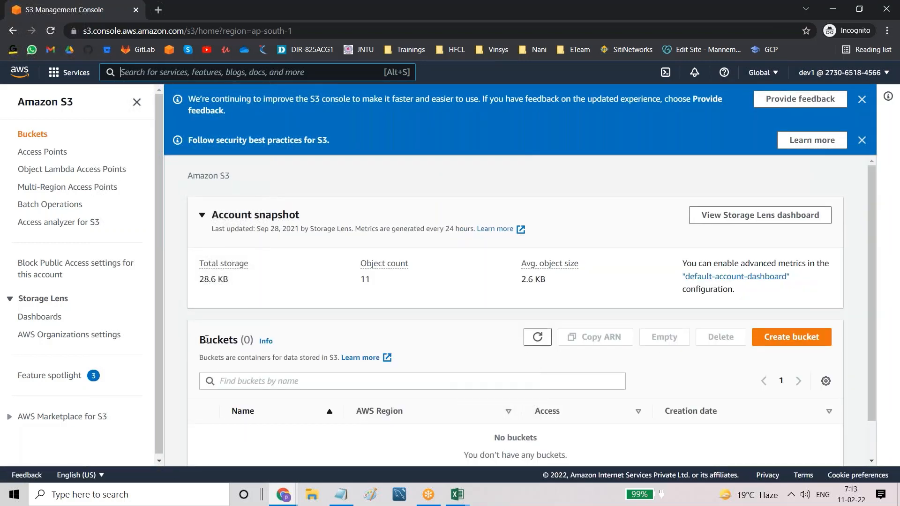
pyautogui.moveTo(208, 339); pyautogui.dragTo(251, 340)
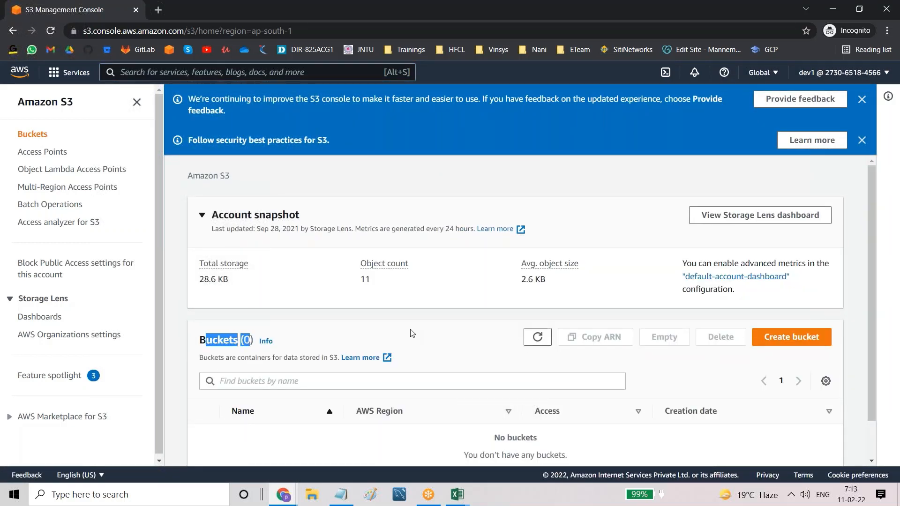
pyautogui.scroll(-1, 411, 333)
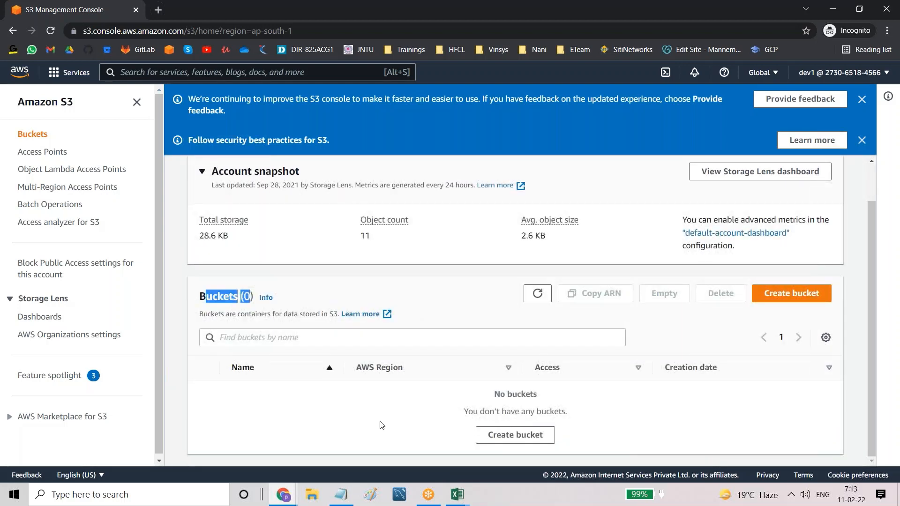
pyautogui.click(860, 141)
pyautogui.click(861, 99)
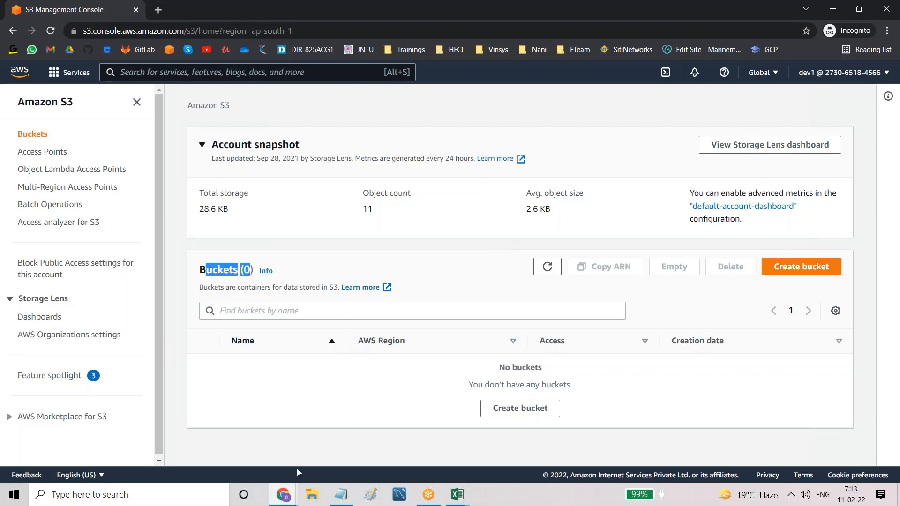
# Step: Back in the IAM window, dismiss the CloudTrail notice, open User groups, then bring Notepad forward
pyautogui.moveTo(282, 497)
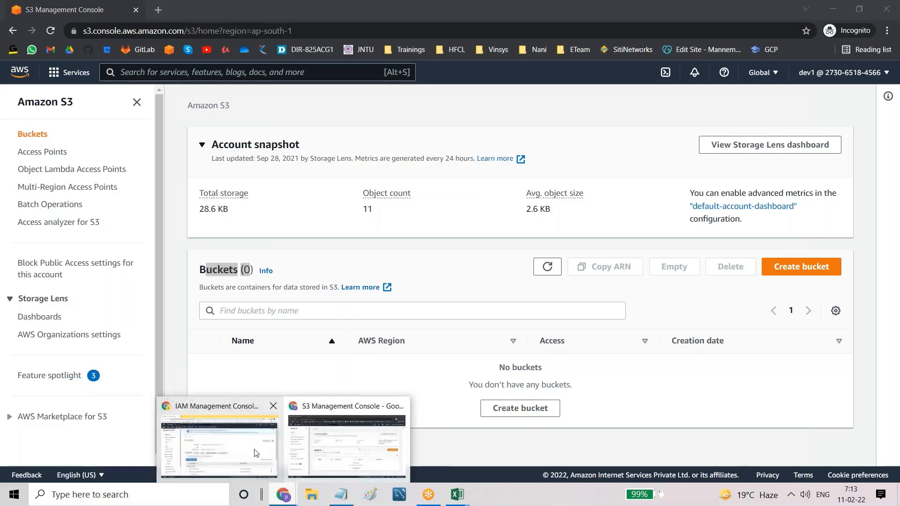
pyautogui.click(223, 438)
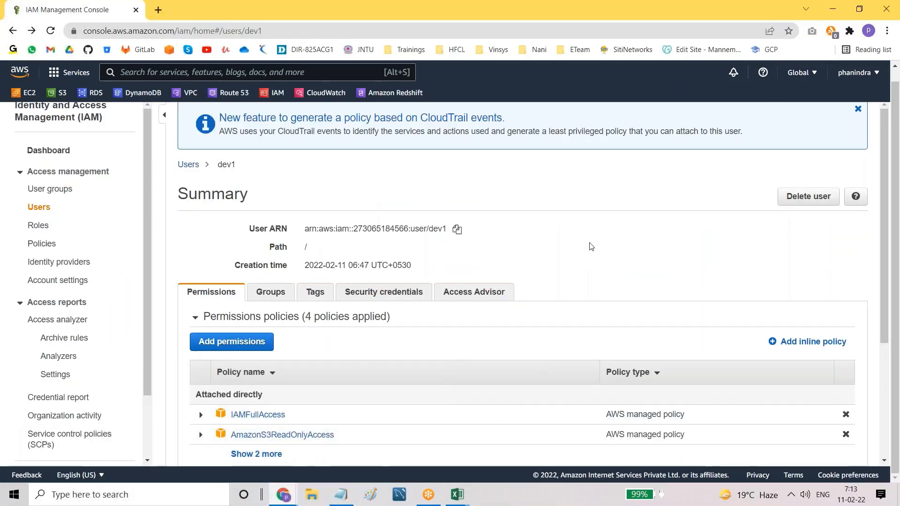
pyautogui.click(857, 109)
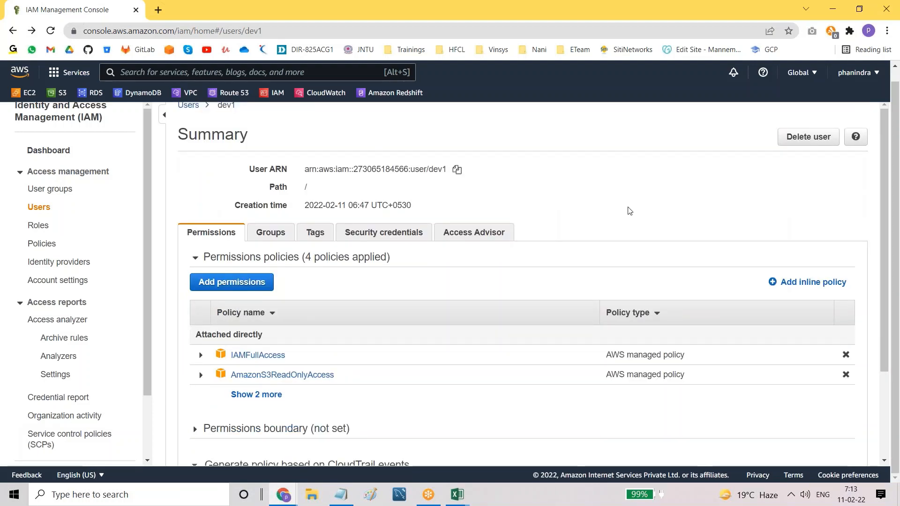
pyautogui.click(54, 193)
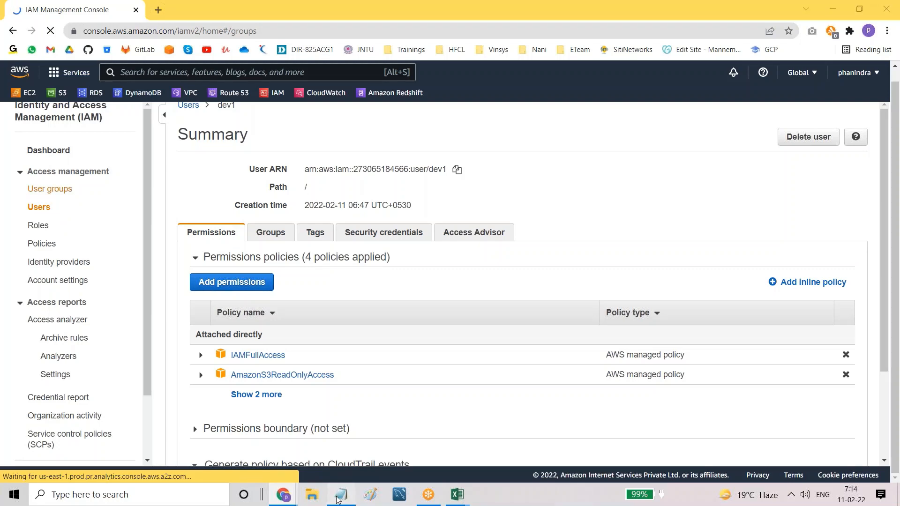
pyautogui.click(338, 498)
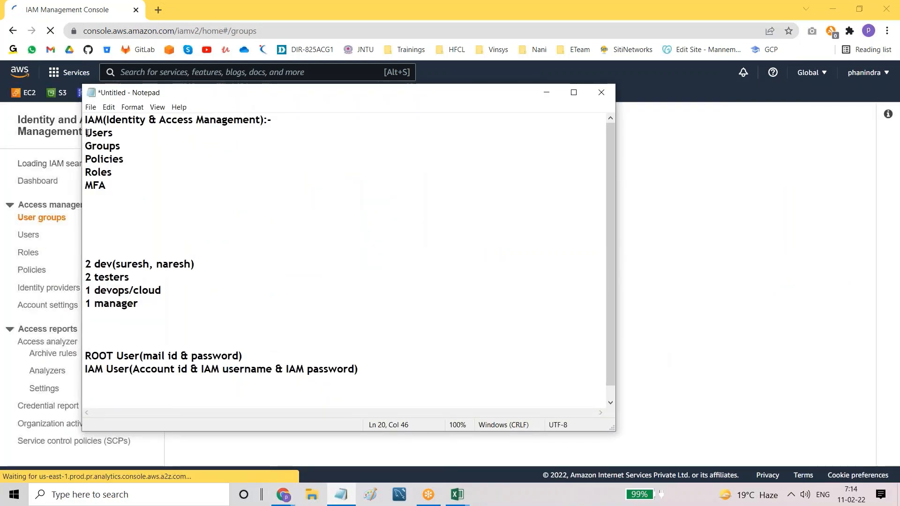
pyautogui.moveTo(86, 133); pyautogui.dragTo(120, 146)
pyautogui.click(113, 133)
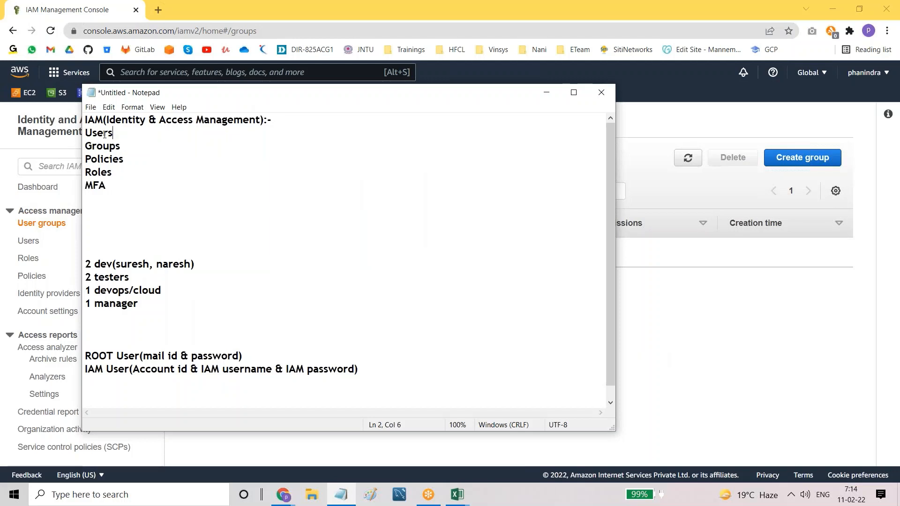
pyautogui.moveTo(84, 133); pyautogui.dragTo(122, 135)
pyautogui.click(119, 134)
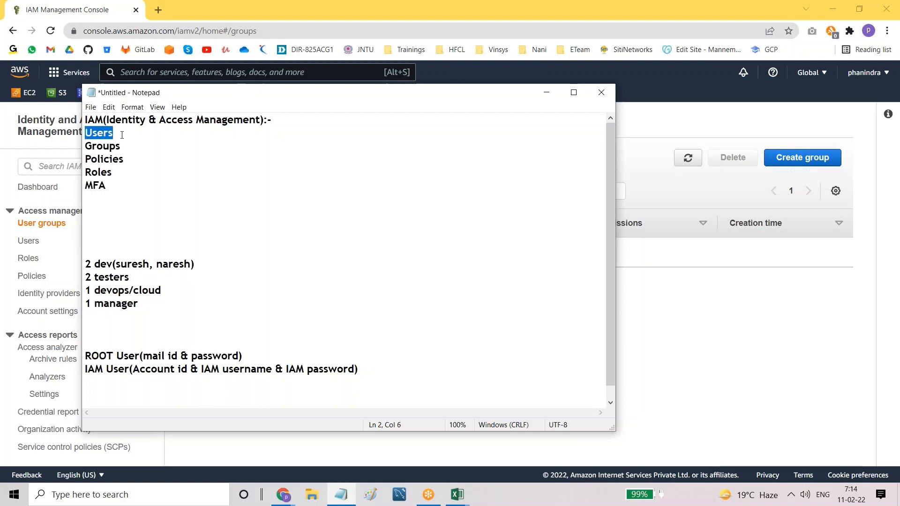
pyautogui.click(122, 135)
pyautogui.moveTo(88, 146); pyautogui.dragTo(125, 147)
pyautogui.click(126, 146)
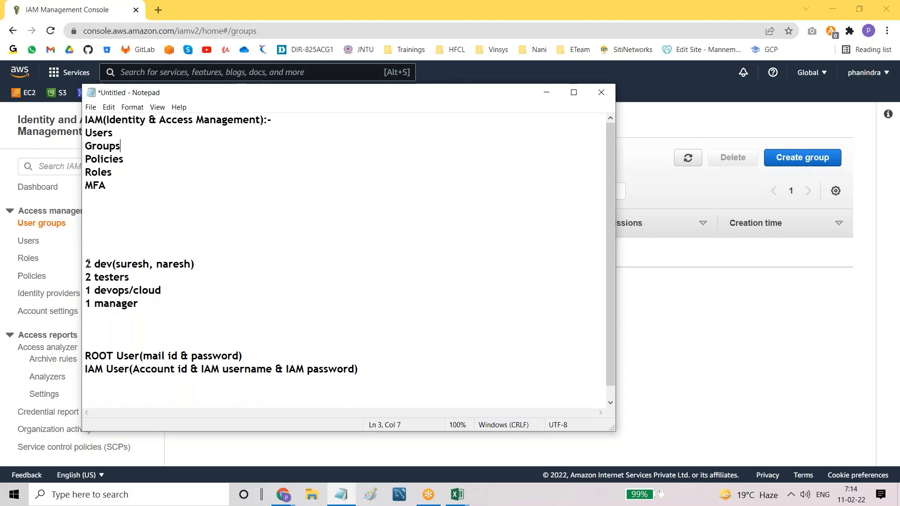
pyautogui.moveTo(88, 263); pyautogui.dragTo(261, 270)
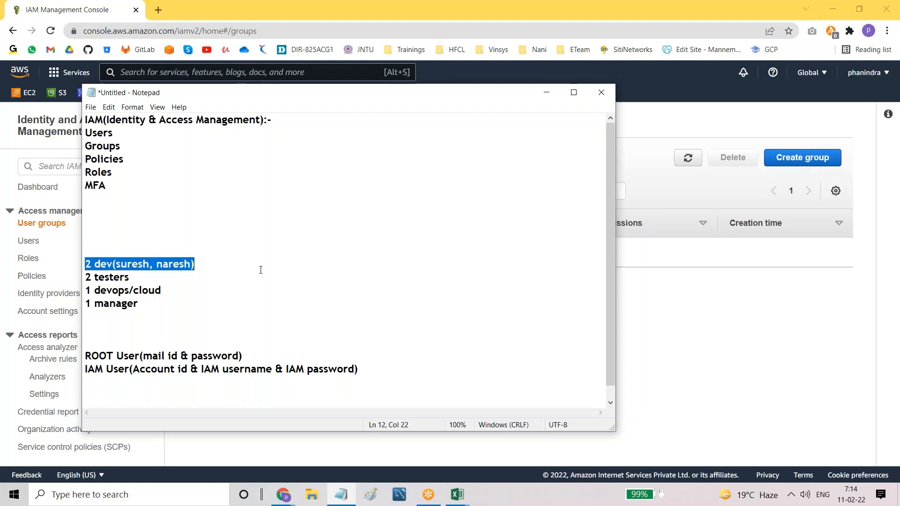
pyautogui.click(260, 270)
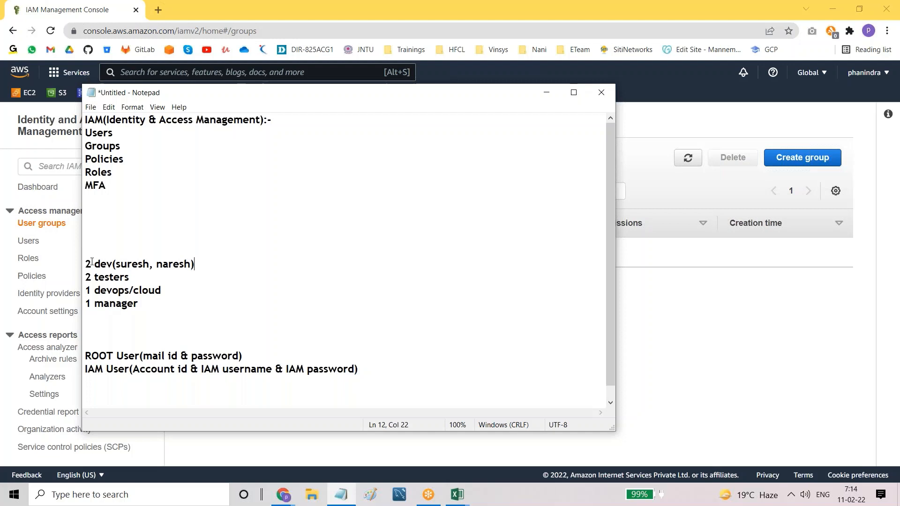
pyautogui.moveTo(89, 263); pyautogui.dragTo(196, 266)
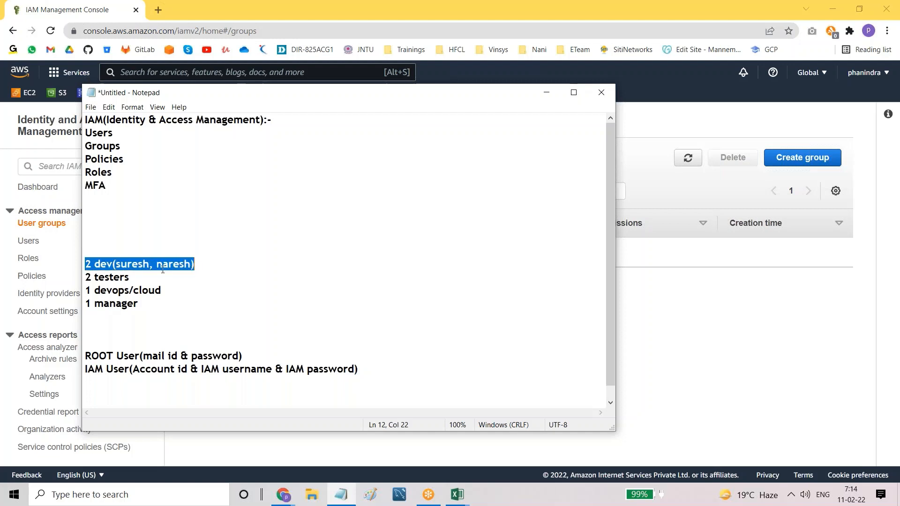
pyautogui.moveTo(88, 277); pyautogui.dragTo(147, 278)
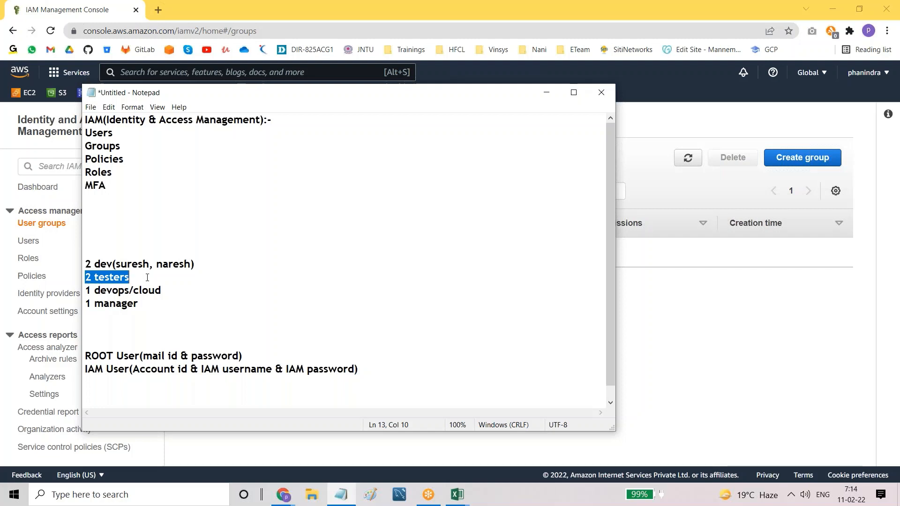
pyautogui.click(148, 278)
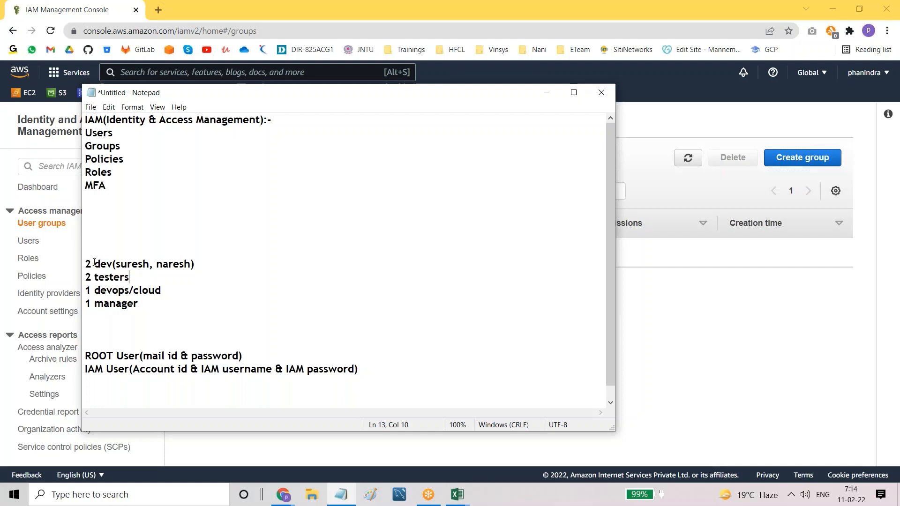
pyautogui.moveTo(86, 264); pyautogui.dragTo(154, 268)
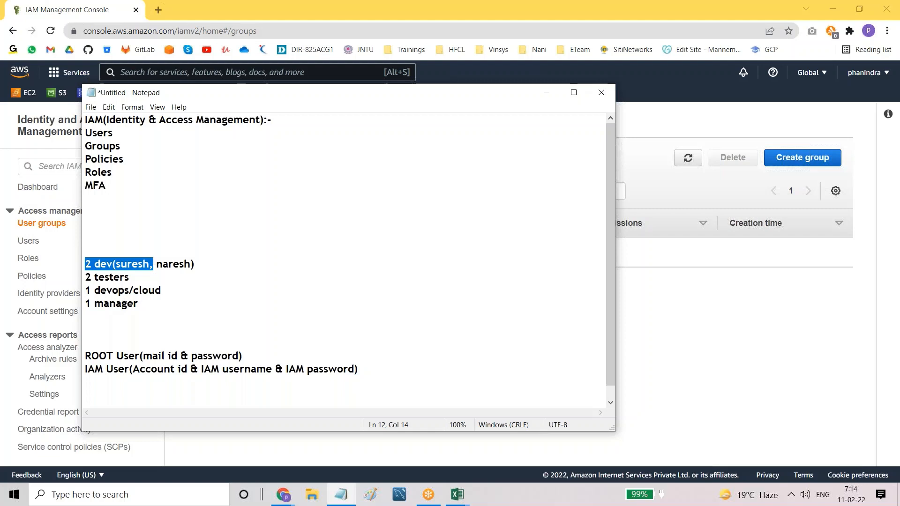
pyautogui.click(165, 265)
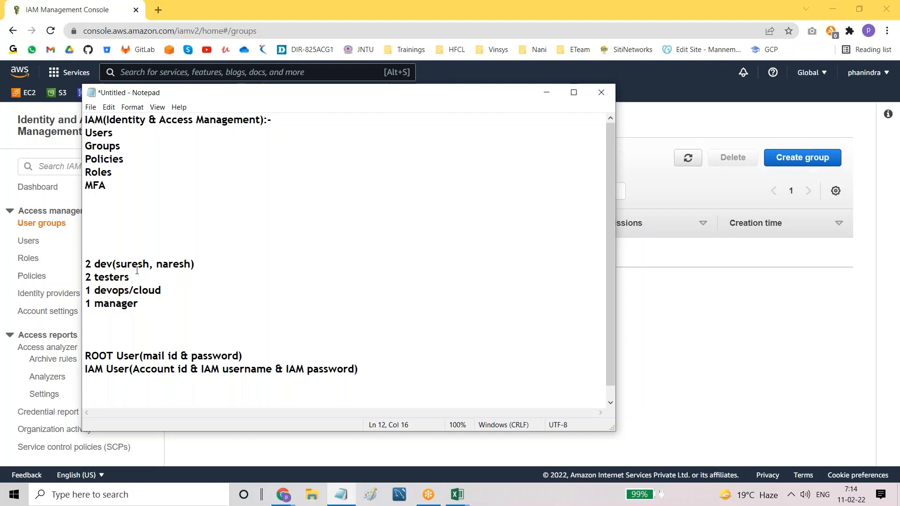
pyautogui.click(149, 266)
# Step: Replace the dev placeholders with dev1 and dev2, and add '(tester1, tester2) 1 devops/cloud(Devops1)' to the testers line
pyautogui.press('BackSpace')
pyautogui.press('BackSpace')
pyautogui.press('BackSpace')
pyautogui.press('BackSpace')
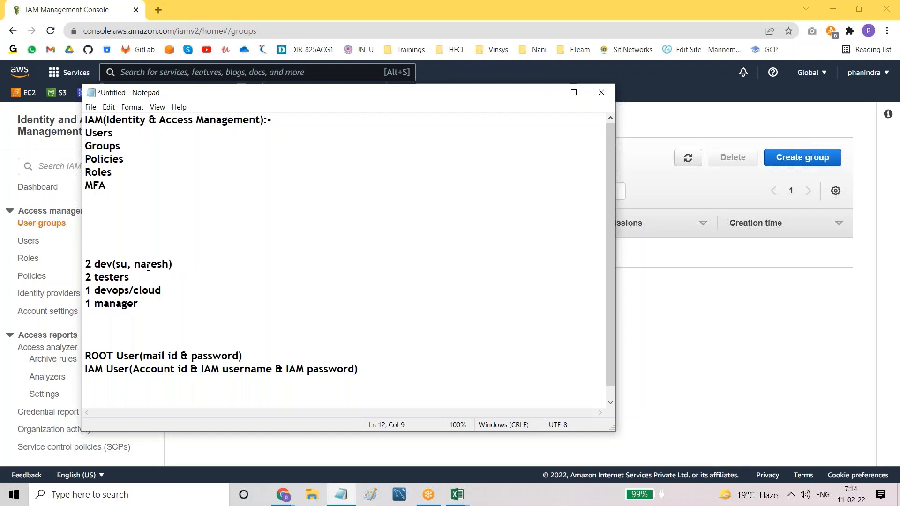
pyautogui.press('BackSpace')
pyautogui.press('BackSpace')
pyautogui.write('dev1')
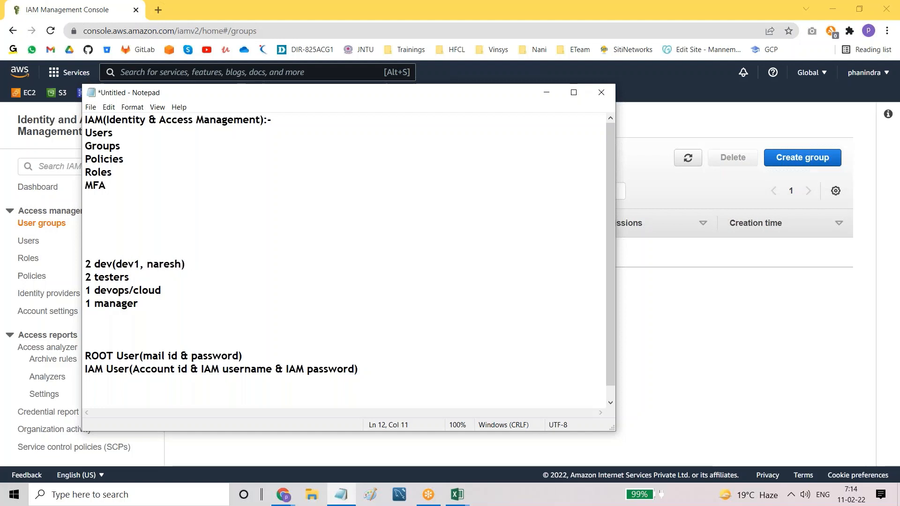
pyautogui.press('Right')
pyautogui.press('Right')
pyautogui.press('Right')
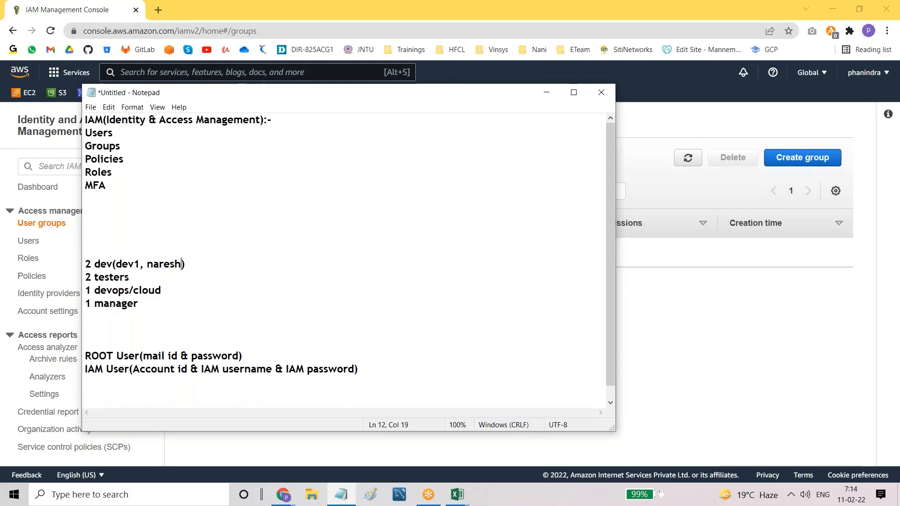
pyautogui.press('BackSpace')
pyautogui.press('BackSpace')
pyautogui.press('BackSpace')
pyautogui.press('BackSpace')
pyautogui.press('BackSpace')
pyautogui.press('BackSpace')
pyautogui.write('dev2')
pyautogui.press('Down')
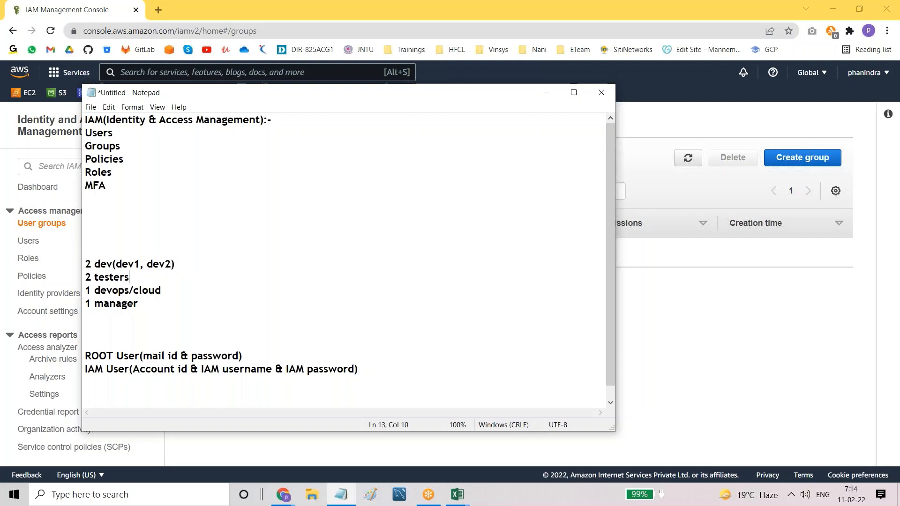
pyautogui.write('(tester')
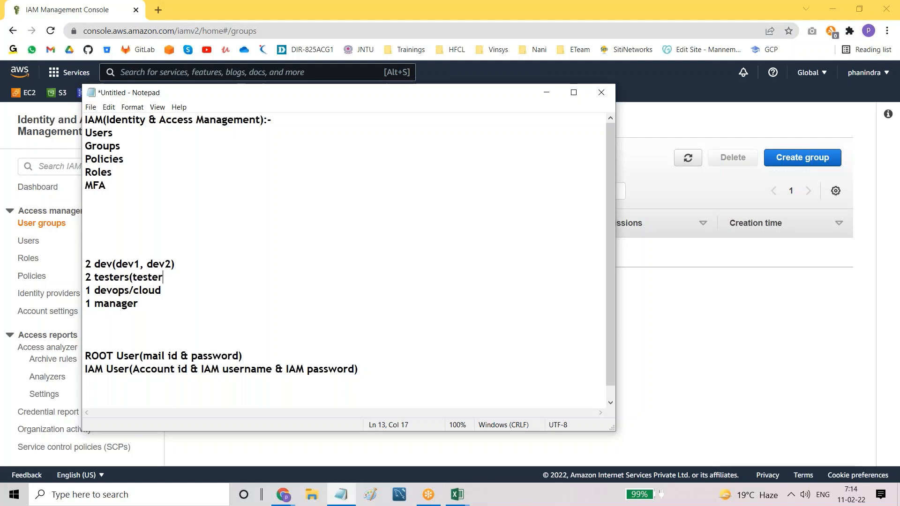
pyautogui.write('1, tester2')
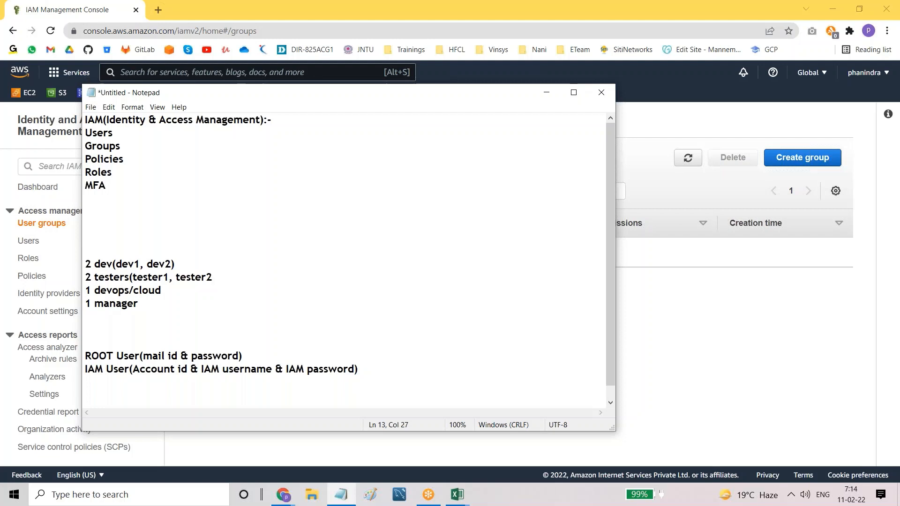
pyautogui.write(') 1 devops/cloud(Devops')
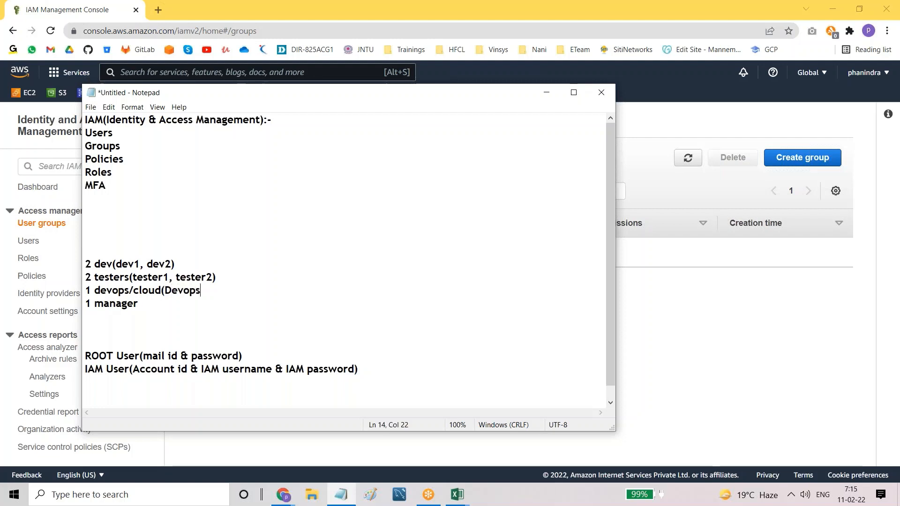
pyautogui.write('1)')
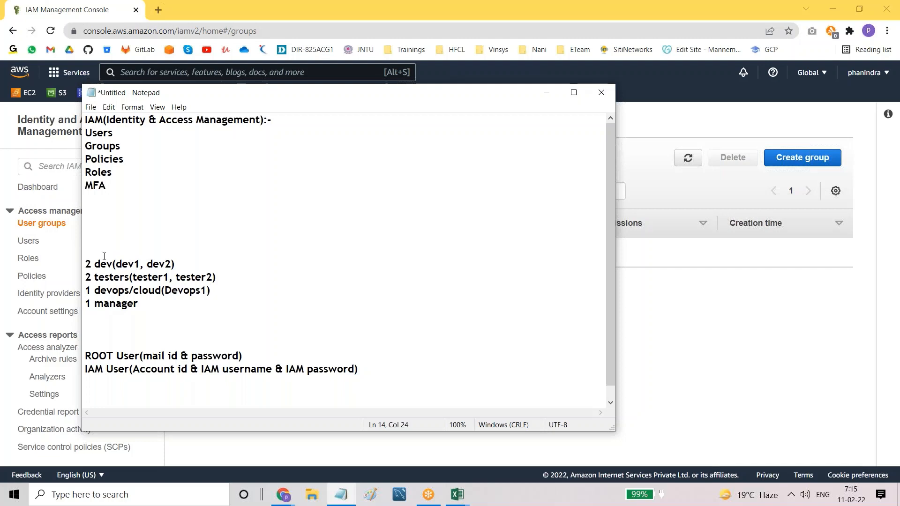
# Step: Highlight the dev, testers and devops/manager lines in turn while explaining the teams
pyautogui.moveTo(87, 264); pyautogui.dragTo(175, 264)
pyautogui.click(174, 264)
pyautogui.moveTo(88, 264); pyautogui.dragTo(184, 265)
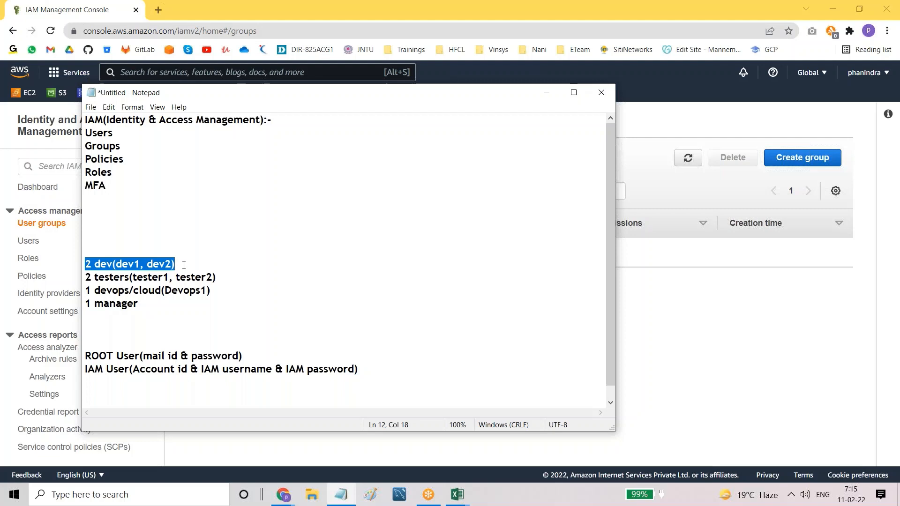
pyautogui.moveTo(86, 277); pyautogui.dragTo(224, 277)
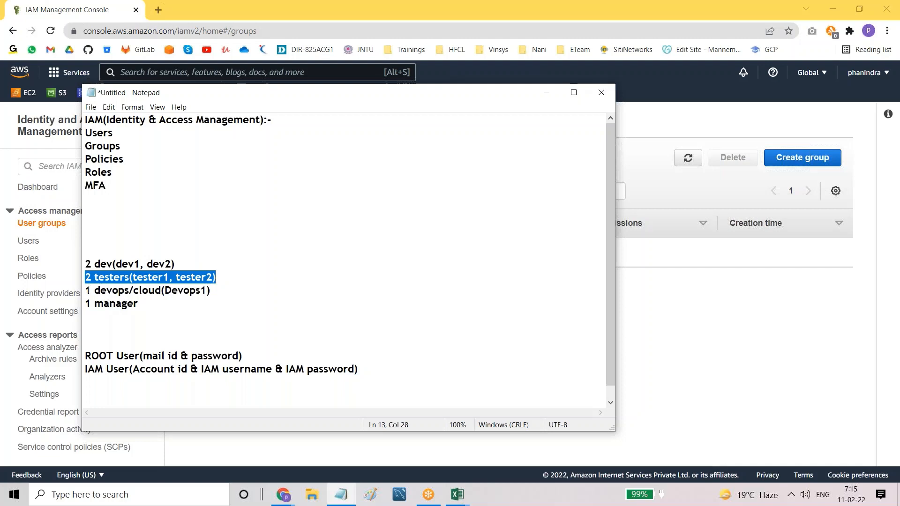
pyautogui.moveTo(88, 290); pyautogui.dragTo(216, 291)
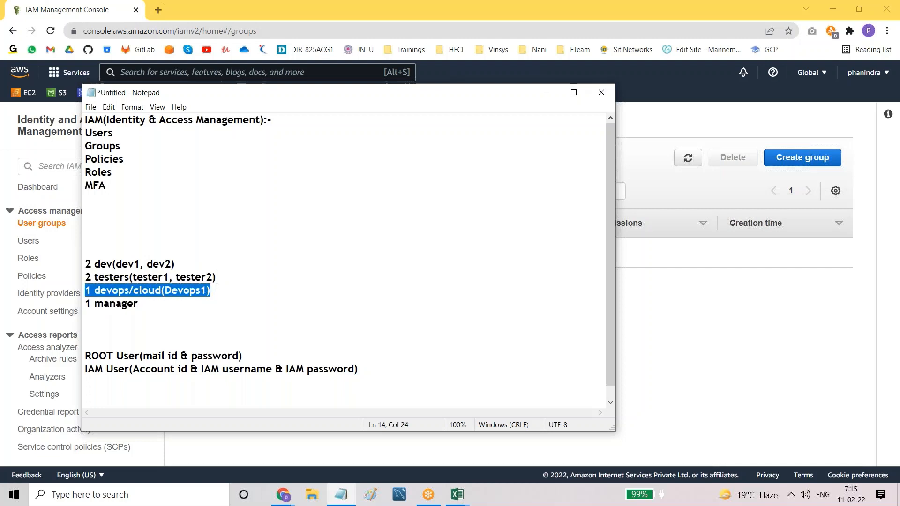
pyautogui.moveTo(85, 261); pyautogui.dragTo(183, 265)
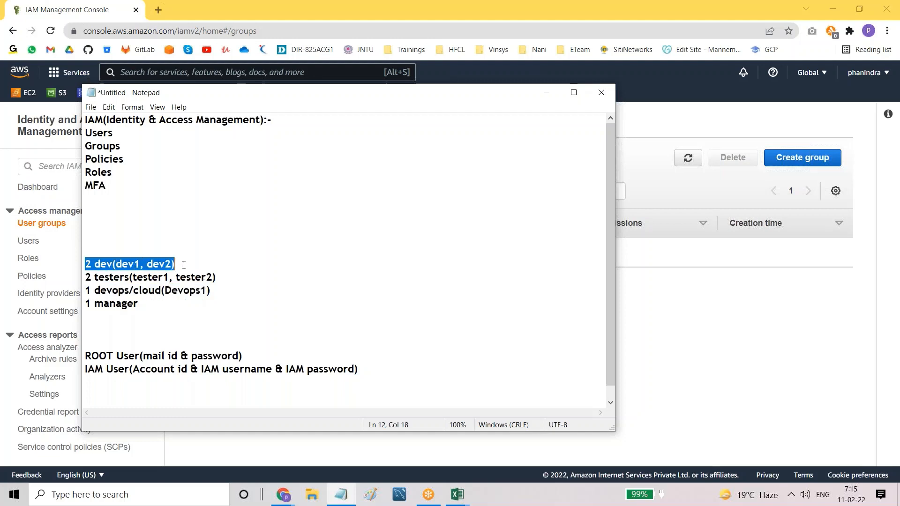
# Step: Add and then remove a ': 5 dev' note on the dev line, then return to the IAM user groups page
pyautogui.click(183, 265)
pyautogui.write(':')
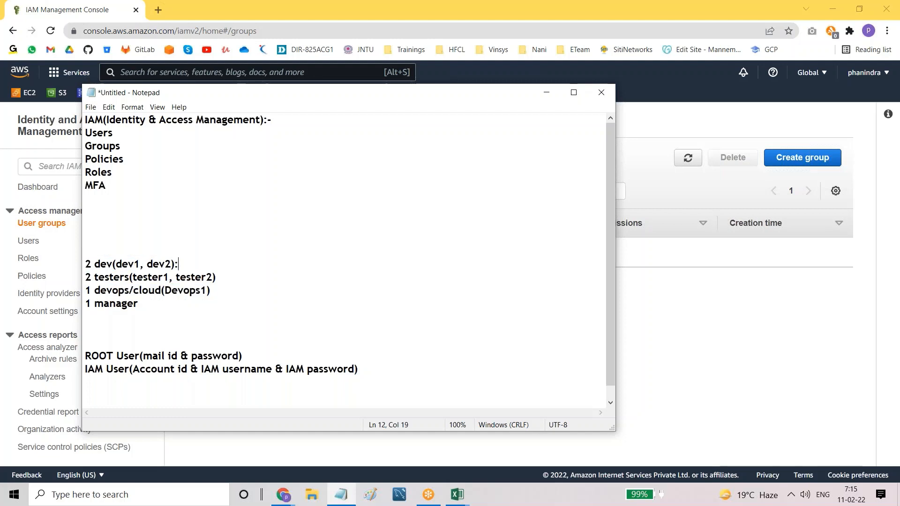
pyautogui.press('BackSpace')
pyautogui.write(': ')
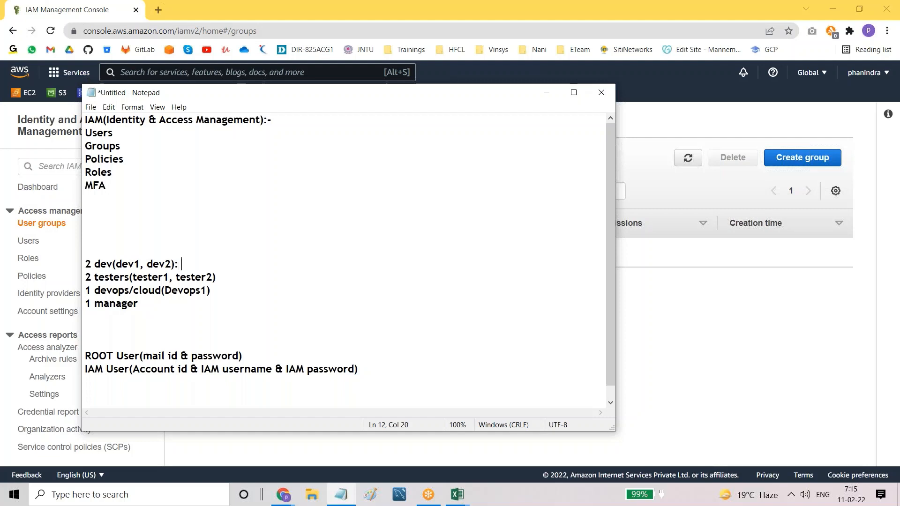
pyautogui.write('5 dev')
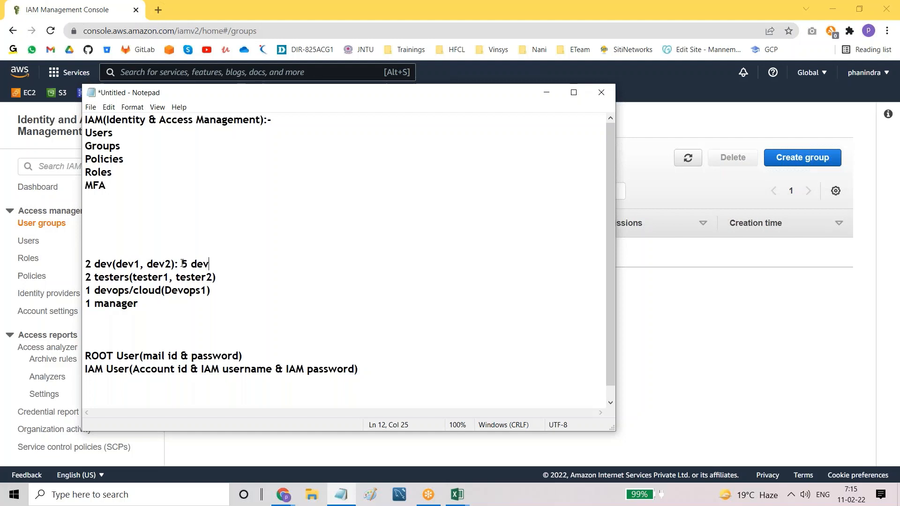
pyautogui.moveTo(182, 263); pyautogui.dragTo(212, 266)
pyautogui.press('BackSpace')
pyautogui.press('BackSpace')
pyautogui.press('BackSpace')
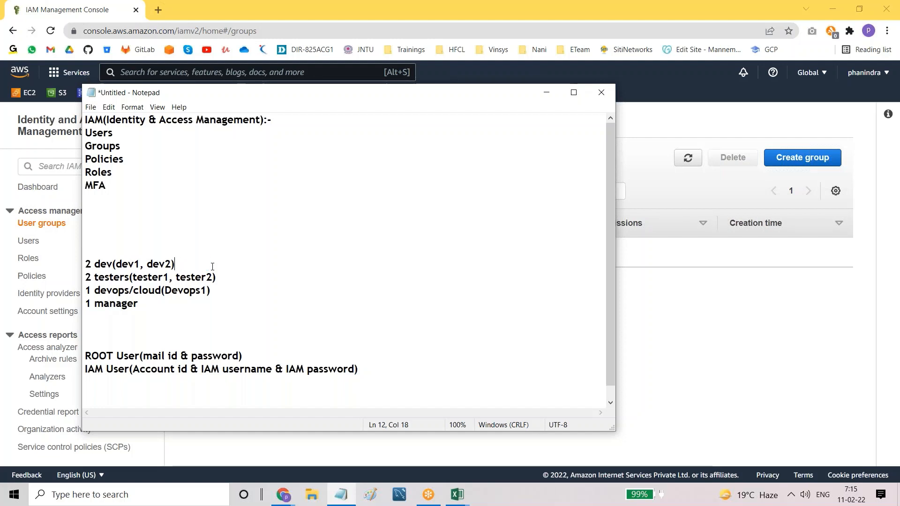
pyautogui.click(677, 306)
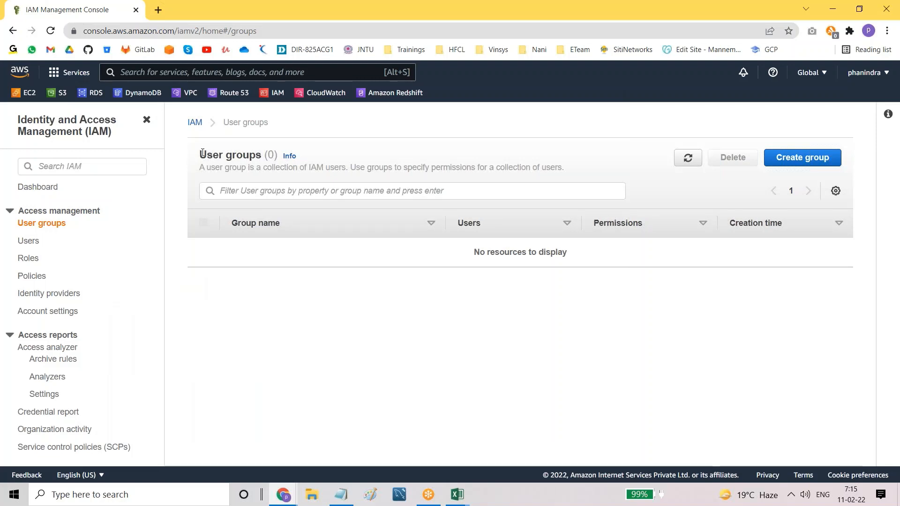
# Step: Start a new user group and name it 'dev'
pyautogui.moveTo(190, 154); pyautogui.dragTo(261, 155)
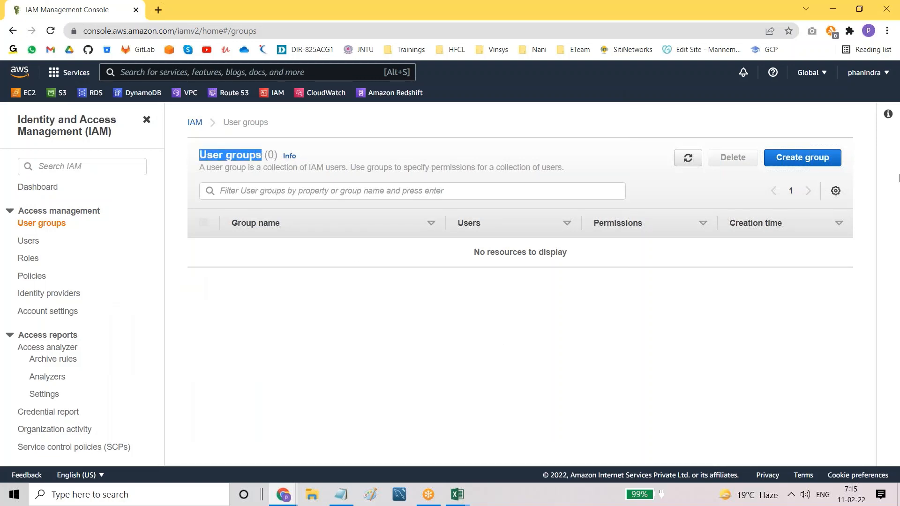
pyautogui.click(805, 156)
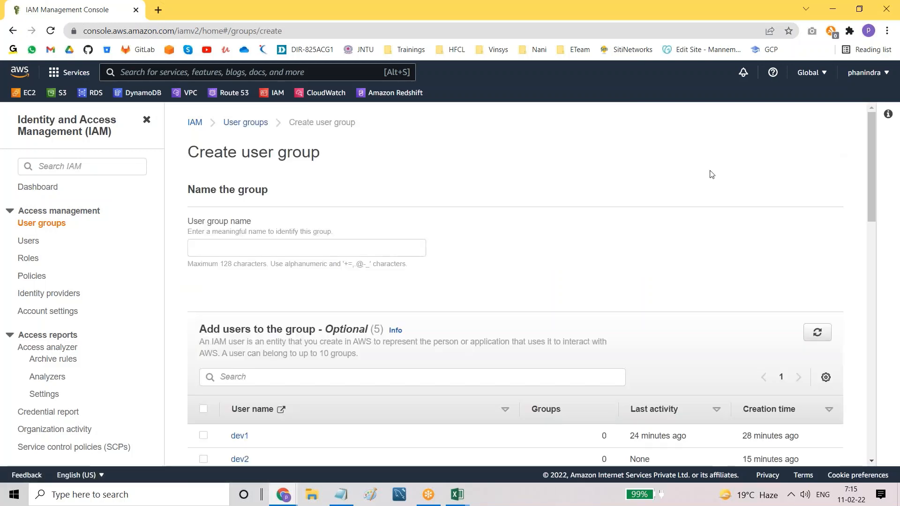
pyautogui.click(294, 249)
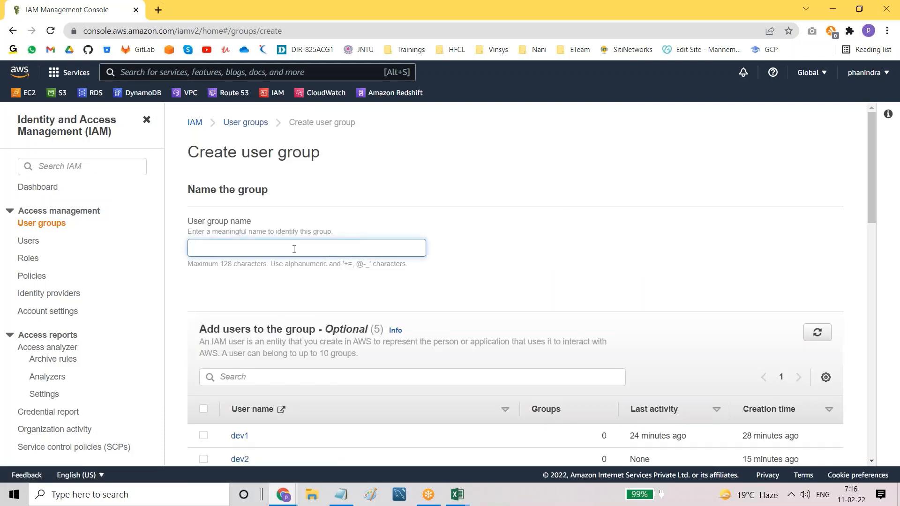
pyautogui.write('dev')
# Step: Add users dev1 and dev2 to the new group
pyautogui.scroll(-3, 307, 281)
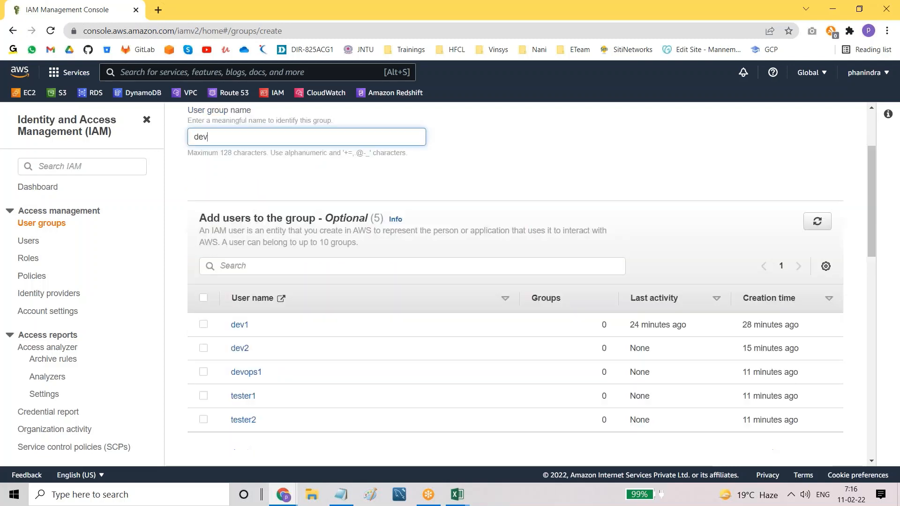
pyautogui.scroll(-1, 206, 288)
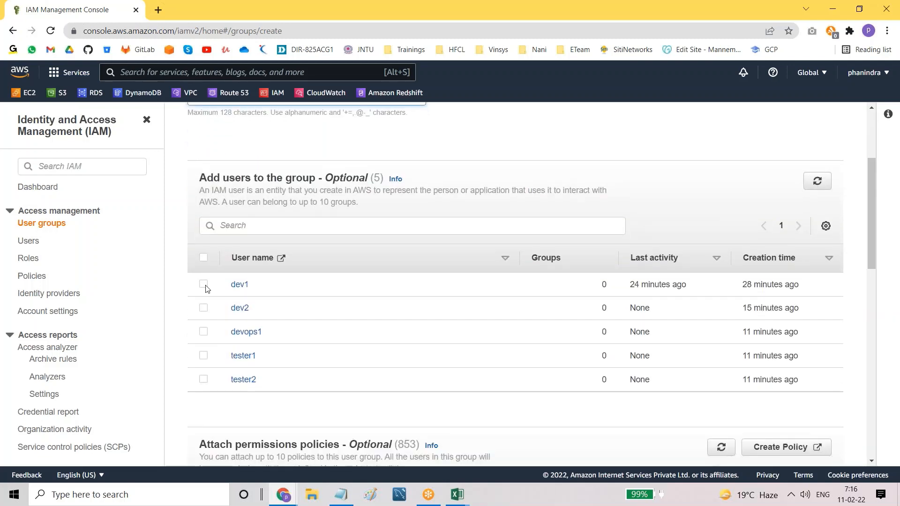
pyautogui.scroll(1, 418, 244)
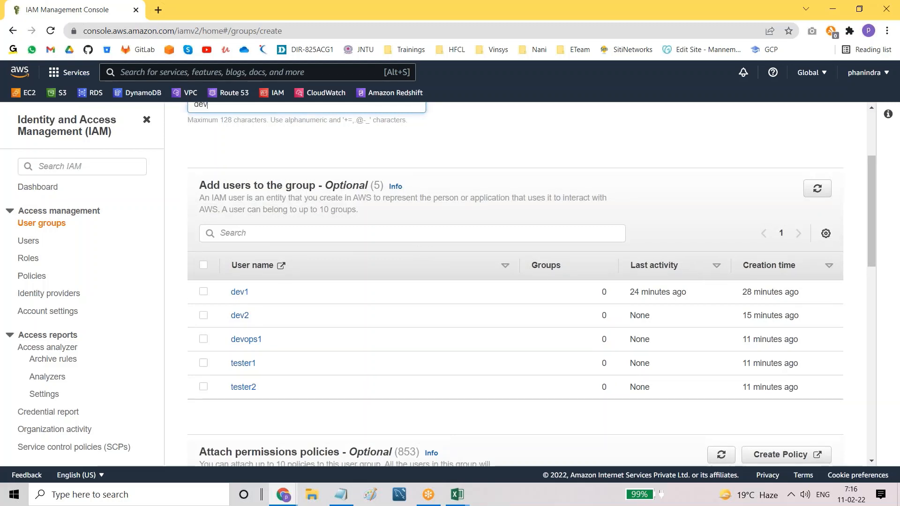
pyautogui.scroll(3, 422, 234)
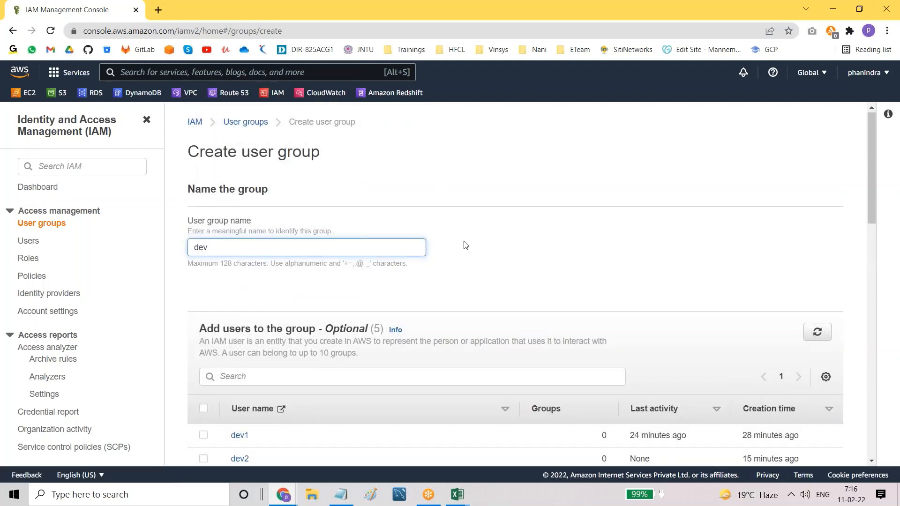
pyautogui.scroll(-4, 465, 245)
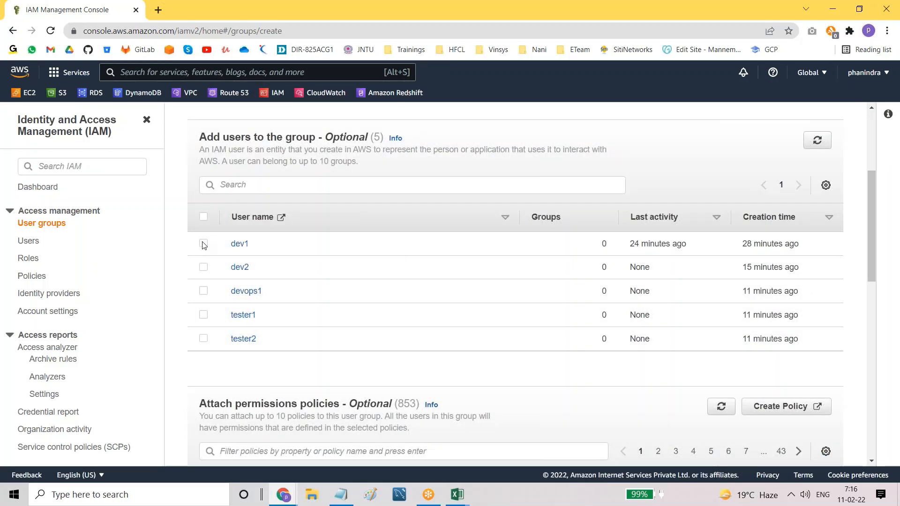
pyautogui.click(203, 244)
pyautogui.click(203, 267)
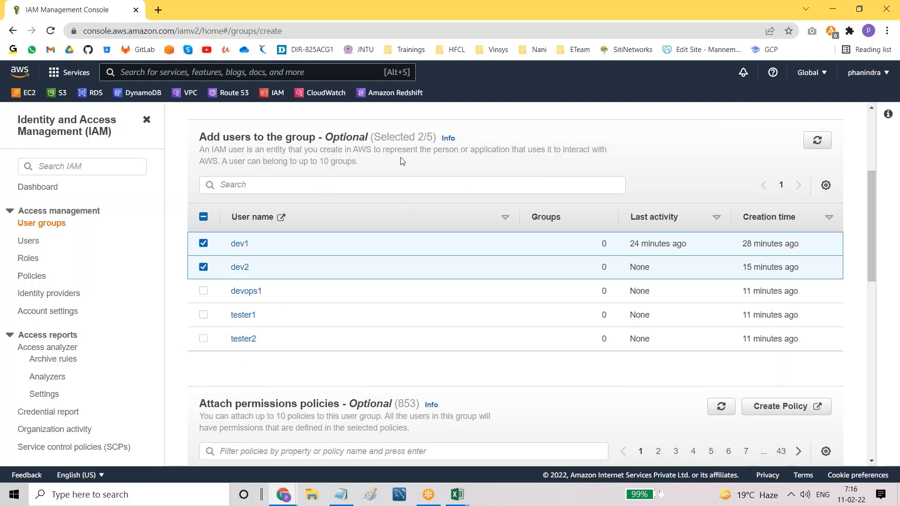
# Step: Filter permissions policies for 'ec2readon' and select AmazonEC2ReadOnlyAccess
pyautogui.scroll(1, 464, 255)
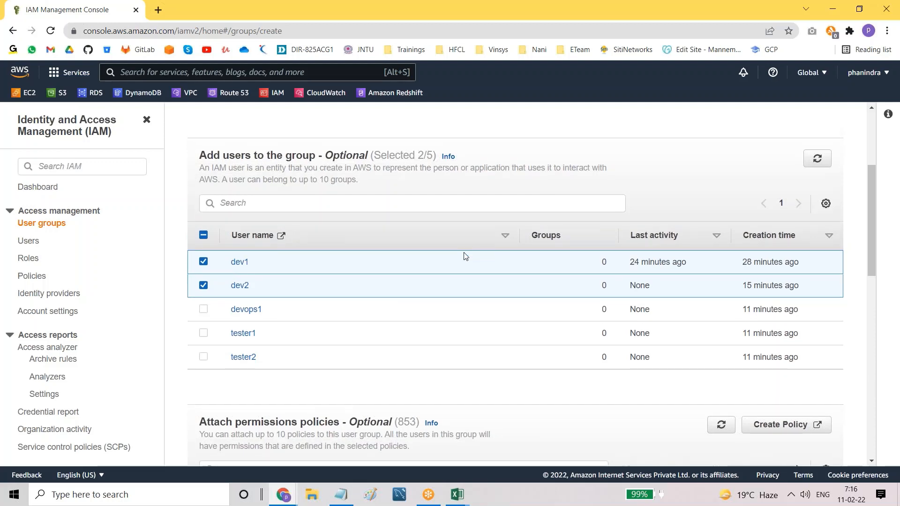
pyautogui.scroll(4, 465, 255)
pyautogui.scroll(-3, 465, 256)
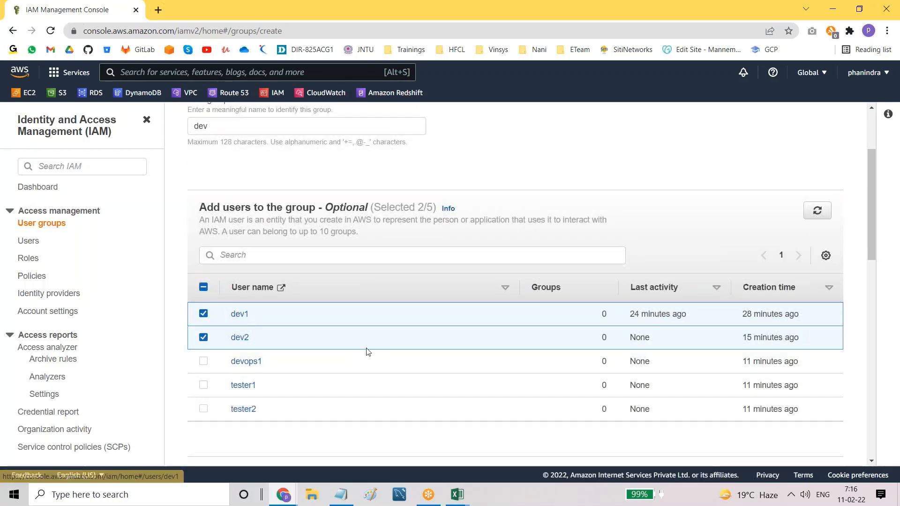
pyautogui.scroll(3, 368, 351)
pyautogui.moveTo(194, 248); pyautogui.dragTo(221, 253)
pyautogui.scroll(-6, 242, 294)
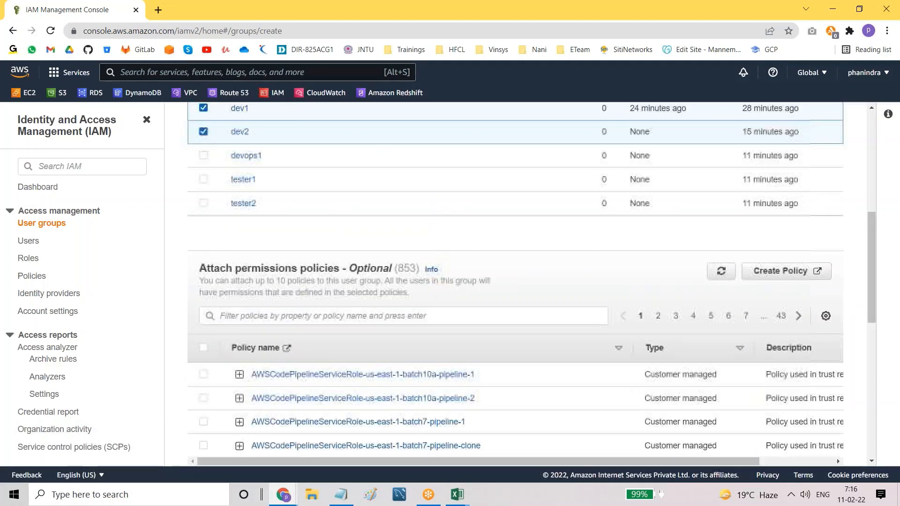
pyautogui.scroll(-2, 272, 188)
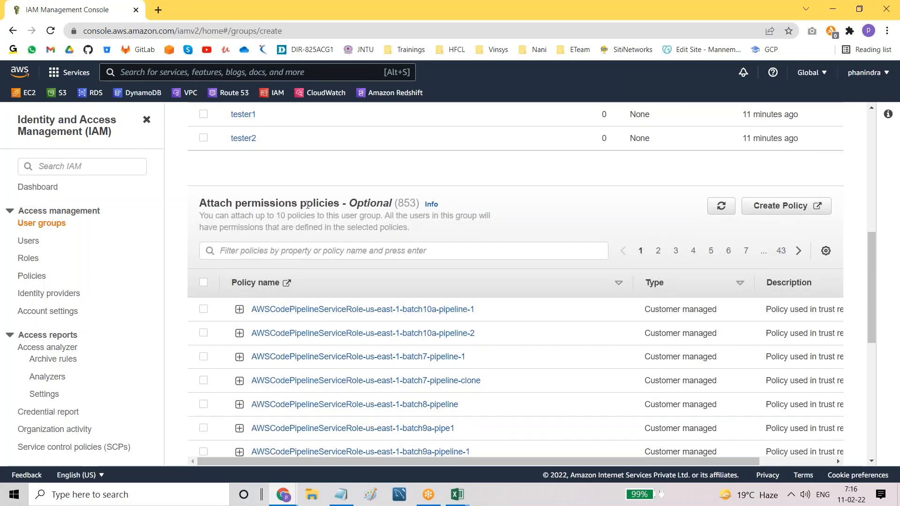
pyautogui.scroll(8, 307, 205)
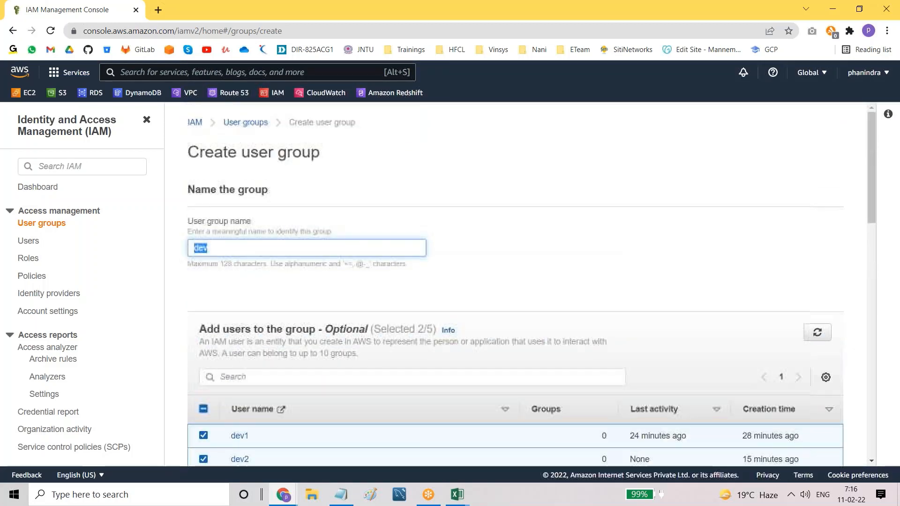
pyautogui.scroll(-5, 307, 204)
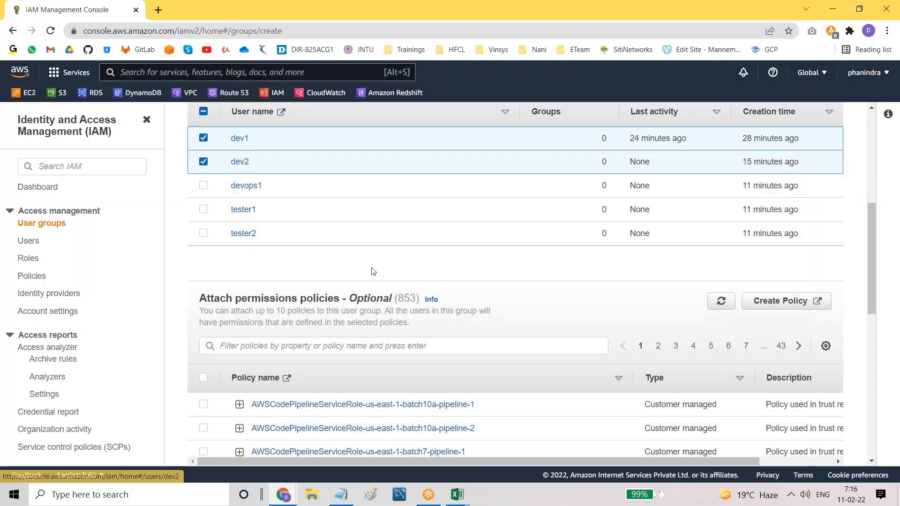
pyautogui.scroll(-3, 372, 271)
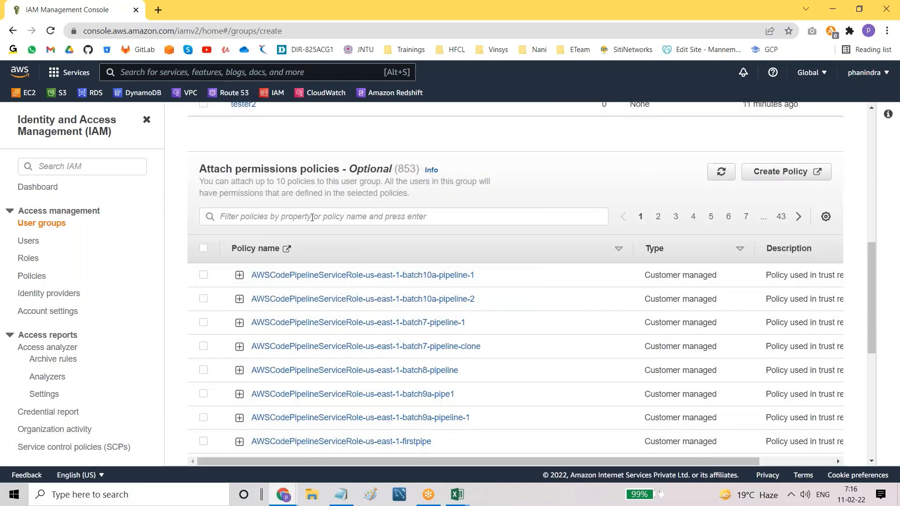
pyautogui.click(312, 217)
pyautogui.write('iam')
pyautogui.hotkey('ctrl', 'a')
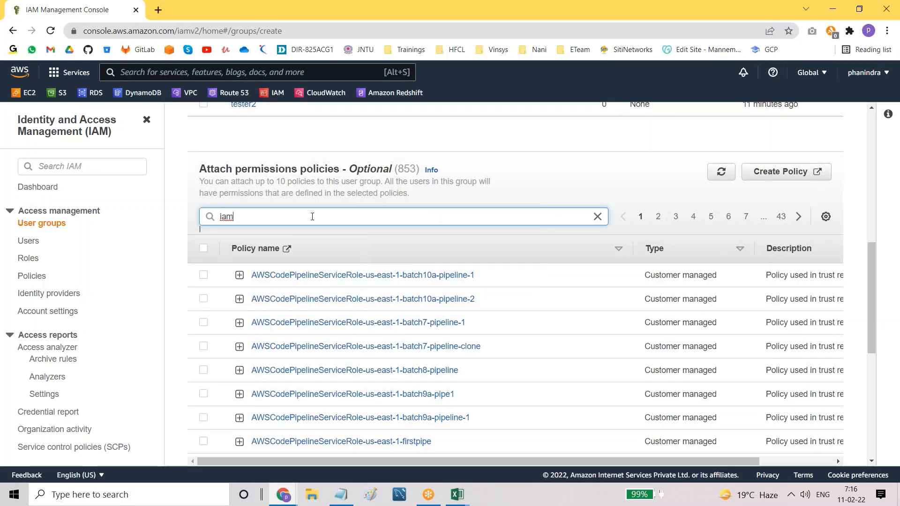
pyautogui.press('BackSpace')
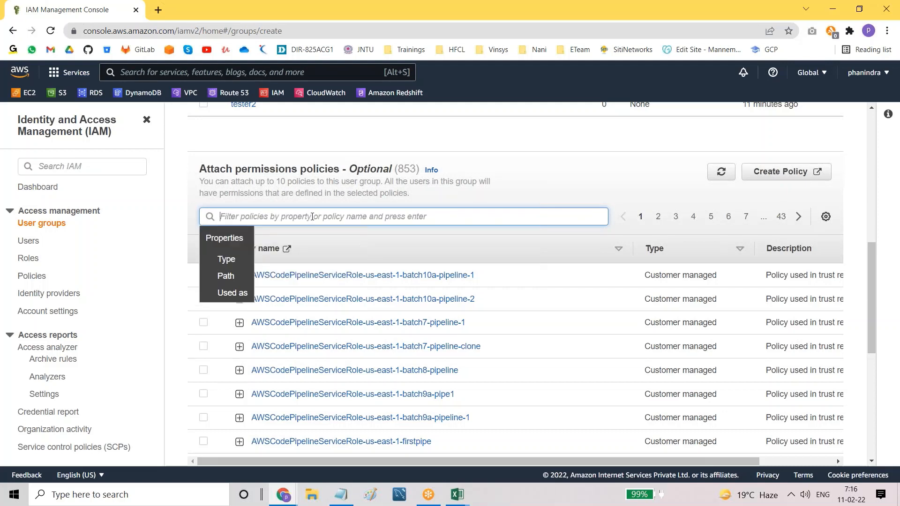
pyautogui.write('ec2read')
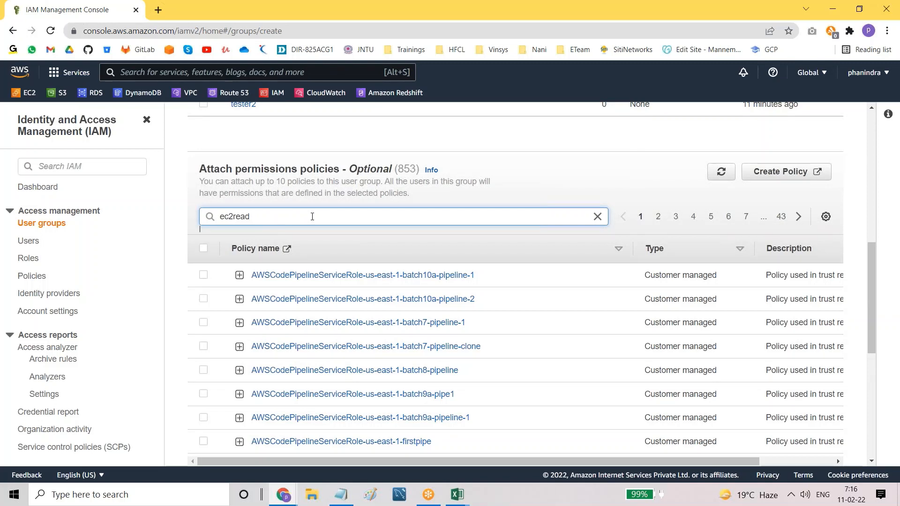
pyautogui.write('on')
pyautogui.press('Return')
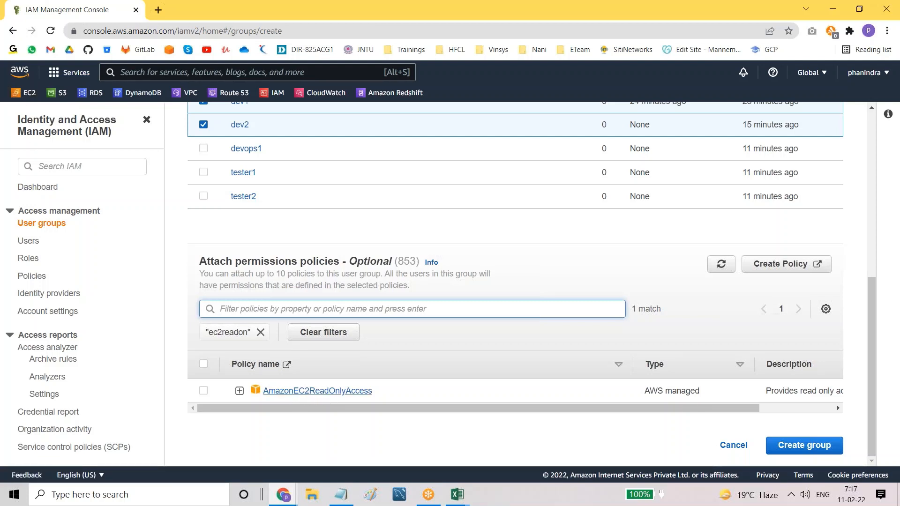
pyautogui.click(203, 391)
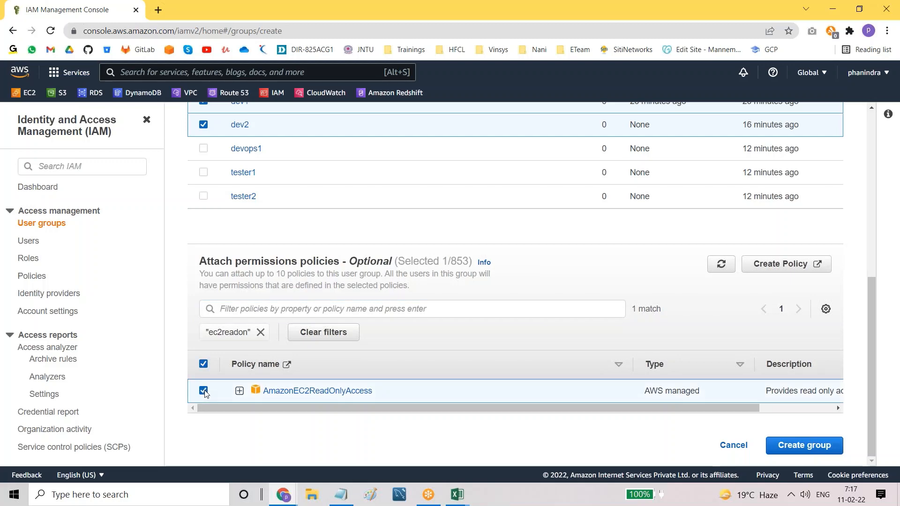
# Step: Create the dev group and dismiss the group-created confirmation
pyautogui.click(809, 449)
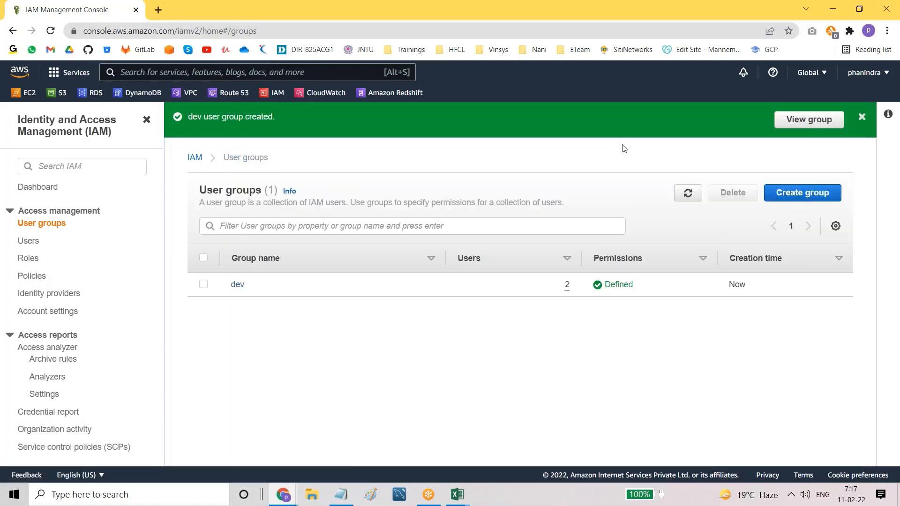
pyautogui.click(862, 117)
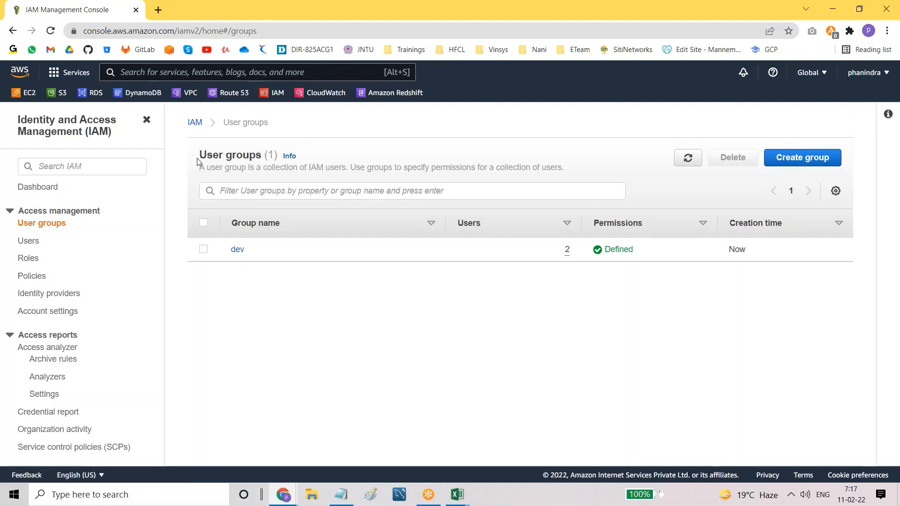
pyautogui.moveTo(198, 158); pyautogui.dragTo(248, 161)
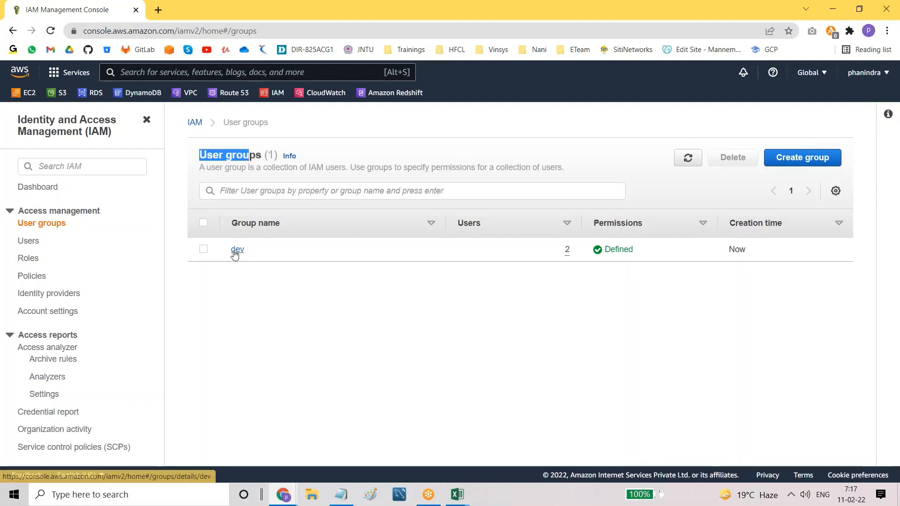
pyautogui.click(233, 315)
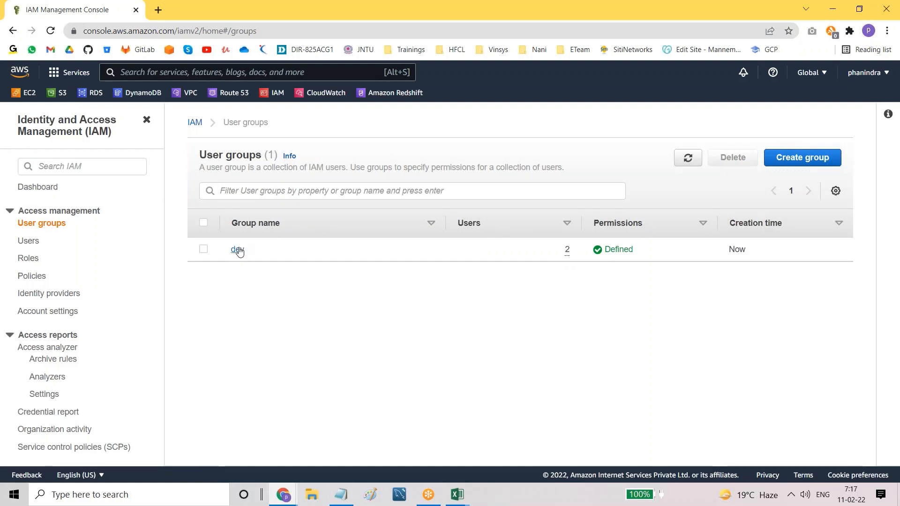
# Step: Open the dev group's Permissions tab showing AmazonEC2ReadOnlyAccess
pyautogui.click(236, 250)
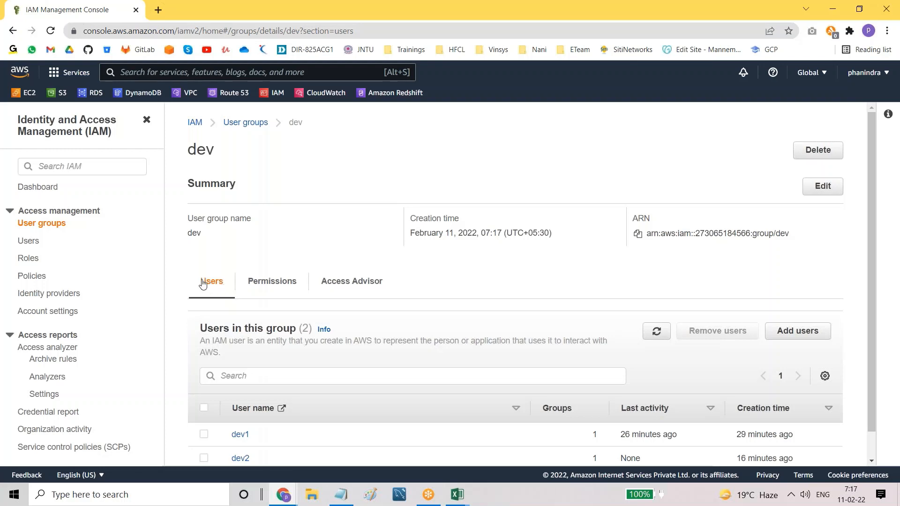
pyautogui.scroll(-1, 241, 410)
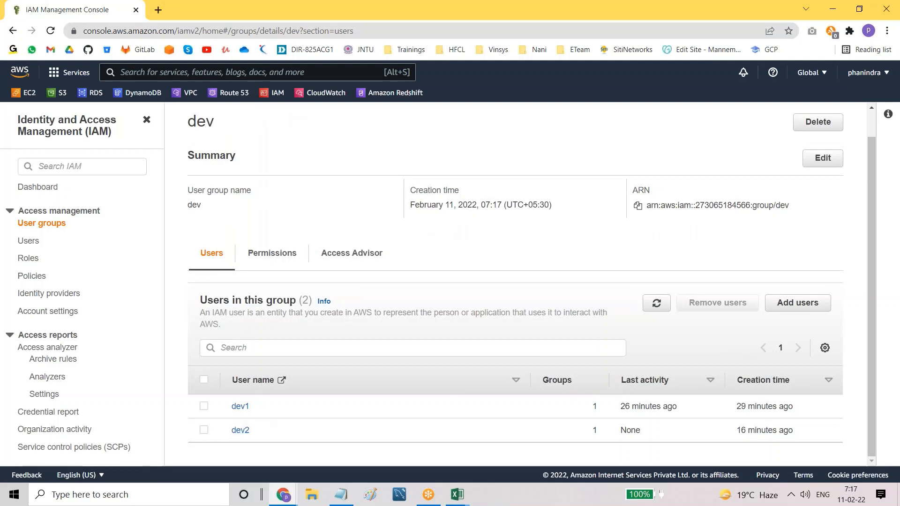
pyautogui.click(262, 258)
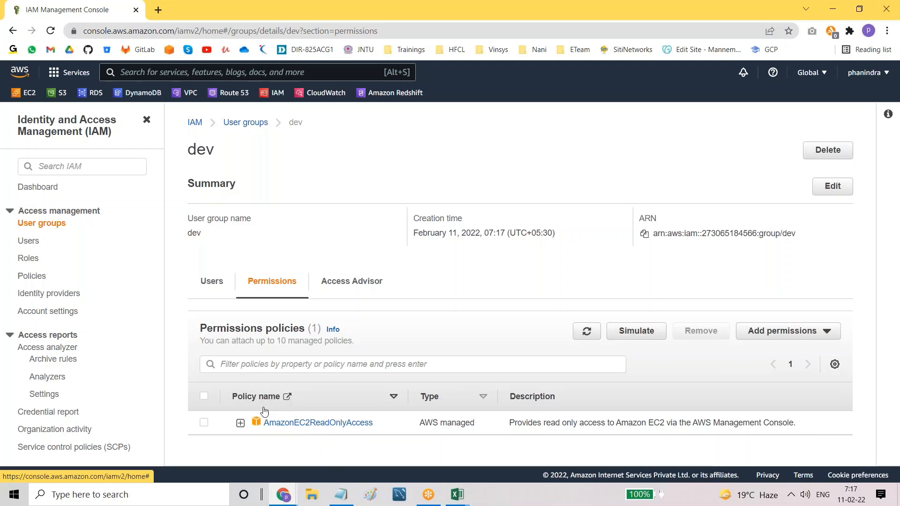
# Step: Review the dev group's members and permissions, then return to the IAM Users list
pyautogui.doubleClick(189, 234)
pyautogui.click(209, 283)
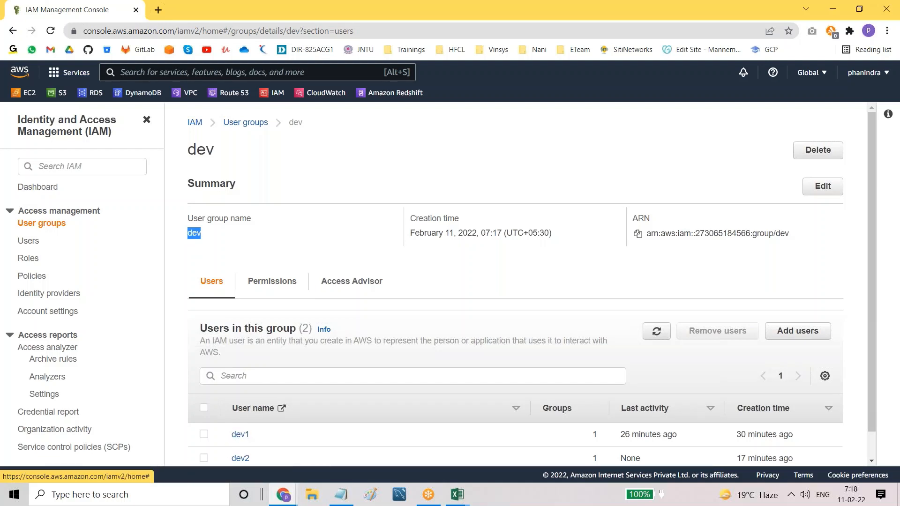
pyautogui.click(262, 287)
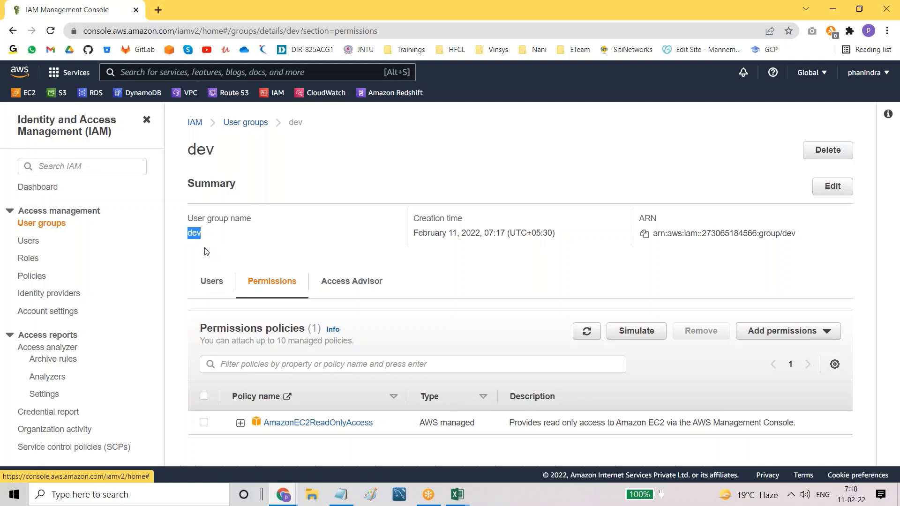
pyautogui.click(244, 250)
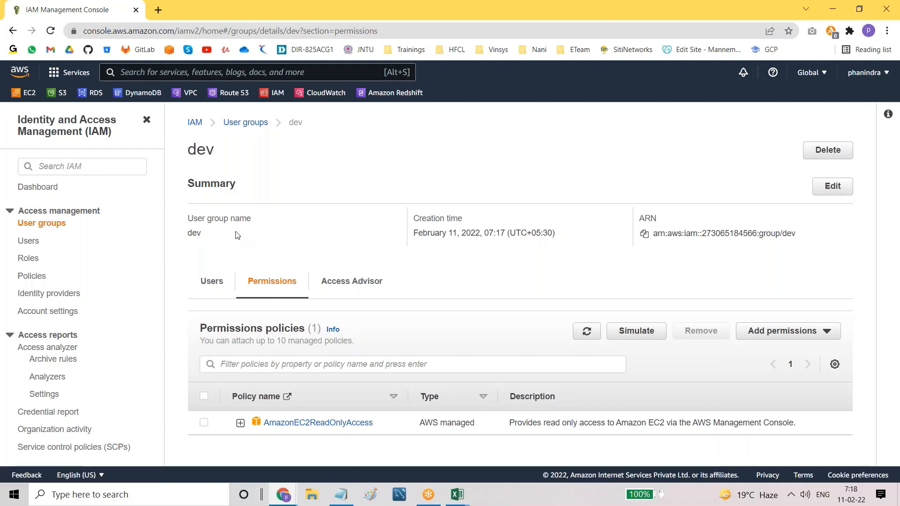
pyautogui.click(34, 243)
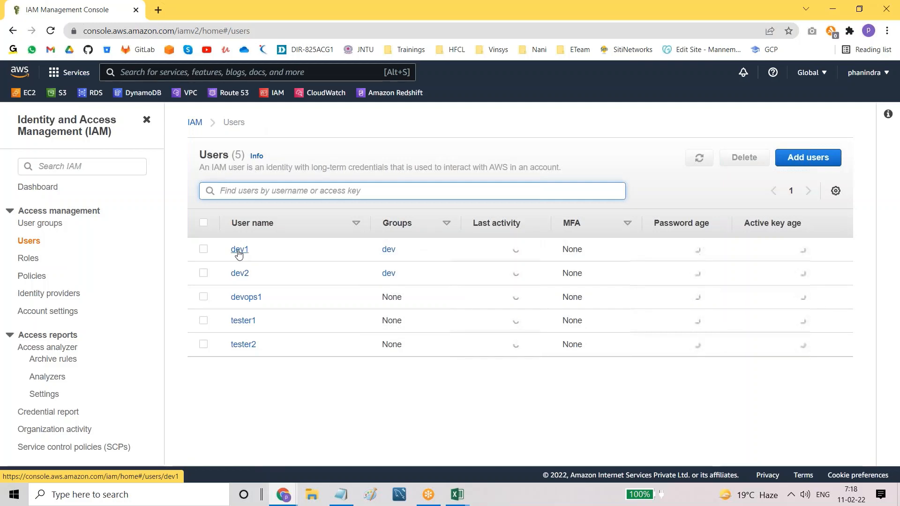
# Step: Inspect user dev1's details, then go back to User groups
pyautogui.click(239, 253)
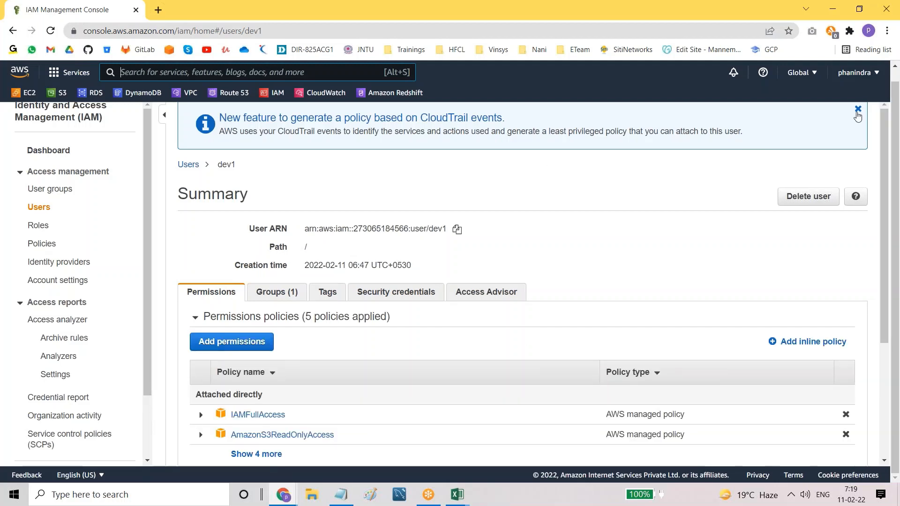
pyautogui.click(858, 111)
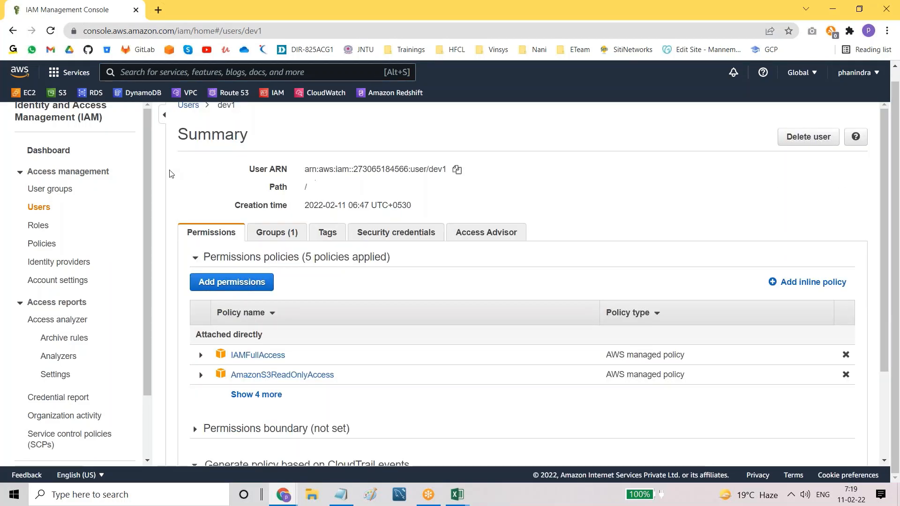
pyautogui.scroll(1, 169, 172)
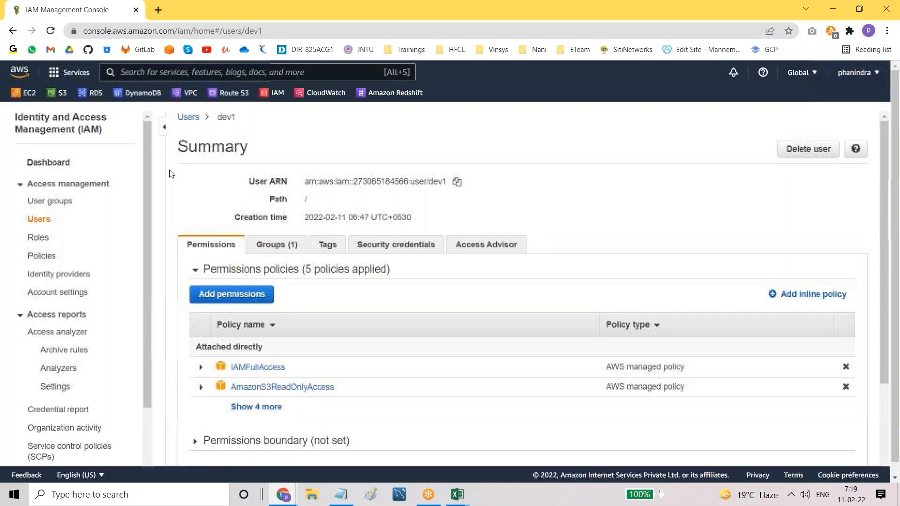
pyautogui.click(63, 205)
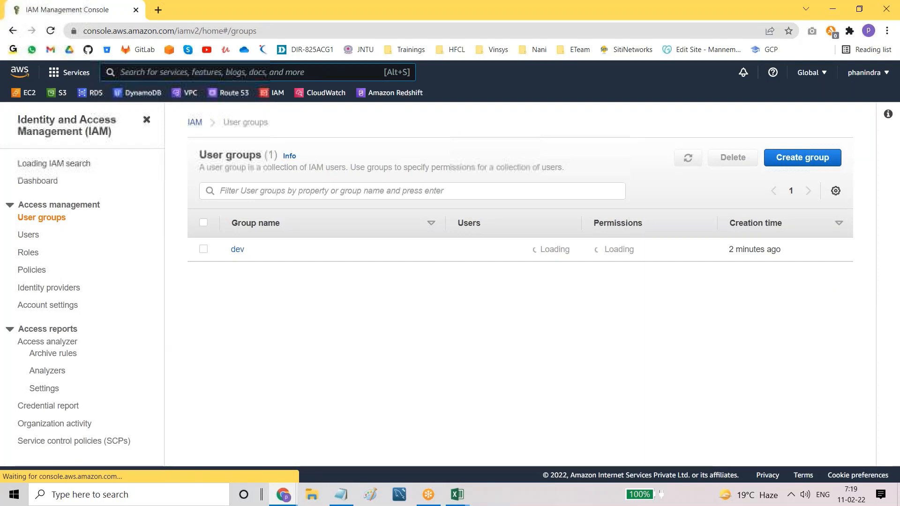
# Step: Recheck the dev group's permissions and members, then begin a new user group
pyautogui.click(234, 250)
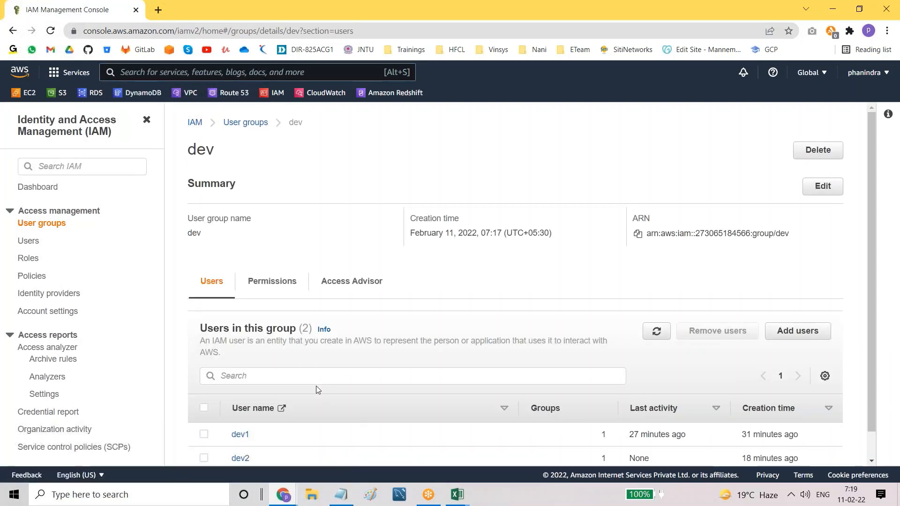
pyautogui.scroll(-1, 317, 387)
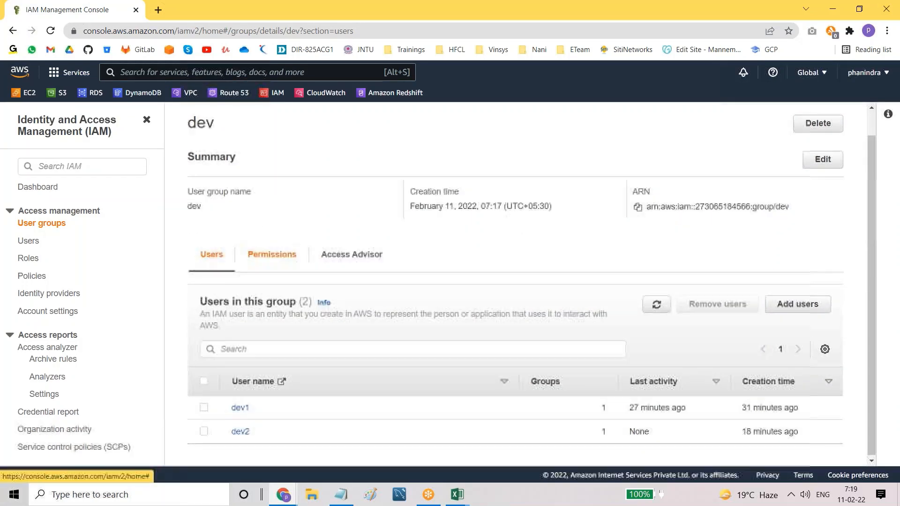
pyautogui.scroll(1, 273, 252)
pyautogui.click(269, 282)
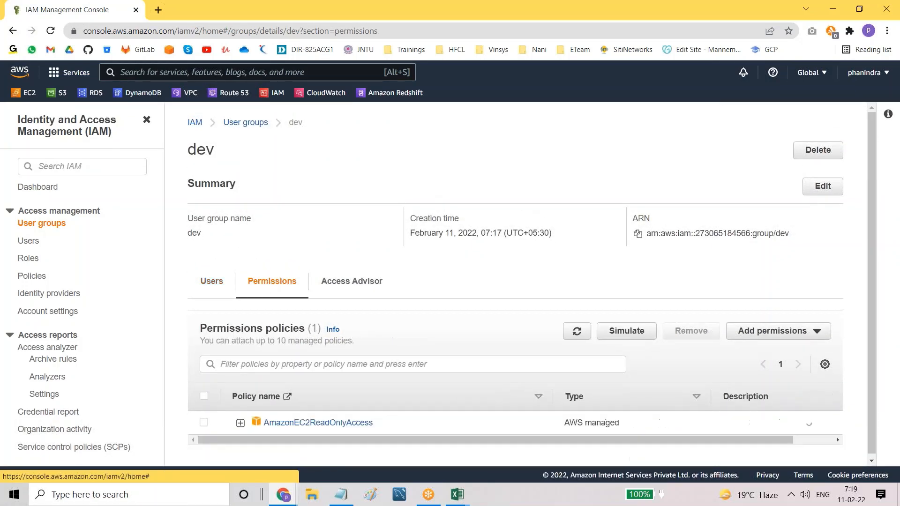
pyautogui.click(206, 283)
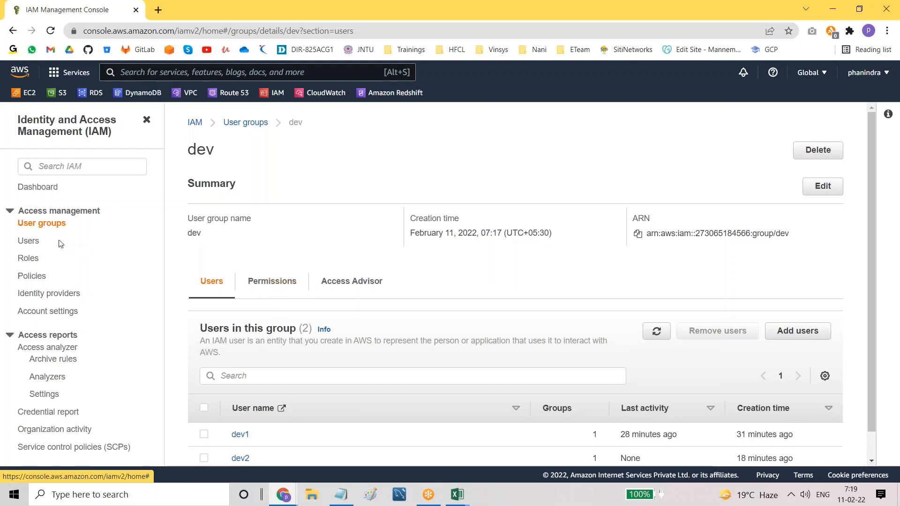
pyautogui.click(50, 229)
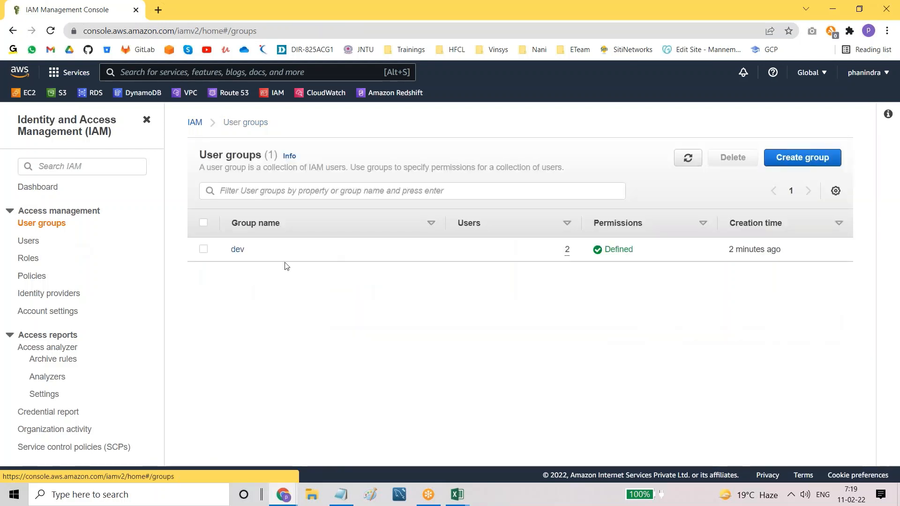
pyautogui.click(818, 158)
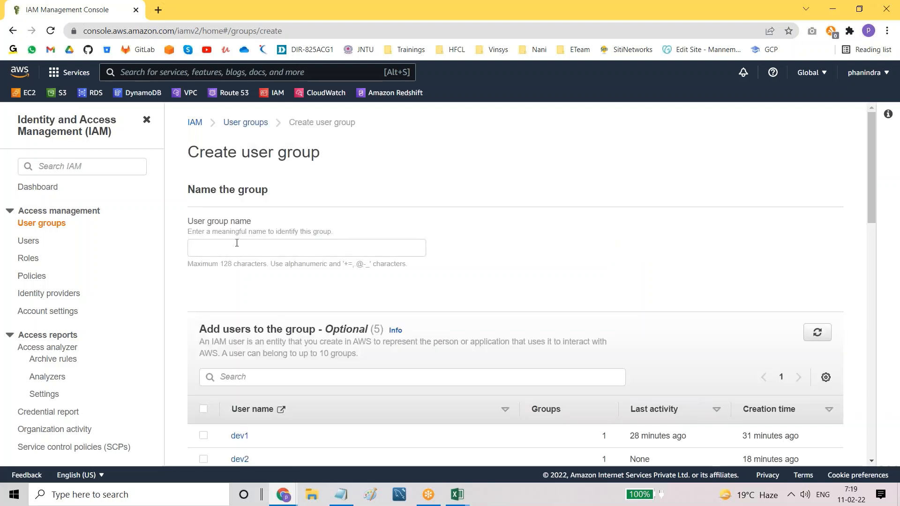
# Step: Add tester1 and tester2 as members of the new group
pyautogui.click(237, 243)
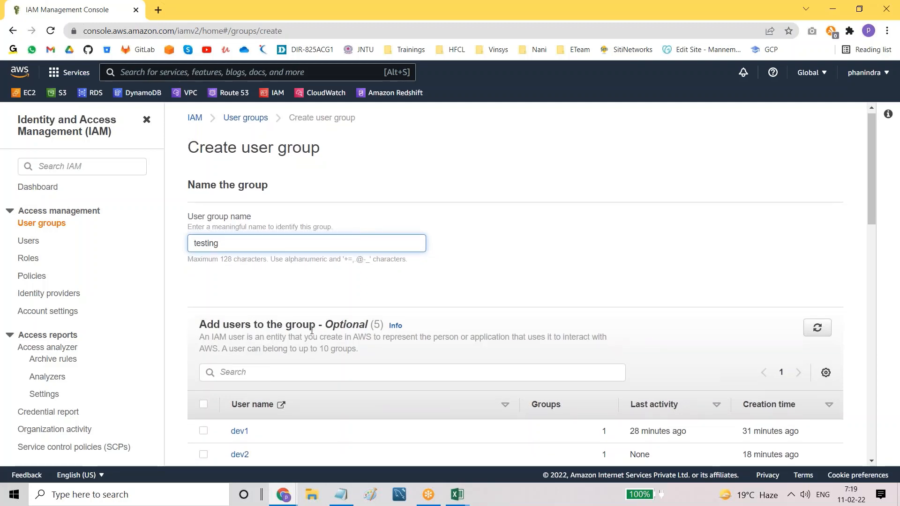
pyautogui.scroll(-5, 231, 268)
pyautogui.scroll(1, 206, 249)
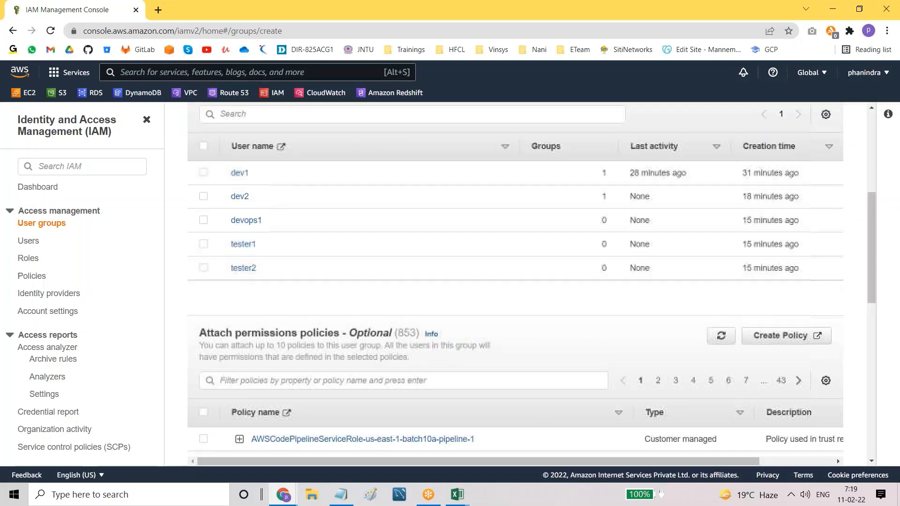
pyautogui.click(204, 244)
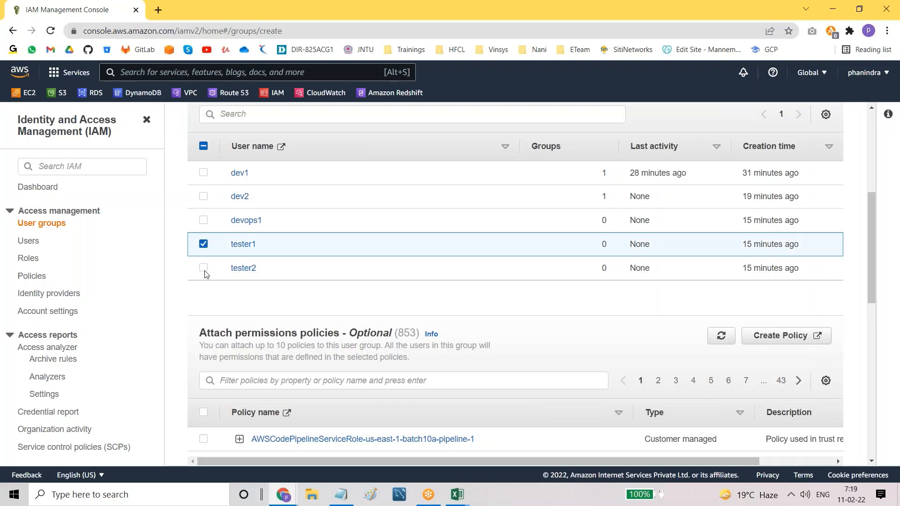
pyautogui.click(204, 269)
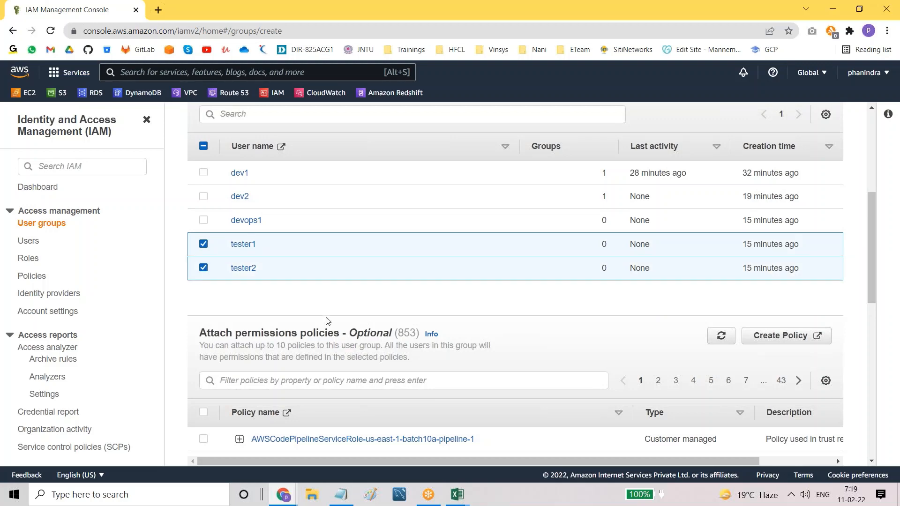
# Step: Filter policies for 'rdsfull', select AmazonRDSFullAccess, and create the testing group
pyautogui.scroll(-3, 327, 320)
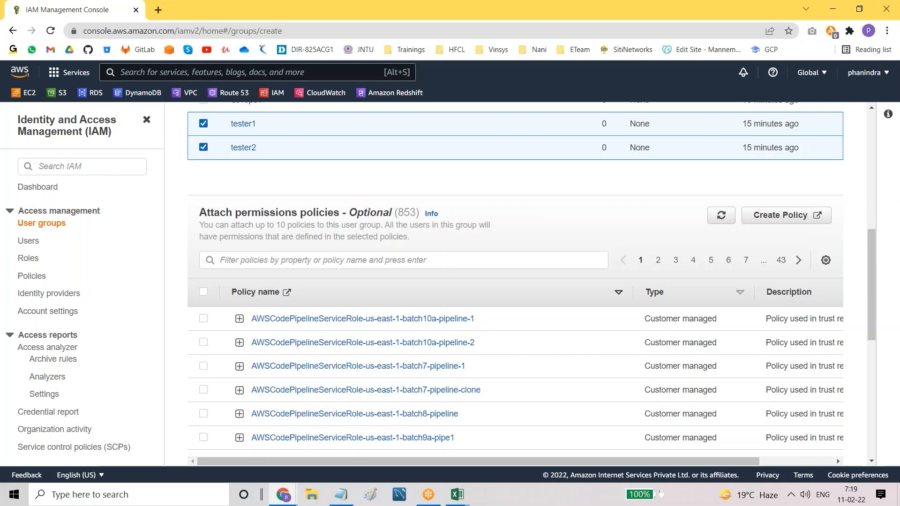
pyautogui.click(202, 260)
pyautogui.write('rds')
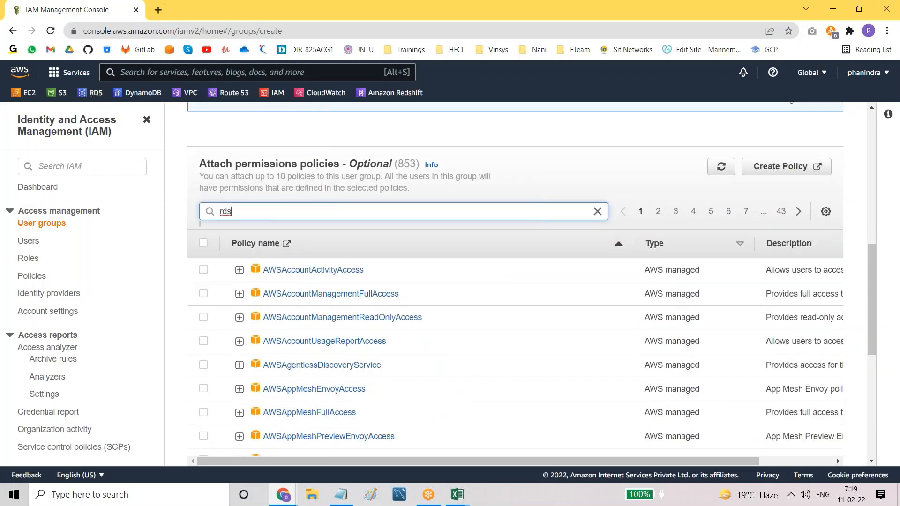
pyautogui.write('full')
pyautogui.press('Return')
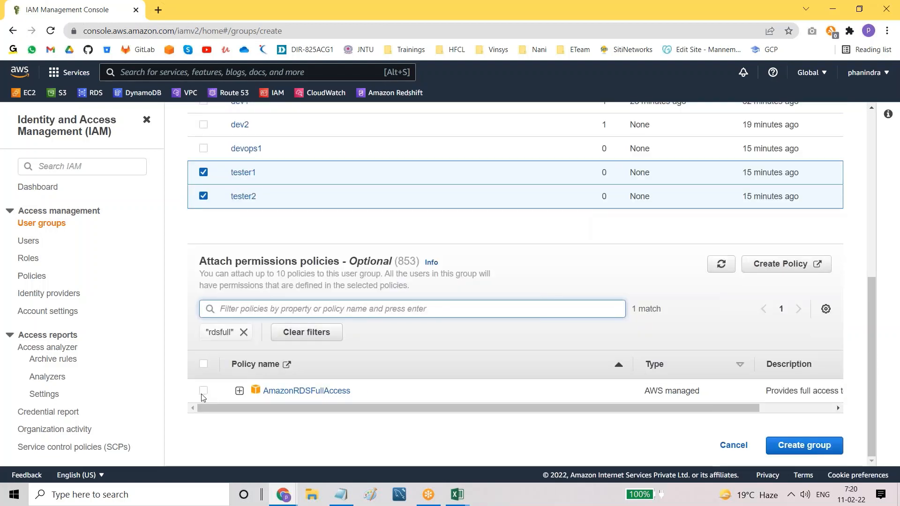
pyautogui.click(203, 390)
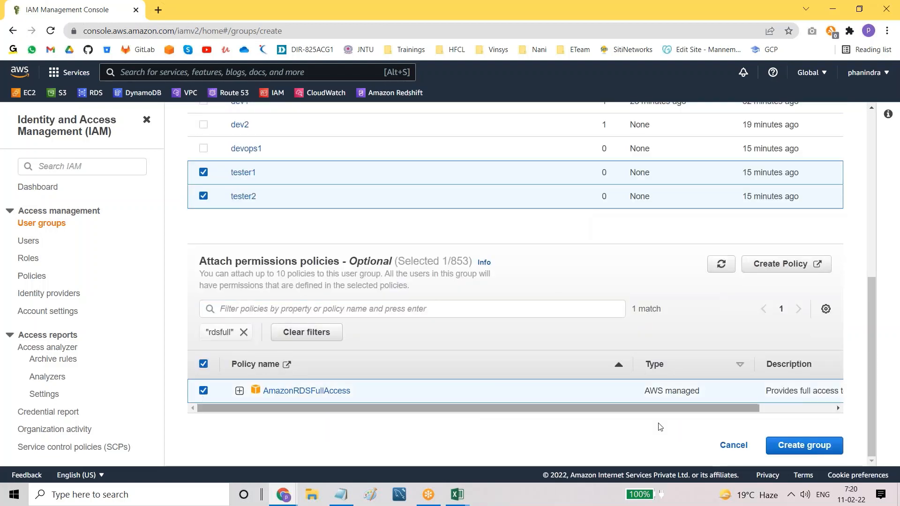
pyautogui.click(804, 445)
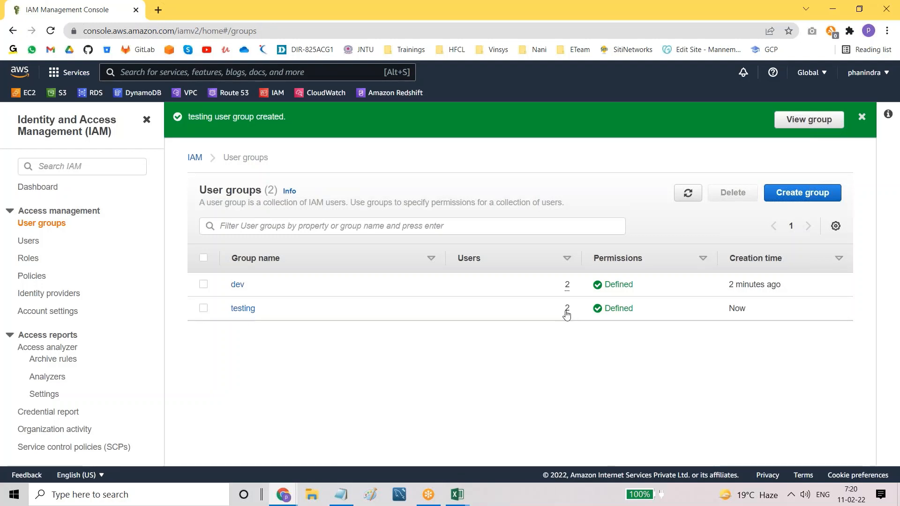
# Step: Open the testing group's Permissions tab to verify AmazonRDSFullAccess
pyautogui.click(243, 308)
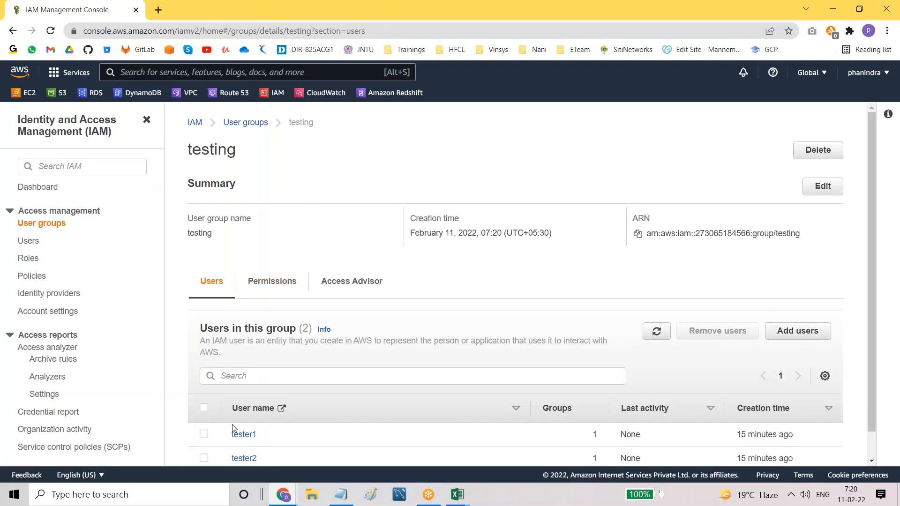
pyautogui.scroll(-1, 232, 423)
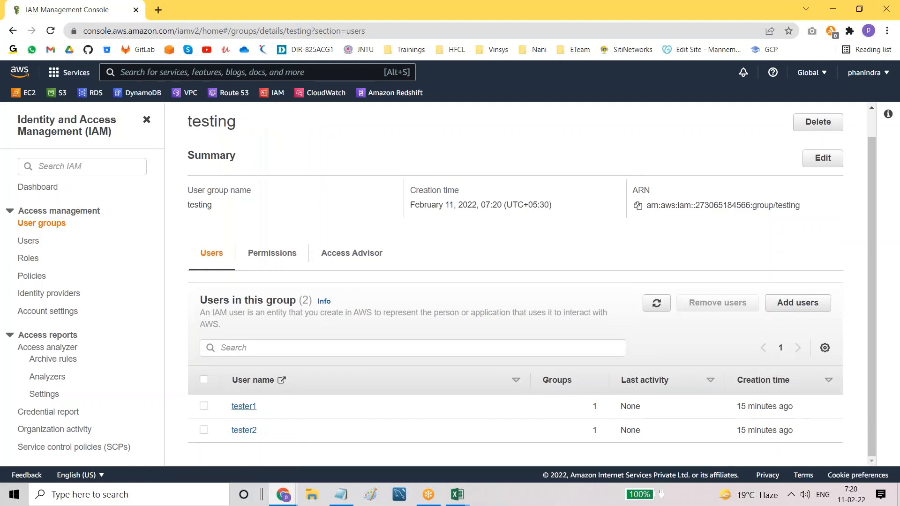
pyautogui.click(268, 261)
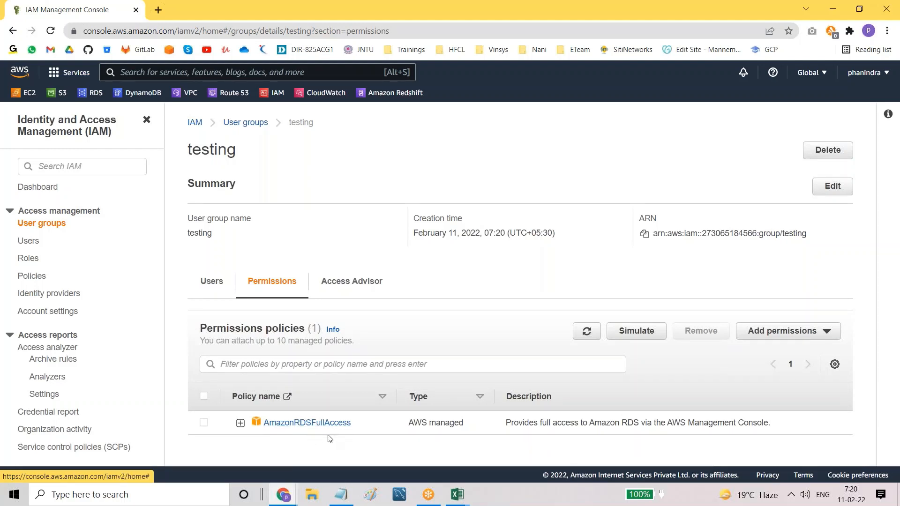
# Step: Open tester1's user details from the IAM Users list
pyautogui.click(29, 241)
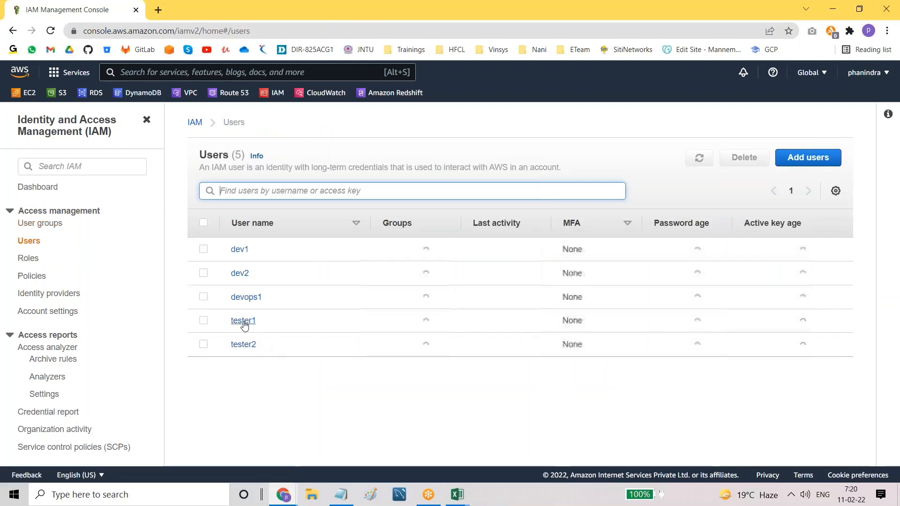
pyautogui.click(243, 322)
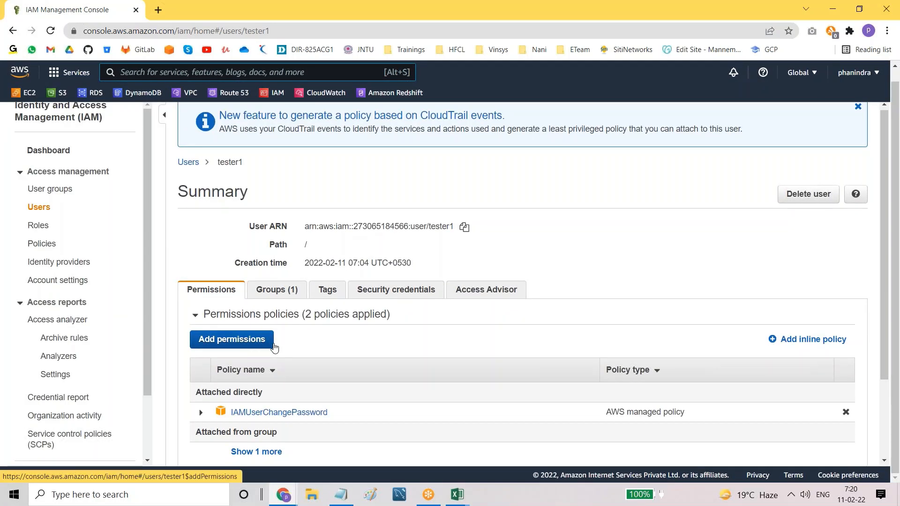
pyautogui.scroll(-3, 271, 341)
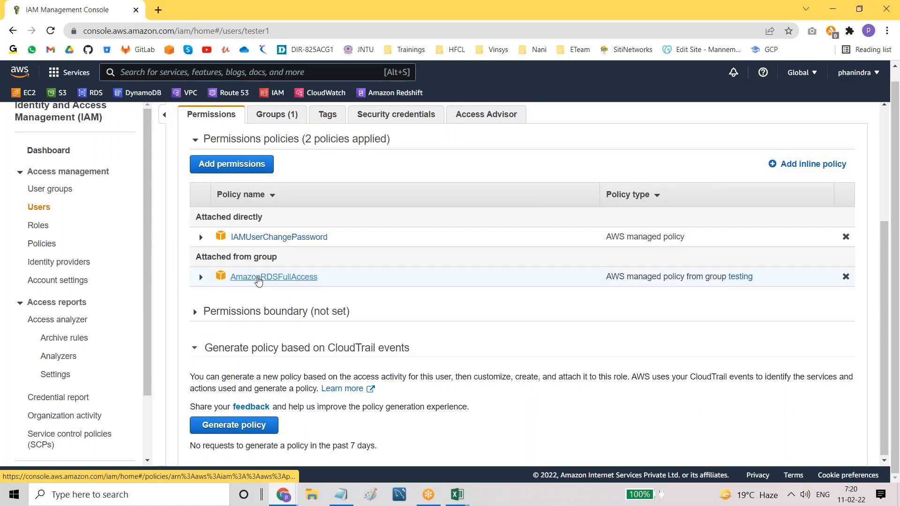
pyautogui.scroll(3, 235, 131)
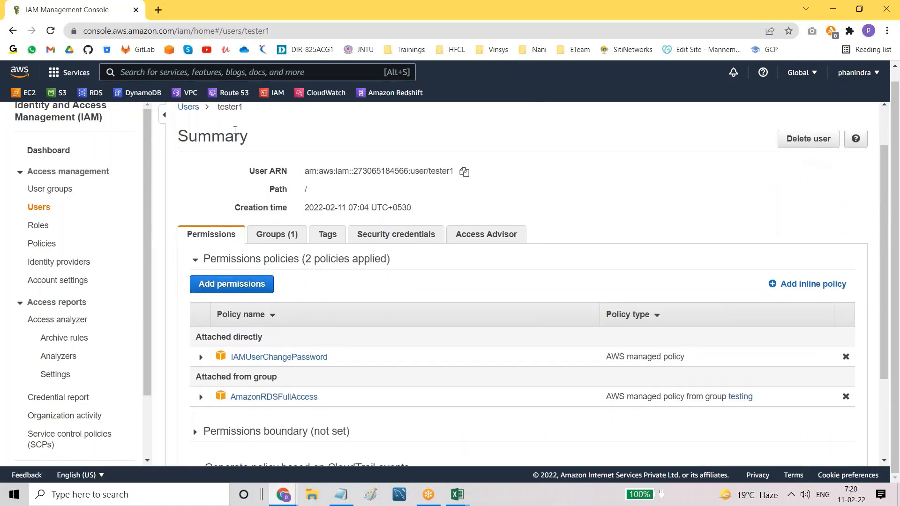
pyautogui.scroll(-2, 209, 233)
pyautogui.scroll(-2, 209, 233)
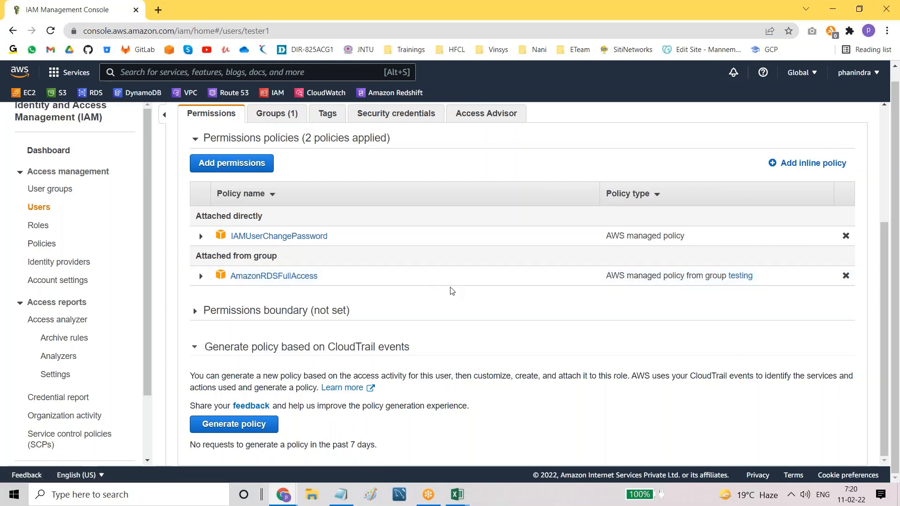
pyautogui.scroll(2, 450, 291)
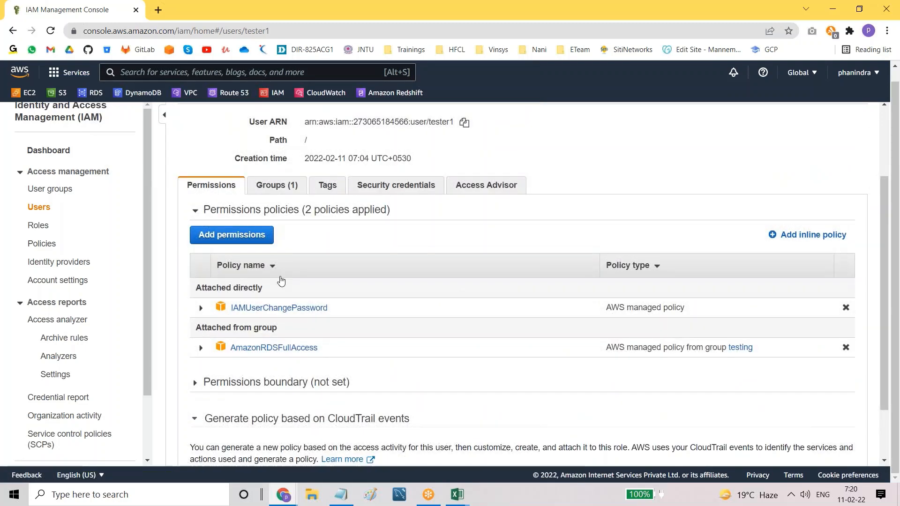
pyautogui.scroll(2, 328, 275)
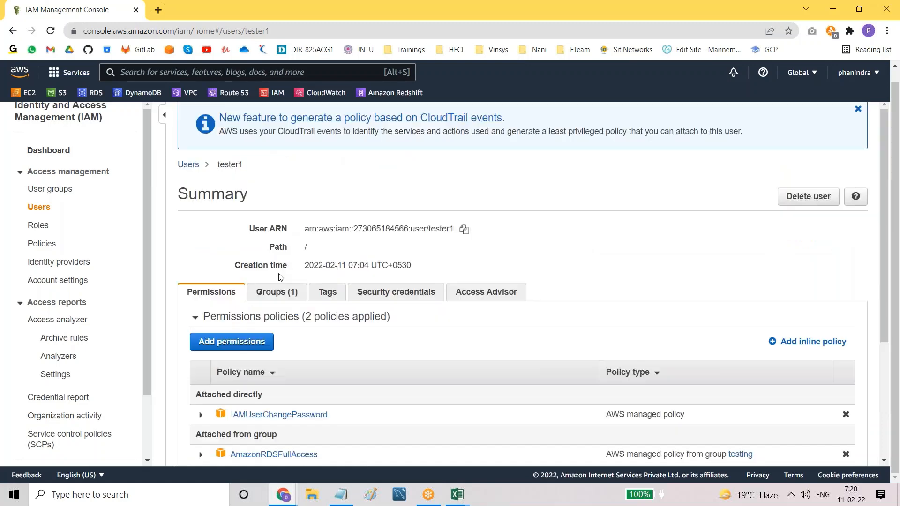
# Step: Check tester1's policies attached directly versus attached from the testing group
pyautogui.click(859, 110)
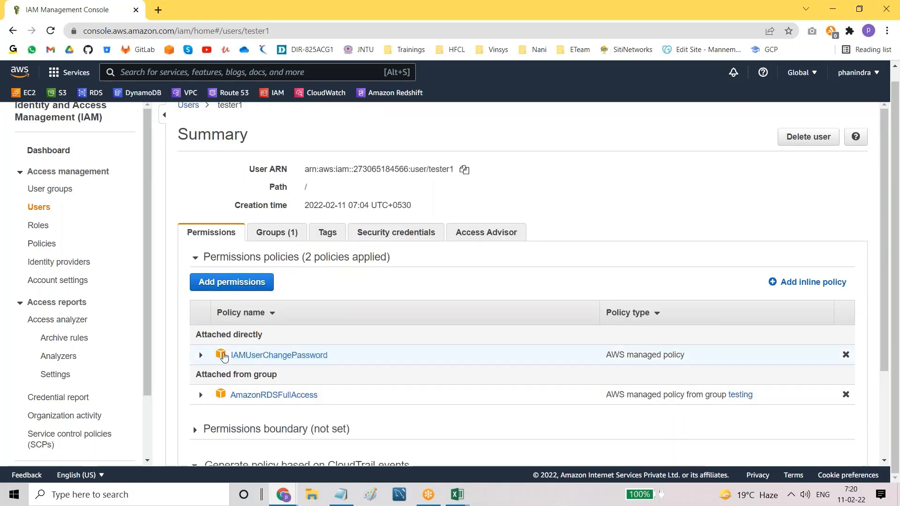
pyautogui.moveTo(195, 335); pyautogui.dragTo(263, 337)
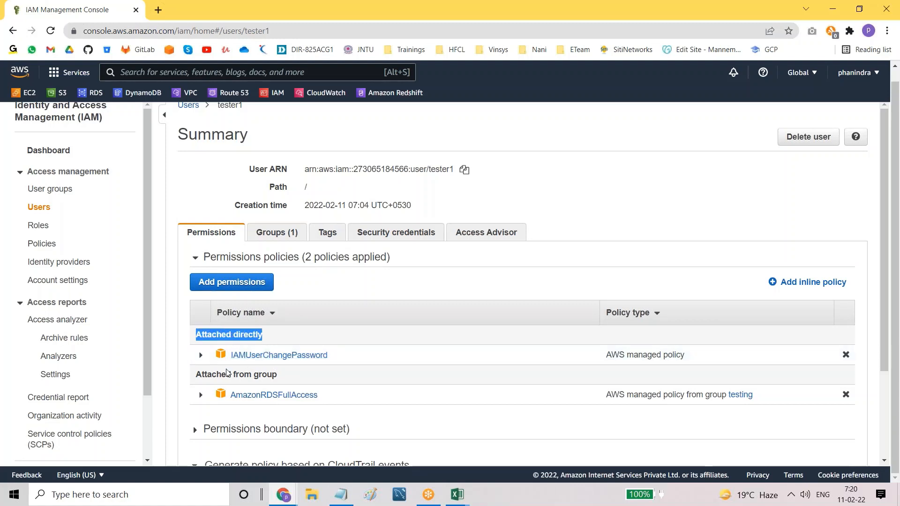
pyautogui.moveTo(196, 375); pyautogui.dragTo(281, 378)
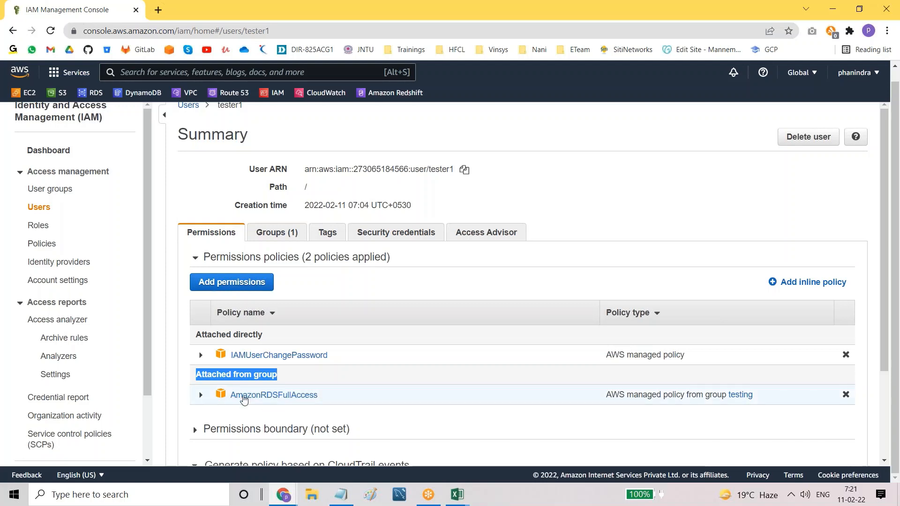
pyautogui.tripleClick(246, 375)
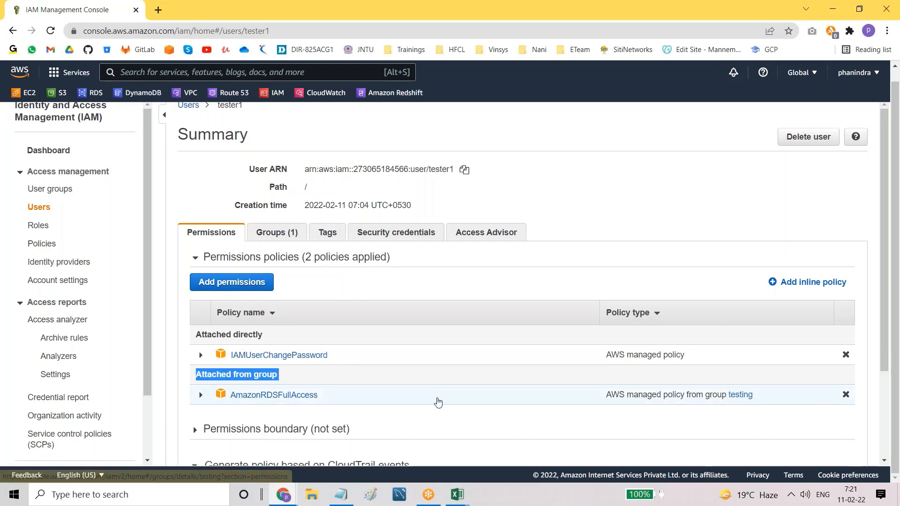
pyautogui.scroll(1, 420, 313)
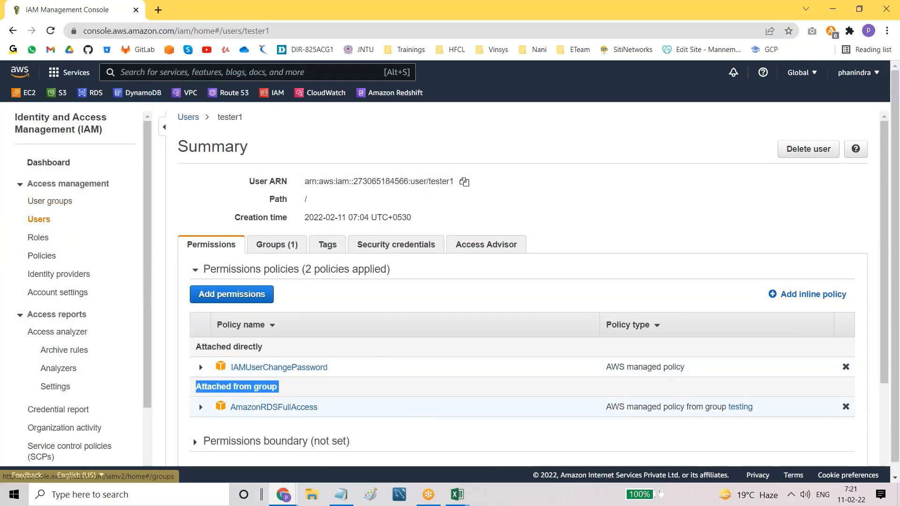
pyautogui.click(341, 495)
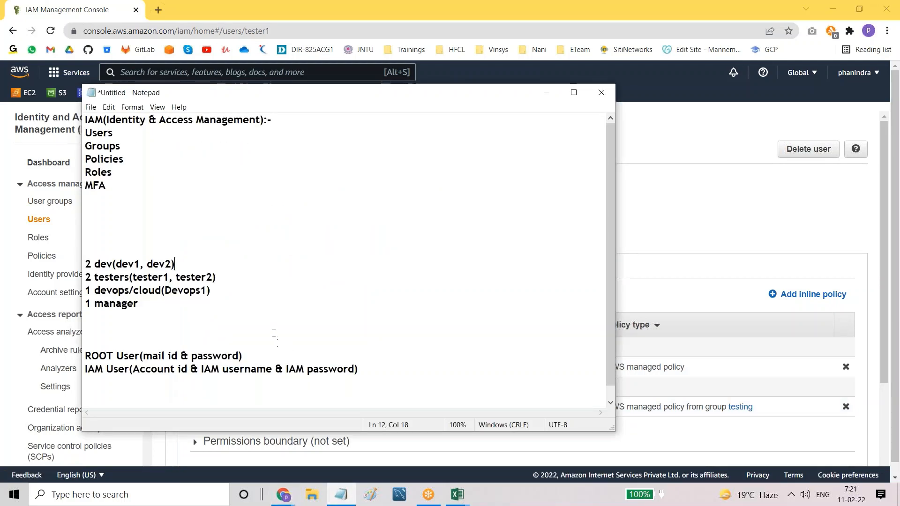
# Step: Add a note line naming a user in both development and testing, then return to AWS
pyautogui.scroll(-1, 183, 311)
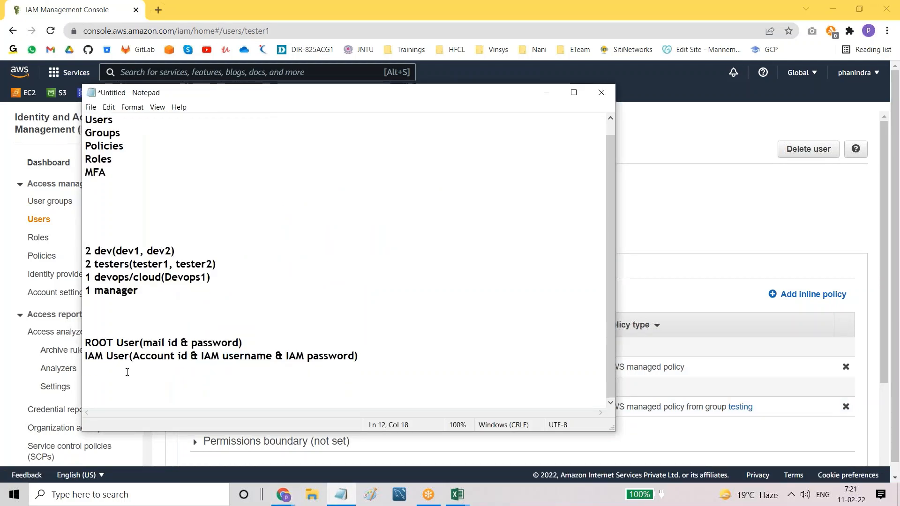
pyautogui.click(117, 383)
pyautogui.press('Return')
pyautogui.press('Return')
pyautogui.press('Return')
pyautogui.write('suresh( dev')
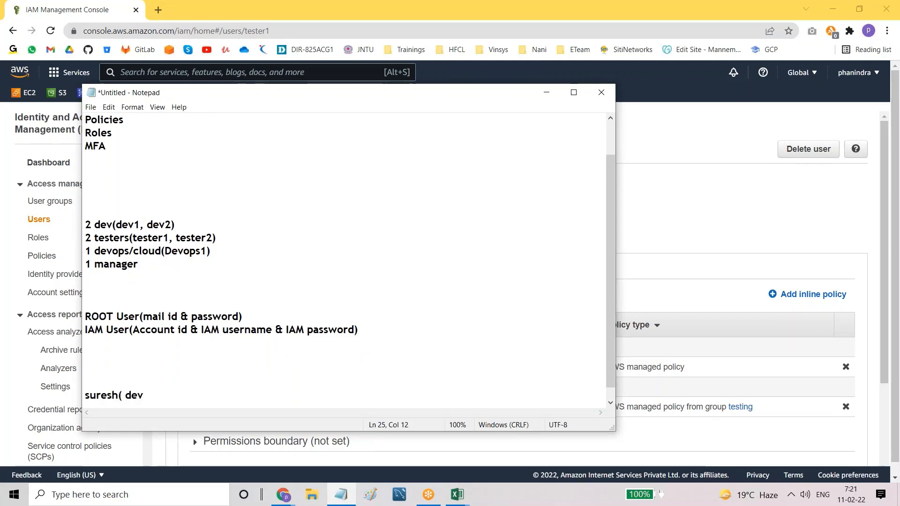
pyautogui.write('elopment & testing')
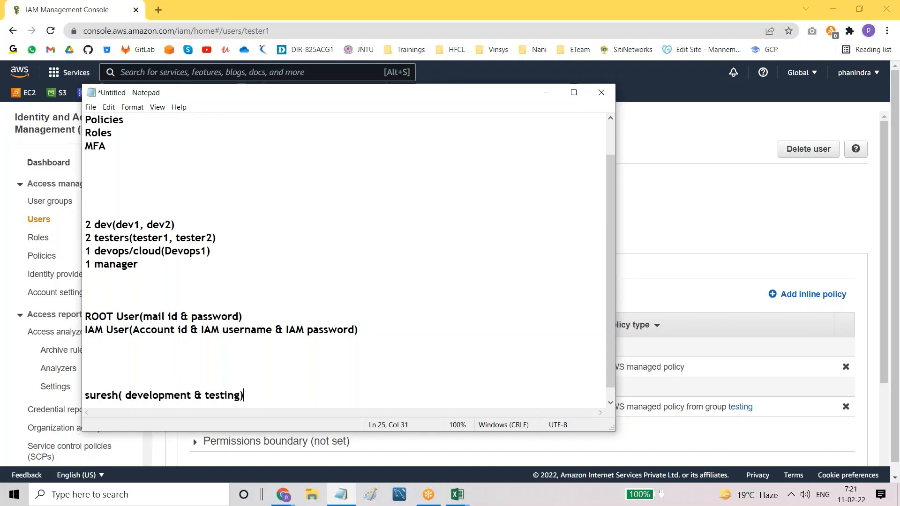
pyautogui.moveTo(127, 396); pyautogui.dragTo(245, 397)
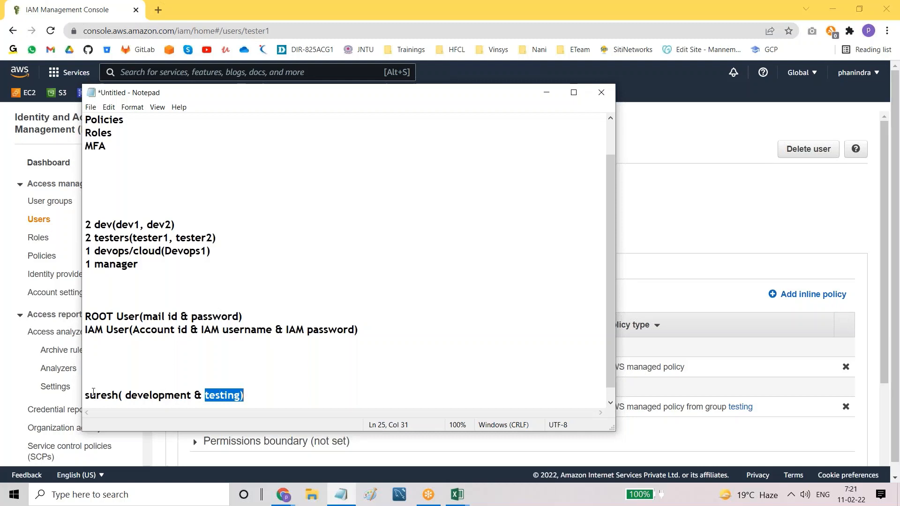
pyautogui.moveTo(85, 398); pyautogui.dragTo(289, 400)
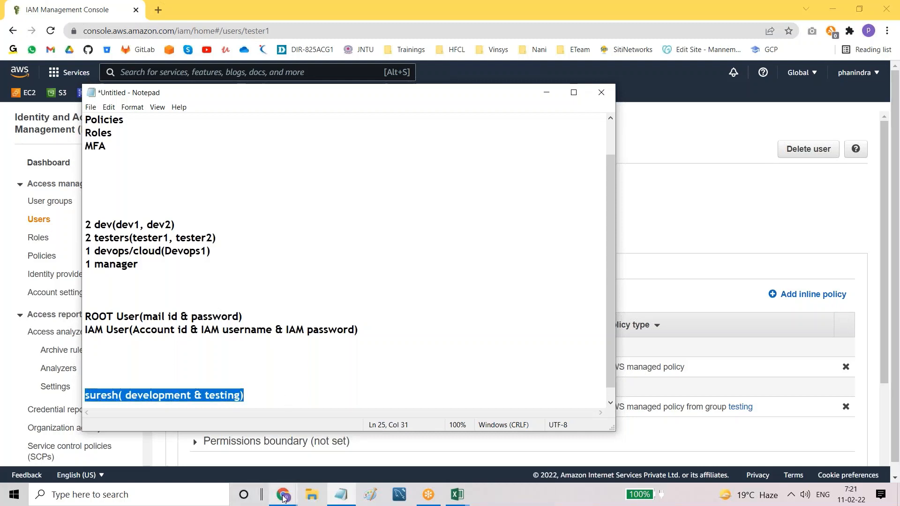
pyautogui.moveTo(284, 497)
pyautogui.click(273, 468)
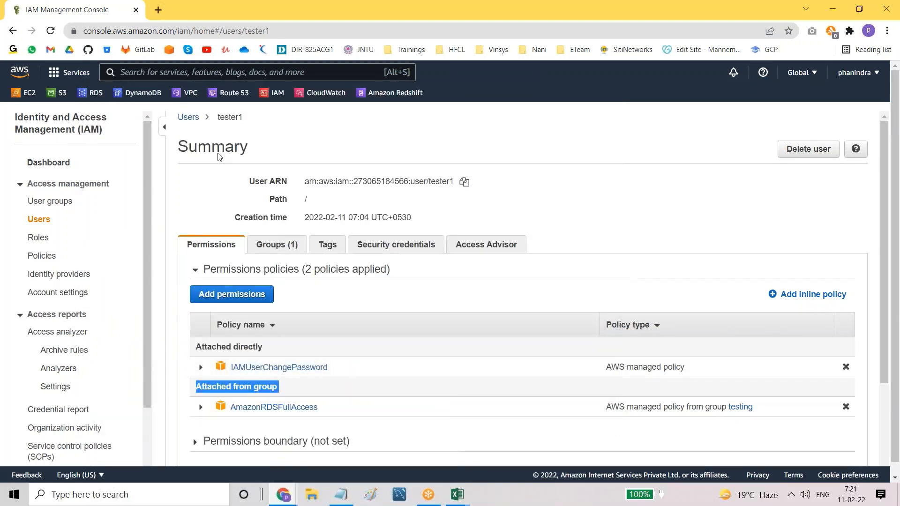
# Step: Create IAM user 'allrounder' with console password access, skipping groups and tags
pyautogui.click(188, 119)
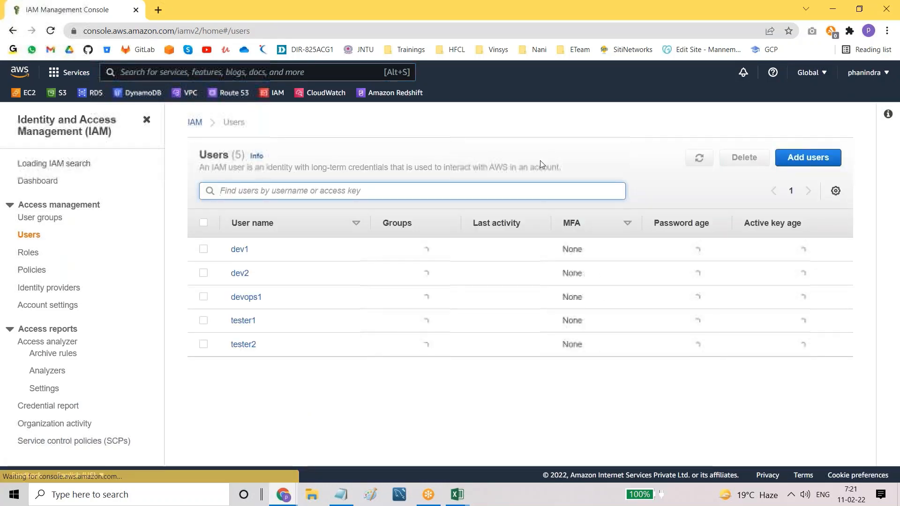
pyautogui.click(800, 159)
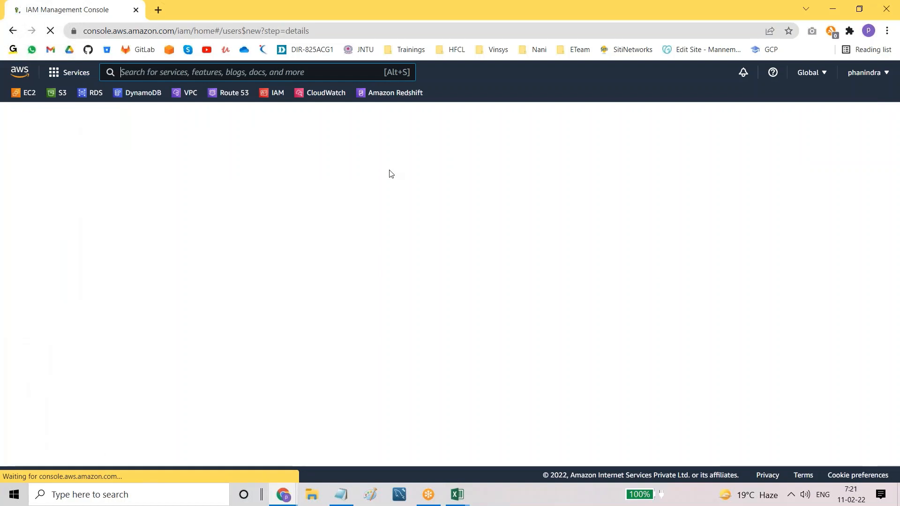
pyautogui.click(328, 214)
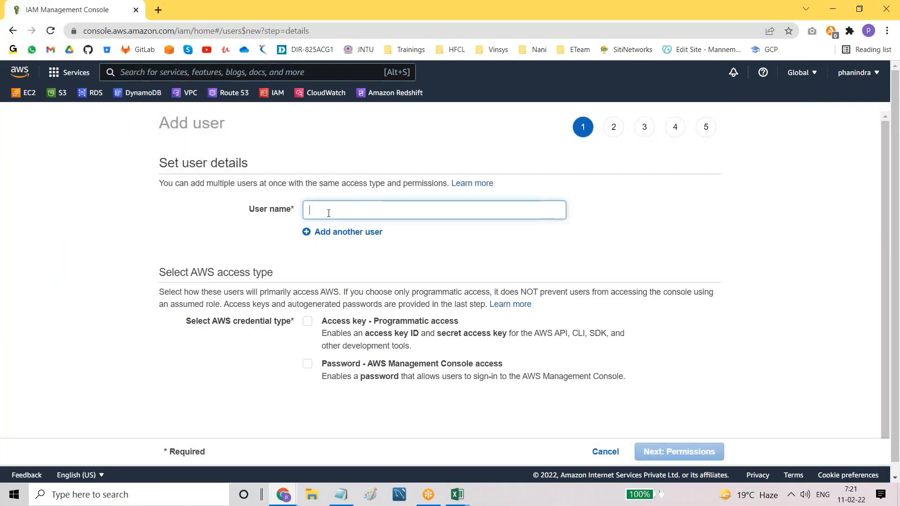
pyautogui.write('allrounder')
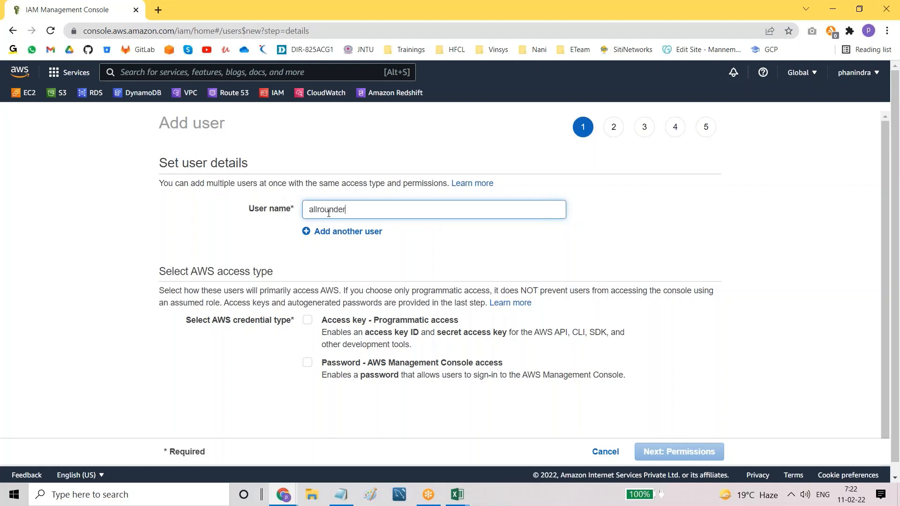
pyautogui.click(307, 363)
pyautogui.scroll(-1, 453, 406)
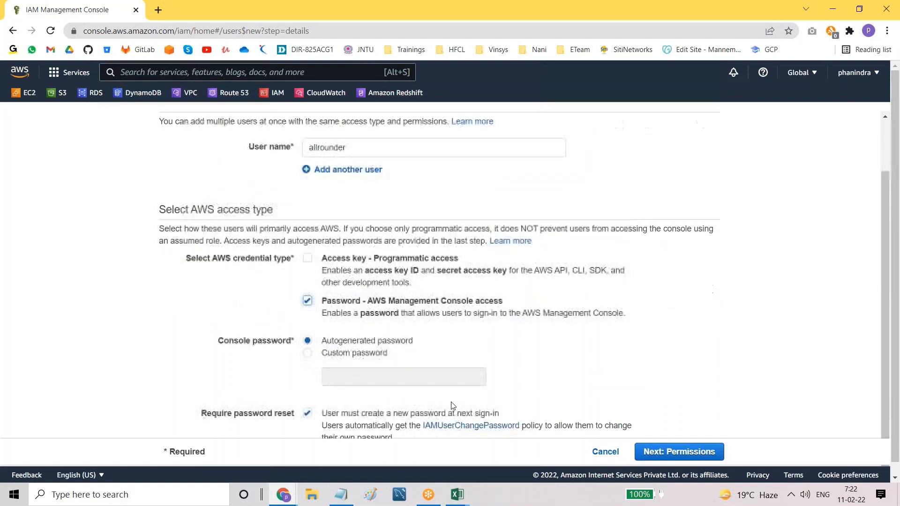
pyautogui.click(693, 453)
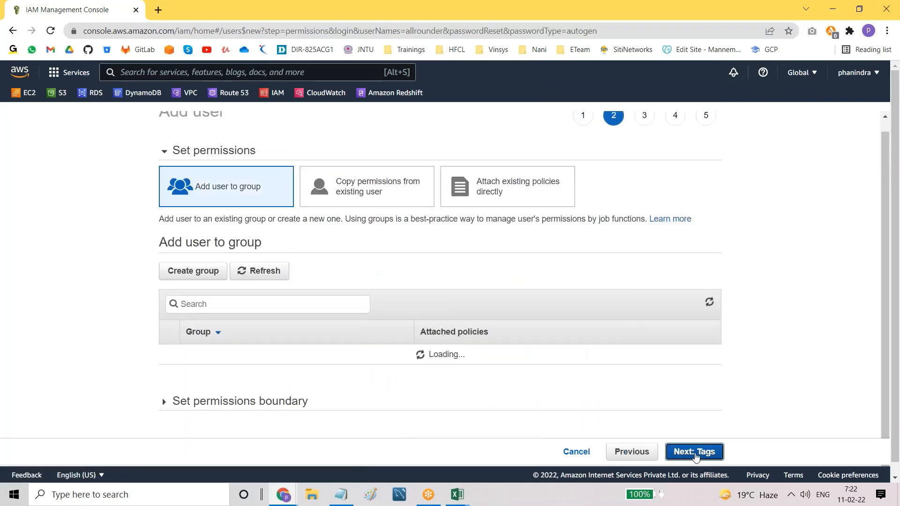
pyautogui.click(694, 451)
pyautogui.click(693, 452)
pyautogui.click(689, 452)
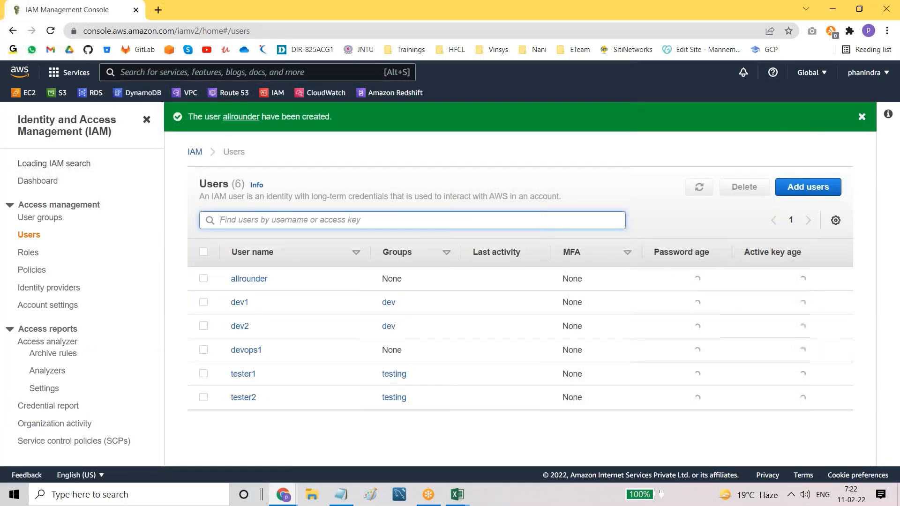
pyautogui.click(861, 118)
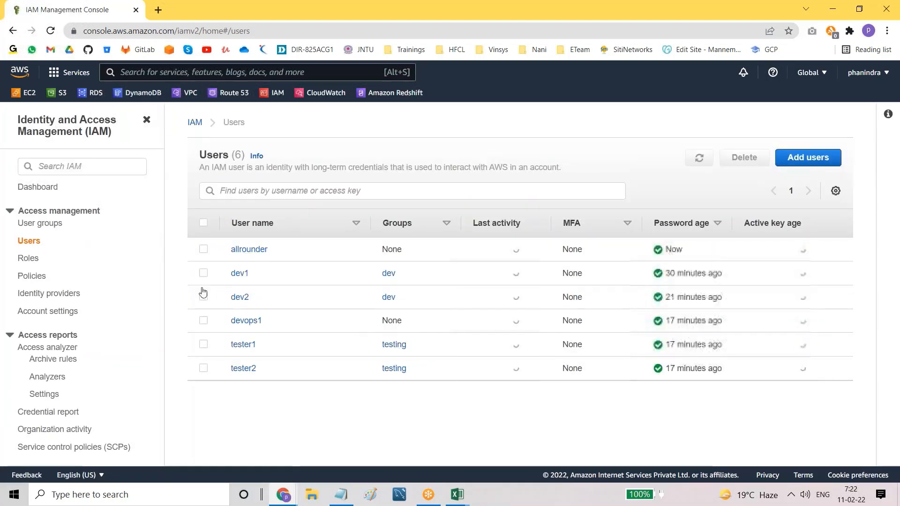
# Step: From allrounder's Groups tab, add the user to the dev and testing groups
pyautogui.click(248, 253)
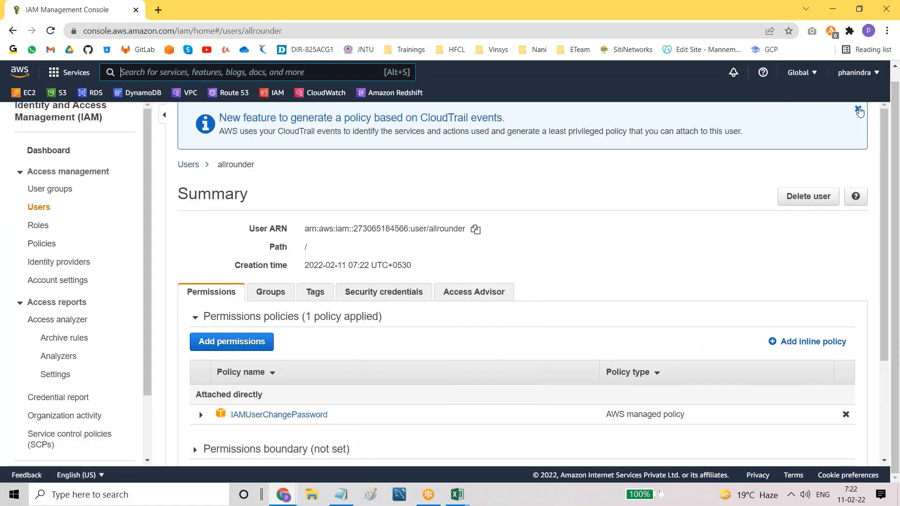
pyautogui.click(858, 110)
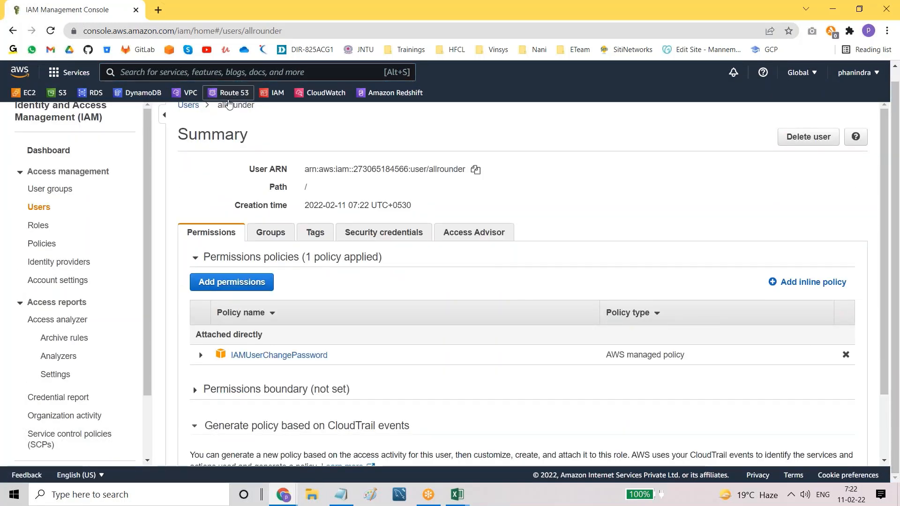
pyautogui.click(269, 236)
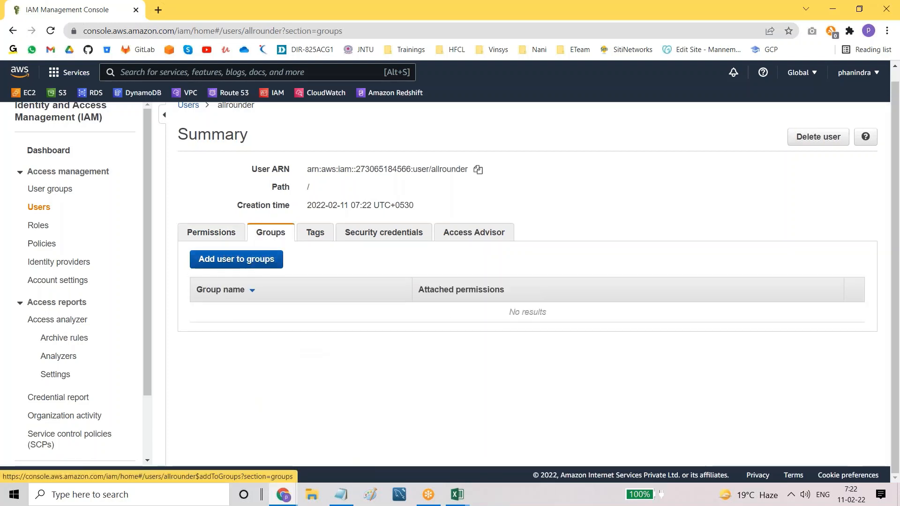
pyautogui.click(227, 260)
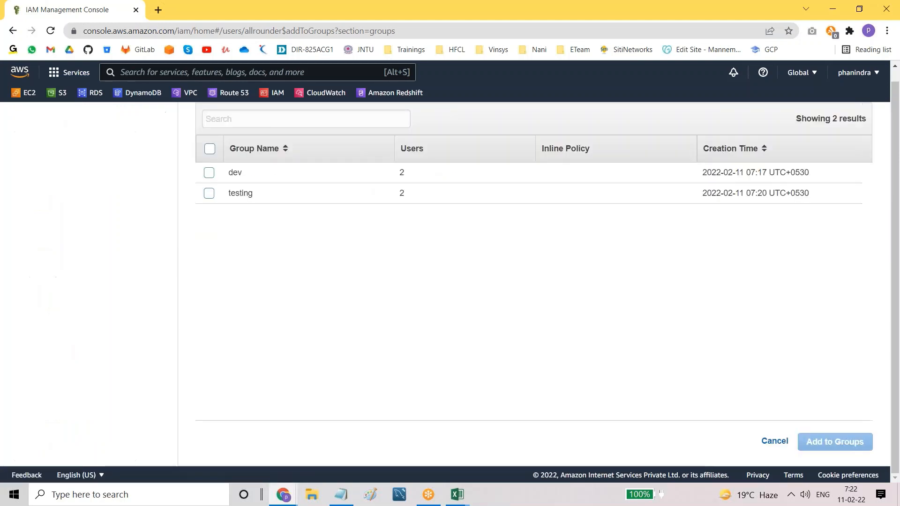
pyautogui.scroll(1, 250, 217)
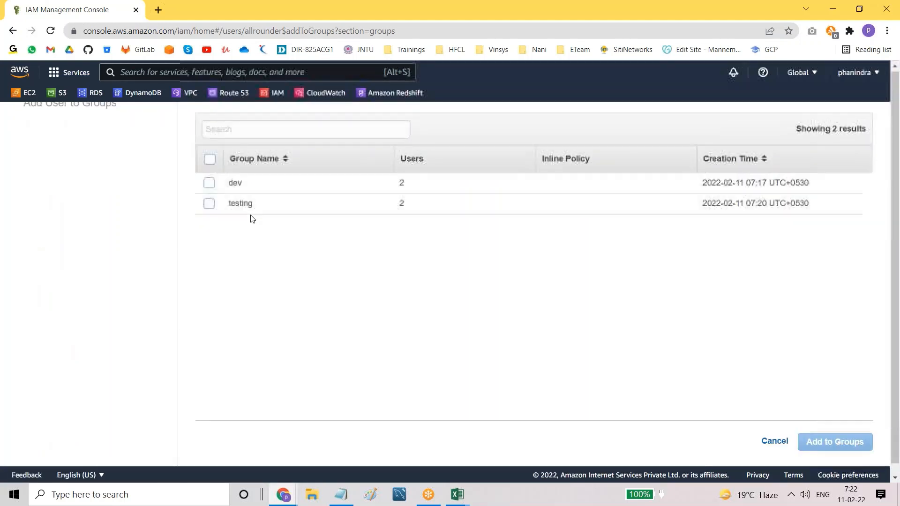
pyautogui.click(209, 186)
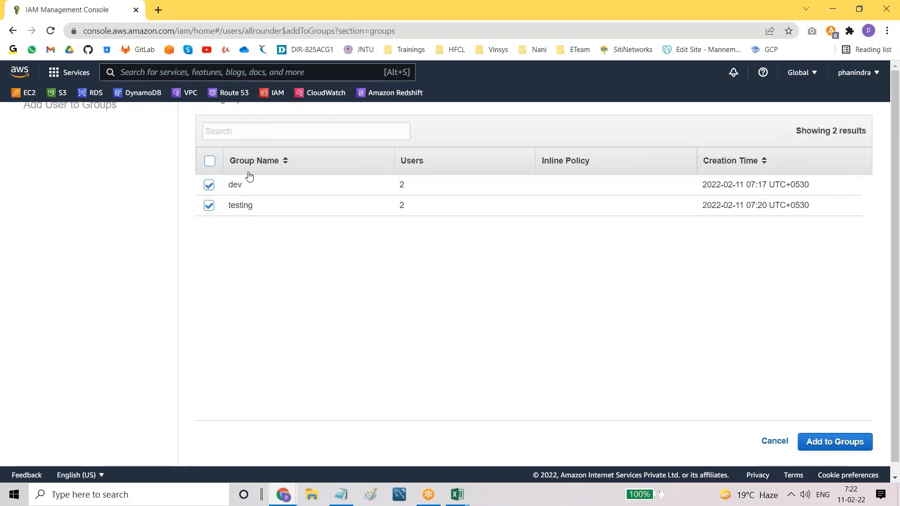
pyautogui.click(834, 443)
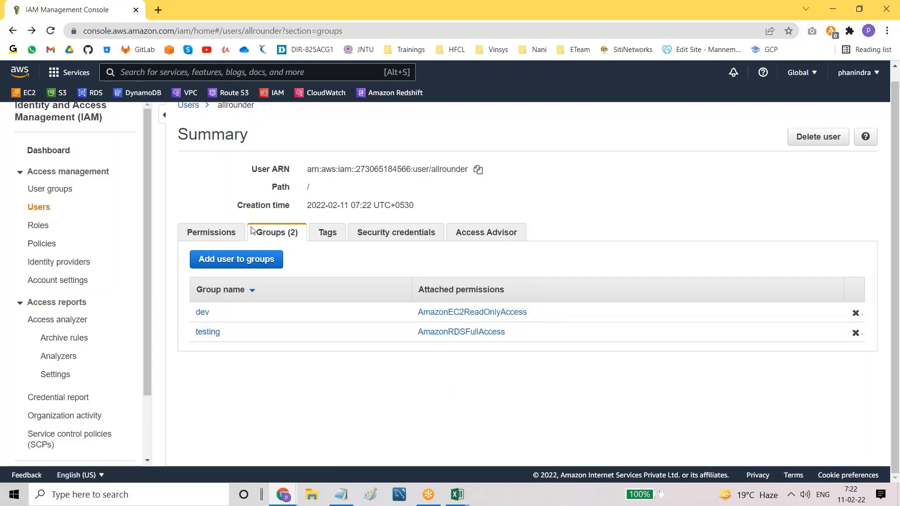
# Step: Verify allrounder's inherited AmazonEC2ReadOnlyAccess and AmazonRDSFullAccess policies
pyautogui.click(210, 234)
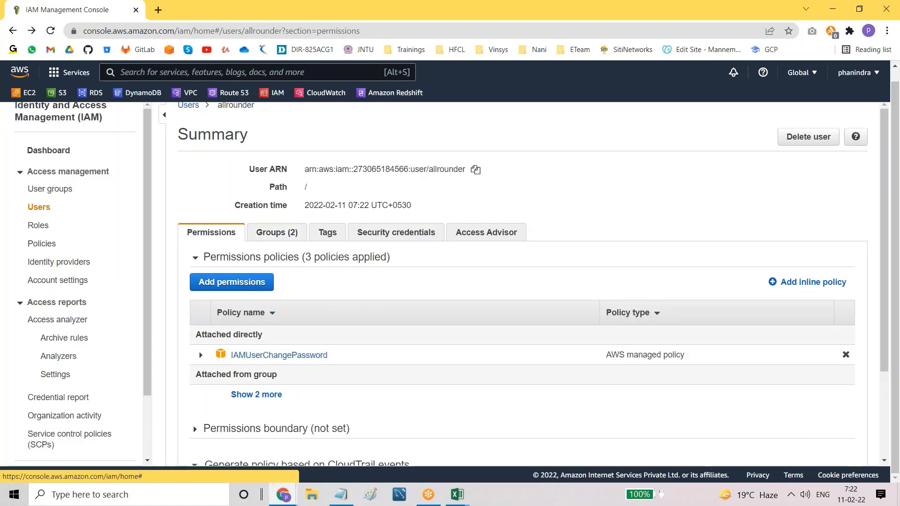
pyautogui.scroll(-3, 454, 382)
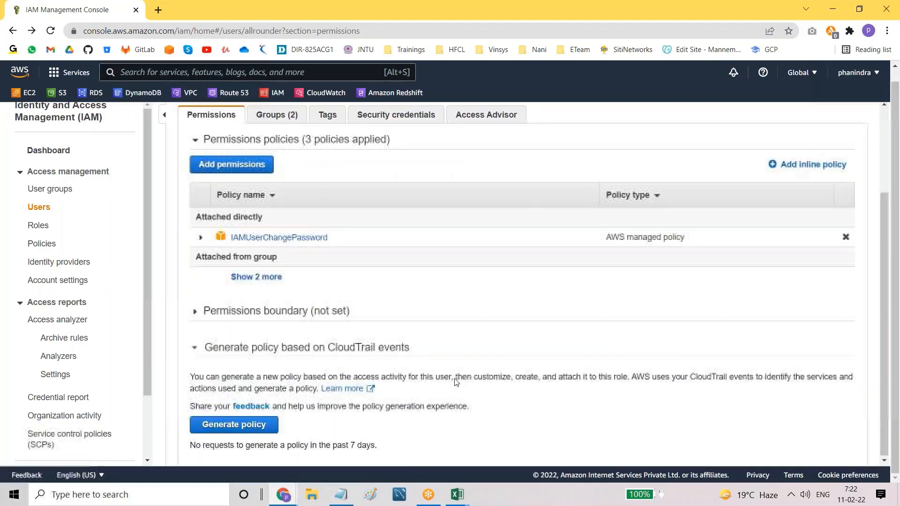
pyautogui.click(245, 277)
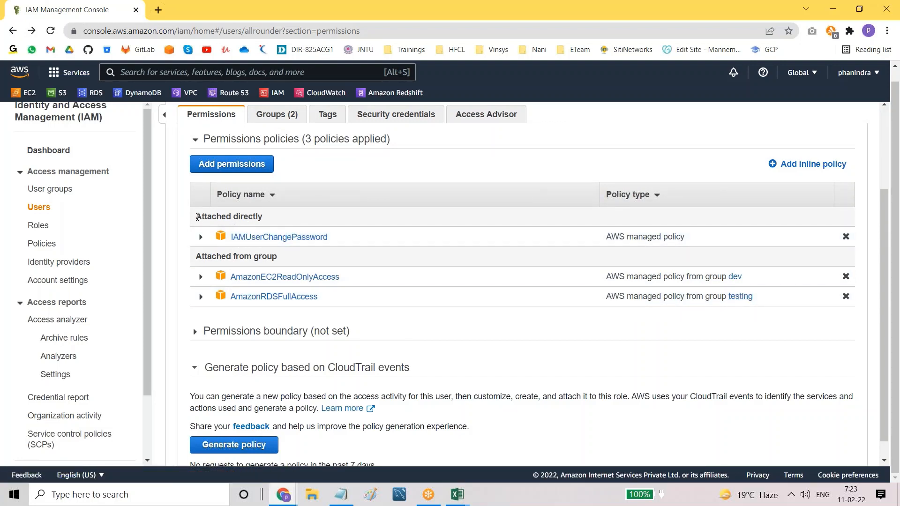
pyautogui.moveTo(201, 218); pyautogui.dragTo(272, 220)
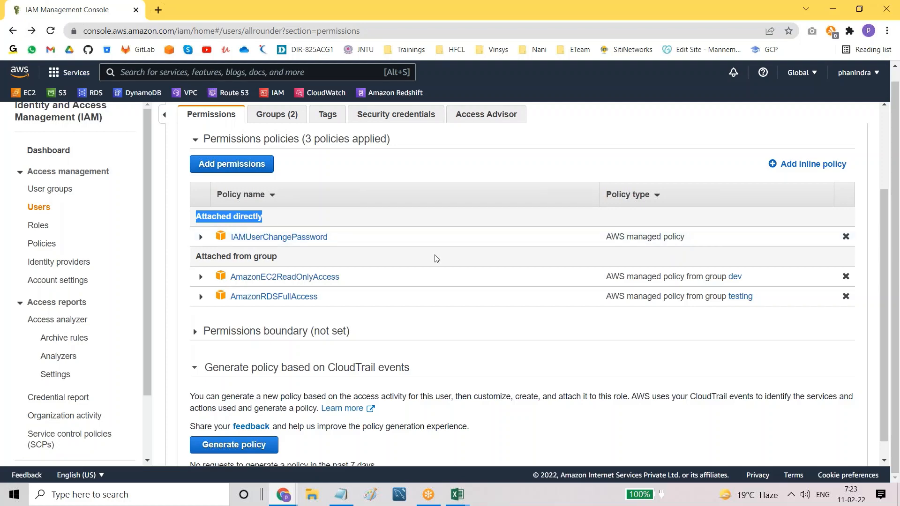
pyautogui.scroll(3, 436, 259)
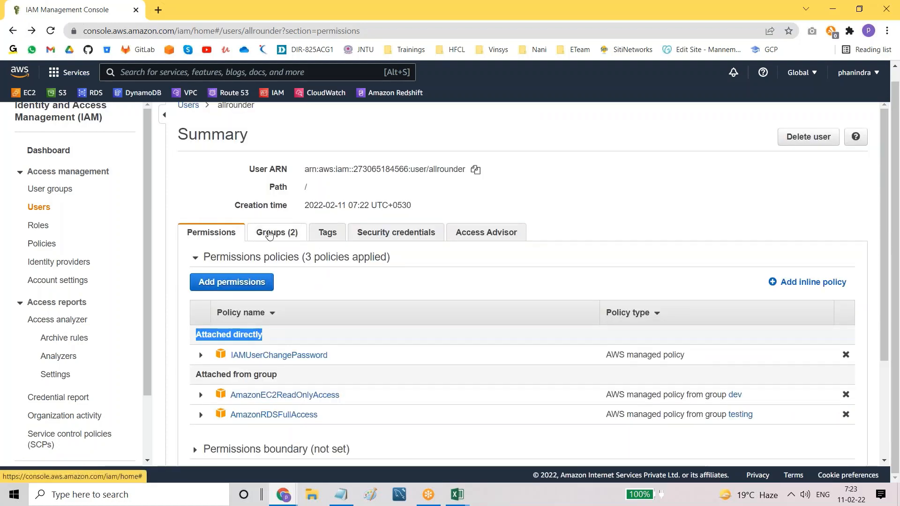
# Step: Revisit allrounder's group memberships, then open the User groups list
pyautogui.click(269, 234)
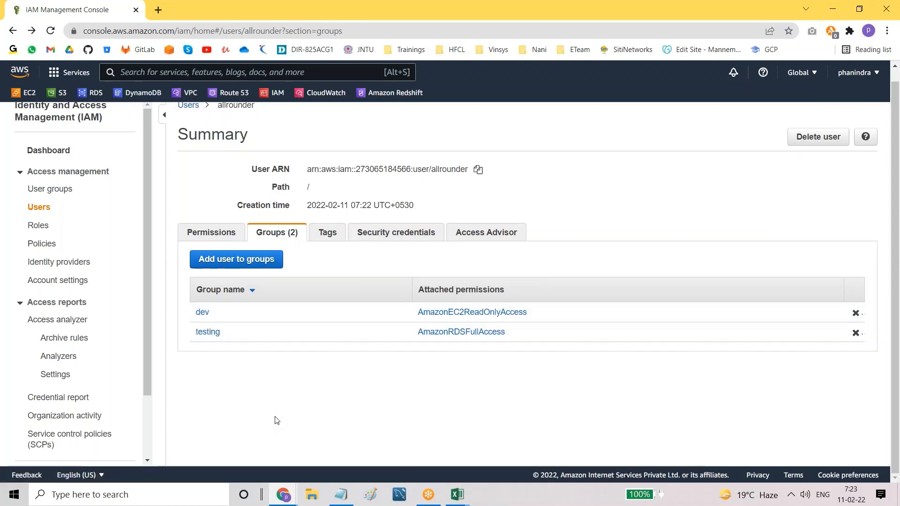
pyautogui.scroll(1, 651, 230)
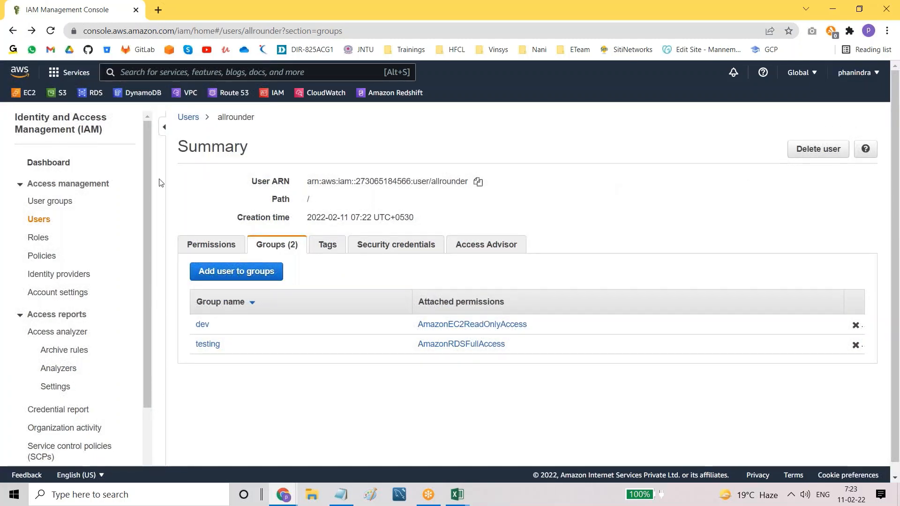
pyautogui.click(51, 207)
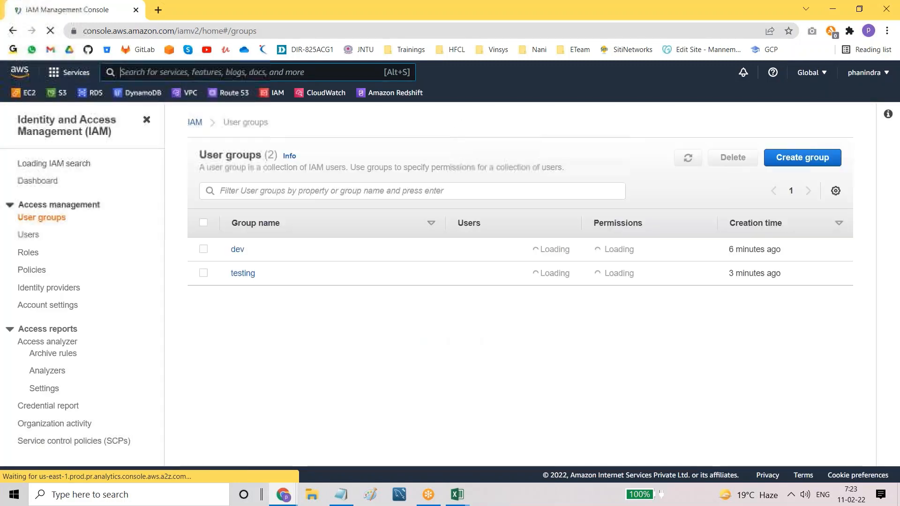
pyautogui.click(203, 249)
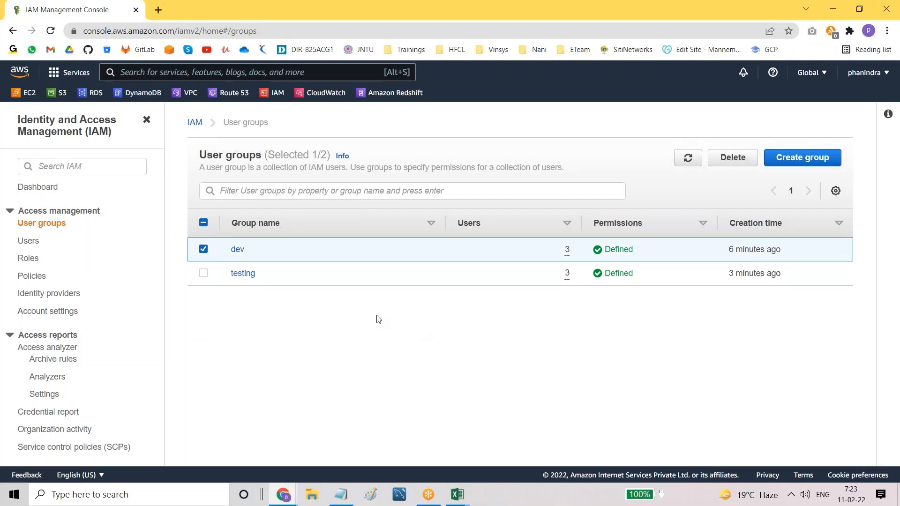
pyautogui.click(201, 254)
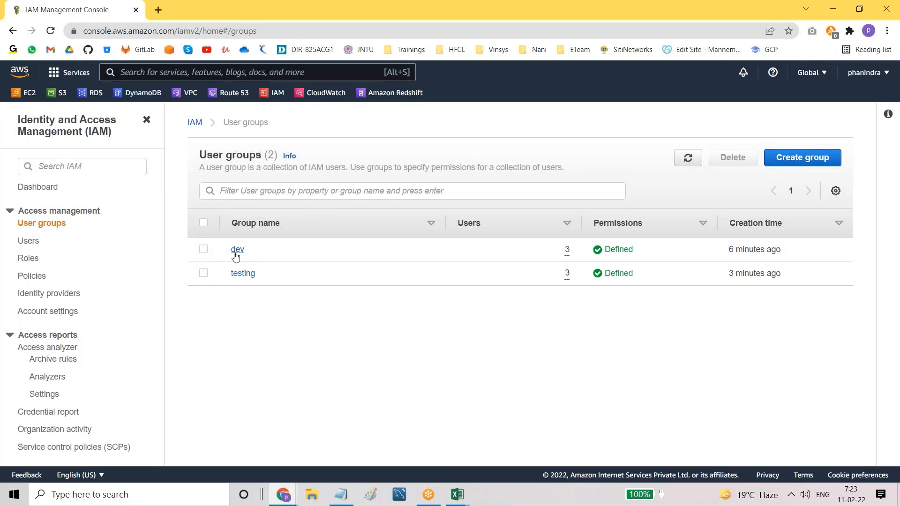
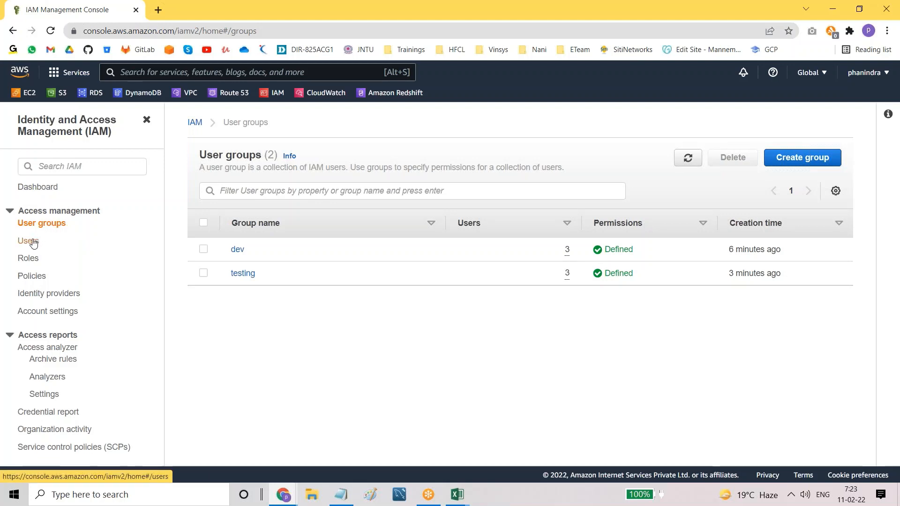
# Step: Open user dev1, expand all five attached permission policies, then go back to the Policies list
pyautogui.click(34, 279)
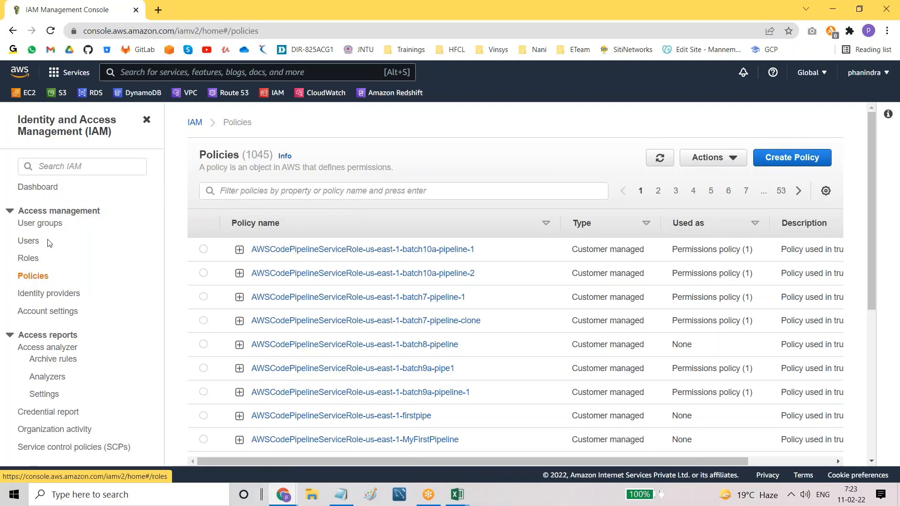
pyautogui.click(27, 242)
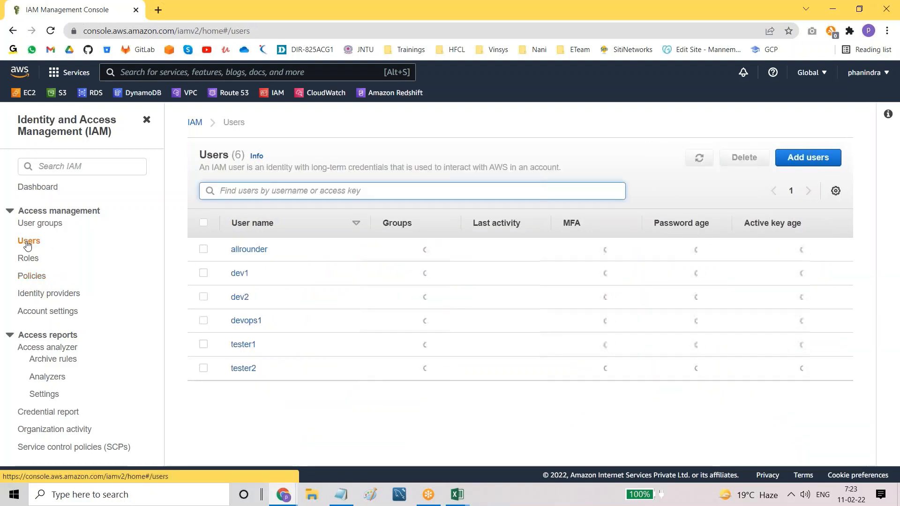
pyautogui.click(241, 276)
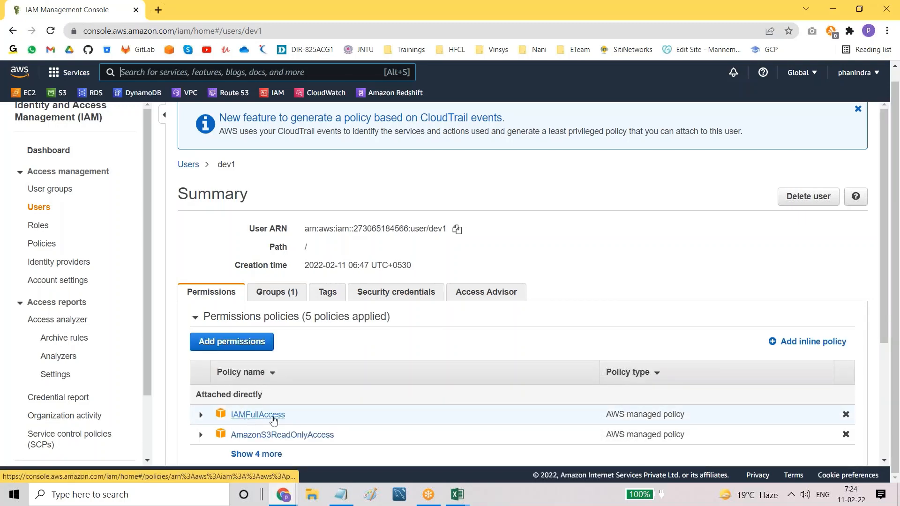
pyautogui.scroll(-2, 266, 377)
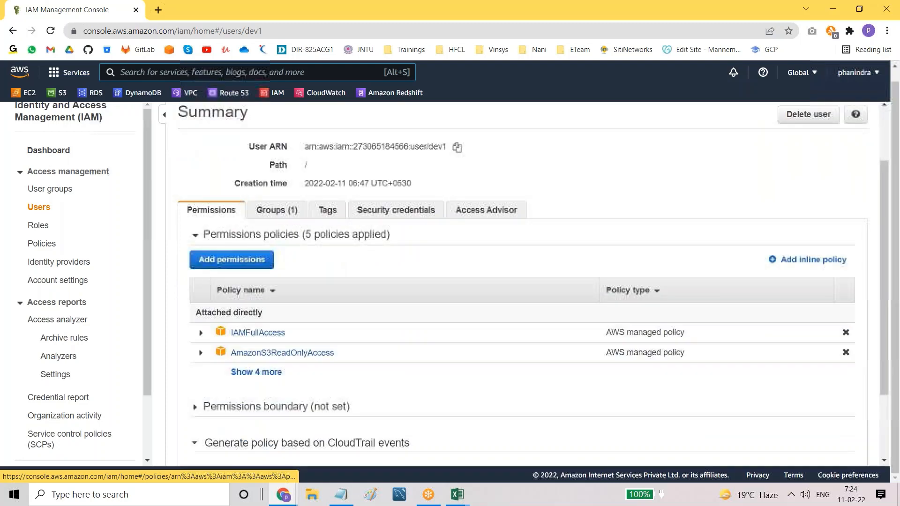
pyautogui.click(266, 372)
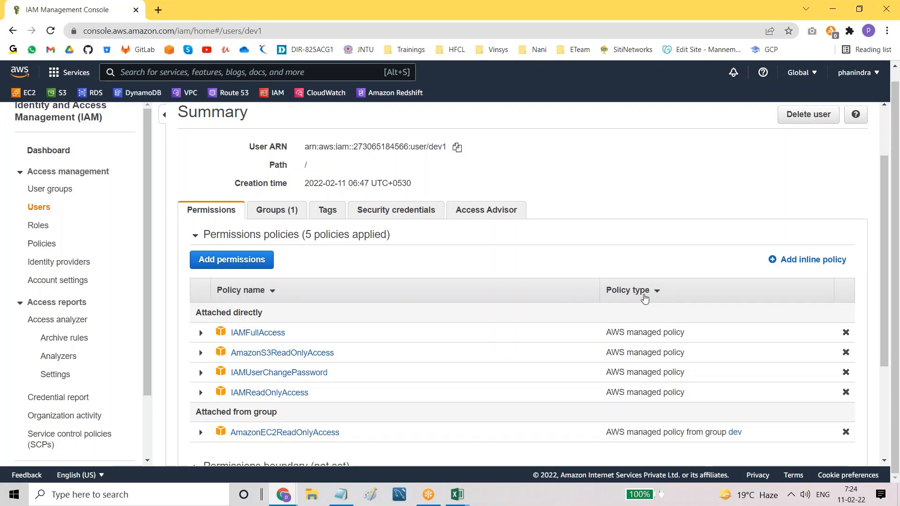
pyautogui.click(38, 244)
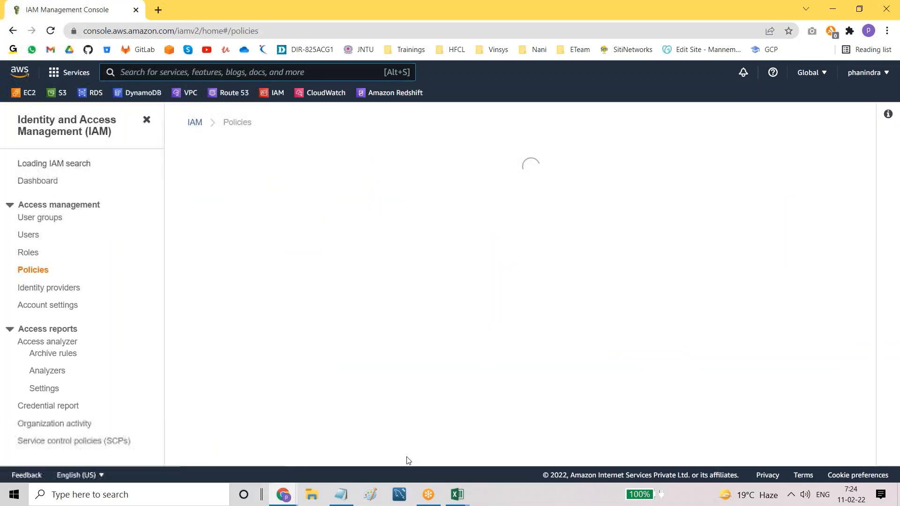
# Step: In the IAM notes, append ': permissions' to the Policies line
pyautogui.click(341, 496)
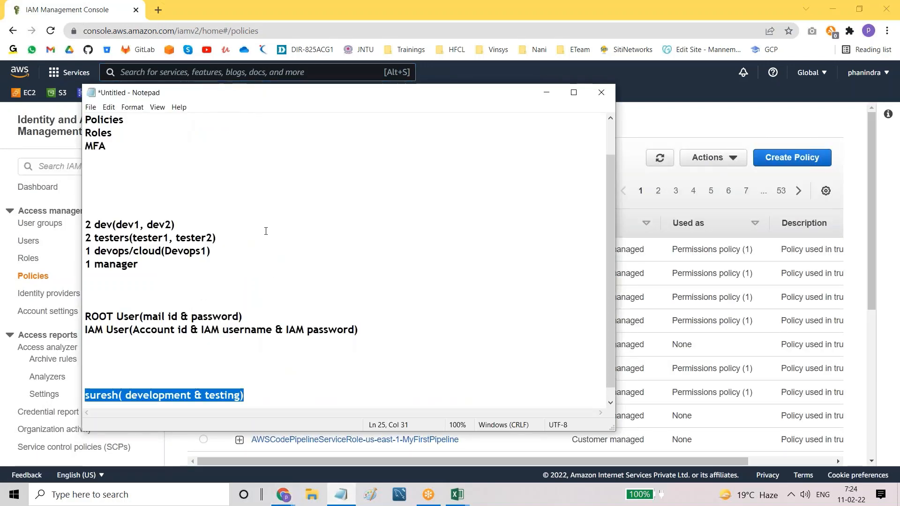
pyautogui.scroll(1, 97, 157)
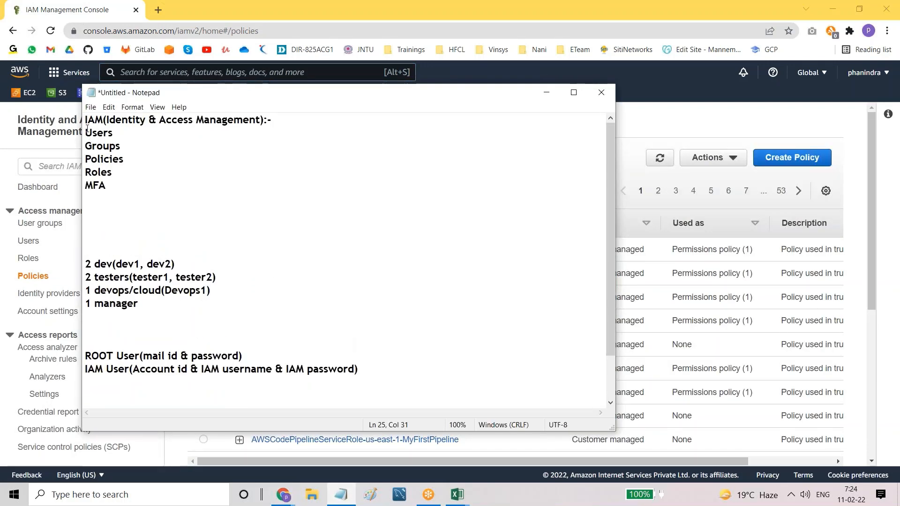
pyautogui.moveTo(87, 130); pyautogui.dragTo(138, 160)
pyautogui.click(138, 159)
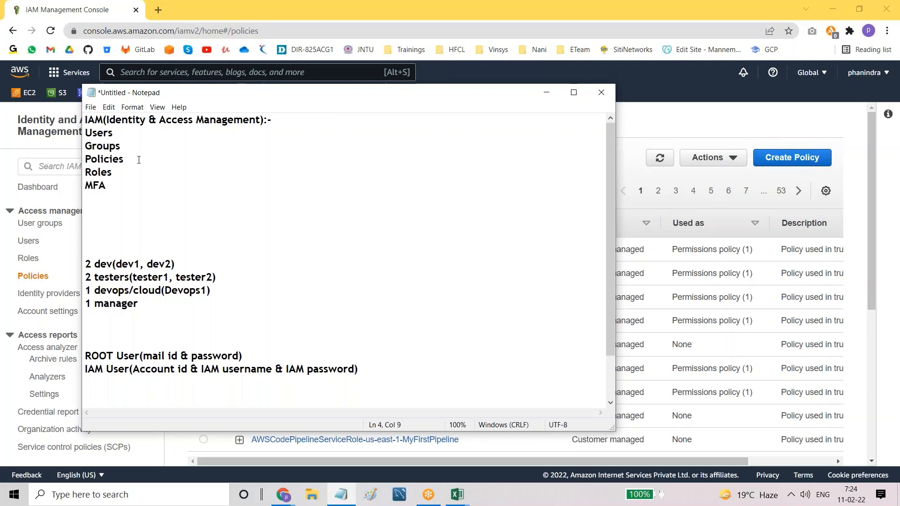
pyautogui.write(': permissions')
# Step: Highlight the Users, Groups, Roles and 'Policies: permissions' entries to walk through the notes
pyautogui.moveTo(89, 132); pyautogui.dragTo(122, 147)
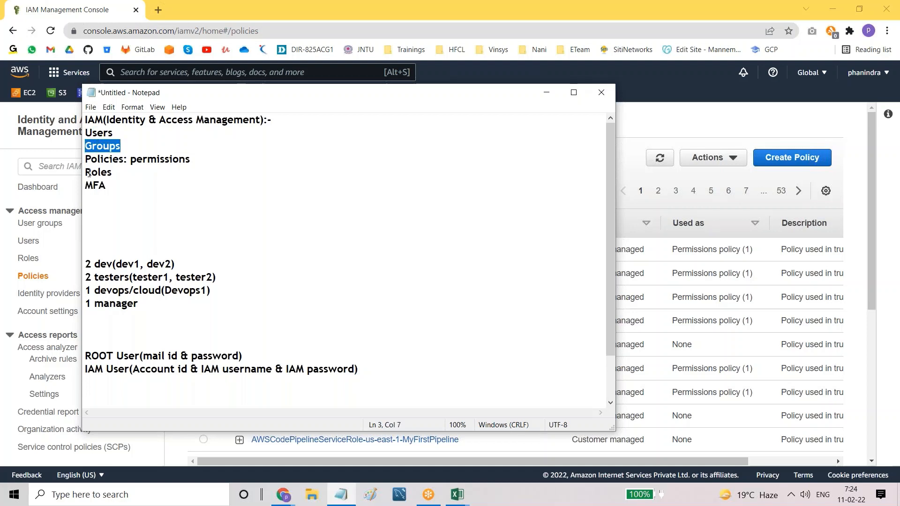
pyautogui.moveTo(87, 172); pyautogui.dragTo(119, 173)
pyautogui.click(118, 173)
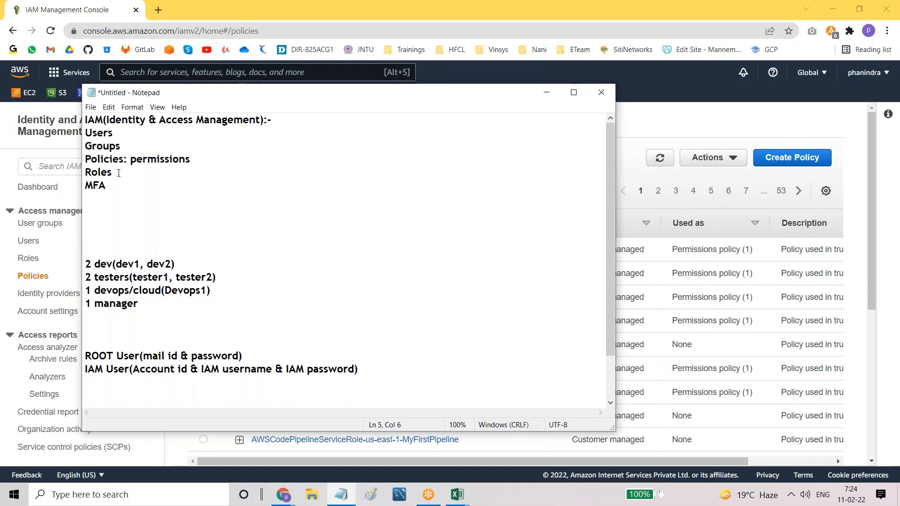
pyautogui.moveTo(85, 160); pyautogui.dragTo(124, 160)
pyautogui.click(121, 173)
pyautogui.moveTo(86, 134); pyautogui.dragTo(130, 143)
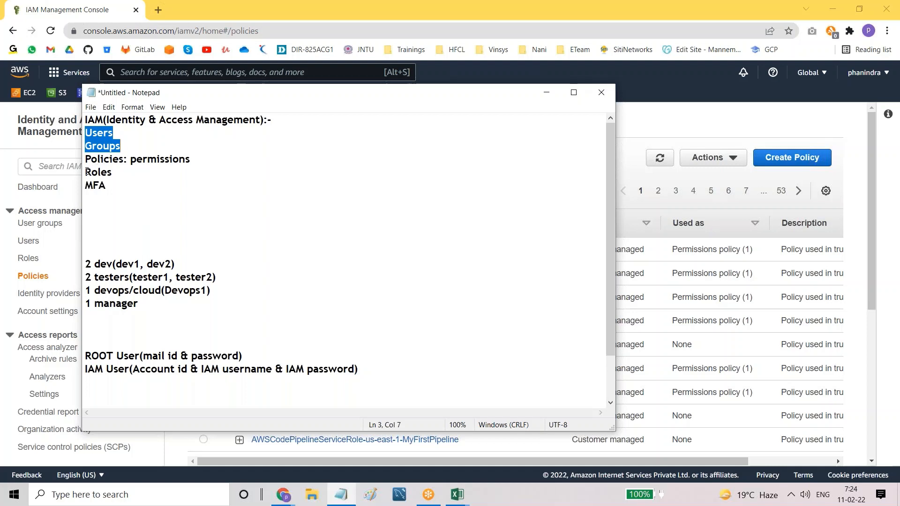
pyautogui.moveTo(85, 172); pyautogui.dragTo(118, 172)
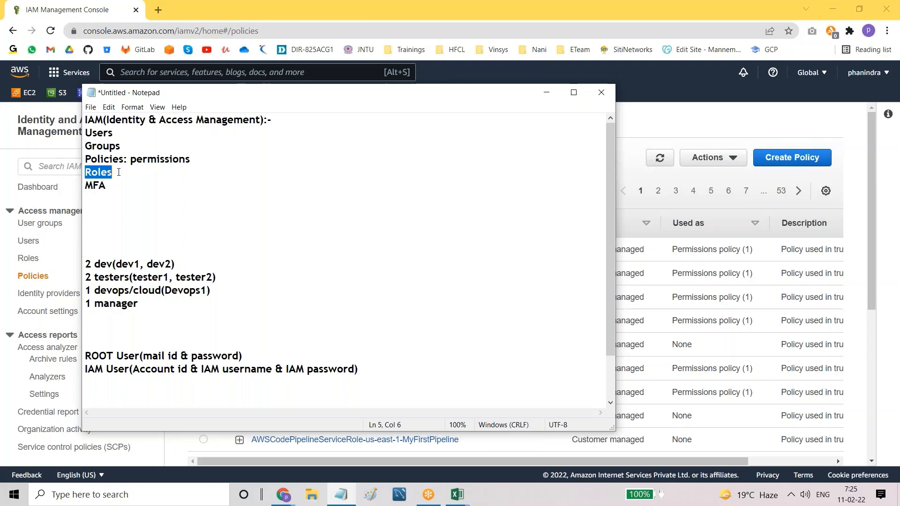
pyautogui.click(118, 172)
pyautogui.moveTo(85, 159); pyautogui.dragTo(197, 163)
pyautogui.click(204, 163)
# Step: Insert blank lines below the 'Policies: permissions' line
pyautogui.moveTo(88, 133); pyautogui.dragTo(123, 146)
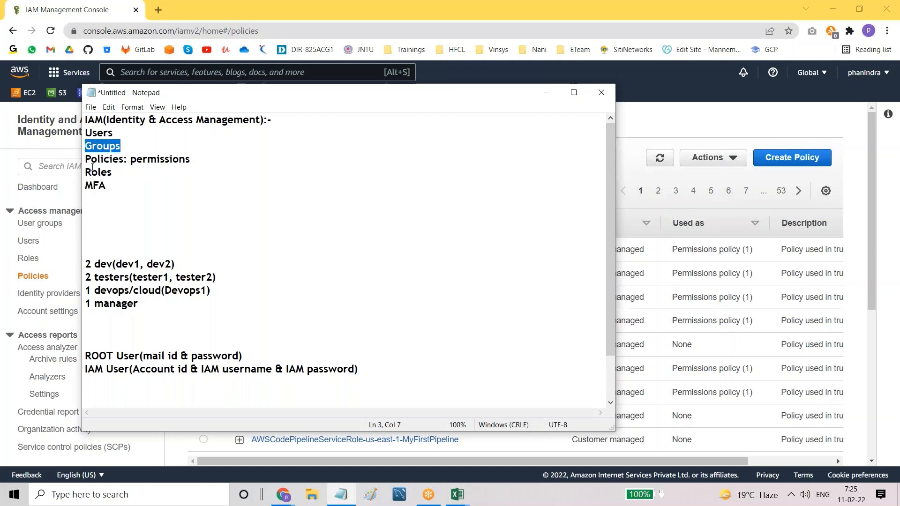
pyautogui.moveTo(86, 172); pyautogui.dragTo(203, 167)
pyautogui.click(146, 160)
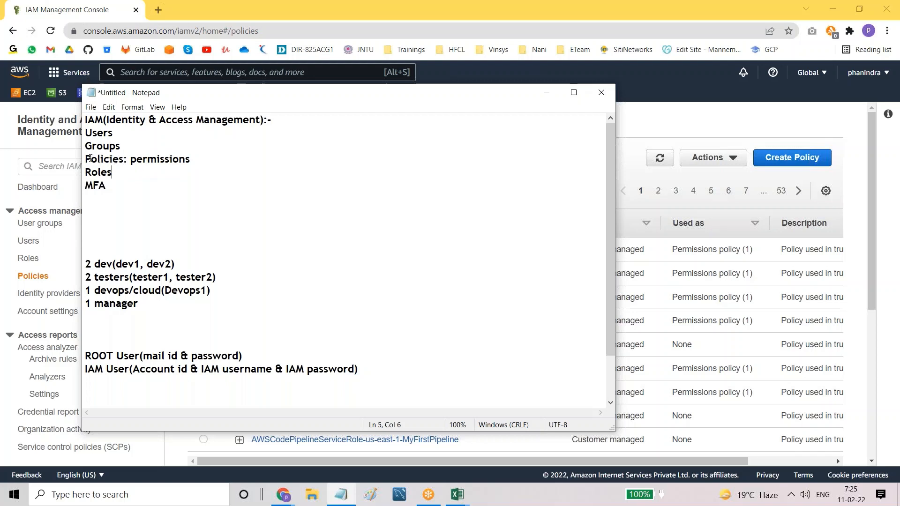
pyautogui.moveTo(89, 159); pyautogui.dragTo(211, 161)
pyautogui.click(211, 163)
pyautogui.press('Return')
pyautogui.press('Return')
pyautogui.press('Return')
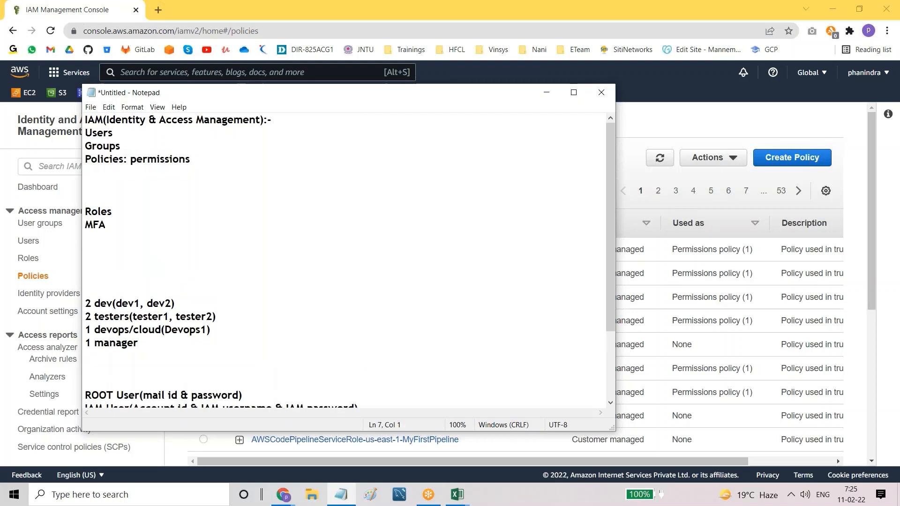
# Step: Type '1. aws managed policies', '2. customer managed policies' and '3. inline policies' on separate lines
pyautogui.press('Up')
pyautogui.write('1. aws managed p')
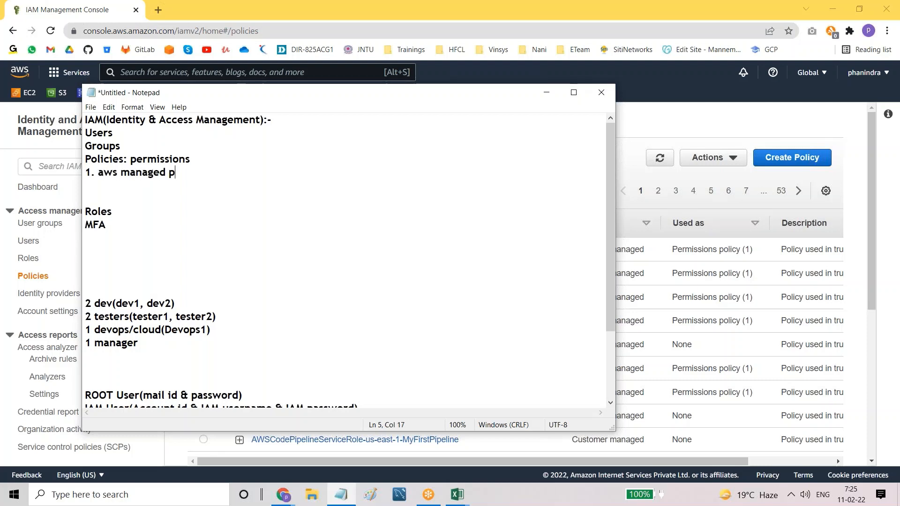
pyautogui.write('olicies')
pyautogui.press('Return')
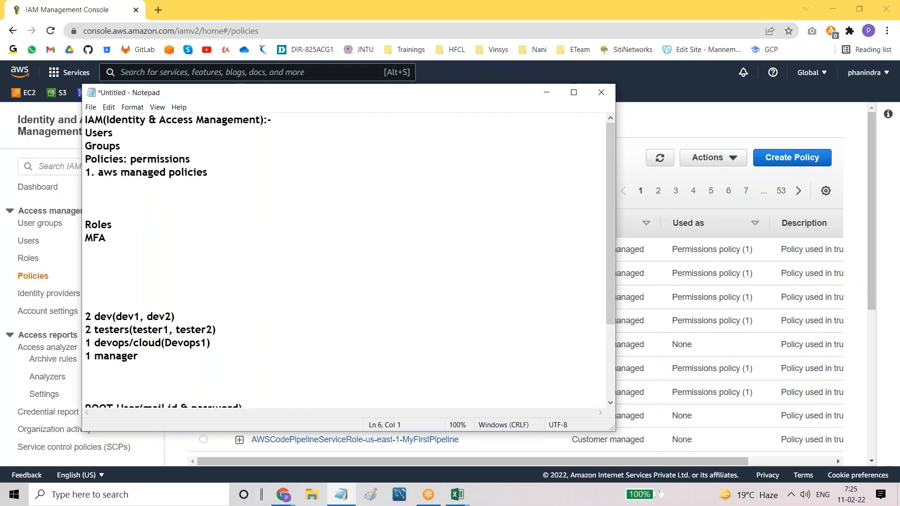
pyautogui.write('2. customer managed')
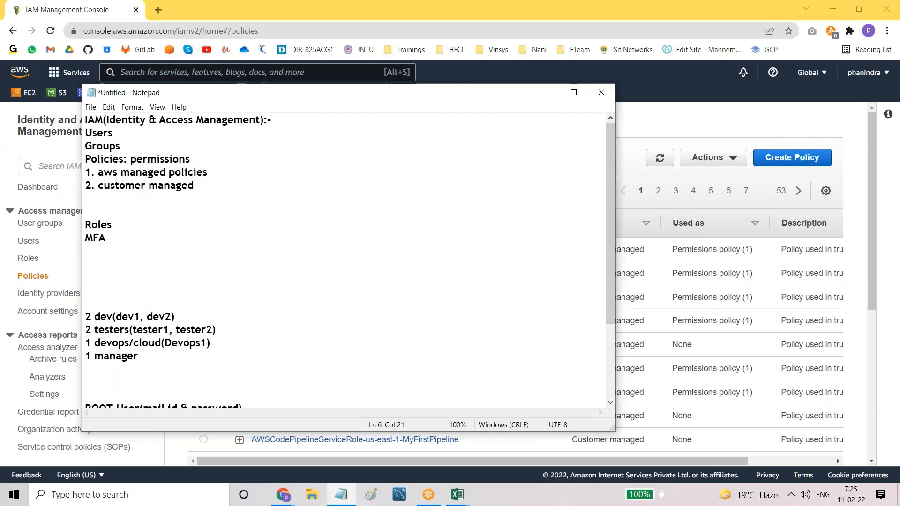
pyautogui.write(" policies'")
pyautogui.press('Return')
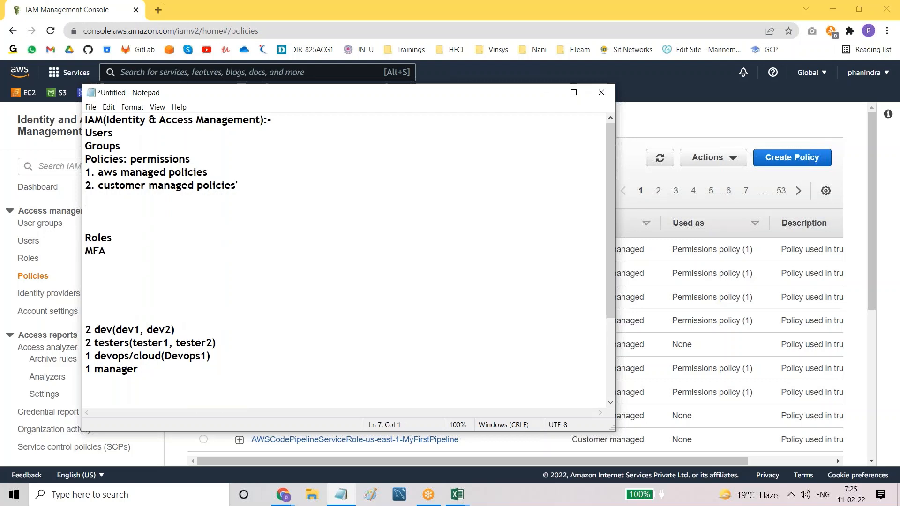
pyautogui.write('3.. ')
pyautogui.write('i')
pyautogui.write('nline po')
pyautogui.write('lcies')
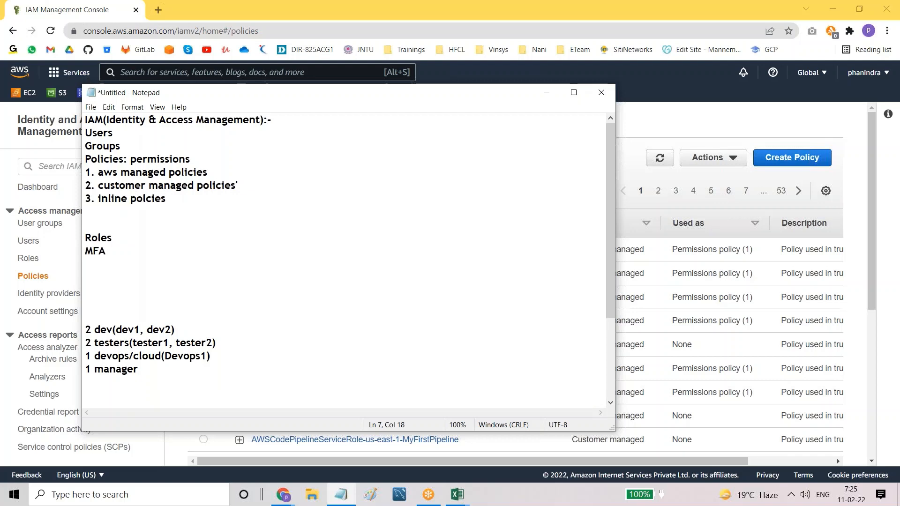
pyautogui.press('BackSpace')
pyautogui.press('BackSpace')
pyautogui.press('BackSpace')
pyautogui.press('BackSpace')
pyautogui.press('BackSpace')
pyautogui.write('licies')
# Step: Add blank lines above 'Policies: permissions' and highlight each of the three policy types
pyautogui.click(86, 159)
pyautogui.press('Return')
pyautogui.press('Return')
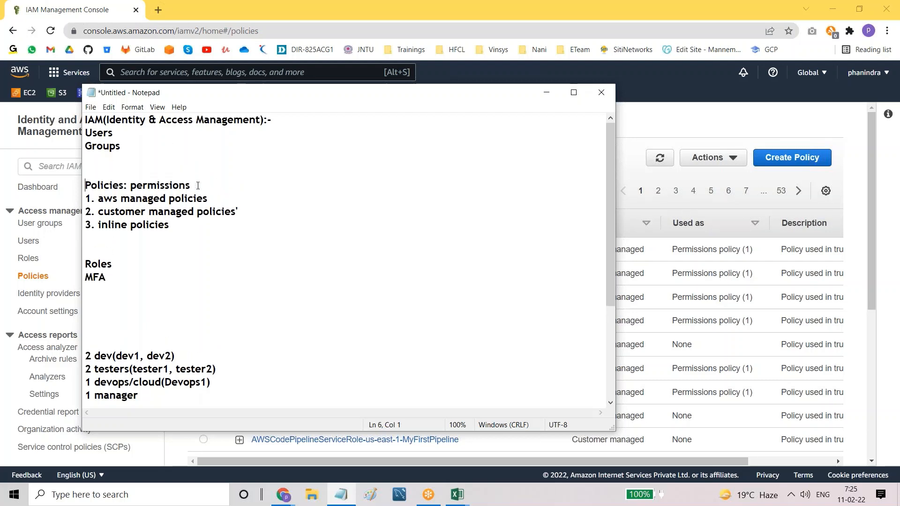
pyautogui.moveTo(128, 186); pyautogui.dragTo(194, 185)
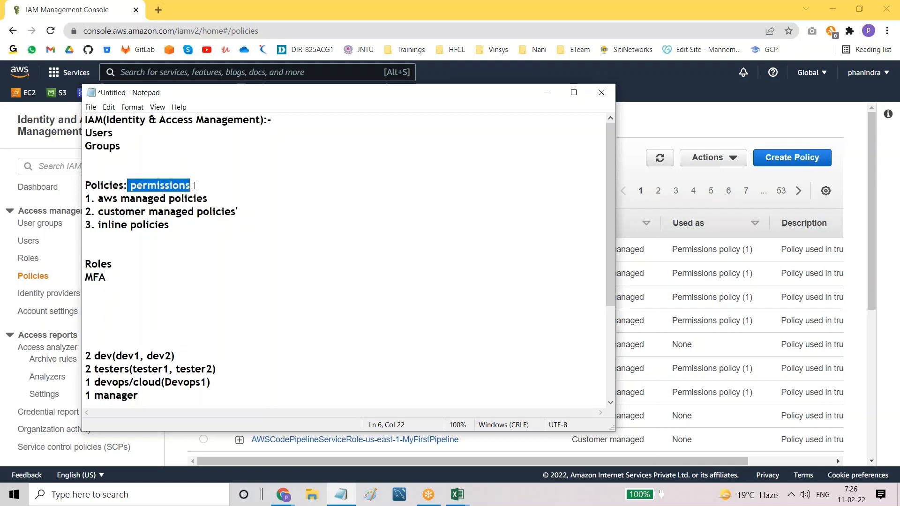
pyautogui.moveTo(96, 199); pyautogui.dragTo(203, 200)
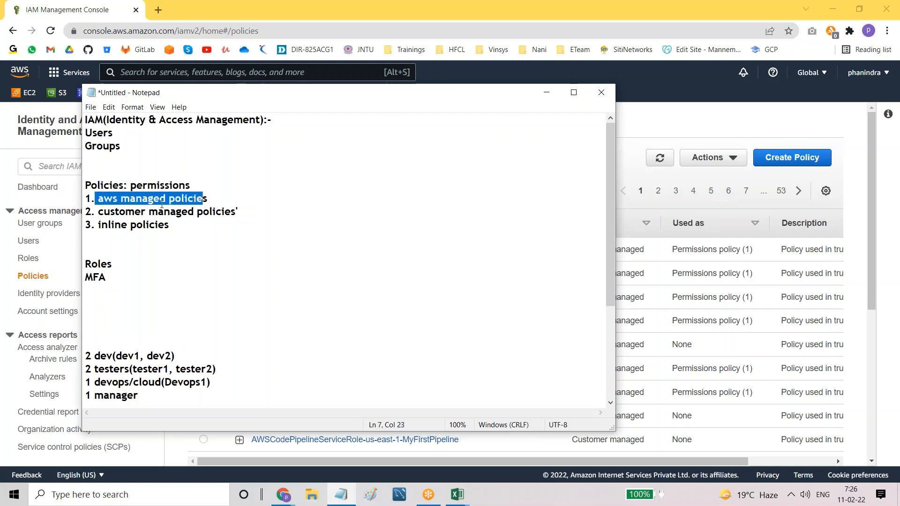
pyautogui.moveTo(96, 212); pyautogui.dragTo(258, 218)
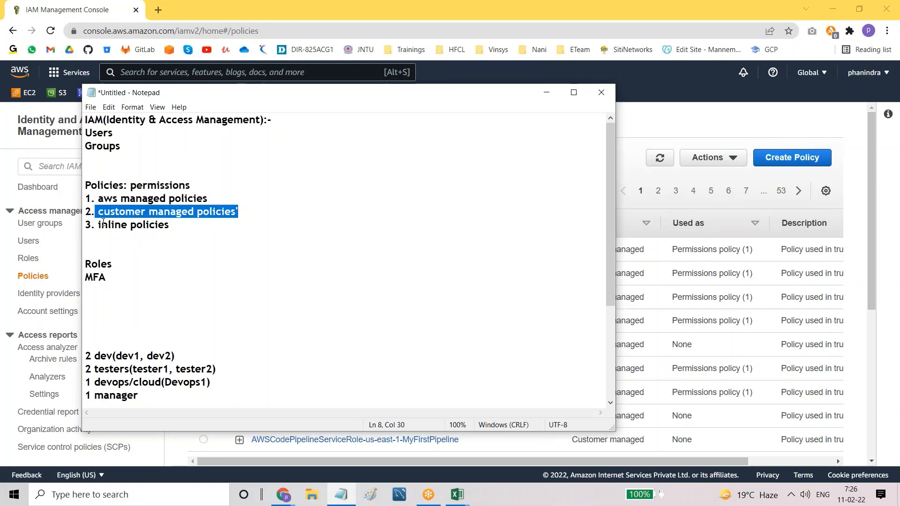
pyautogui.moveTo(101, 224); pyautogui.dragTo(166, 227)
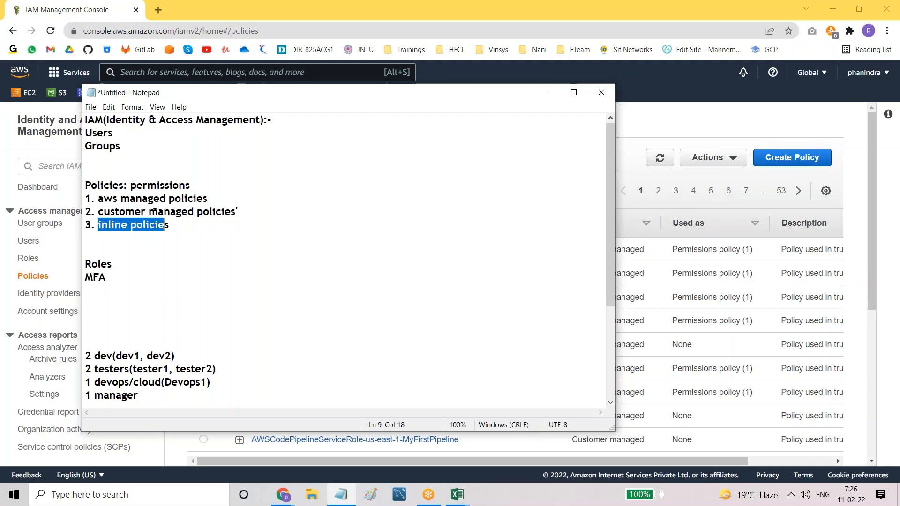
pyautogui.moveTo(99, 199); pyautogui.dragTo(269, 200)
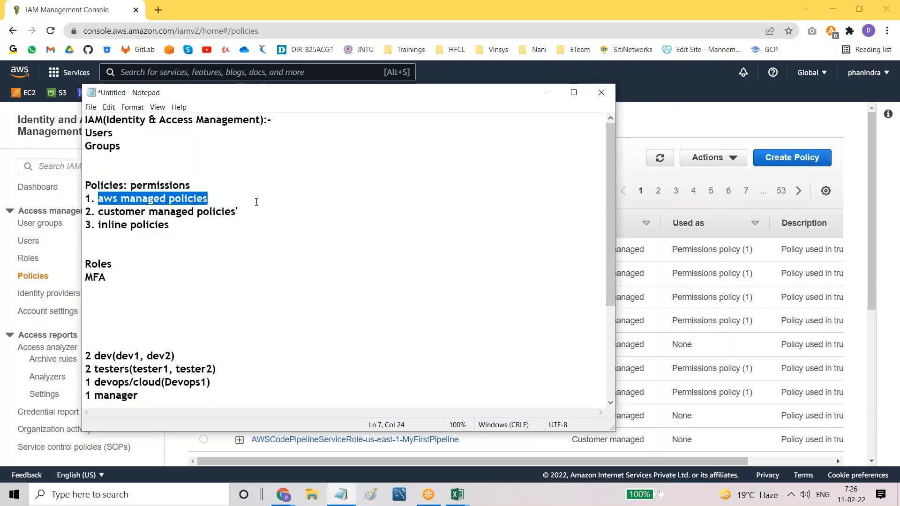
# Step: Define aws managed policies as 'created by aws' and customer managed as 'created by customers'
pyautogui.click(230, 196)
pyautogui.write(': Ther')
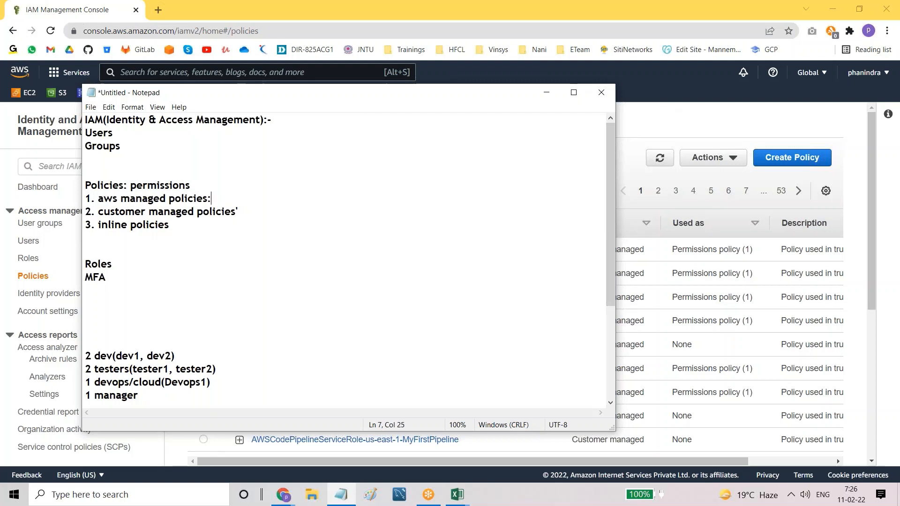
pyautogui.press('BackSpace')
pyautogui.press('BackSpace')
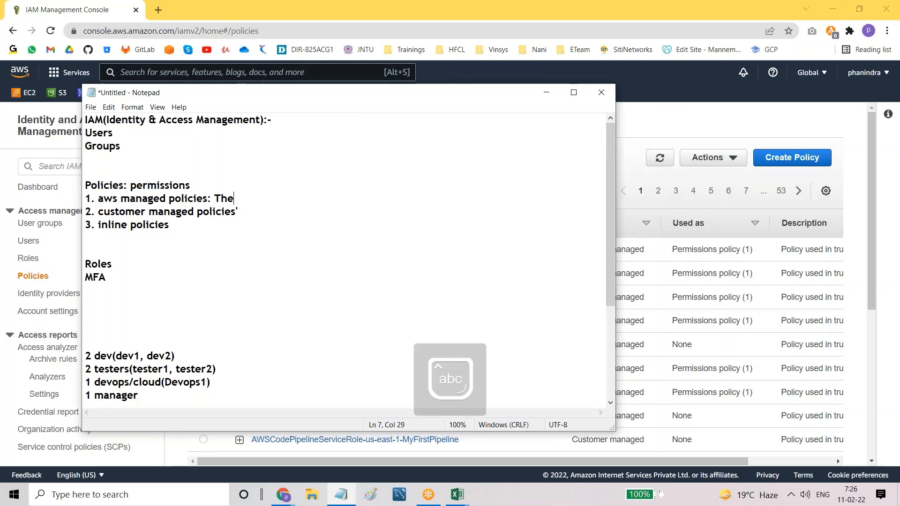
pyautogui.write('pol')
pyautogui.write('i')
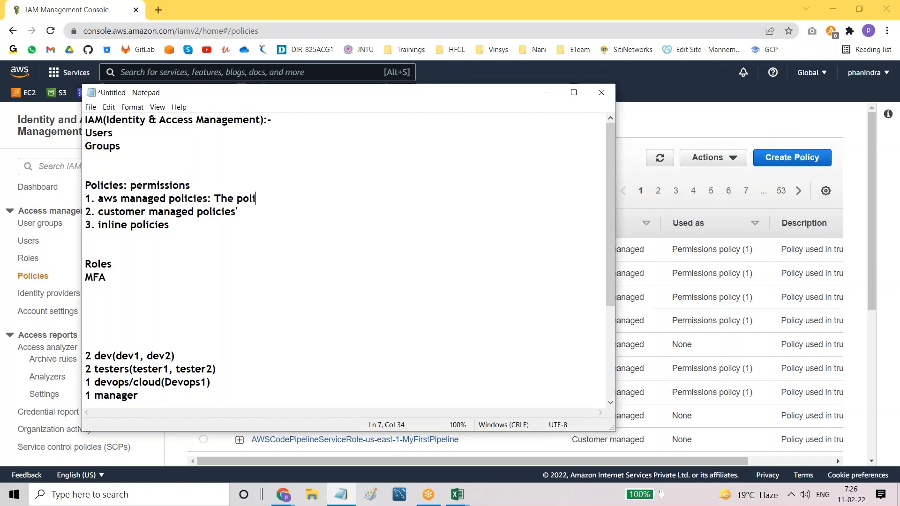
pyautogui.write('cies which are creae')
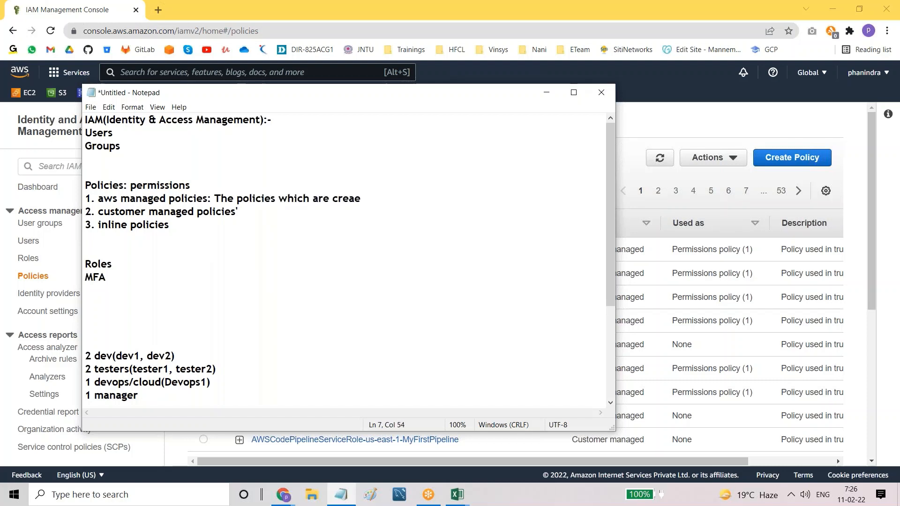
pyautogui.press('BackSpace')
pyautogui.write('ted by aws Th')
pyautogui.press('BackSpace')
pyautogui.press('BackSpace')
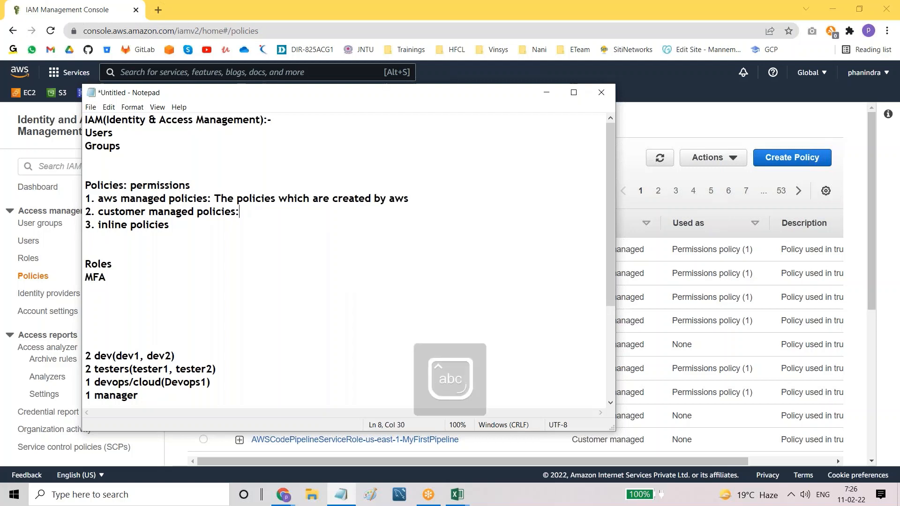
pyautogui.write('which are ')
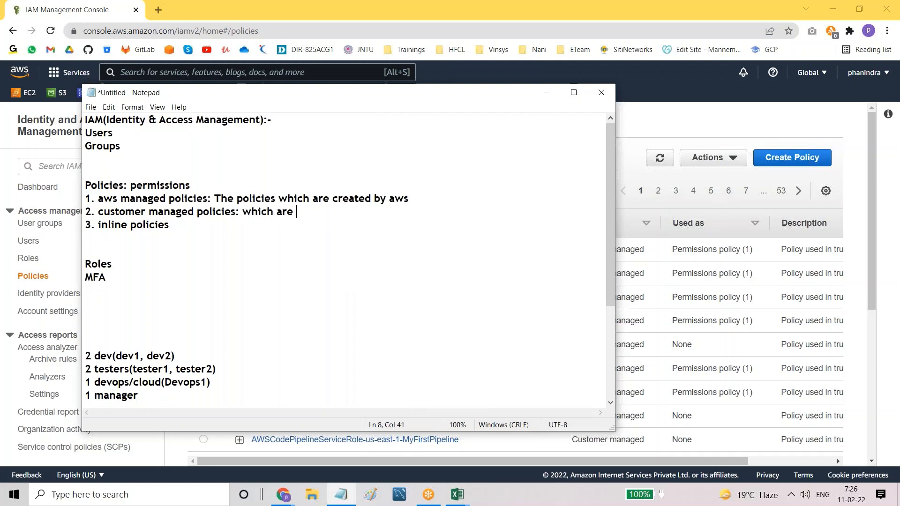
pyautogui.write('created by customers')
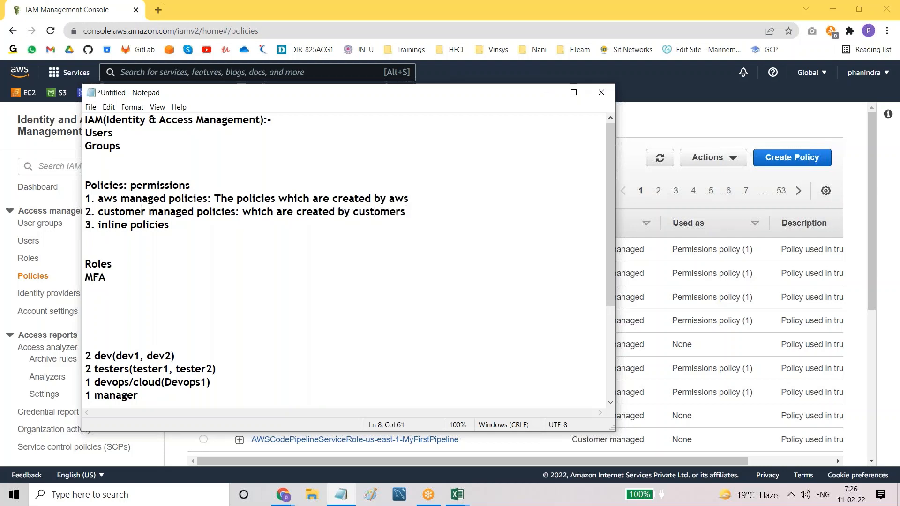
# Step: Highlight the three policy-type labels and the aws managed definition, then return to IAM Policies
pyautogui.moveTo(101, 212); pyautogui.dragTo(231, 218)
pyautogui.click(231, 217)
pyautogui.moveTo(98, 213); pyautogui.dragTo(236, 214)
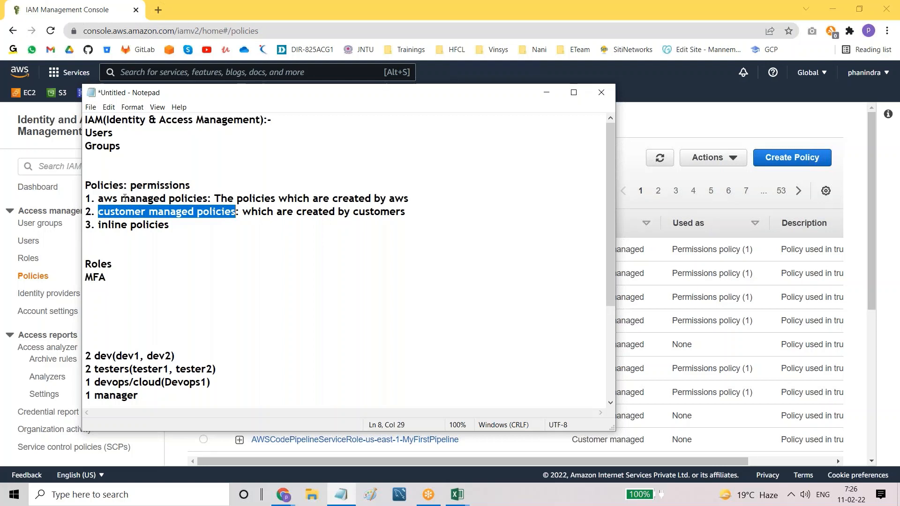
pyautogui.moveTo(99, 199); pyautogui.dragTo(212, 200)
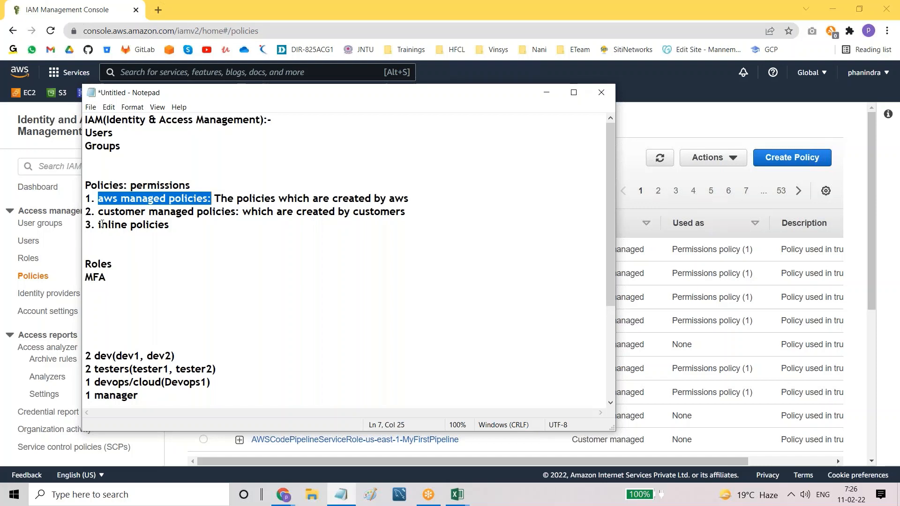
pyautogui.moveTo(99, 226); pyautogui.dragTo(171, 227)
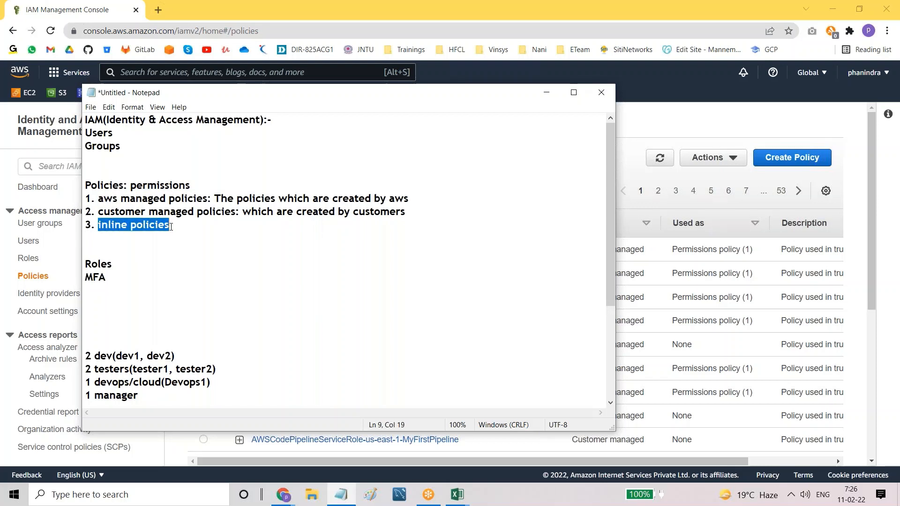
pyautogui.click(171, 227)
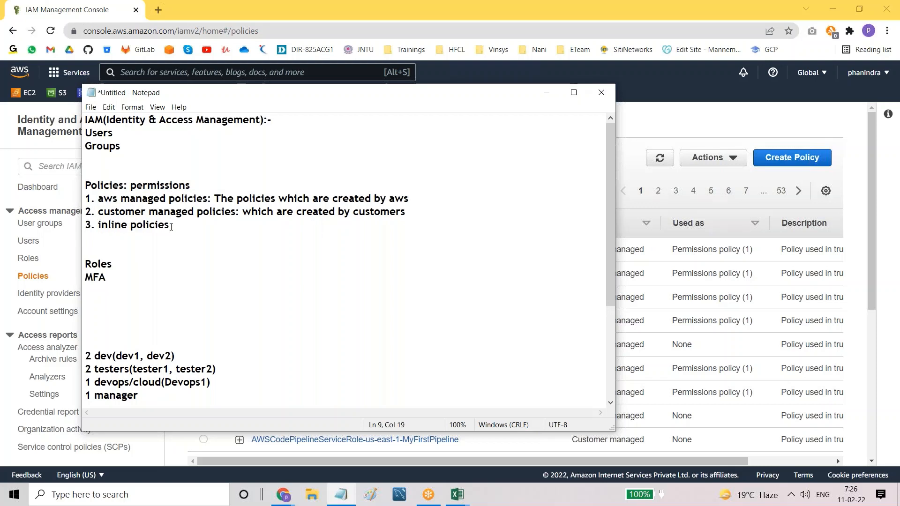
pyautogui.moveTo(98, 198); pyautogui.dragTo(336, 212)
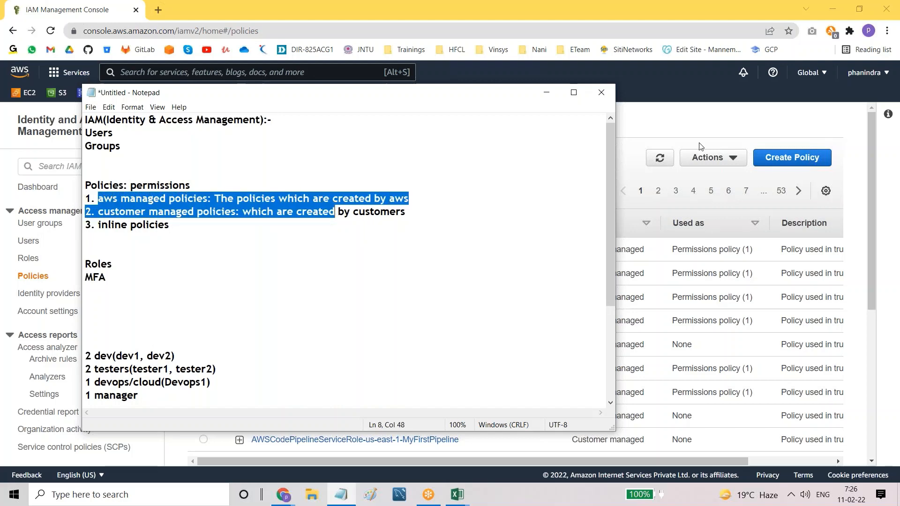
pyautogui.click(673, 128)
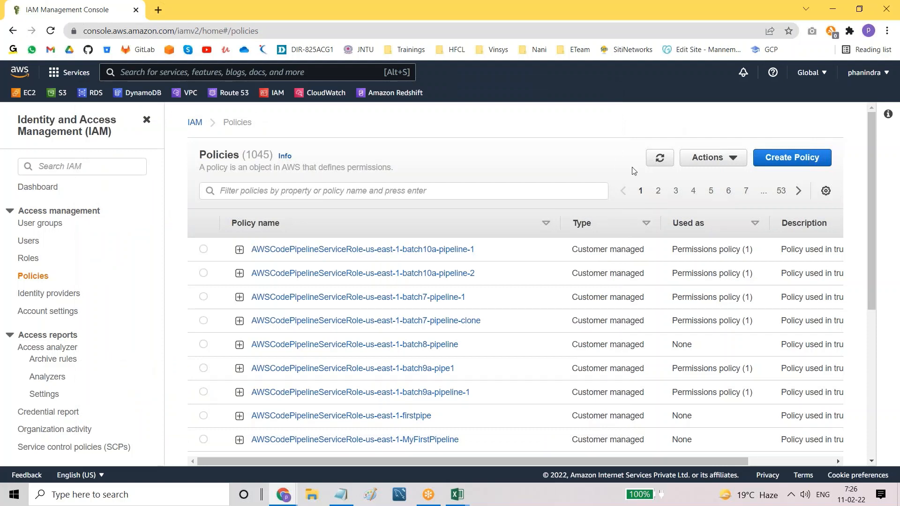
# Step: Sort the policies by Type to show AWS managed first, then reverse it for customer managed first
pyautogui.moveTo(571, 251); pyautogui.dragTo(638, 255)
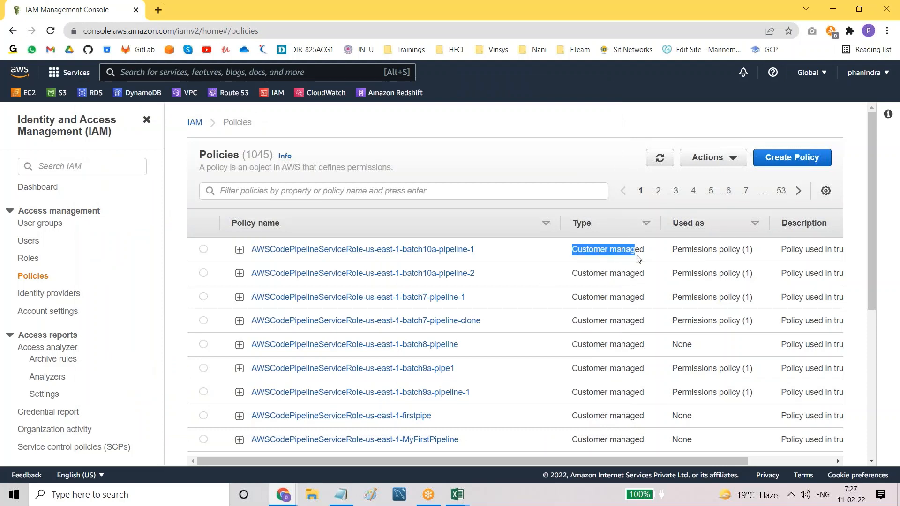
pyautogui.moveTo(571, 273); pyautogui.dragTo(640, 285)
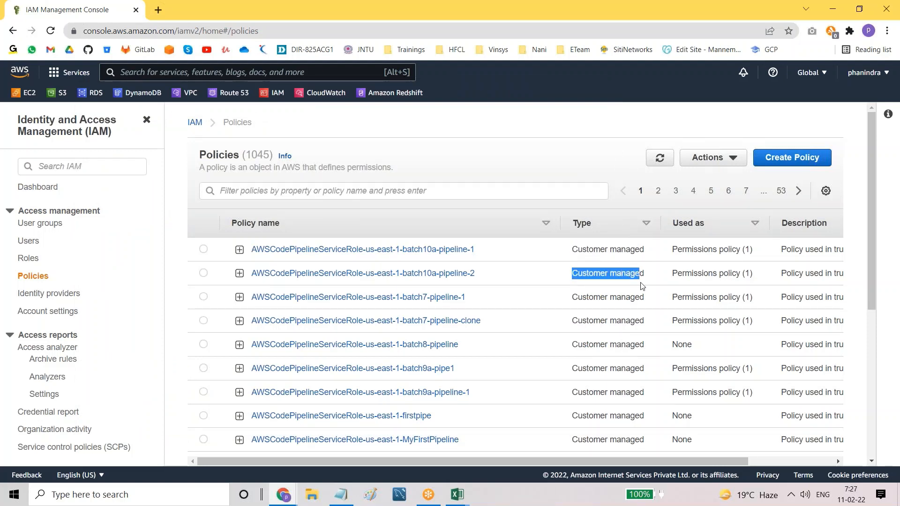
pyautogui.click(640, 227)
pyautogui.click(645, 224)
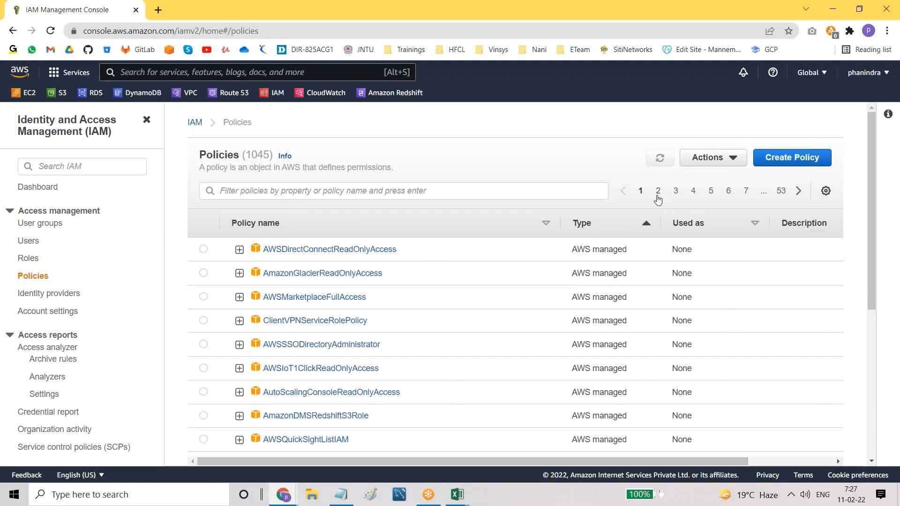
pyautogui.moveTo(572, 250); pyautogui.dragTo(632, 261)
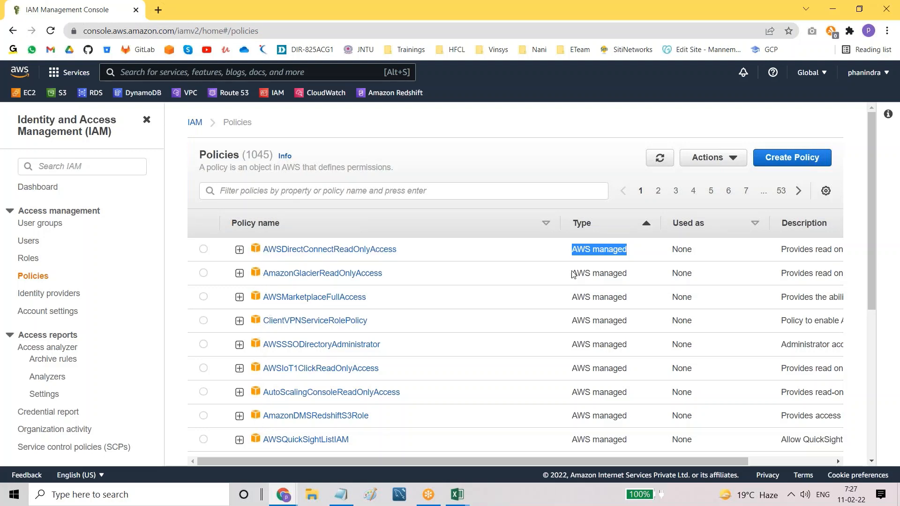
pyautogui.click(618, 226)
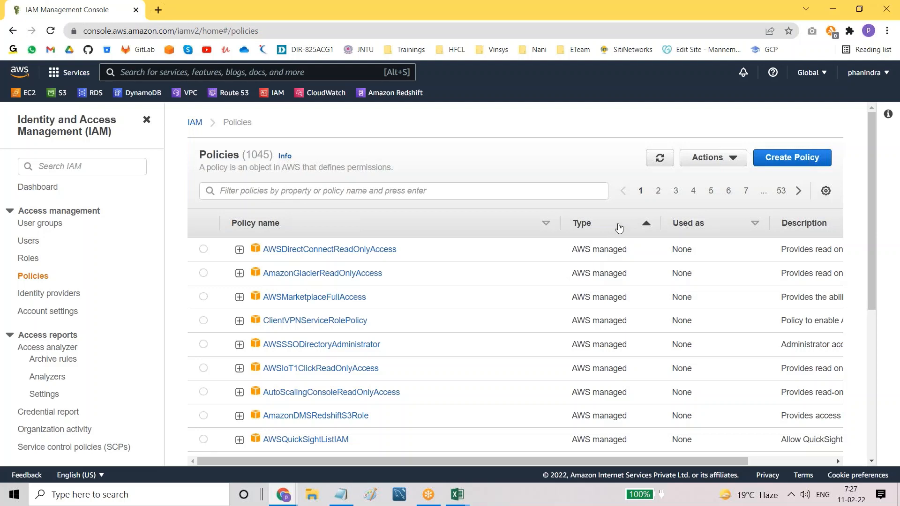
pyautogui.moveTo(573, 250); pyautogui.dragTo(646, 250)
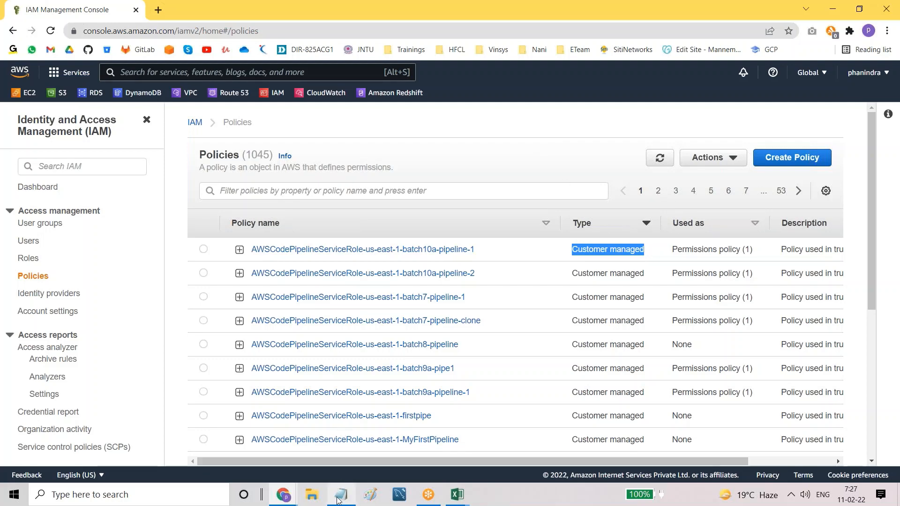
# Step: Switch back to the Notepad notes on IAM policies and clear the old highlight
pyautogui.click(340, 494)
pyautogui.click(292, 299)
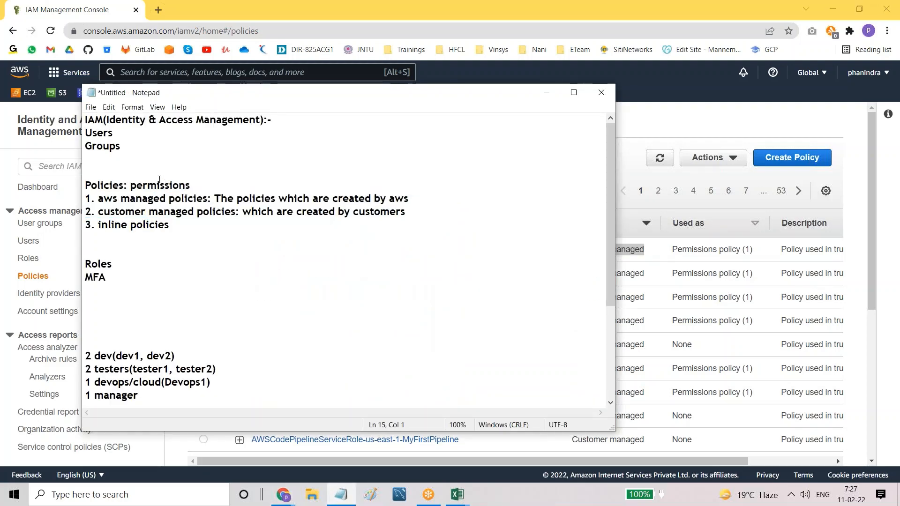
# Step: Add '(ex: iamreadonlyaccess, iamfullaccess)' as examples after the aws managed policies definition
pyautogui.moveTo(87, 119); pyautogui.dragTo(288, 125)
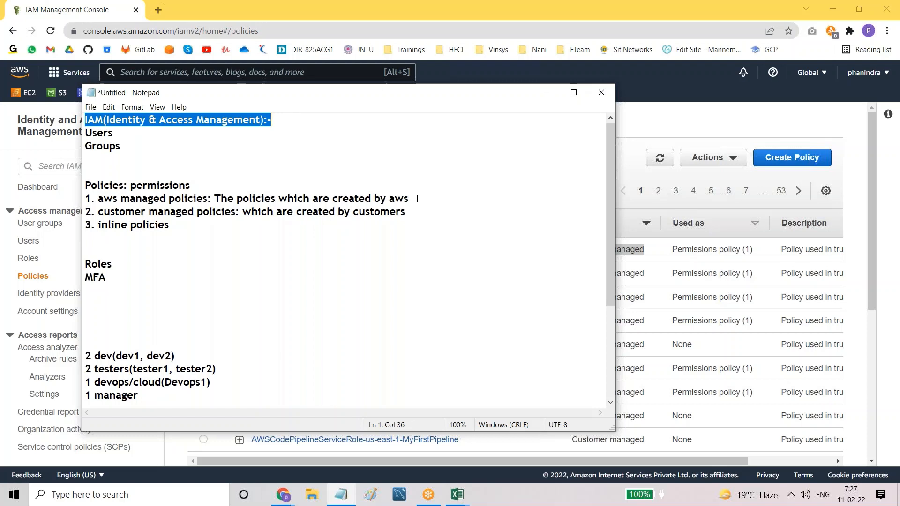
pyautogui.click(414, 196)
pyautogui.write('O')
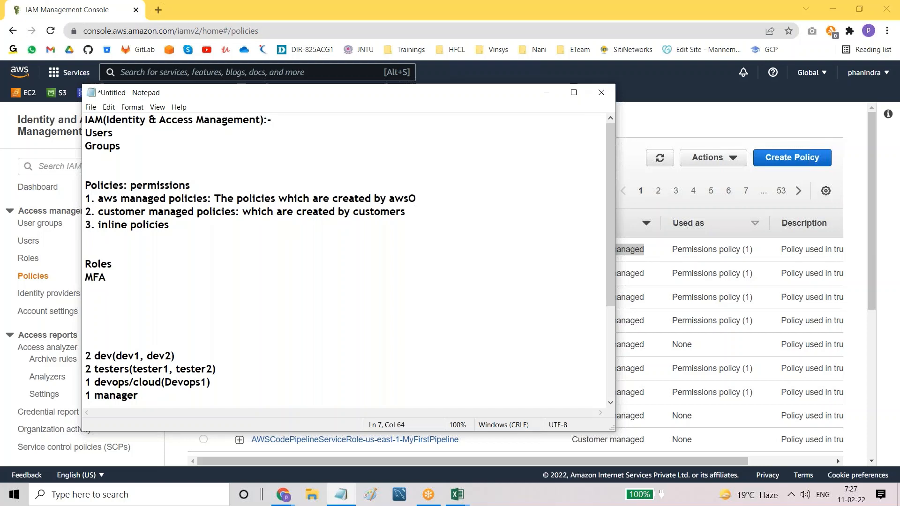
pyautogui.press('BackSpace')
pyautogui.write('(ex: iamread')
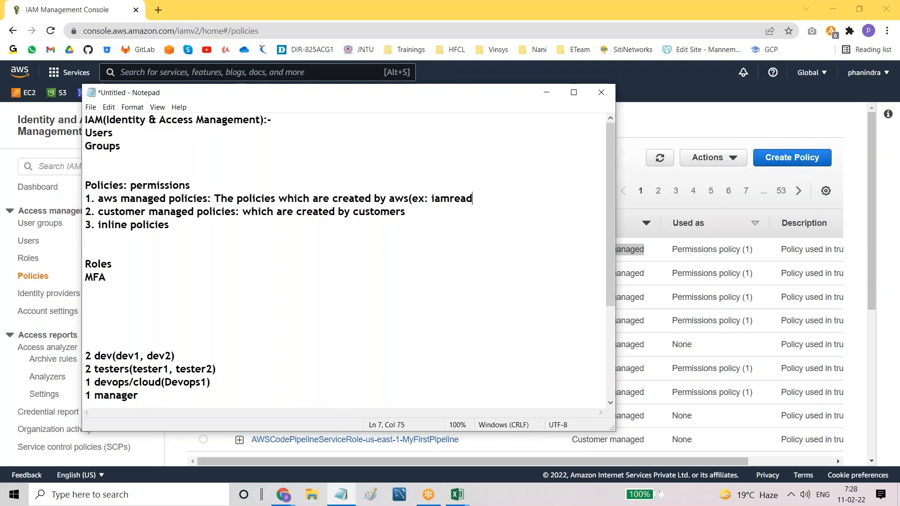
pyautogui.write('onlyaccess, ia')
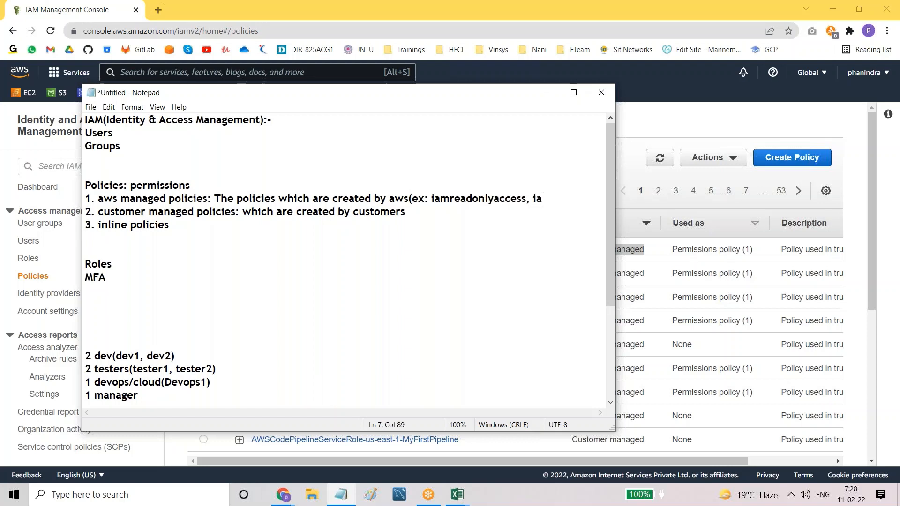
pyautogui.write('mfullaccess')
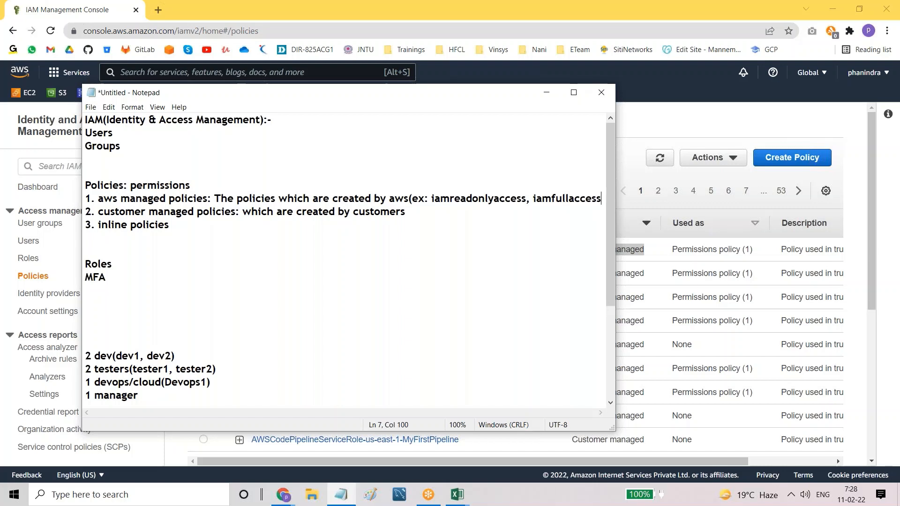
pyautogui.write(')')
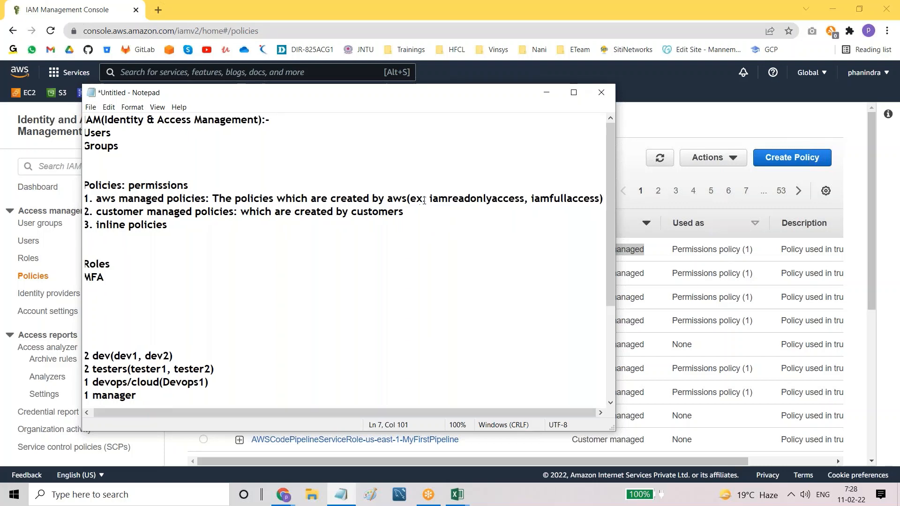
# Step: Highlight the iamreadonlyaccess and iamfullaccess example policy names to explain them
pyautogui.moveTo(430, 198); pyautogui.dragTo(463, 214)
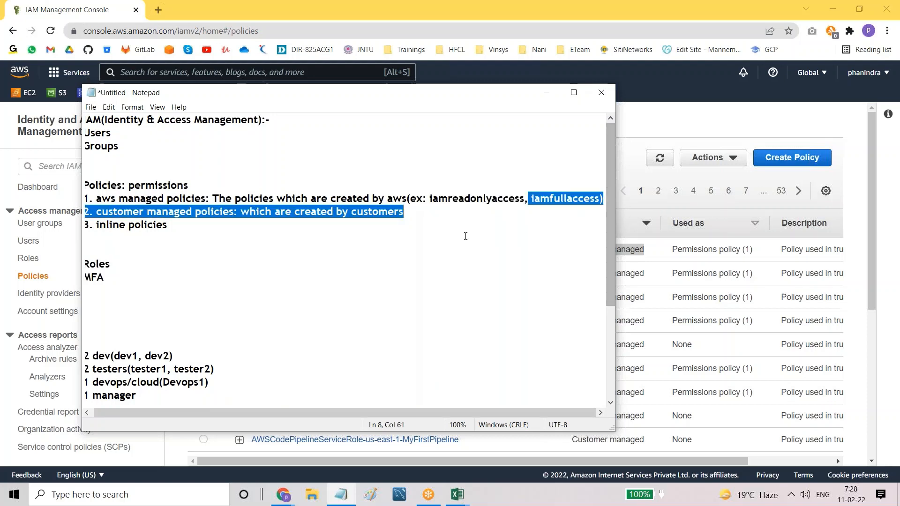
pyautogui.click(464, 236)
pyautogui.moveTo(431, 198); pyautogui.dragTo(566, 199)
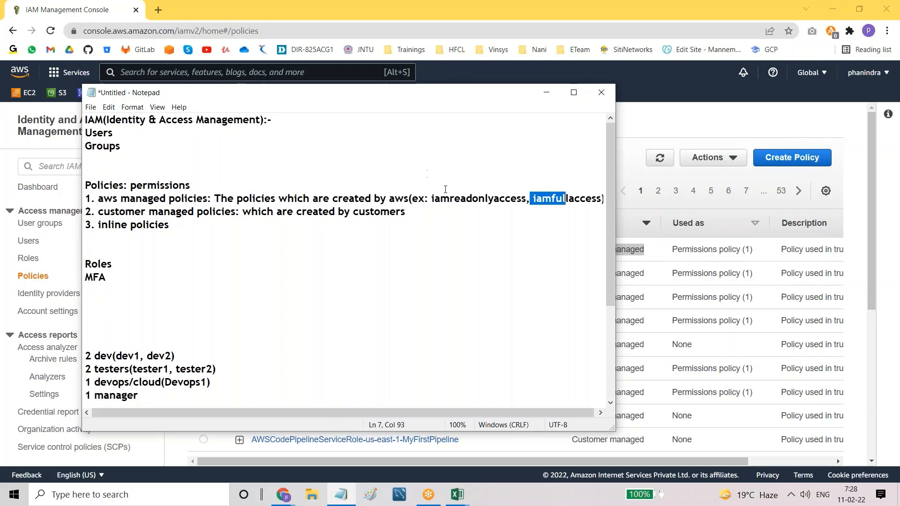
pyautogui.moveTo(430, 199); pyautogui.dragTo(601, 196)
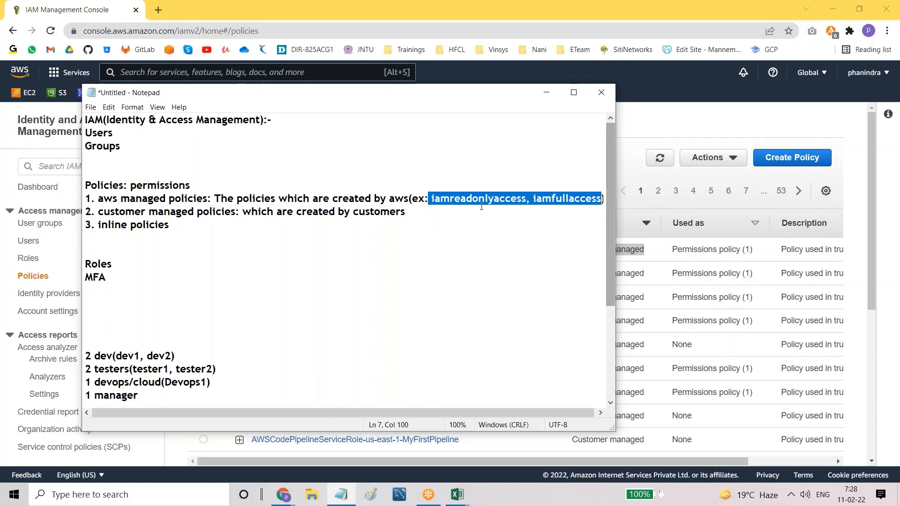
pyautogui.click(425, 224)
pyautogui.moveTo(428, 199); pyautogui.dragTo(568, 206)
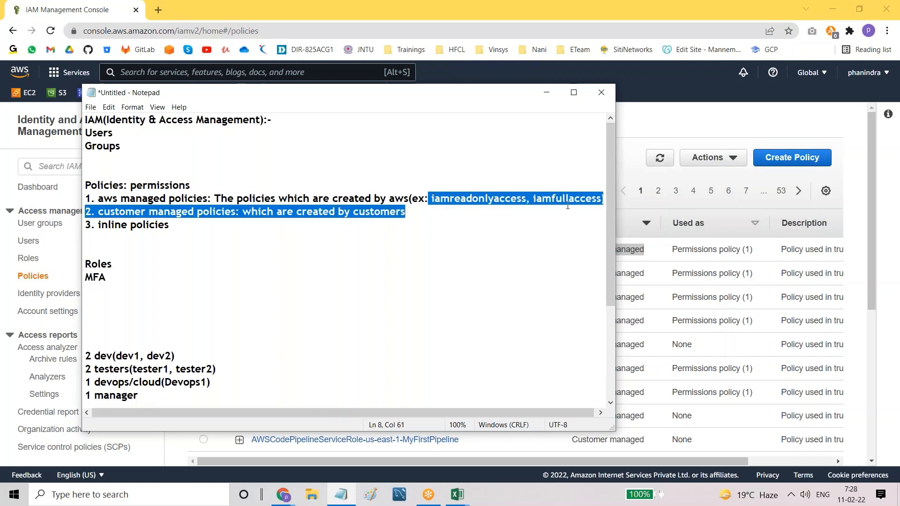
pyautogui.click(459, 226)
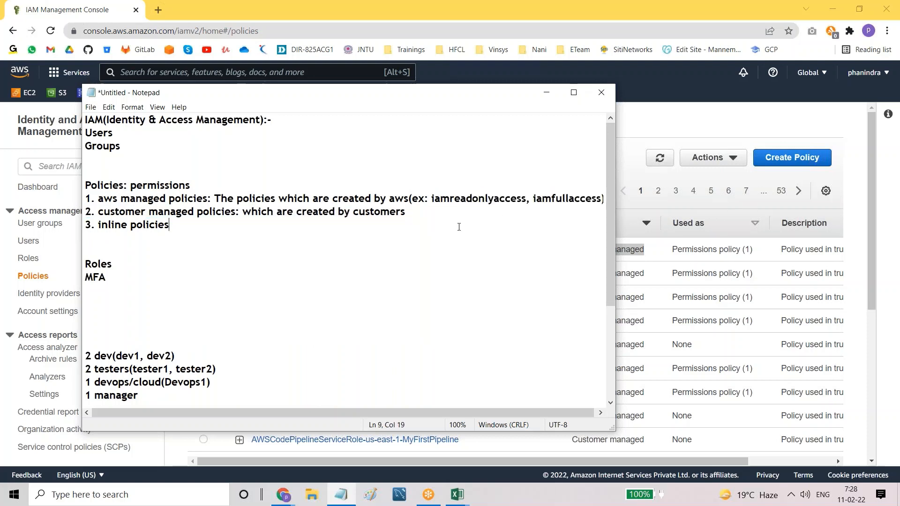
pyautogui.moveTo(426, 199); pyautogui.dragTo(604, 199)
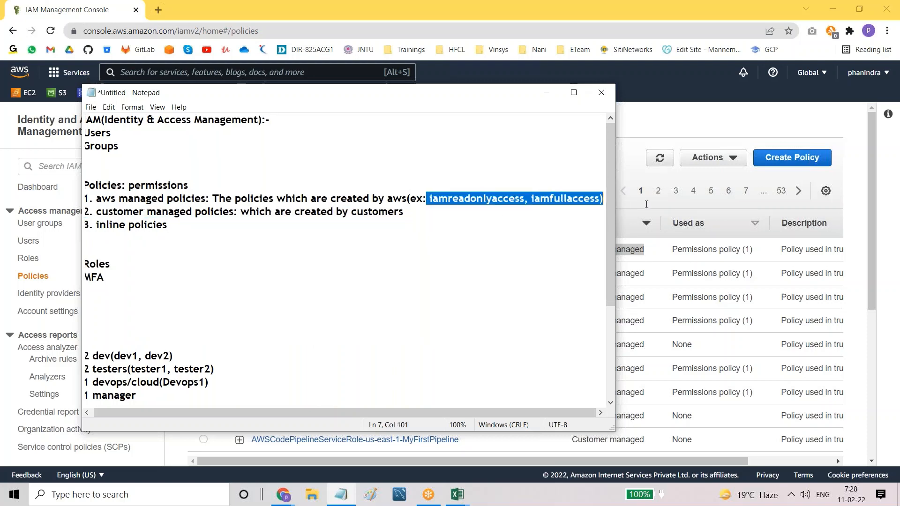
pyautogui.click(357, 292)
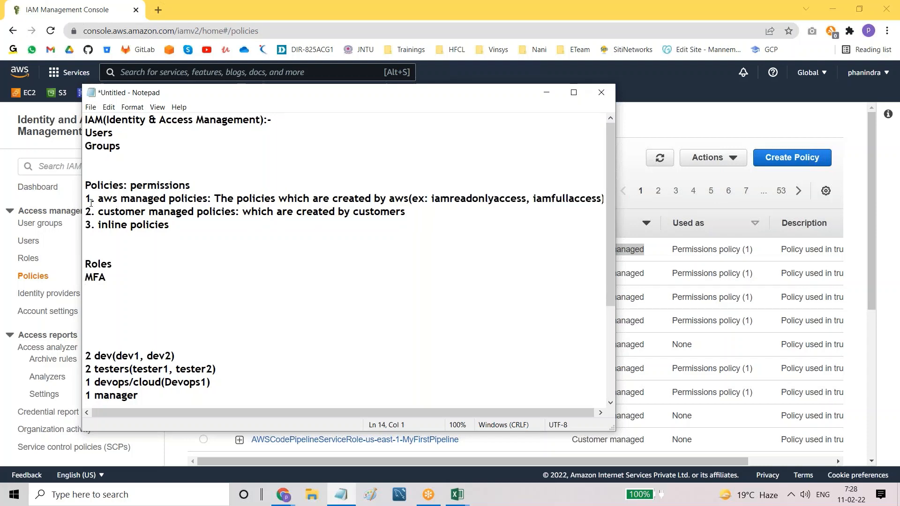
# Step: Highlight the customer managed and inline lines, start a '(' after customers, then return to IAM Policies
pyautogui.moveTo(94, 214); pyautogui.dragTo(307, 219)
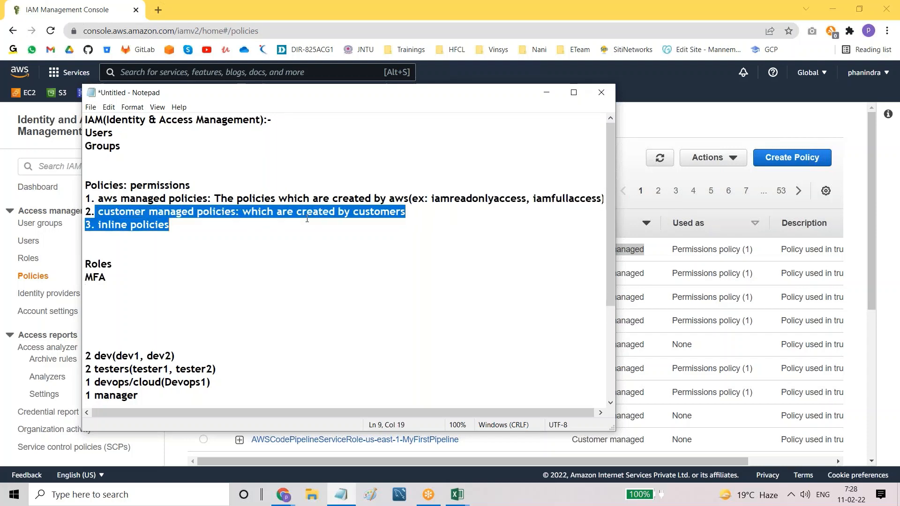
pyautogui.click(272, 262)
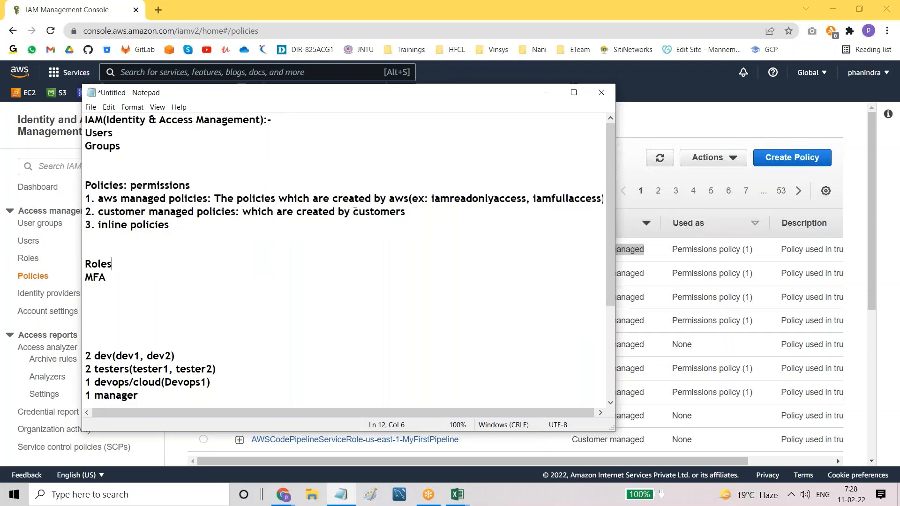
pyautogui.click(417, 215)
pyautogui.write('(')
pyautogui.click(643, 124)
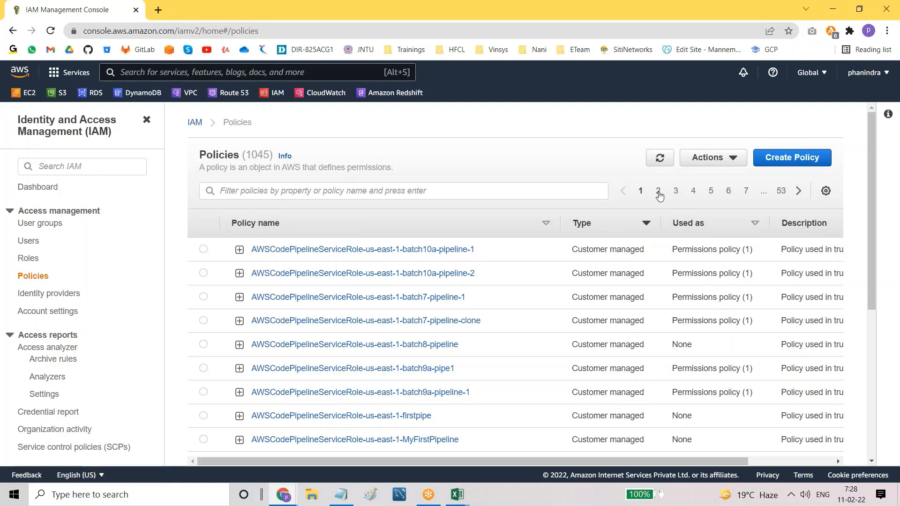
# Step: Page through the policies list to page 5, showing customer managed cw_policy, deny_iam_ec2 and ec2full
pyautogui.click(658, 193)
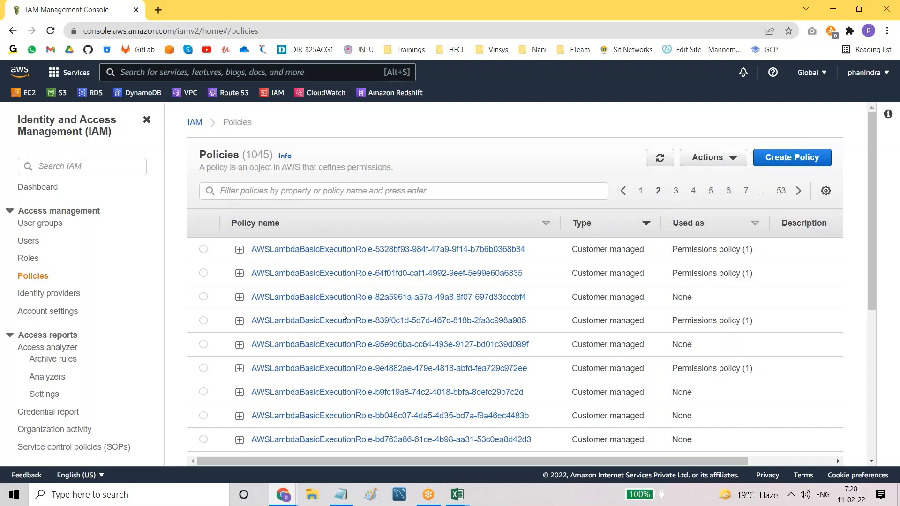
pyautogui.scroll(-5, 342, 317)
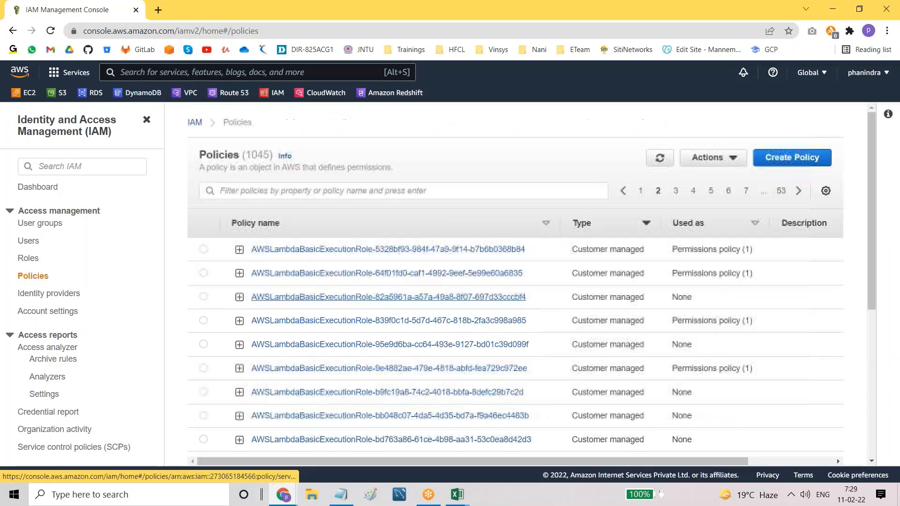
pyautogui.scroll(-5, 516, 281)
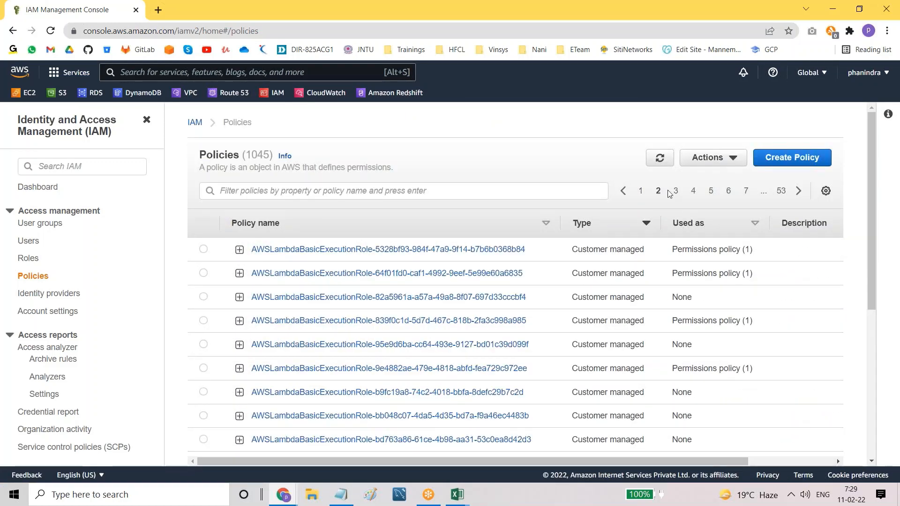
pyautogui.click(674, 191)
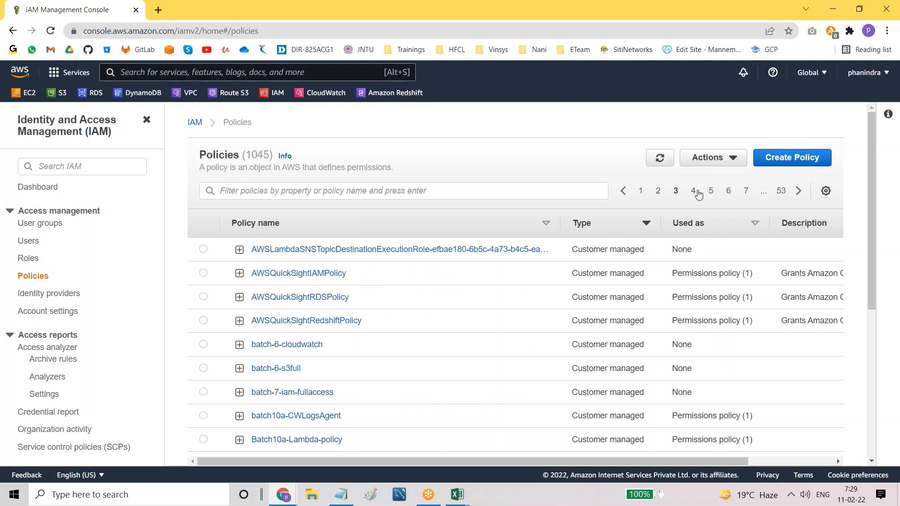
pyautogui.click(697, 193)
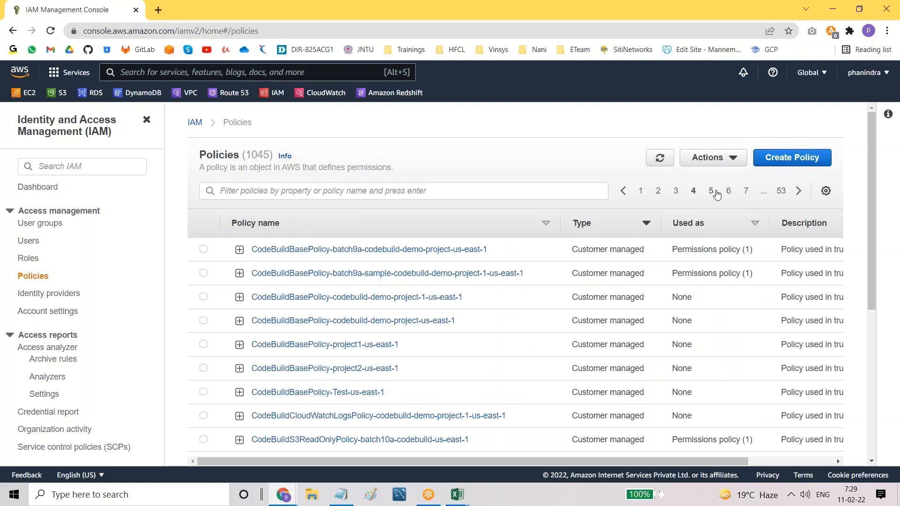
pyautogui.click(714, 193)
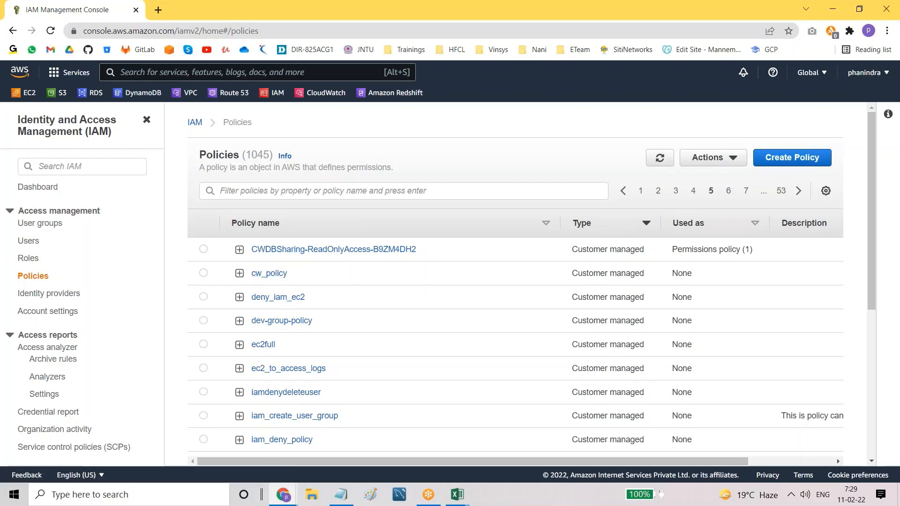
pyautogui.scroll(-5, 836, 458)
pyautogui.scroll(6, 836, 458)
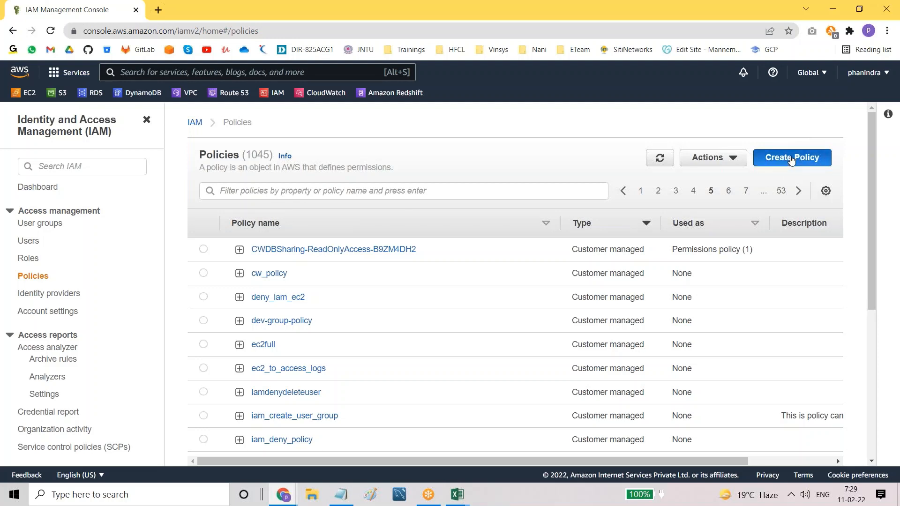
# Step: Start a new policy and compare its default JSON with the Visual editor view
pyautogui.click(791, 159)
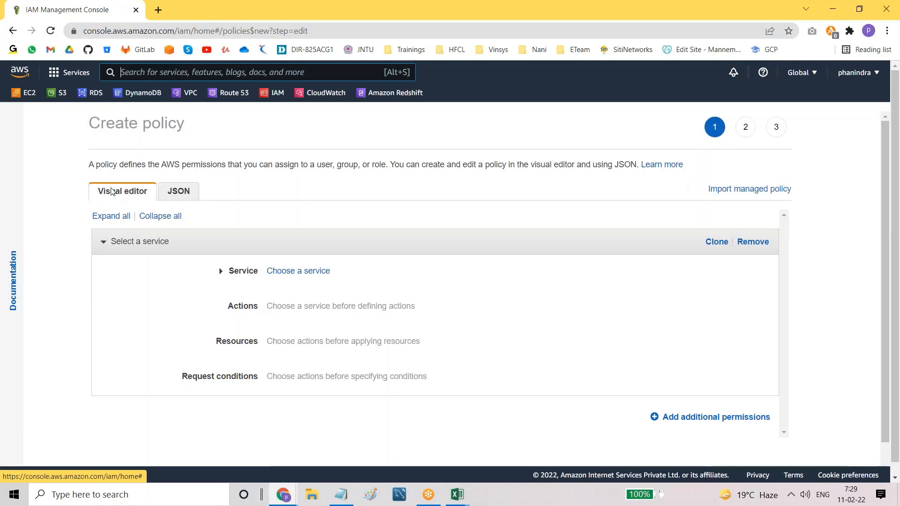
pyautogui.click(179, 193)
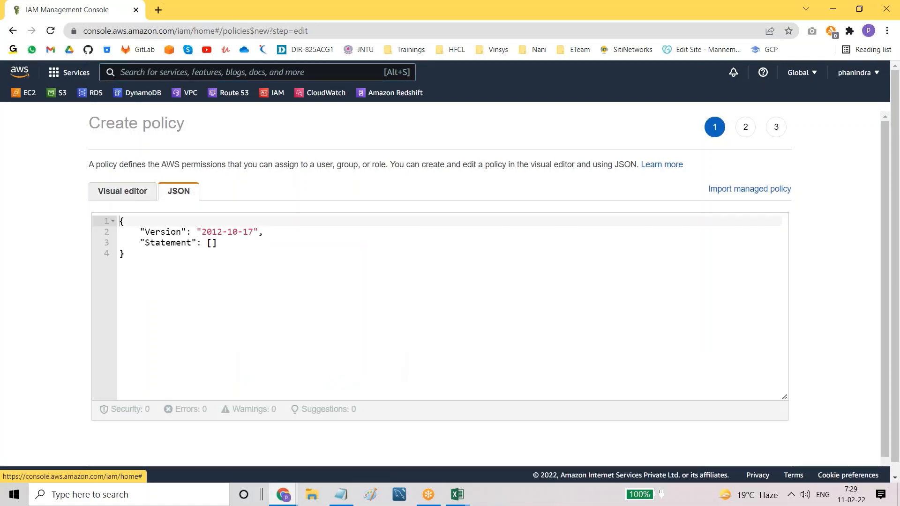
pyautogui.moveTo(120, 220); pyautogui.dragTo(136, 265)
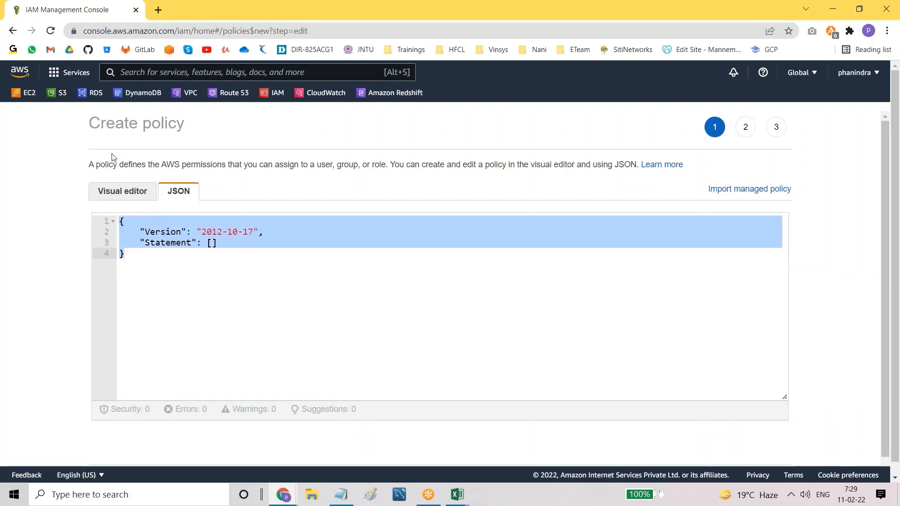
pyautogui.click(121, 190)
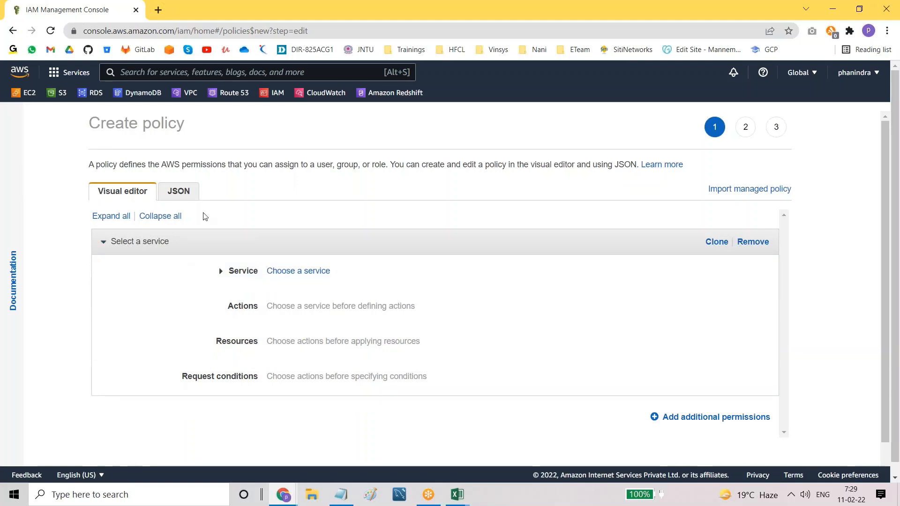
pyautogui.click(177, 190)
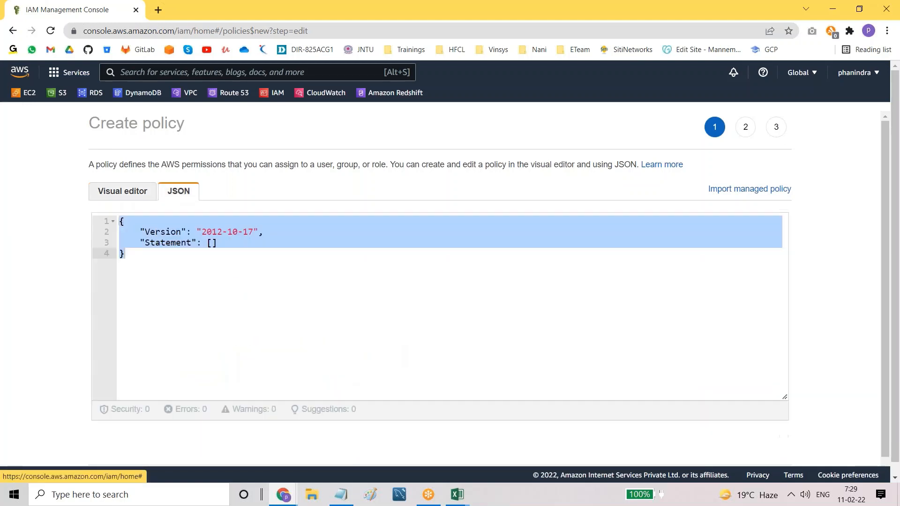
pyautogui.click(134, 193)
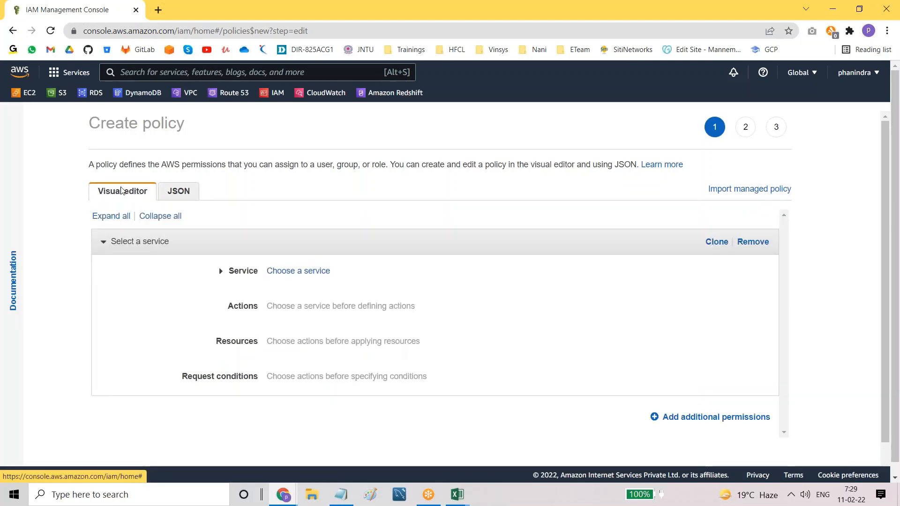
pyautogui.click(188, 198)
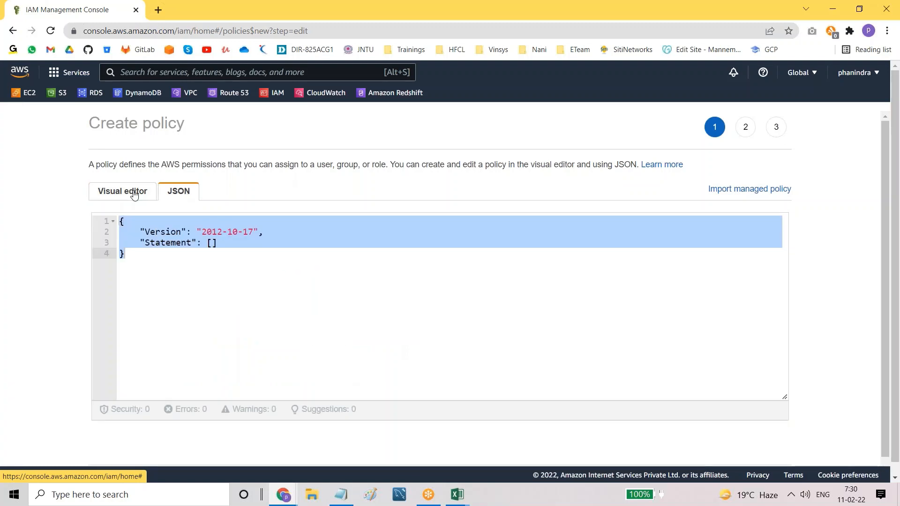
pyautogui.click(135, 191)
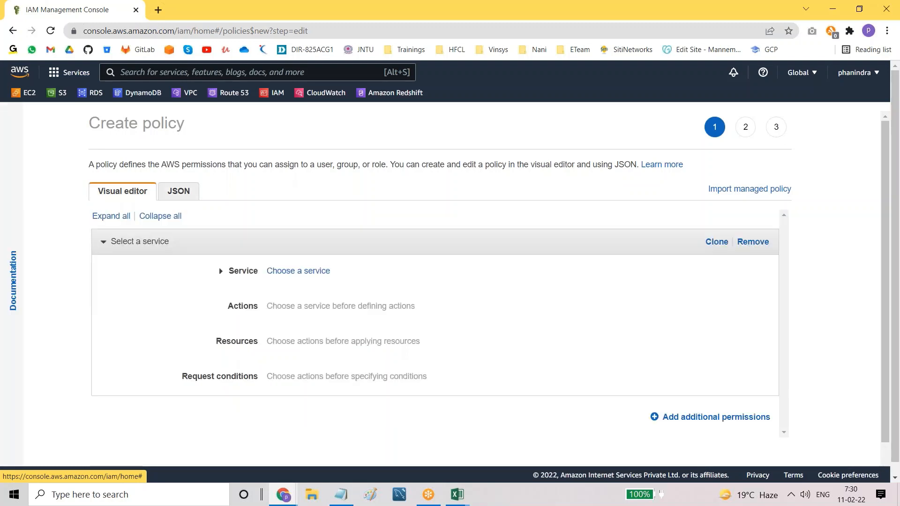
pyautogui.click(158, 10)
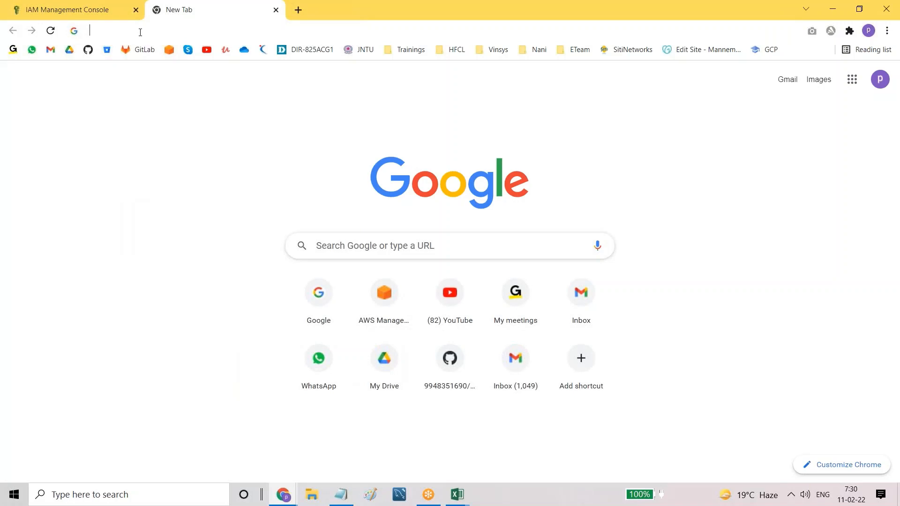
# Step: Search Google for 'aws policy' and open the AWS Policy Generator site
pyautogui.write('aws ')
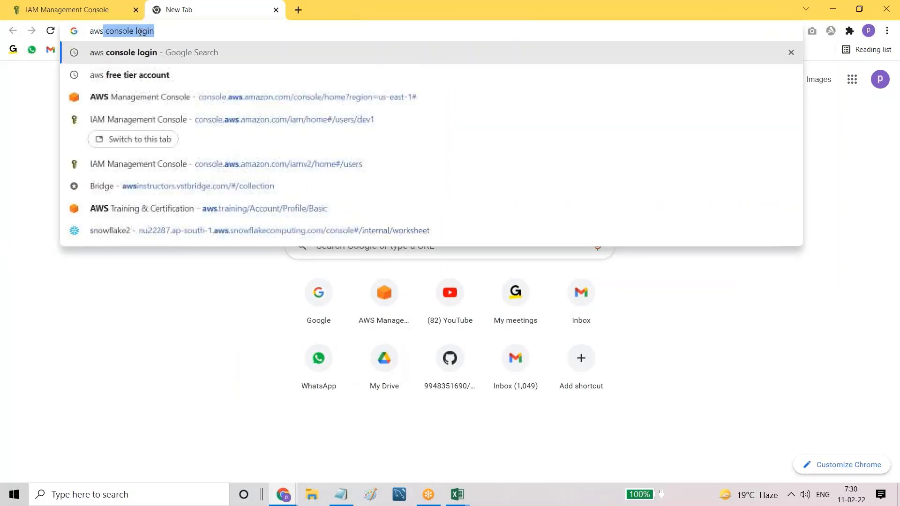
pyautogui.write('policy')
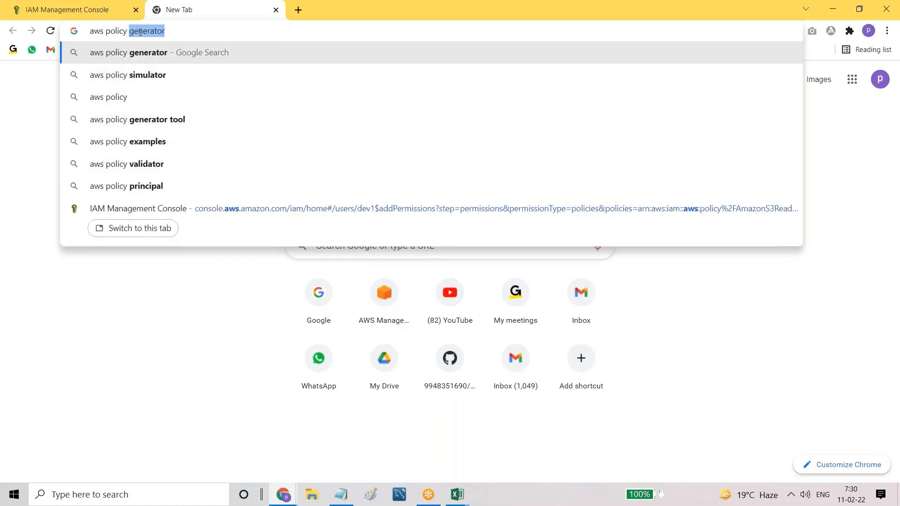
pyautogui.press('Return')
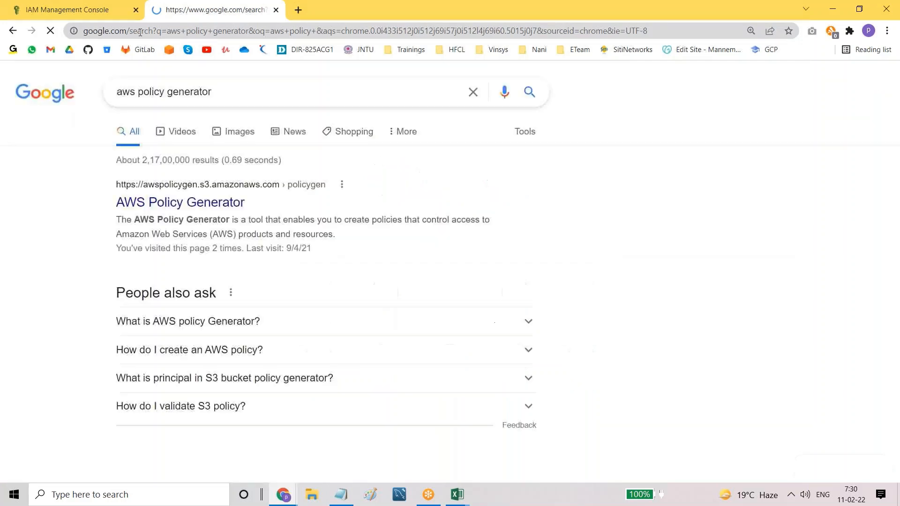
pyautogui.click(176, 206)
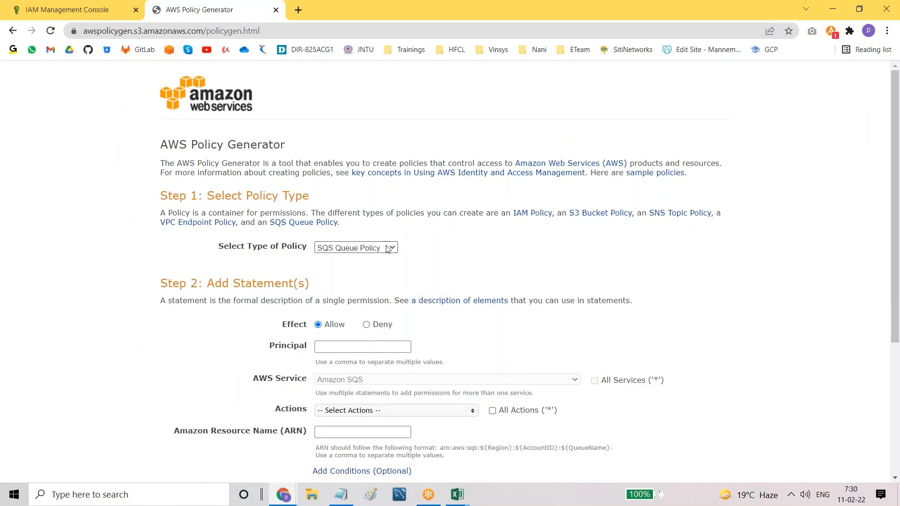
# Step: Choose IAM Policy as the policy type and set the statement effect to Allow
pyautogui.click(389, 248)
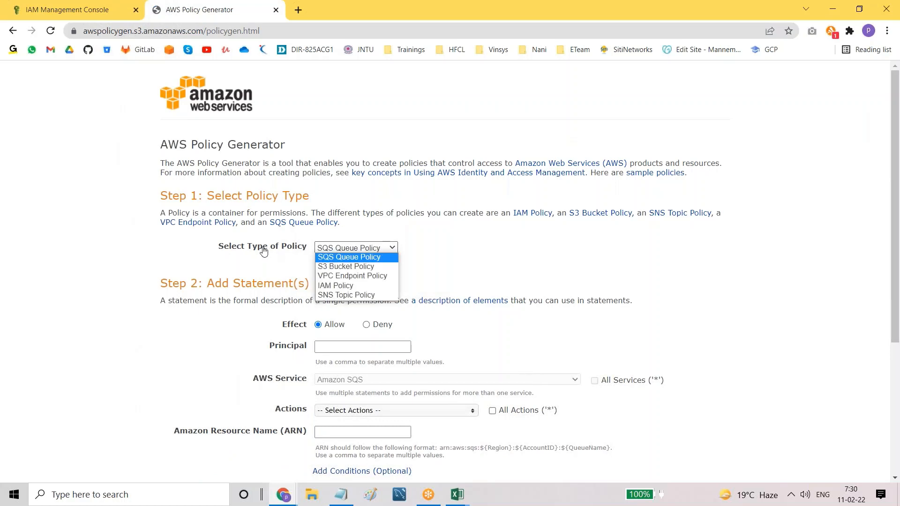
pyautogui.click(333, 286)
pyautogui.scroll(-1, 383, 284)
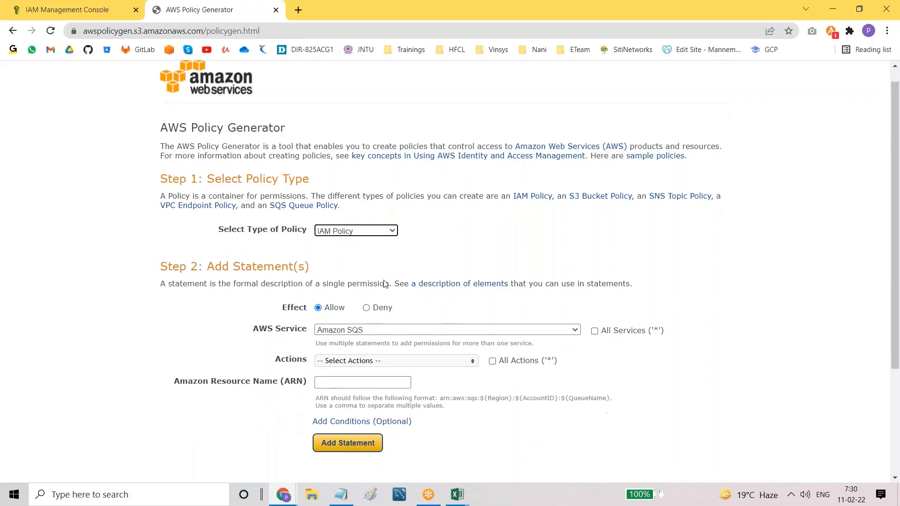
pyautogui.scroll(-3, 383, 284)
pyautogui.moveTo(325, 182); pyautogui.dragTo(349, 187)
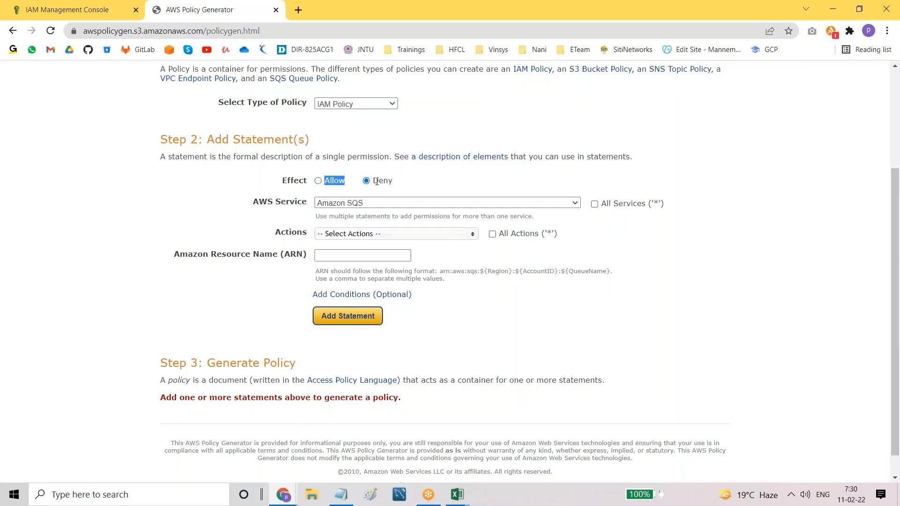
pyautogui.moveTo(376, 181); pyautogui.dragTo(399, 188)
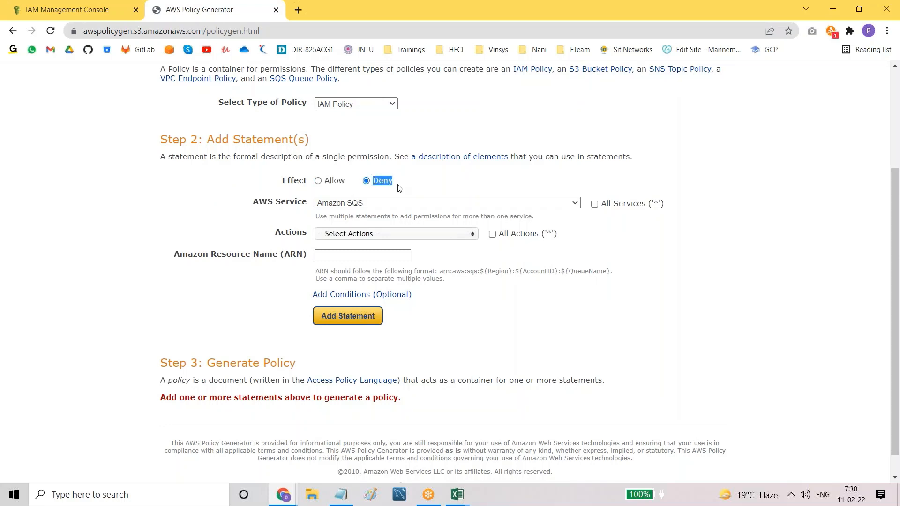
pyautogui.click(318, 182)
pyautogui.moveTo(324, 182); pyautogui.dragTo(345, 182)
# Step: Select Amazon S3 as the AWS Service and browse its Actions list without choosing any
pyautogui.click(351, 203)
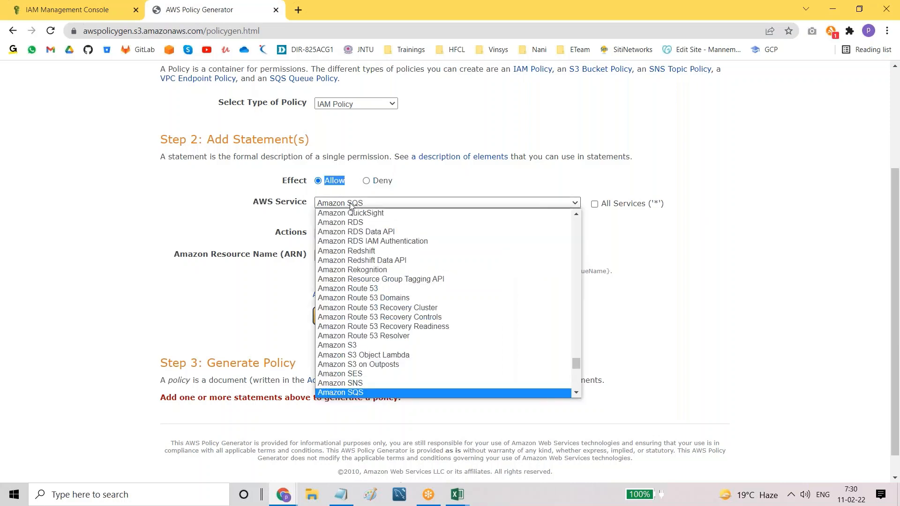
pyautogui.click(366, 348)
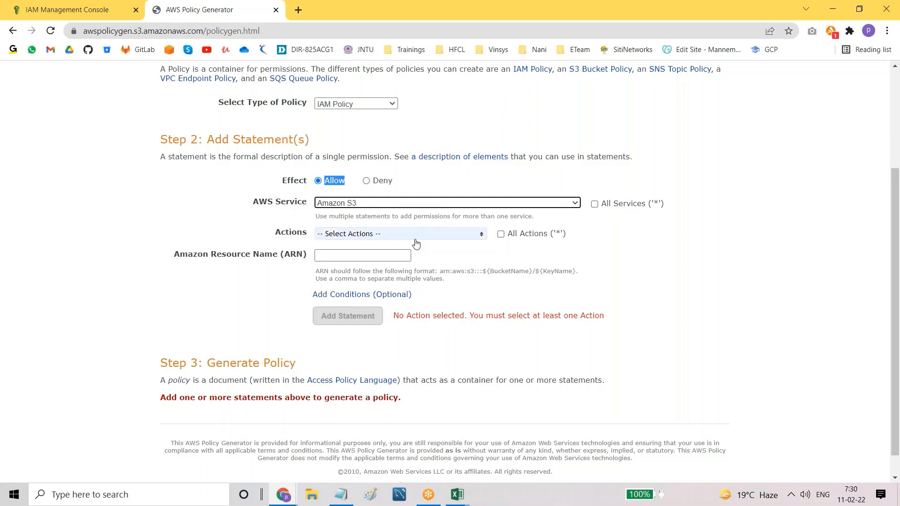
pyautogui.scroll(-1, 416, 243)
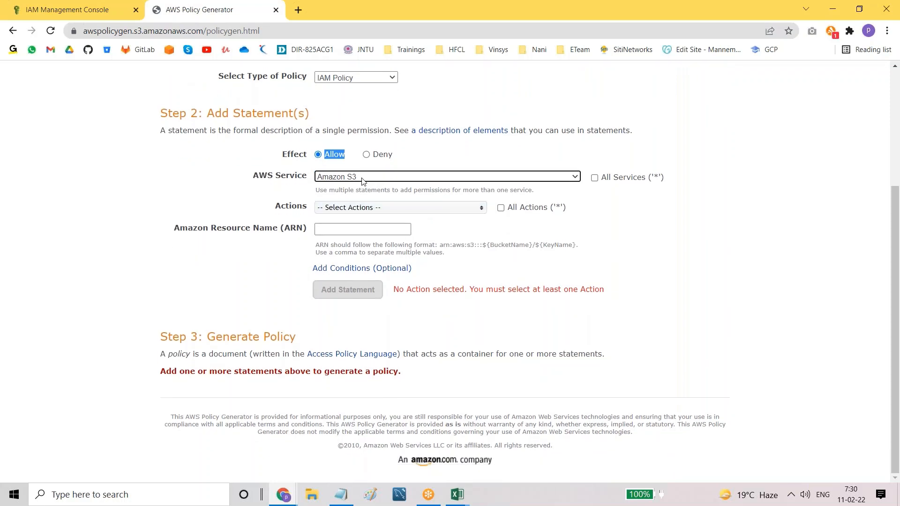
pyautogui.click(355, 208)
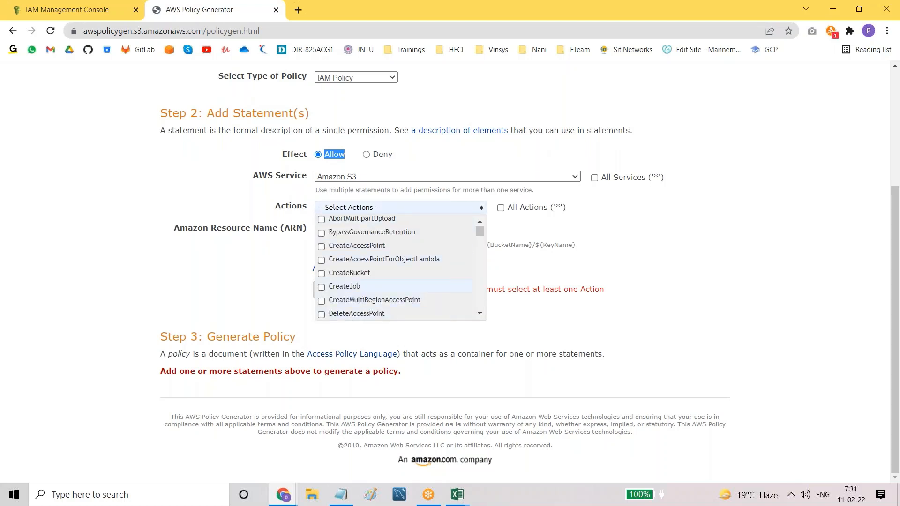
pyautogui.scroll(-3, 365, 280)
pyautogui.scroll(-8, 364, 280)
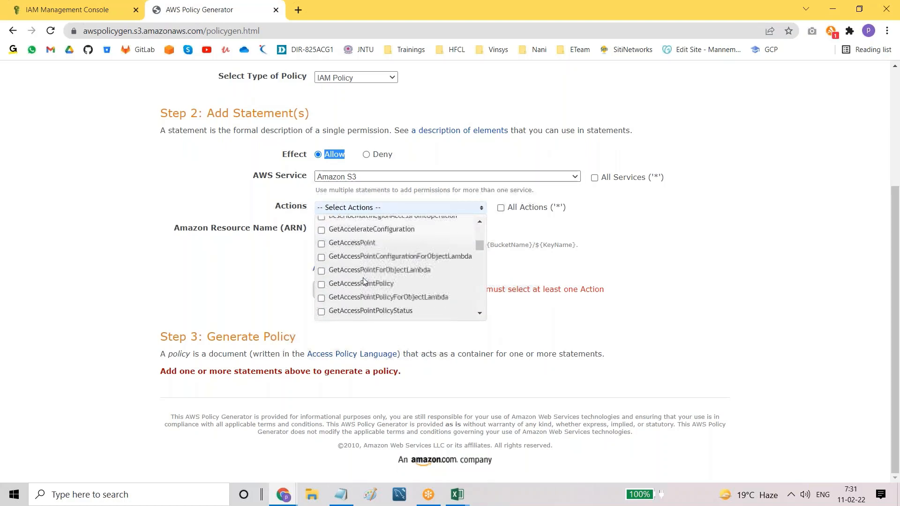
pyautogui.scroll(12, 364, 280)
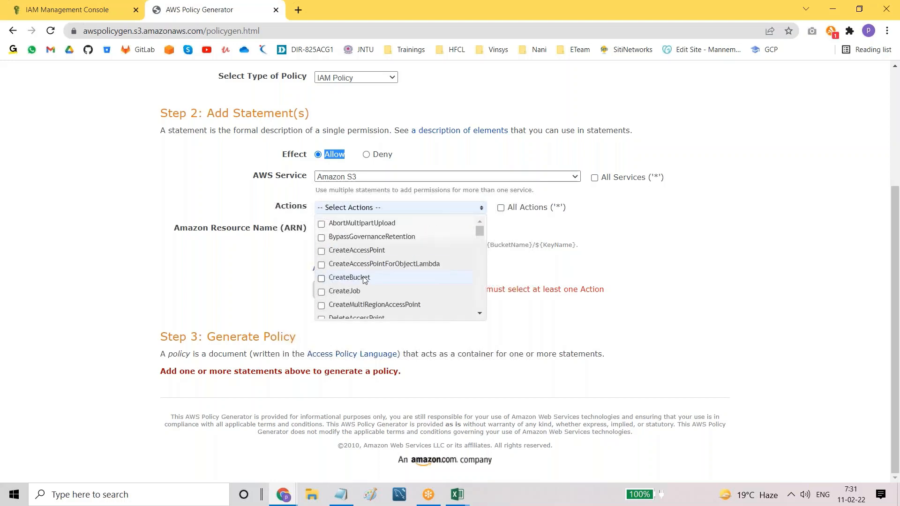
pyautogui.click(133, 151)
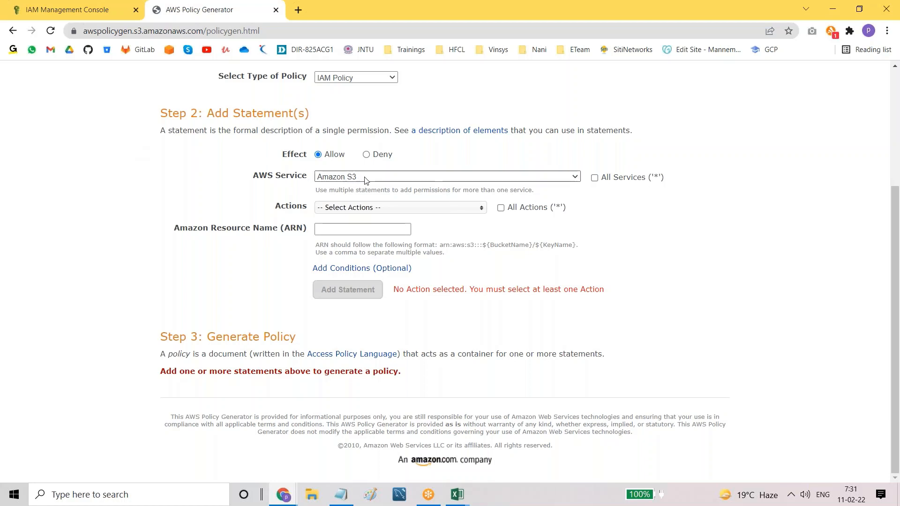
pyautogui.click(359, 208)
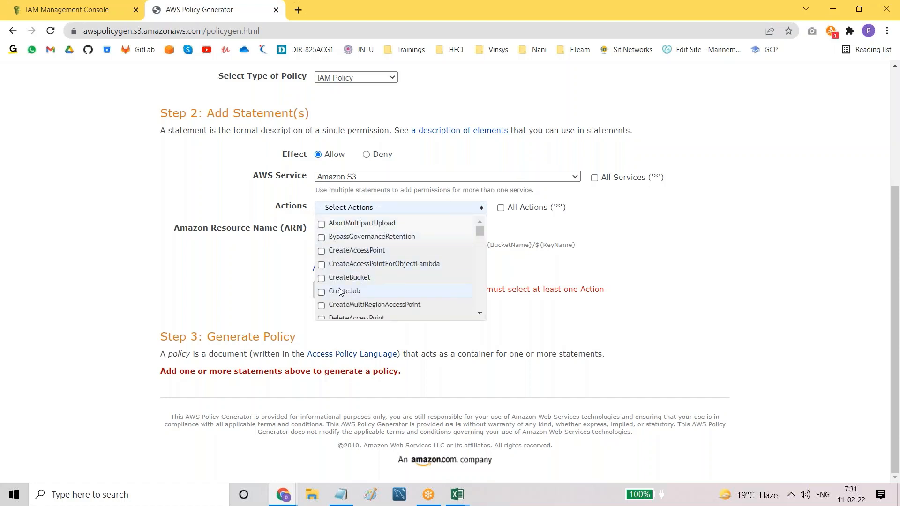
pyautogui.scroll(-5, 340, 291)
pyautogui.scroll(5, 340, 291)
pyautogui.click(520, 221)
# Step: Leave All Actions unticked and tick All Services ('*') so the ARN becomes *
pyautogui.click(500, 208)
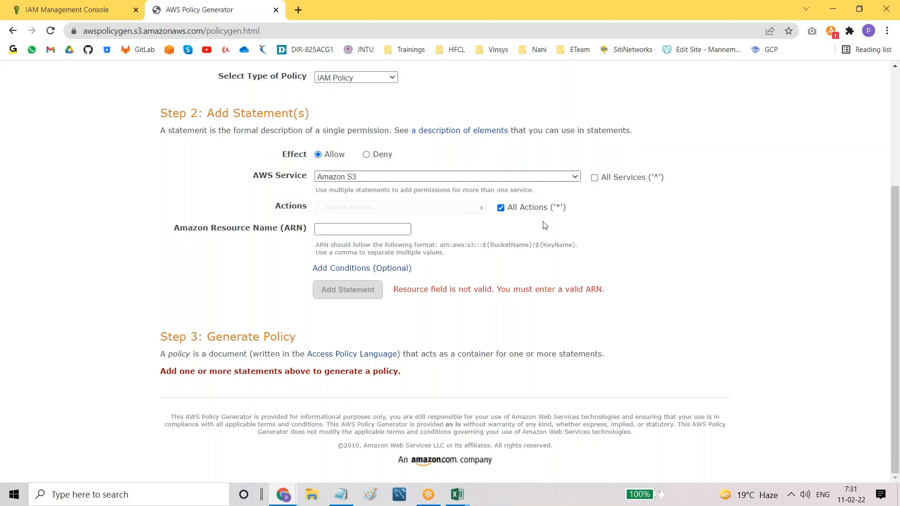
pyautogui.click(500, 209)
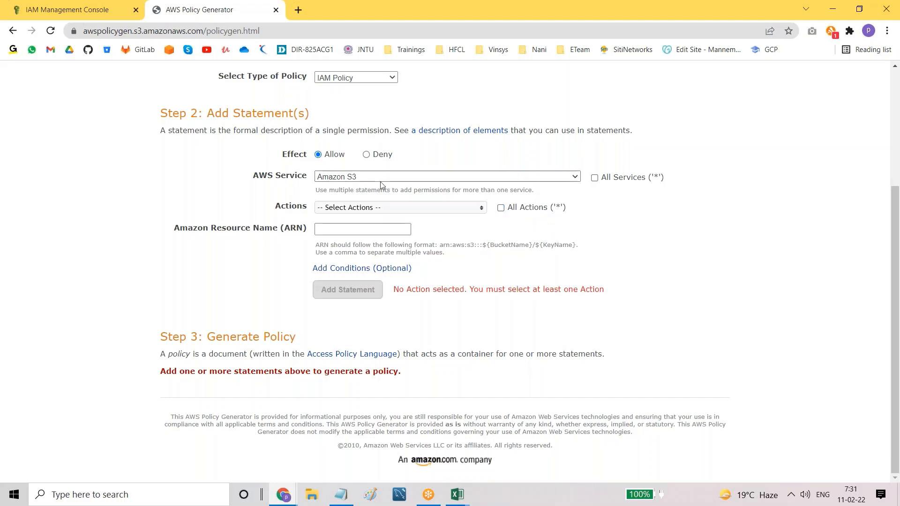
pyautogui.click(595, 179)
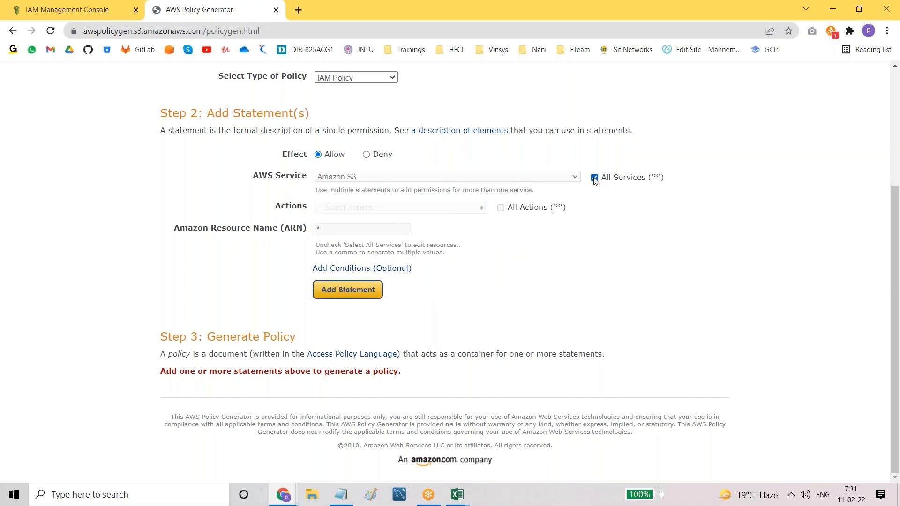
pyautogui.moveTo(651, 178); pyautogui.dragTo(664, 184)
# Step: Add the Allow * on * statement, generate and select its JSON, then return to Create policy
pyautogui.click(340, 295)
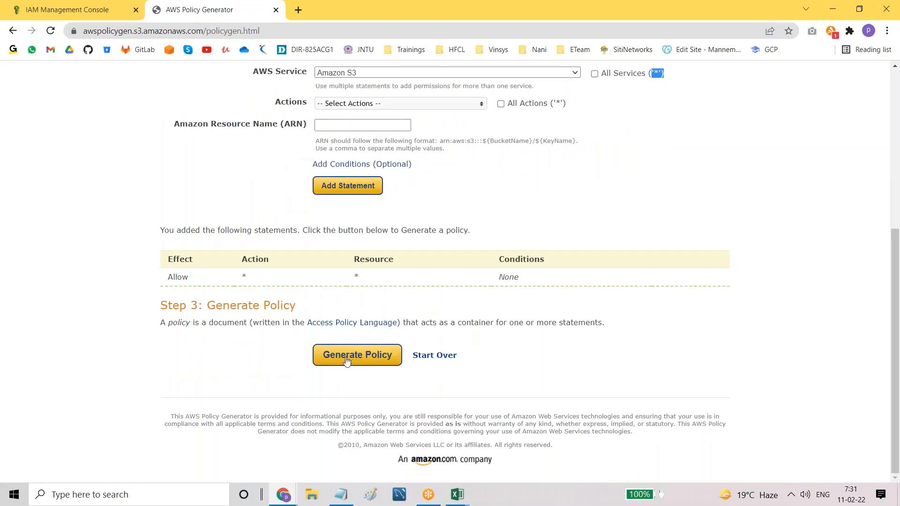
pyautogui.click(346, 359)
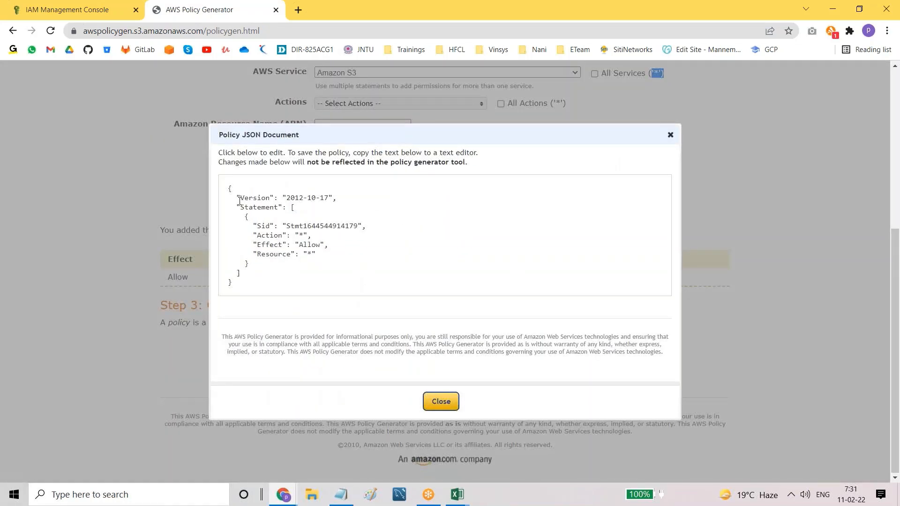
pyautogui.moveTo(229, 188); pyautogui.dragTo(255, 300)
pyautogui.hotkey('ctrl', 'c')
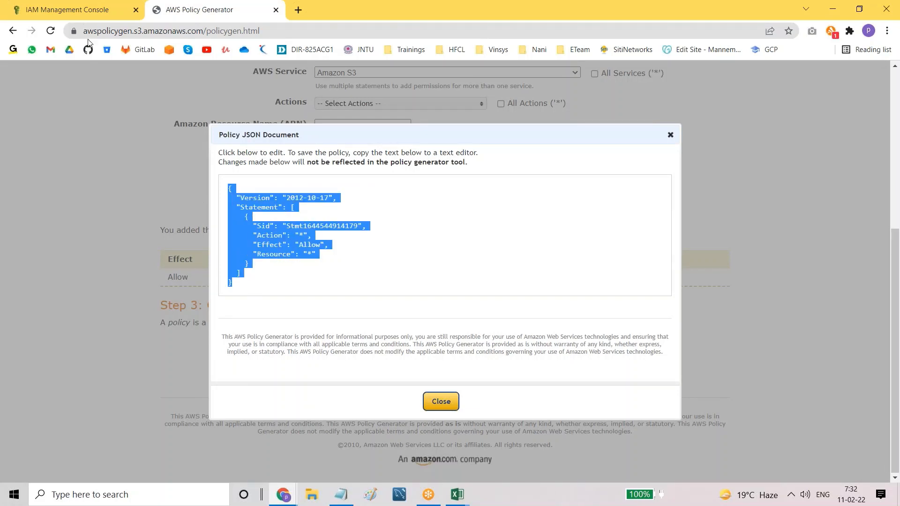
pyautogui.click(66, 10)
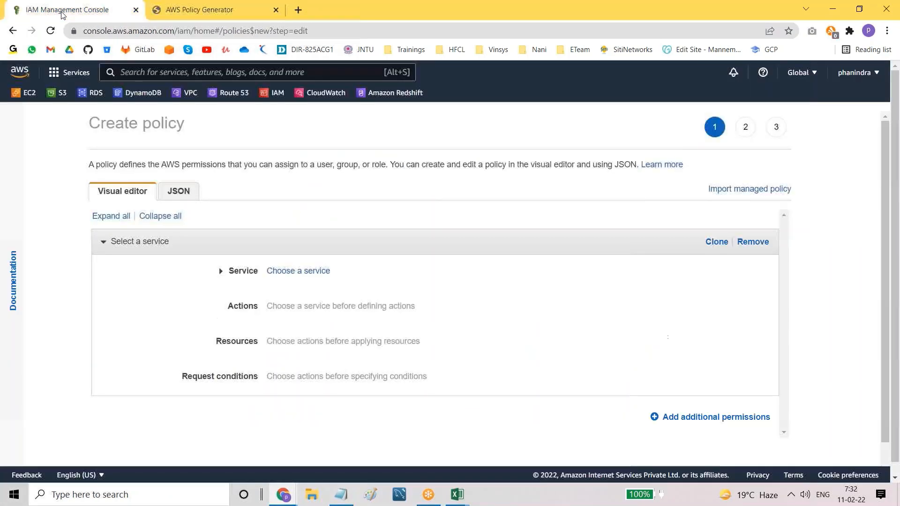
# Step: Paste the generated allow-all policy over the default JSON and continue to Add tags
pyautogui.click(178, 192)
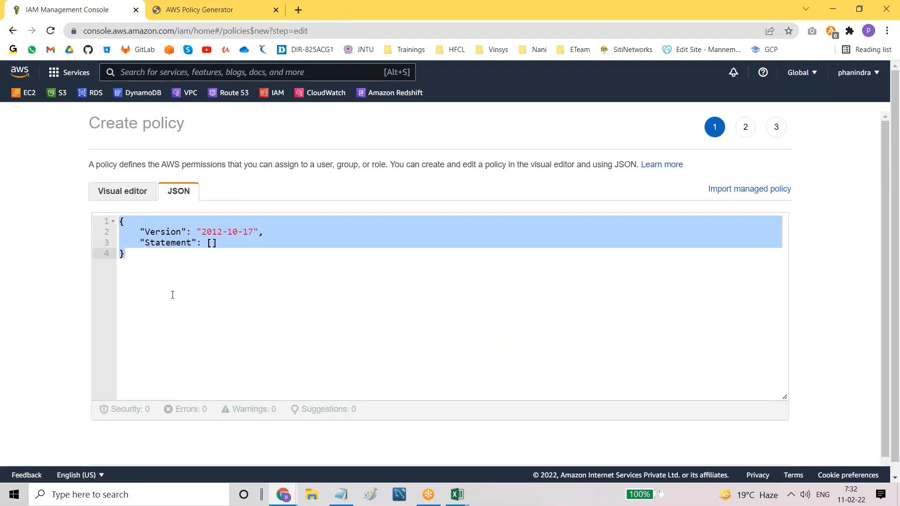
pyautogui.click(196, 281)
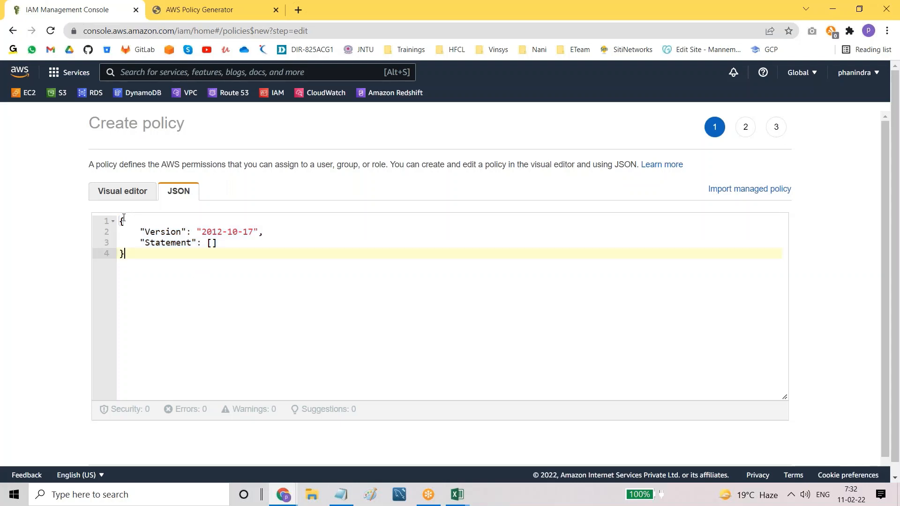
pyautogui.moveTo(122, 219); pyautogui.dragTo(141, 257)
pyautogui.hotkey('ctrl', 'v')
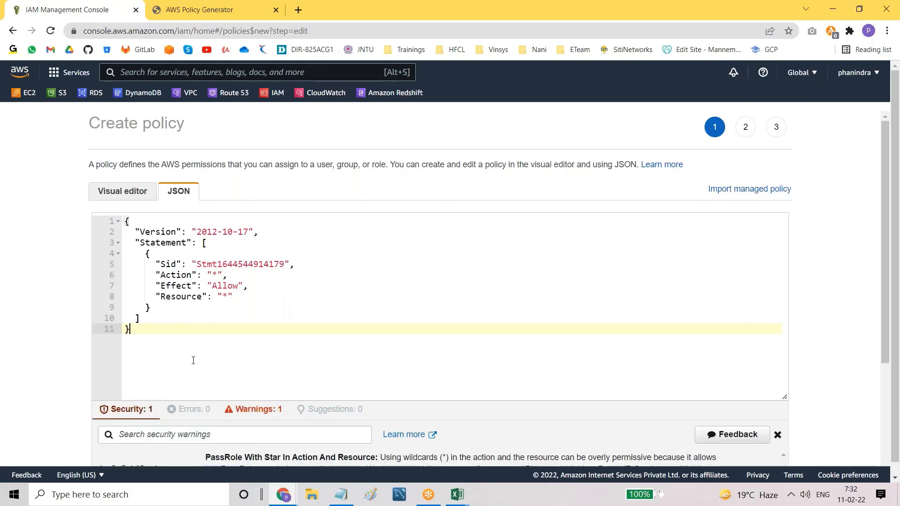
pyautogui.scroll(-3, 193, 360)
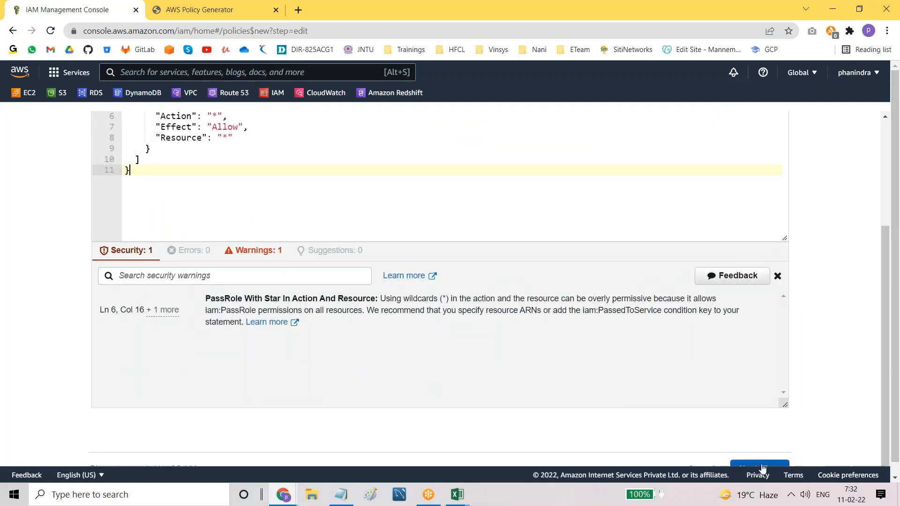
pyautogui.click(760, 469)
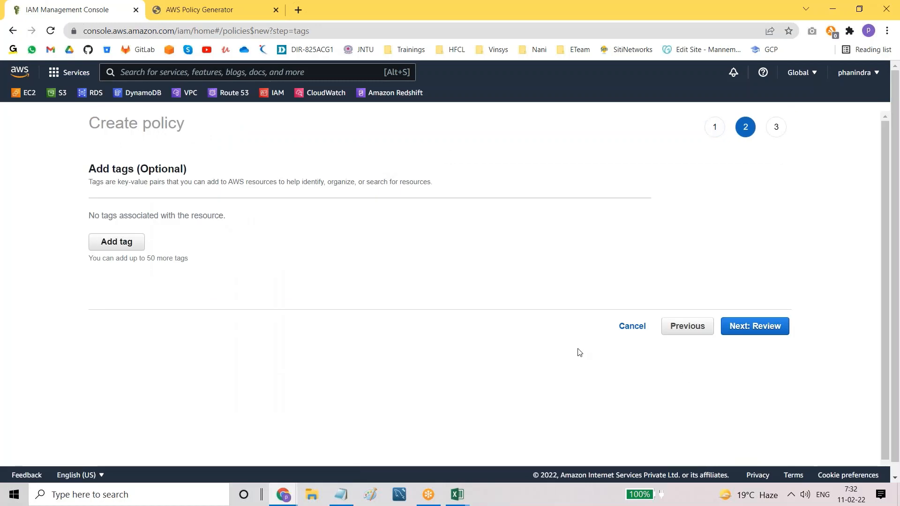
# Step: Skip tags and name the policy Batch11a-adminaccess on the review page
pyautogui.click(749, 327)
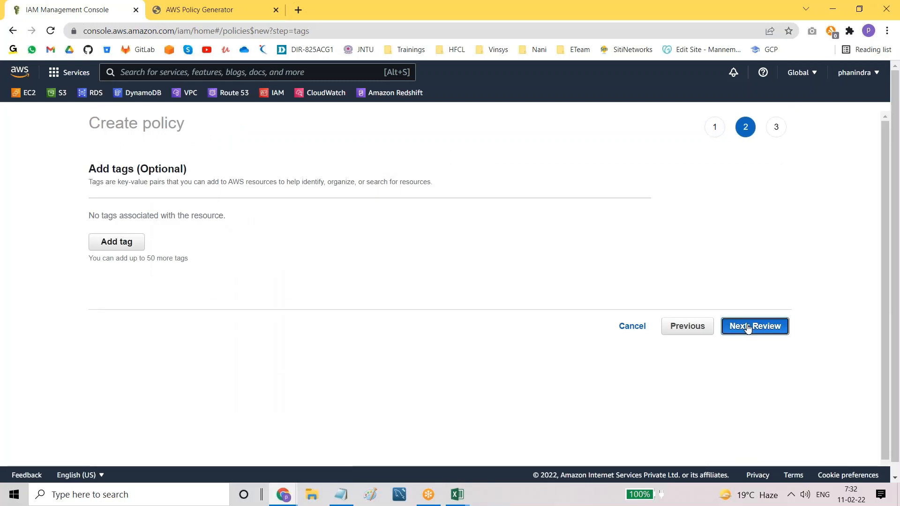
pyautogui.click(309, 194)
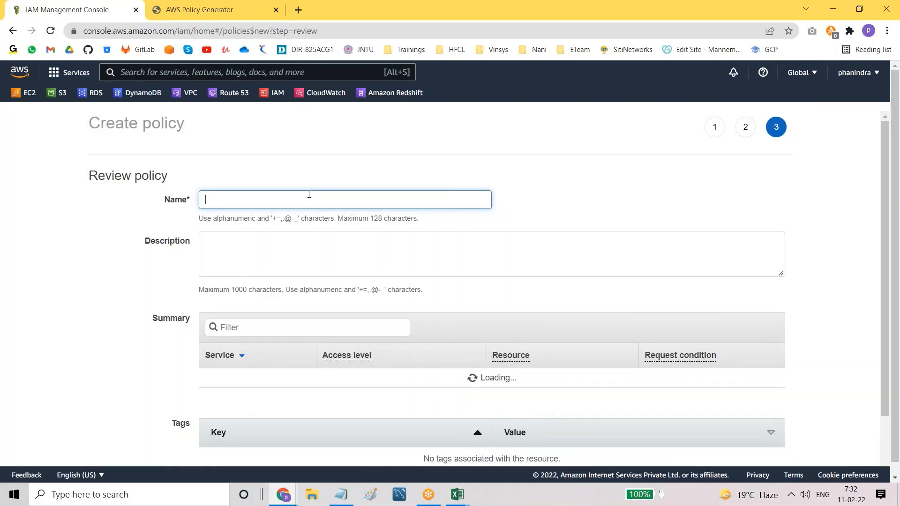
pyautogui.write('all')
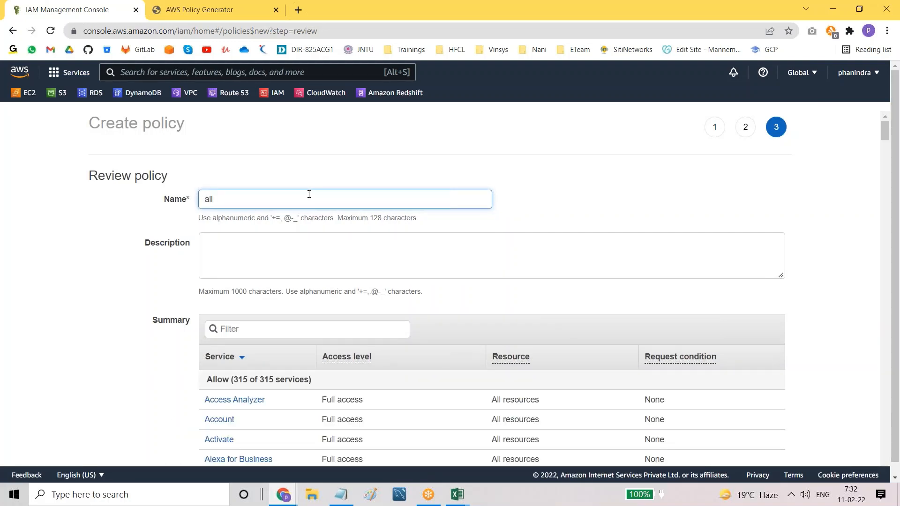
pyautogui.write('sd')
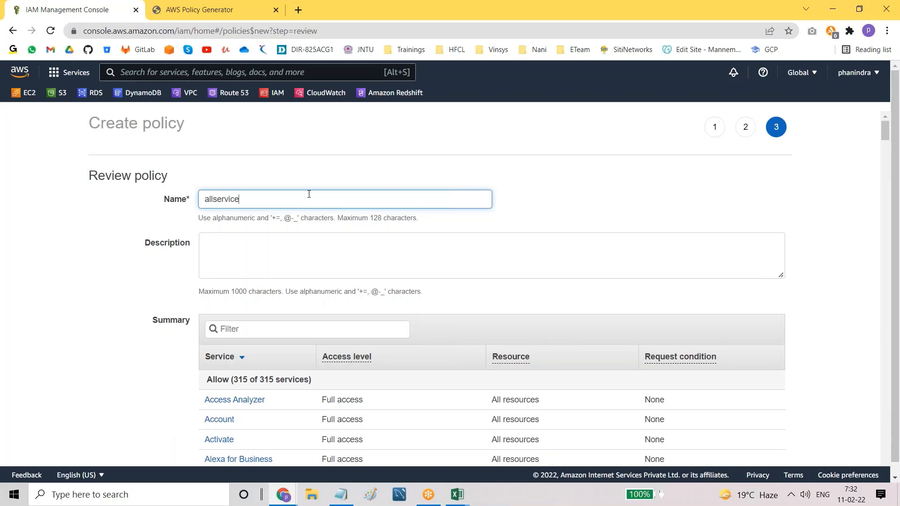
pyautogui.press('BackSpace')
pyautogui.press('BackSpace')
pyautogui.press('BackSpace')
pyautogui.press('BackSpace')
pyautogui.press('BackSpace')
pyautogui.press('BackSpace')
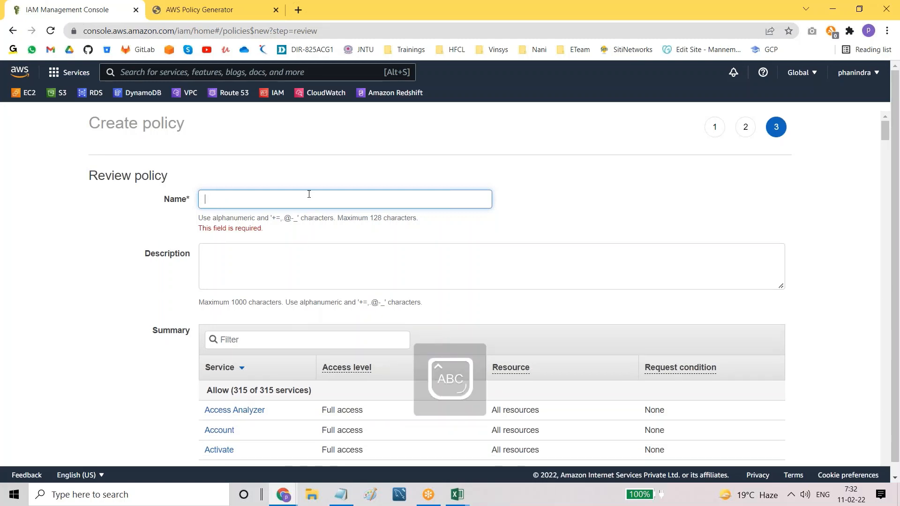
pyautogui.write('Batch11a')
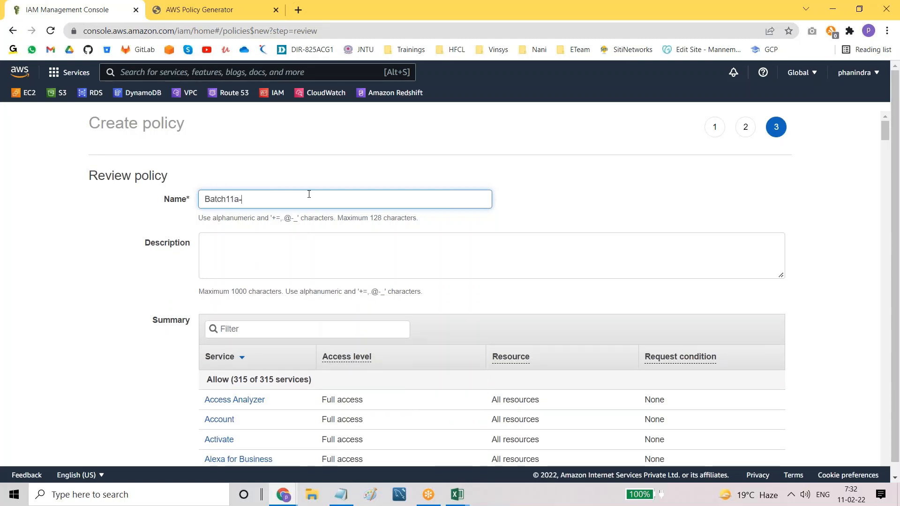
pyautogui.write('-adminaccess')
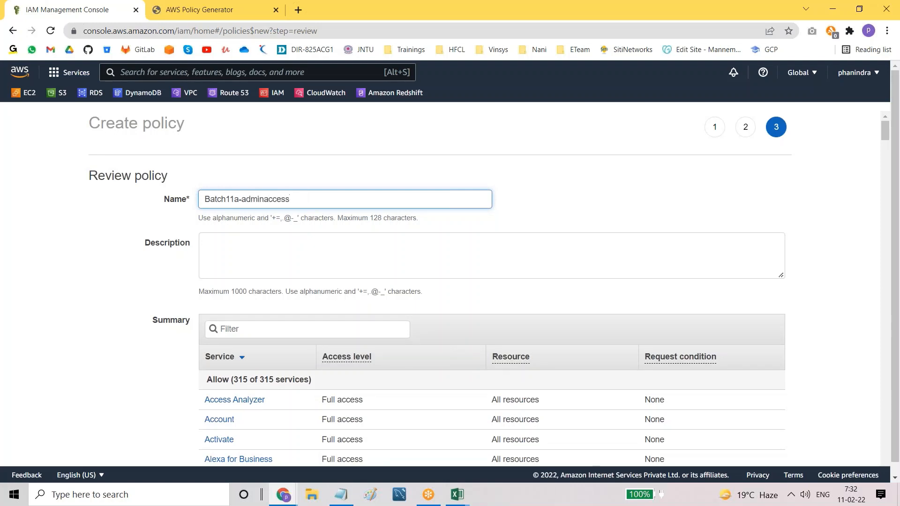
# Step: Review the summary of all 315 services and create the policy
pyautogui.scroll(-8, 440, 288)
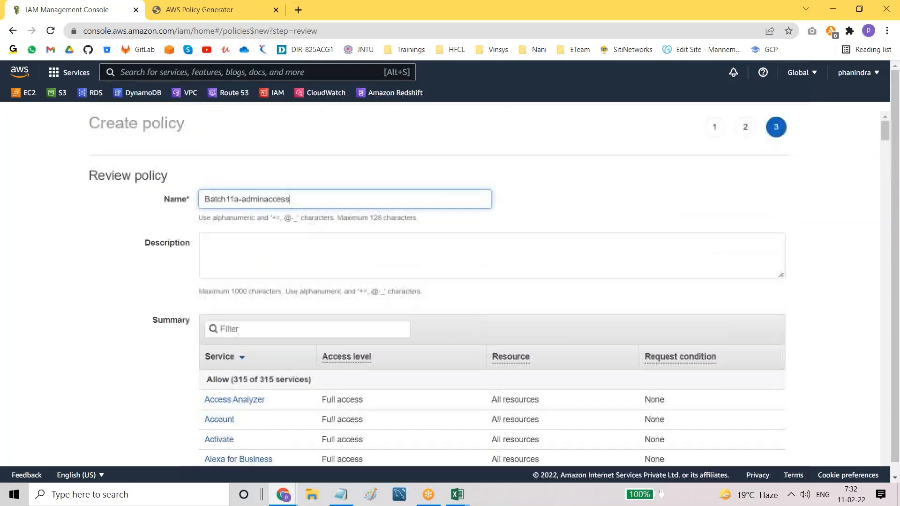
pyautogui.scroll(-3, 219, 276)
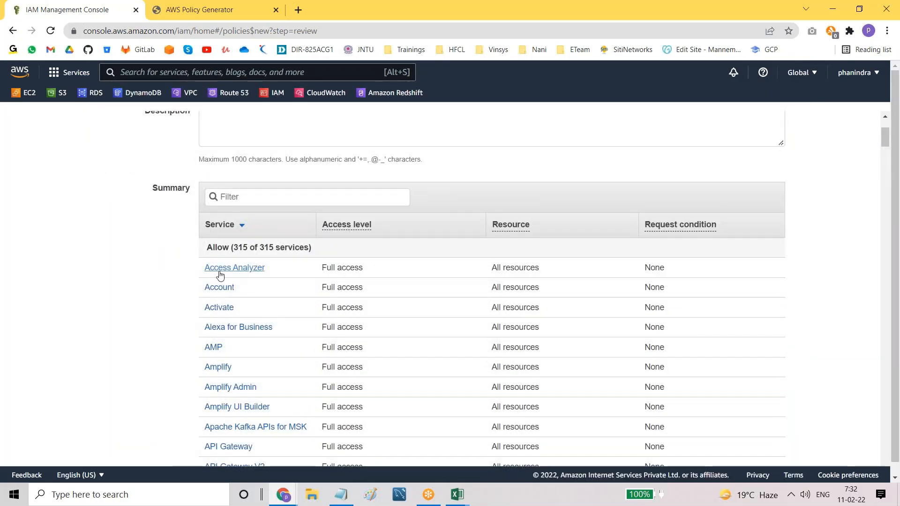
pyautogui.scroll(-10, 401, 378)
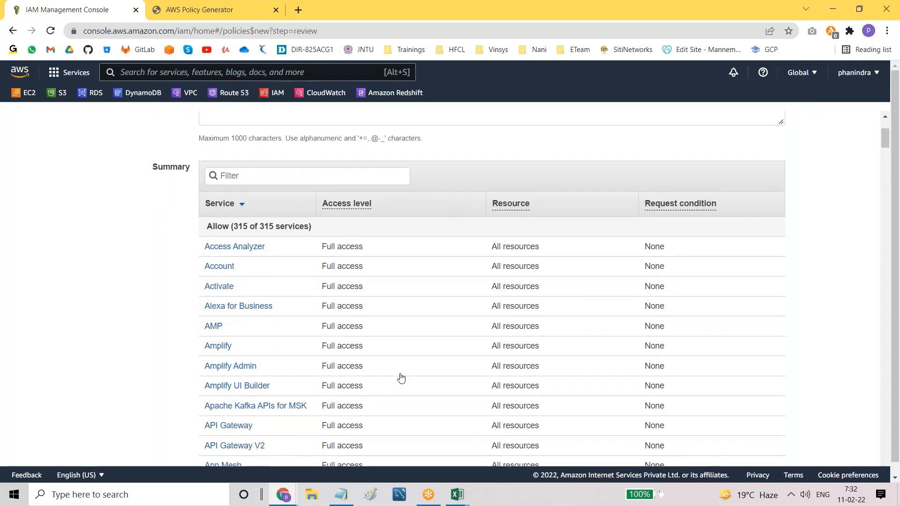
pyautogui.scroll(-20, 401, 377)
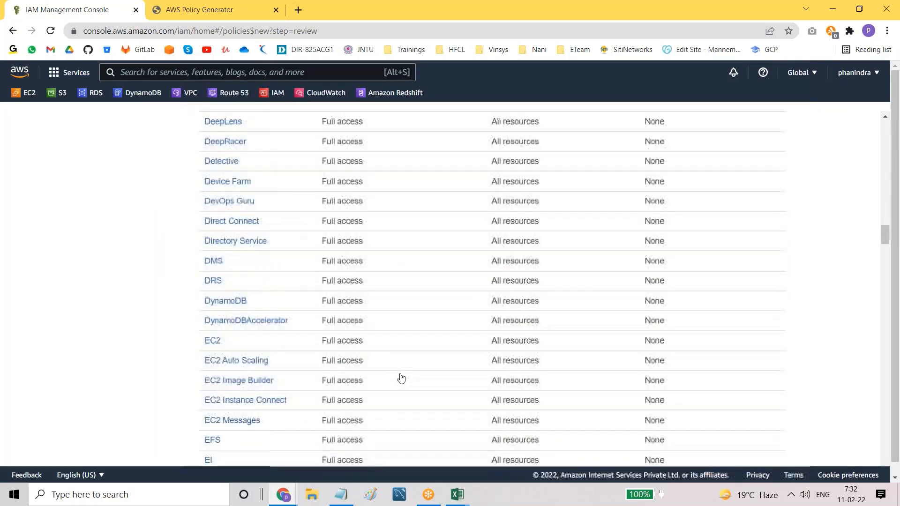
pyautogui.scroll(-20, 401, 378)
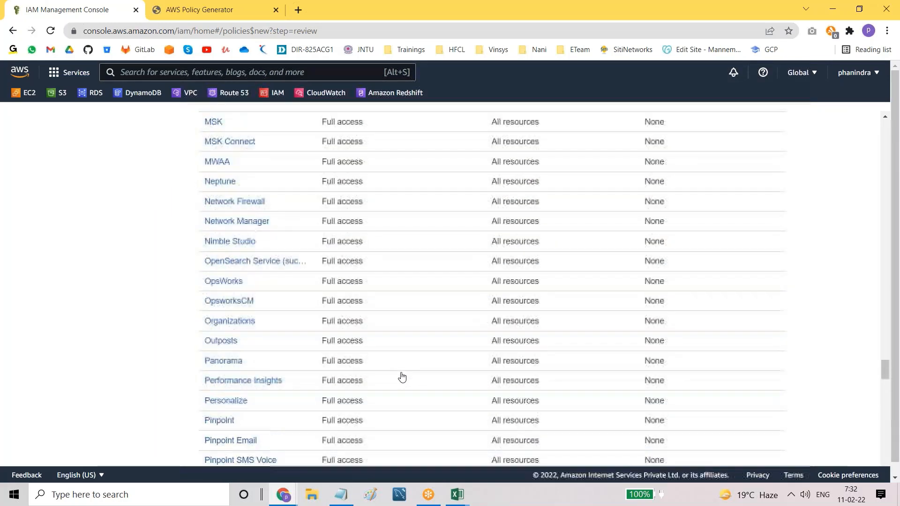
pyautogui.scroll(-20, 401, 378)
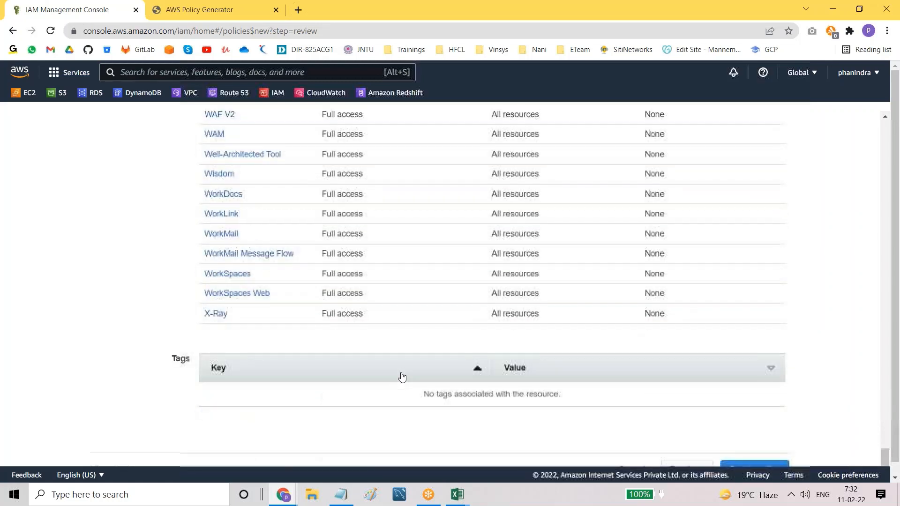
pyautogui.click(753, 468)
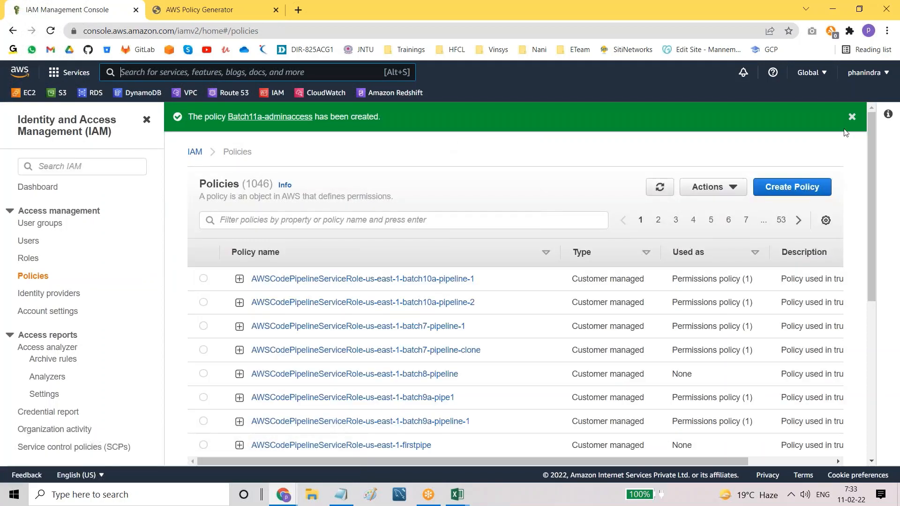
# Step: Filter the policies by 'batch11a' and open the Batch11a-adminaccess policy summary
pyautogui.click(302, 191)
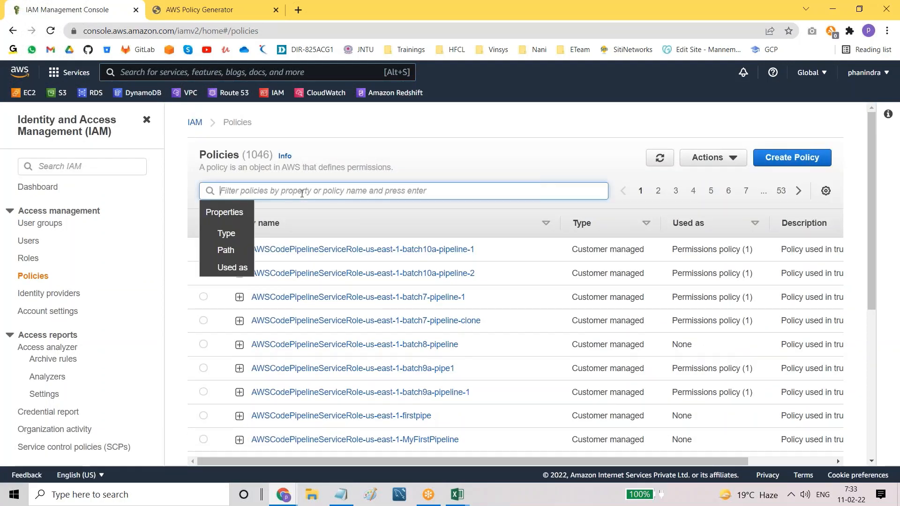
pyautogui.write('bat')
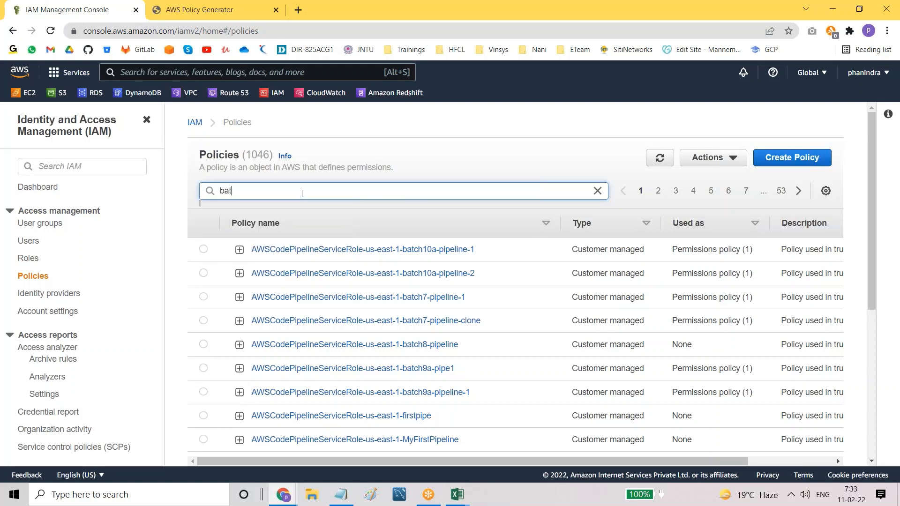
pyautogui.write('ch11a')
pyautogui.press('Return')
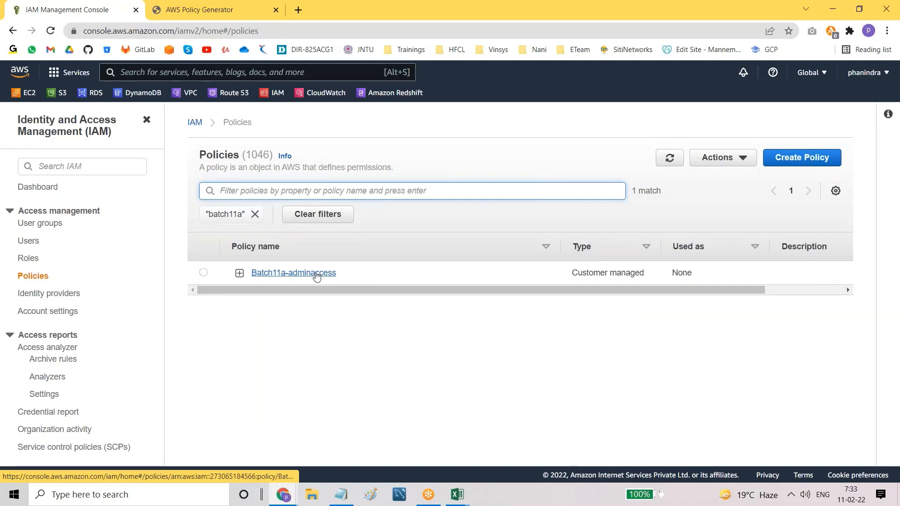
pyautogui.tripleClick(620, 272)
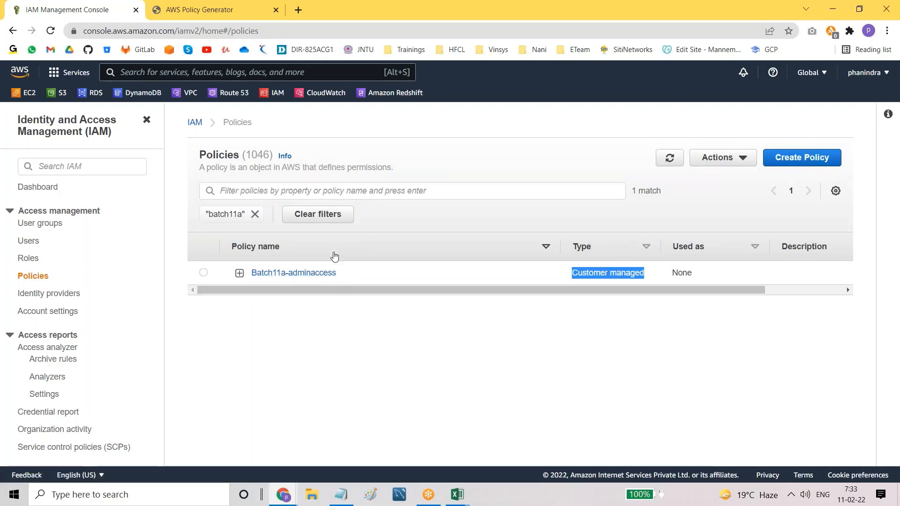
pyautogui.click(291, 273)
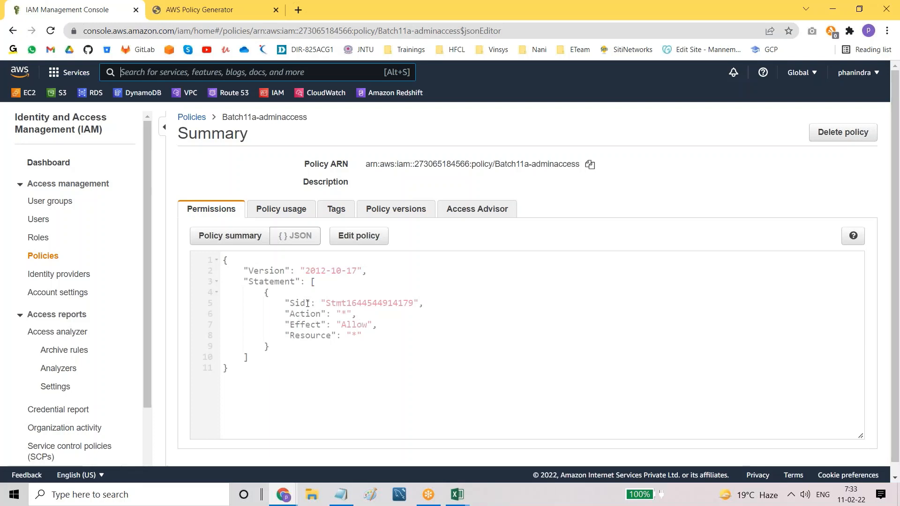
# Step: Highlight the Action *, Resource * and Allow effect values in the policy JSON
pyautogui.moveTo(290, 314); pyautogui.dragTo(357, 314)
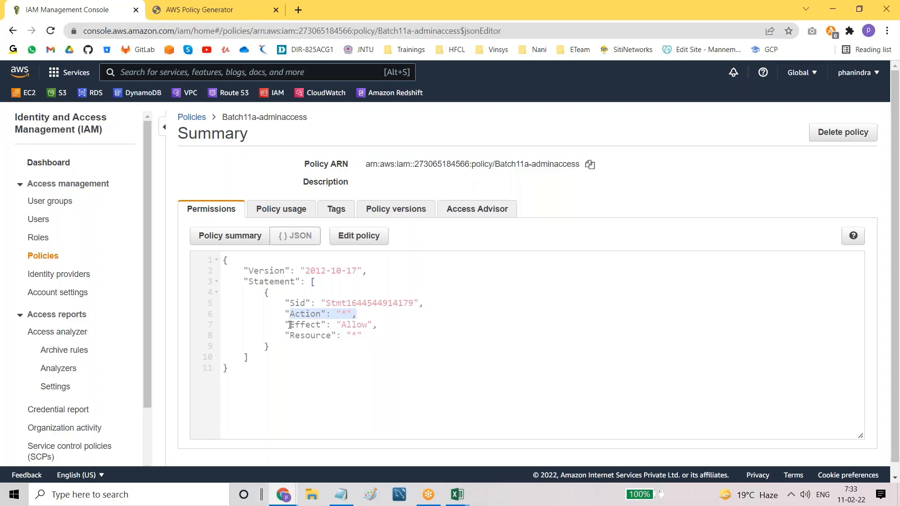
pyautogui.moveTo(289, 338); pyautogui.dragTo(337, 338)
pyautogui.click(353, 338)
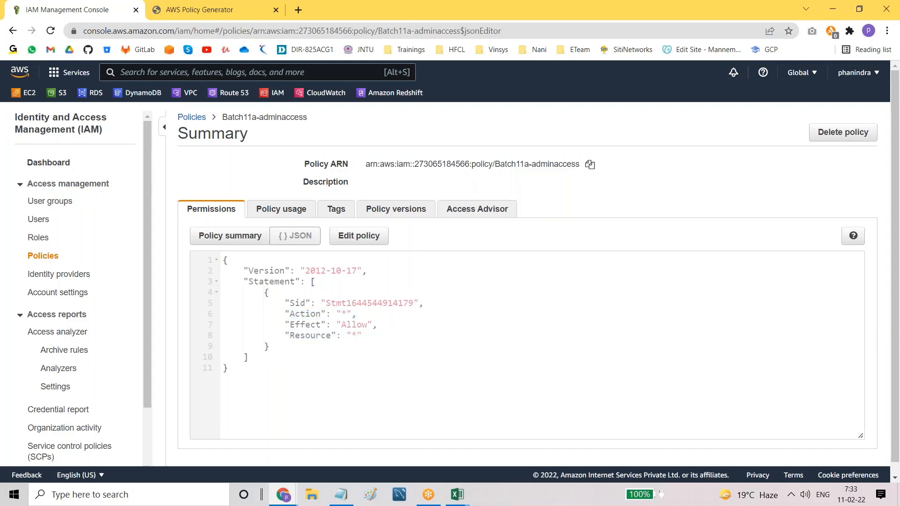
pyautogui.moveTo(336, 323); pyautogui.dragTo(367, 324)
# Step: Open Edit policy, view its JSON, cancel without saving, and return to the Policies list
pyautogui.click(349, 239)
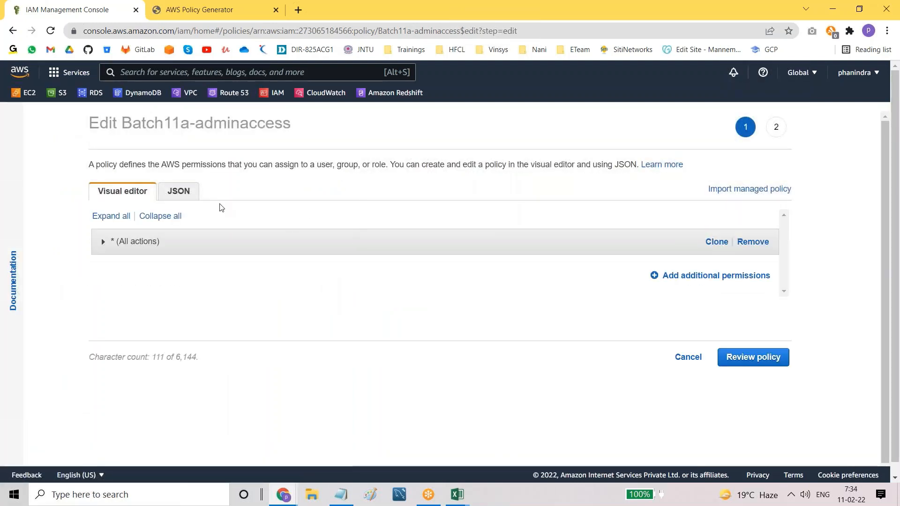
pyautogui.click(178, 189)
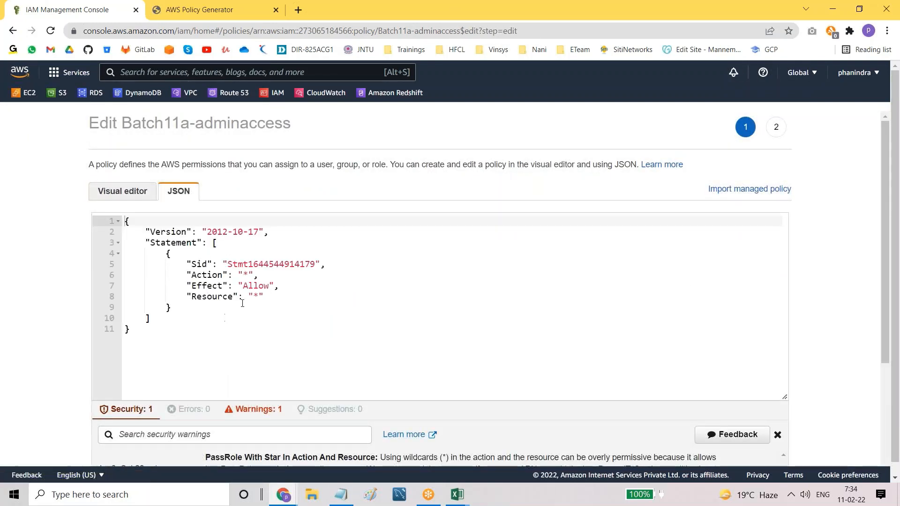
pyautogui.click(121, 191)
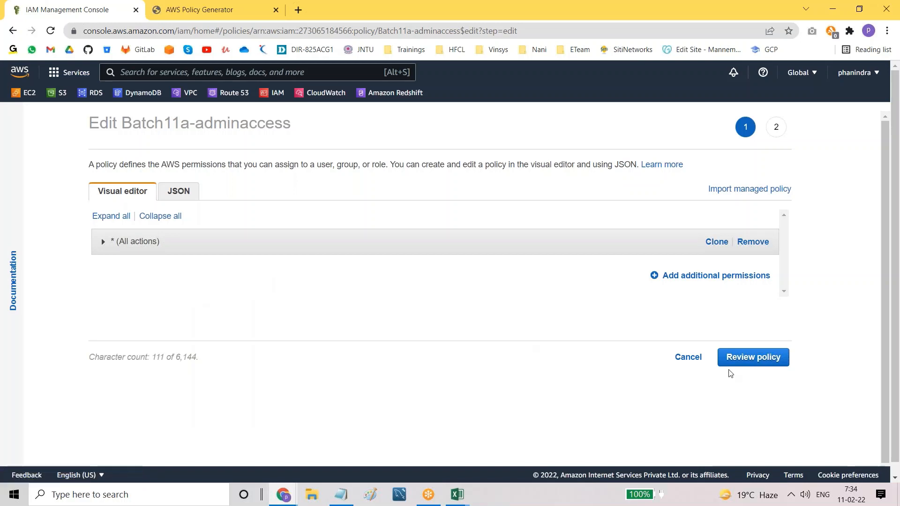
pyautogui.click(684, 359)
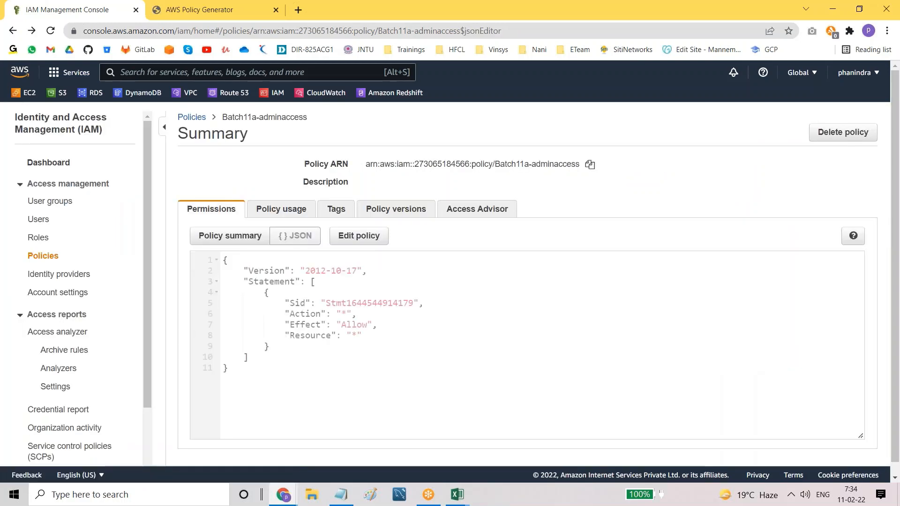
pyautogui.click(190, 119)
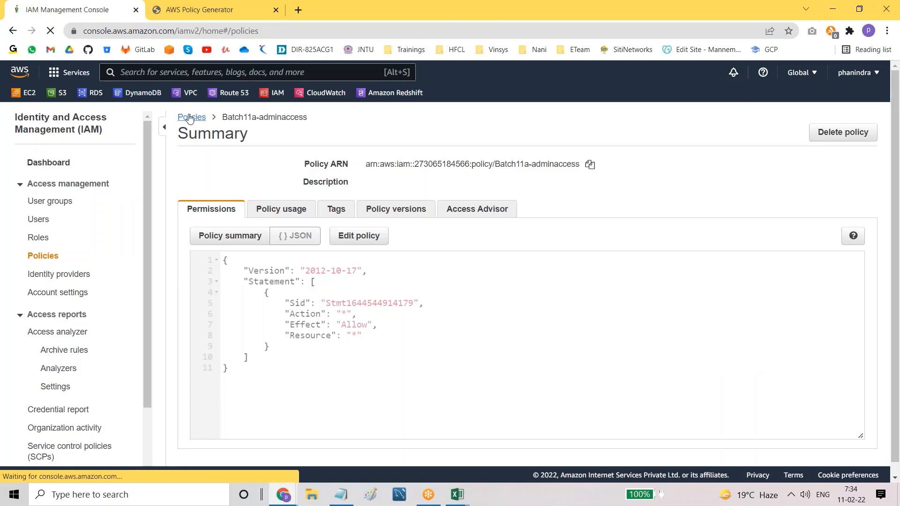
pyautogui.click(187, 8)
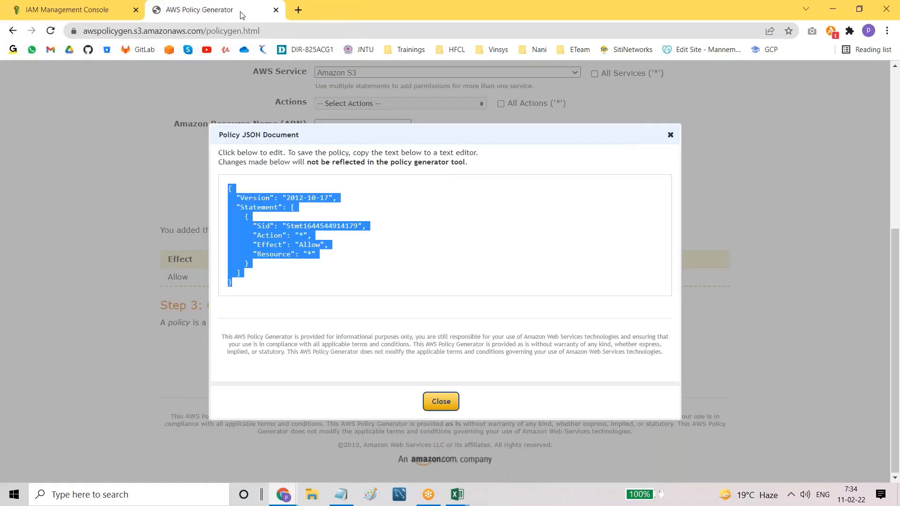
pyautogui.click(47, 6)
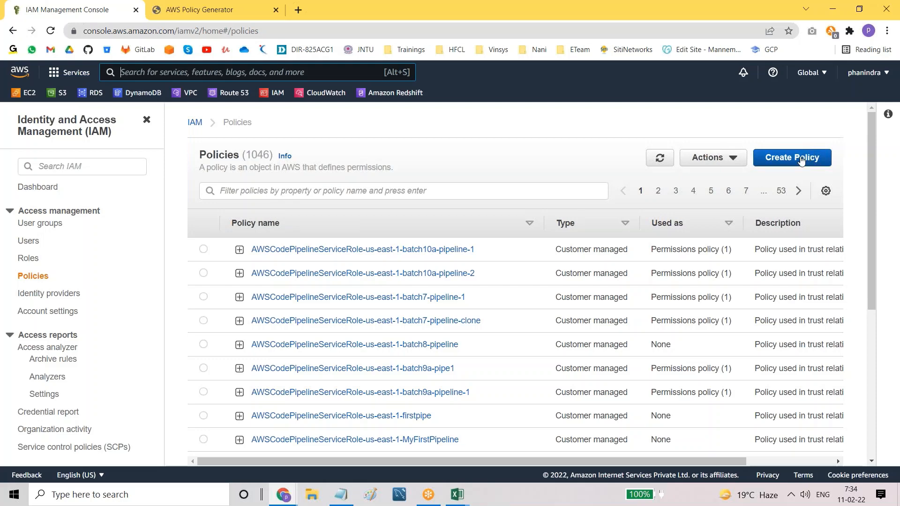
# Step: Start a new policy for the EC2 service and allow all EC2 actions
pyautogui.click(801, 158)
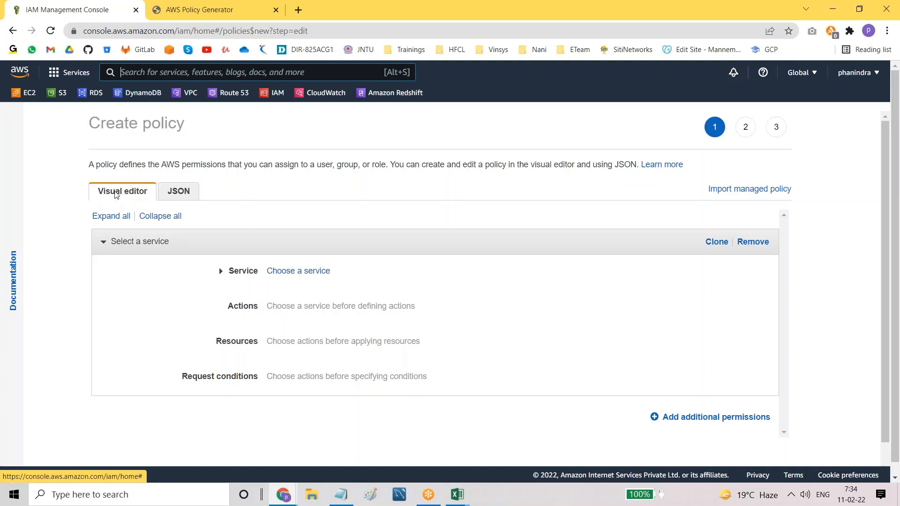
pyautogui.click(312, 276)
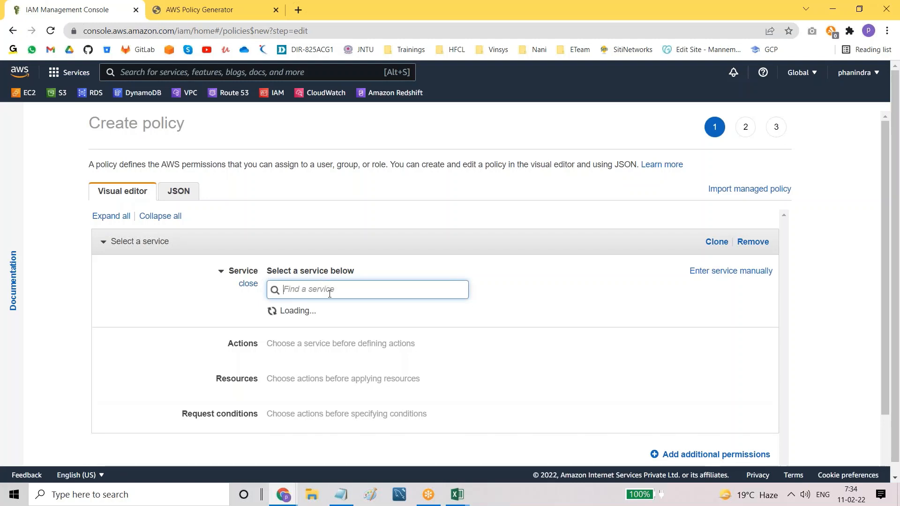
pyautogui.write('ec2')
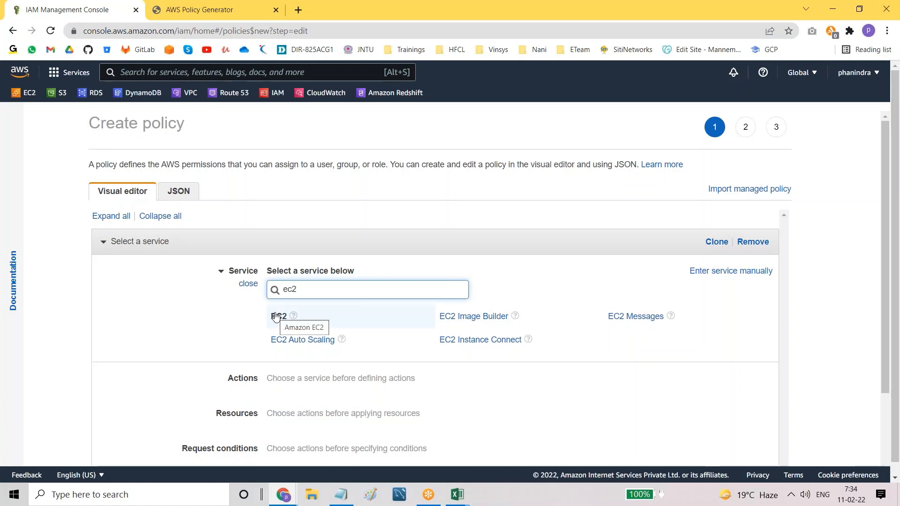
pyautogui.click(276, 317)
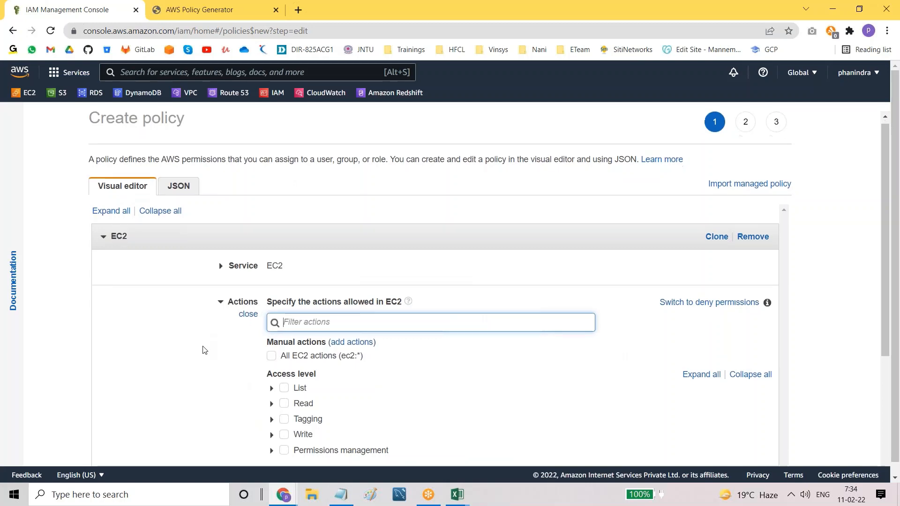
pyautogui.scroll(-2, 201, 349)
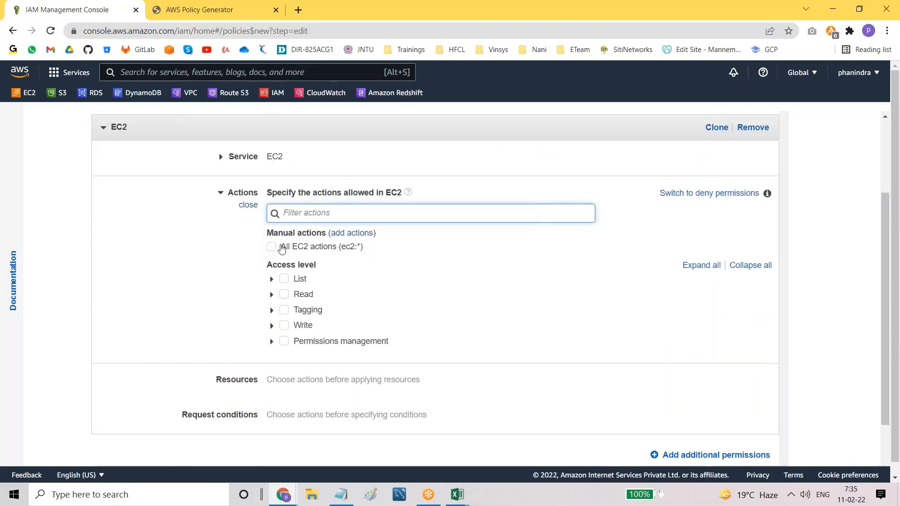
pyautogui.moveTo(282, 246); pyautogui.dragTo(341, 247)
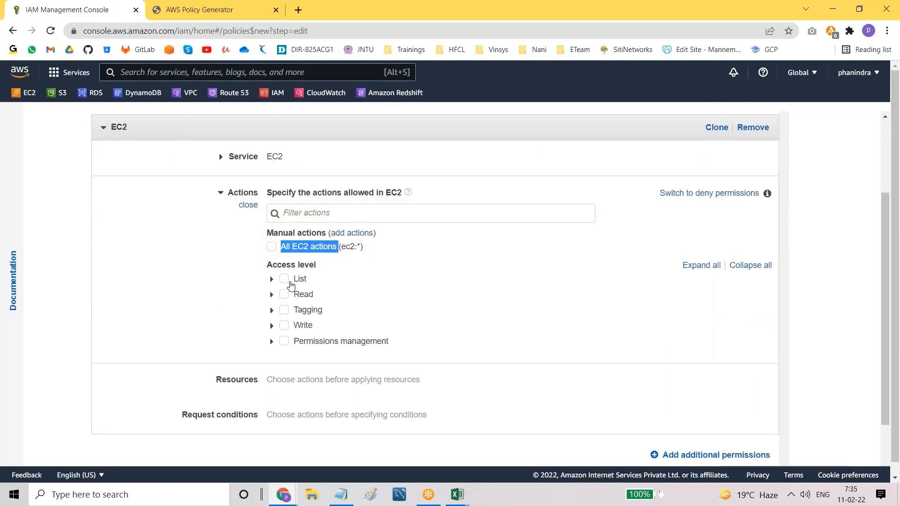
pyautogui.click(271, 281)
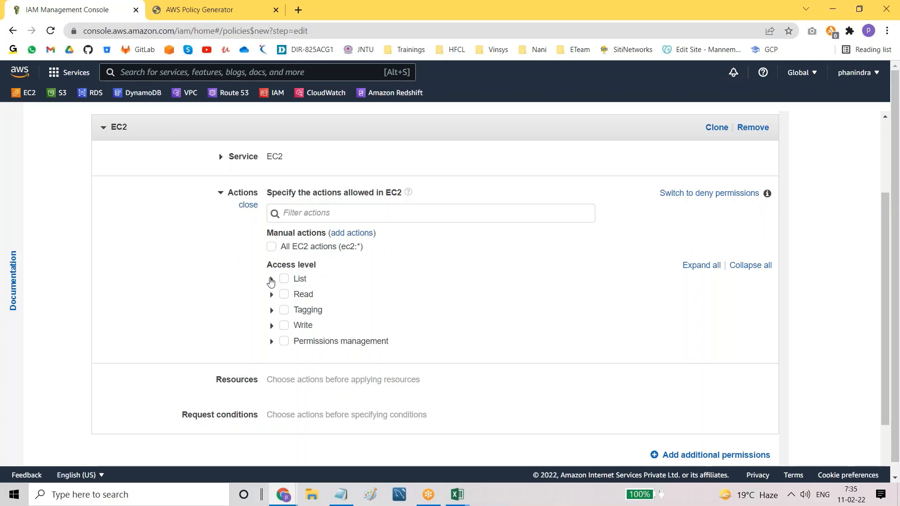
pyautogui.click(270, 280)
pyautogui.click(271, 281)
pyautogui.scroll(1, 344, 317)
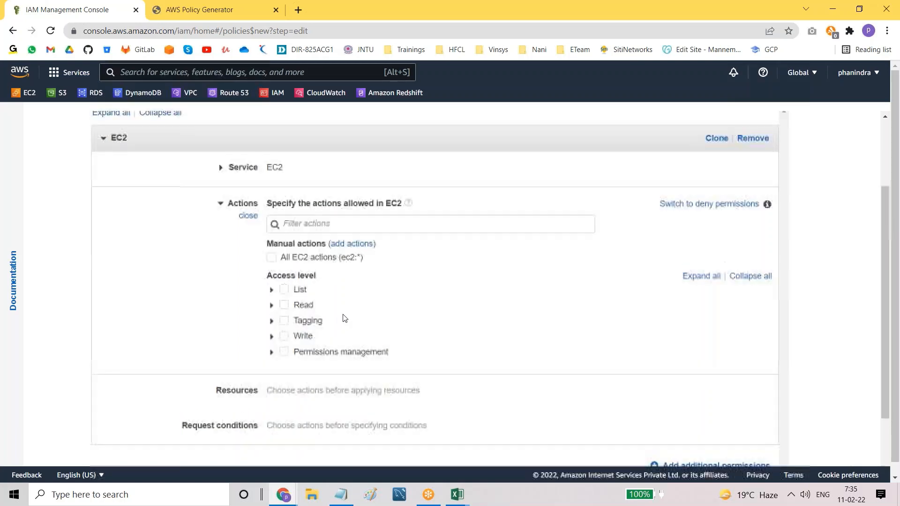
pyautogui.click(271, 259)
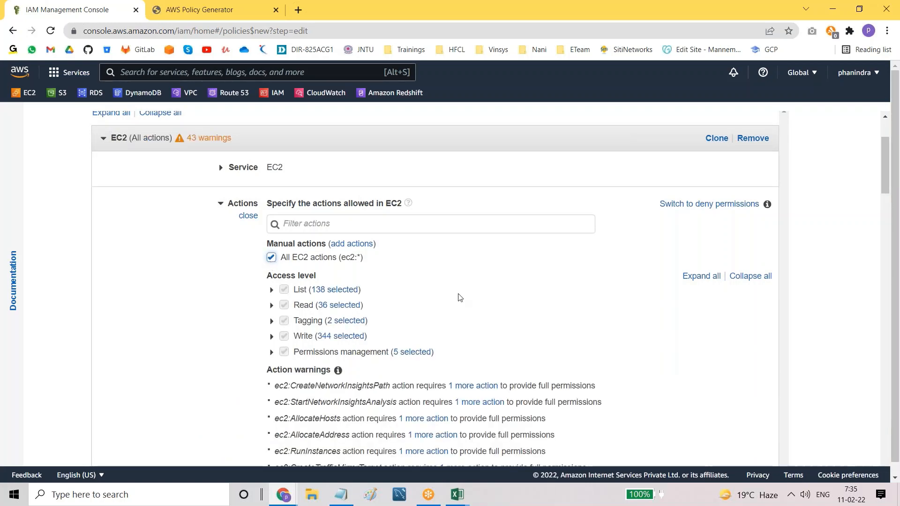
# Step: Set EC2 Resources to All resources and add an empty second permission block
pyautogui.scroll(-15, 459, 297)
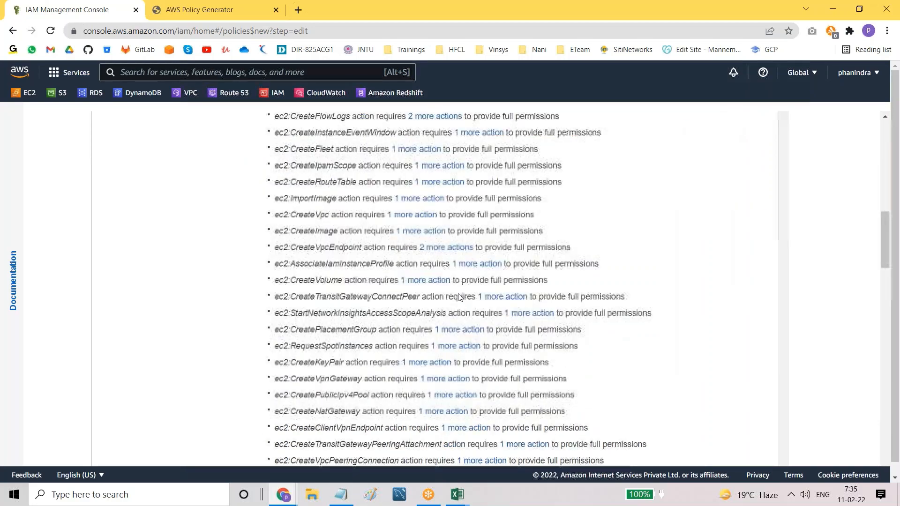
pyautogui.scroll(-12, 459, 298)
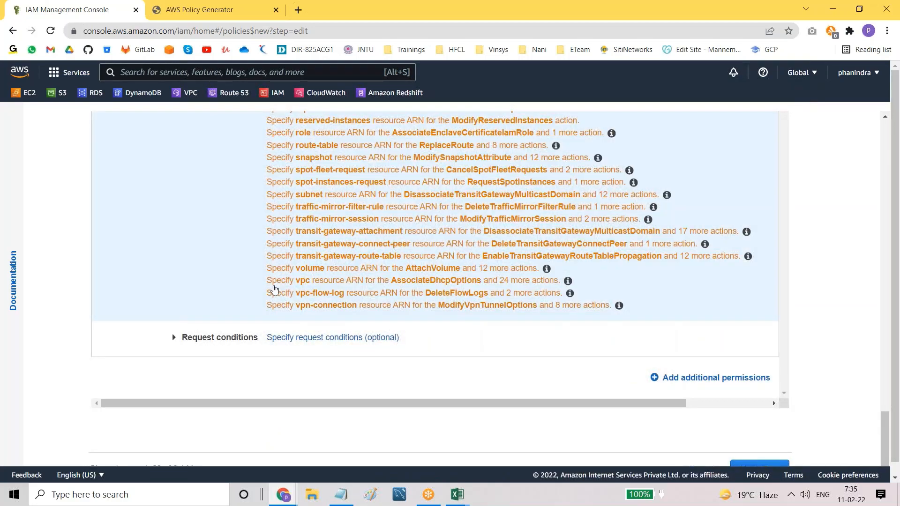
pyautogui.scroll(3, 275, 289)
pyautogui.scroll(5, 263, 283)
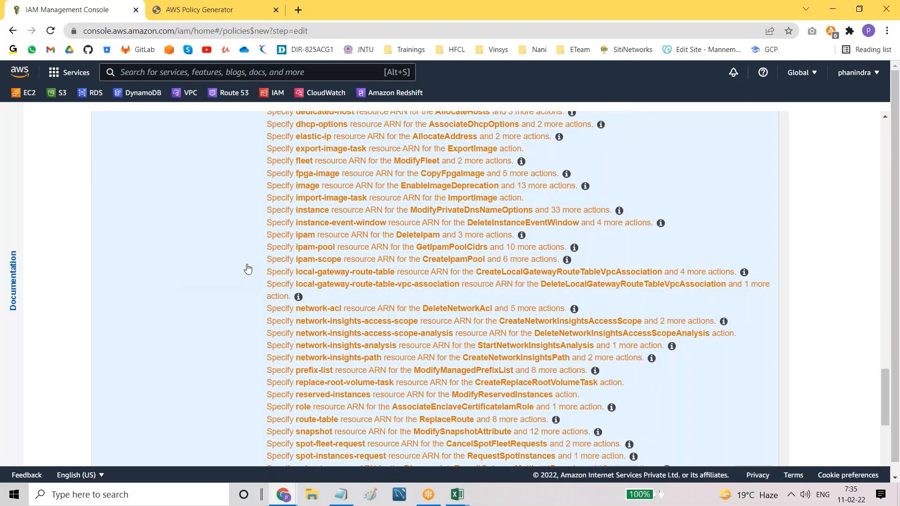
pyautogui.click(222, 273)
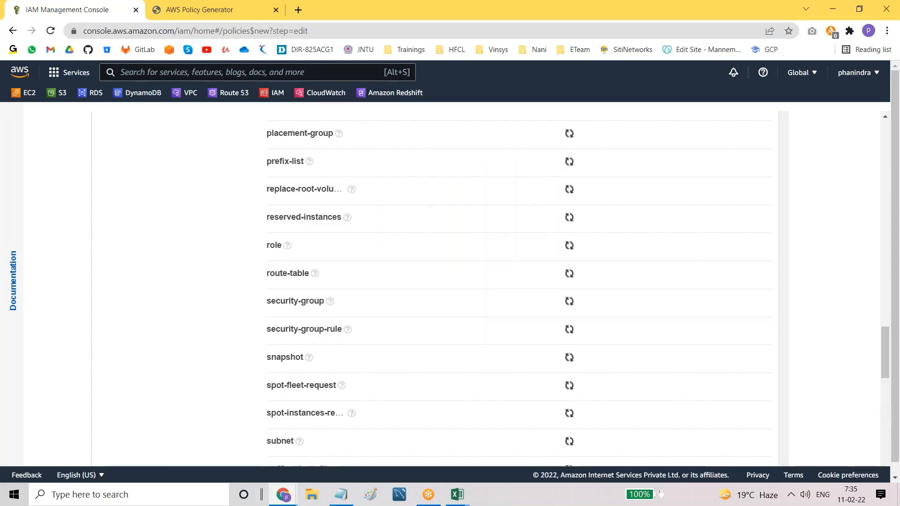
pyautogui.scroll(9, 221, 273)
pyautogui.scroll(15, 447, 286)
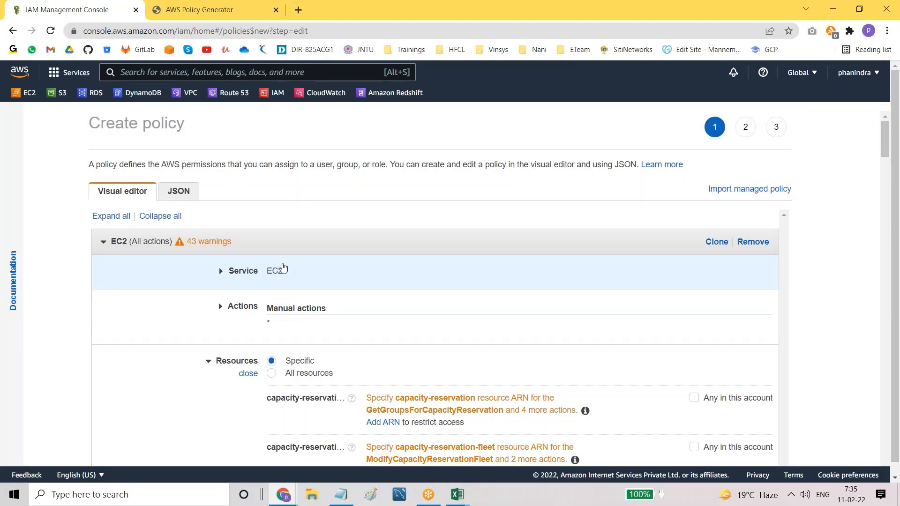
pyautogui.scroll(-1, 283, 267)
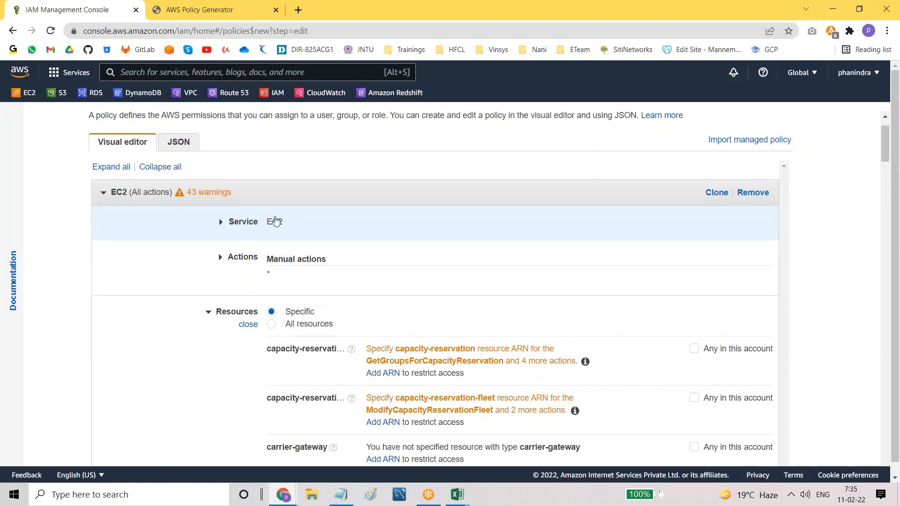
pyautogui.click(272, 326)
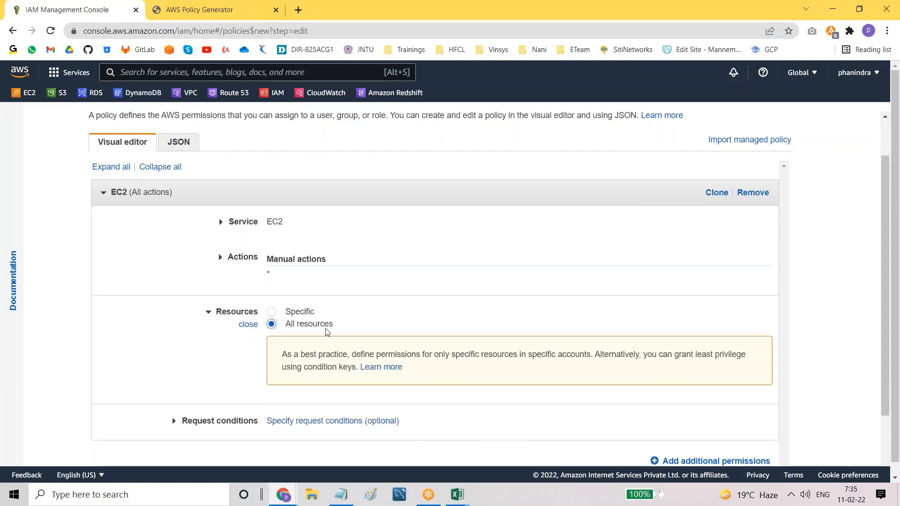
pyautogui.scroll(-1, 328, 335)
pyautogui.scroll(-1, 524, 373)
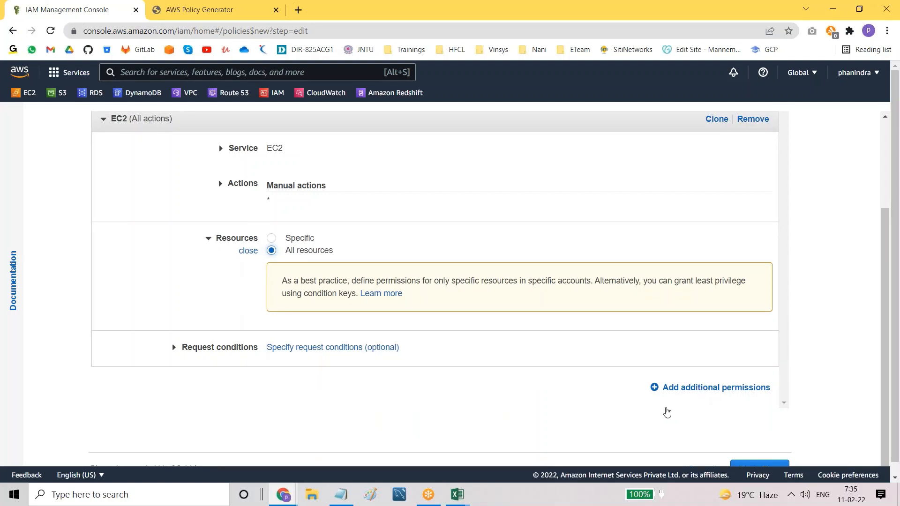
pyautogui.click(698, 389)
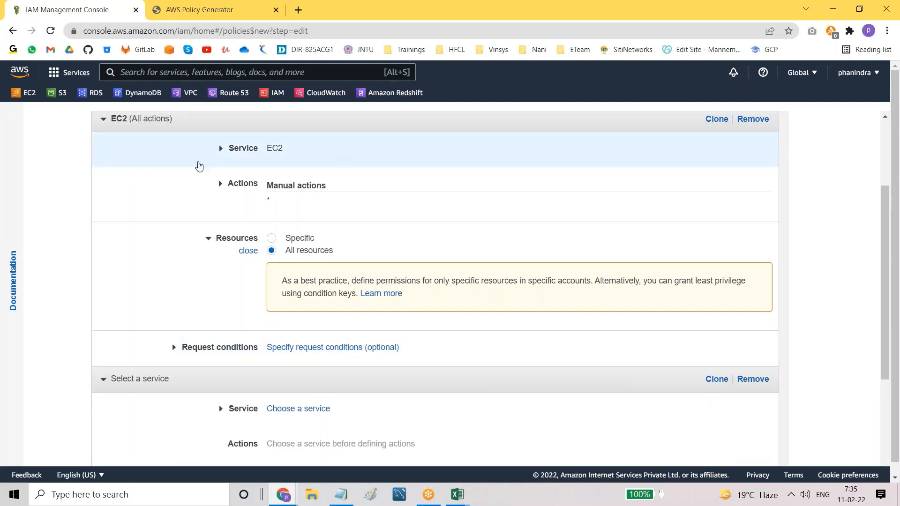
# Step: Collapse EC2, pick RDS for the new permission block, and allow all RDS actions
pyautogui.click(101, 122)
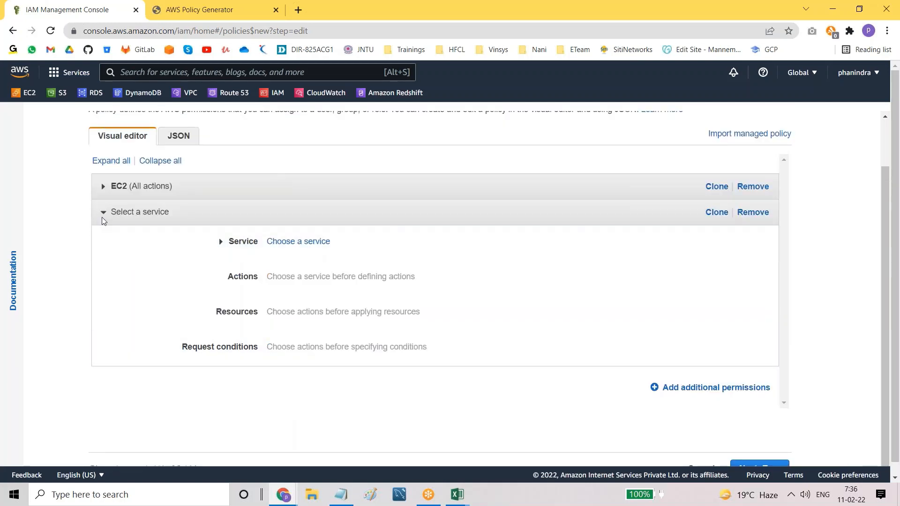
pyautogui.click(317, 242)
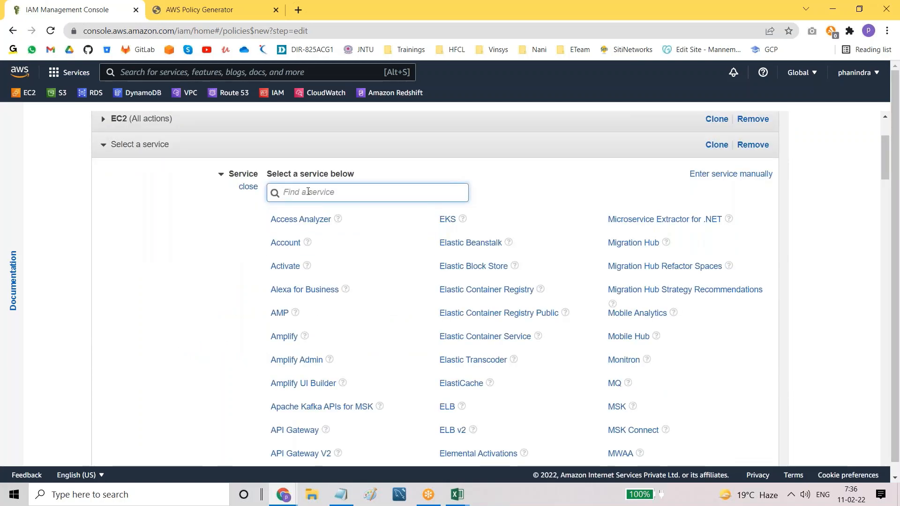
pyautogui.write('rds')
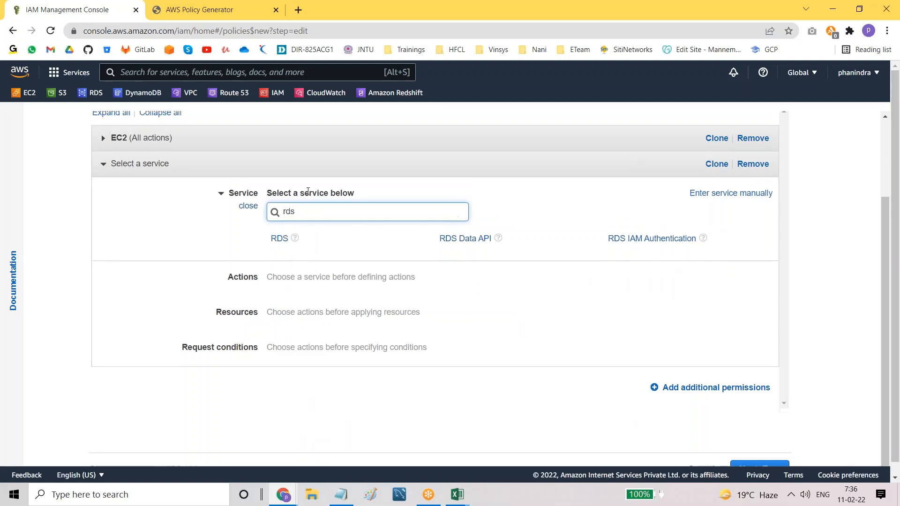
pyautogui.click(276, 246)
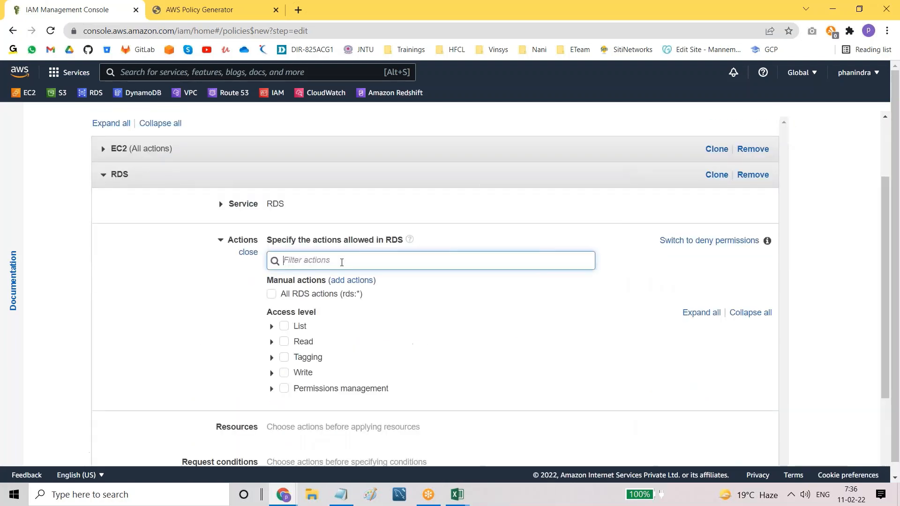
pyautogui.click(271, 295)
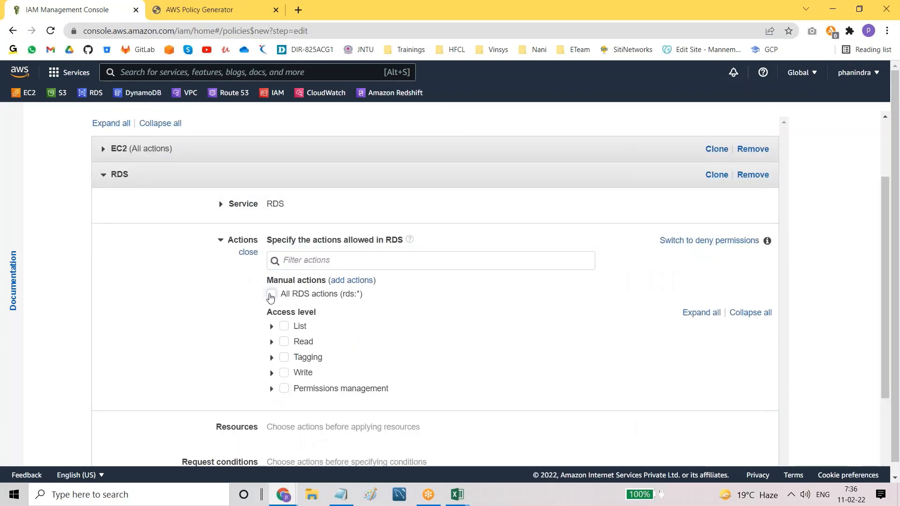
pyautogui.click(271, 296)
# Step: Set RDS Resources to All resources and collapse the RDS block
pyautogui.scroll(-3, 518, 325)
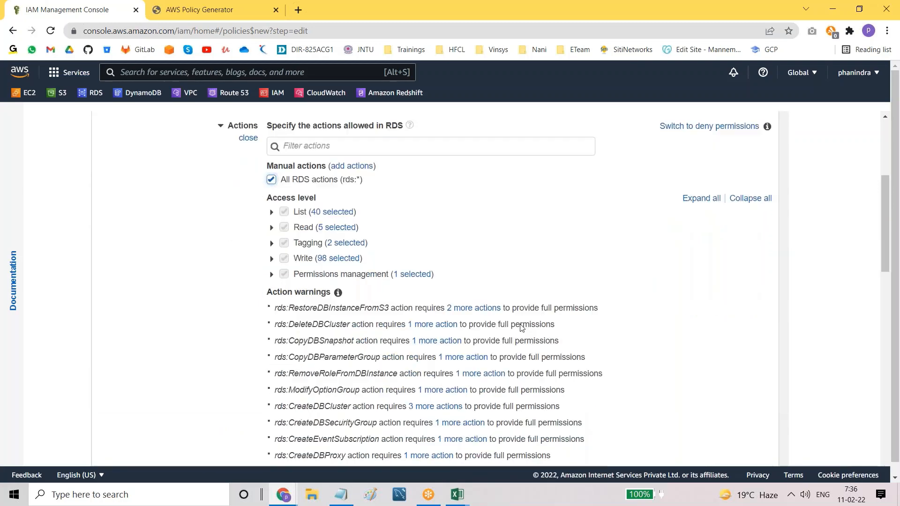
pyautogui.scroll(-8, 522, 328)
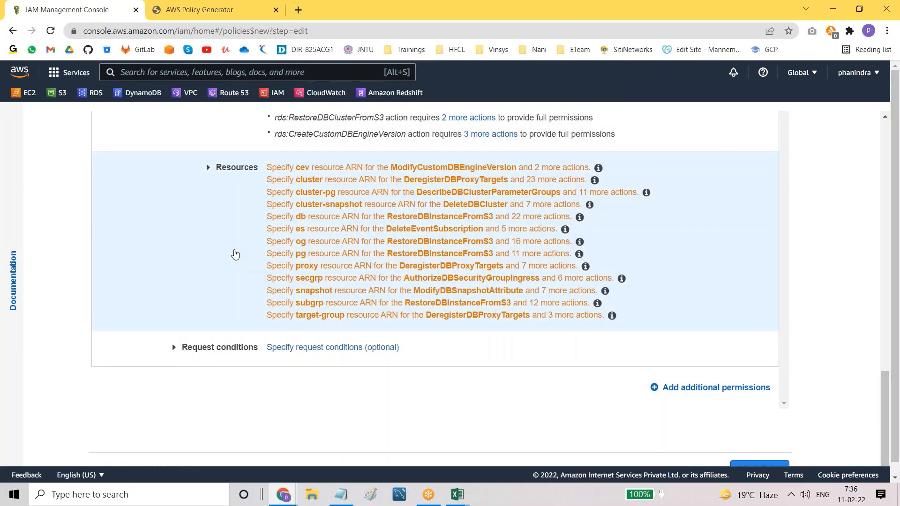
pyautogui.click(236, 254)
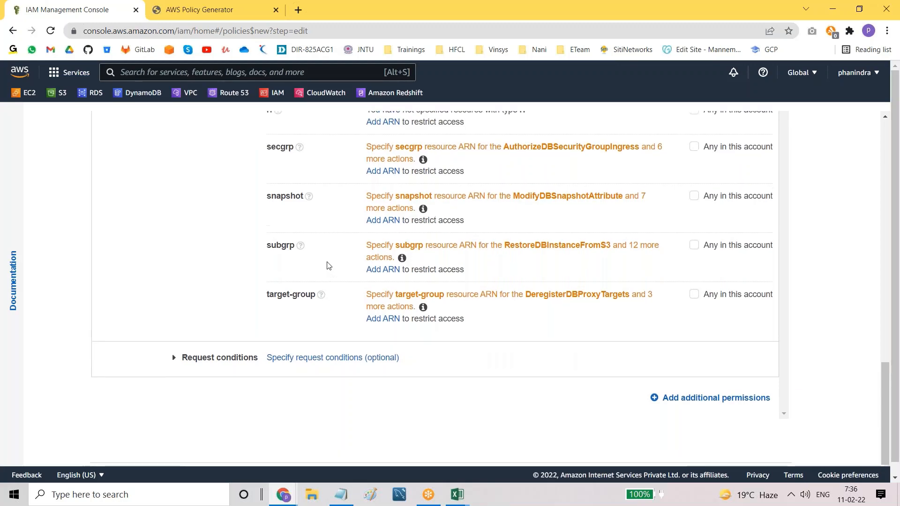
pyautogui.scroll(15, 329, 266)
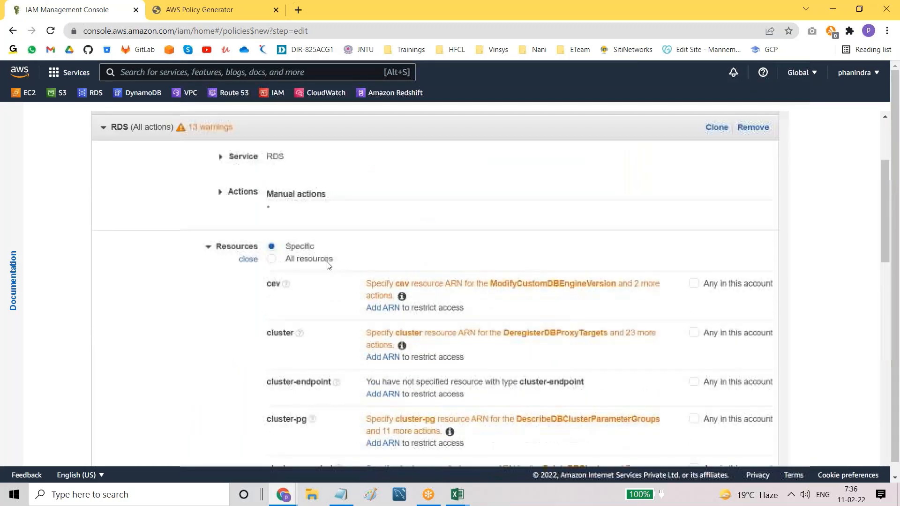
pyautogui.scroll(1, 329, 265)
pyautogui.click(271, 303)
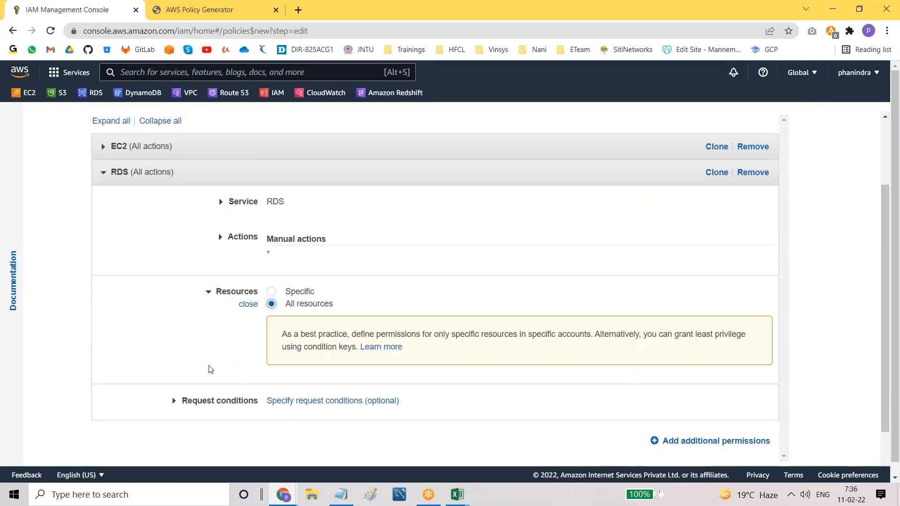
pyautogui.scroll(-1, 210, 369)
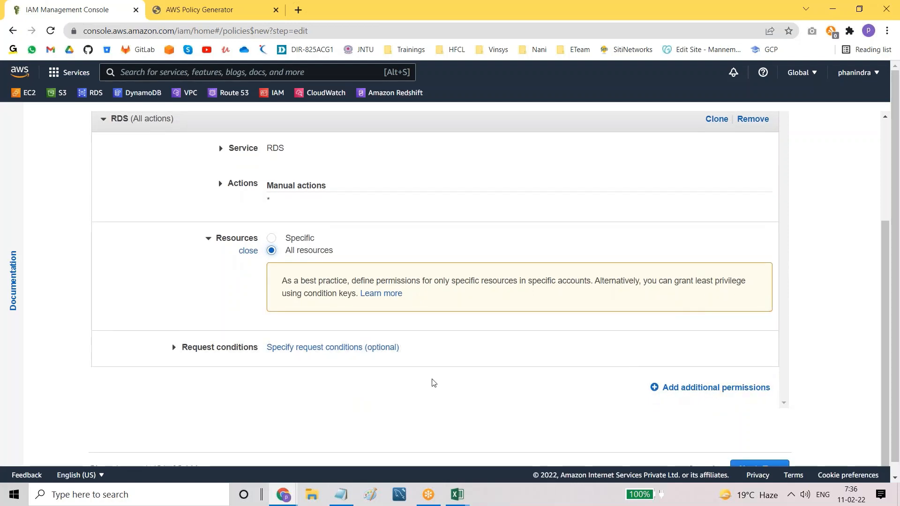
pyautogui.scroll(3, 431, 380)
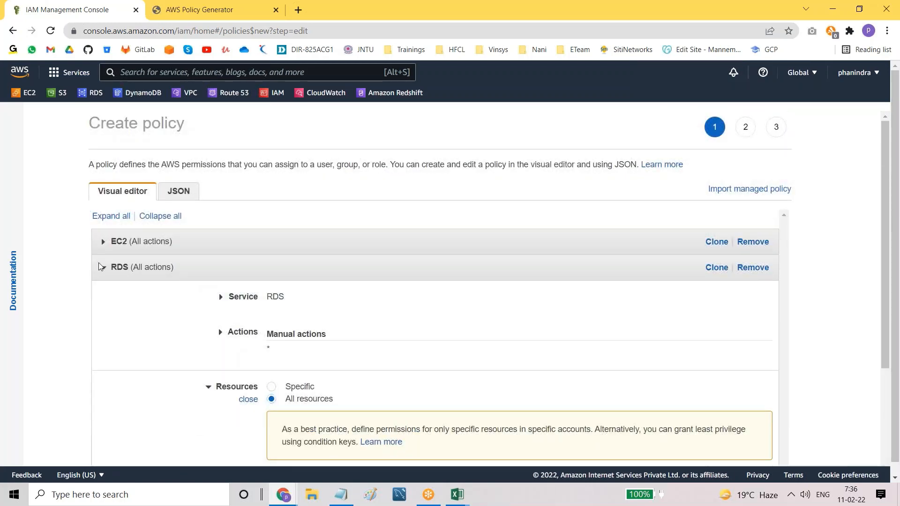
pyautogui.click(104, 268)
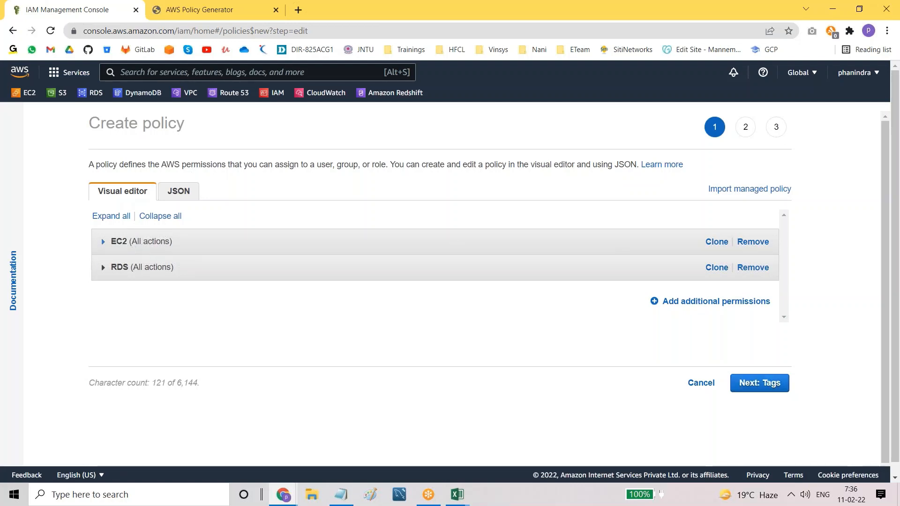
# Step: In the policy JSON, add a comma after "ec2:*" and start a new Action line for s3:*
pyautogui.click(182, 192)
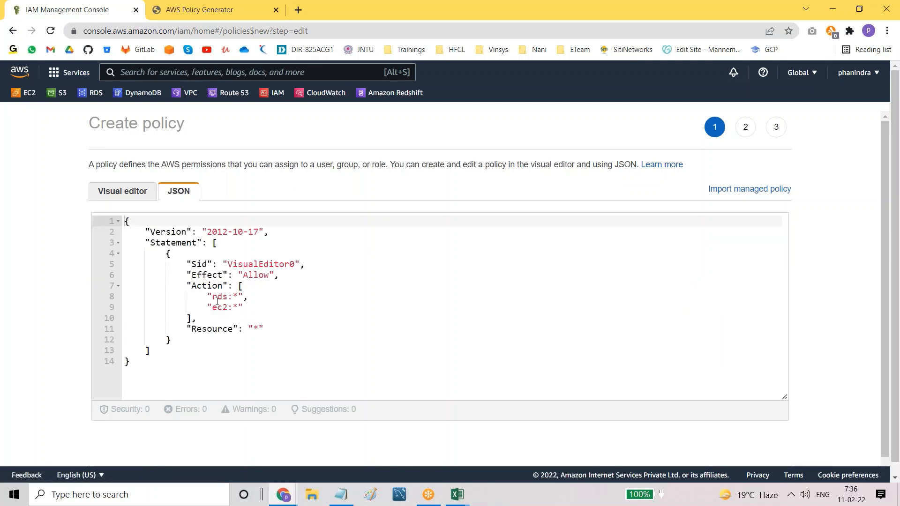
pyautogui.moveTo(209, 297); pyautogui.dragTo(244, 307)
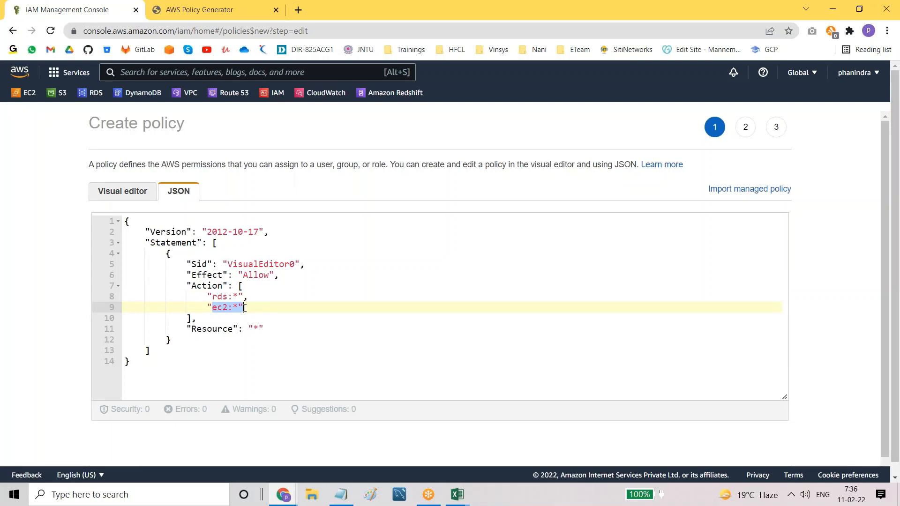
pyautogui.scroll(-1, 249, 349)
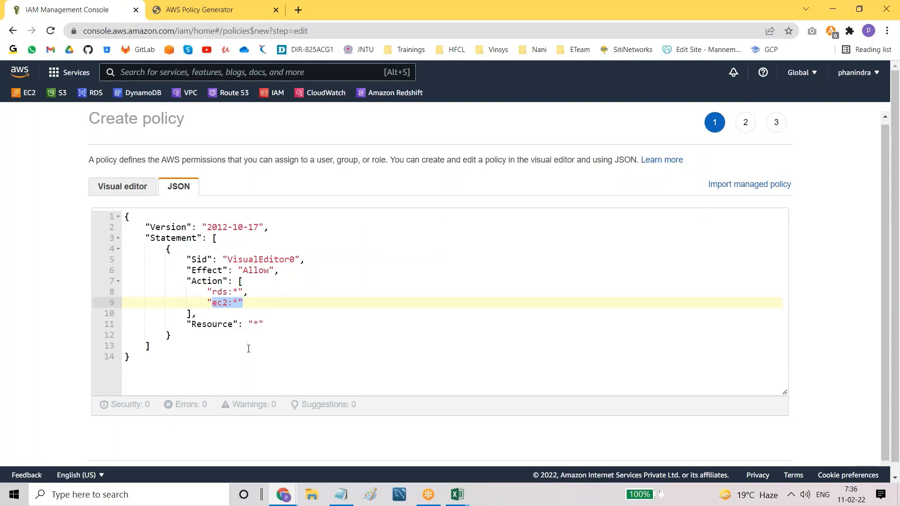
pyautogui.scroll(1, 249, 349)
pyautogui.click(121, 196)
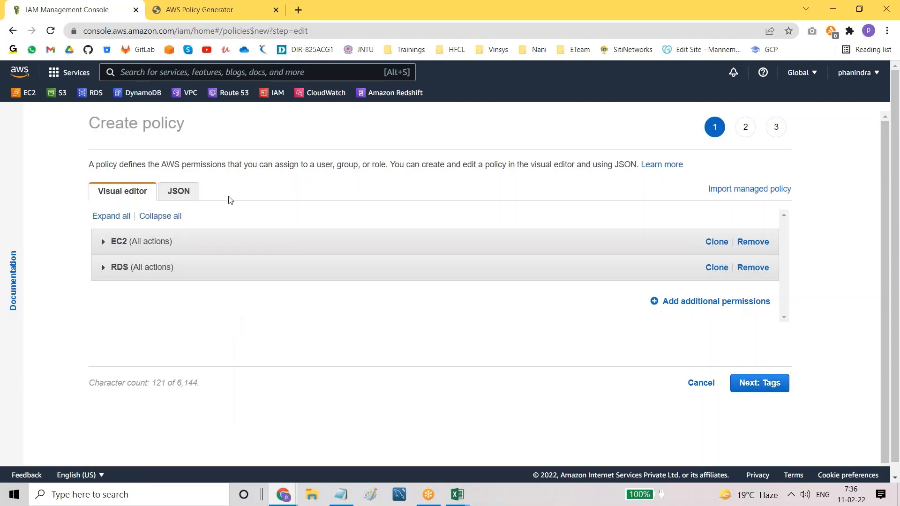
pyautogui.click(182, 194)
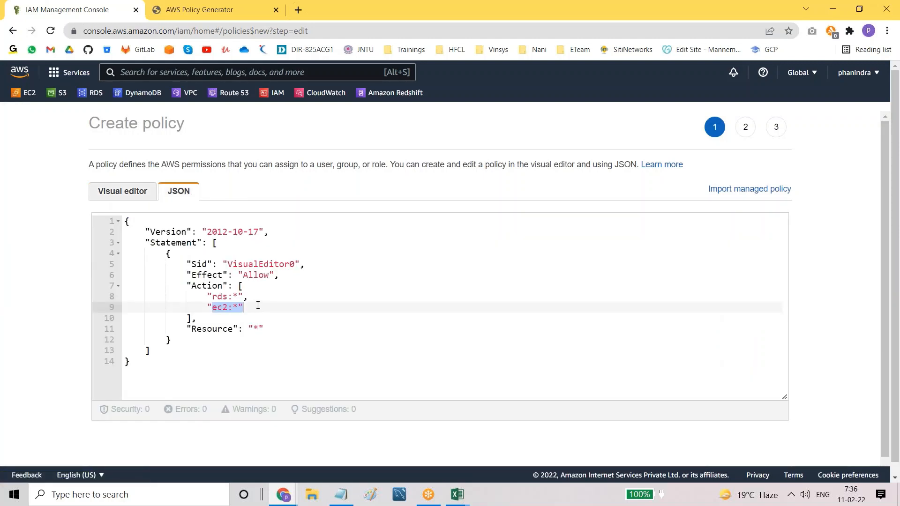
pyautogui.click(243, 307)
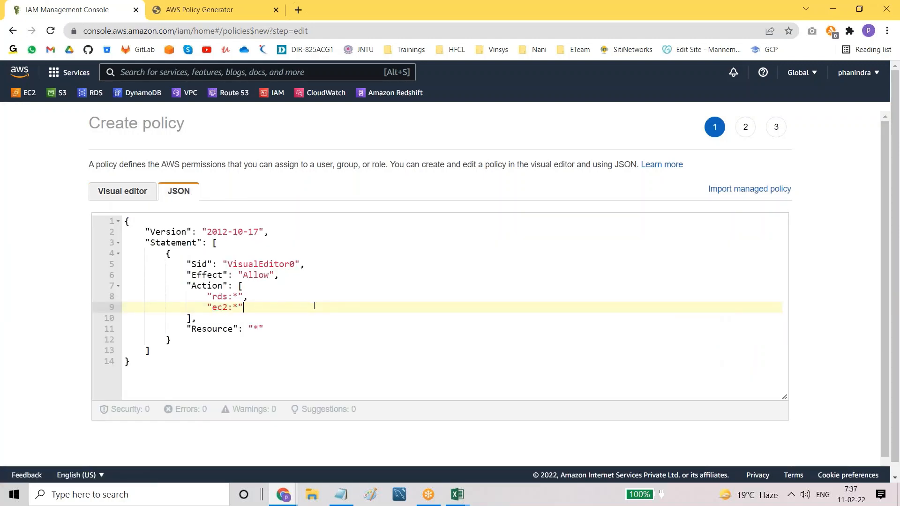
pyautogui.write(',')
pyautogui.press('Return')
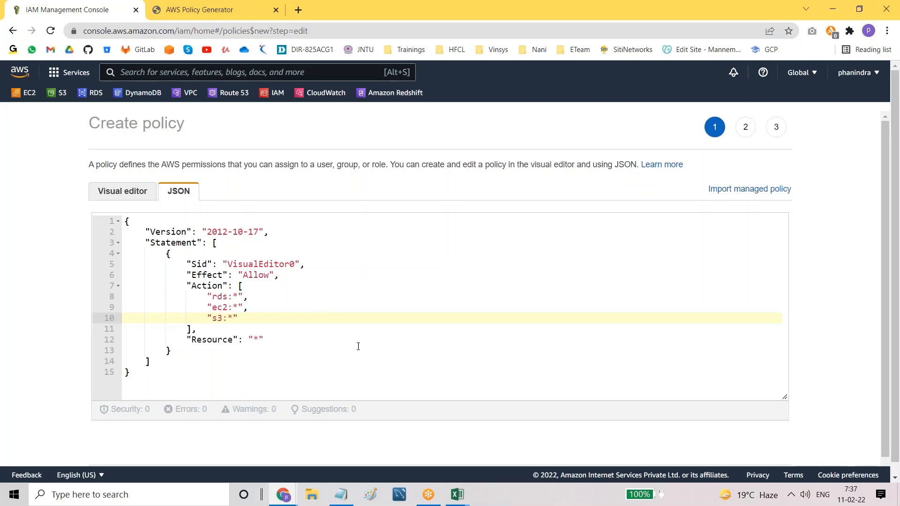
pyautogui.scroll(-1, 337, 328)
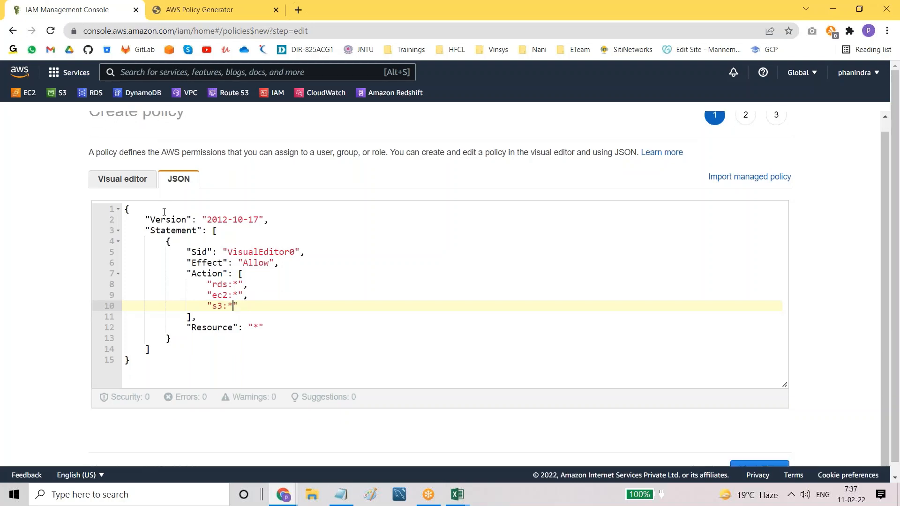
pyautogui.click(120, 180)
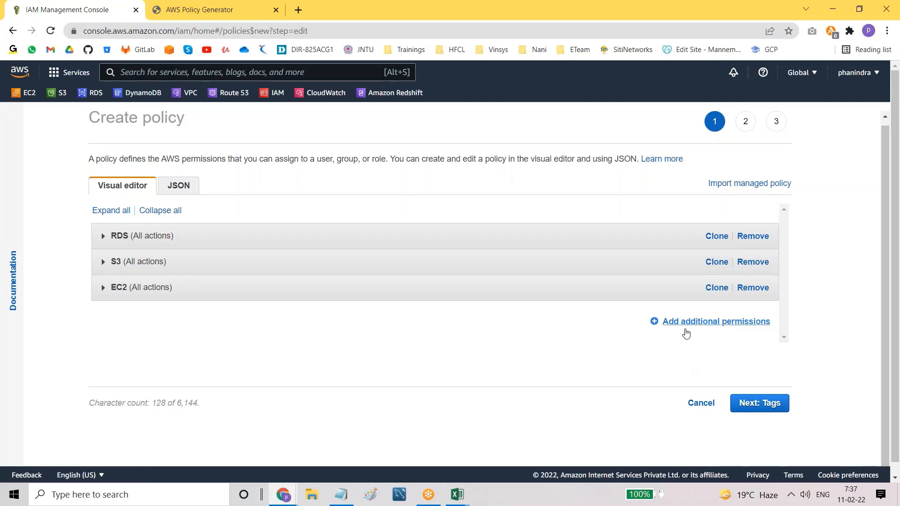
pyautogui.click(174, 187)
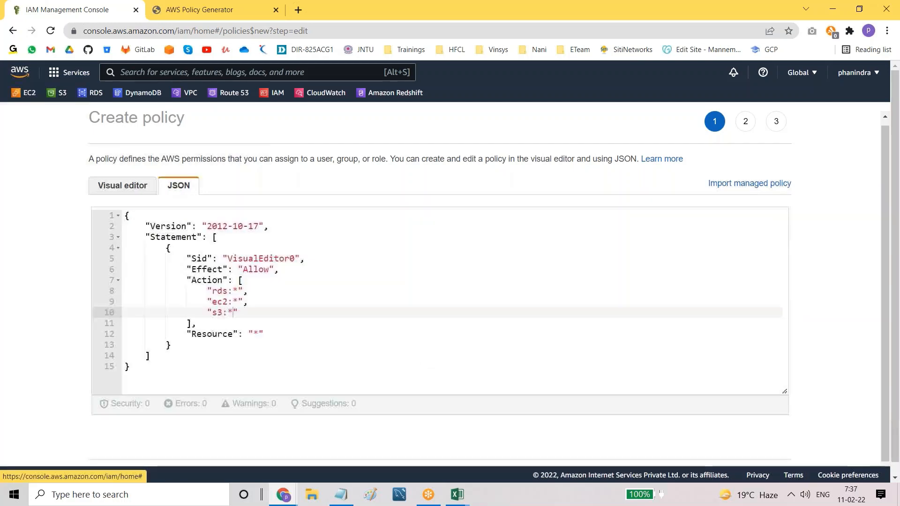
pyautogui.click(123, 185)
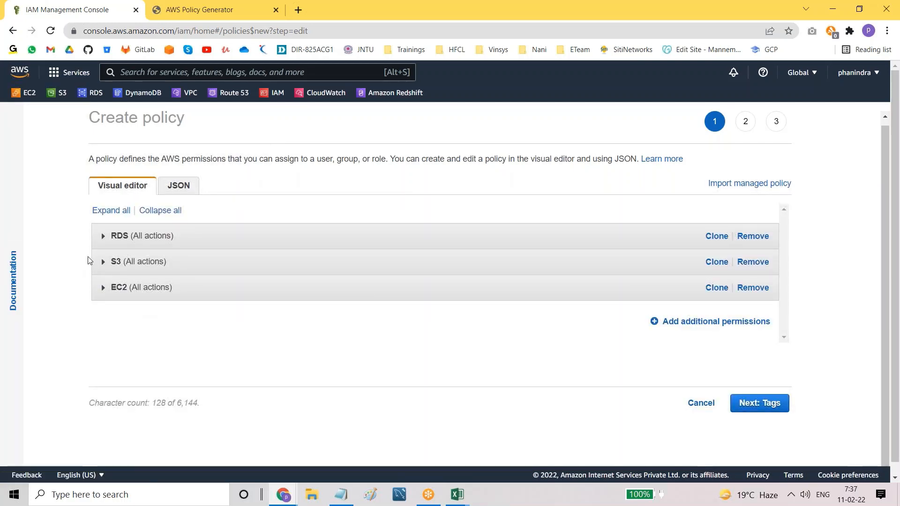
pyautogui.click(187, 190)
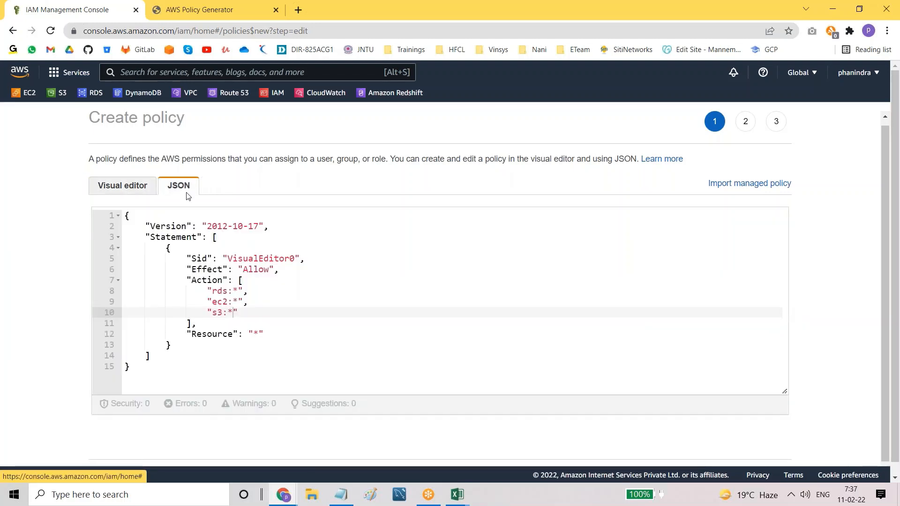
pyautogui.moveTo(208, 312); pyautogui.dragTo(239, 312)
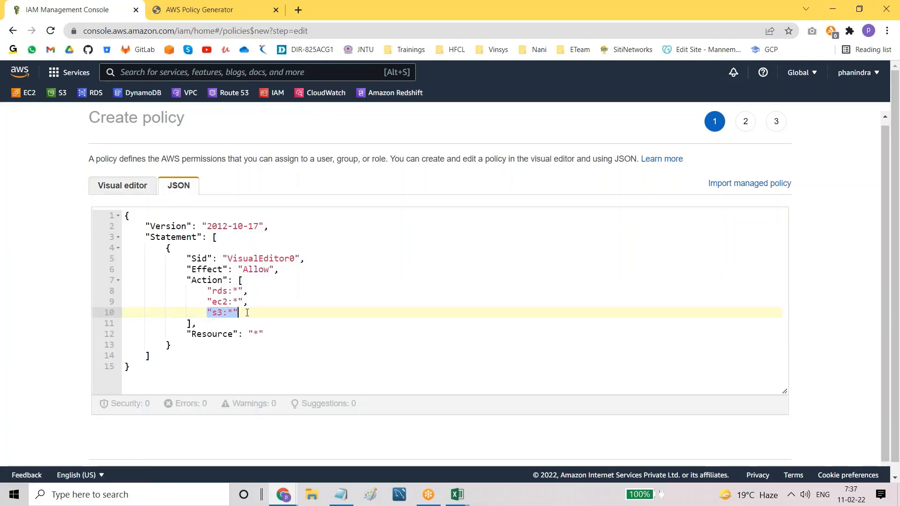
pyautogui.click(123, 185)
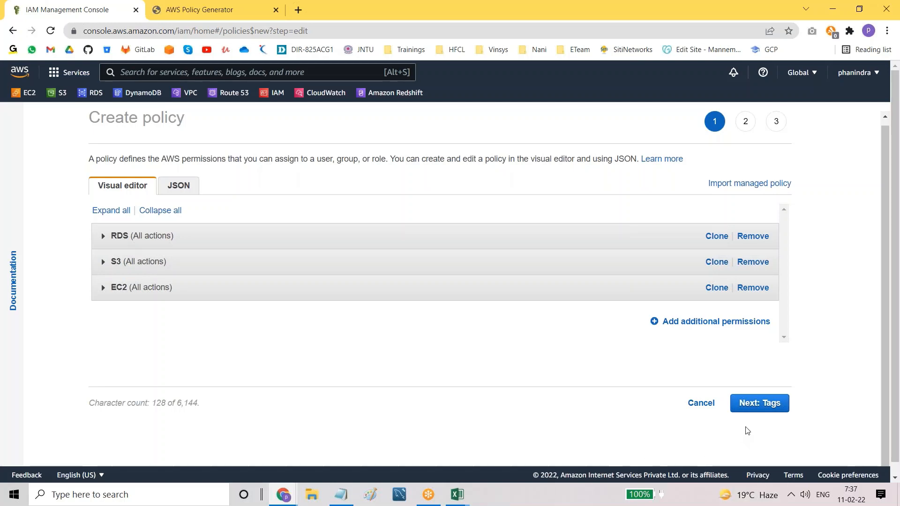
pyautogui.click(754, 410)
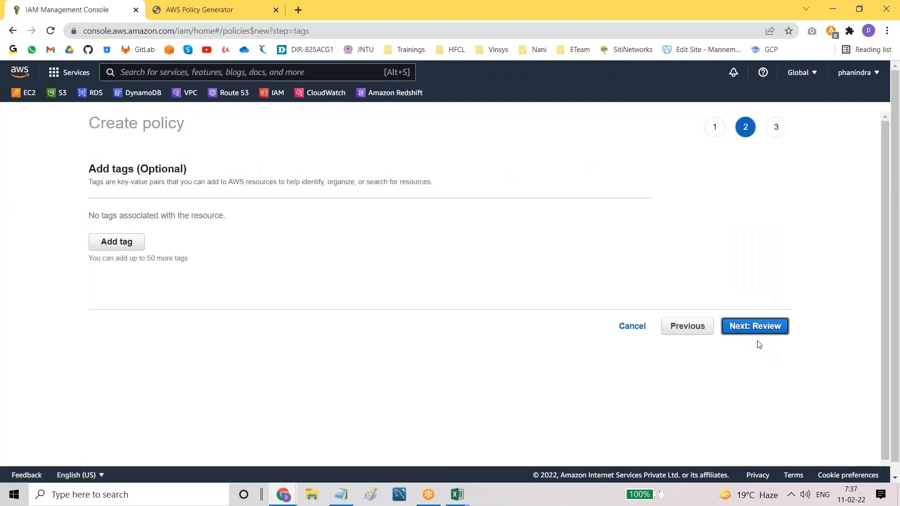
# Step: Skip tags, name the policy batch11a-s3-rds-ec2-access, and create it
pyautogui.click(750, 329)
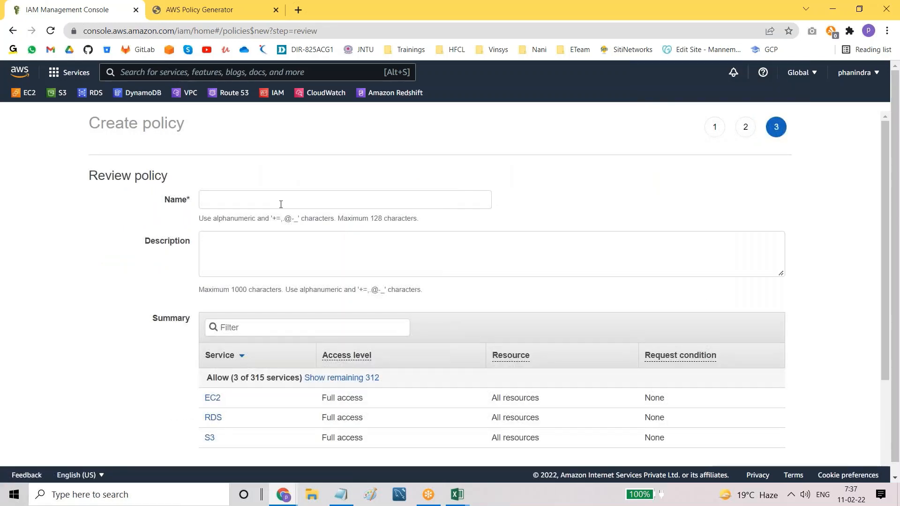
pyautogui.click(280, 204)
pyautogui.write('ba')
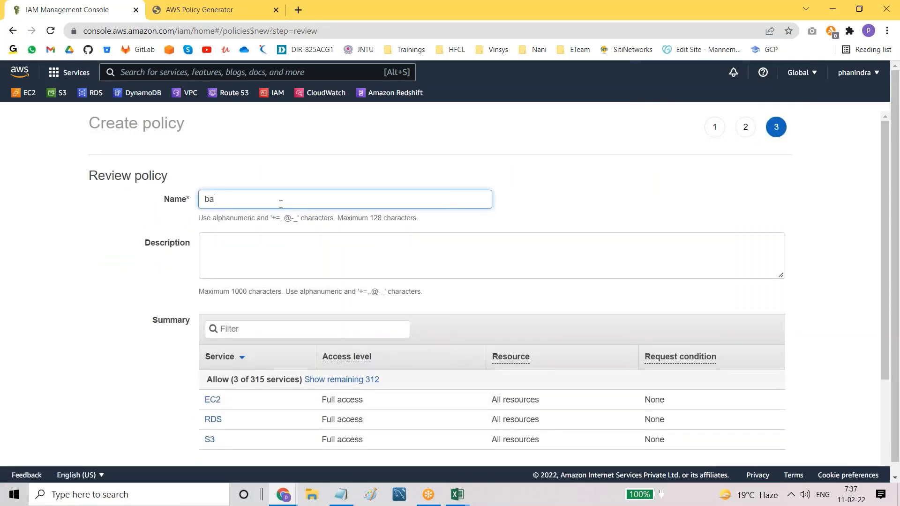
pyautogui.write('tch11a-s3rds')
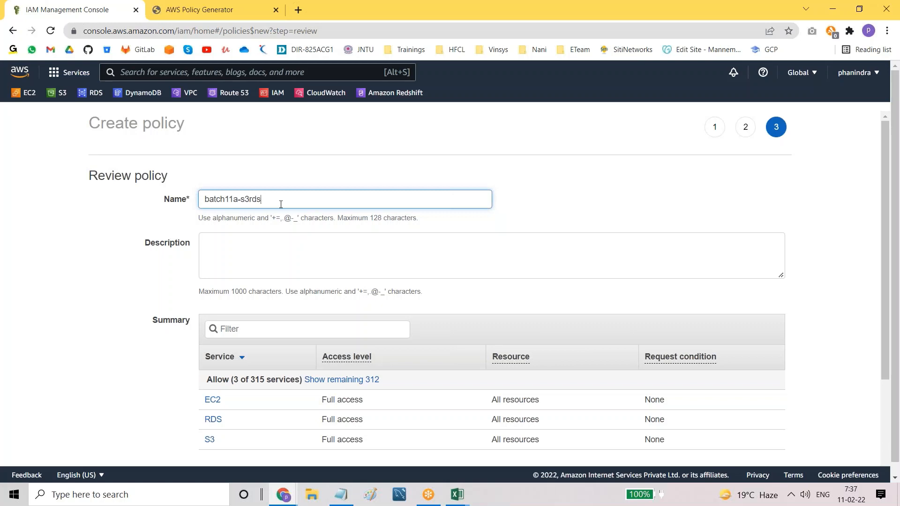
pyautogui.write('ec2')
pyautogui.press('BackSpace')
pyautogui.press('BackSpace')
pyautogui.press('BackSpace')
pyautogui.write('ec2')
pyautogui.scroll(-3, 390, 268)
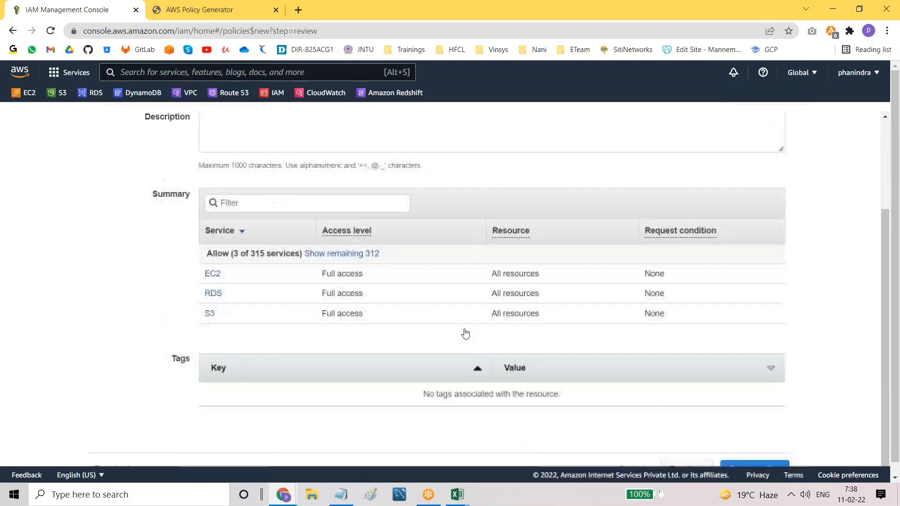
pyautogui.click(758, 466)
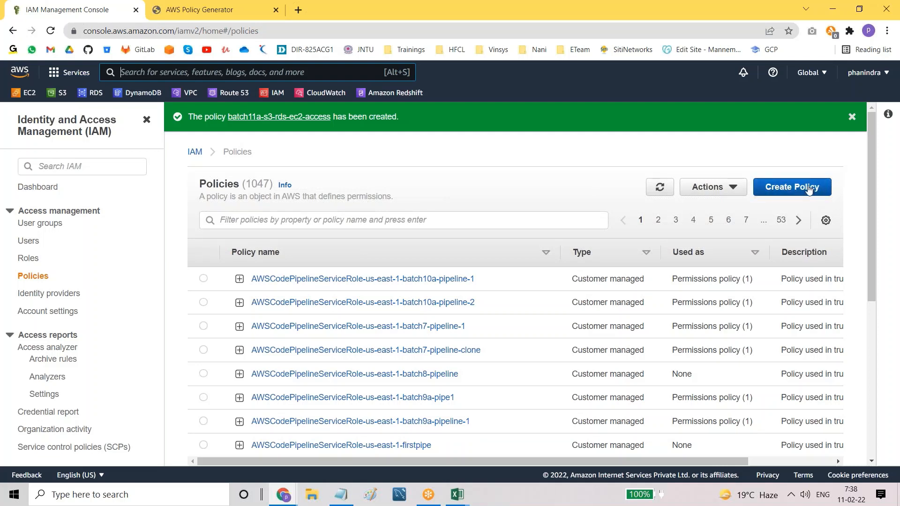
# Step: Look at the Policy Generator page, then return to the policies list with its 1047 total
pyautogui.click(182, 13)
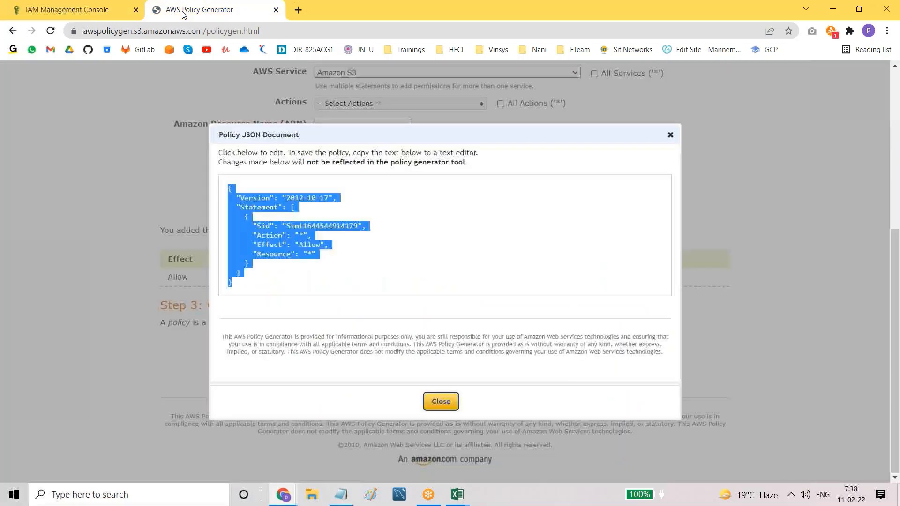
pyautogui.click(61, 11)
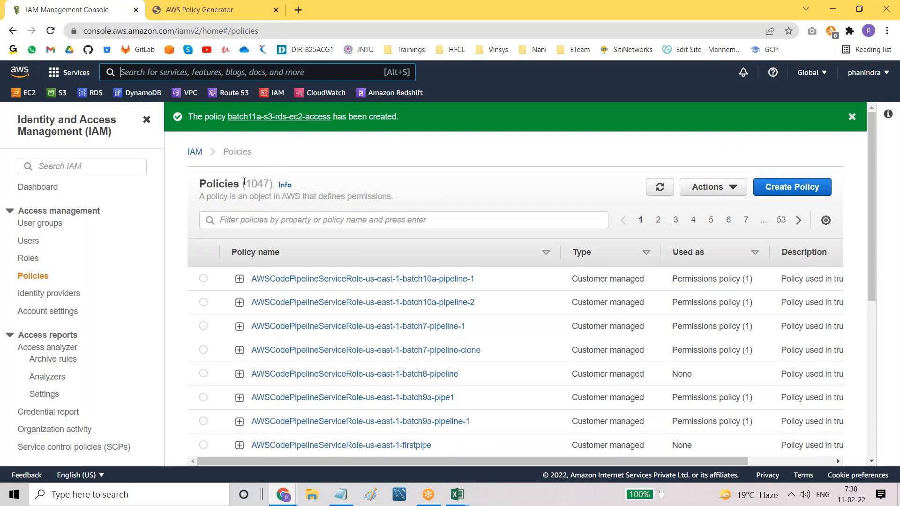
pyautogui.moveTo(244, 181); pyautogui.dragTo(272, 185)
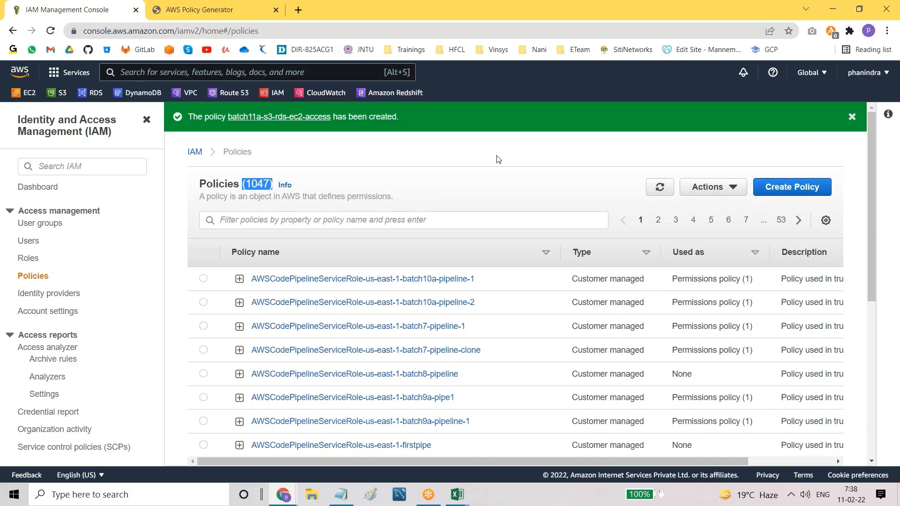
pyautogui.click(503, 179)
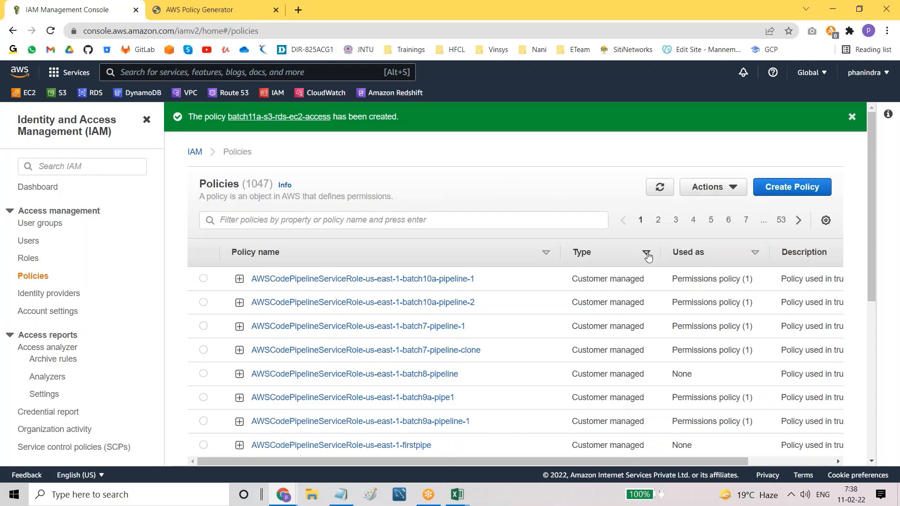
# Step: Sort the policies list by Type so AWS managed policies come first
pyautogui.click(647, 254)
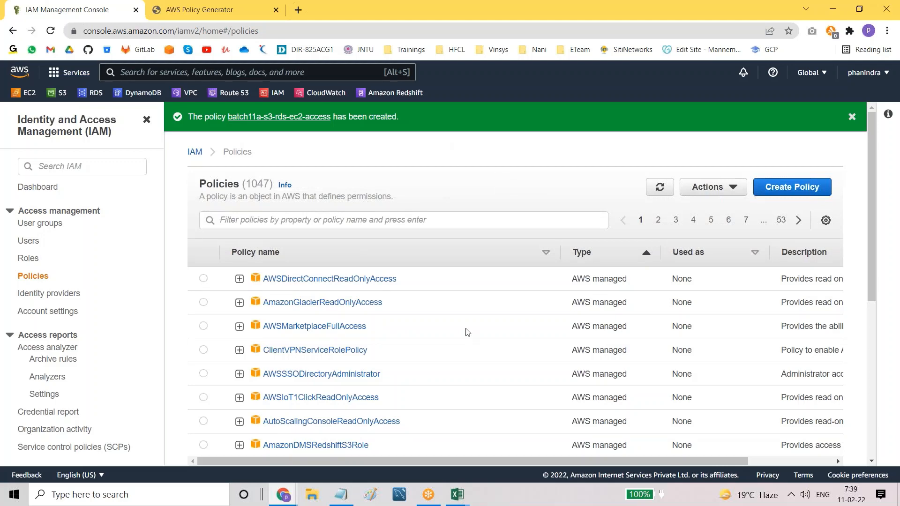
pyautogui.scroll(-3, 468, 332)
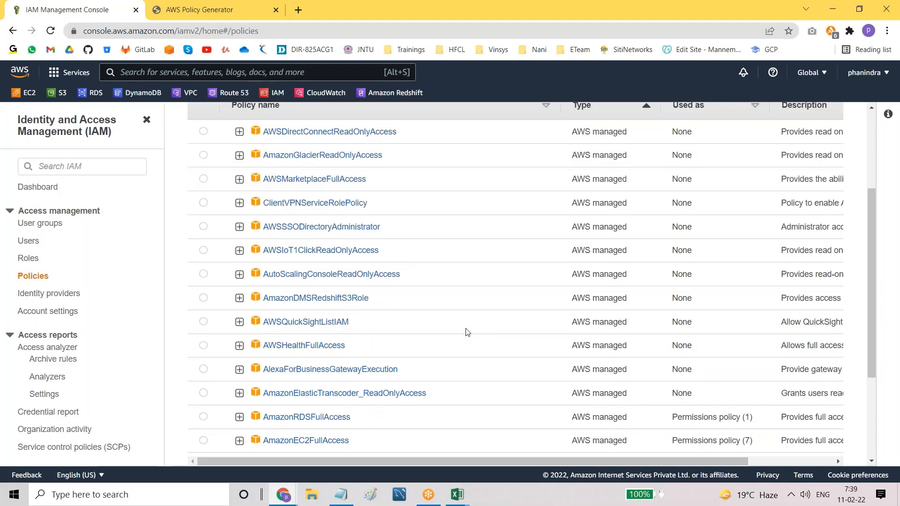
pyautogui.scroll(3, 467, 332)
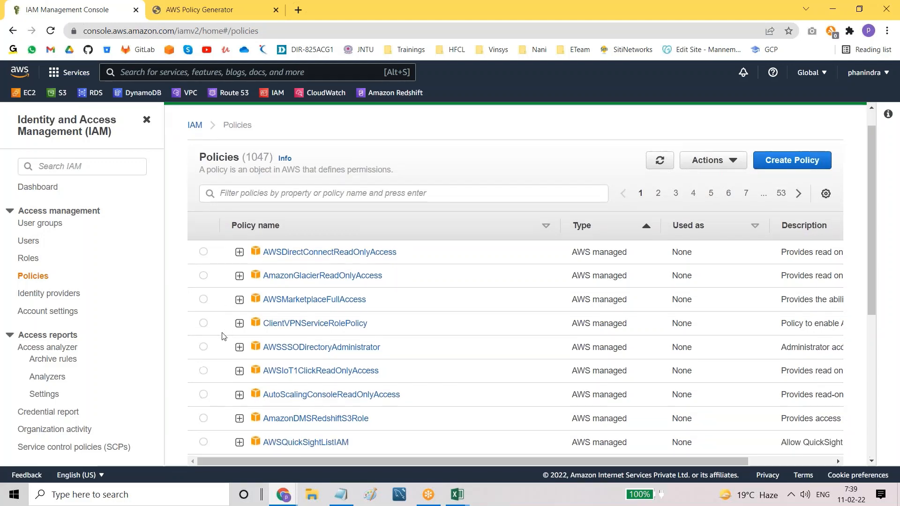
pyautogui.scroll(-3, 224, 336)
pyautogui.scroll(4, 221, 335)
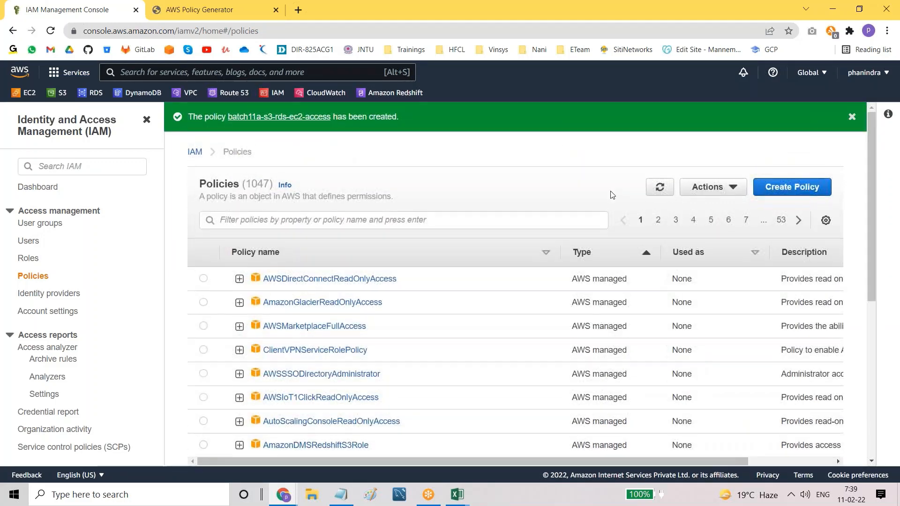
pyautogui.click(284, 223)
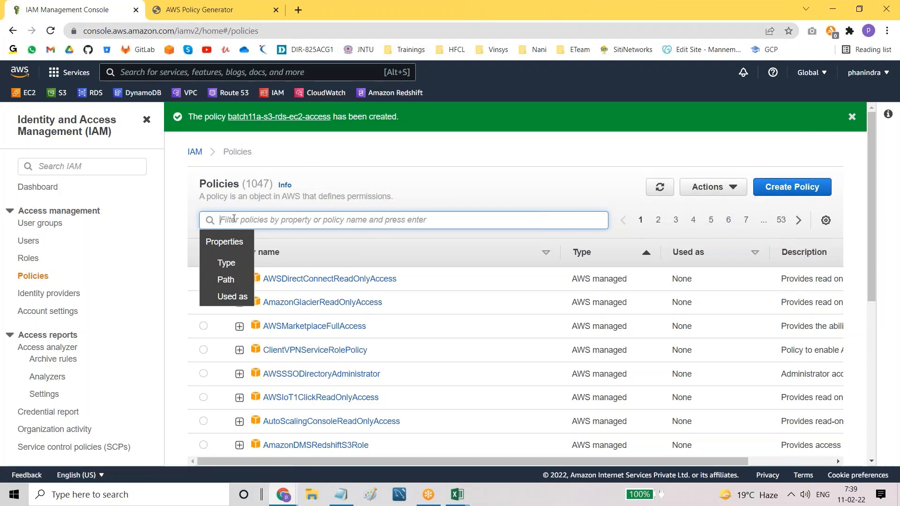
# Step: Filter policies for 'cloudwatchfull', select CloudWatchFullAccess and start attaching it via Actions > Attach
pyautogui.write('cloud')
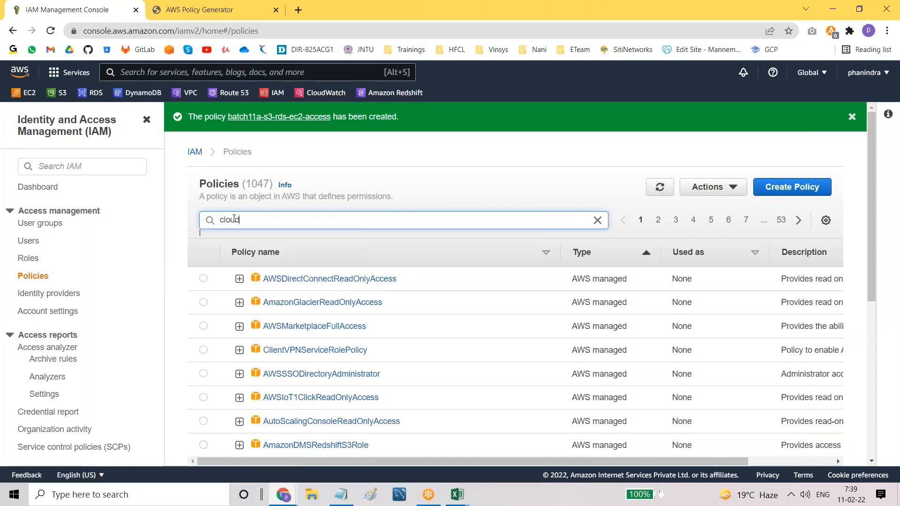
pyautogui.write('watchfull')
pyautogui.press('Return')
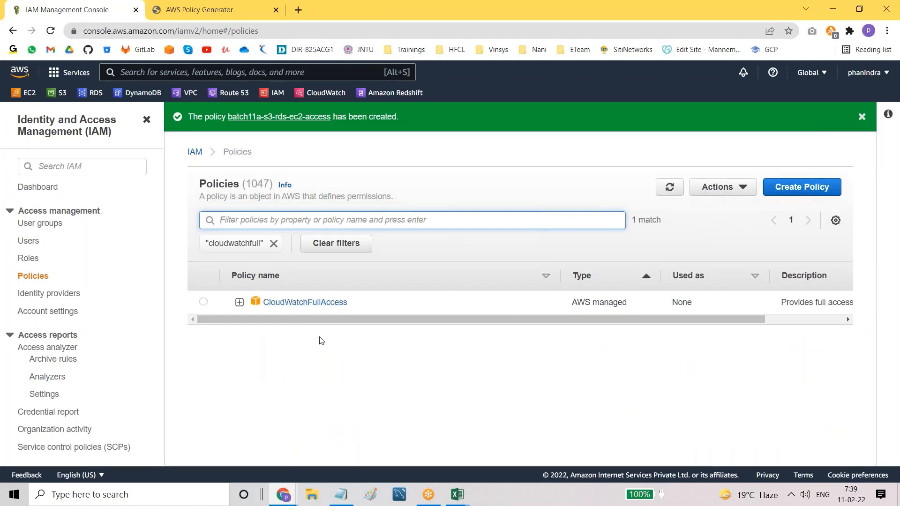
pyautogui.click(204, 302)
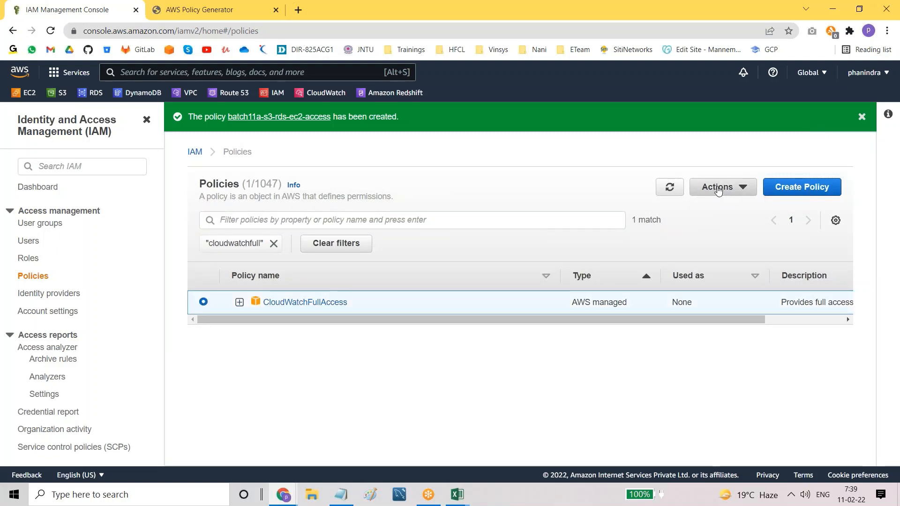
pyautogui.click(717, 188)
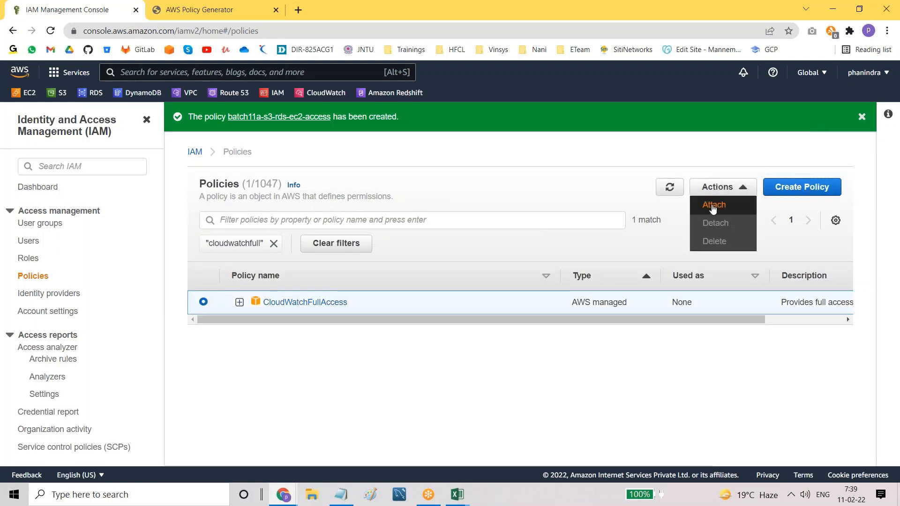
pyautogui.click(712, 206)
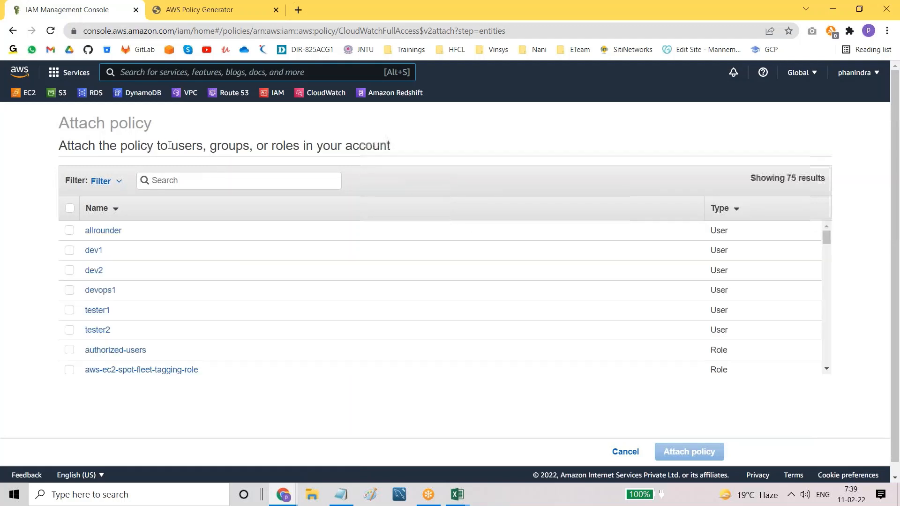
# Step: Review the Attach policy page heading and its total of 75 results
pyautogui.moveTo(169, 146); pyautogui.dragTo(387, 159)
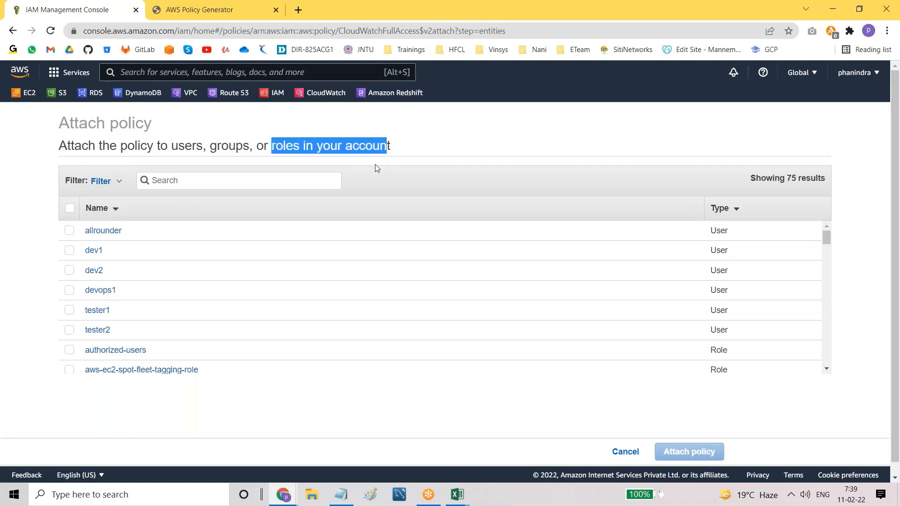
pyautogui.scroll(-2, 173, 310)
pyautogui.scroll(-2, 175, 311)
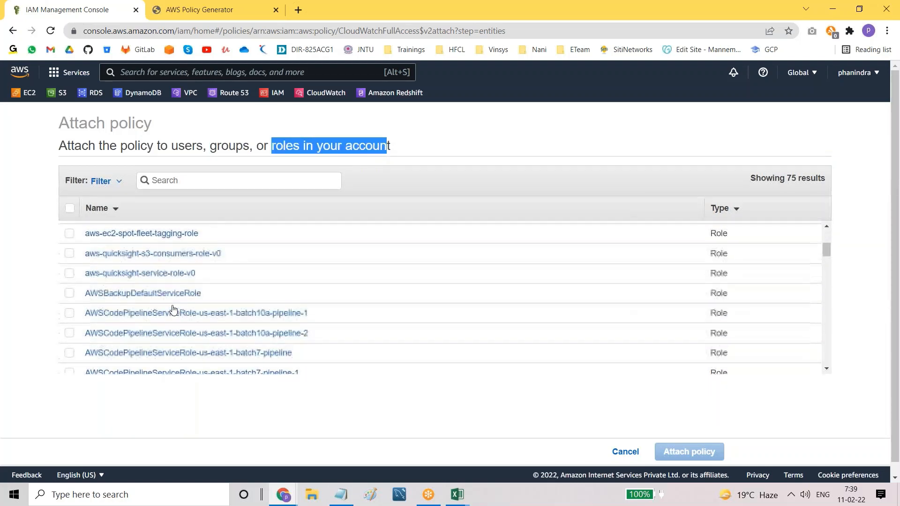
pyautogui.scroll(4, 140, 262)
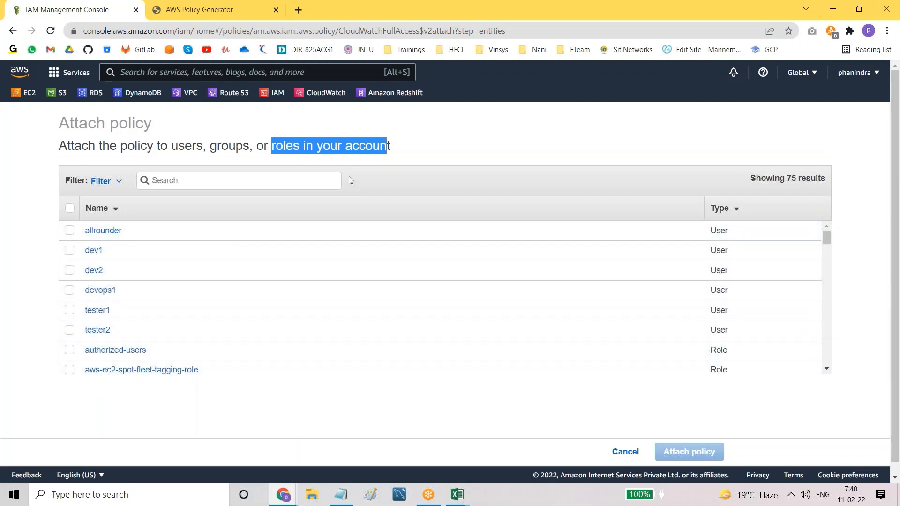
pyautogui.click(401, 149)
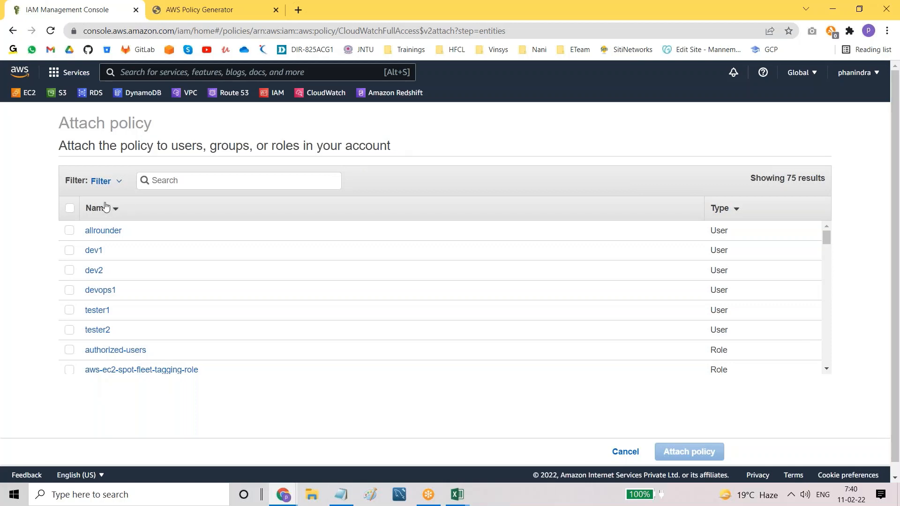
pyautogui.moveTo(751, 178); pyautogui.dragTo(805, 178)
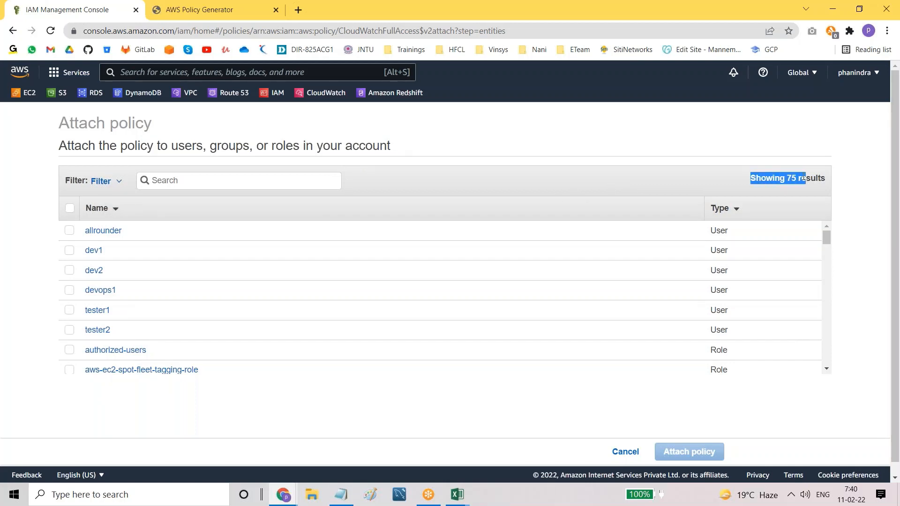
# Step: Try the Users, Groups and Roles filters, settling on Users to list the six users
pyautogui.click(119, 183)
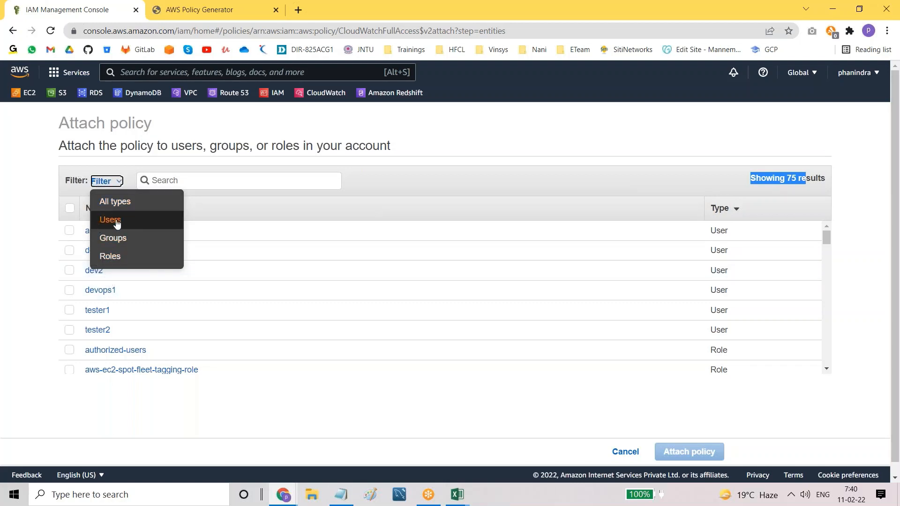
pyautogui.click(115, 221)
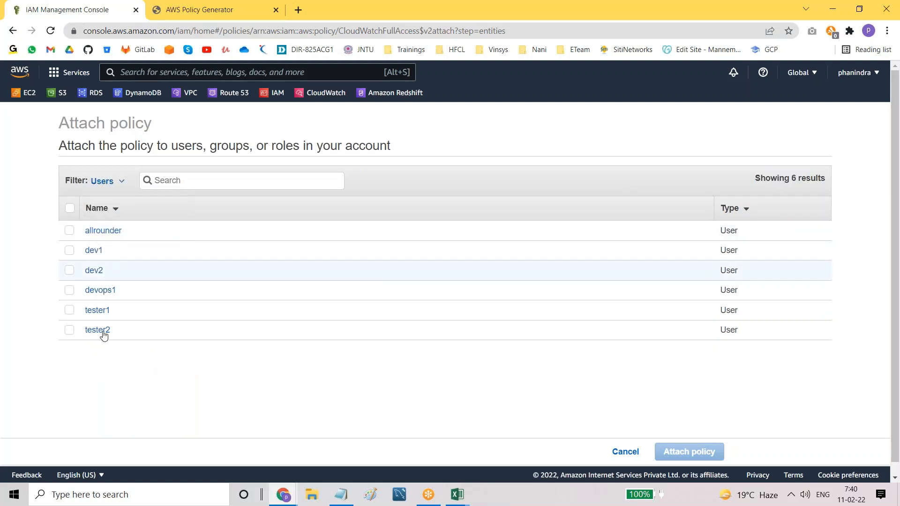
pyautogui.click(119, 185)
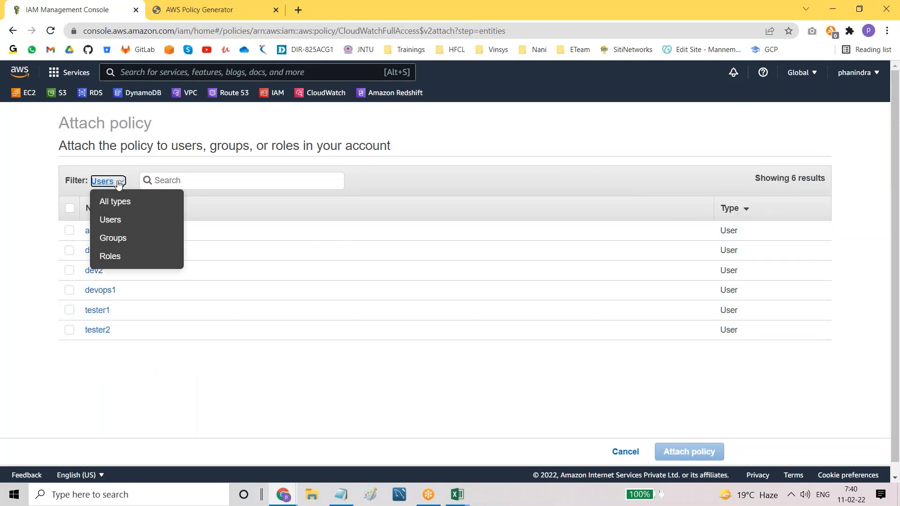
pyautogui.click(115, 241)
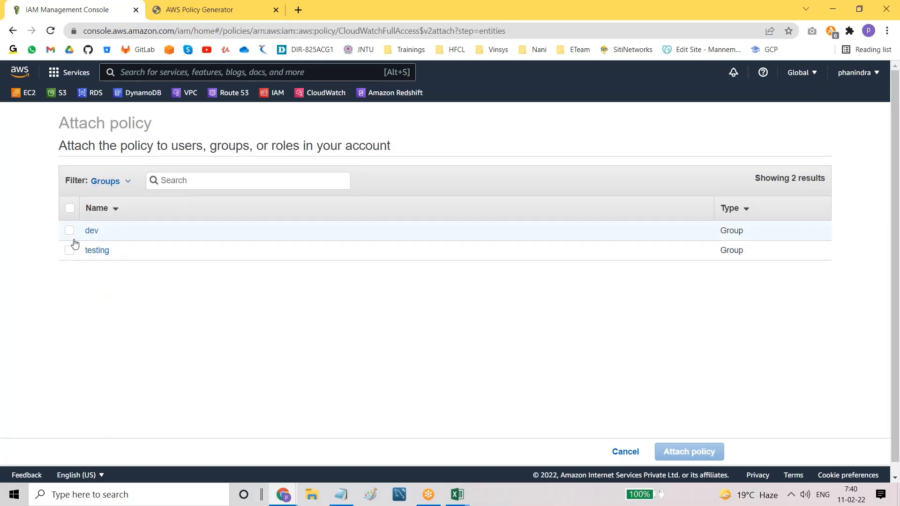
pyautogui.click(127, 182)
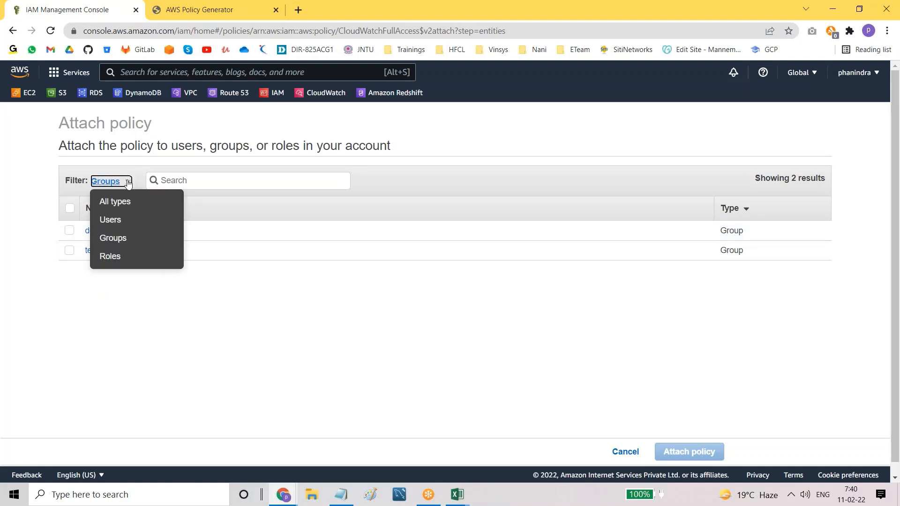
pyautogui.click(110, 256)
pyautogui.scroll(-2, 356, 311)
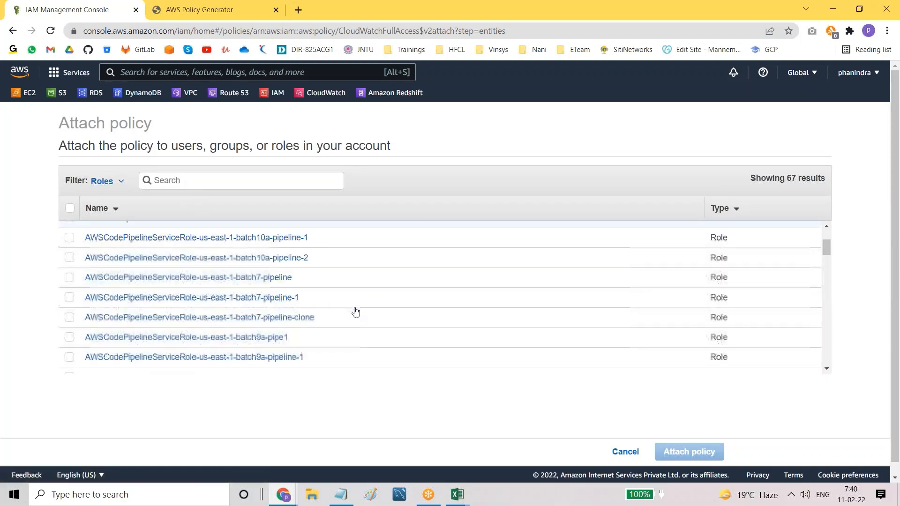
pyautogui.scroll(-3, 356, 312)
pyautogui.scroll(5, 353, 311)
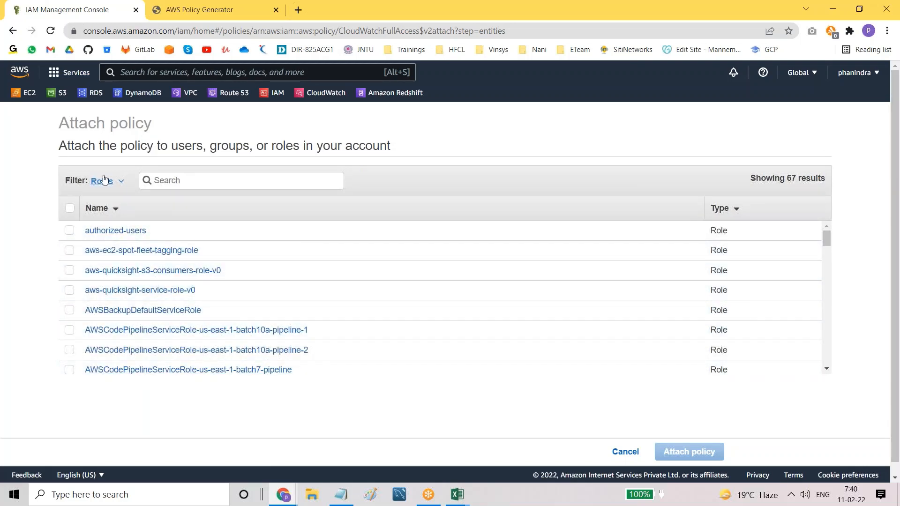
pyautogui.click(123, 184)
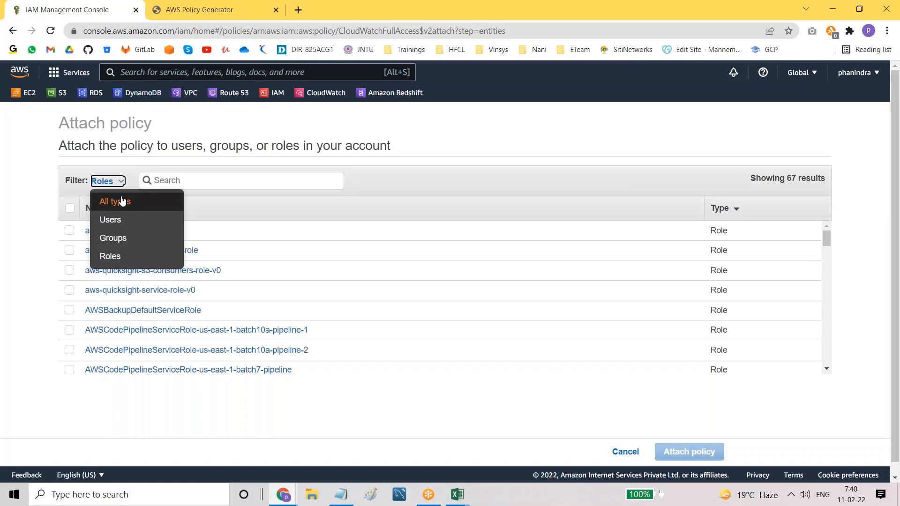
pyautogui.click(115, 219)
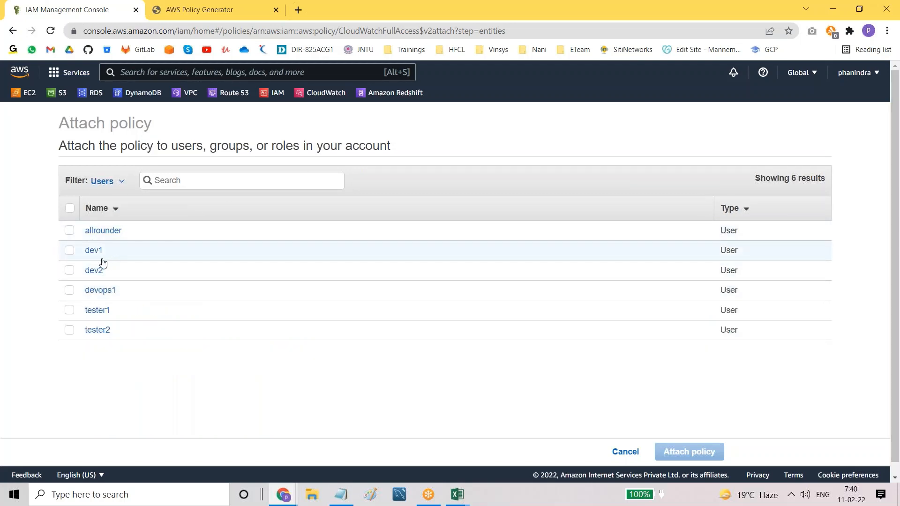
# Step: Tick the devops1 user and the dev group, then attach CloudWatchFullAccess to both
pyautogui.click(70, 291)
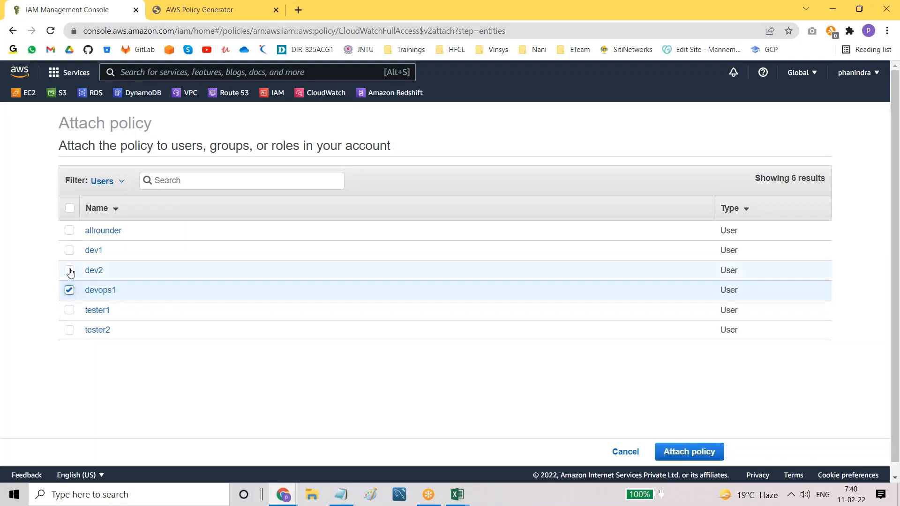
pyautogui.click(70, 251)
pyautogui.click(70, 251)
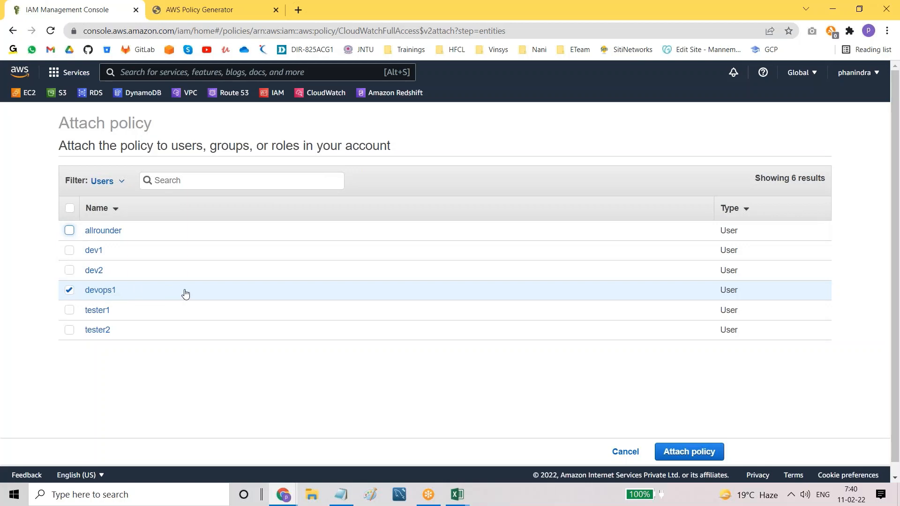
pyautogui.click(123, 185)
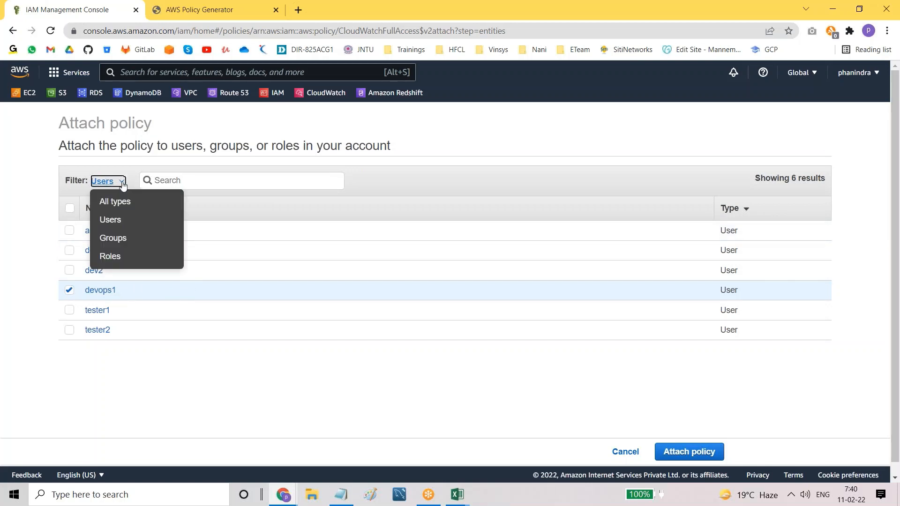
pyautogui.click(111, 239)
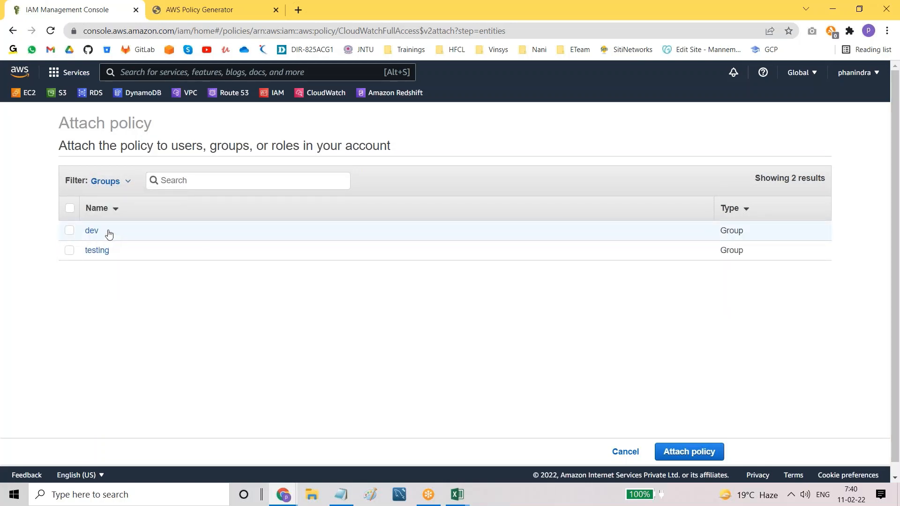
pyautogui.click(70, 232)
pyautogui.click(688, 450)
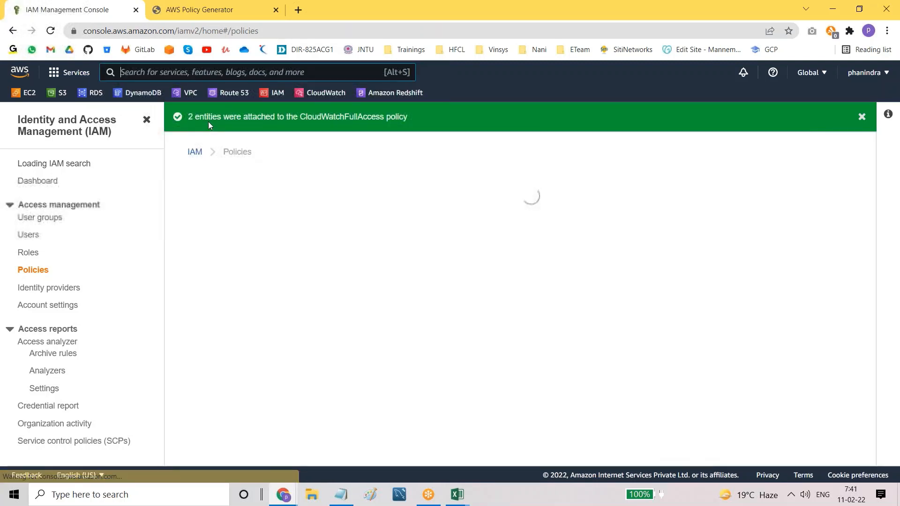
# Step: Filter the policies list for 'cloudwa' and open the CloudWatchFullAccess policy
pyautogui.click(288, 219)
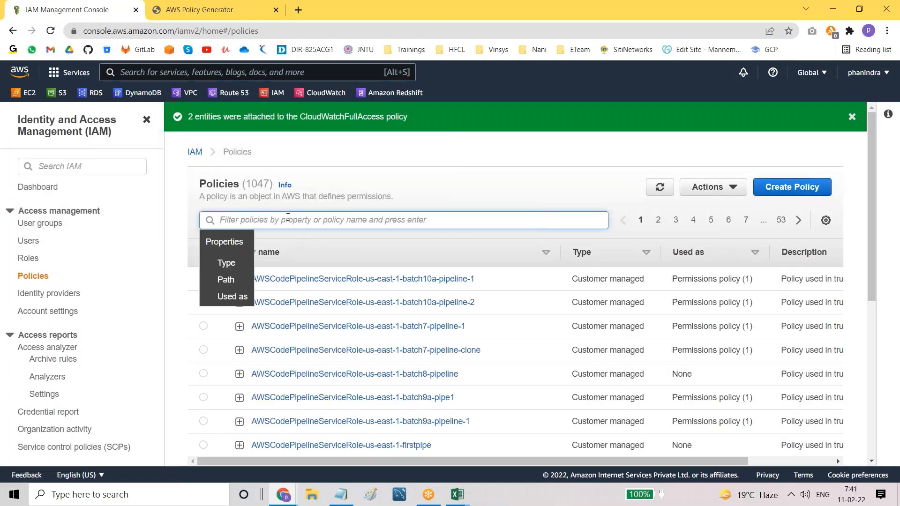
pyautogui.write('cloudwatchfull')
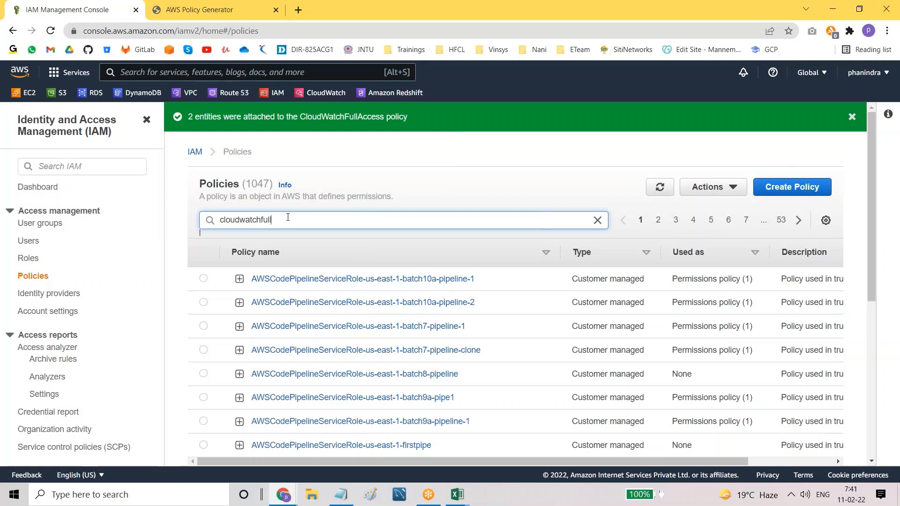
pyautogui.press('Return')
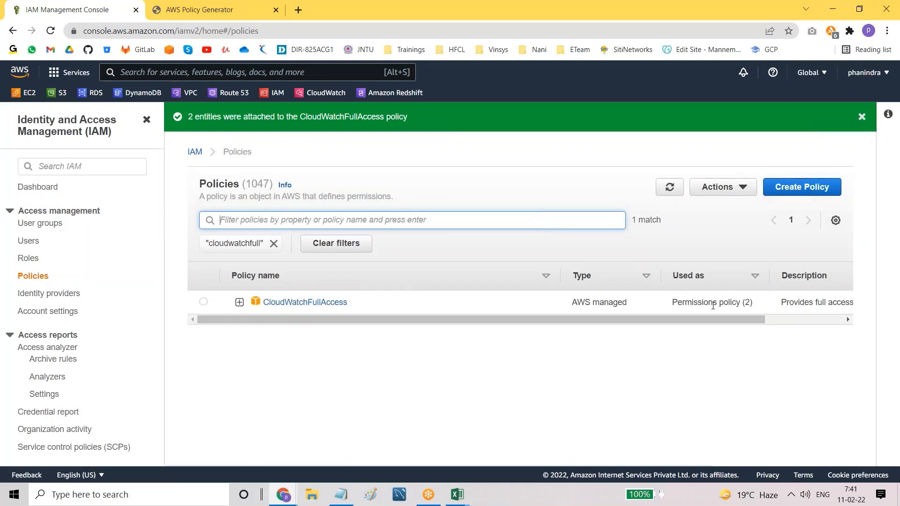
pyautogui.click(300, 302)
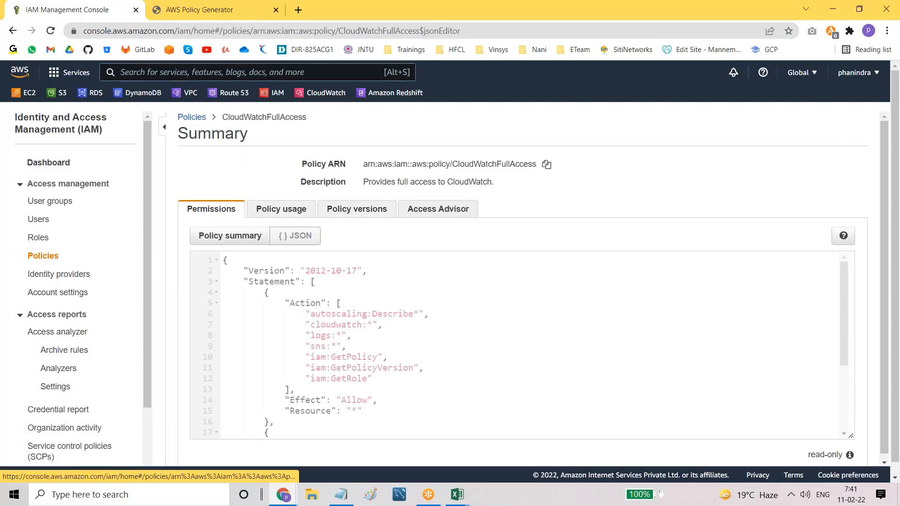
# Step: Compare the summary and JSON views, then check Policy usage listing the dev group and devops1
pyautogui.scroll(-5, 394, 361)
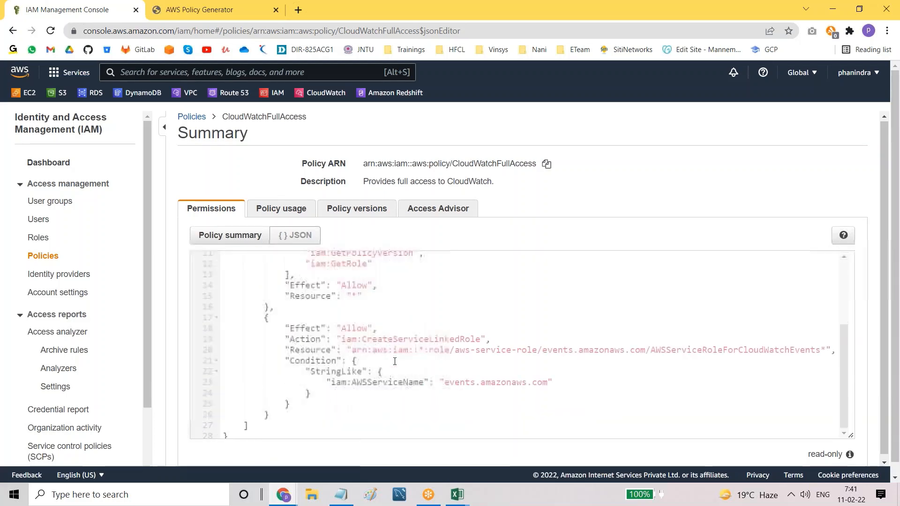
pyautogui.scroll(5, 306, 297)
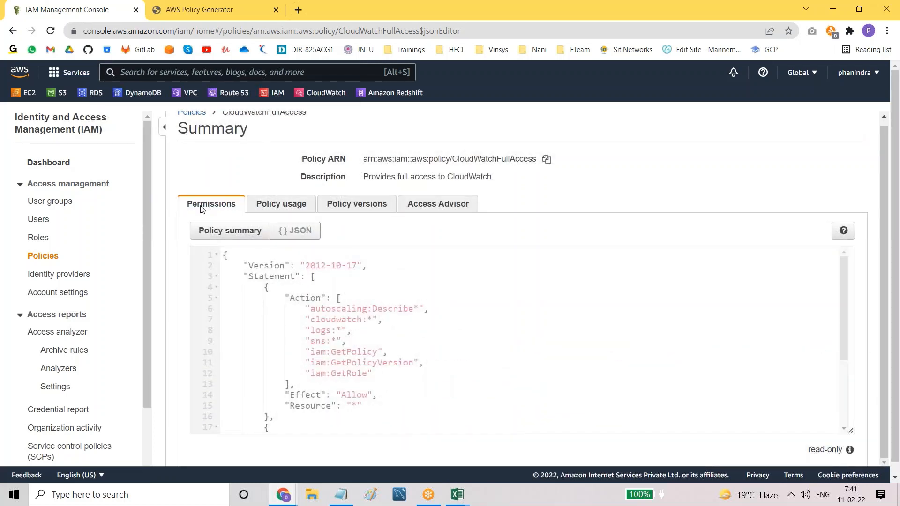
pyautogui.click(215, 232)
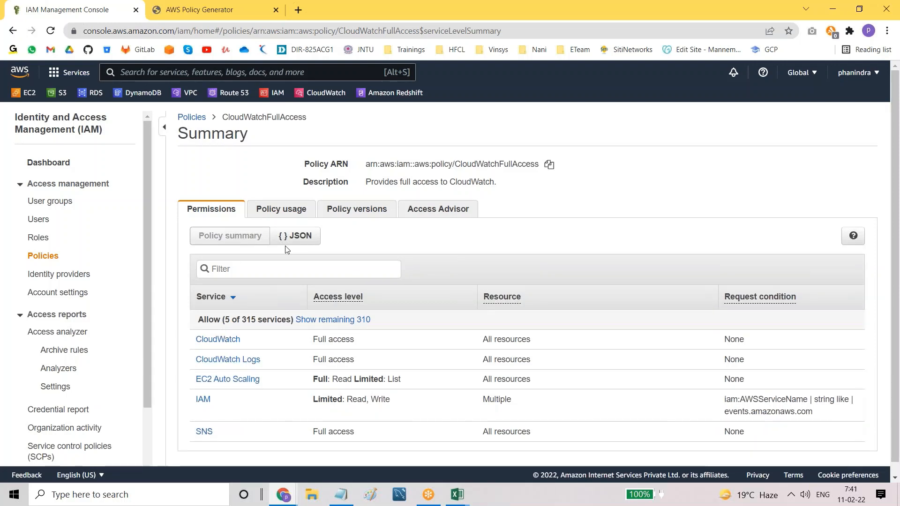
pyautogui.click(295, 235)
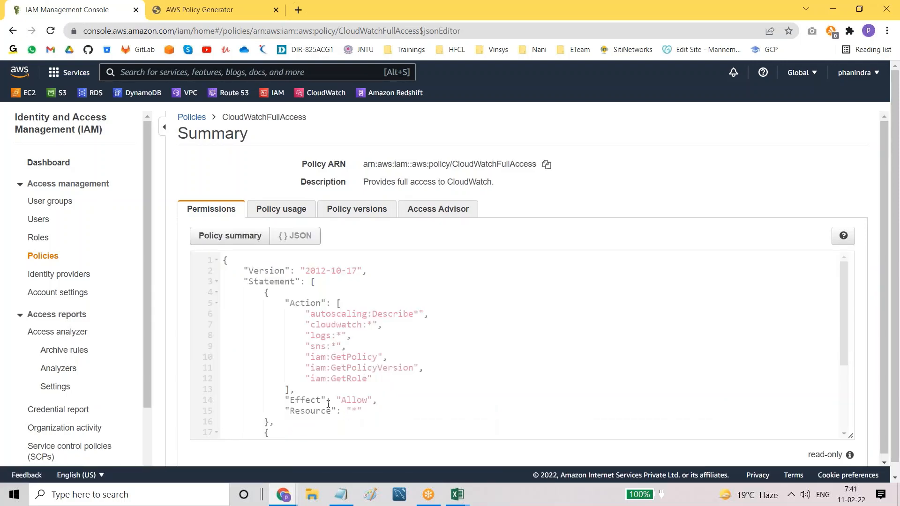
pyautogui.click(279, 209)
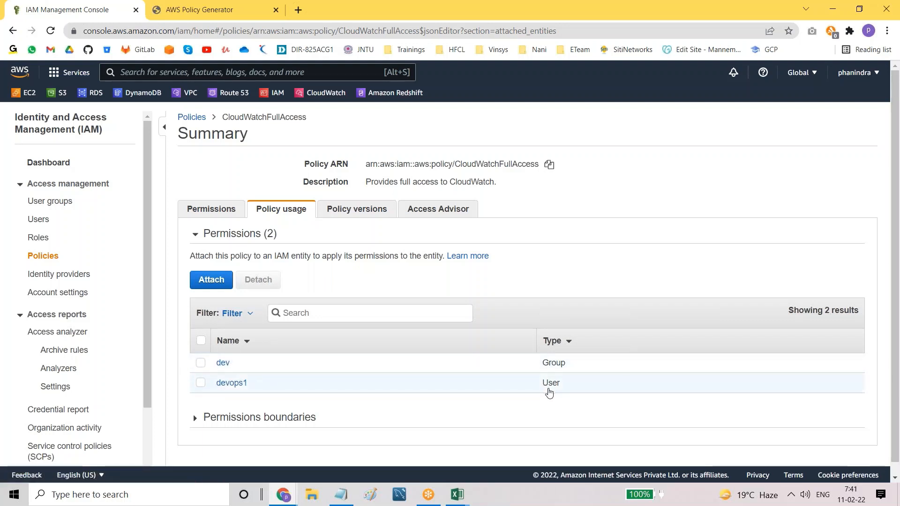
pyautogui.moveTo(538, 388); pyautogui.dragTo(574, 367)
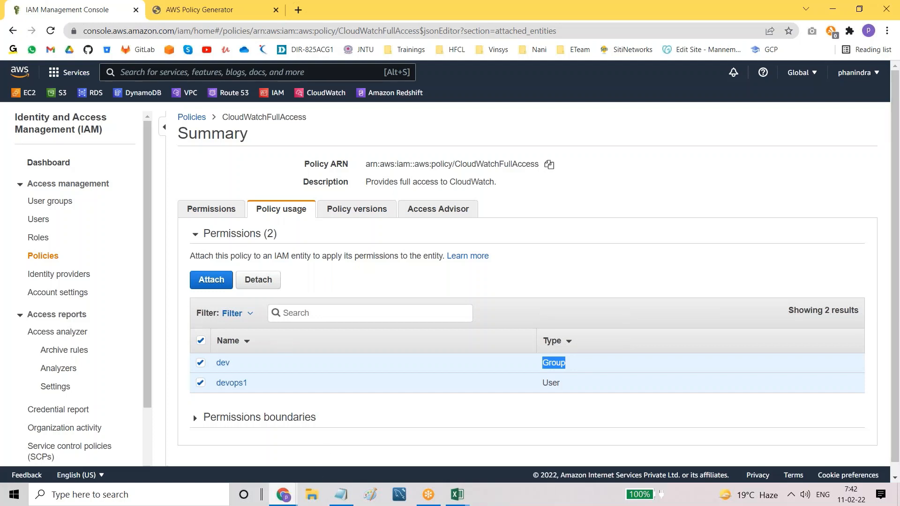
# Step: Detach CloudWatchFullAccess from the dev group on Policy usage, leaving only user devops1 attached
pyautogui.click(368, 411)
pyautogui.click(201, 342)
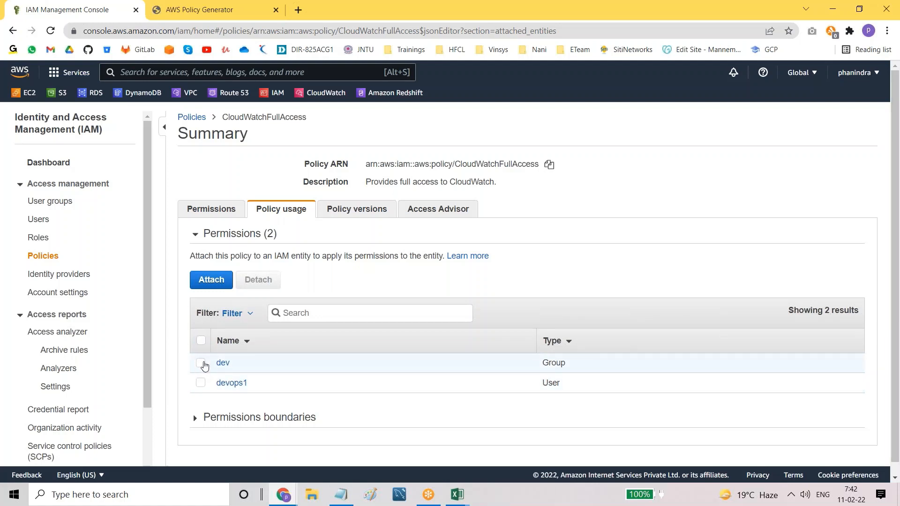
pyautogui.click(201, 363)
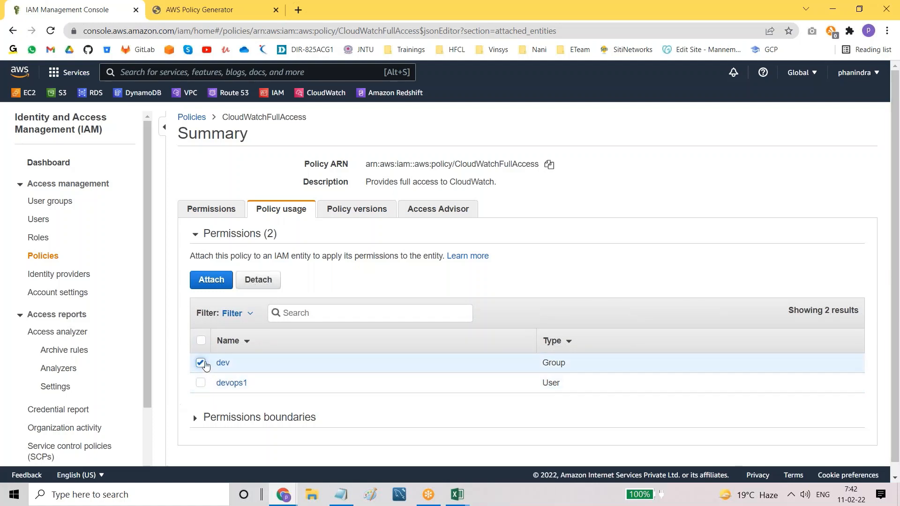
pyautogui.click(262, 280)
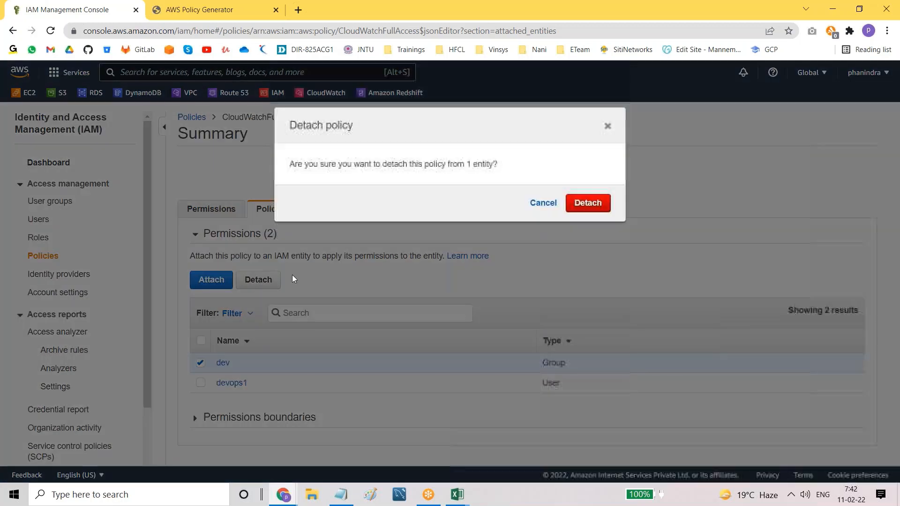
pyautogui.click(585, 204)
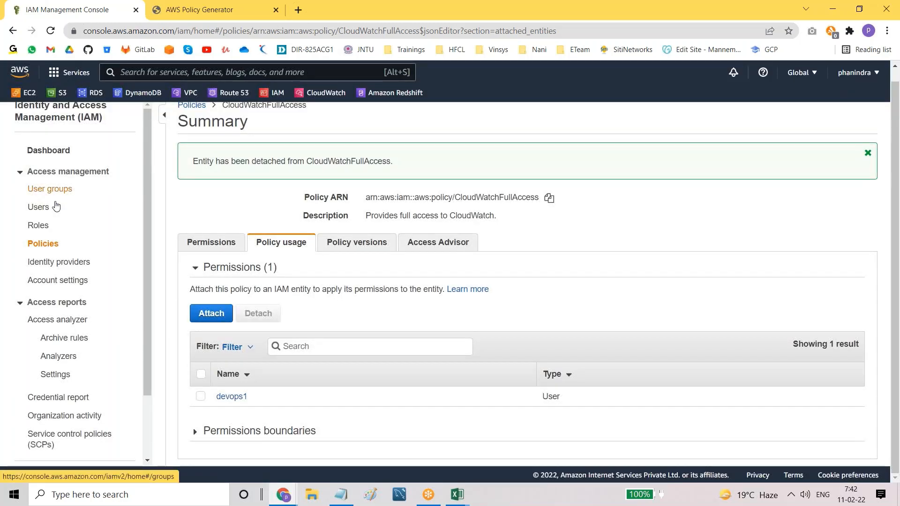
pyautogui.scroll(1, 242, 150)
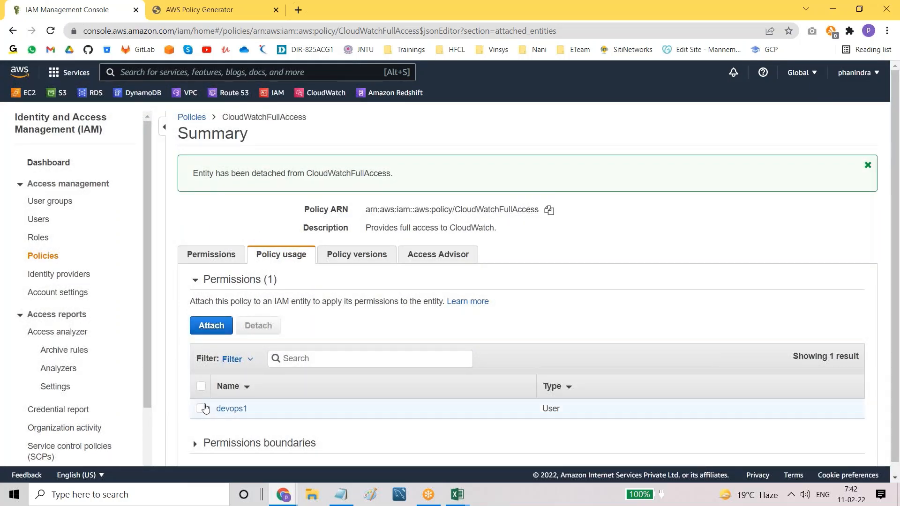
pyautogui.scroll(-1, 274, 416)
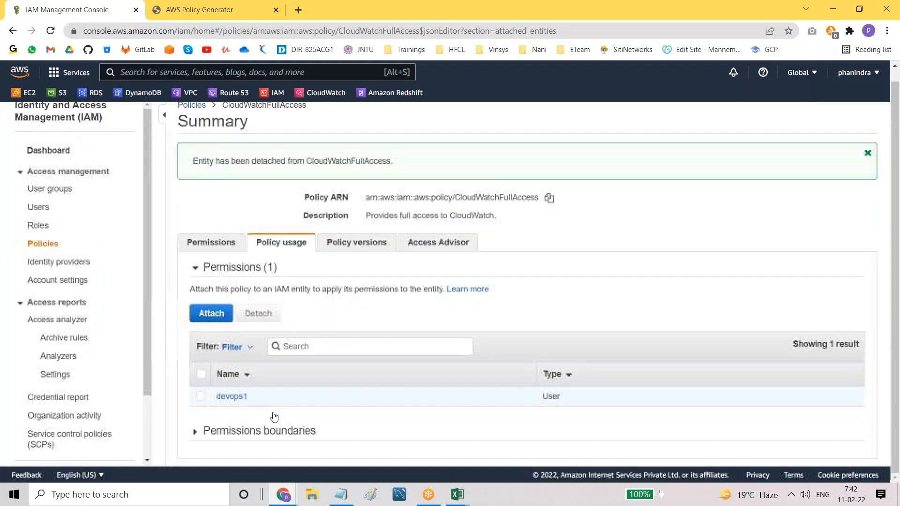
# Step: Reattach CloudWatchFullAccess to the dev group using the Groups filter, so dev and devops1 both use it
pyautogui.click(207, 314)
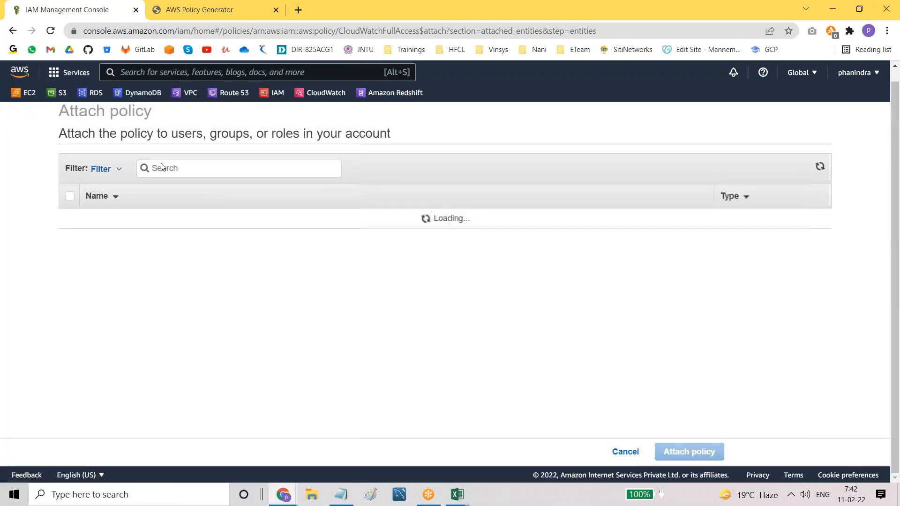
pyautogui.click(118, 170)
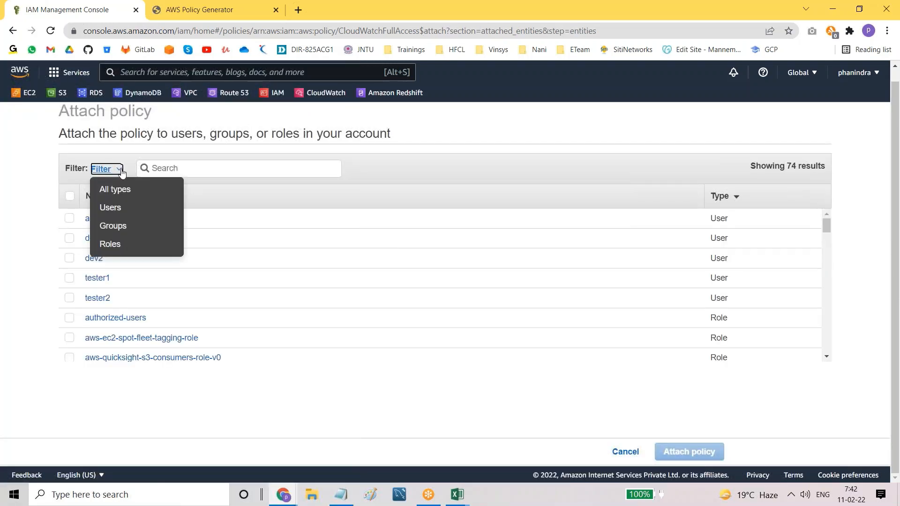
pyautogui.click(115, 227)
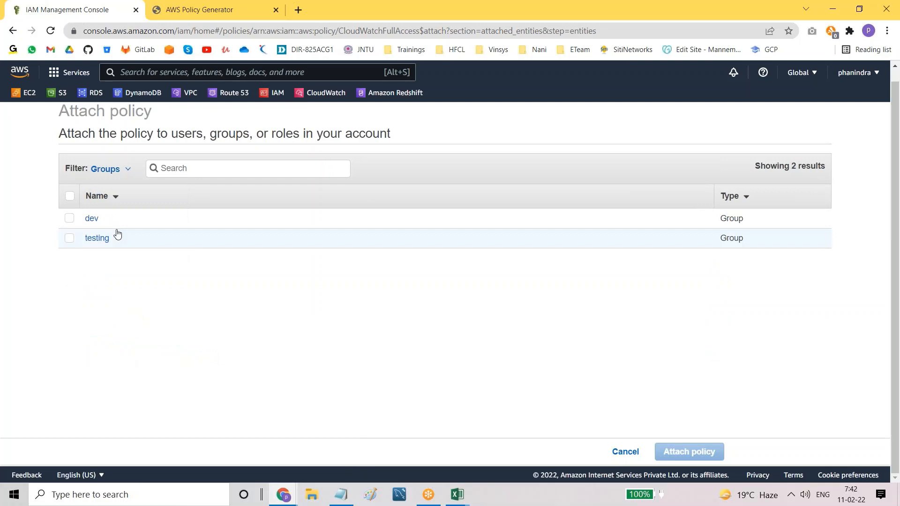
pyautogui.click(70, 219)
pyautogui.click(684, 450)
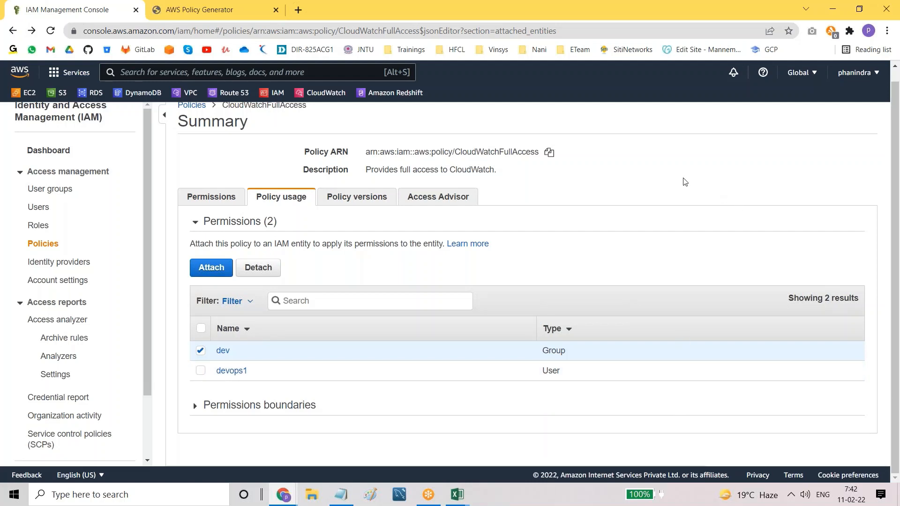
pyautogui.scroll(1, 654, 182)
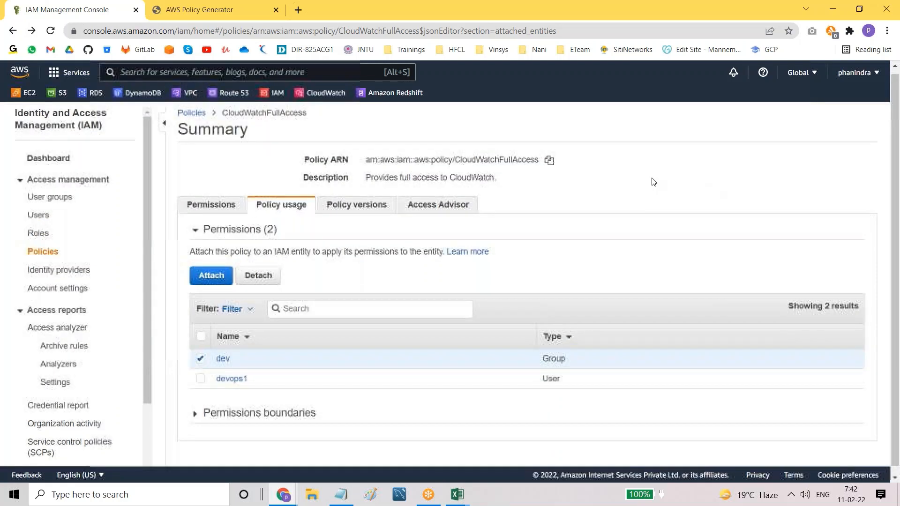
pyautogui.moveTo(333, 164); pyautogui.dragTo(343, 166)
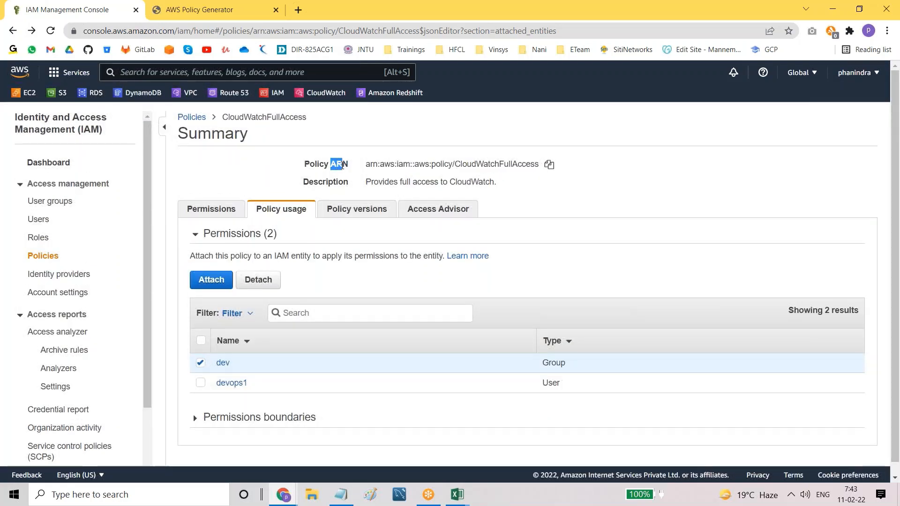
pyautogui.click(341, 495)
# Step: Add the note 'ARN: Amazon Resource Name' below the existing notes
pyautogui.scroll(-4, 261, 356)
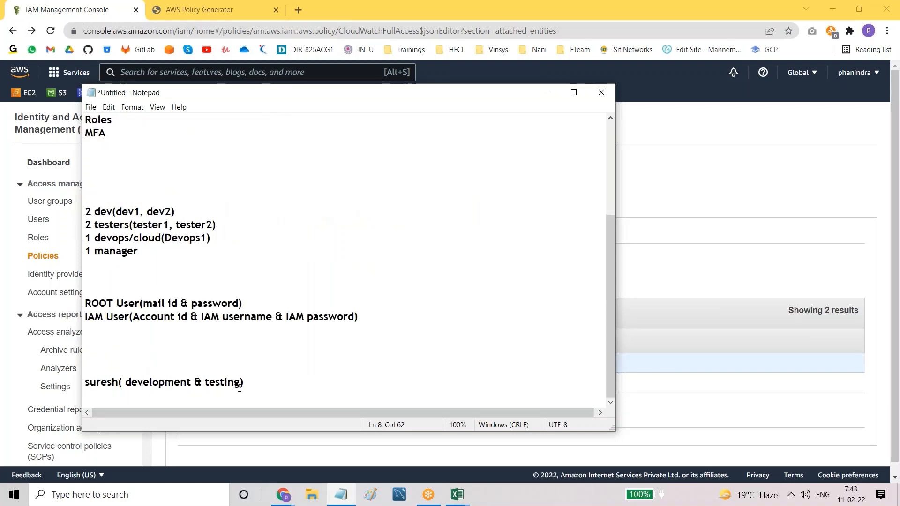
pyautogui.click(261, 381)
pyautogui.press('Return')
pyautogui.press('Return')
pyautogui.press('Return')
pyautogui.press('Return')
pyautogui.press('Return')
pyautogui.press('Return')
pyautogui.press('Return')
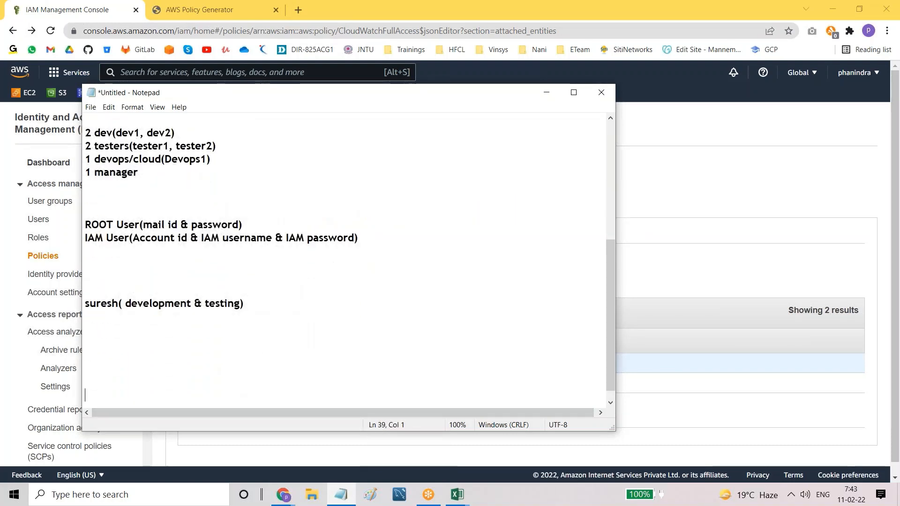
pyautogui.write('ARN: ')
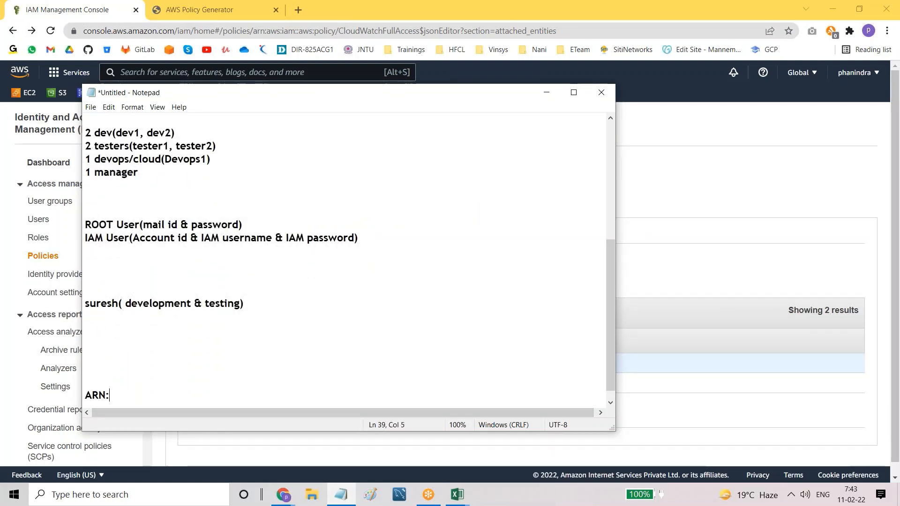
pyautogui.write('Amazon Ree')
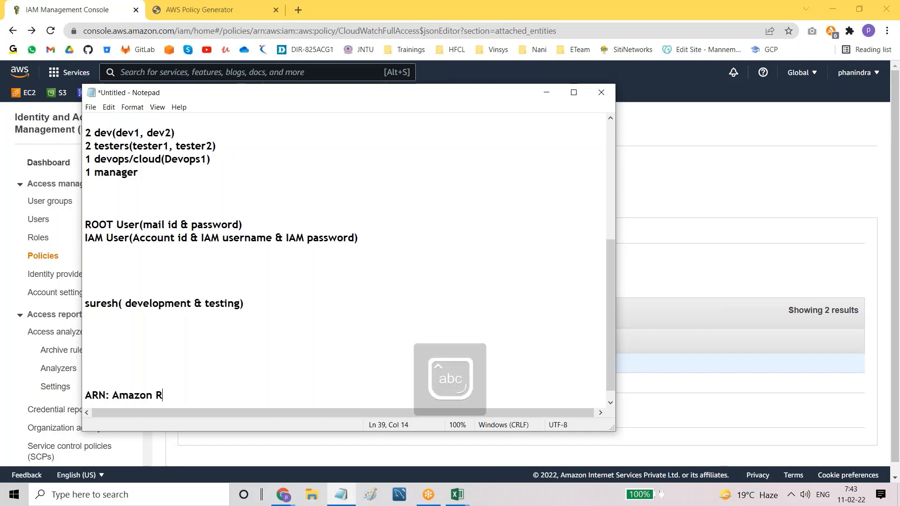
pyautogui.press('BackSpace')
pyautogui.write('esour')
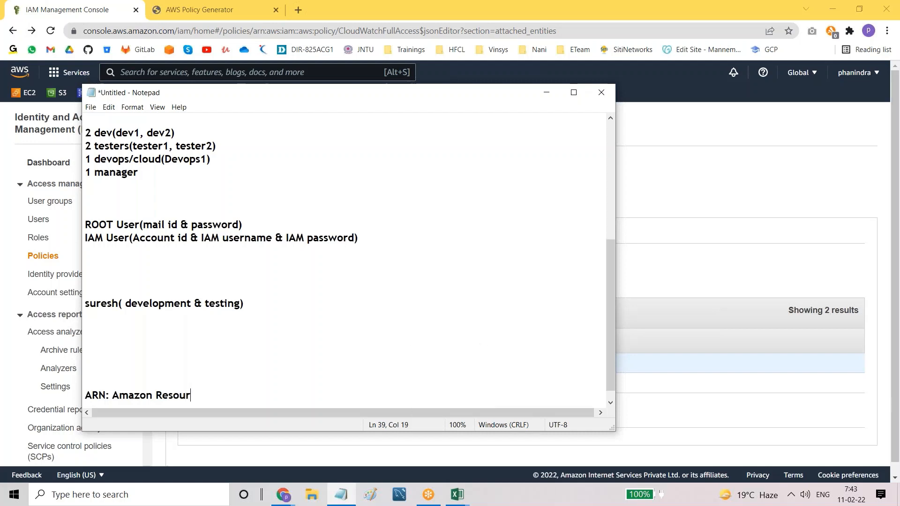
pyautogui.write('ce Name')
# Step: Add the note 'IAM: Identity & Access Management' with proper capitals
pyautogui.press('capslock')
pyautogui.write('IAM')
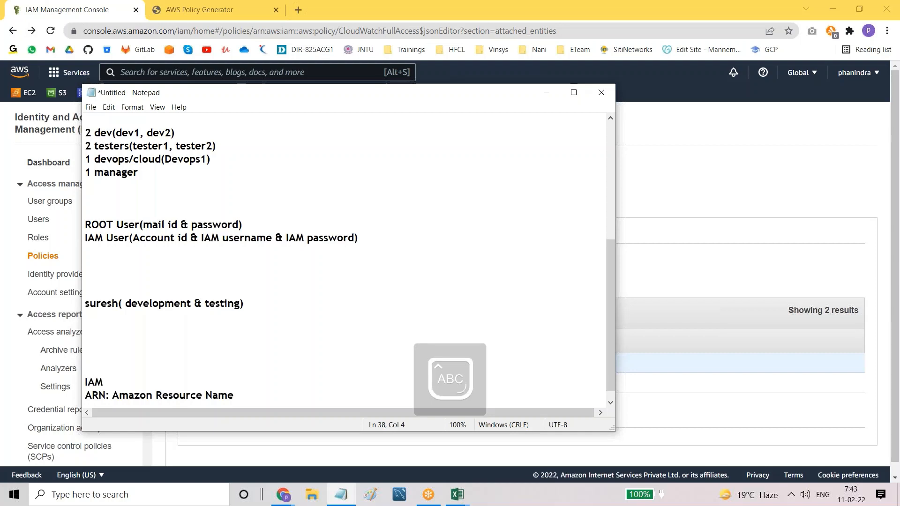
pyautogui.write(':')
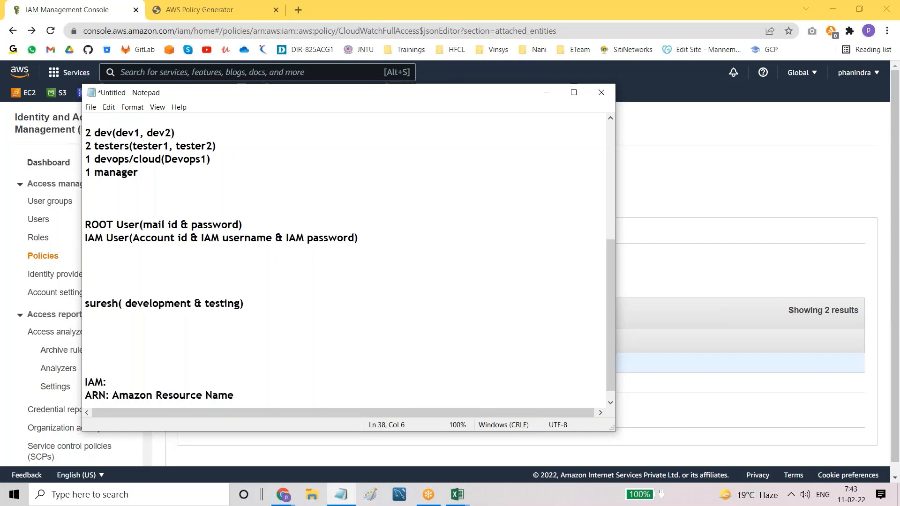
pyautogui.write(' I')
pyautogui.press('capslock')
pyautogui.write('denti')
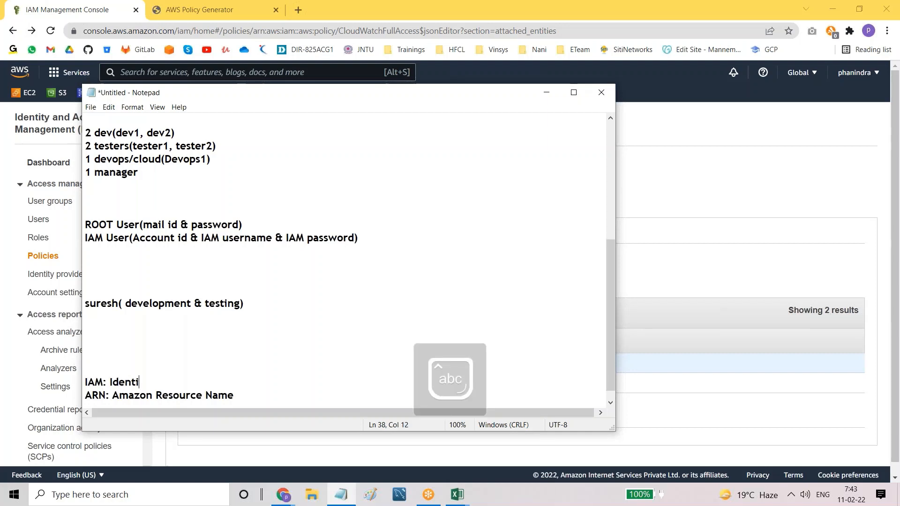
pyautogui.write('ty &')
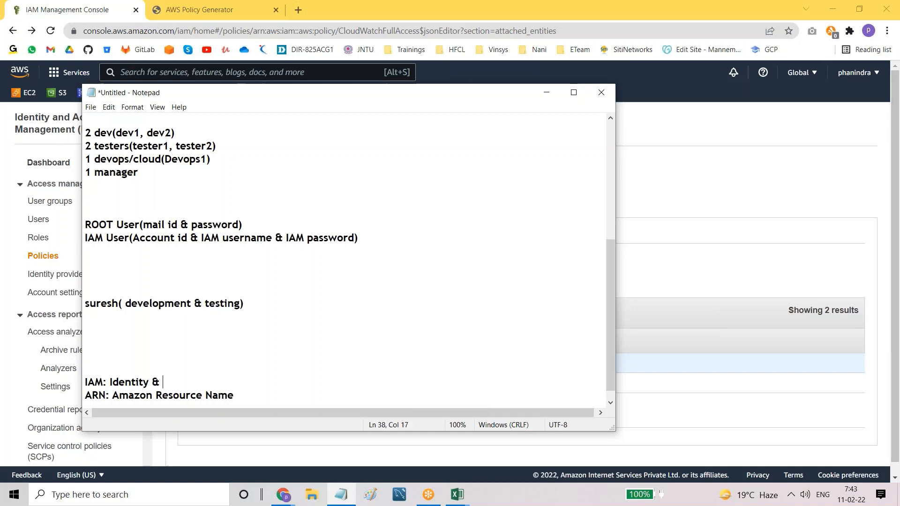
pyautogui.press('capslock')
pyautogui.write('Access')
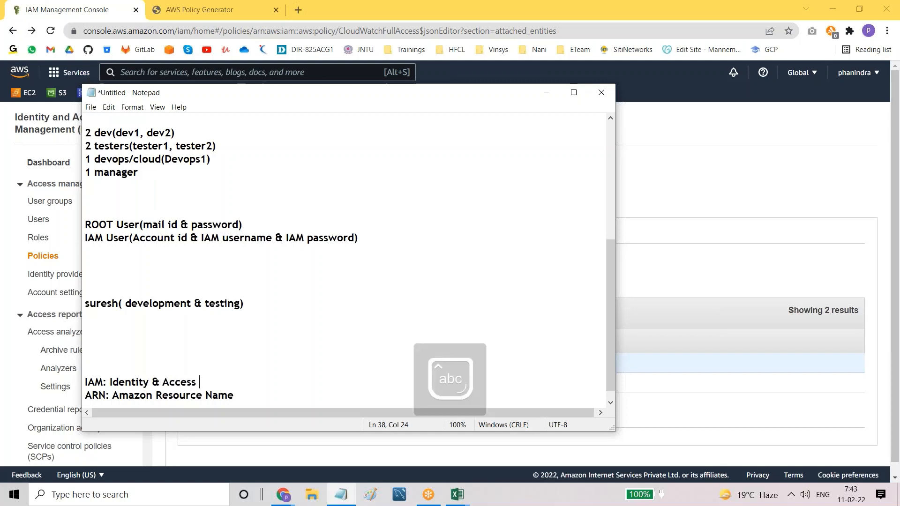
pyautogui.press('capslock')
pyautogui.write('M')
pyautogui.press('capslock')
pyautogui.write('anagement')
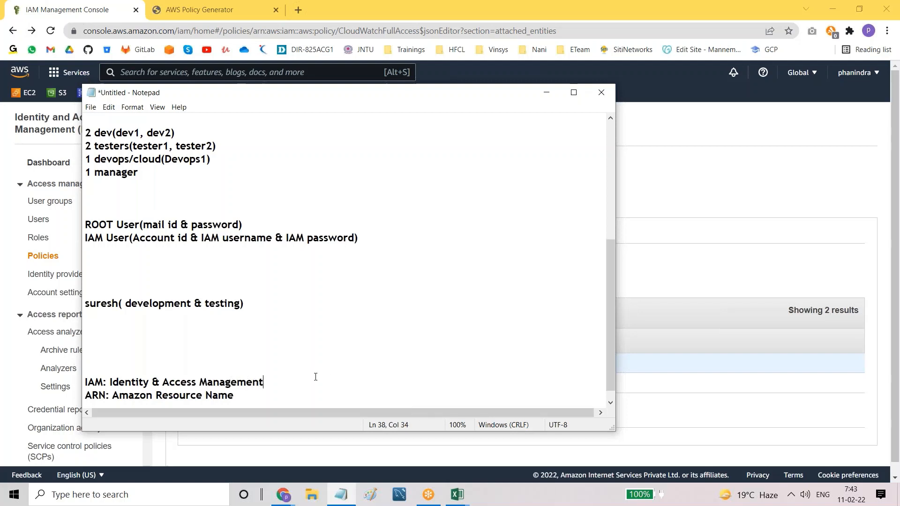
# Step: Highlight the IAM and ARN abbreviations in the notes to point them out
pyautogui.scroll(-1, 315, 377)
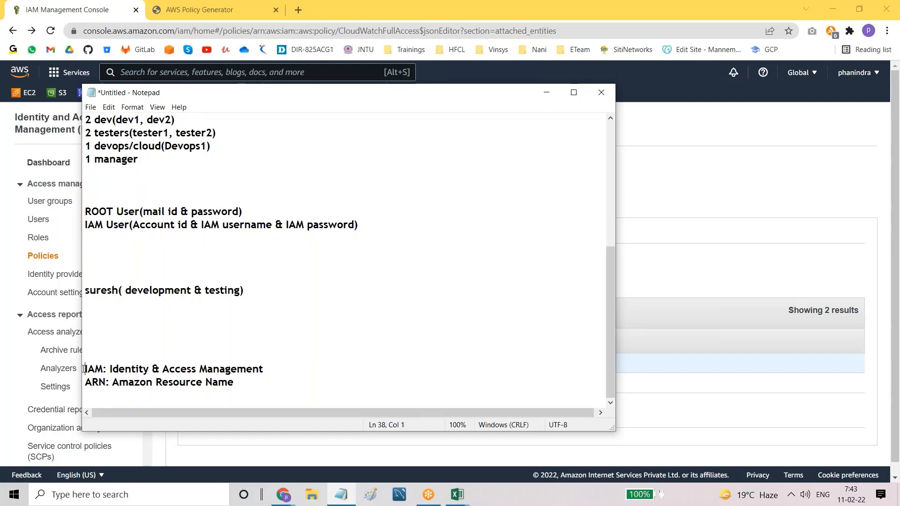
pyautogui.moveTo(84, 369); pyautogui.dragTo(105, 369)
pyautogui.click(105, 369)
pyautogui.moveTo(85, 382); pyautogui.dragTo(115, 383)
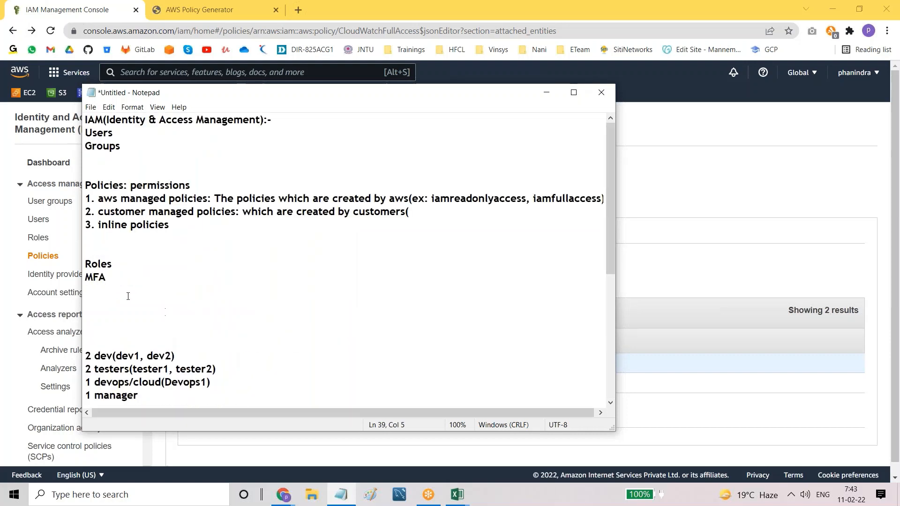
pyautogui.moveTo(85, 278); pyautogui.dragTo(107, 278)
pyautogui.scroll(-6, 204, 309)
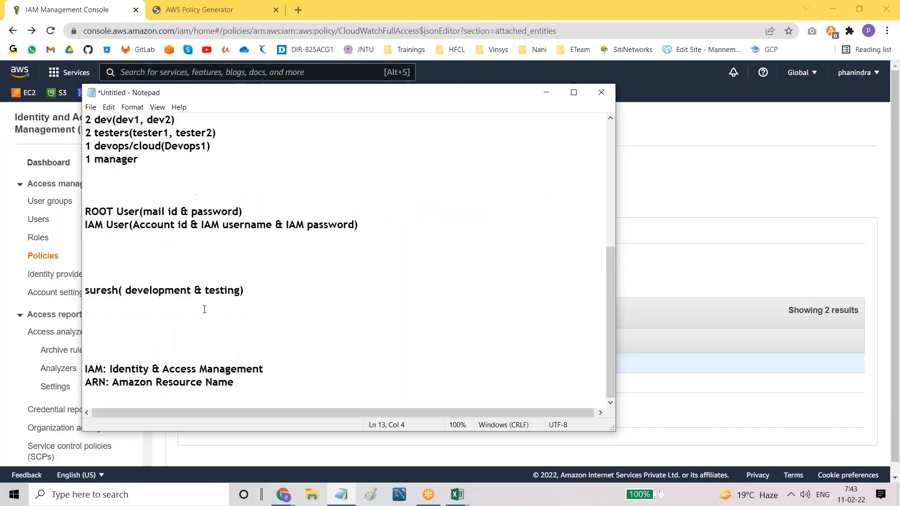
# Step: Add 'MFA: Multi Factor Authentication' on a new line below ARN, followed by a blank line
pyautogui.click(271, 382)
pyautogui.press('Return')
pyautogui.press('capslock')
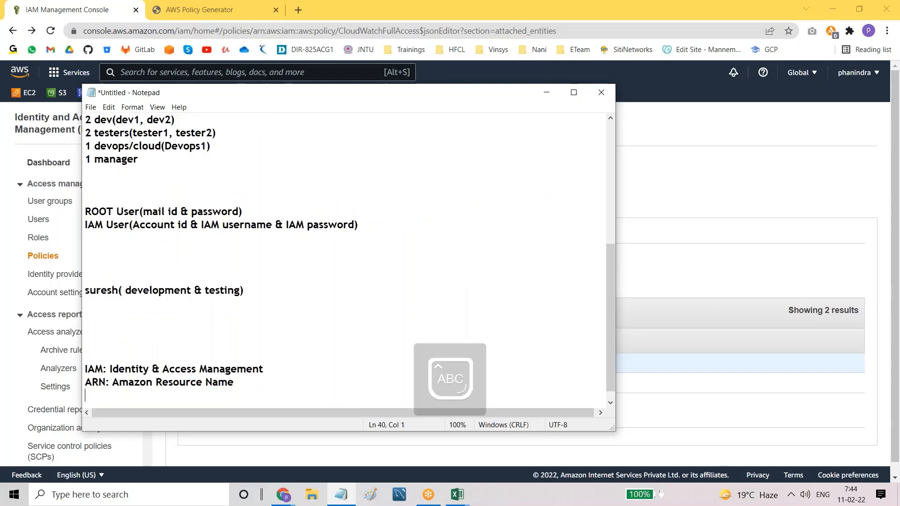
pyautogui.write('MFA: M')
pyautogui.press('capslock')
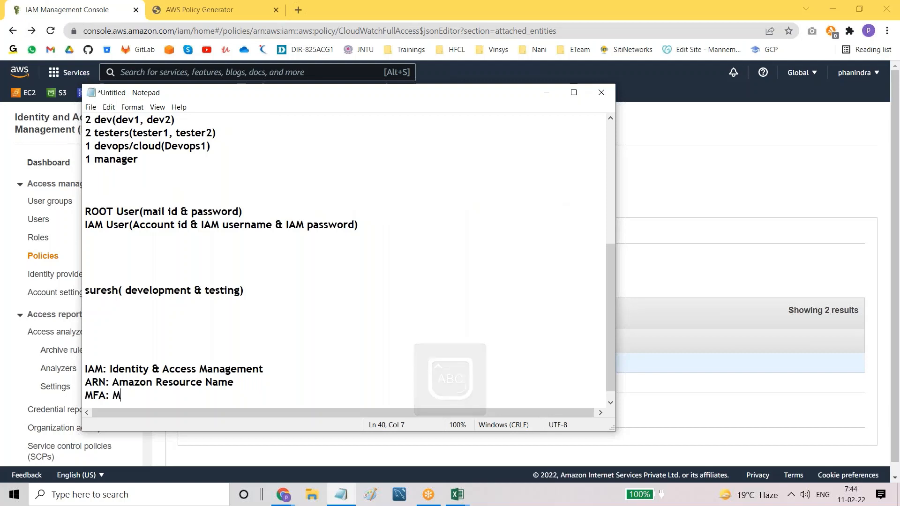
pyautogui.write('ulti')
pyautogui.press('capslock')
pyautogui.write('F')
pyautogui.press('capslock')
pyautogui.write('actor')
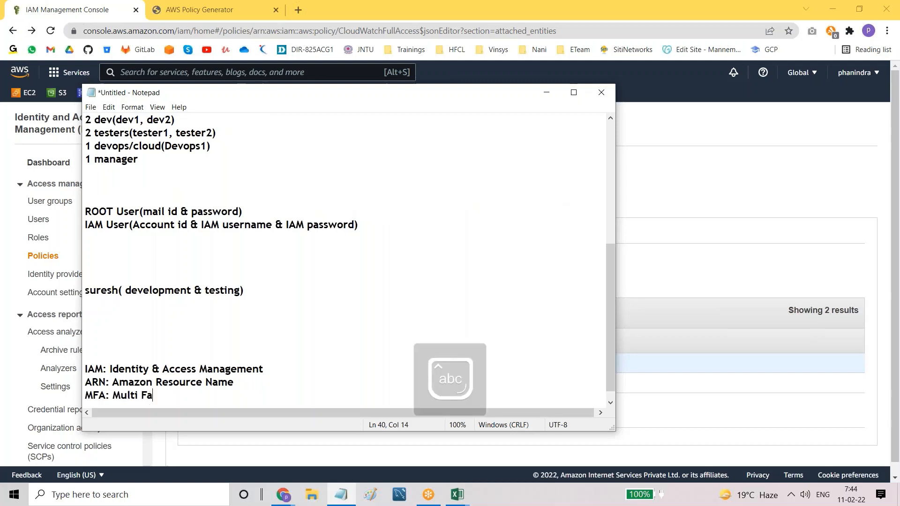
pyautogui.press('capslock')
pyautogui.write('A')
pyautogui.press('capslock')
pyautogui.write('uthentication')
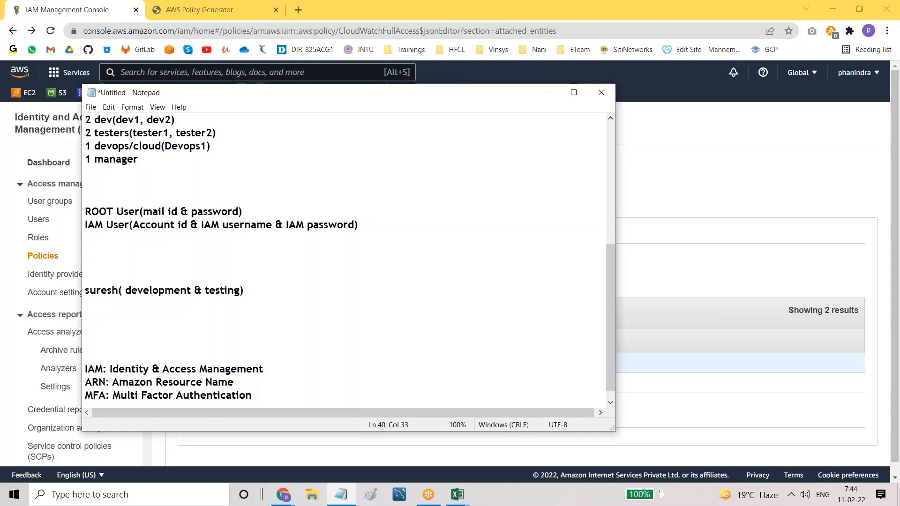
pyautogui.press('Return')
pyautogui.press('Return')
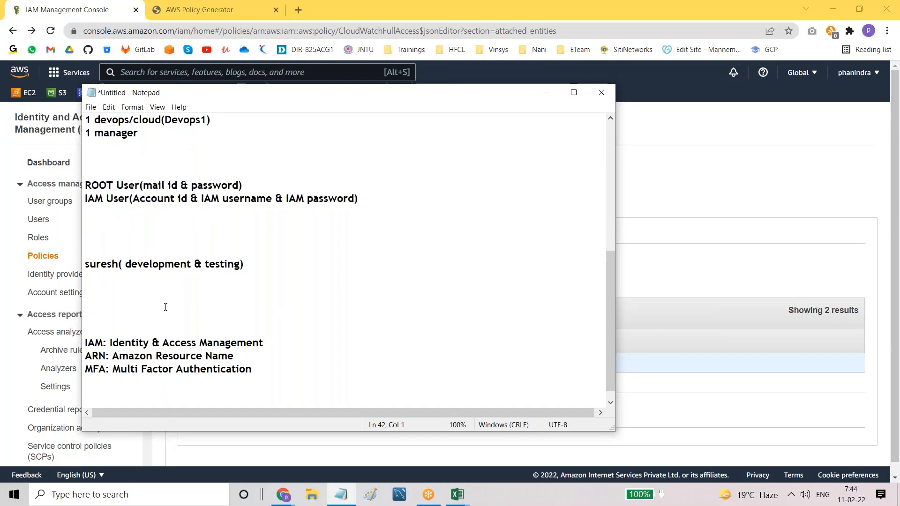
pyautogui.scroll(5, 296, 300)
# Step: Return to the CloudWatchFullAccess usage page and point out its Policy ARN label
pyautogui.click(663, 186)
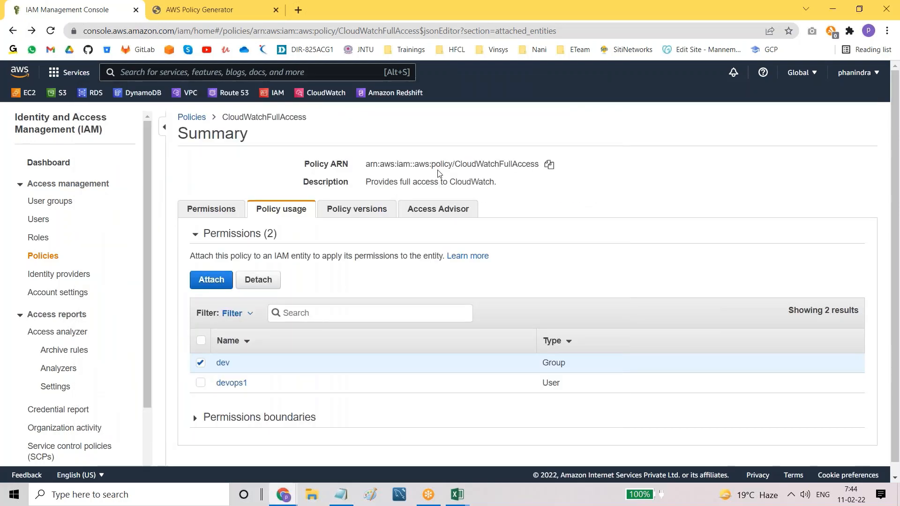
pyautogui.doubleClick(339, 163)
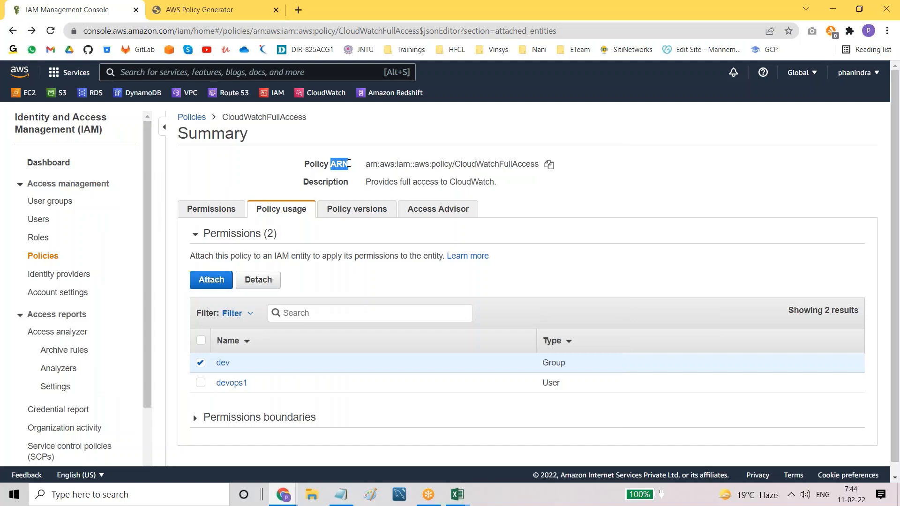
pyautogui.click(244, 174)
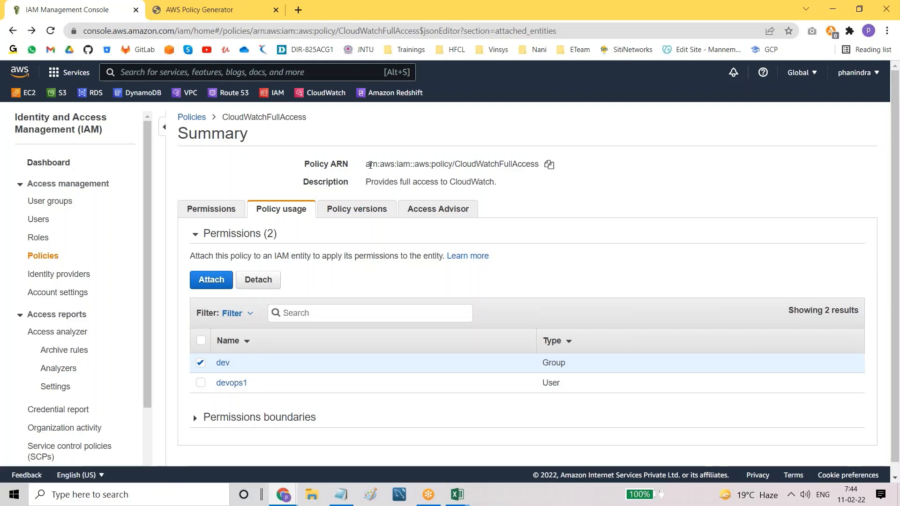
pyautogui.moveTo(309, 163); pyautogui.dragTo(351, 167)
pyautogui.click(336, 163)
pyautogui.click(296, 174)
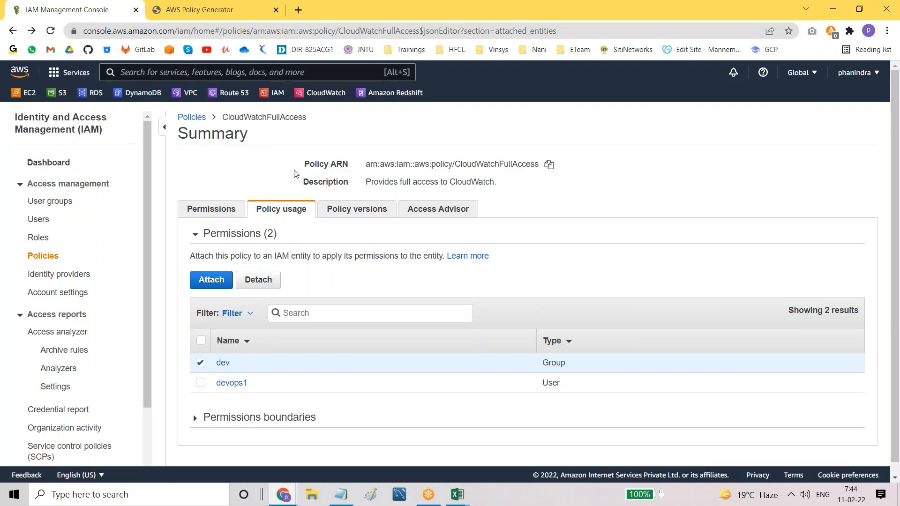
# Step: Open user dev1's summary from the Users list and dismiss the CloudTrail banner
pyautogui.click(40, 222)
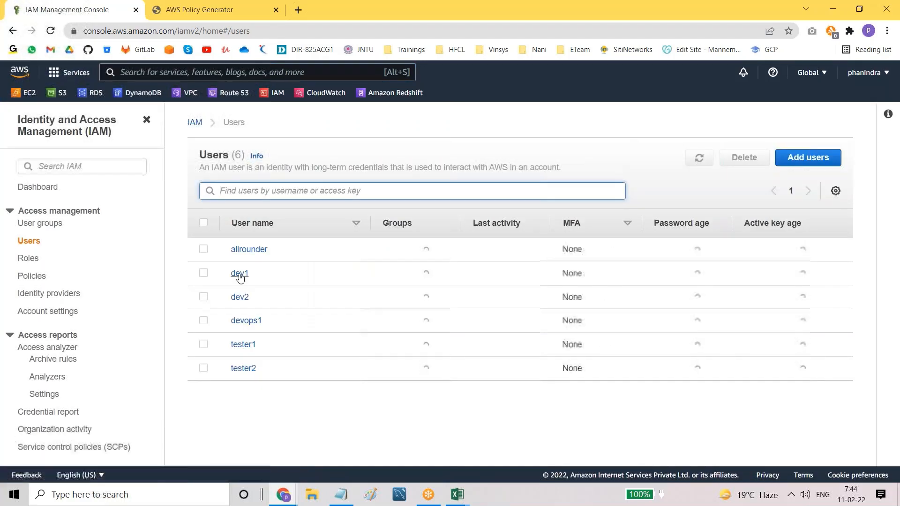
pyautogui.click(240, 276)
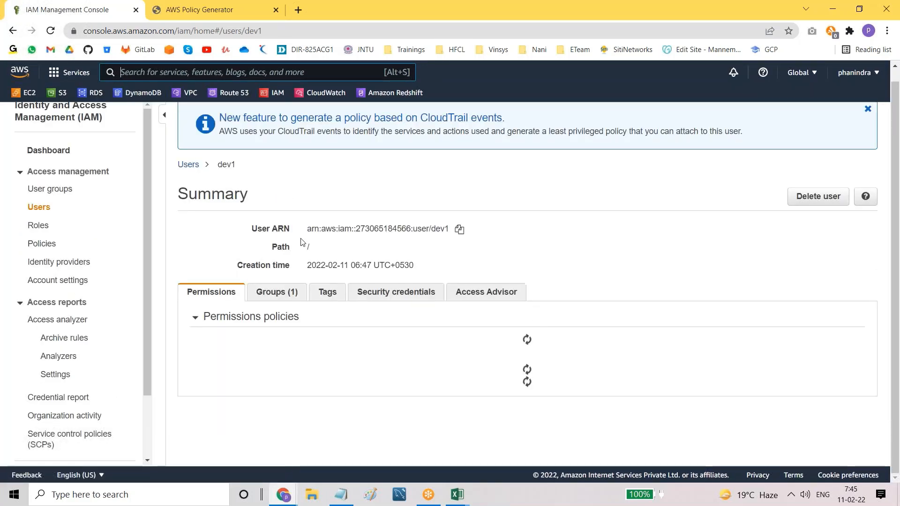
pyautogui.moveTo(252, 229); pyautogui.dragTo(291, 229)
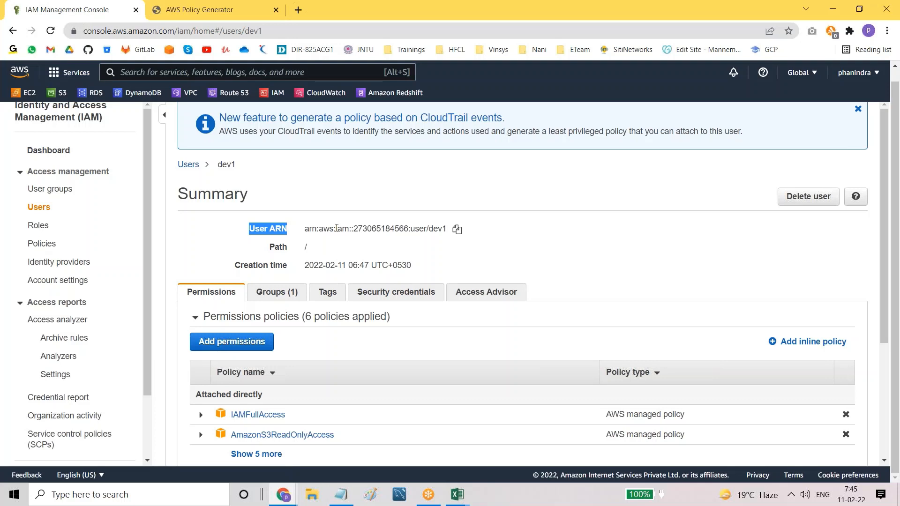
pyautogui.click(858, 111)
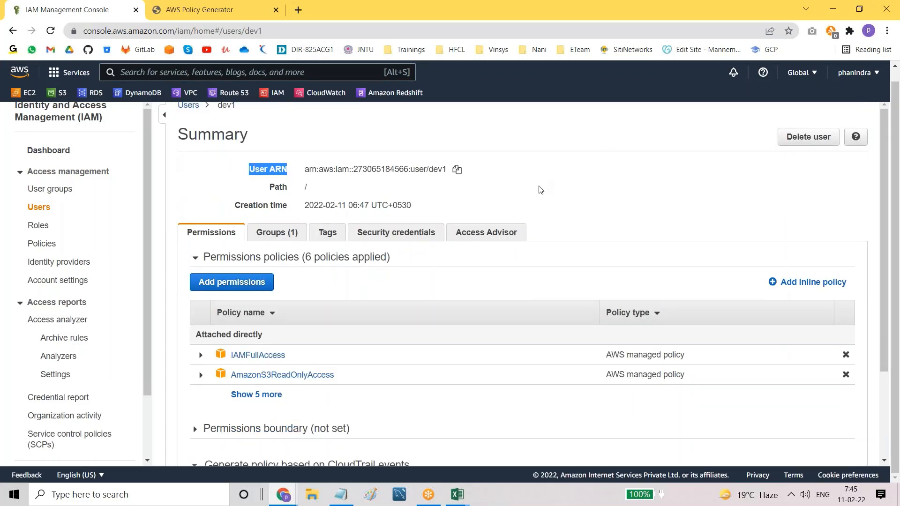
pyautogui.click(598, 196)
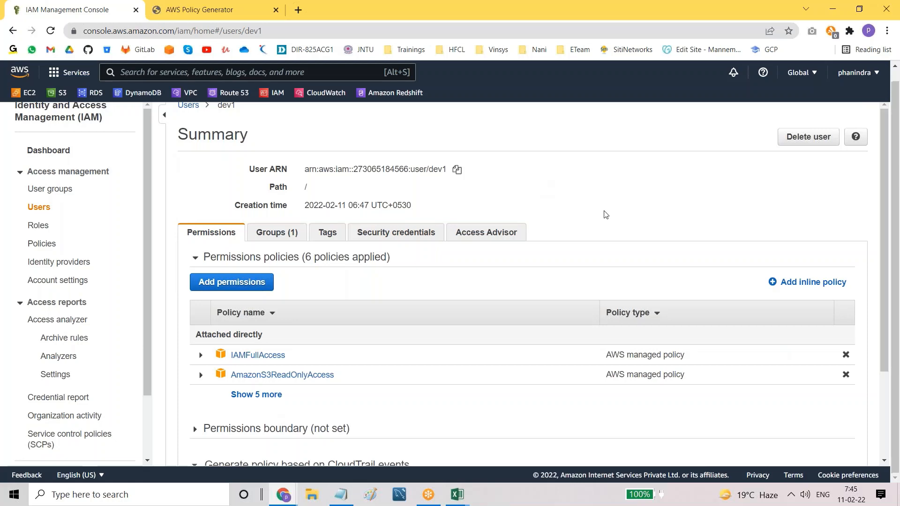
pyautogui.scroll(1, 604, 215)
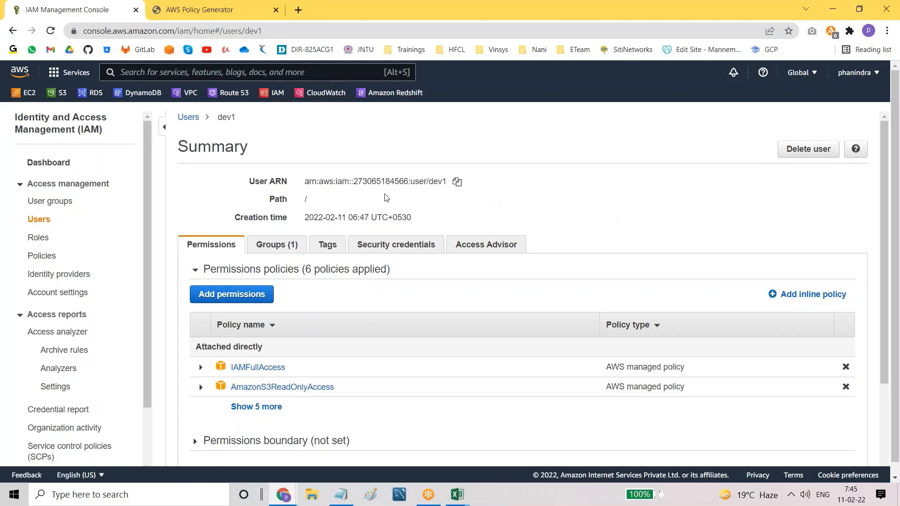
# Step: Select dev1's User ARN value and copy it
pyautogui.tripleClick(306, 181)
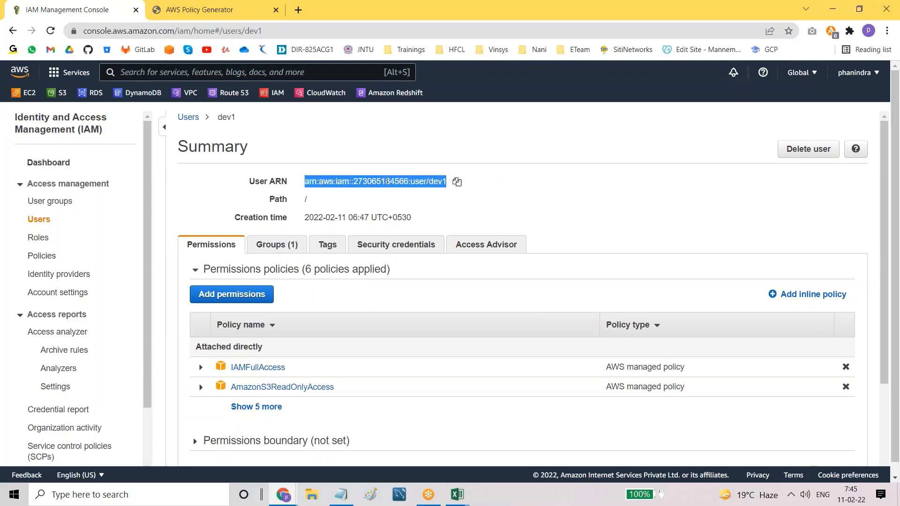
pyautogui.click(388, 205)
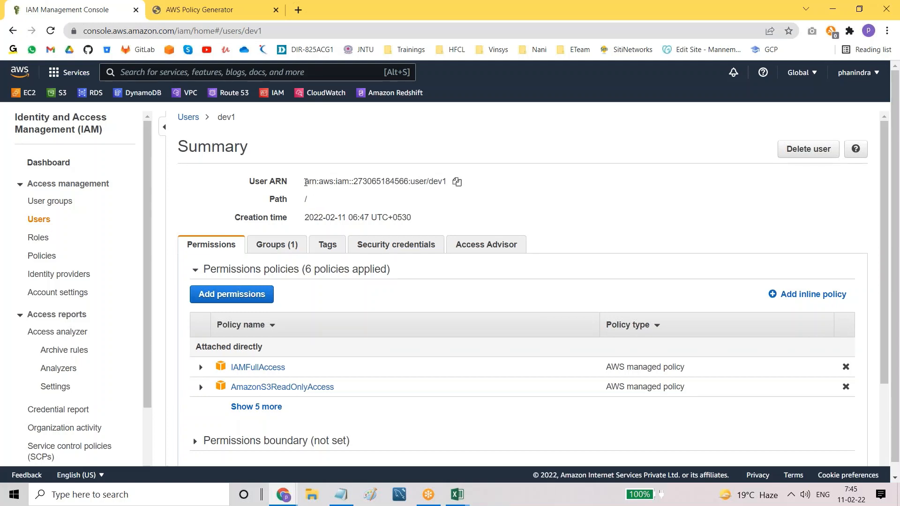
pyautogui.moveTo(271, 181); pyautogui.dragTo(290, 184)
pyautogui.click(440, 202)
pyautogui.moveTo(306, 183); pyautogui.dragTo(447, 183)
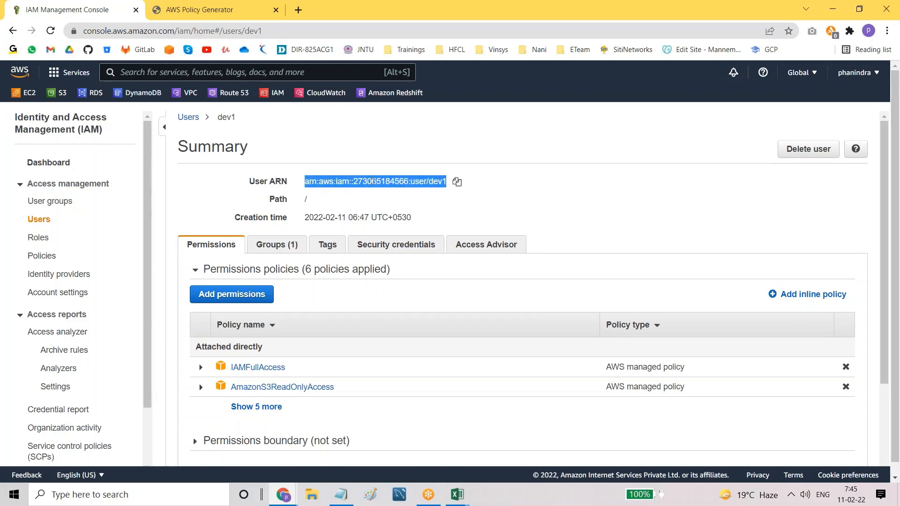
pyautogui.click(457, 182)
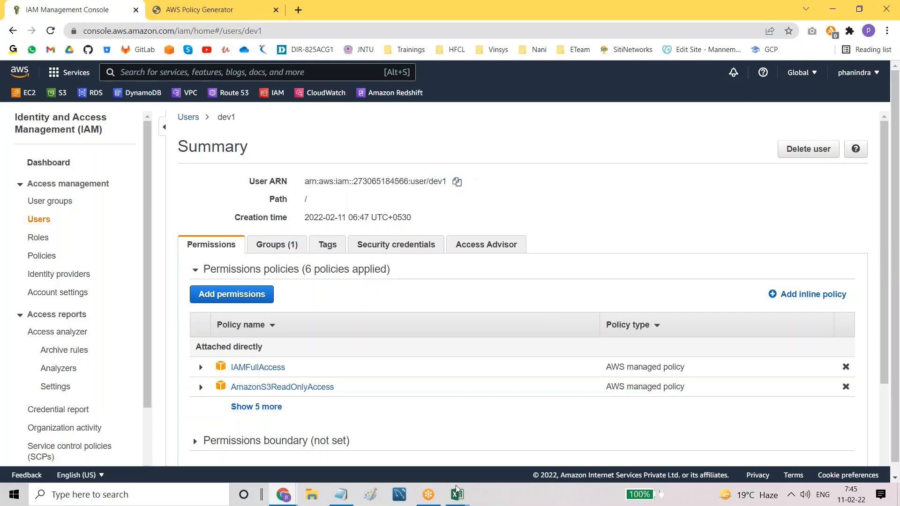
# Step: Paste dev1's User ARN at the end of the Notepad notes
pyautogui.click(340, 495)
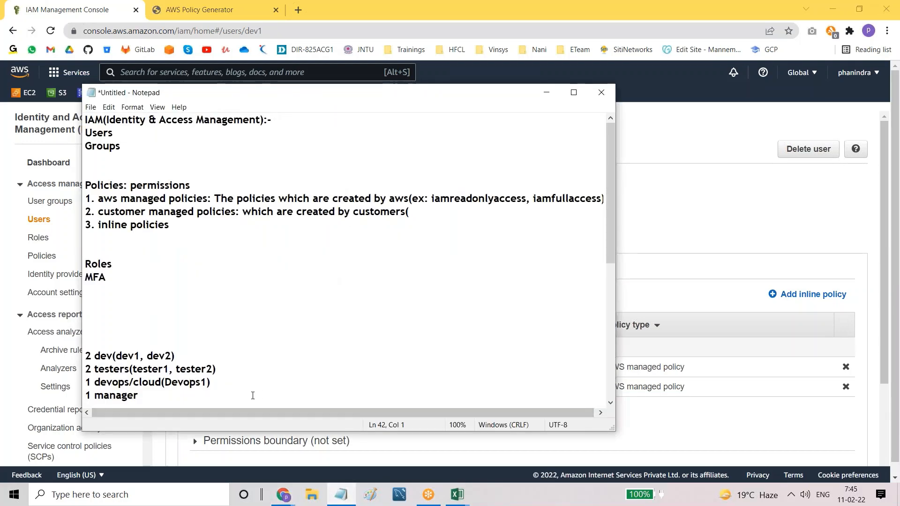
pyautogui.scroll(-7, 253, 395)
pyautogui.click(253, 396)
pyautogui.hotkey('ctrl', 'v')
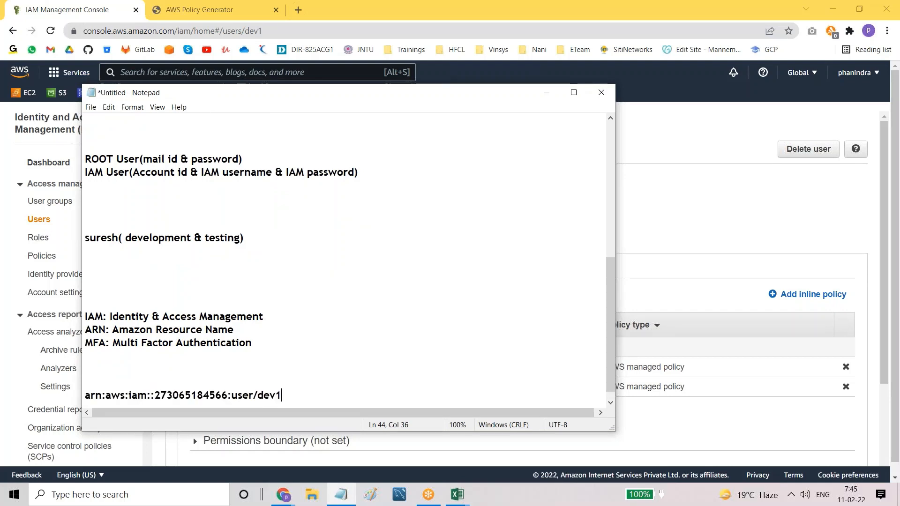
pyautogui.scroll(-1, 253, 396)
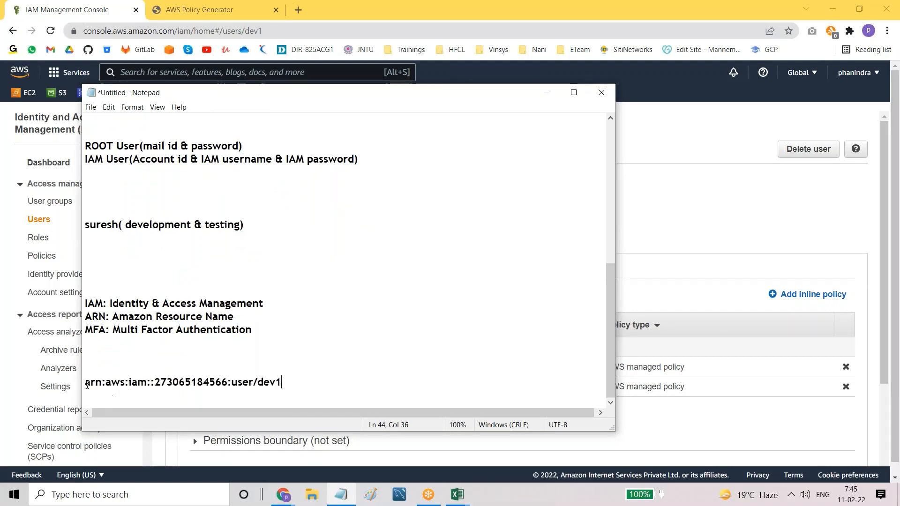
# Step: Highlight the arn, iam, account-number and user parts of the pasted ARN, then return to the console
pyautogui.moveTo(85, 383); pyautogui.dragTo(146, 383)
pyautogui.click(103, 384)
pyautogui.click(107, 383)
pyautogui.click(168, 391)
pyautogui.moveTo(147, 384); pyautogui.dragTo(229, 382)
pyautogui.click(166, 396)
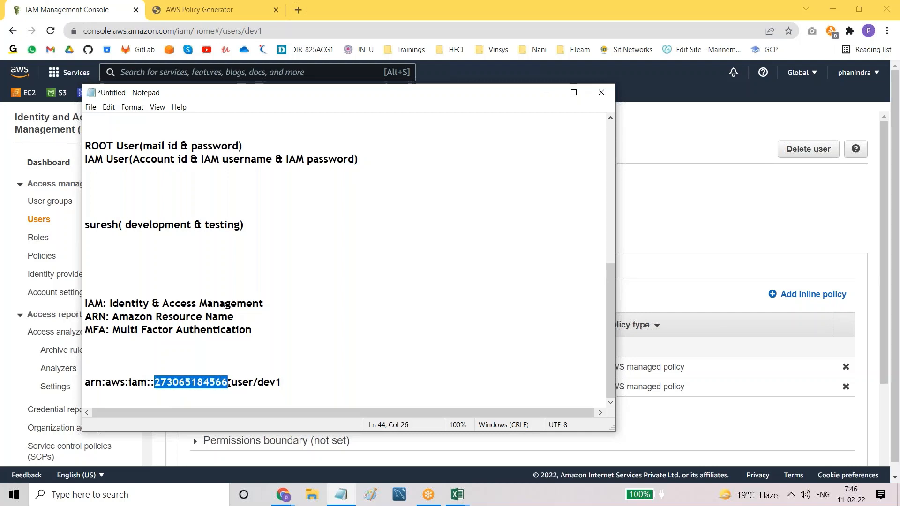
pyautogui.click(241, 385)
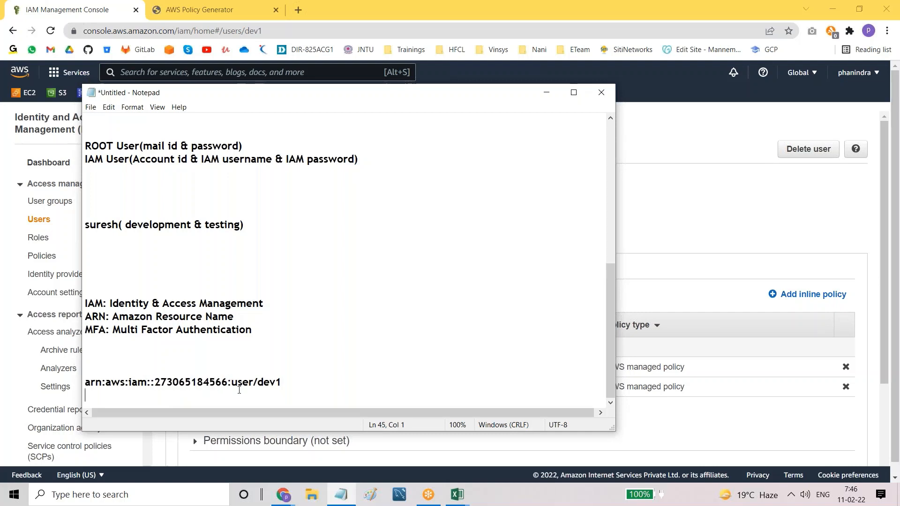
pyautogui.moveTo(231, 383); pyautogui.dragTo(253, 382)
pyautogui.moveTo(130, 383); pyautogui.dragTo(222, 387)
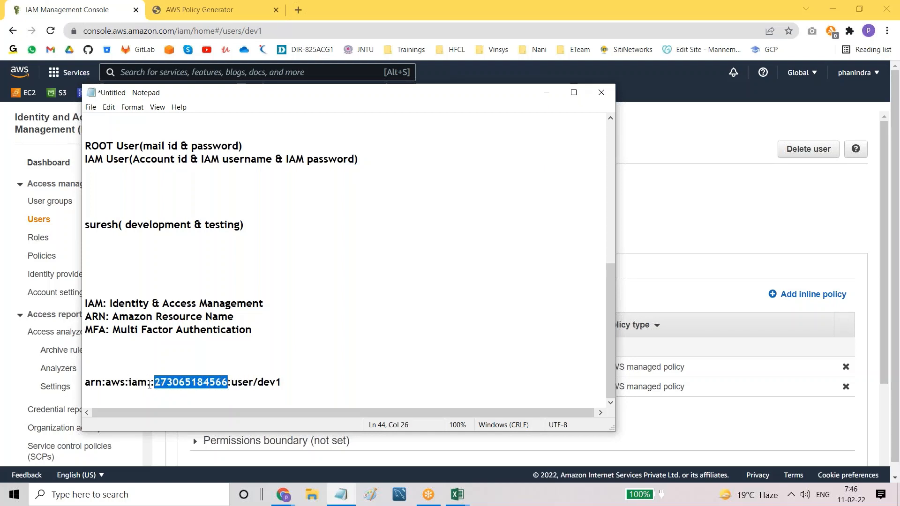
pyautogui.moveTo(128, 383); pyautogui.dragTo(154, 384)
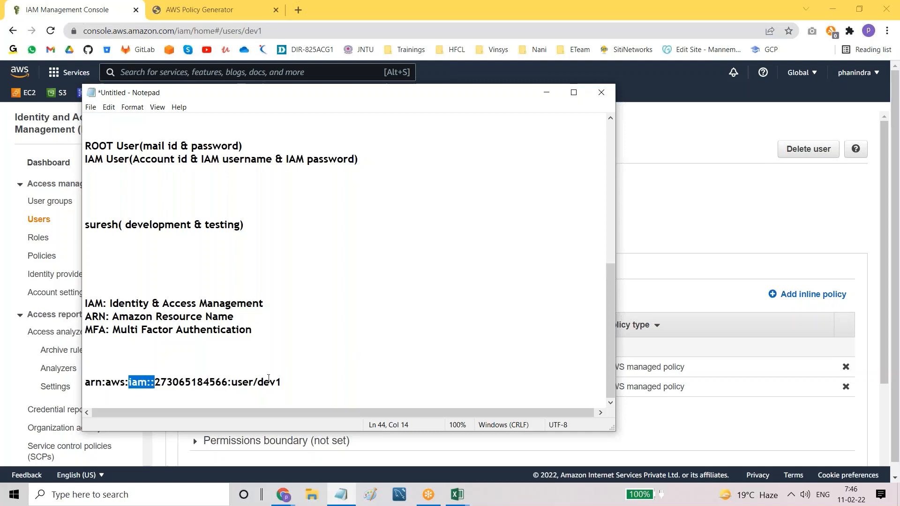
pyautogui.moveTo(232, 383); pyautogui.dragTo(283, 384)
pyautogui.click(295, 384)
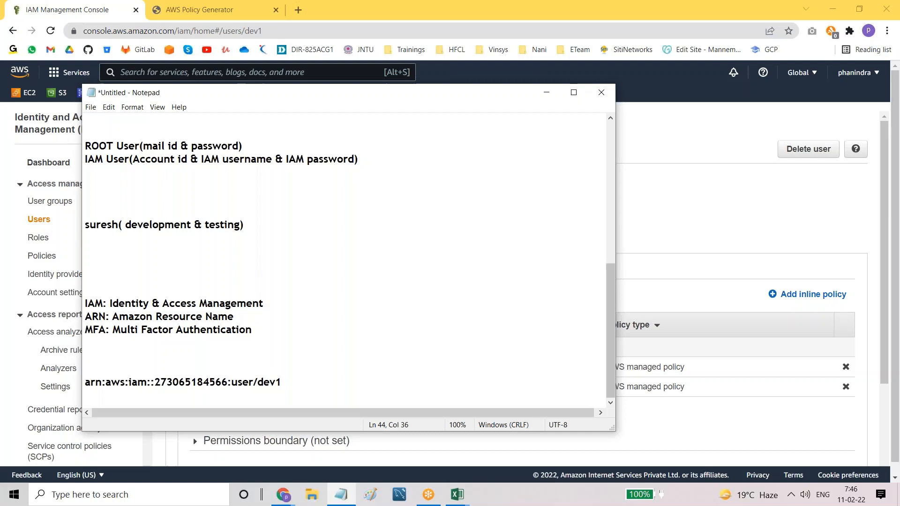
pyautogui.click(676, 207)
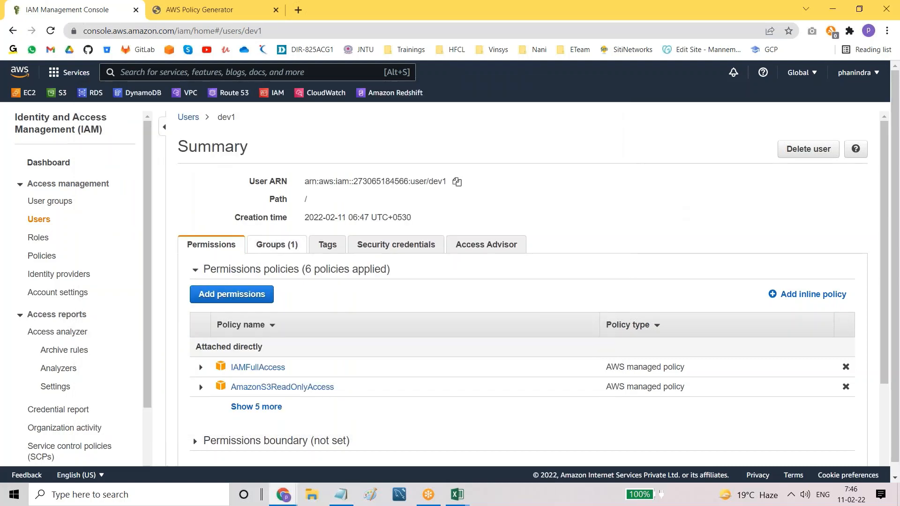
# Step: Filter policies for 'batch11a', open Batch11a-adminaccess and copy its Policy ARN
pyautogui.click(44, 256)
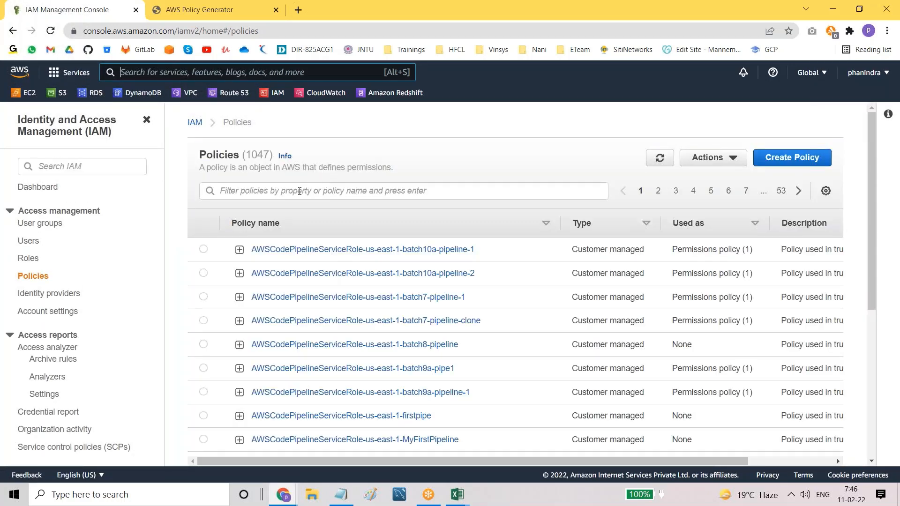
pyautogui.click(297, 194)
pyautogui.write('cl')
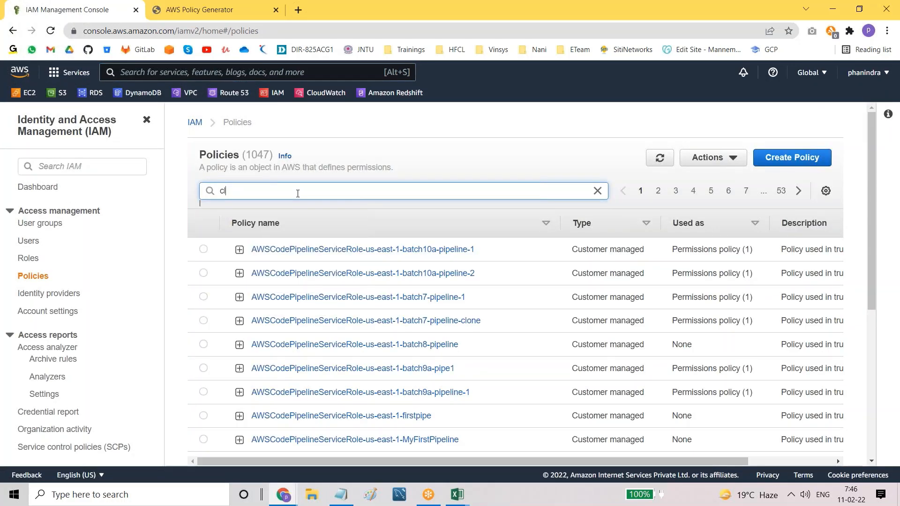
pyautogui.write('u=')
pyautogui.press('BackSpace')
pyautogui.press('BackSpace')
pyautogui.press('BackSpace')
pyautogui.write('loudwatch')
pyautogui.press('BackSpace')
pyautogui.press('BackSpace')
pyautogui.press('BackSpace')
pyautogui.press('BackSpace')
pyautogui.press('BackSpace')
pyautogui.press('BackSpace')
pyautogui.press('BackSpace')
pyautogui.press('BackSpace')
pyautogui.press('BackSpace')
pyautogui.press('BackSpace')
pyautogui.write('batch11a')
pyautogui.press('Return')
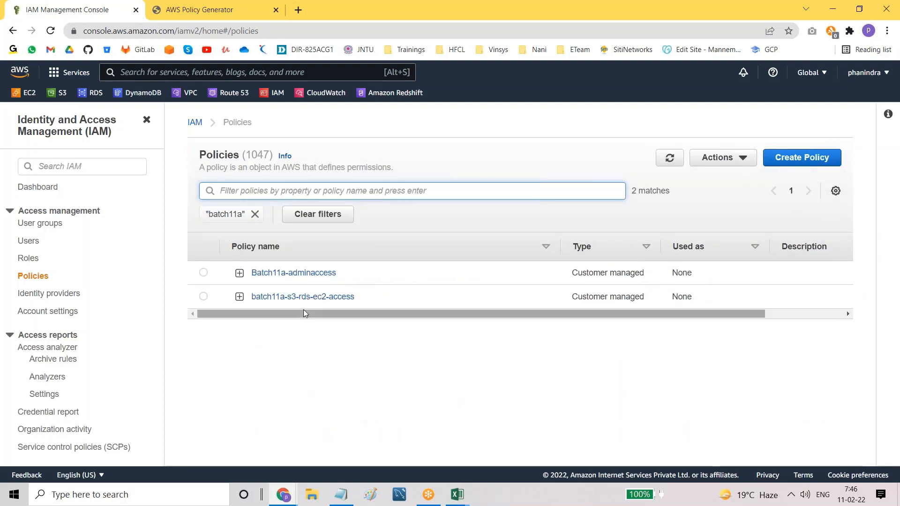
pyautogui.click(304, 274)
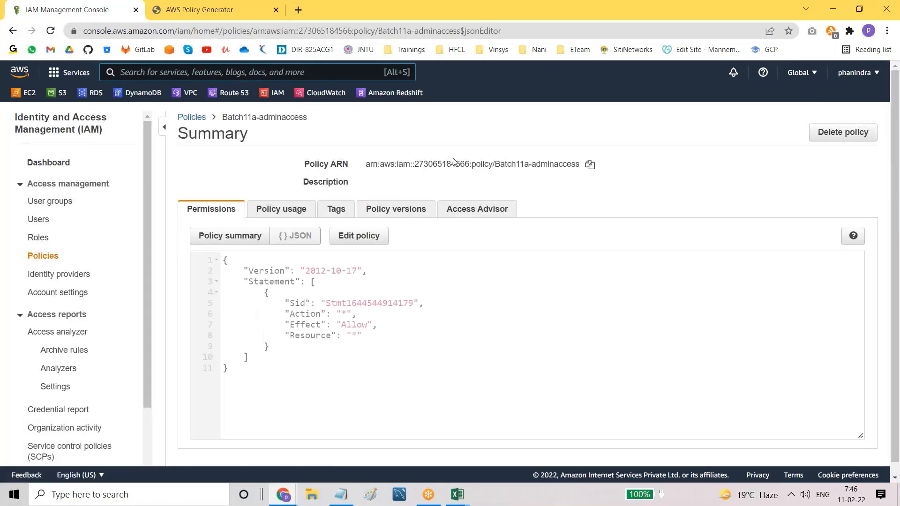
pyautogui.click(590, 166)
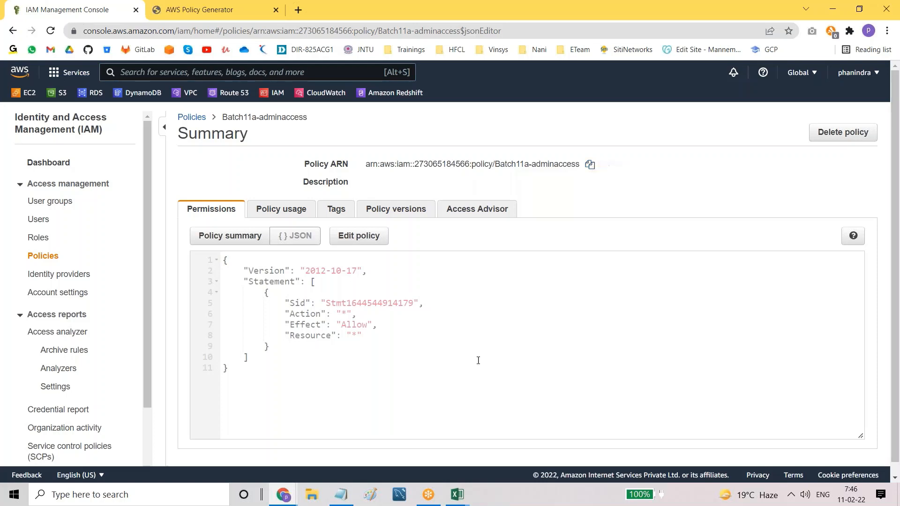
# Step: Paste the Batch11a-adminaccess policy ARN on a new line in the notes
pyautogui.click(340, 495)
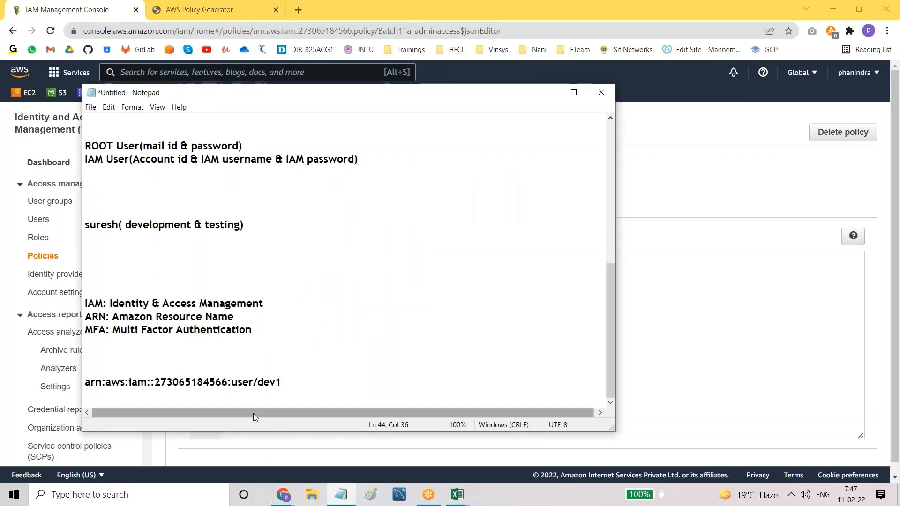
pyautogui.press('Return')
pyautogui.hotkey('ctrl', 'v')
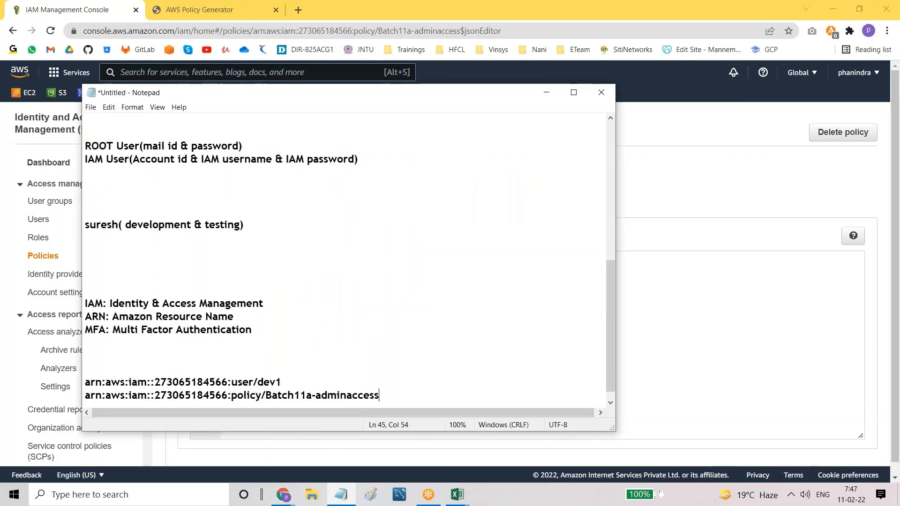
pyautogui.scroll(-1, 220, 394)
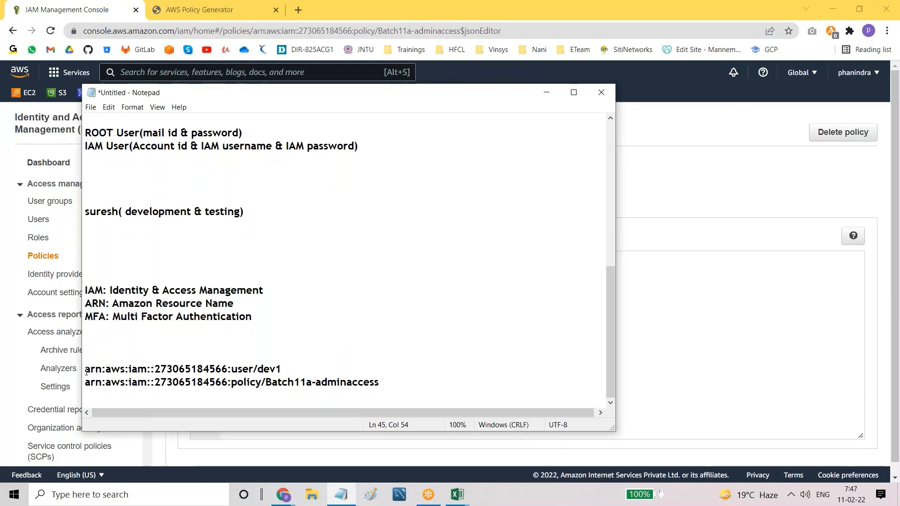
# Step: Compare the account, iam, user and policy parts of the dev1 and policy ARNs
pyautogui.moveTo(86, 371); pyautogui.dragTo(233, 374)
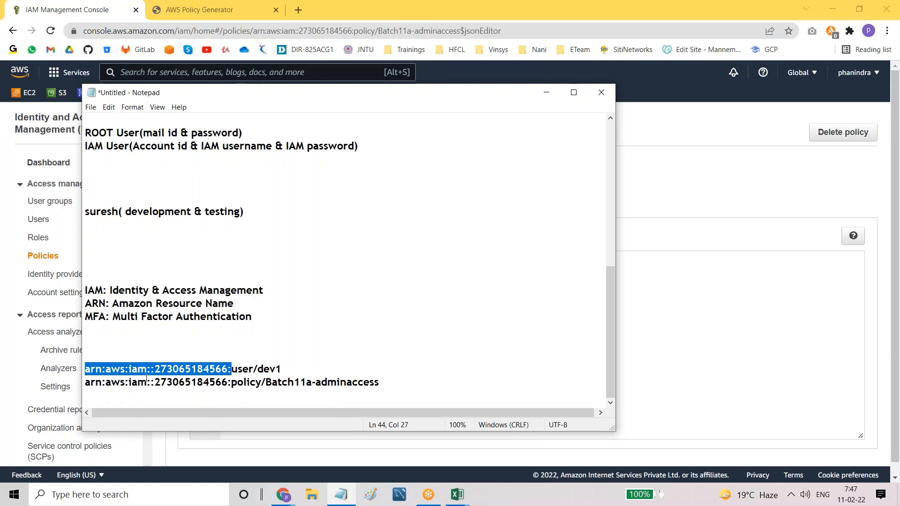
pyautogui.click(133, 392)
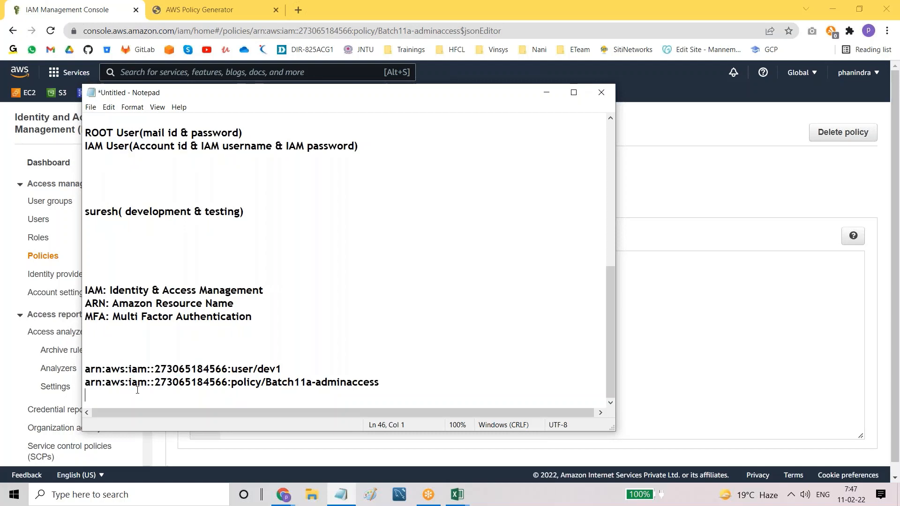
pyautogui.click(130, 369)
pyautogui.moveTo(128, 383); pyautogui.dragTo(144, 384)
pyautogui.moveTo(231, 370); pyautogui.dragTo(378, 385)
pyautogui.click(232, 384)
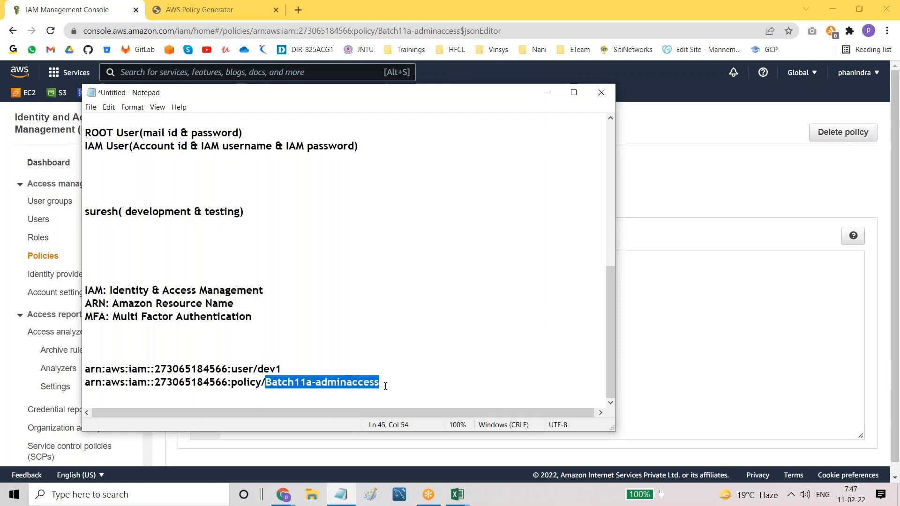
# Step: Type a new ARN line for the dev group, ending in ':group/dev', using the same account ID
pyautogui.click(387, 385)
pyautogui.press('Return')
pyautogui.write('a')
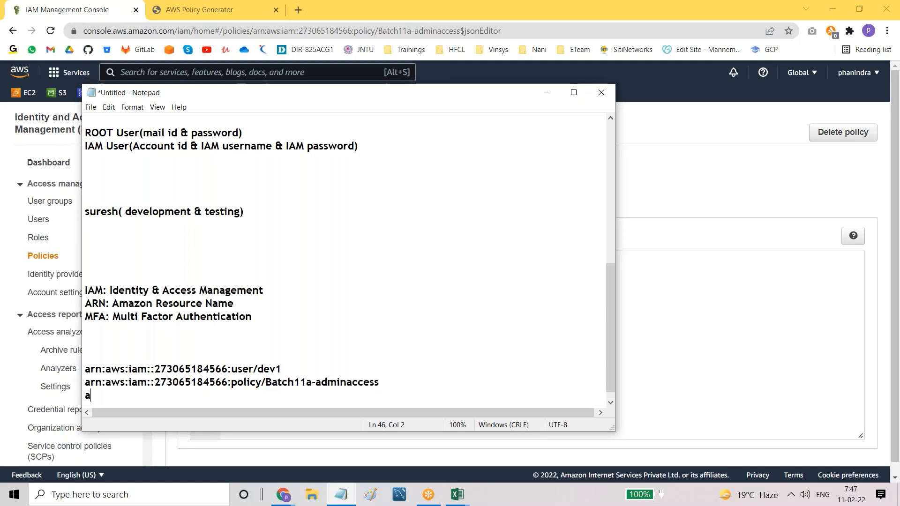
pyautogui.write('rn:aws:iam::270')
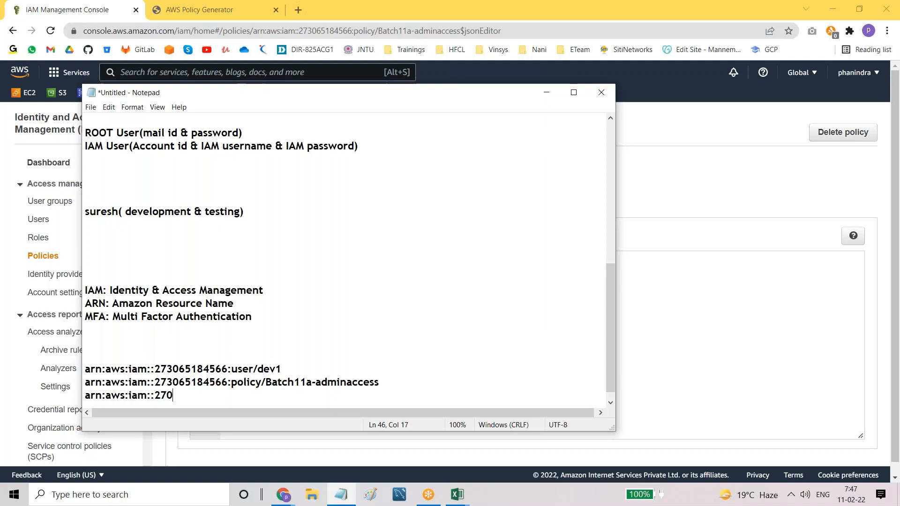
pyautogui.press('BackSpace')
pyautogui.write('3065184566:role')
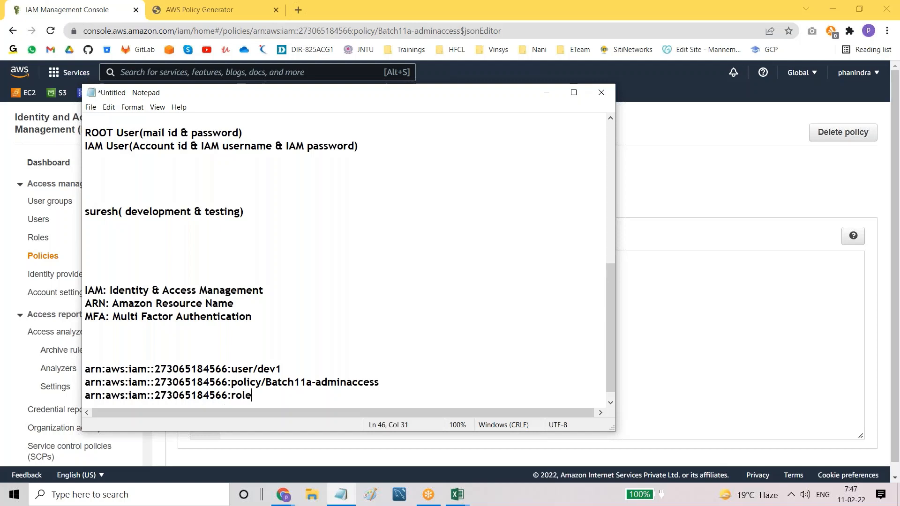
pyautogui.write('/rol')
pyautogui.press('BackSpace')
pyautogui.press('BackSpace')
pyautogui.press('BackSpace')
pyautogui.press('BackSpace')
pyautogui.write('group')
pyautogui.press('BackSpace')
pyautogui.press('BackSpace')
pyautogui.press('BackSpace')
pyautogui.write('dev')
pyautogui.scroll(-1, 345, 260)
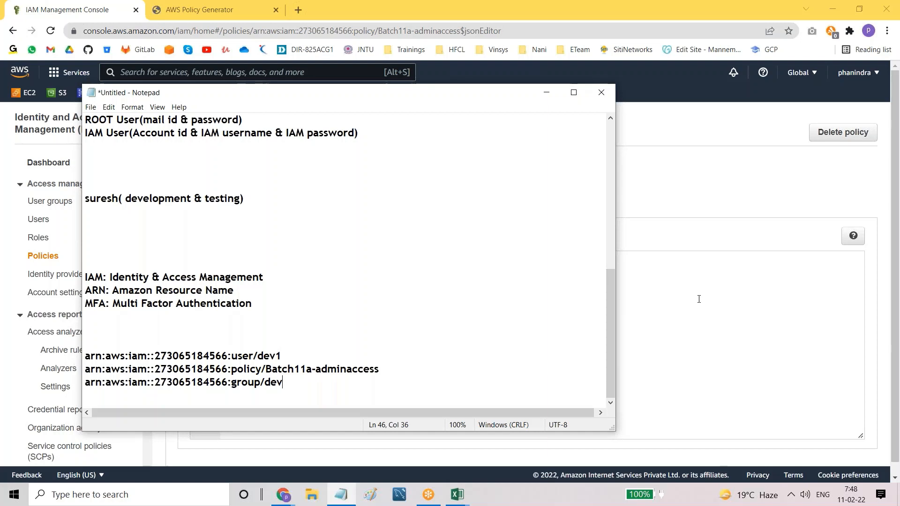
# Step: Point out 'aws managed policies' in the notes and return to the IAM policy summary
pyautogui.click(709, 194)
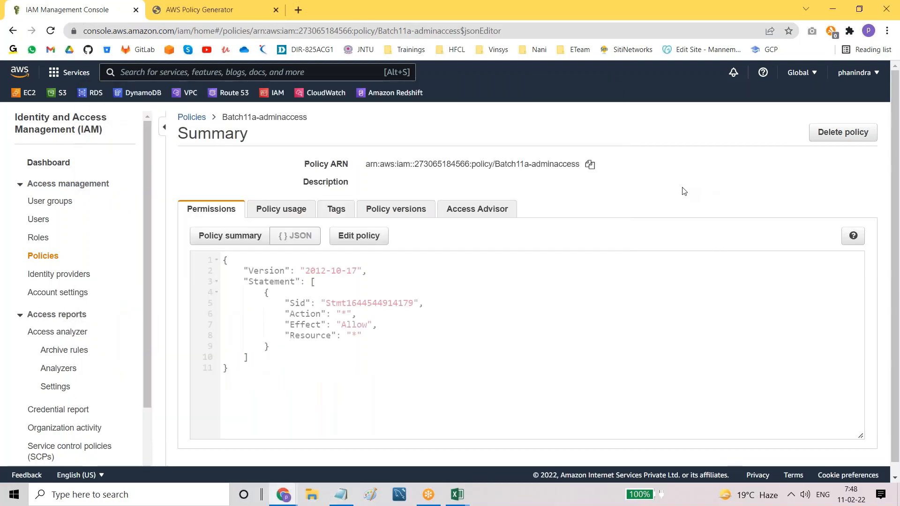
pyautogui.click(340, 495)
pyautogui.scroll(10, 219, 270)
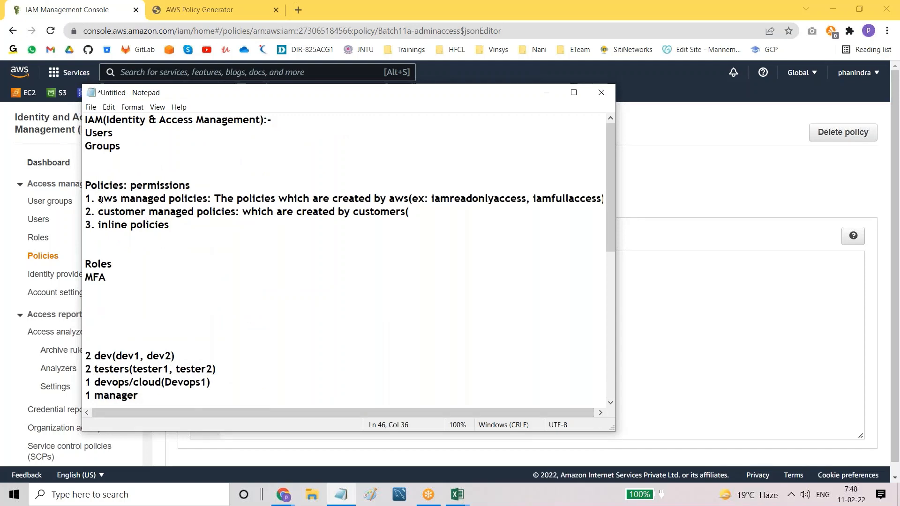
pyautogui.moveTo(98, 199); pyautogui.dragTo(215, 202)
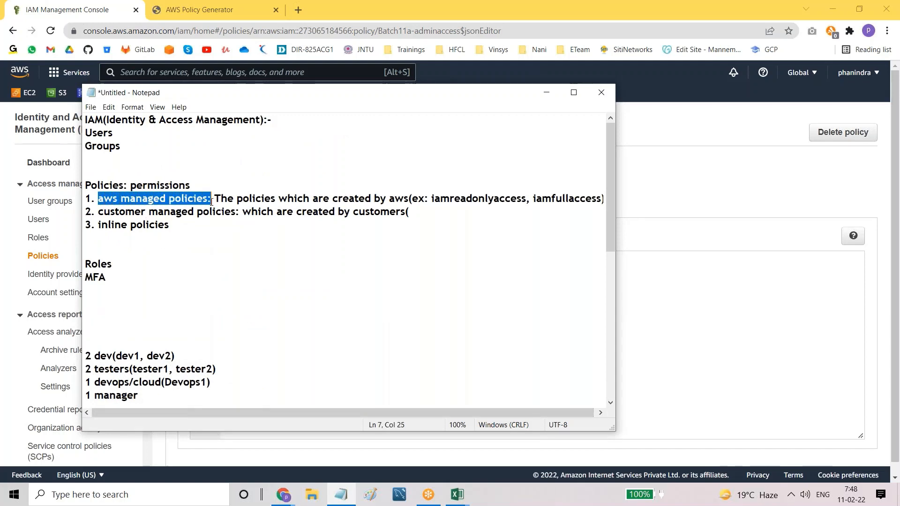
pyautogui.hotkey('alt', 'Tab')
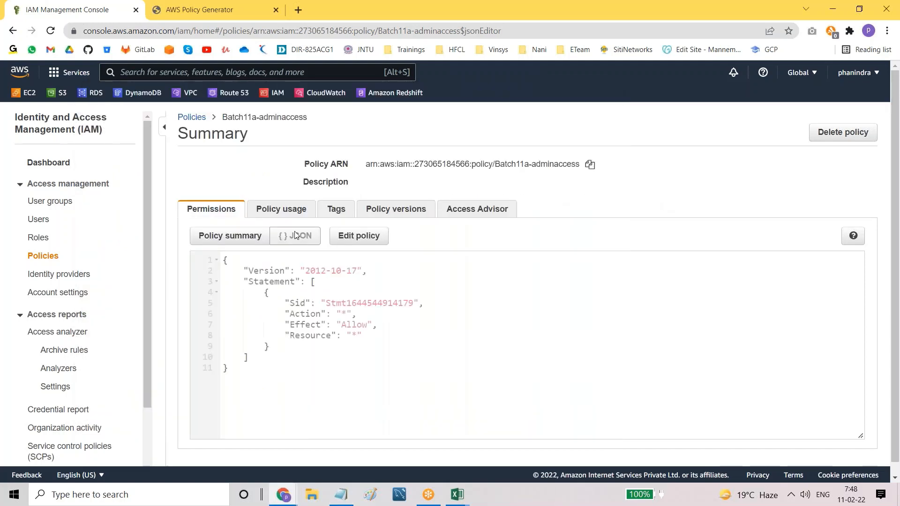
# Step: Filter all policies for 's3', noting batch-6-s3full is Customer managed
pyautogui.click(190, 117)
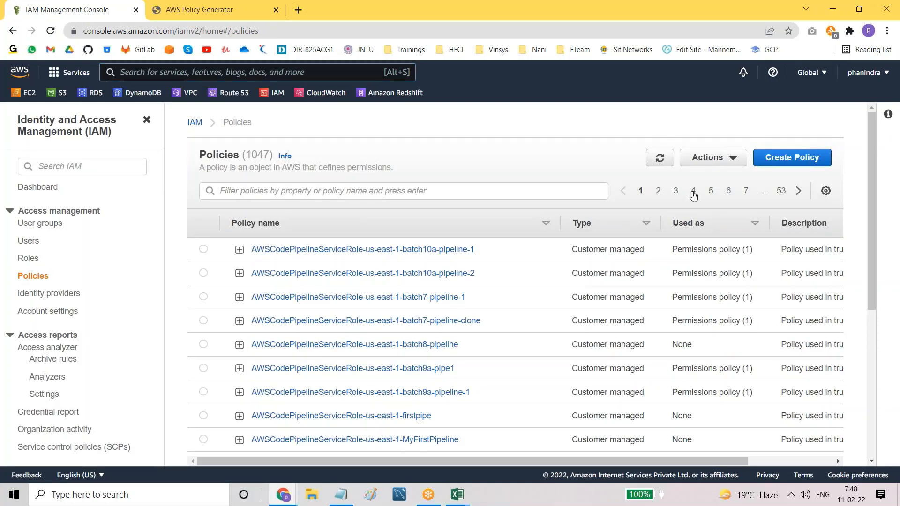
pyautogui.click(693, 192)
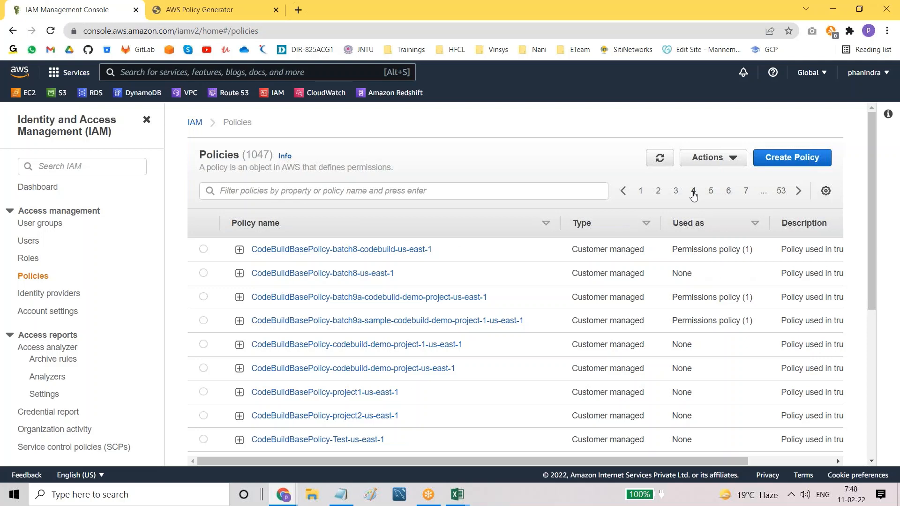
pyautogui.click(362, 193)
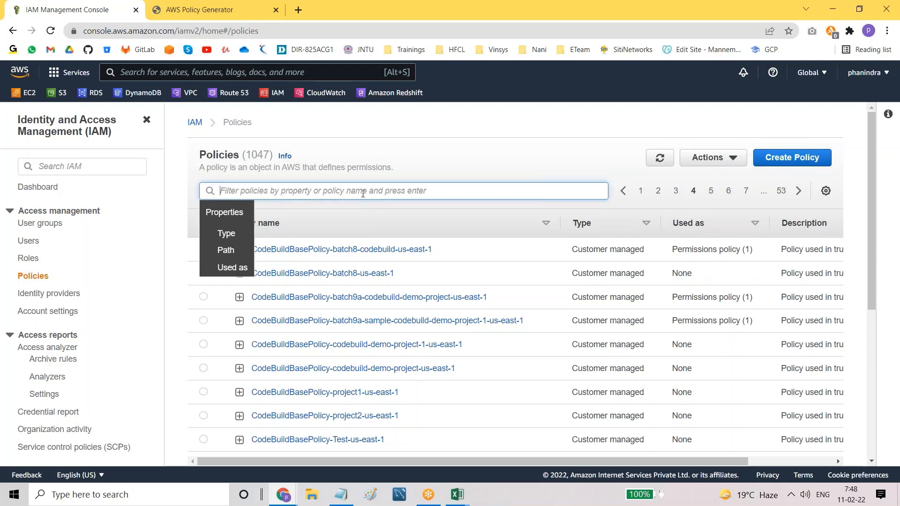
pyautogui.write('s3full')
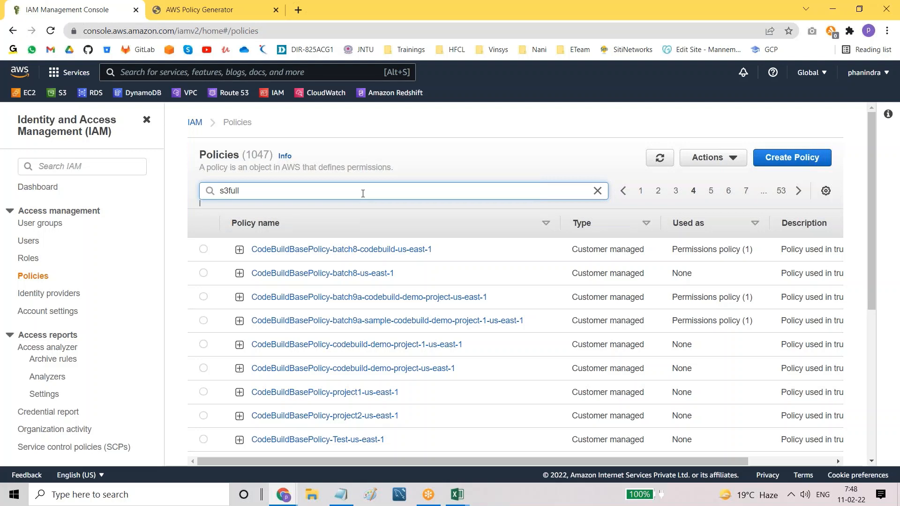
pyautogui.press('Return')
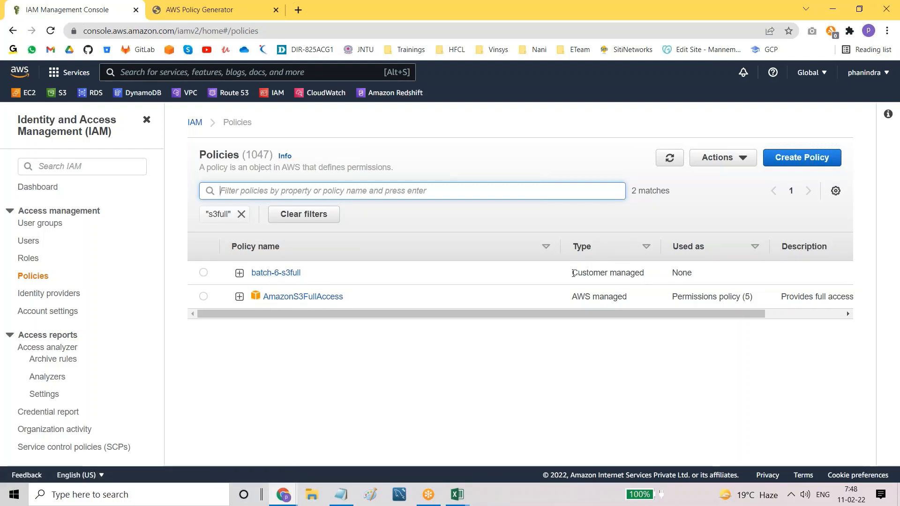
pyautogui.moveTo(572, 273); pyautogui.dragTo(648, 279)
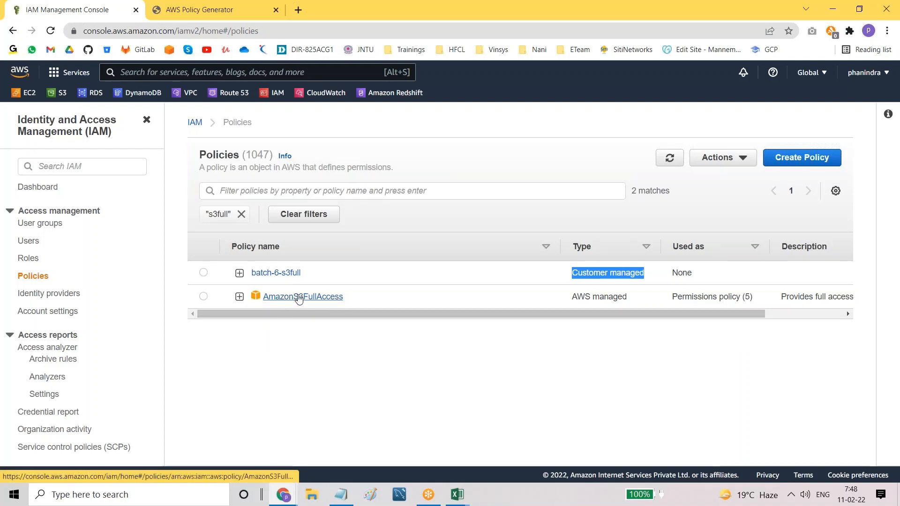
# Step: Open AmazonS3FullAccess, list its five attached roles under Policy usage, then view its versions
pyautogui.click(300, 298)
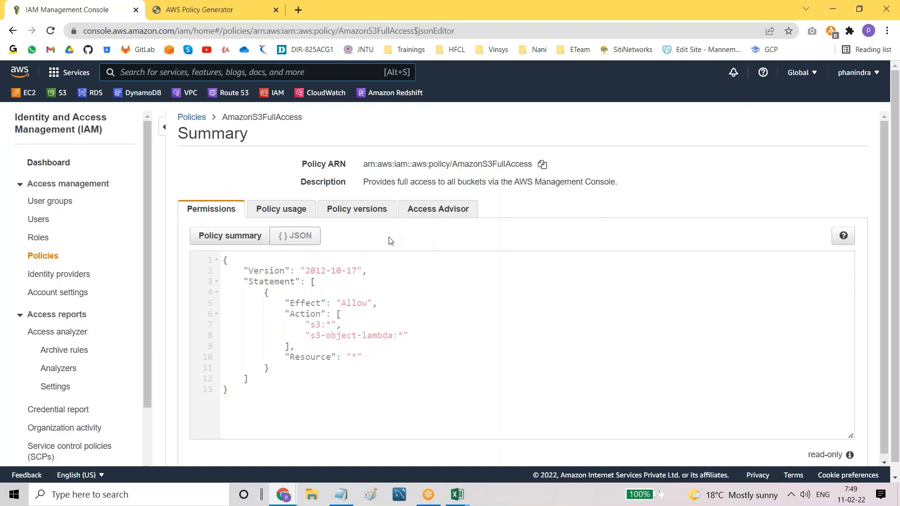
pyautogui.click(261, 211)
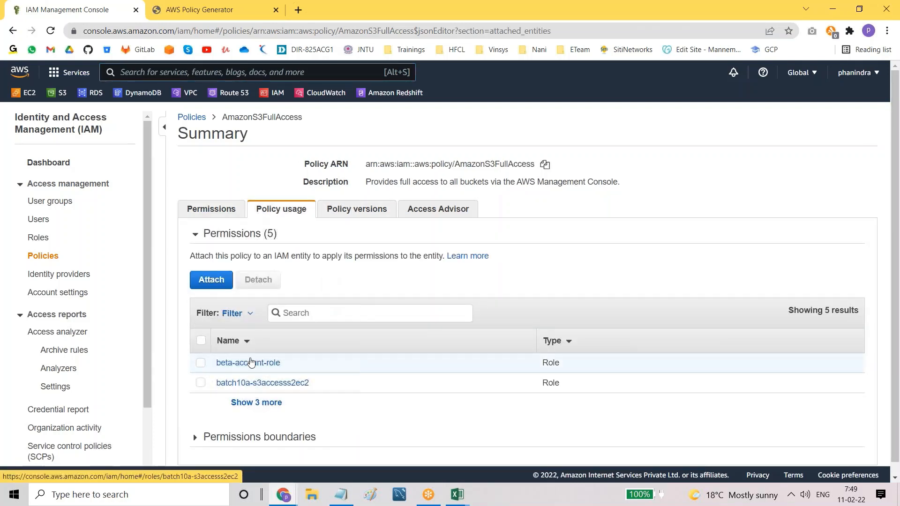
pyautogui.click(256, 403)
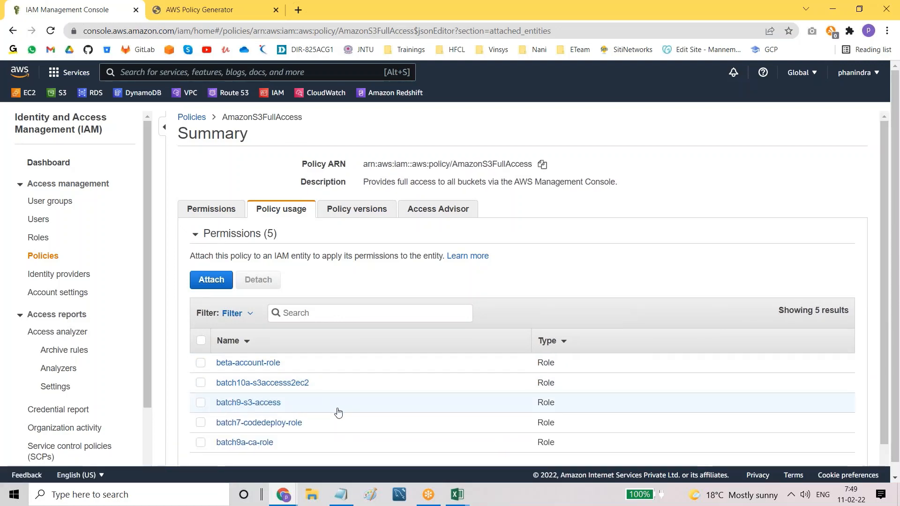
pyautogui.scroll(-1, 338, 411)
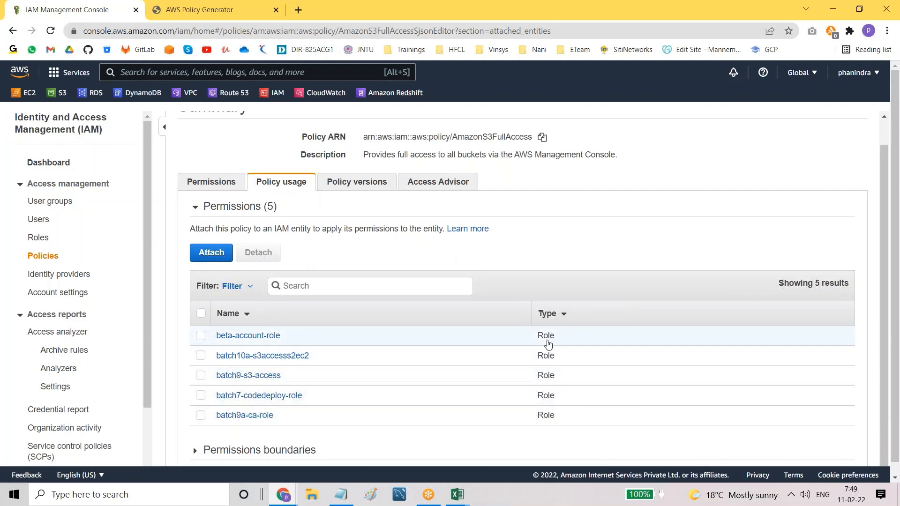
pyautogui.scroll(1, 419, 302)
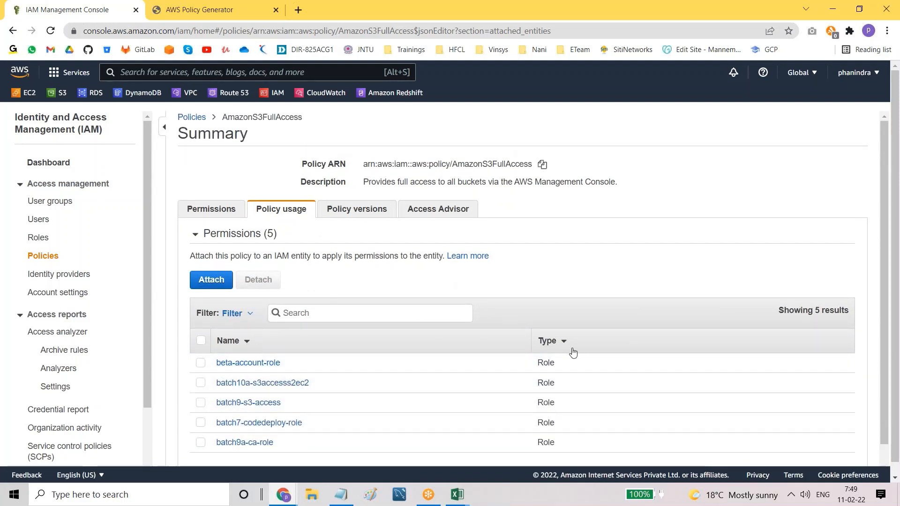
pyautogui.scroll(-1, 573, 353)
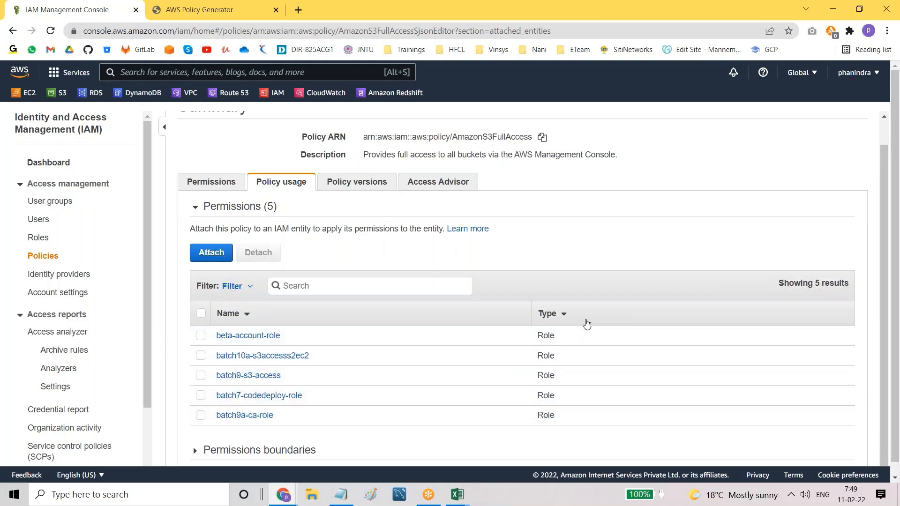
pyautogui.scroll(1, 582, 314)
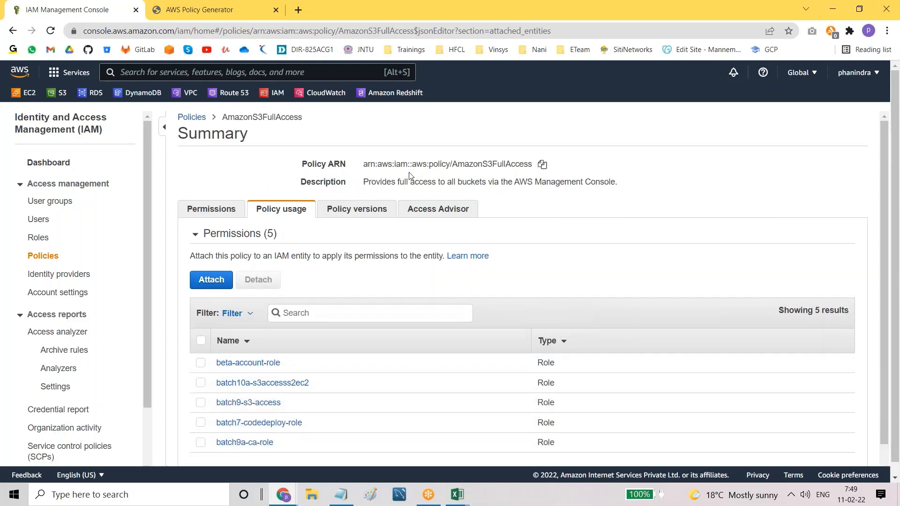
pyautogui.click(341, 212)
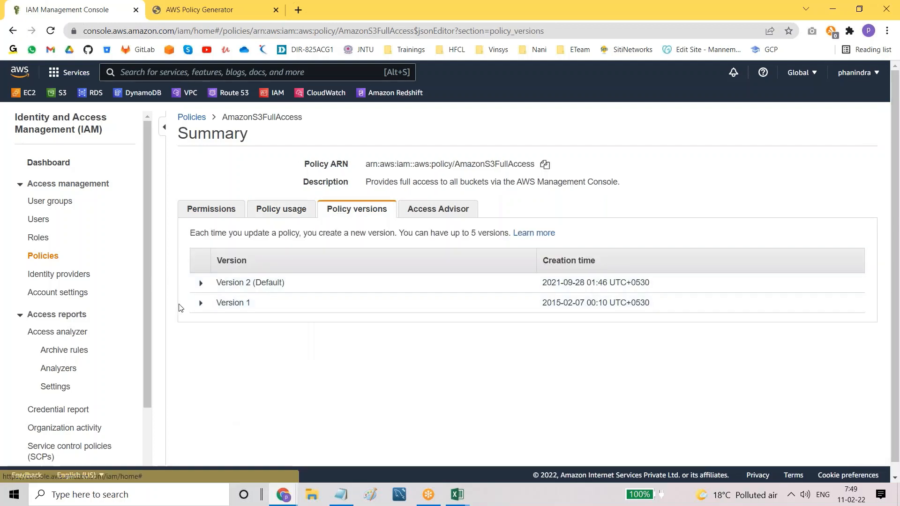
# Step: Expand Versions 1 and 2 of AmazonS3FullAccess and compare their policy statements
pyautogui.click(200, 303)
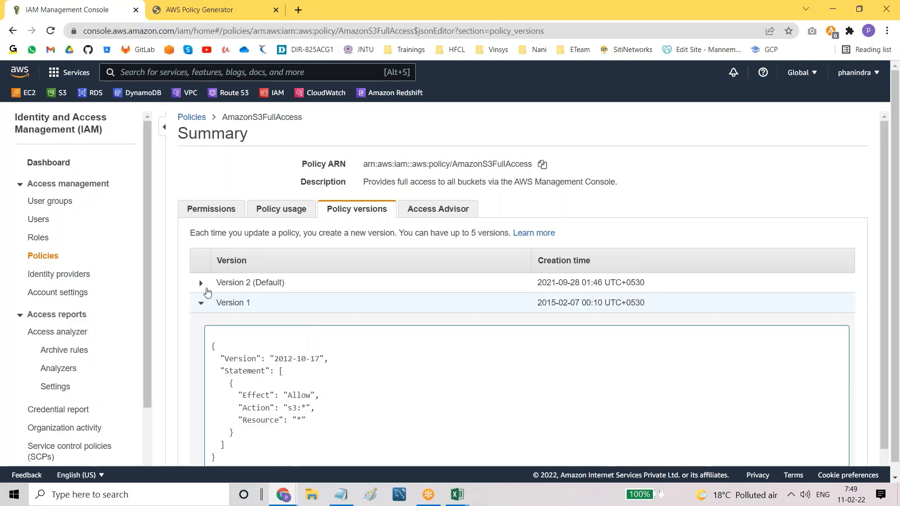
pyautogui.click(201, 283)
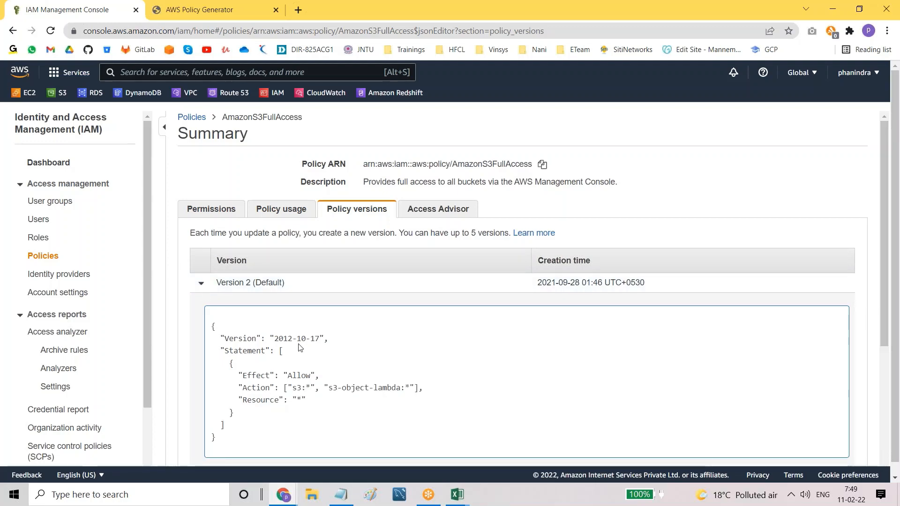
pyautogui.scroll(-4, 300, 347)
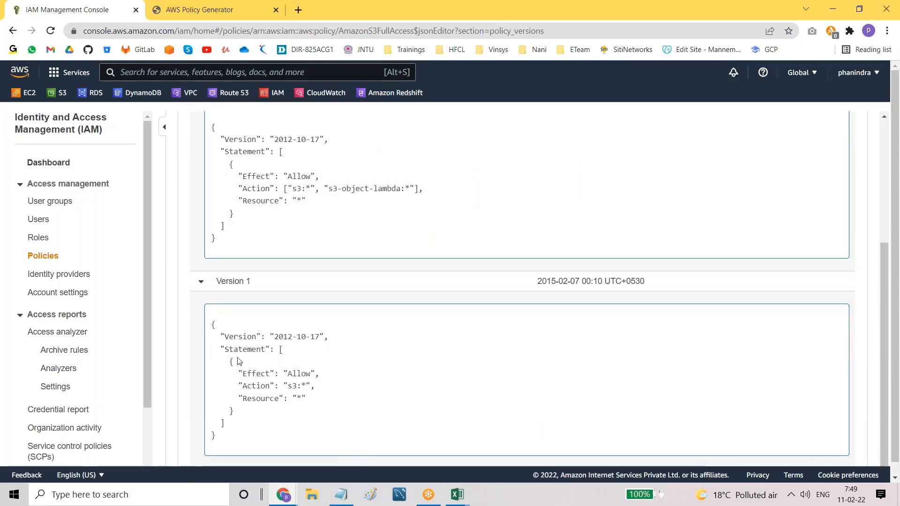
pyautogui.moveTo(238, 374); pyautogui.dragTo(281, 411)
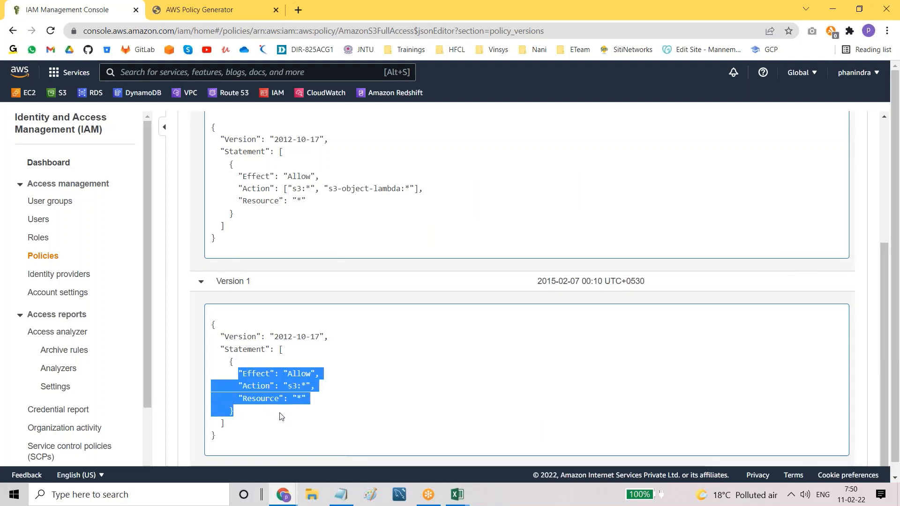
pyautogui.moveTo(238, 174); pyautogui.dragTo(280, 214)
pyautogui.click(312, 225)
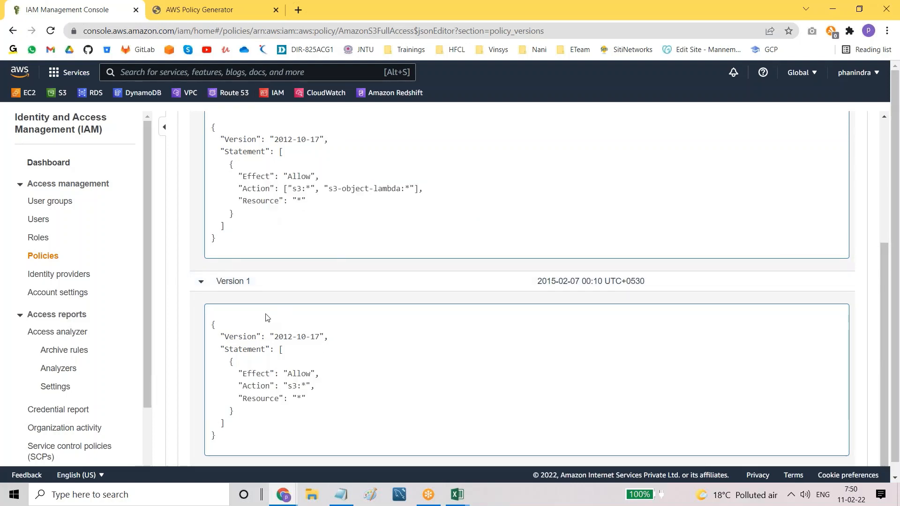
# Step: Check Version 2's creation date and its s3-object-lambda action, then collapse both versions
pyautogui.click(202, 284)
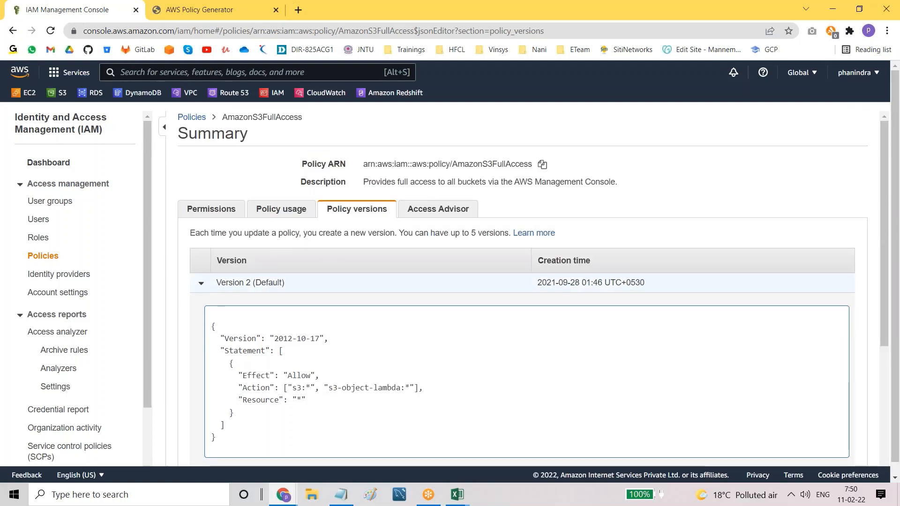
pyautogui.scroll(-4, 516, 291)
pyautogui.moveTo(211, 336); pyautogui.dragTo(250, 440)
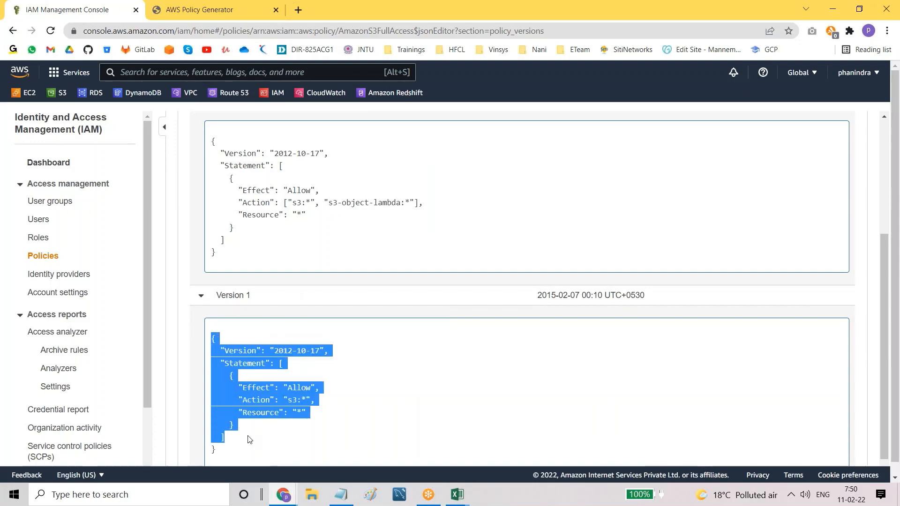
pyautogui.scroll(4, 445, 357)
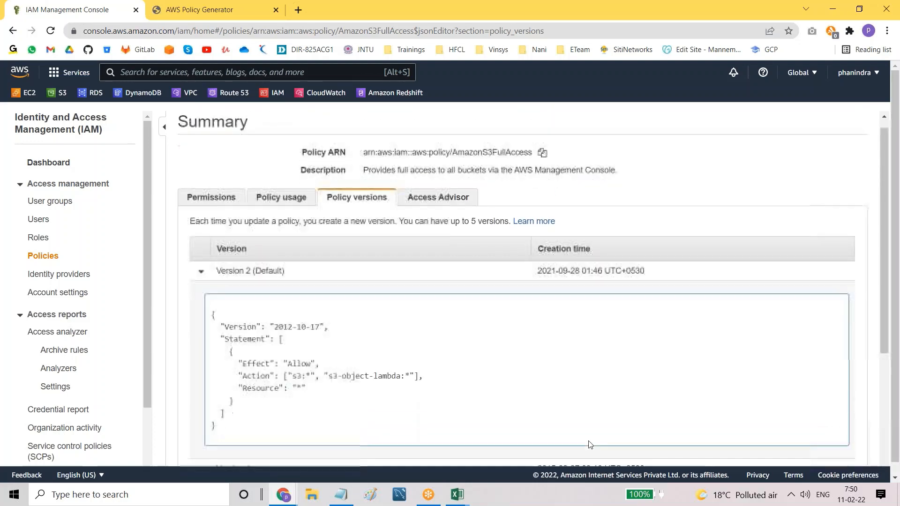
pyautogui.scroll(-4, 589, 444)
pyautogui.moveTo(537, 281); pyautogui.dragTo(588, 286)
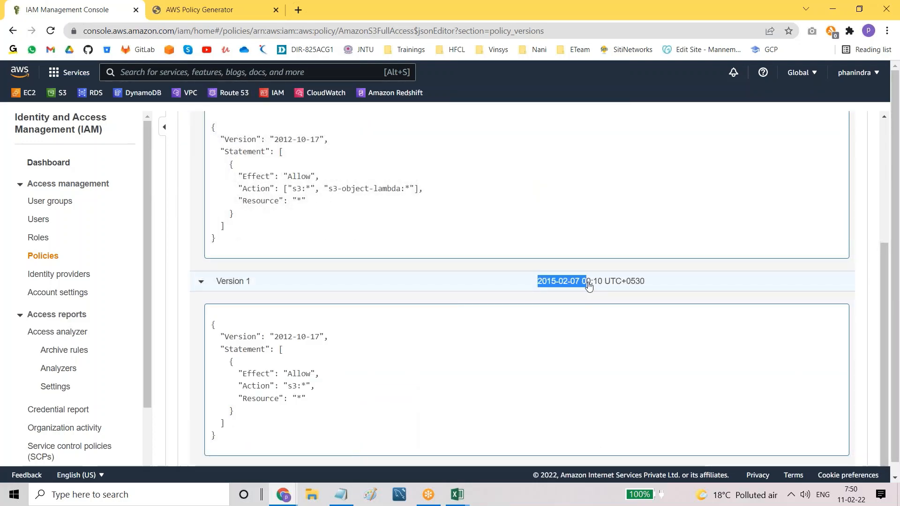
pyautogui.scroll(4, 530, 307)
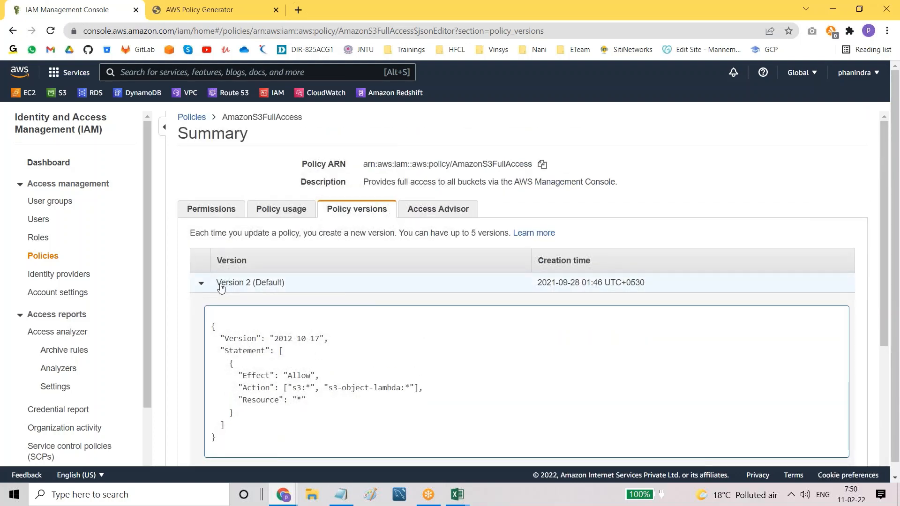
pyautogui.moveTo(535, 284); pyautogui.dragTo(592, 288)
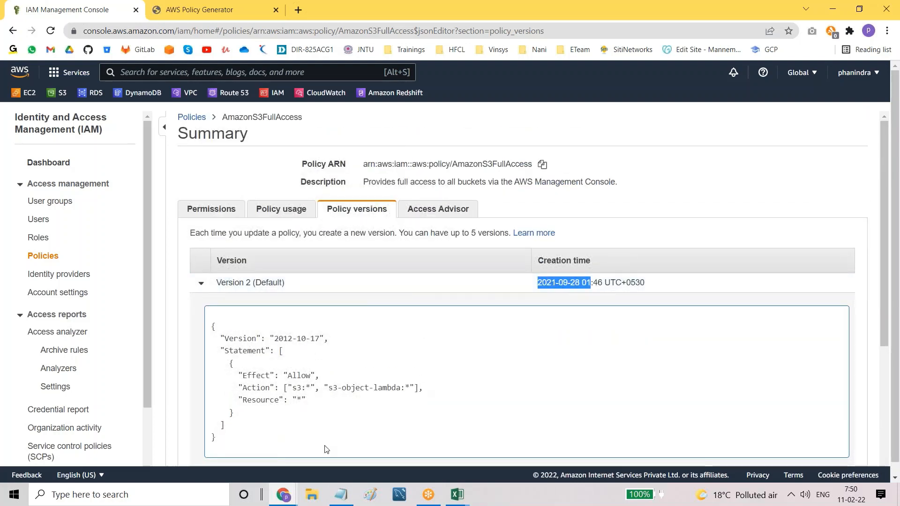
pyautogui.moveTo(327, 388); pyautogui.dragTo(415, 389)
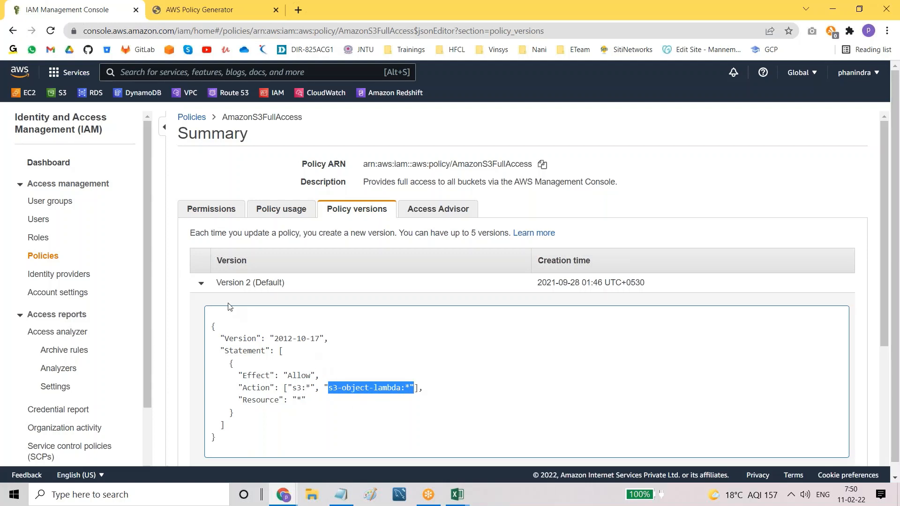
pyautogui.click(208, 284)
pyautogui.click(201, 304)
pyautogui.click(201, 304)
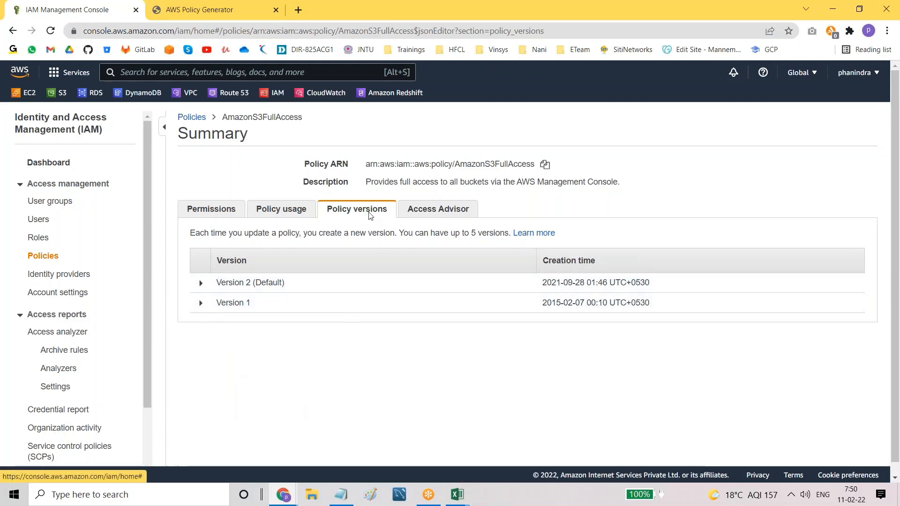
# Step: Recheck Version 2's s3:* and s3-object-lambda:* actions, ending on the Access Advisor tab
pyautogui.click(427, 213)
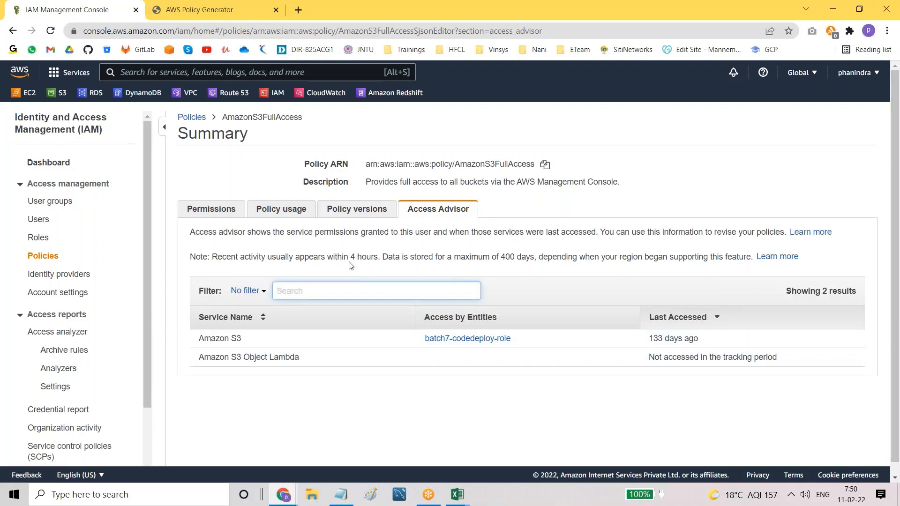
pyautogui.click(353, 208)
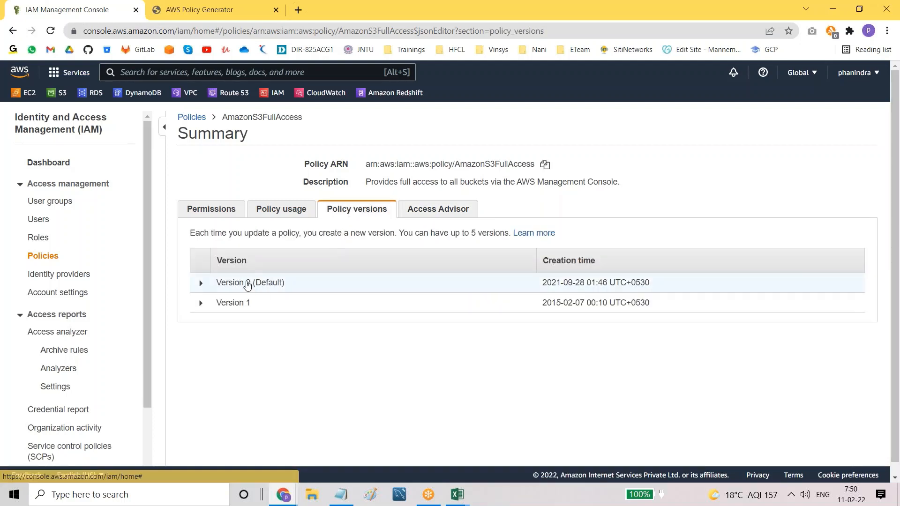
pyautogui.click(200, 282)
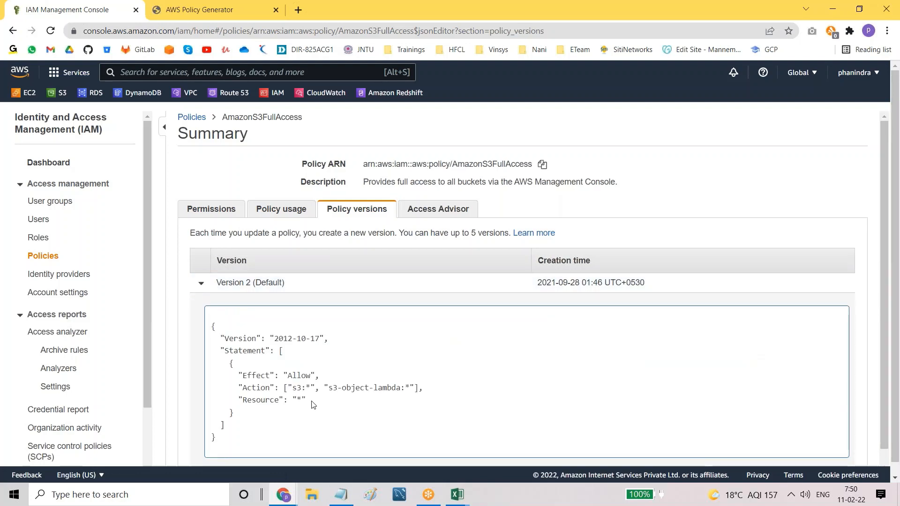
pyautogui.doubleClick(303, 388)
pyautogui.moveTo(327, 388); pyautogui.dragTo(402, 388)
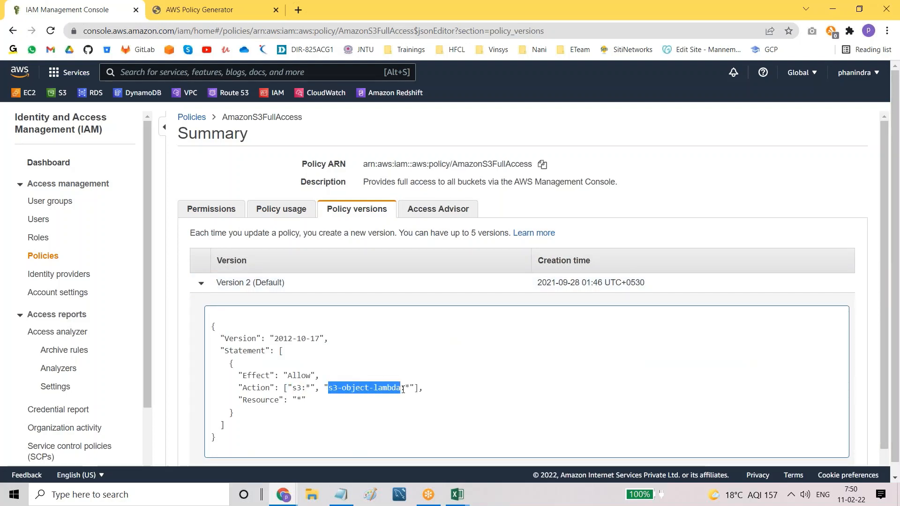
pyautogui.click(445, 212)
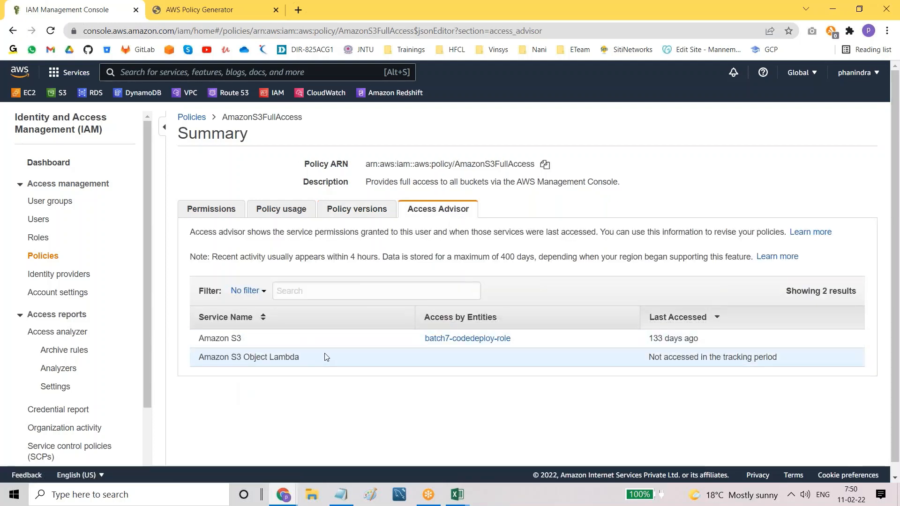
# Step: Confirm Amazon S3 was accessed 133 days ago and S3 Object Lambda never, then bring up Notepad
pyautogui.moveTo(647, 343); pyautogui.dragTo(712, 344)
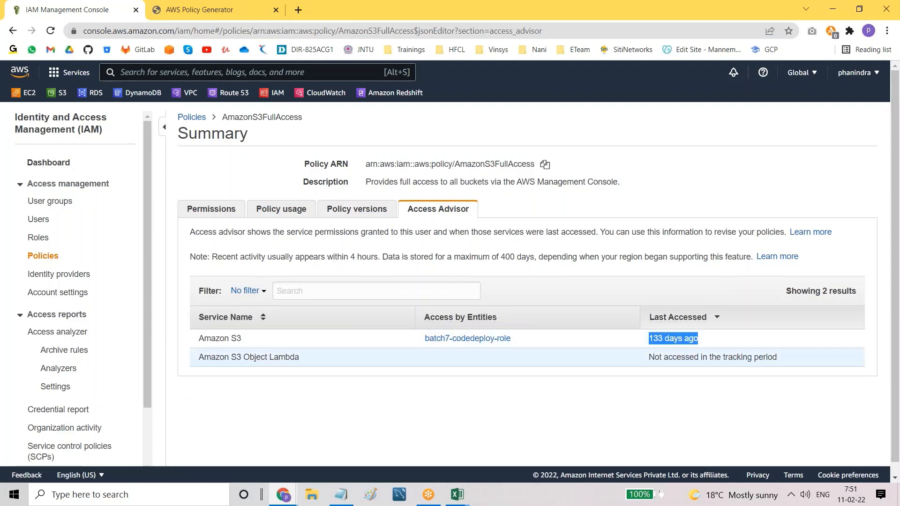
pyautogui.moveTo(651, 358); pyautogui.dragTo(800, 362)
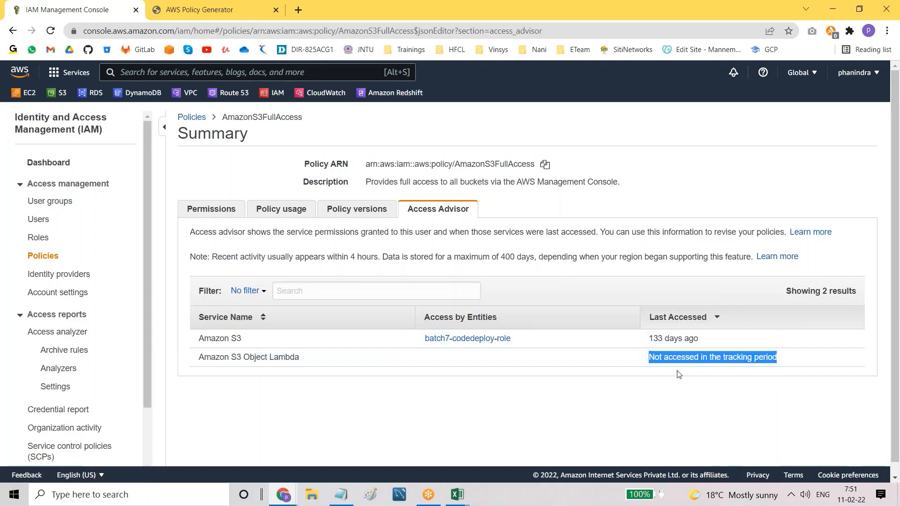
pyautogui.click(660, 402)
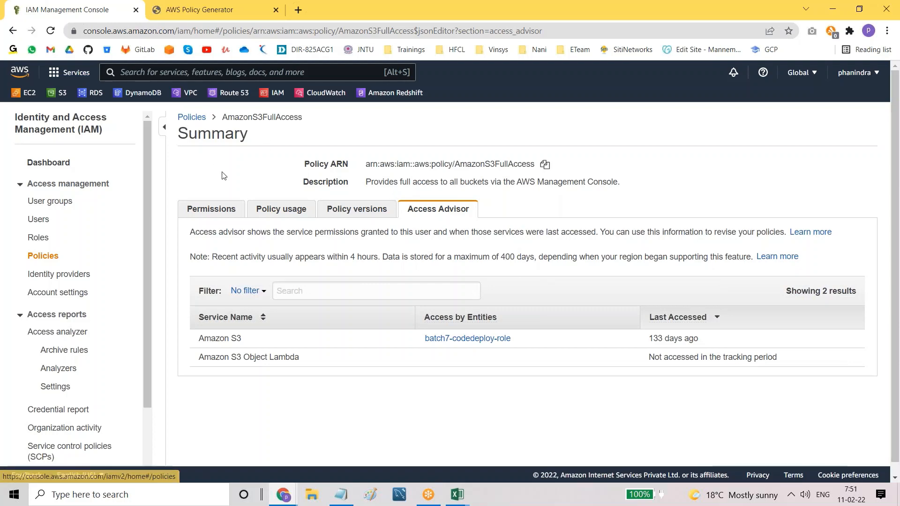
pyautogui.click(341, 495)
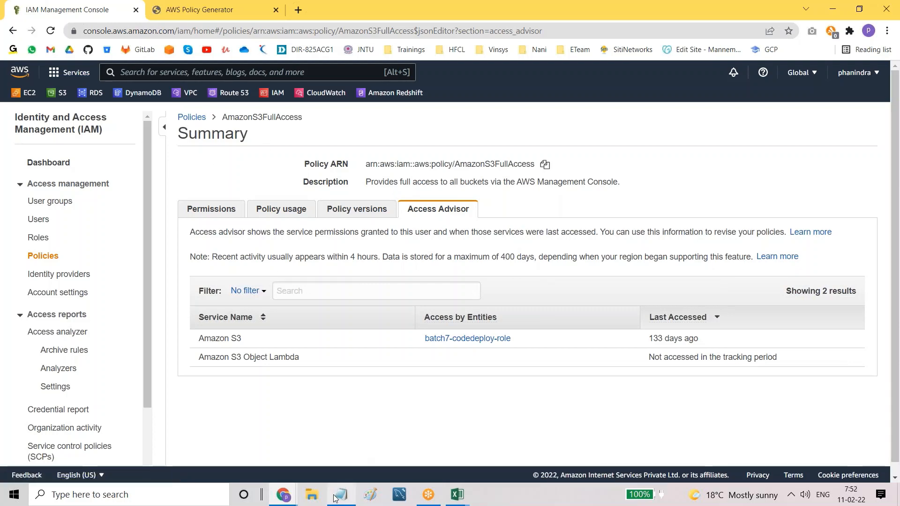
# Step: Highlight the AWS managed and customer managed policy lines in the notes, then return to Policies
pyautogui.click(105, 200)
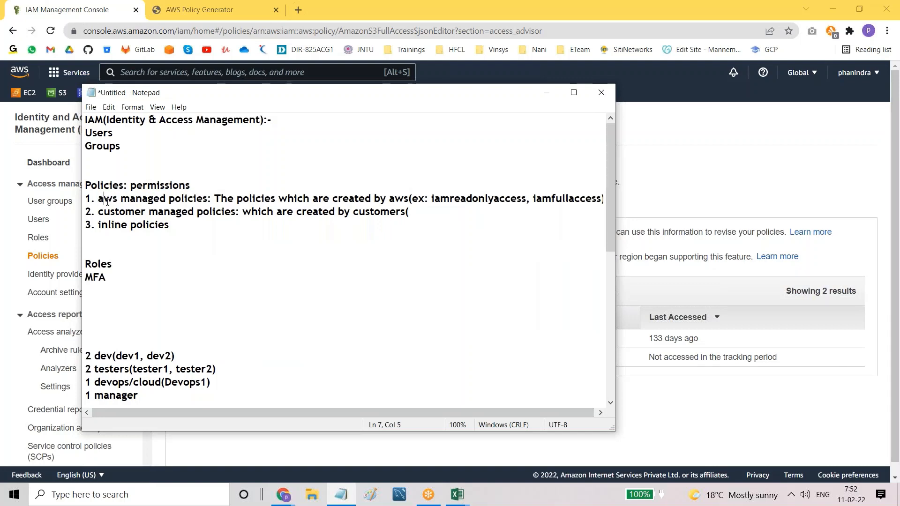
pyautogui.doubleClick(106, 201)
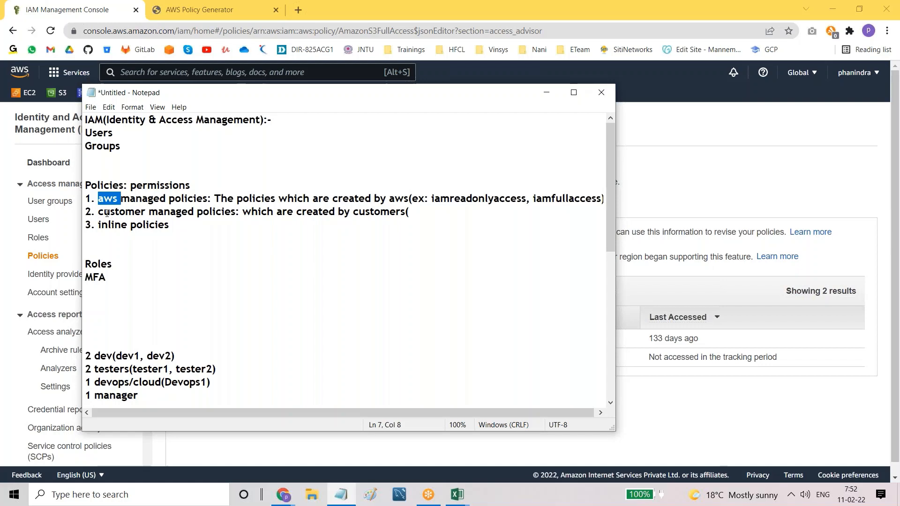
pyautogui.moveTo(100, 213); pyautogui.dragTo(223, 212)
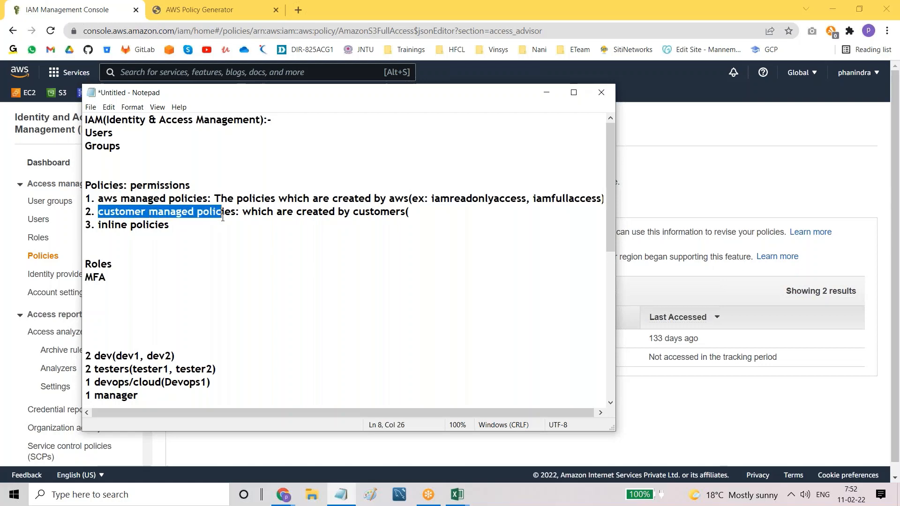
pyautogui.click(718, 164)
pyautogui.click(182, 119)
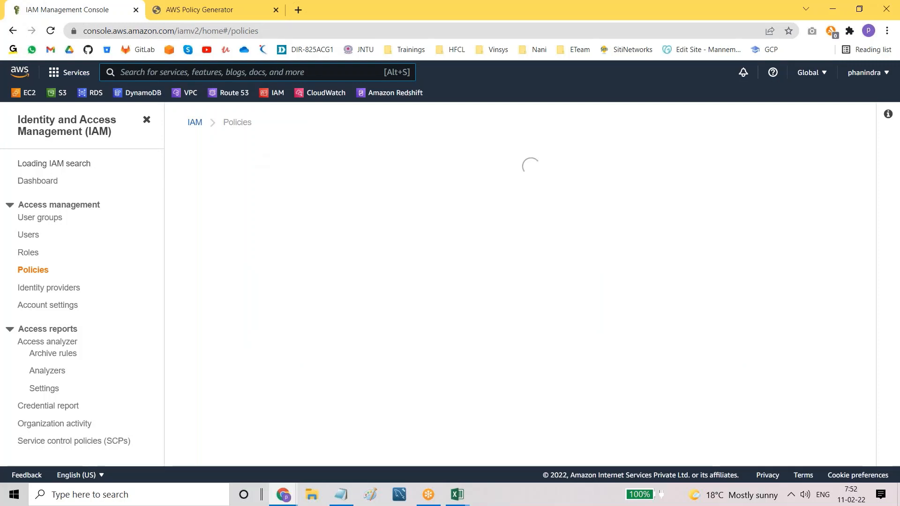
# Step: Filter policies by 'bat', open Batch11a-adminaccess, and check its Policy usage and Tags tabs
pyautogui.click(259, 190)
pyautogui.write('batch11a')
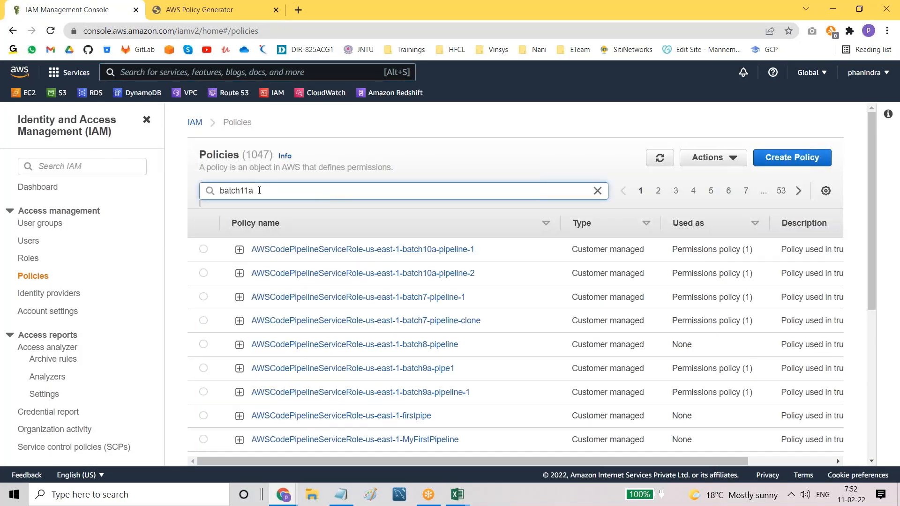
pyautogui.press('Return')
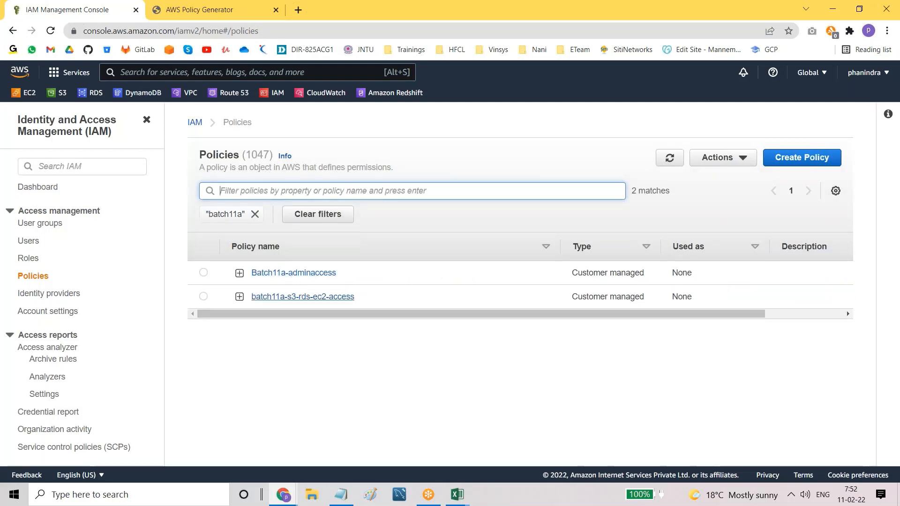
pyautogui.click(281, 273)
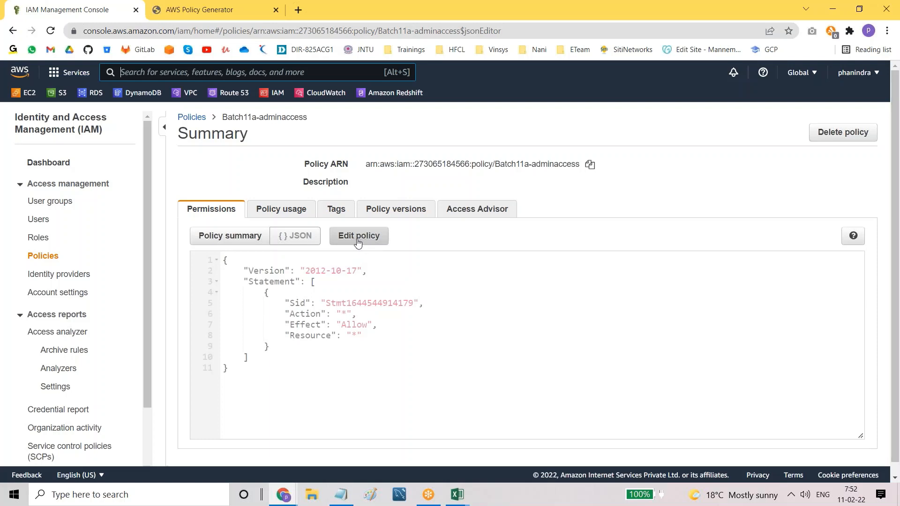
pyautogui.click(266, 217)
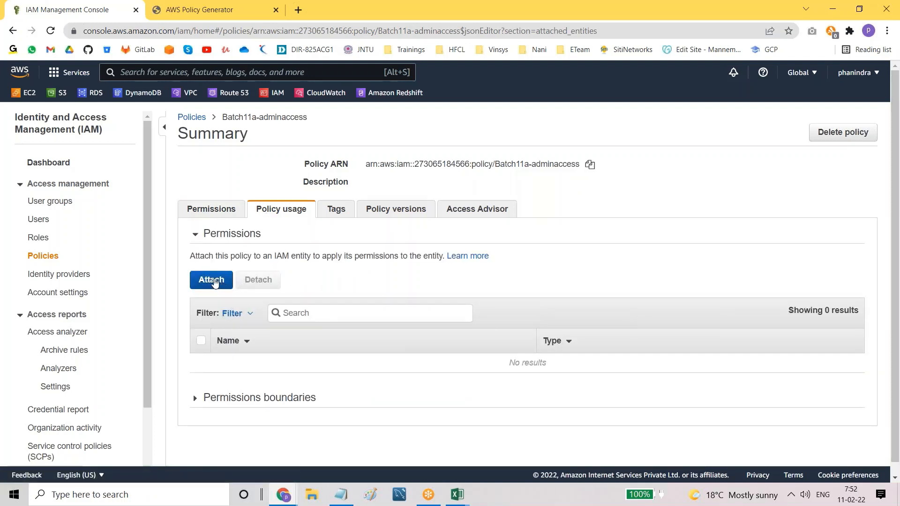
pyautogui.click(336, 207)
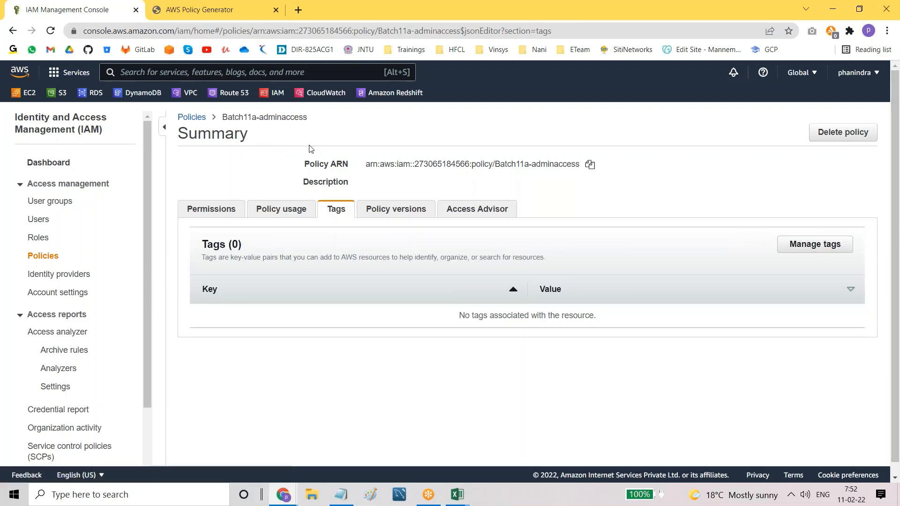
# Step: Add and save the tag team = team-a on the policy
pyautogui.click(804, 245)
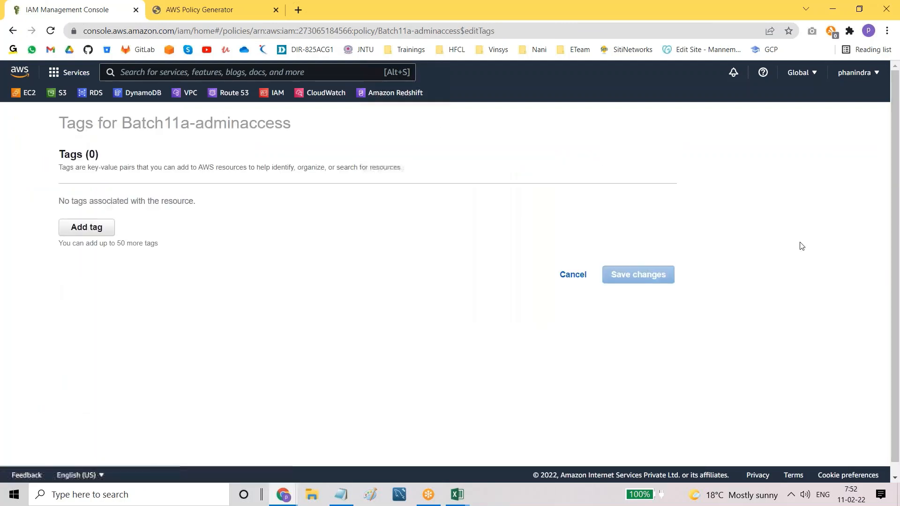
pyautogui.click(106, 226)
pyautogui.write('tea')
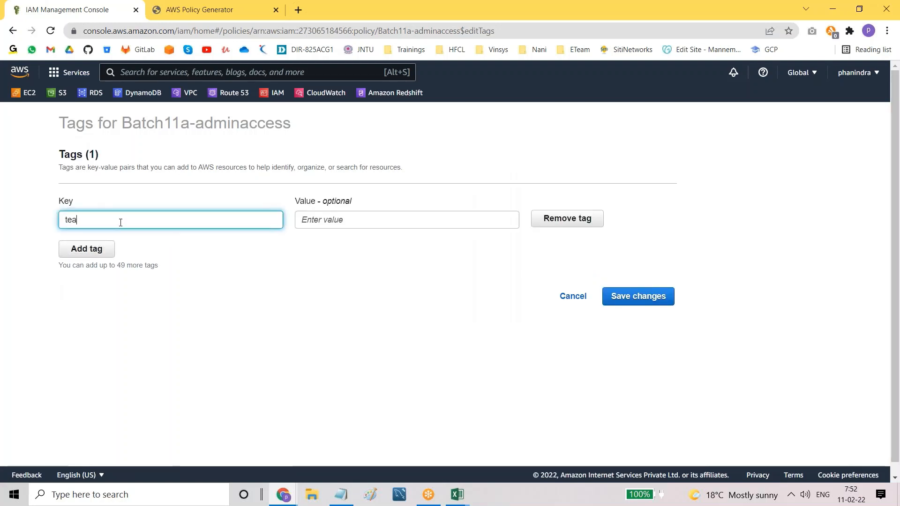
pyautogui.write('m')
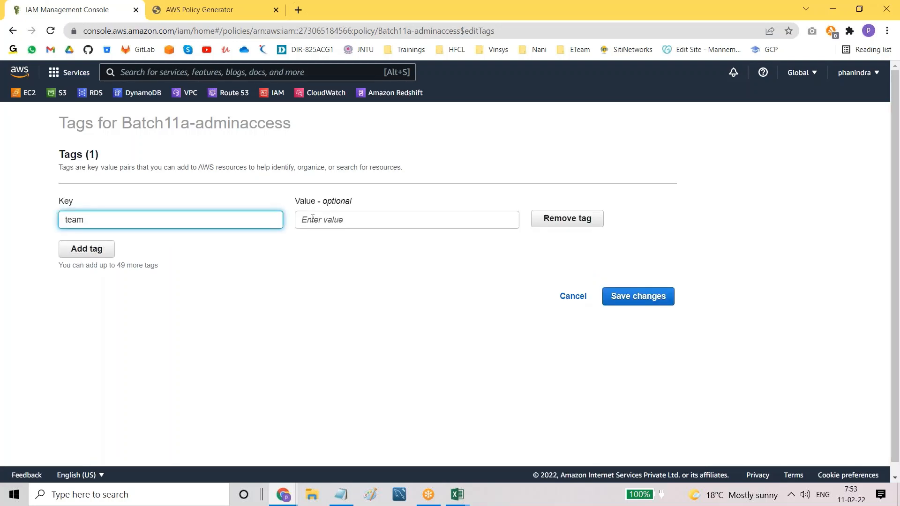
pyautogui.click(312, 219)
pyautogui.write('team-a')
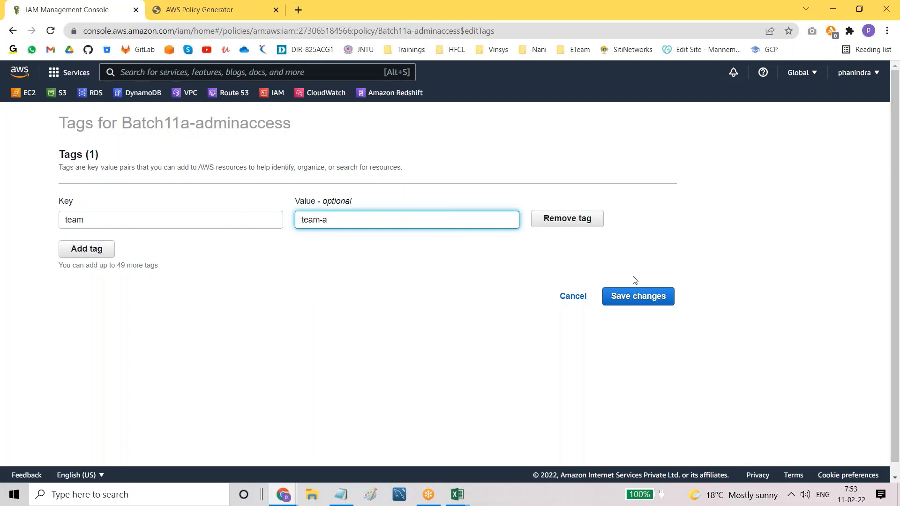
pyautogui.click(636, 296)
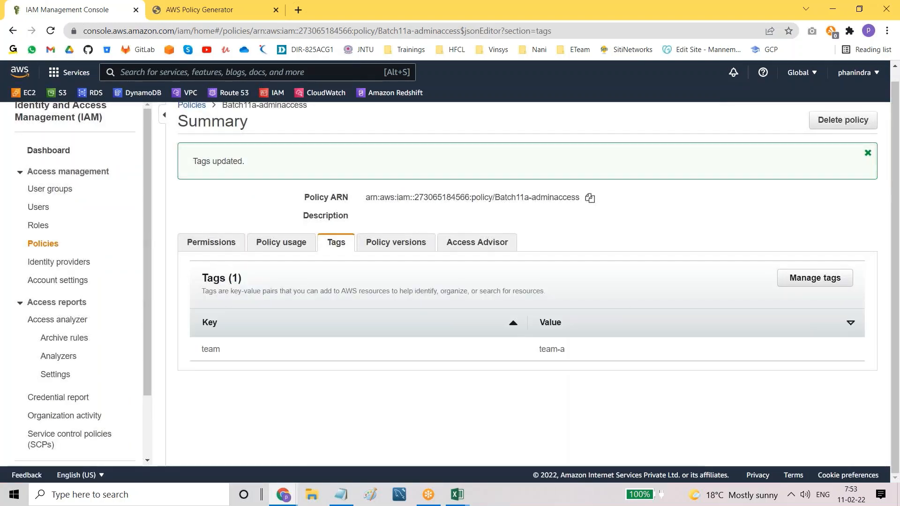
pyautogui.moveTo(199, 352); pyautogui.dragTo(230, 352)
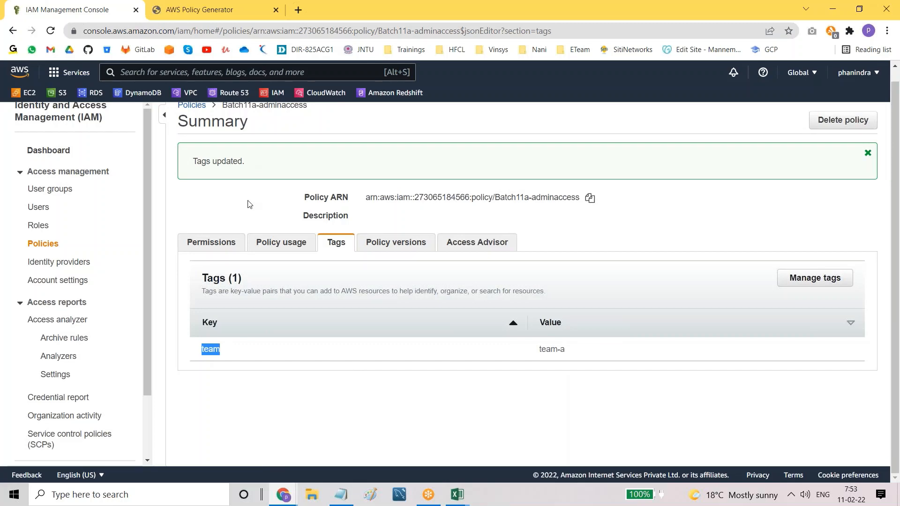
pyautogui.scroll(1, 250, 204)
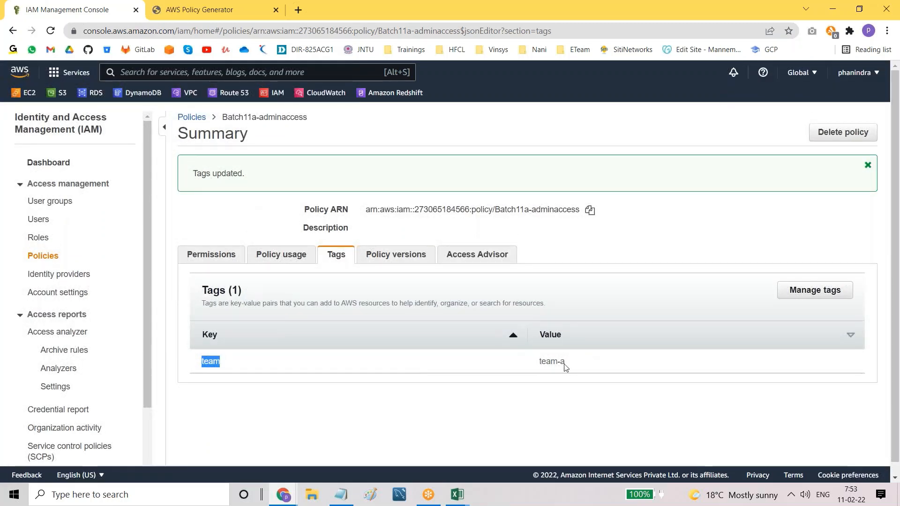
pyautogui.moveTo(540, 361); pyautogui.dragTo(568, 366)
pyautogui.click(482, 411)
# Step: Add a second tag app = app-1, remove the empty row, and save the tags
pyautogui.click(800, 292)
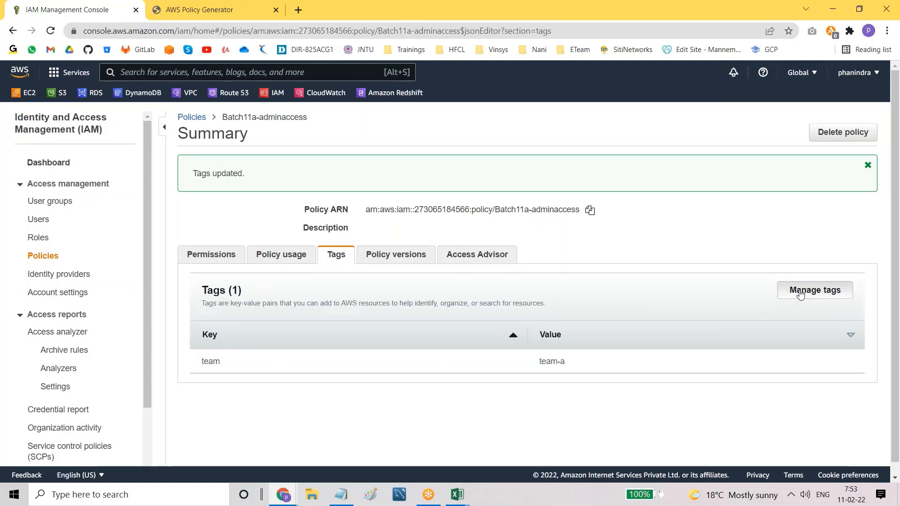
pyautogui.click(85, 250)
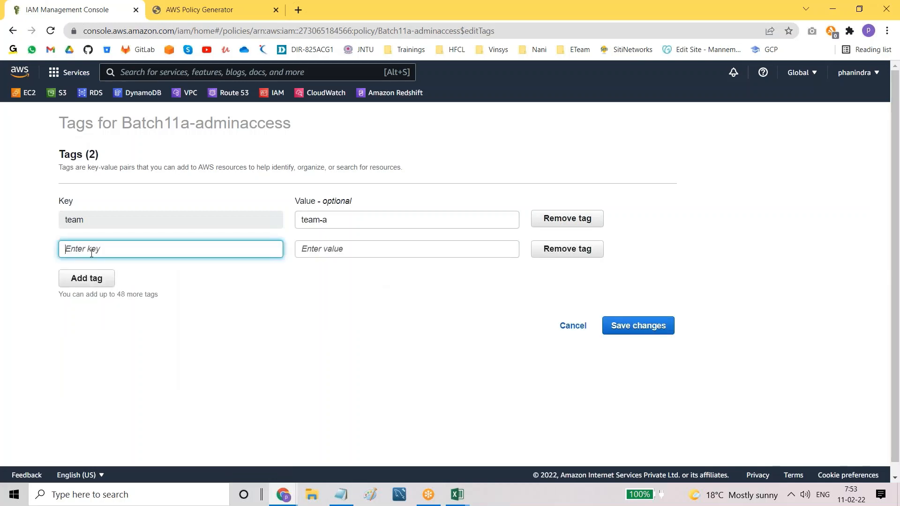
pyautogui.click(85, 300)
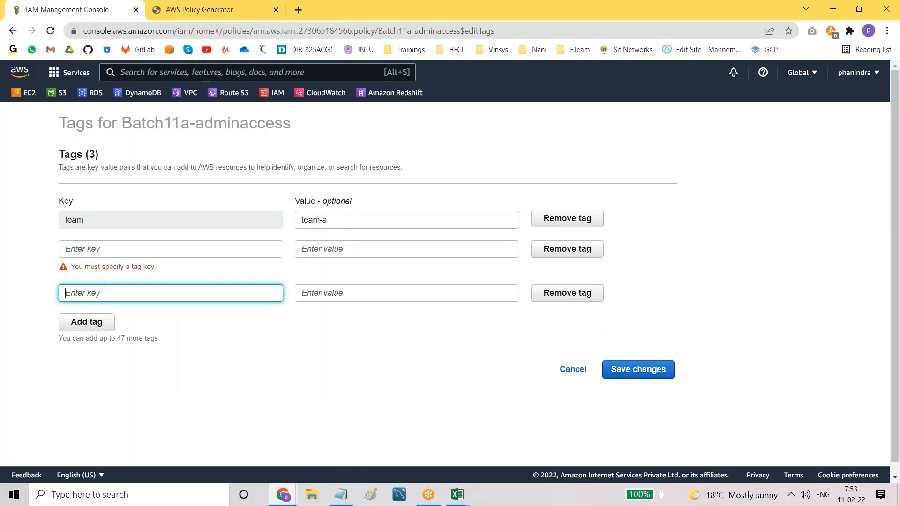
pyautogui.click(173, 247)
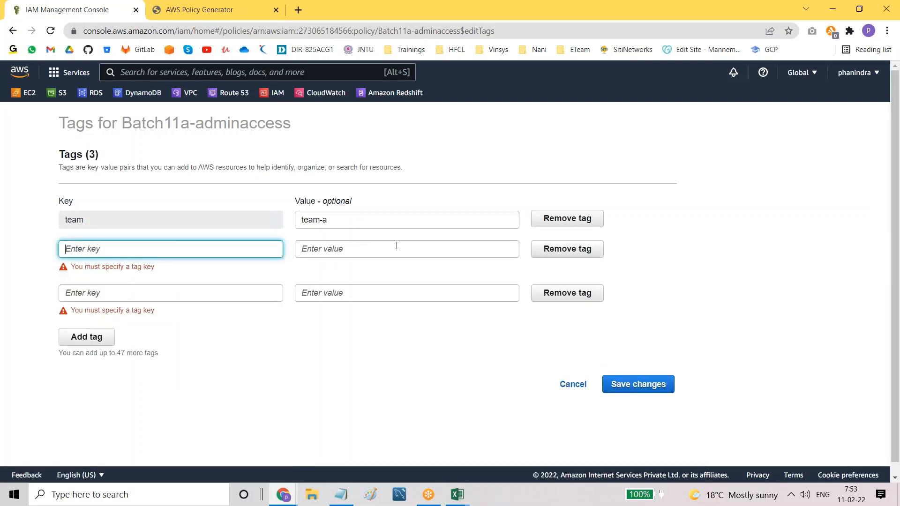
pyautogui.click(408, 247)
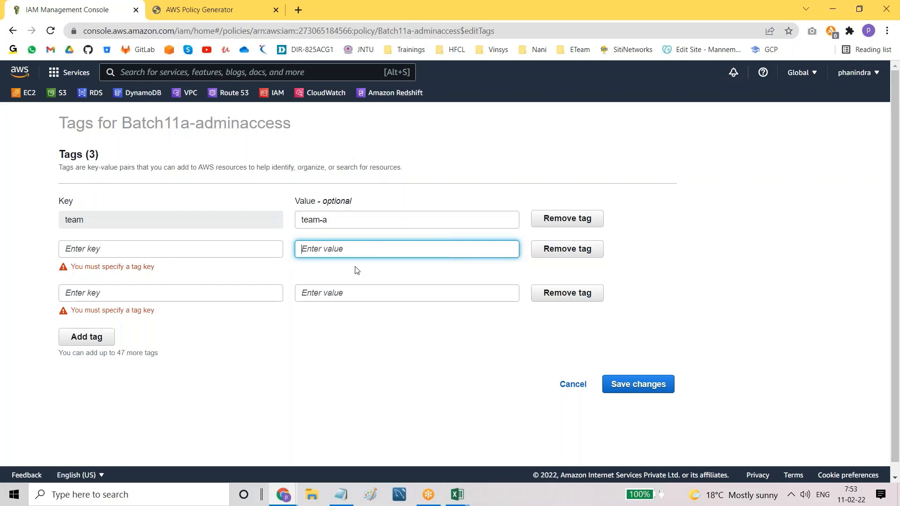
pyautogui.click(159, 245)
pyautogui.write('app')
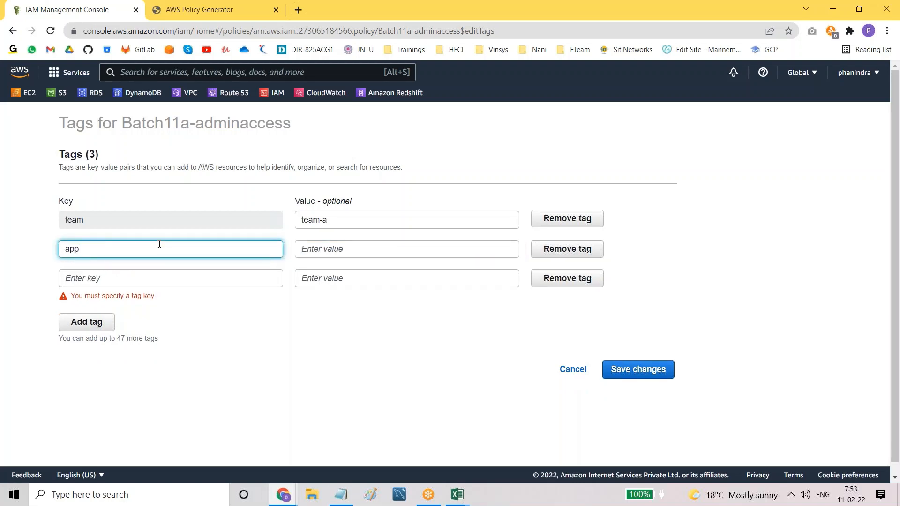
pyautogui.click(350, 247)
pyautogui.write('app-1')
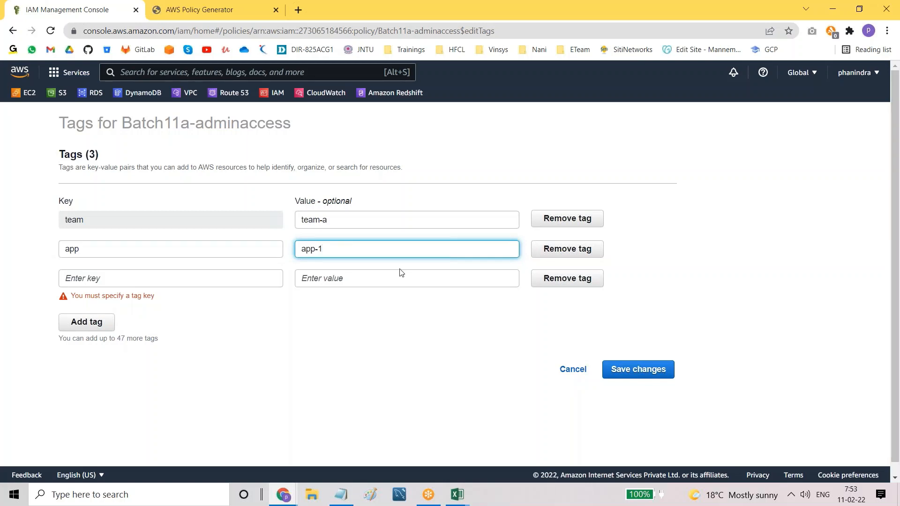
pyautogui.click(583, 280)
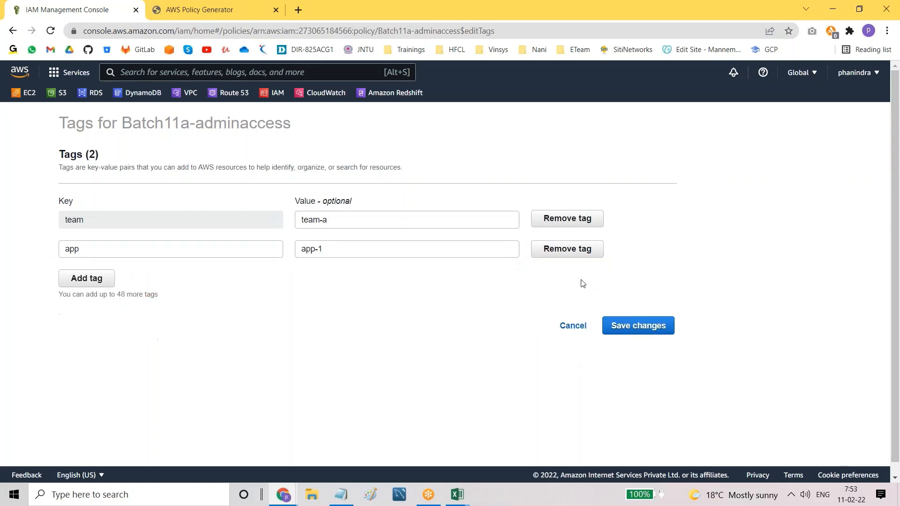
pyautogui.click(639, 324)
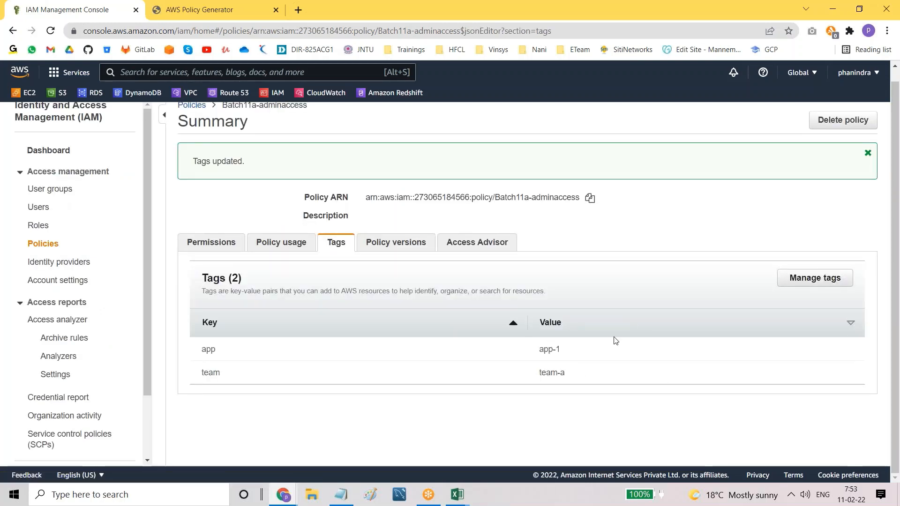
# Step: Confirm Batch11a-adminaccess has only Version 1, then open its permissions in the visual editor
pyautogui.scroll(1, 608, 351)
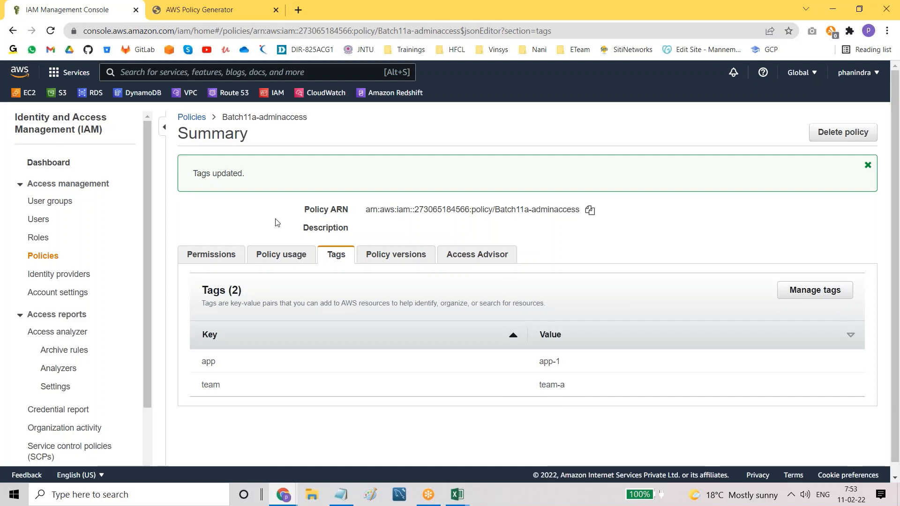
pyautogui.click(398, 255)
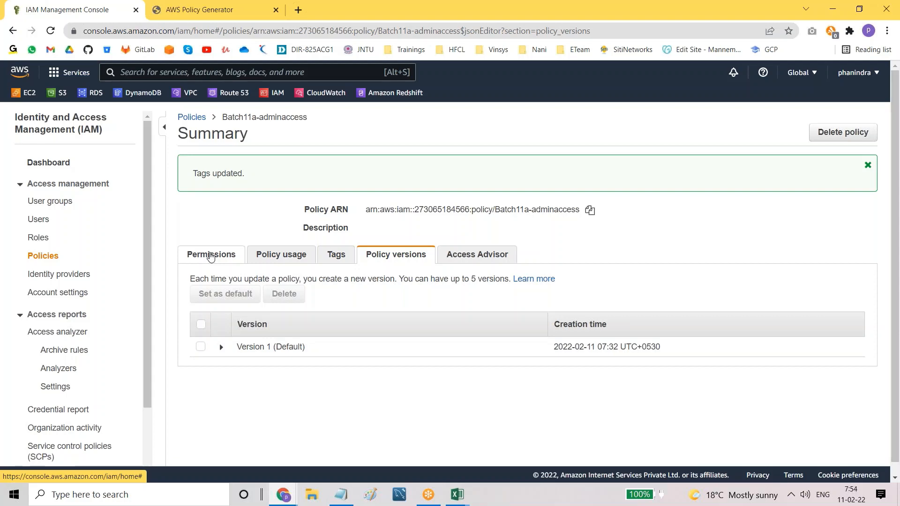
pyautogui.click(211, 256)
pyautogui.click(357, 273)
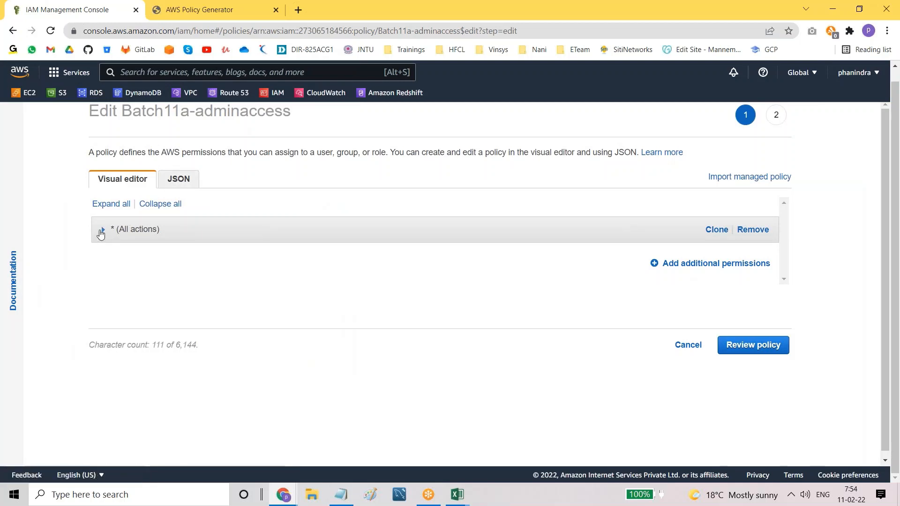
# Step: Replace the statement's all-services (*) setting with the ELB service chosen from the list
pyautogui.click(102, 230)
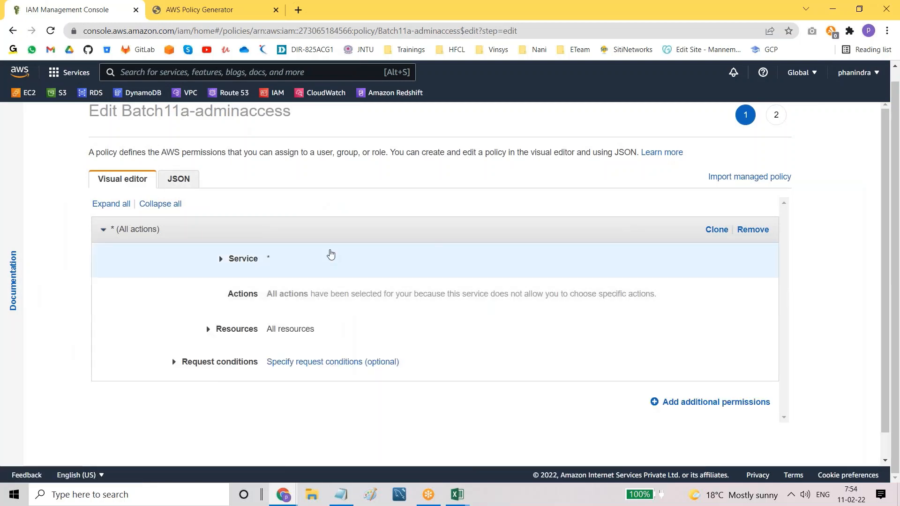
pyautogui.click(299, 261)
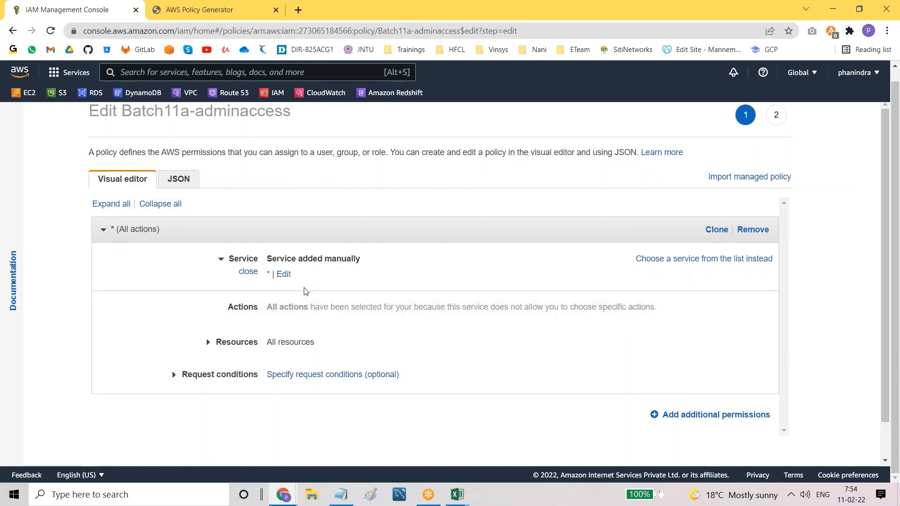
pyautogui.click(285, 276)
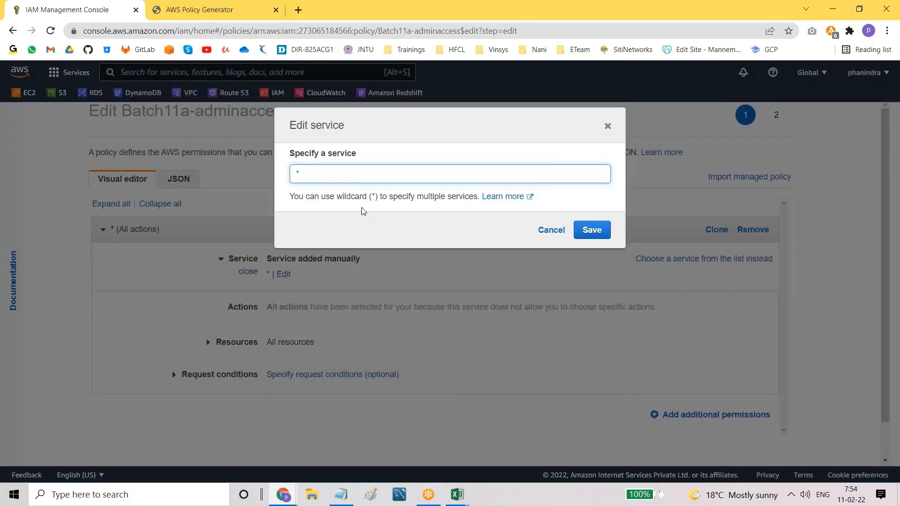
pyautogui.click(549, 231)
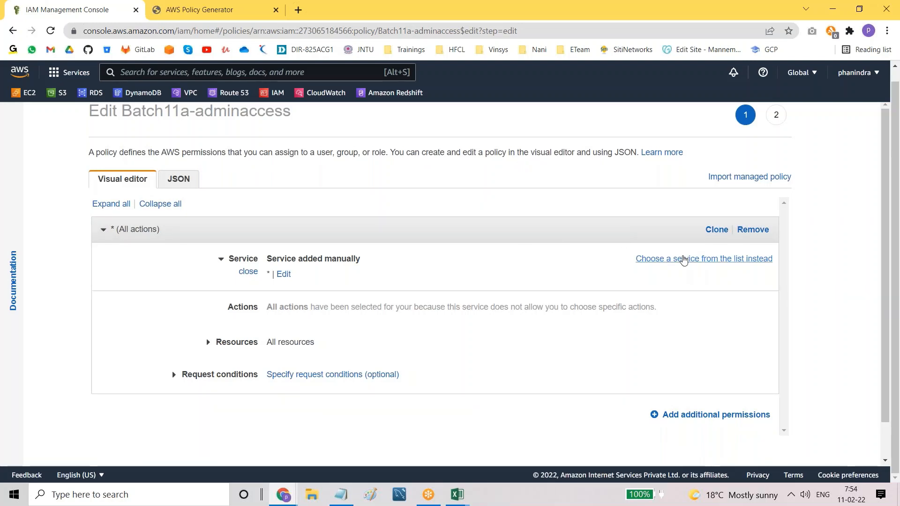
pyautogui.click(683, 259)
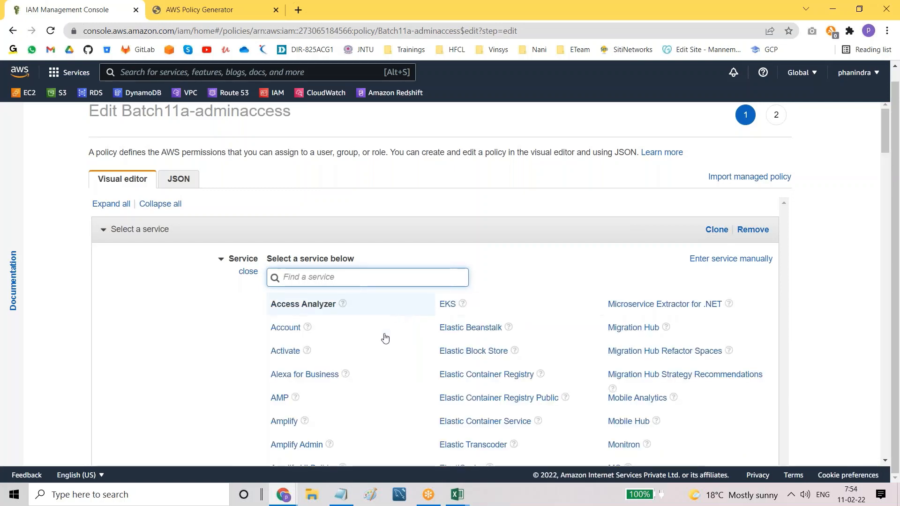
pyautogui.scroll(-4, 385, 344)
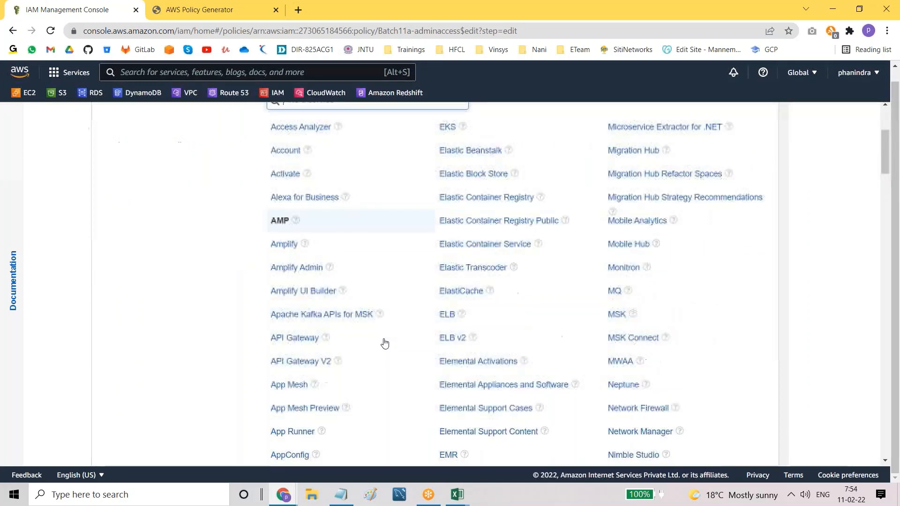
pyautogui.click(443, 302)
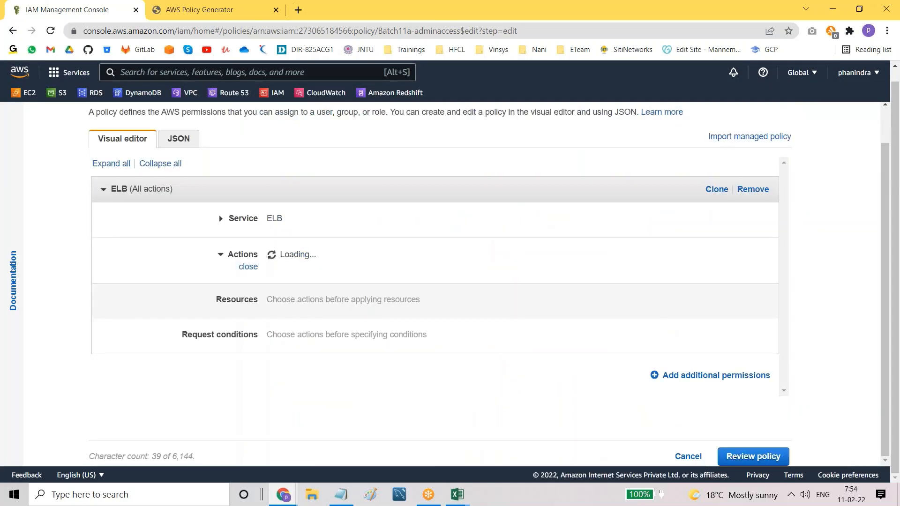
# Step: Allow all ELB actions on all resources and save the edit as the new default version
pyautogui.click(271, 282)
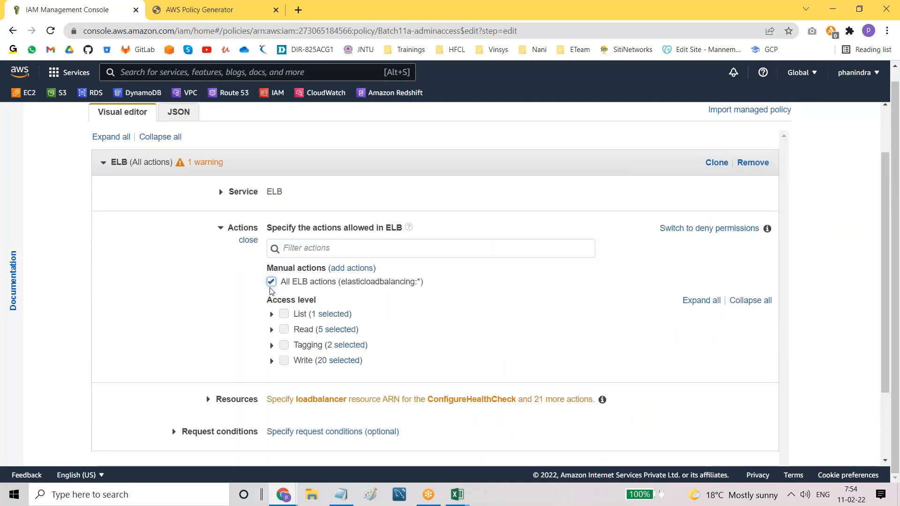
pyautogui.scroll(-2, 506, 324)
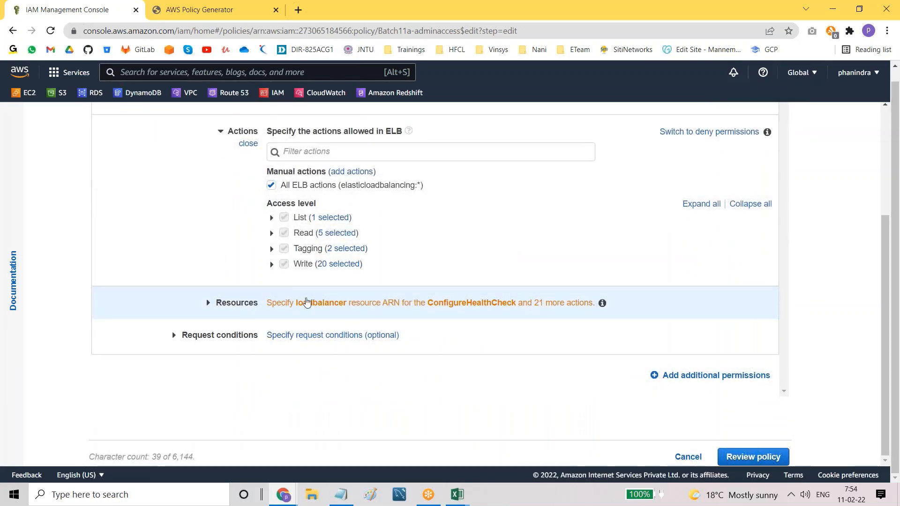
pyautogui.click(311, 301)
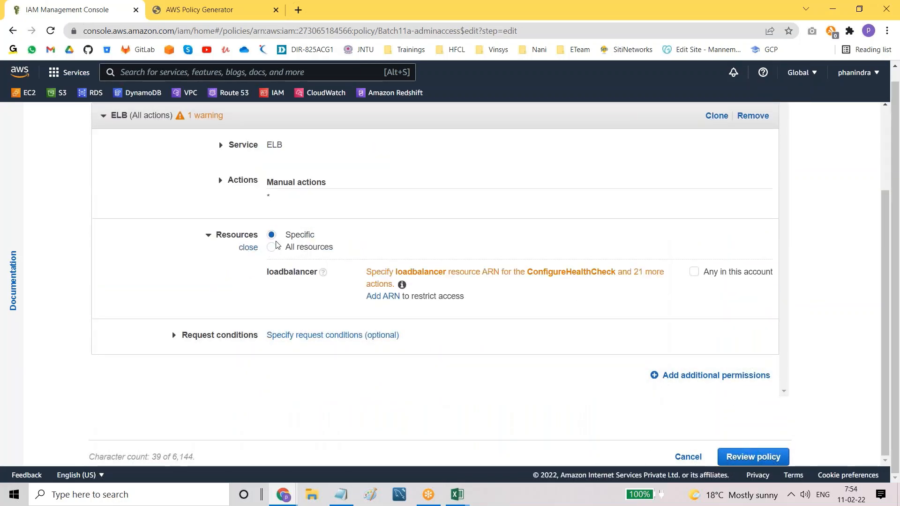
pyautogui.click(272, 247)
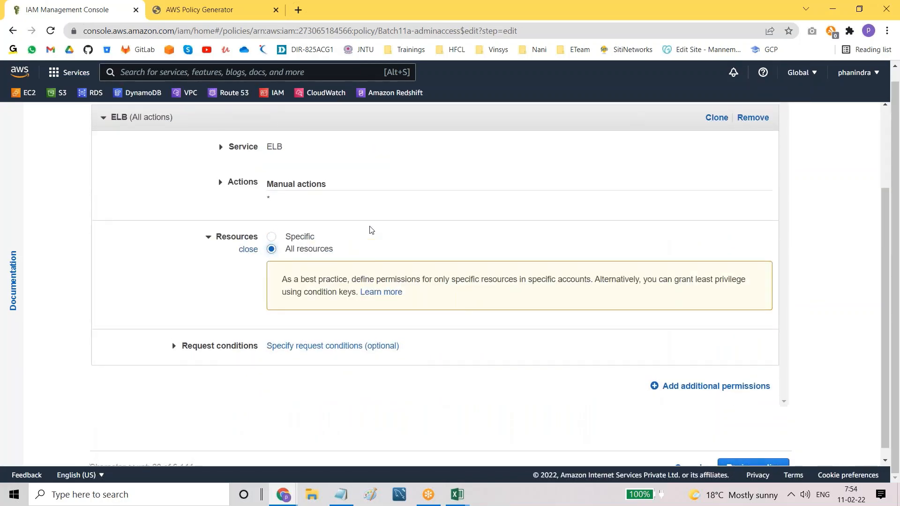
pyautogui.scroll(2, 318, 230)
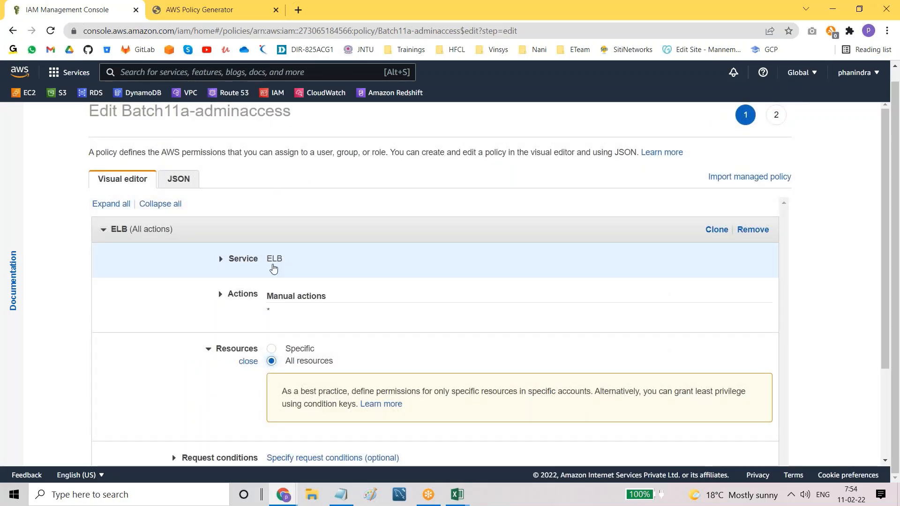
pyautogui.scroll(-3, 384, 298)
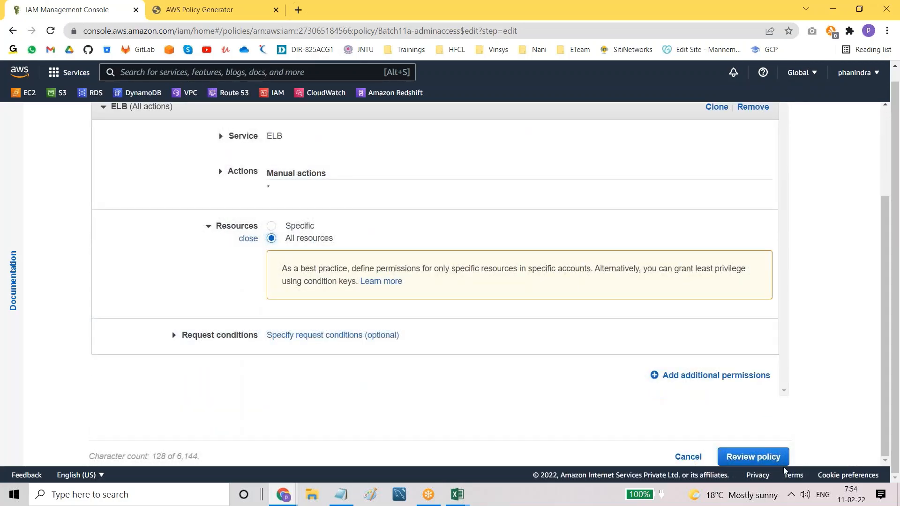
pyautogui.click(758, 457)
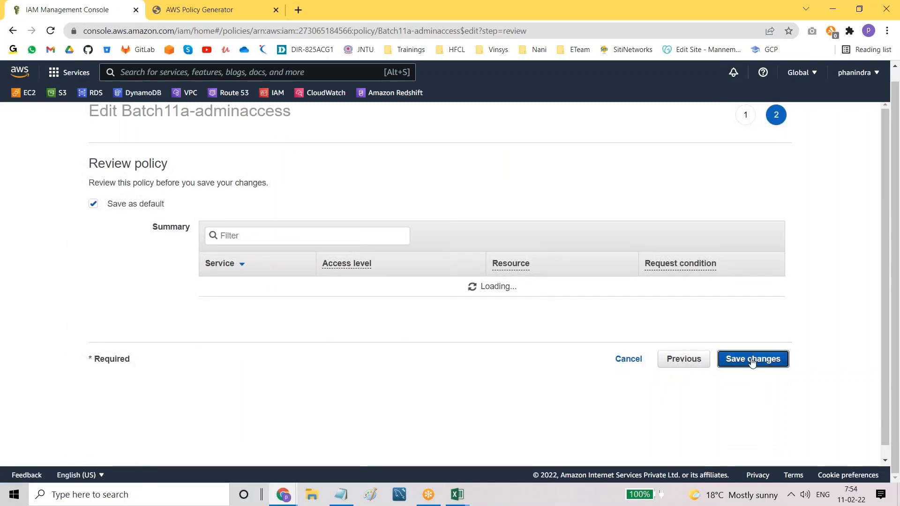
pyautogui.click(745, 399)
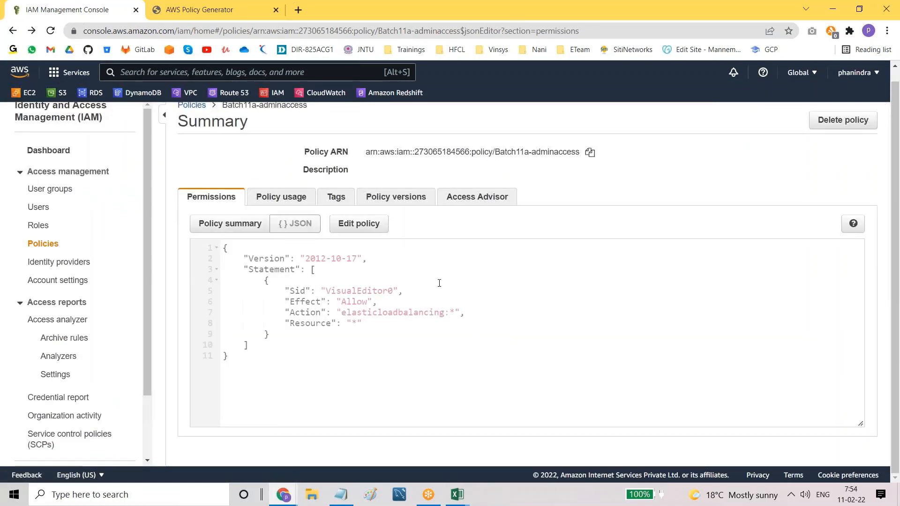
# Step: Open Policy versions and expand both versions, noting Version 2's elasticloadbalancing:* action
pyautogui.click(382, 201)
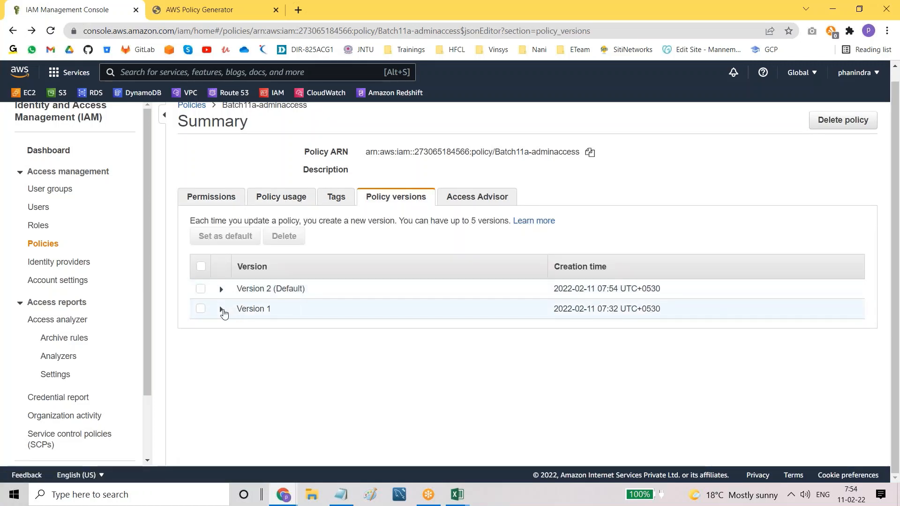
pyautogui.click(222, 309)
pyautogui.scroll(-1, 397, 418)
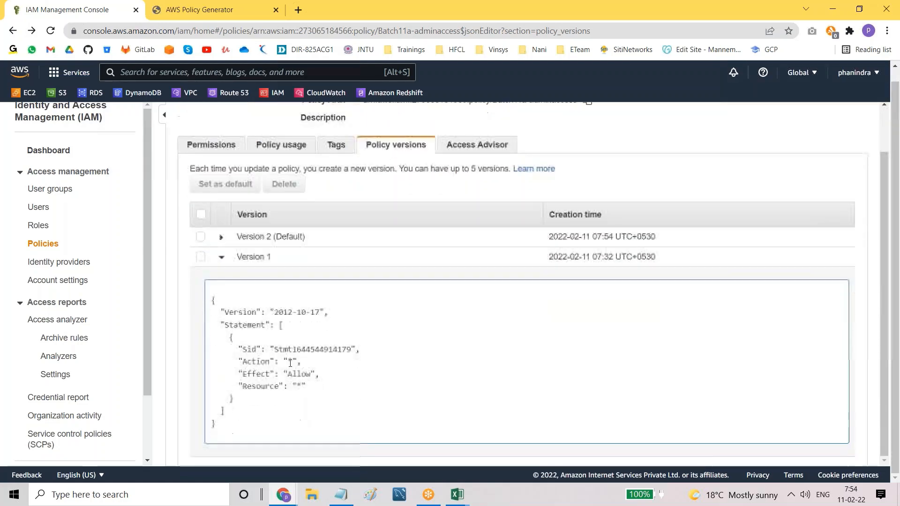
pyautogui.moveTo(261, 361); pyautogui.dragTo(327, 388)
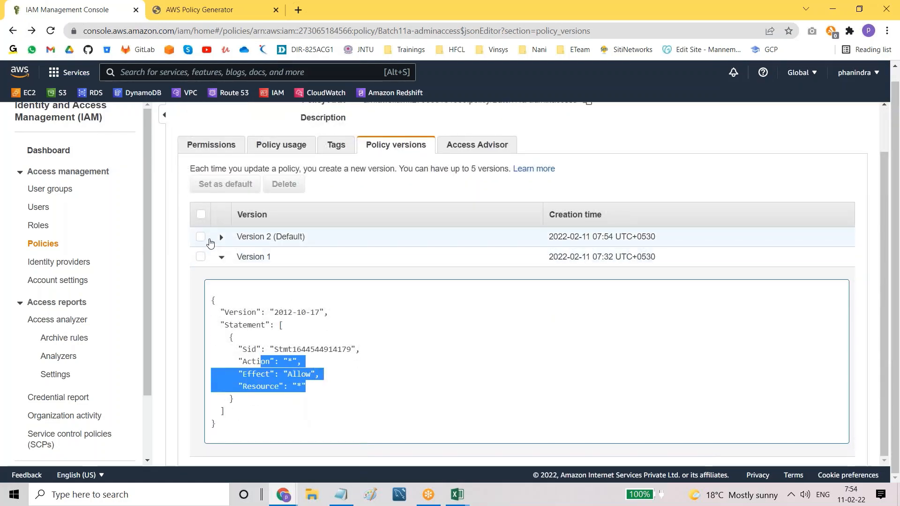
pyautogui.click(222, 238)
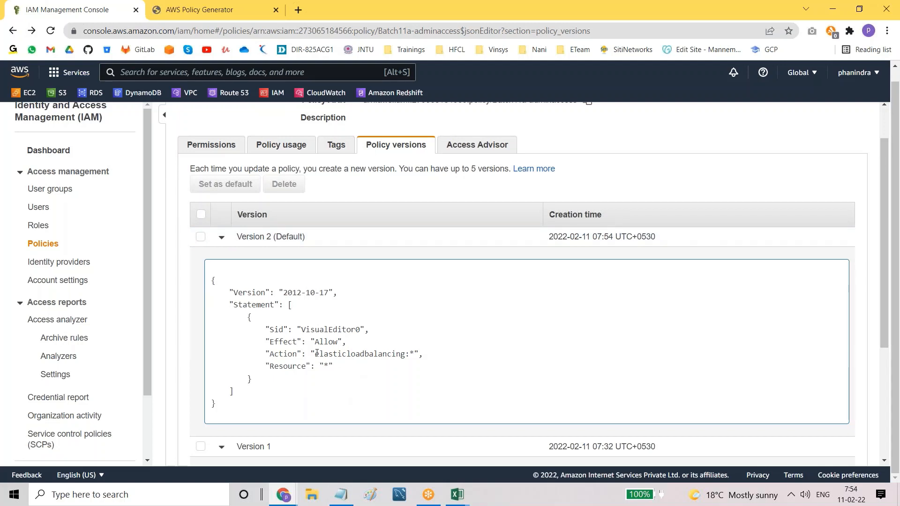
pyautogui.moveTo(316, 353); pyautogui.dragTo(402, 355)
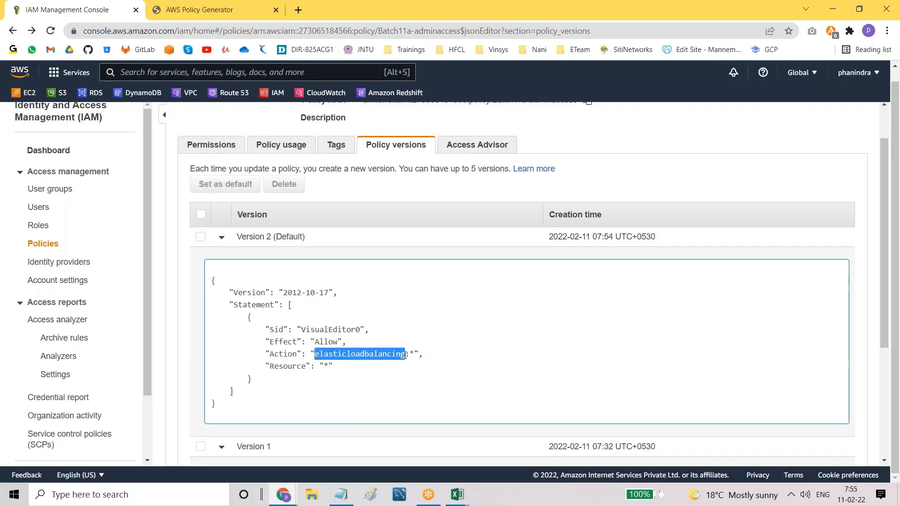
pyautogui.click(397, 377)
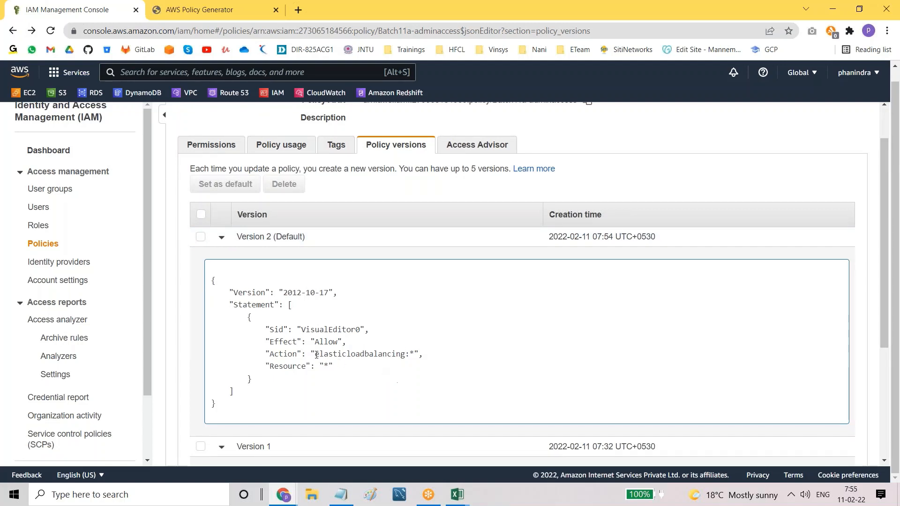
pyautogui.moveTo(314, 354); pyautogui.dragTo(447, 358)
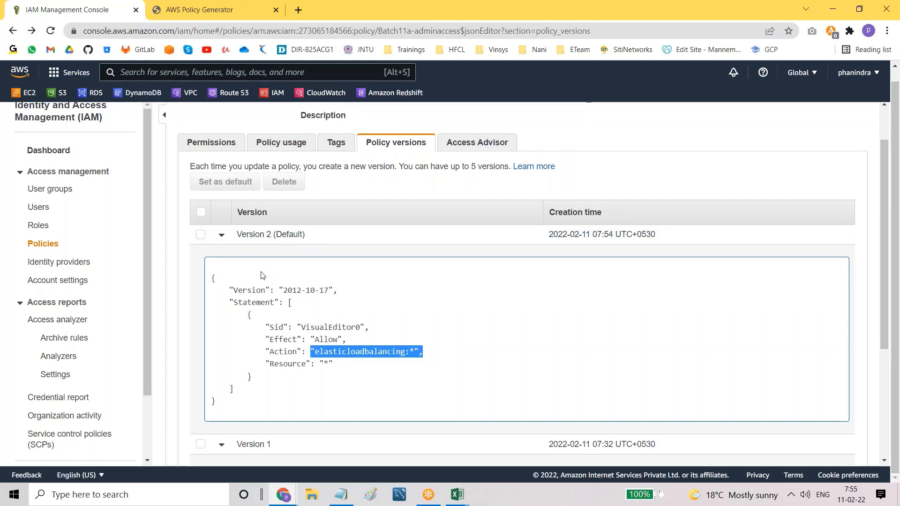
# Step: Compare with Version 1's wildcard '*' action, then collapse both version rows
pyautogui.scroll(-4, 261, 276)
pyautogui.moveTo(287, 361); pyautogui.dragTo(307, 366)
pyautogui.scroll(2, 418, 369)
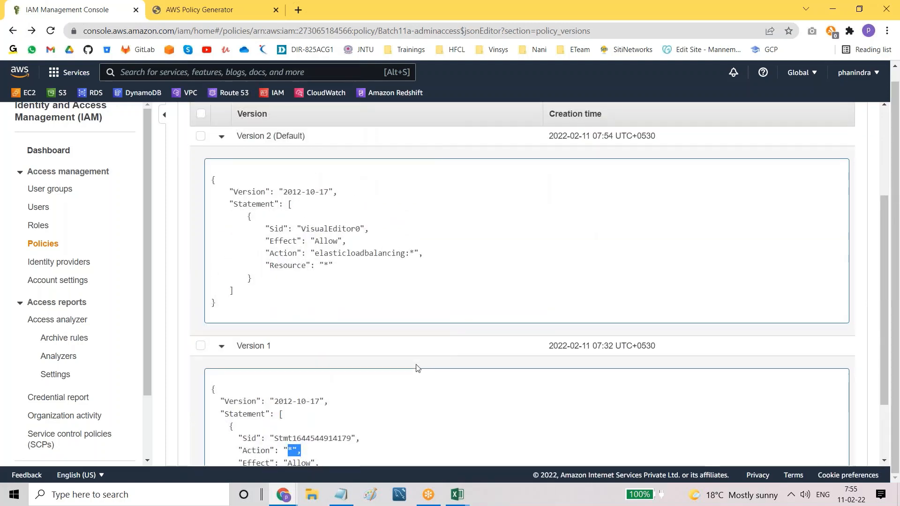
pyautogui.scroll(-2, 418, 368)
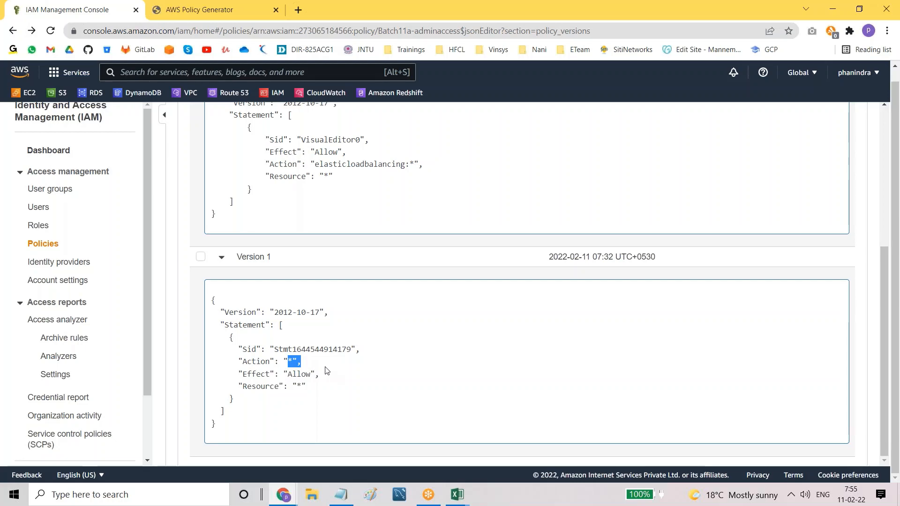
pyautogui.scroll(5, 326, 371)
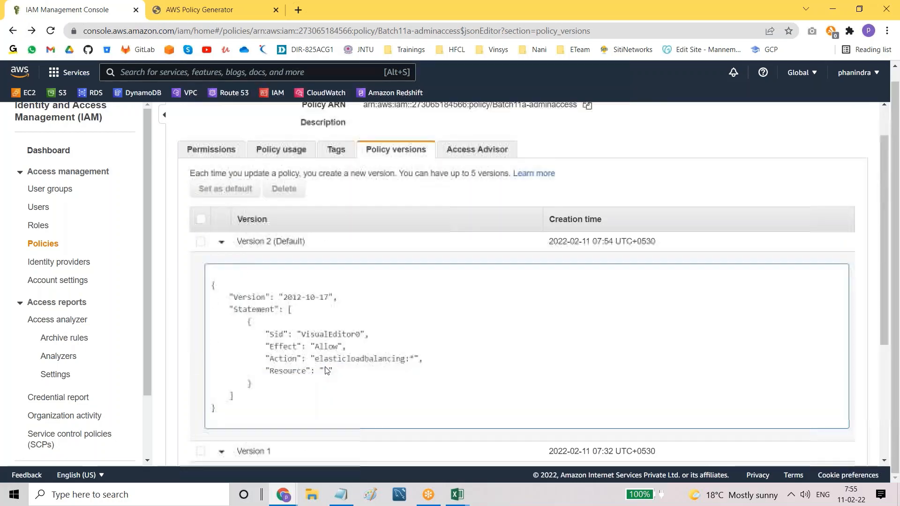
pyautogui.click(221, 289)
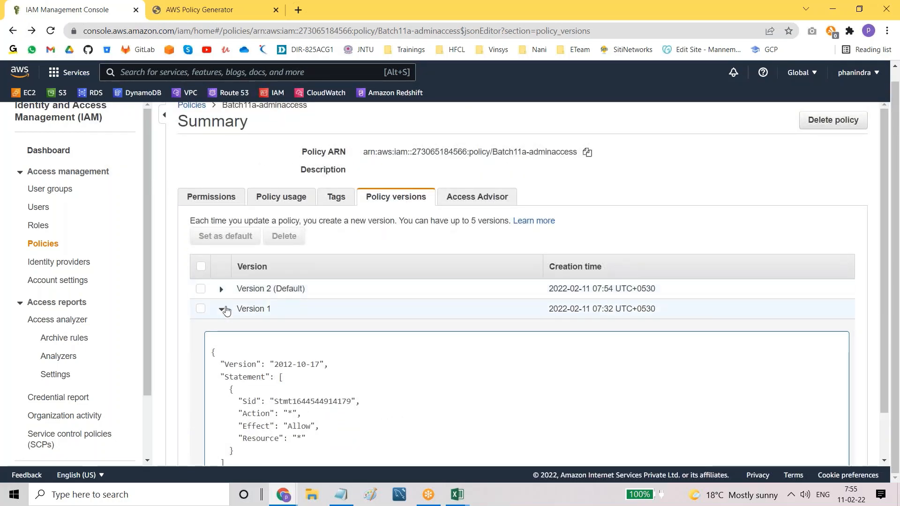
pyautogui.click(221, 309)
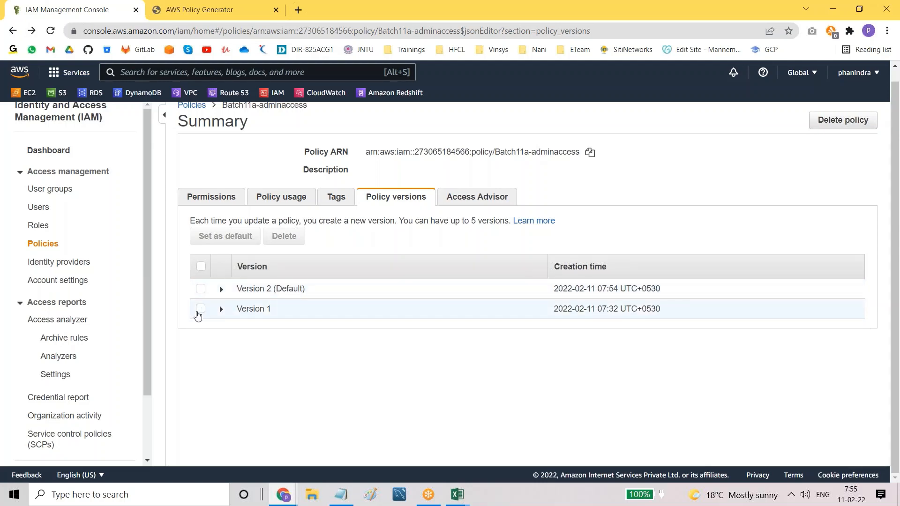
# Step: Set Version 1 as default again, noting the five-version limit and the (Default) label
pyautogui.click(200, 309)
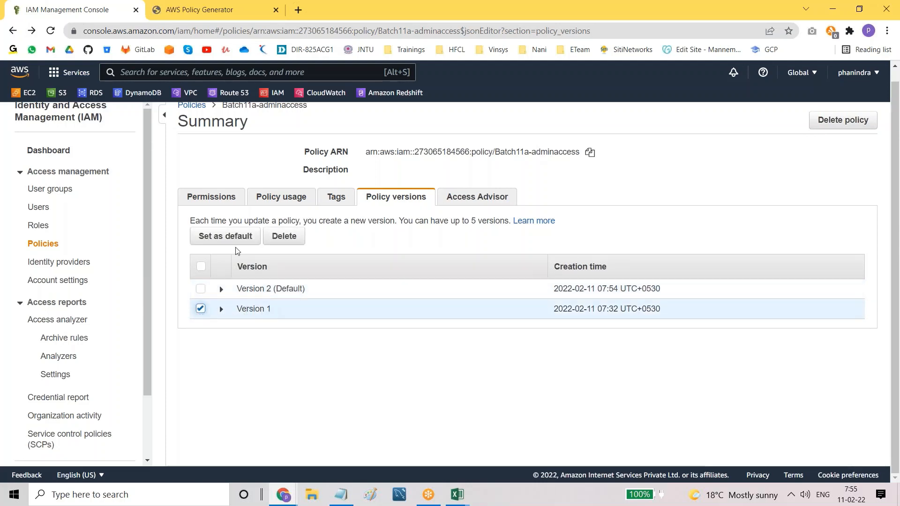
pyautogui.click(222, 238)
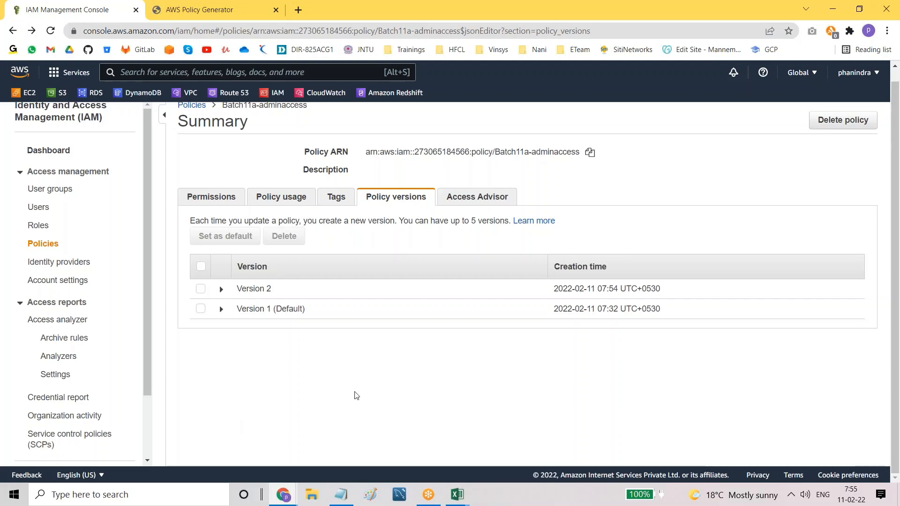
pyautogui.moveTo(402, 221); pyautogui.dragTo(510, 221)
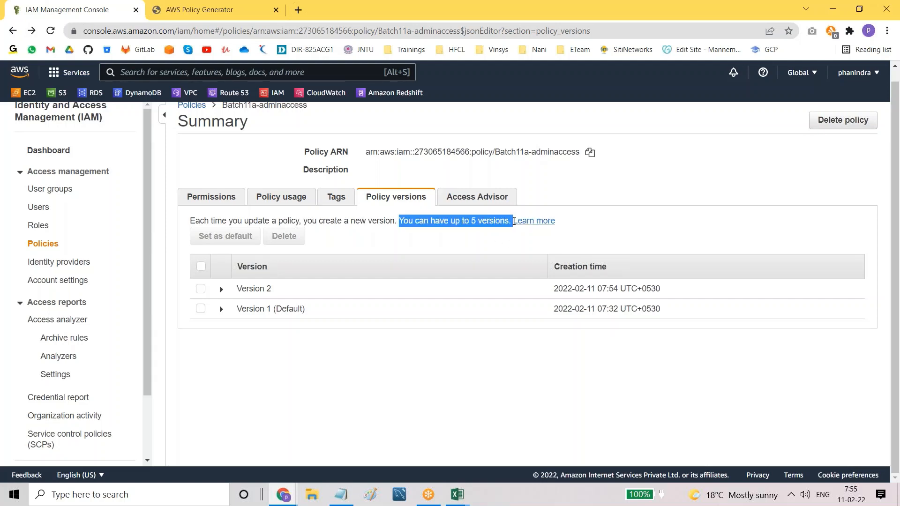
pyautogui.click(424, 372)
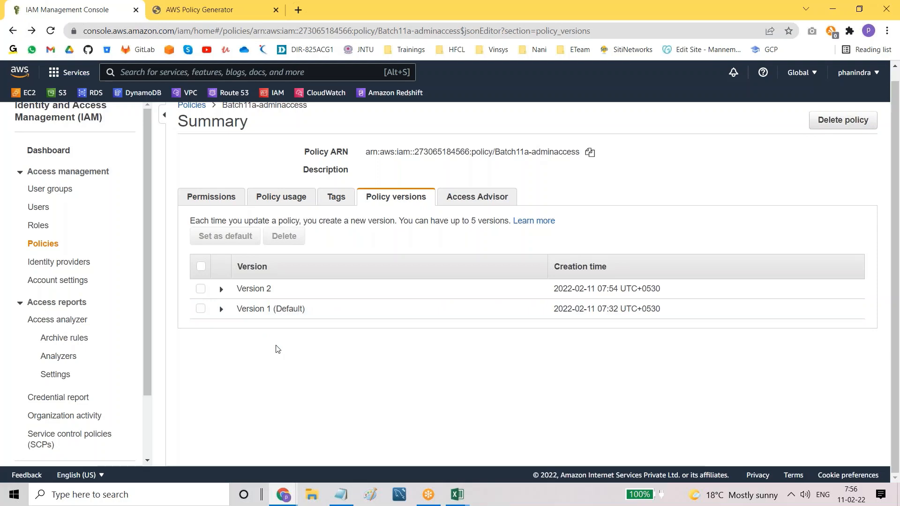
pyautogui.scroll(1, 277, 349)
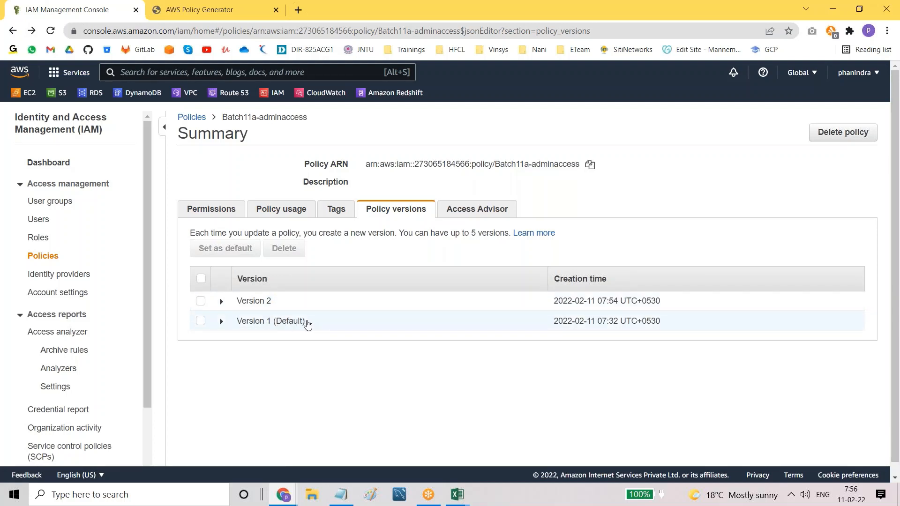
pyautogui.moveTo(307, 324); pyautogui.dragTo(269, 324)
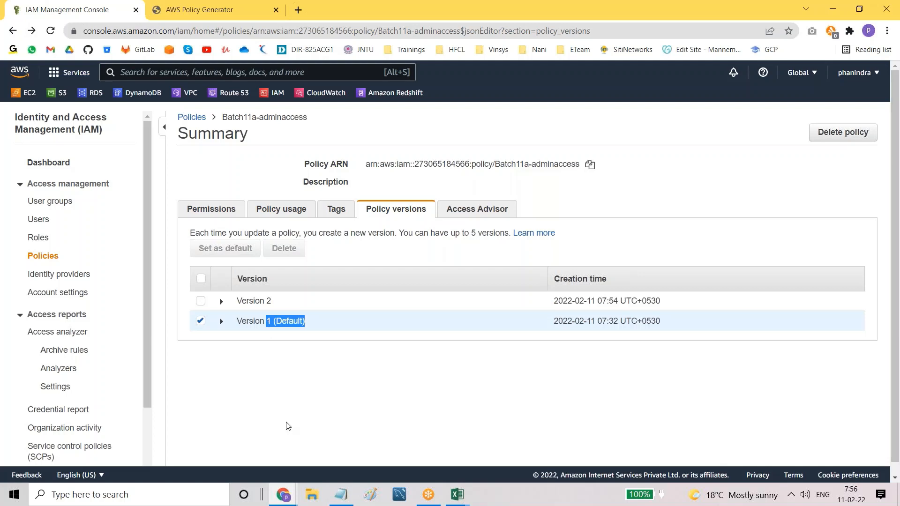
pyautogui.click(279, 341)
# Step: Select Version 2 of Batch11a-adminaccess for deletion, then cancel the first delete attempt
pyautogui.click(200, 321)
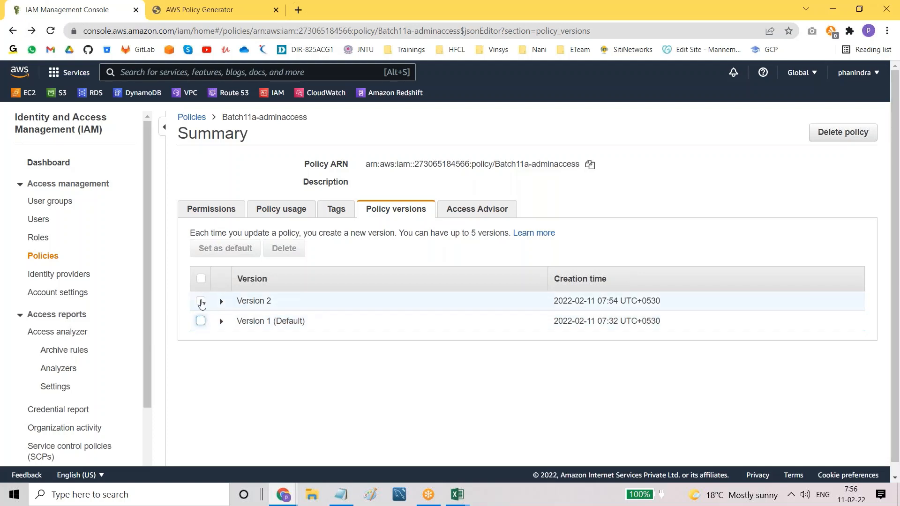
pyautogui.click(201, 302)
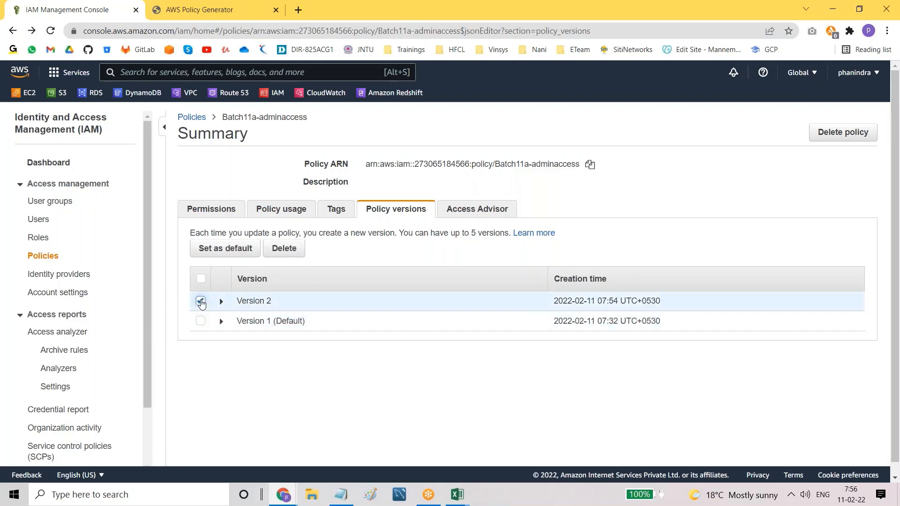
pyautogui.click(288, 255)
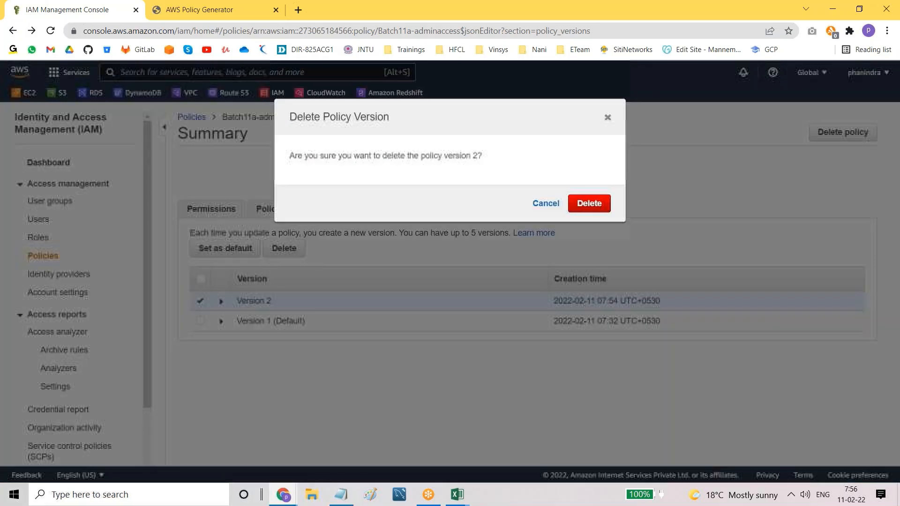
pyautogui.click(546, 212)
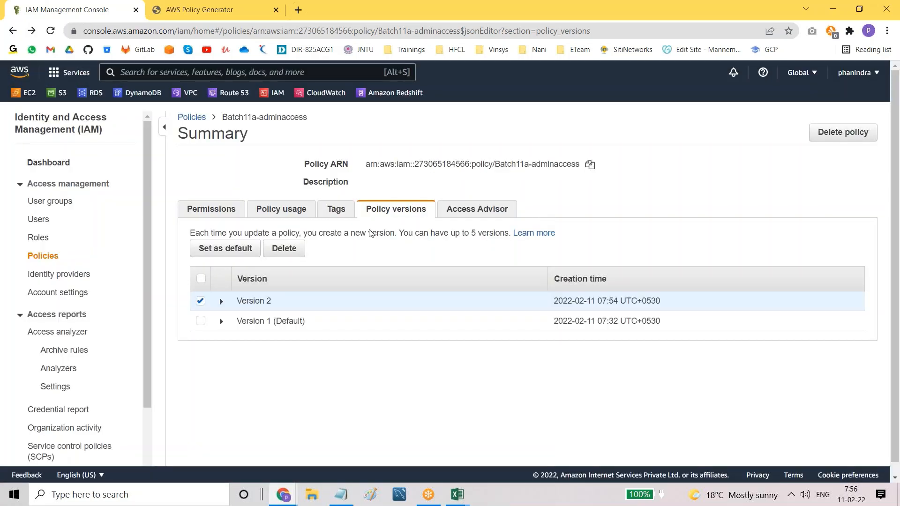
# Step: Delete only Version 2, leaving Version 1 (Default), and go to the IAM users list
pyautogui.click(200, 322)
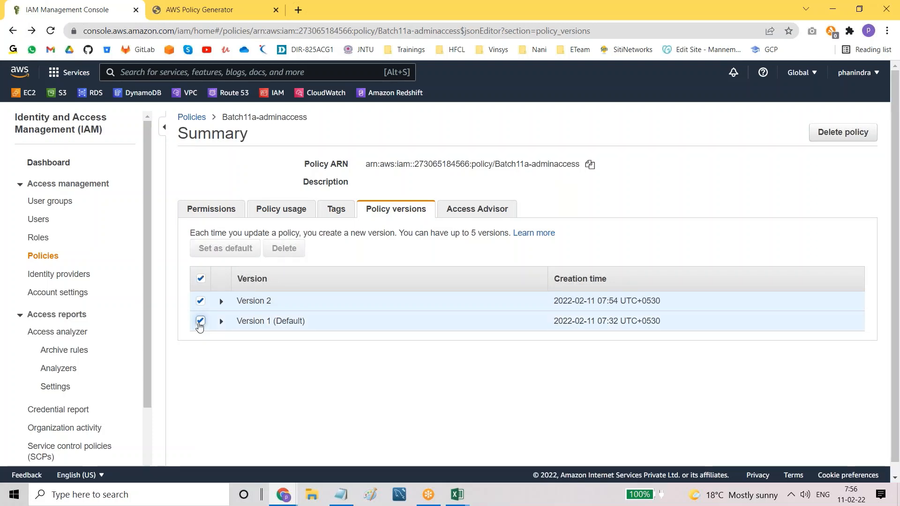
pyautogui.click(201, 303)
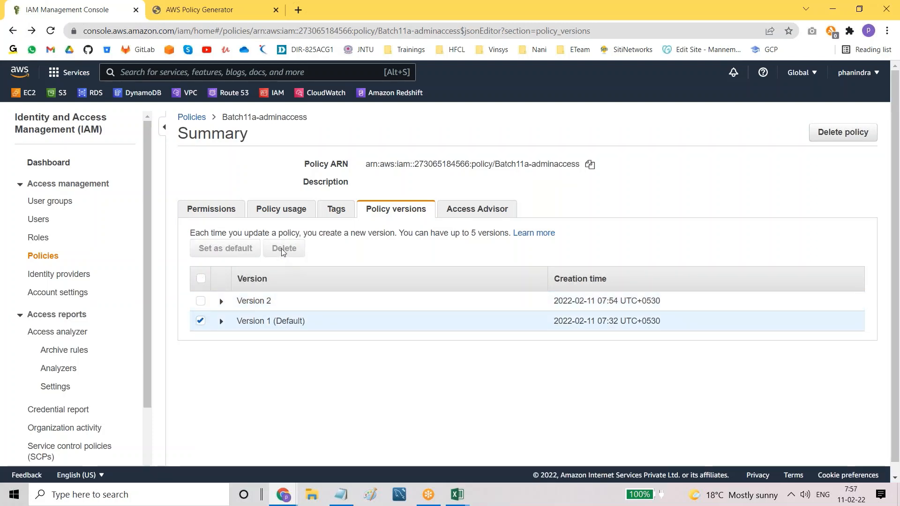
pyautogui.click(201, 301)
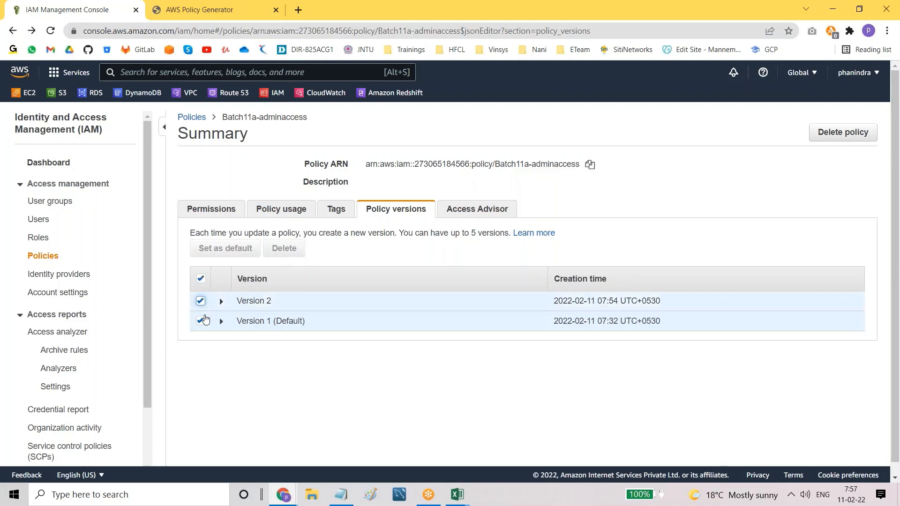
pyautogui.click(200, 321)
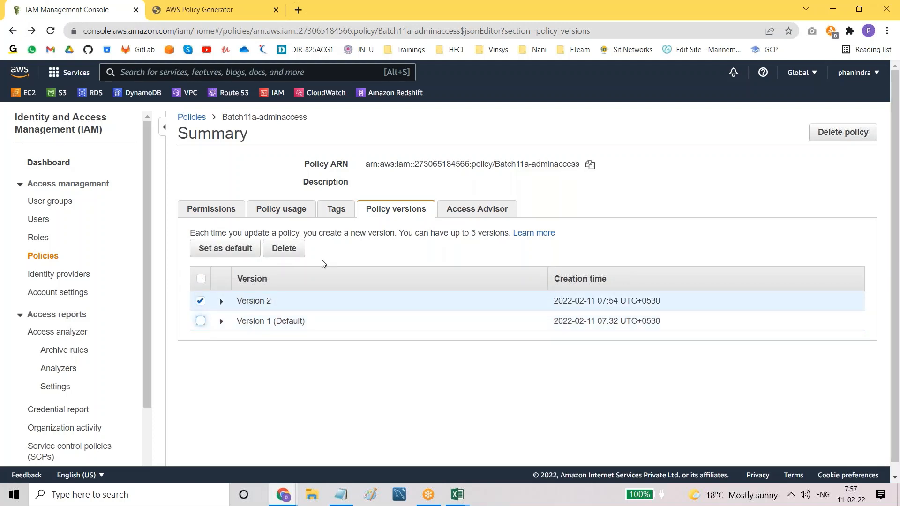
pyautogui.click(279, 247)
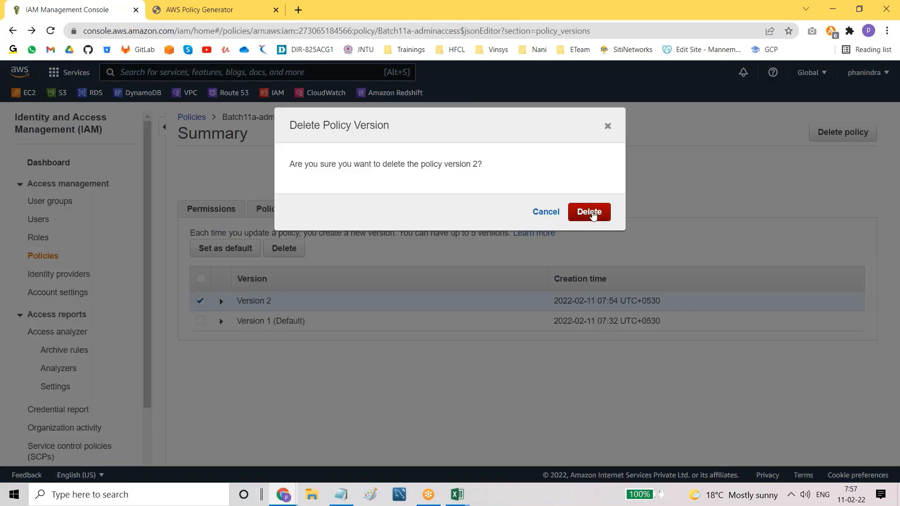
pyautogui.click(591, 213)
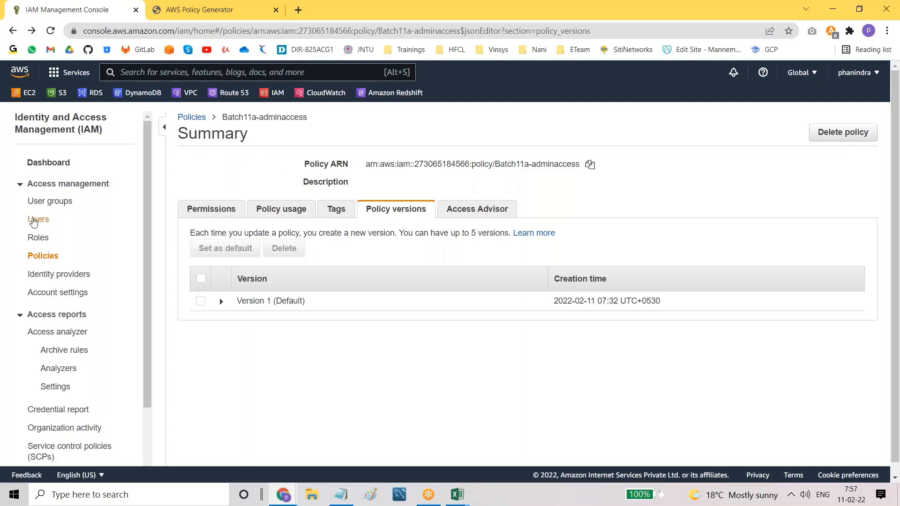
pyautogui.click(35, 219)
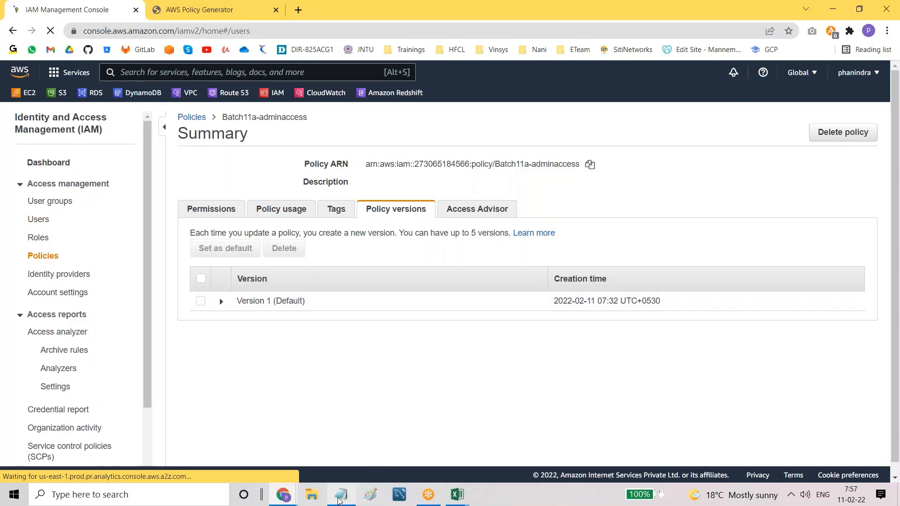
# Step: Highlight the inline policies and aws managed policies entries in the Notepad notes, then return to the IAM console
pyautogui.click(341, 494)
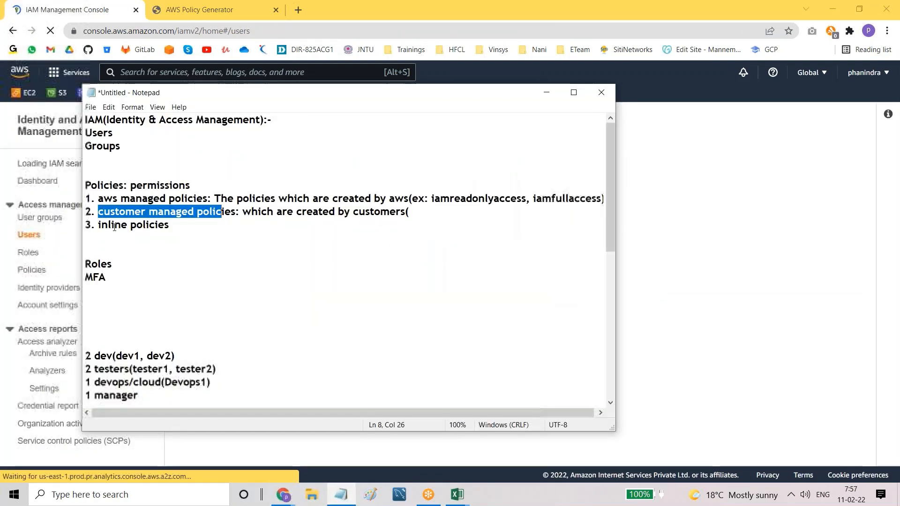
pyautogui.click(97, 225)
pyautogui.hotkey('shift', 'End')
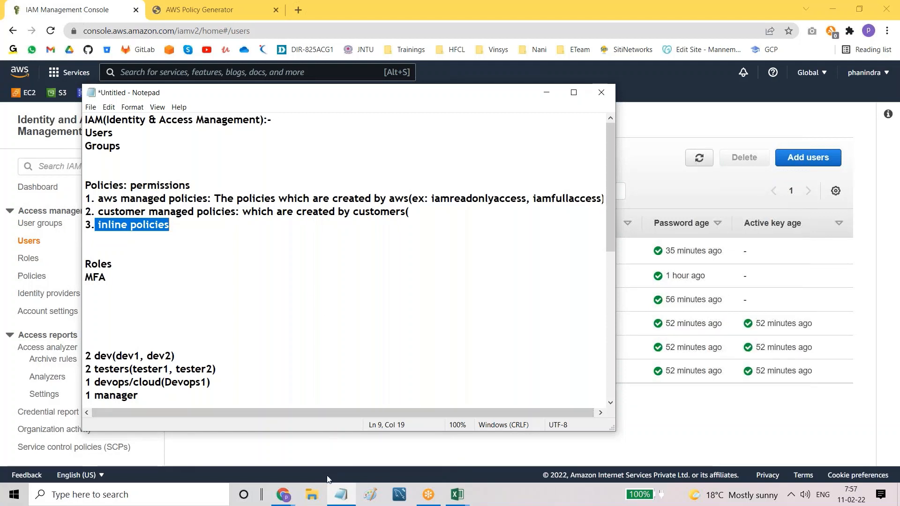
pyautogui.click(284, 495)
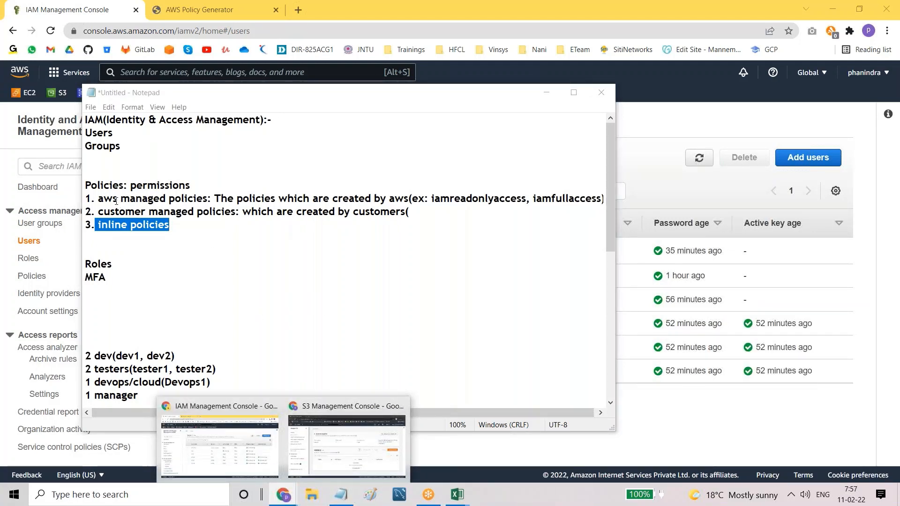
pyautogui.moveTo(98, 198); pyautogui.dragTo(193, 199)
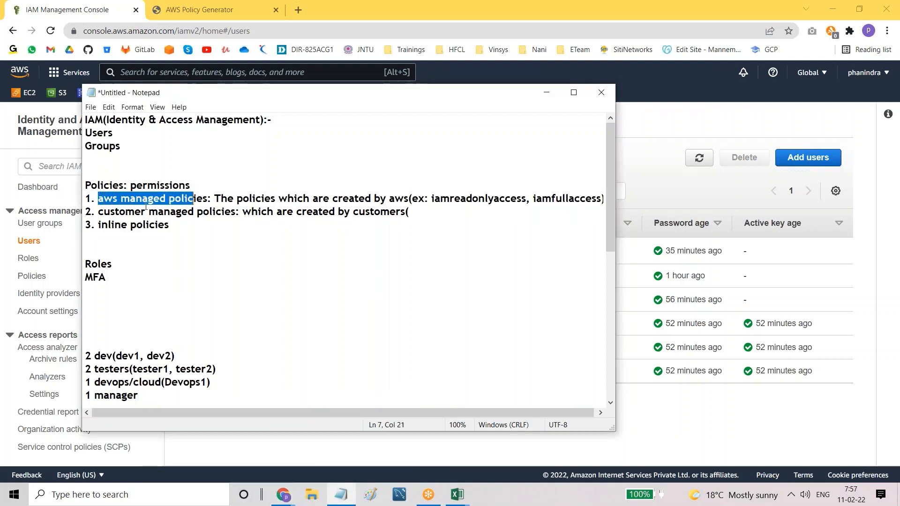
pyautogui.click(284, 495)
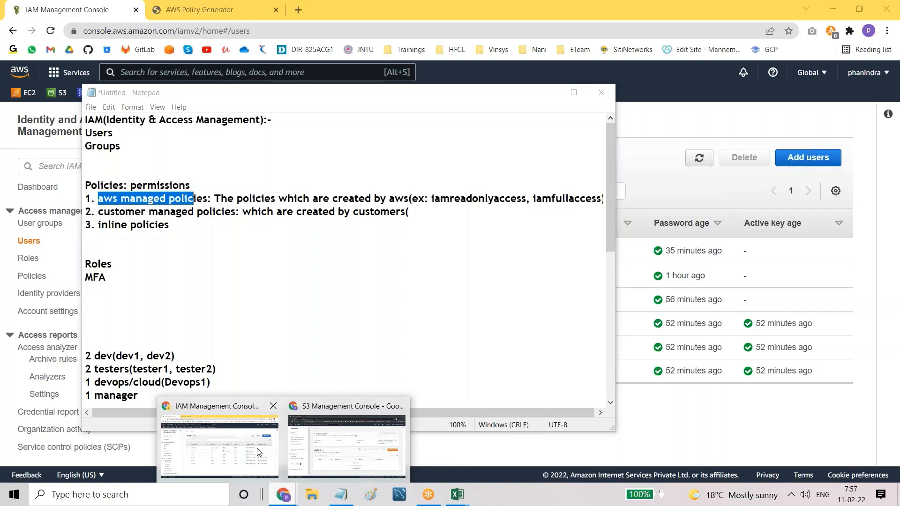
pyautogui.click(220, 445)
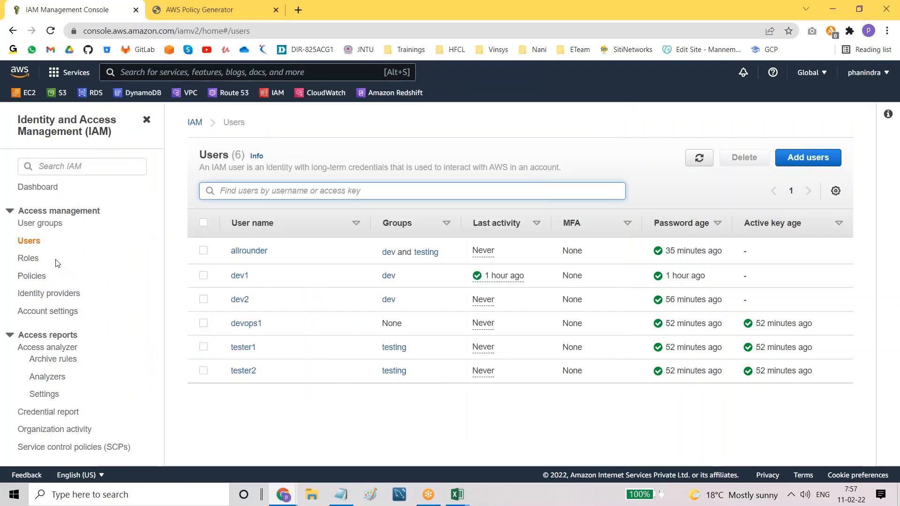
# Step: Filter the policies by 'batch11a', open Batch11a-adminaccess and view its Policy usage
pyautogui.click(39, 278)
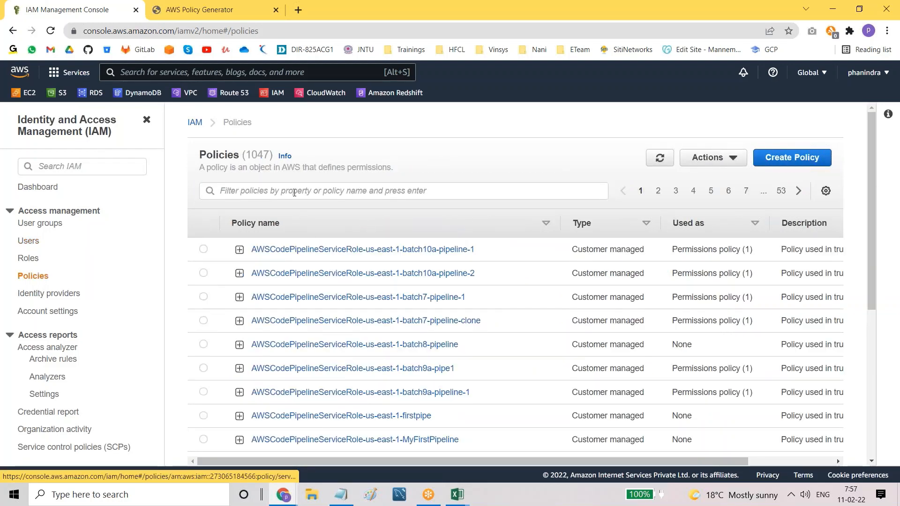
pyautogui.click(294, 189)
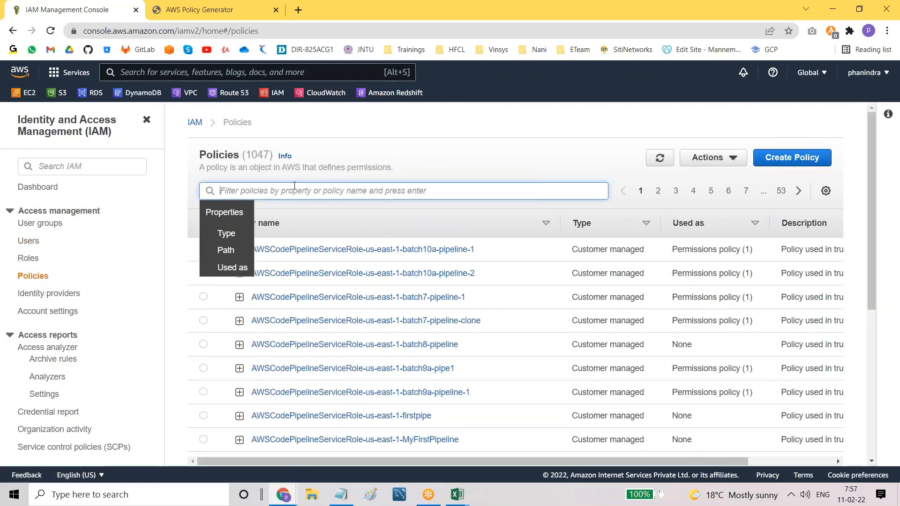
pyautogui.write('batch')
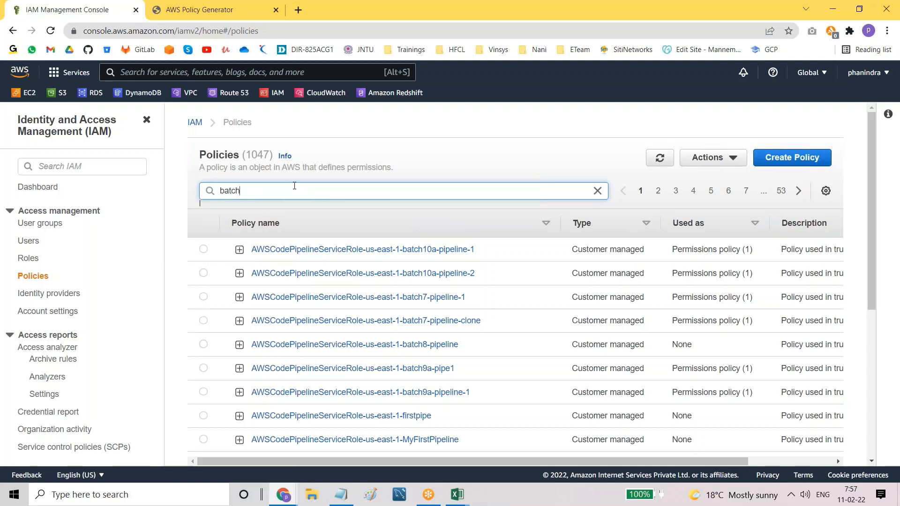
pyautogui.write('11a')
pyautogui.press('Return')
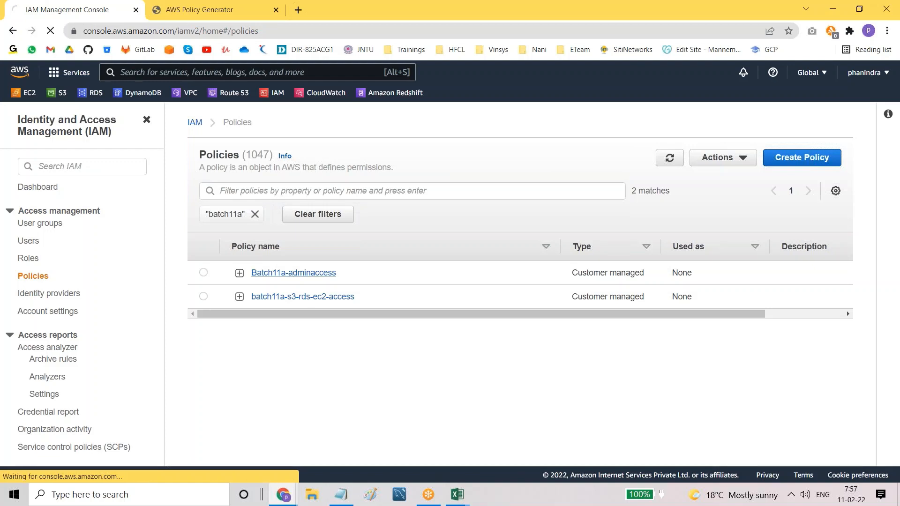
pyautogui.click(291, 272)
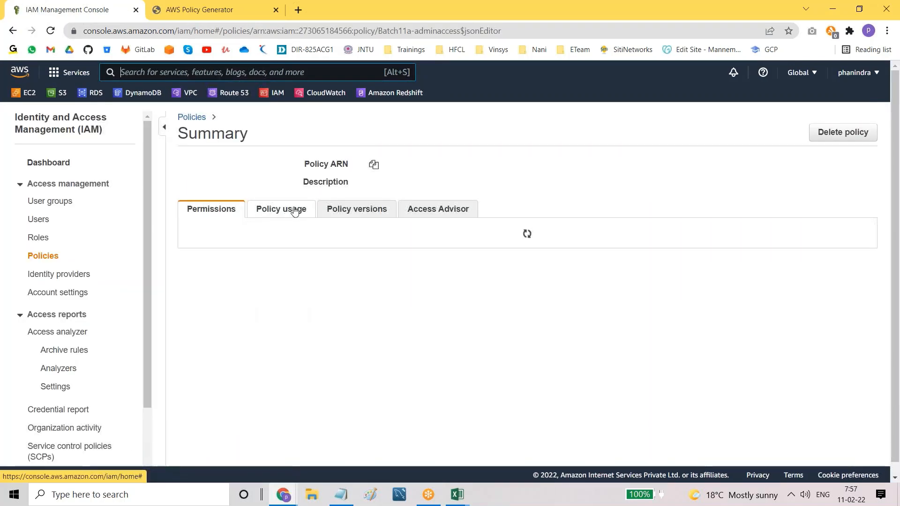
pyautogui.click(303, 211)
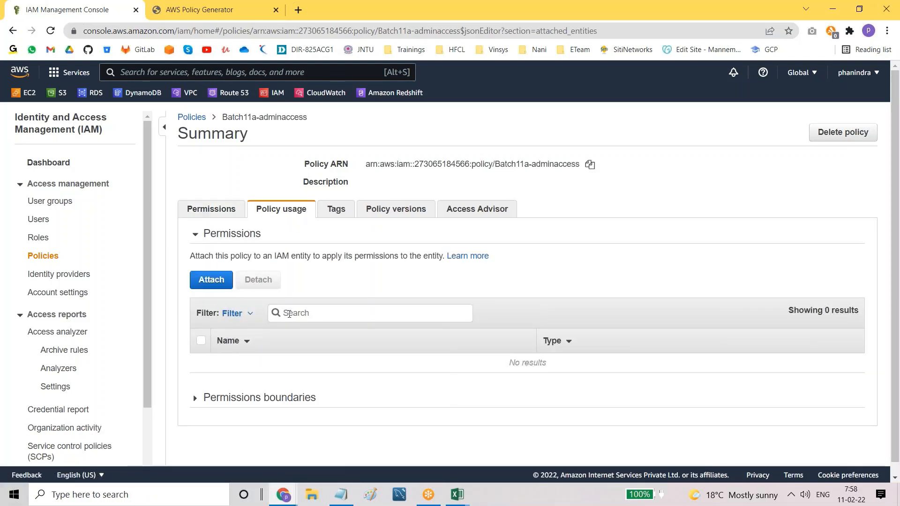
# Step: Start attaching the policy to dev1, dev2 and allrounder, then cancel without attaching
pyautogui.click(215, 279)
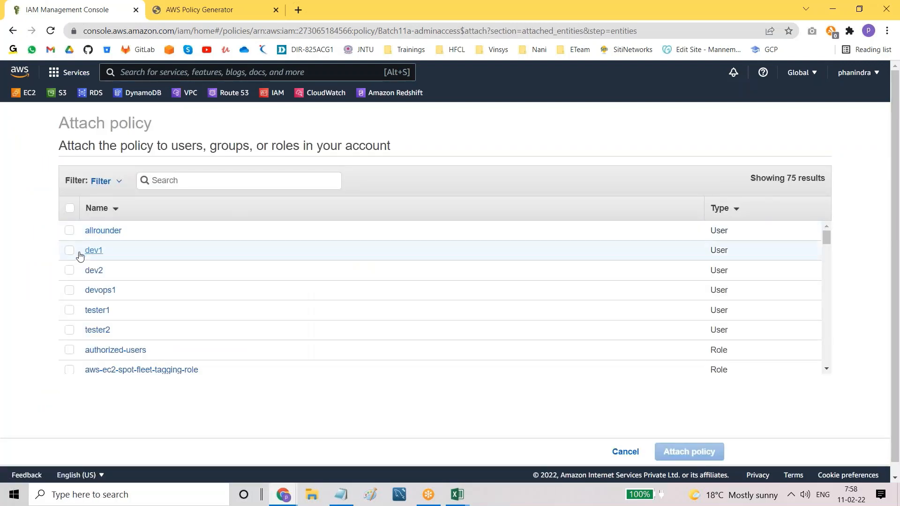
pyautogui.click(68, 253)
pyautogui.click(69, 271)
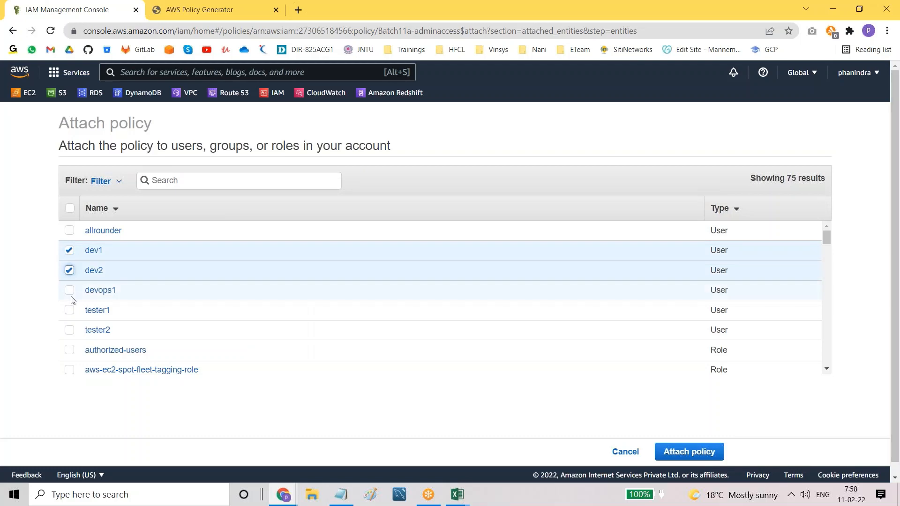
pyautogui.click(69, 230)
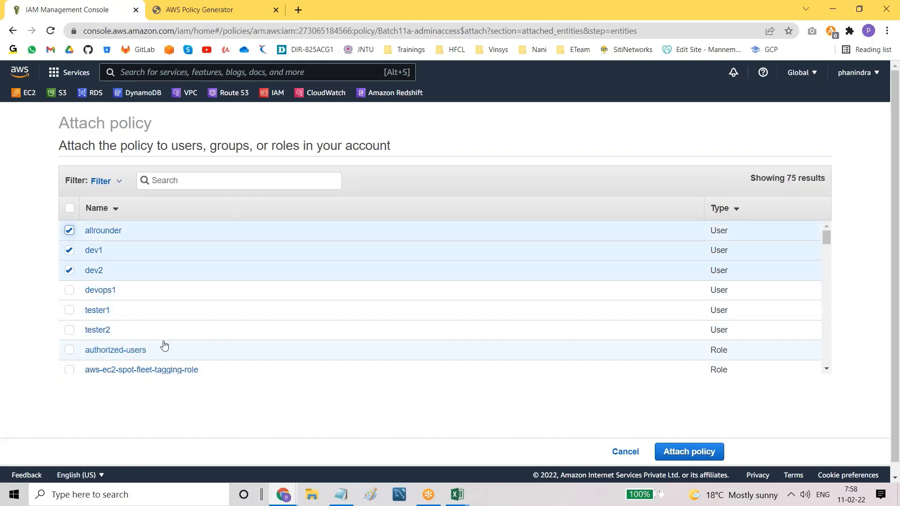
pyautogui.click(626, 457)
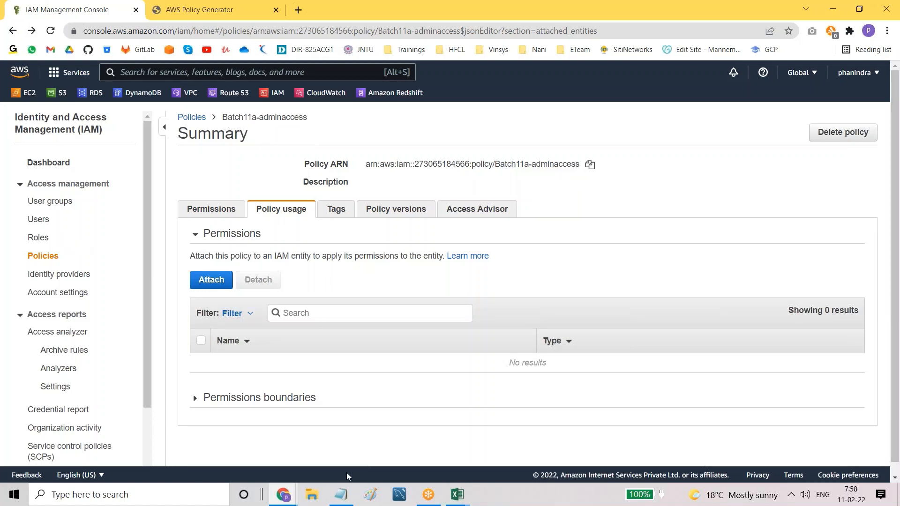
# Step: Review the three policy types in the Notepad notes, highlighting inline policies and the first two types
pyautogui.click(336, 501)
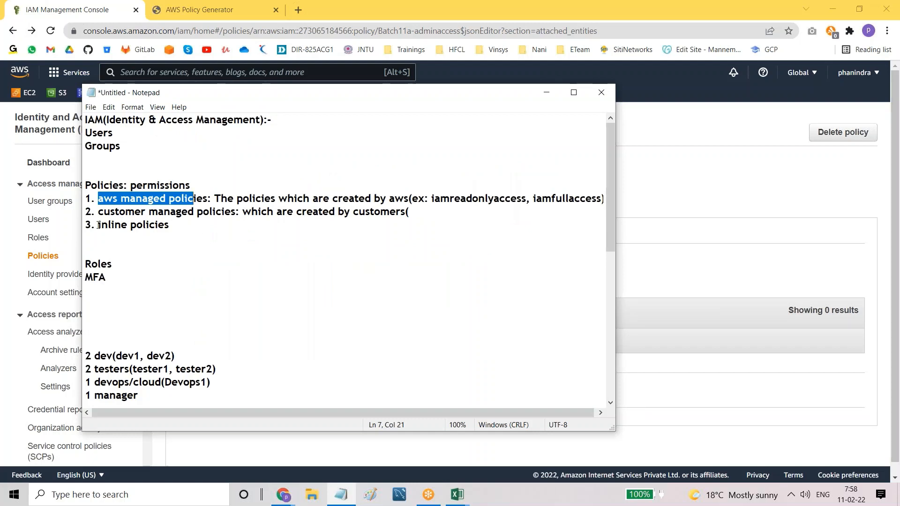
pyautogui.moveTo(98, 225); pyautogui.dragTo(179, 229)
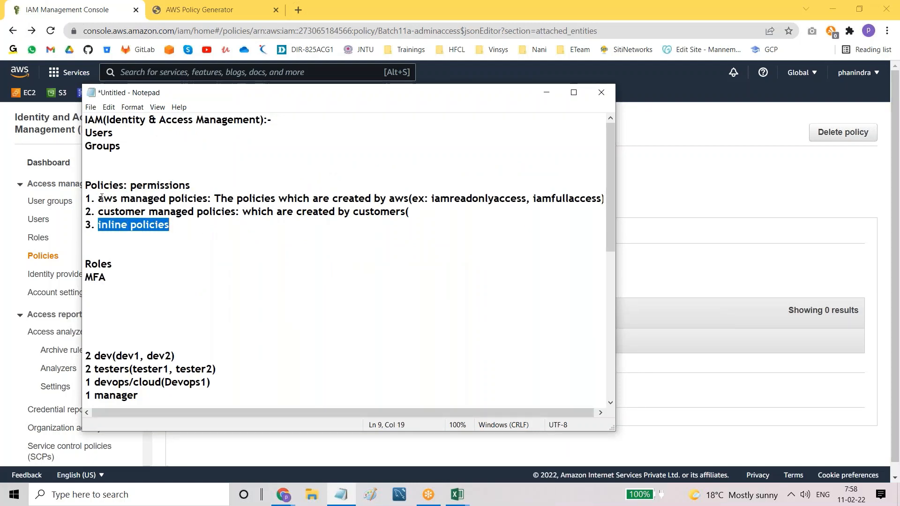
pyautogui.moveTo(98, 198); pyautogui.dragTo(209, 216)
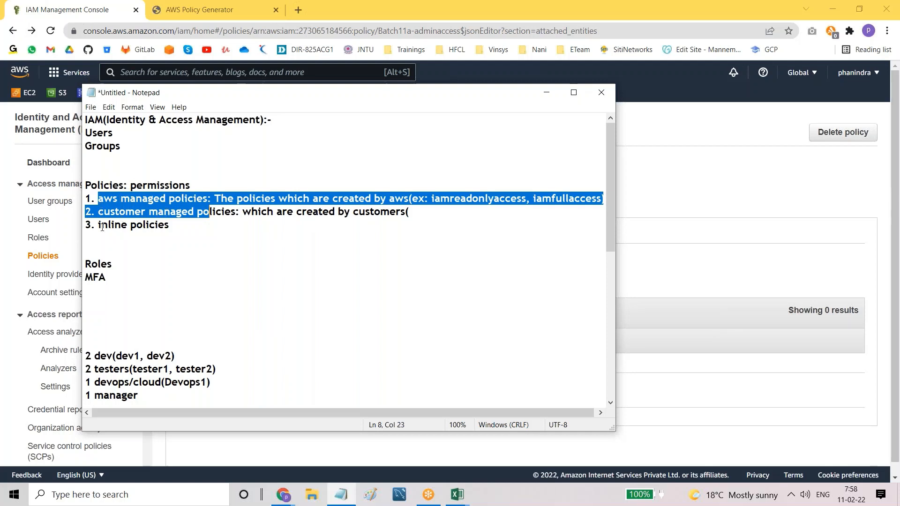
pyautogui.moveTo(99, 228); pyautogui.dragTo(182, 227)
# Step: Add 'It is specific to a single user' after the inline policies entry
pyautogui.click(181, 227)
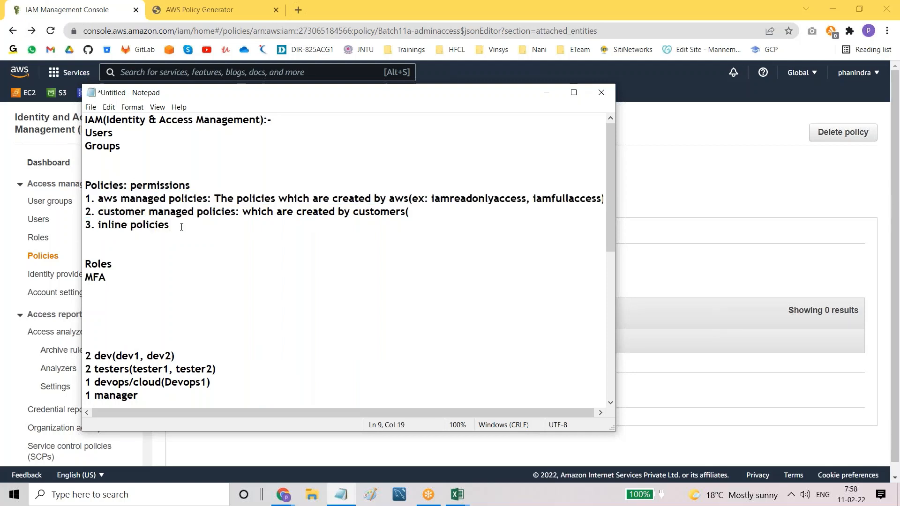
pyautogui.write('Is s')
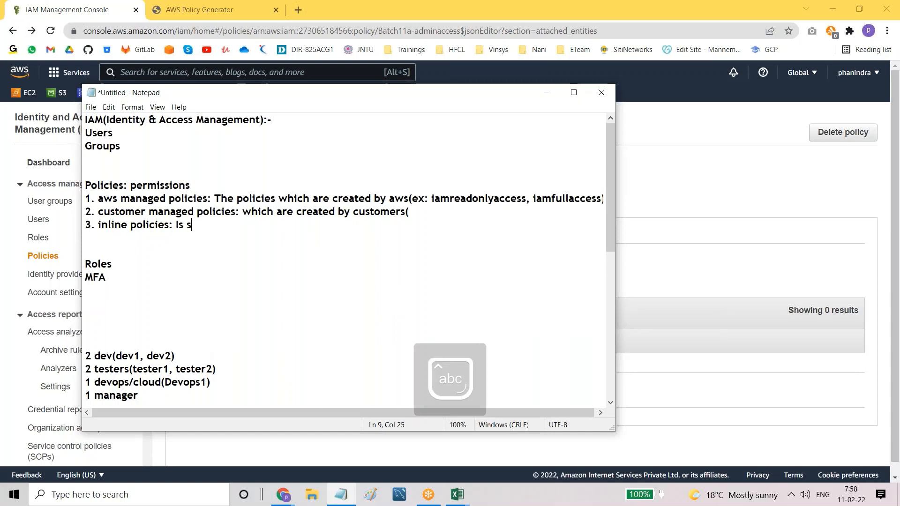
pyautogui.press('BackSpace')
pyautogui.press('BackSpace')
pyautogui.press('BackSpace')
pyautogui.write('t is')
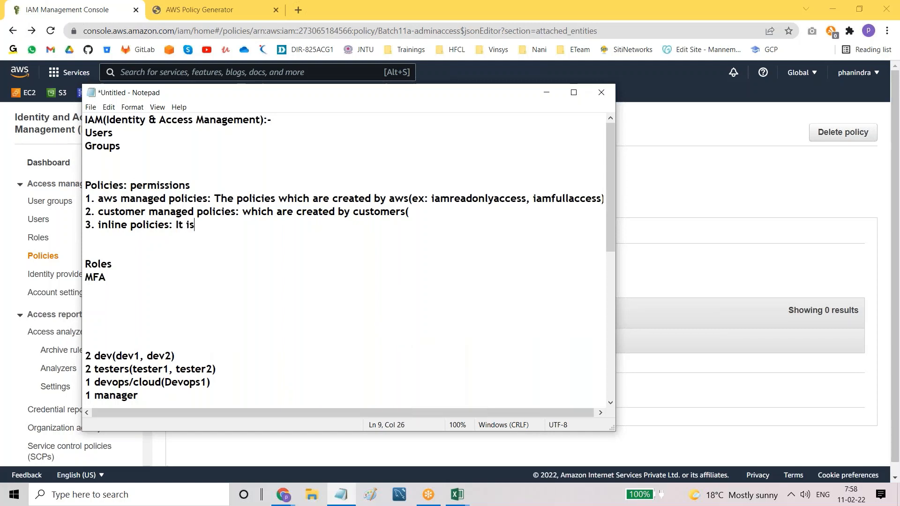
pyautogui.write(' soppec')
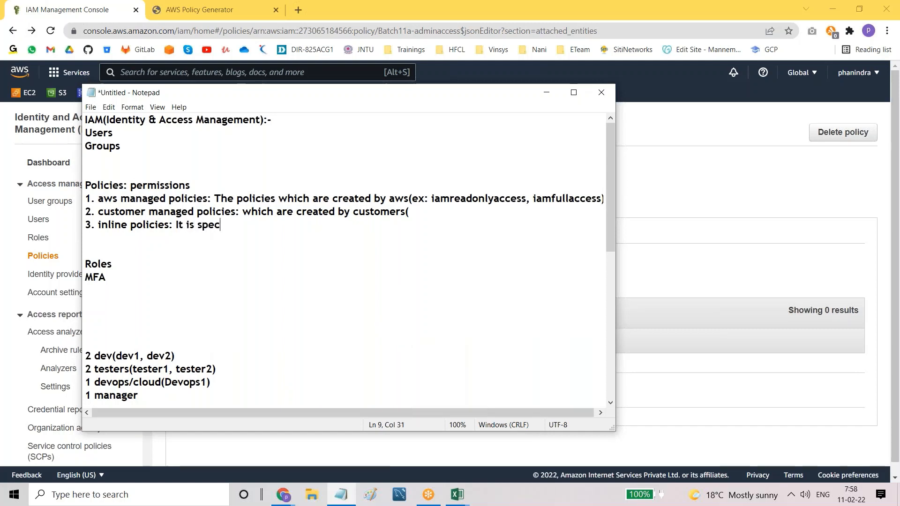
pyautogui.write('ific to a single')
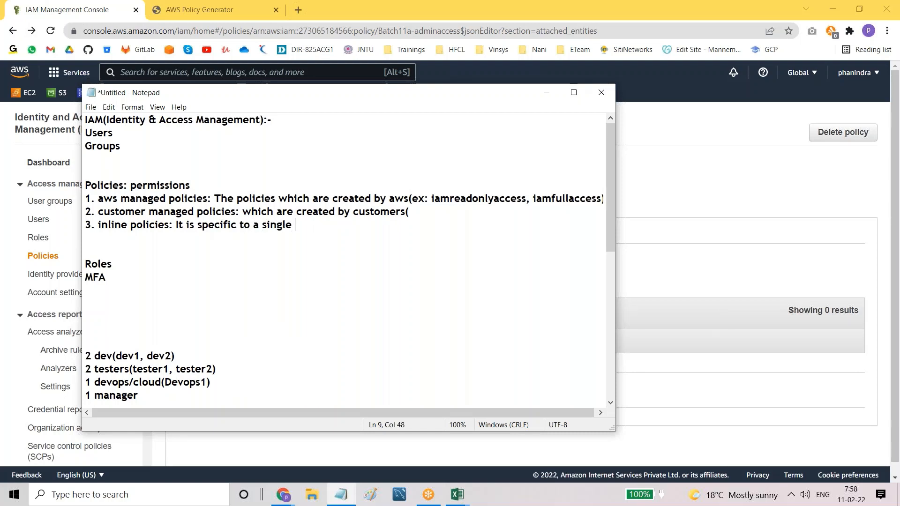
pyautogui.write(' user/group/role')
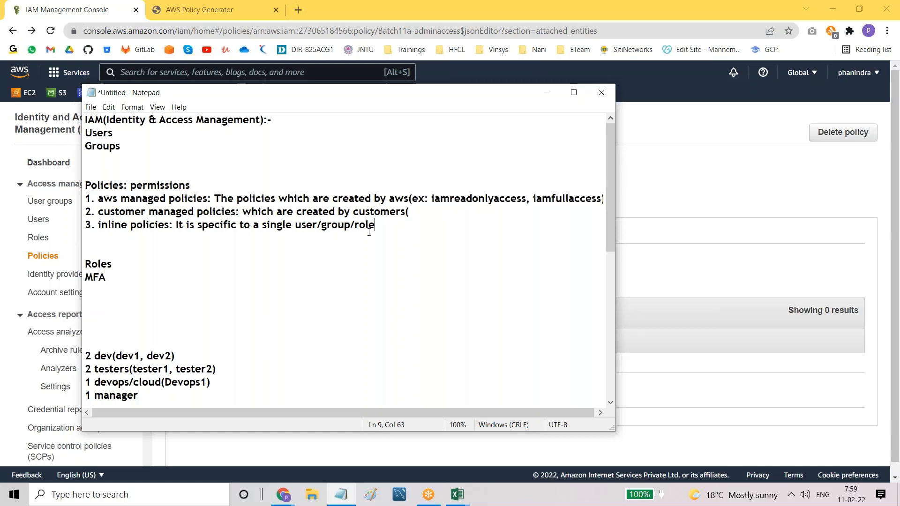
pyautogui.click(283, 494)
# Step: Open user dev1's summary from the IAM Users list and dismiss the CloudTrail announcement banner
pyautogui.click(258, 466)
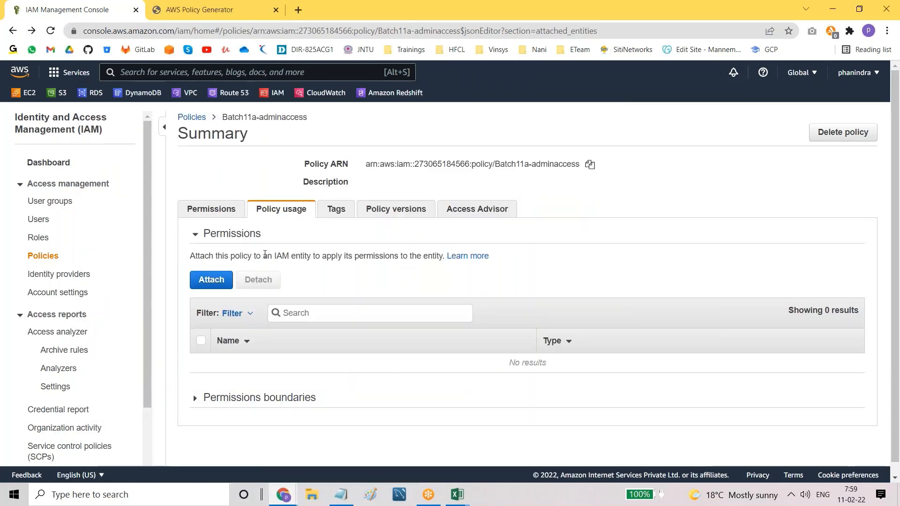
pyautogui.click(40, 221)
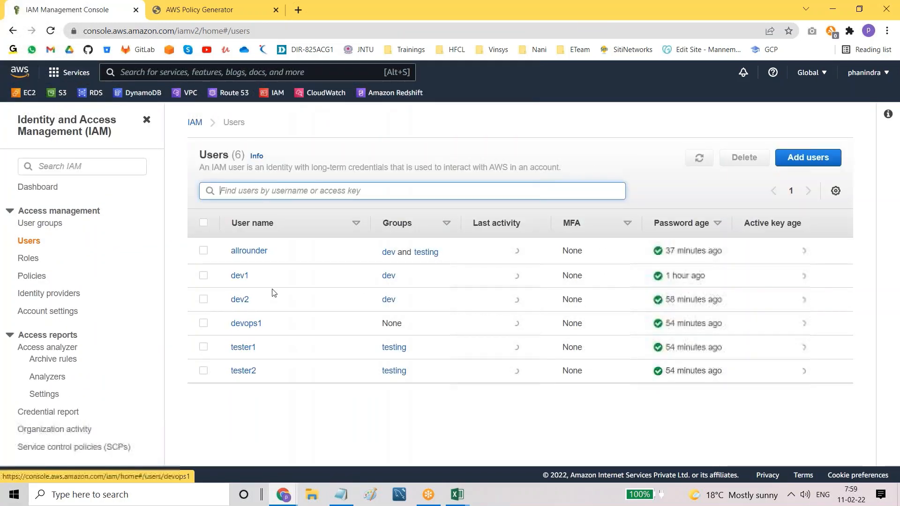
pyautogui.click(239, 276)
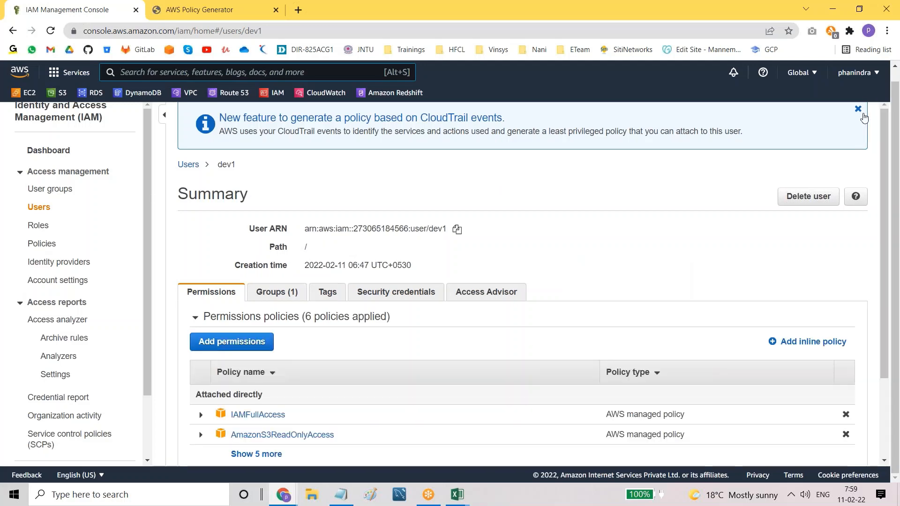
pyautogui.click(867, 109)
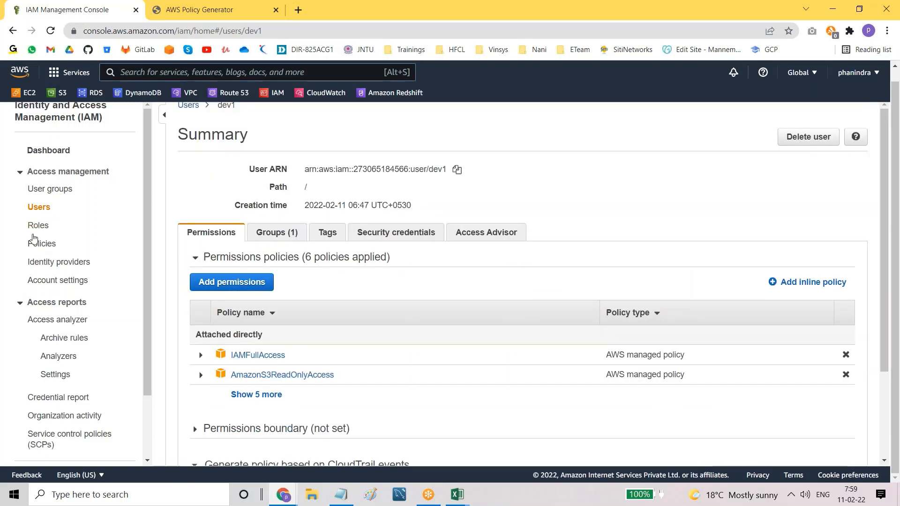
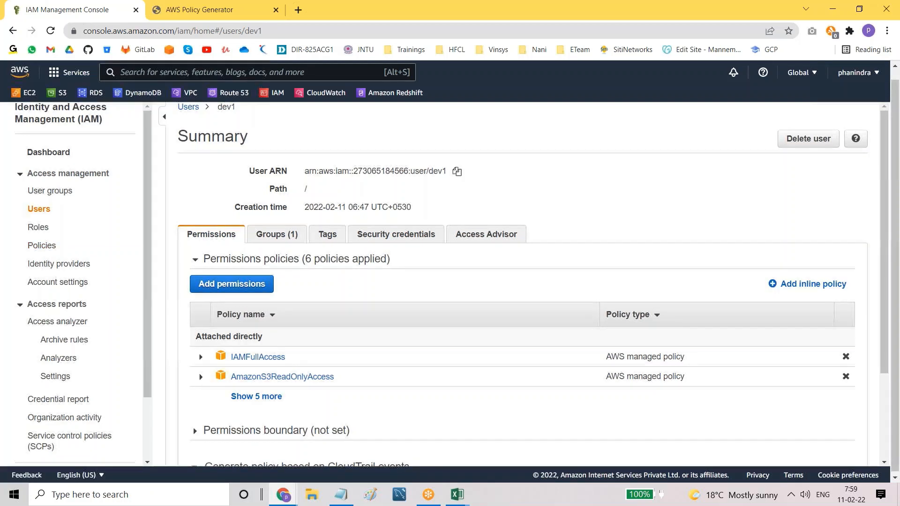
# Step: Begin adding an inline policy from dev1's Permissions tab
pyautogui.scroll(1, 237, 147)
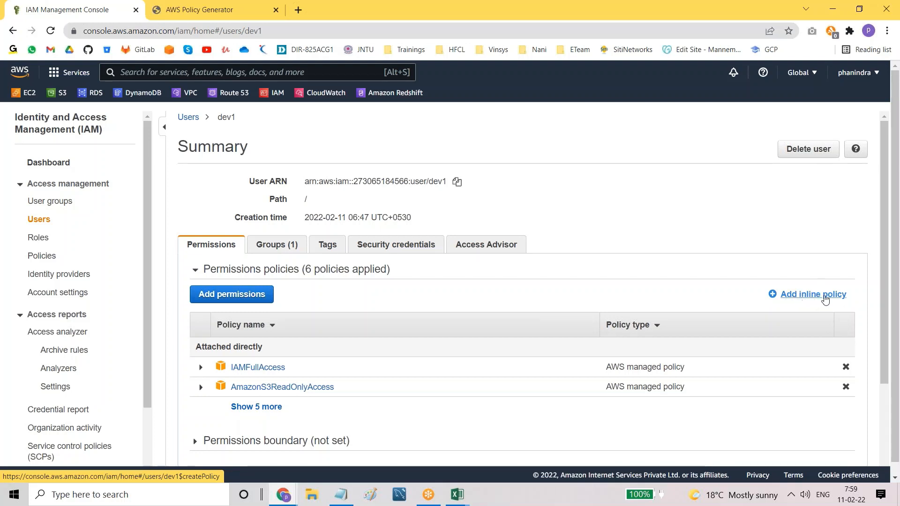
pyautogui.click(799, 296)
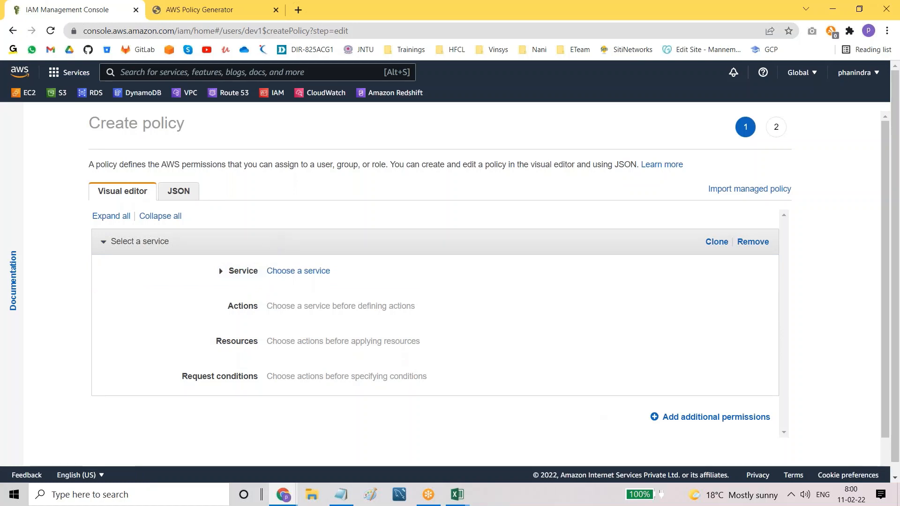
# Step: Grant all RDS List-level actions on all resources, then proceed to review
pyautogui.click(311, 272)
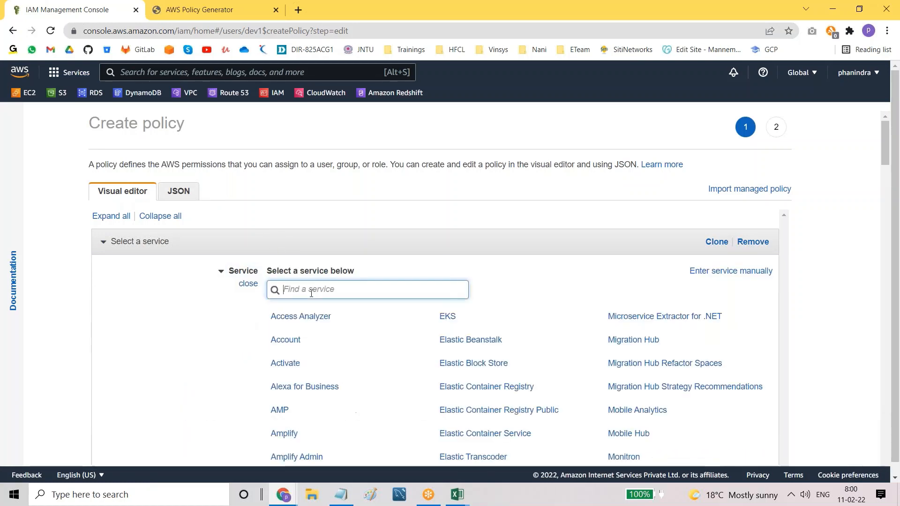
pyautogui.write('rds')
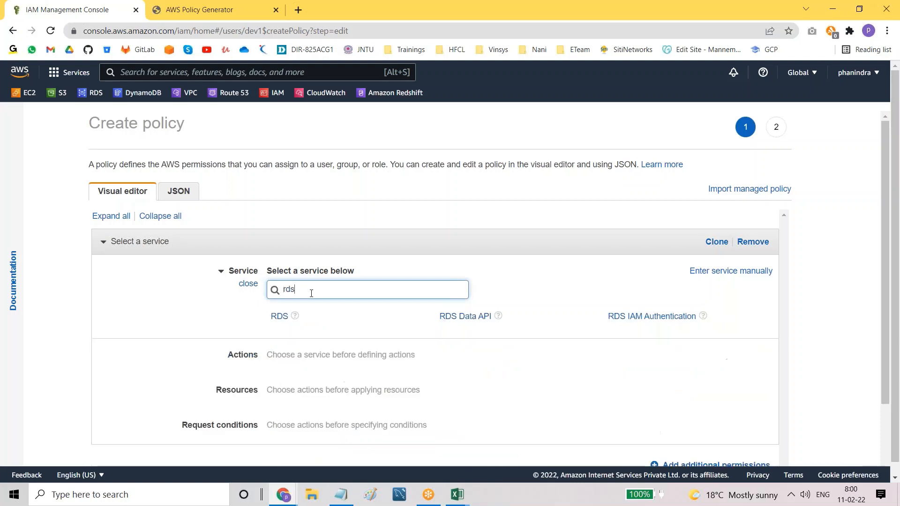
pyautogui.click(279, 317)
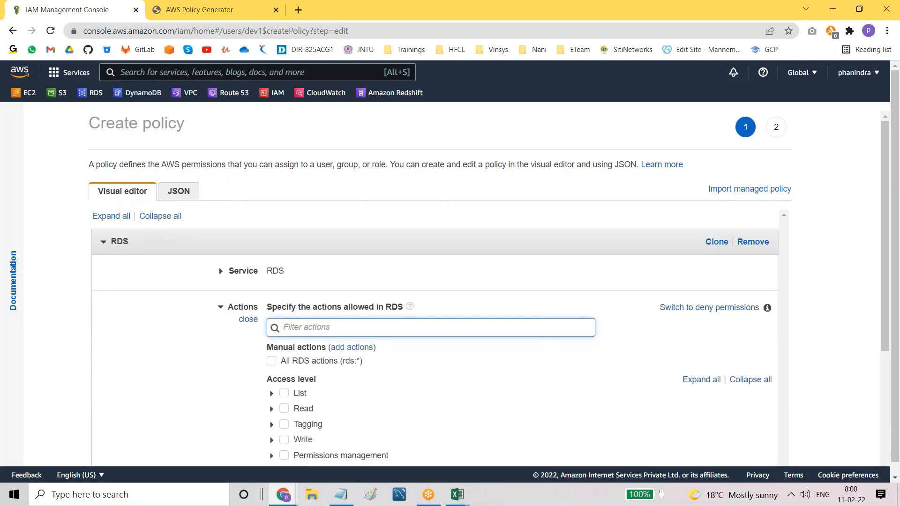
pyautogui.scroll(-2, 283, 394)
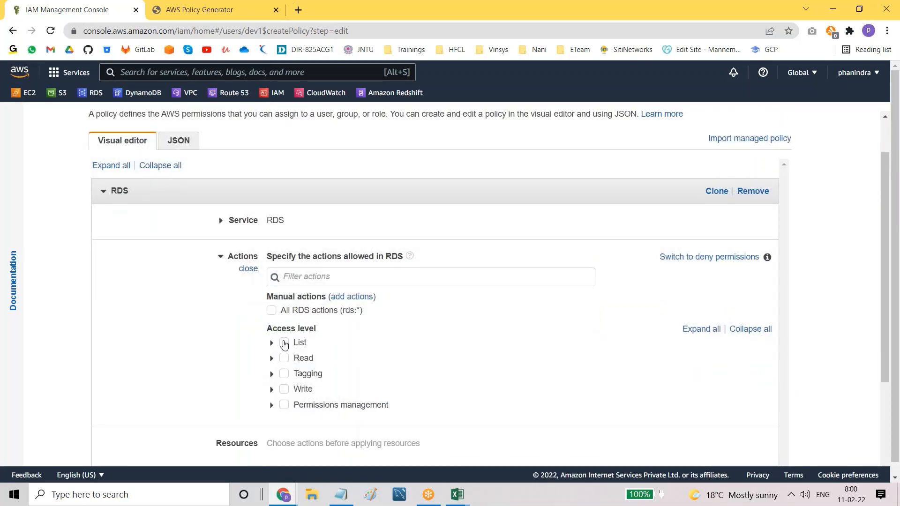
pyautogui.click(284, 342)
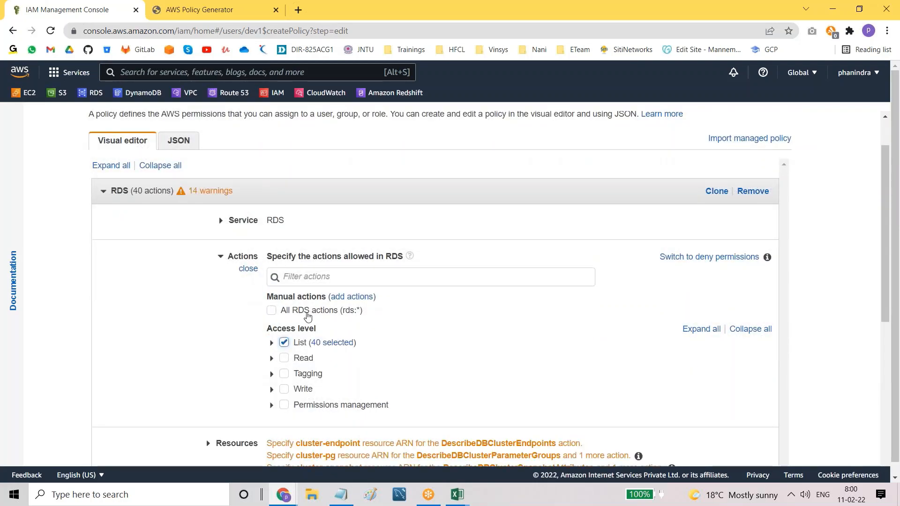
pyautogui.scroll(-3, 308, 317)
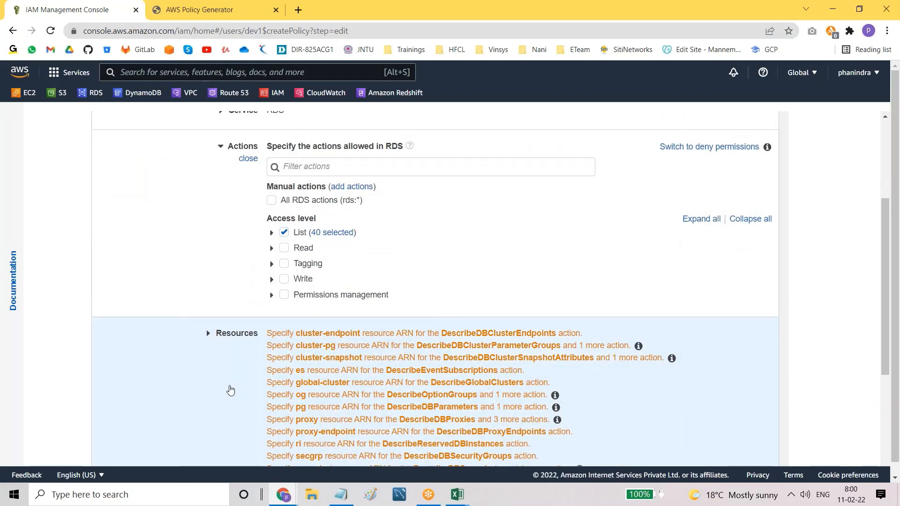
pyautogui.click(231, 392)
pyautogui.scroll(-4, 305, 281)
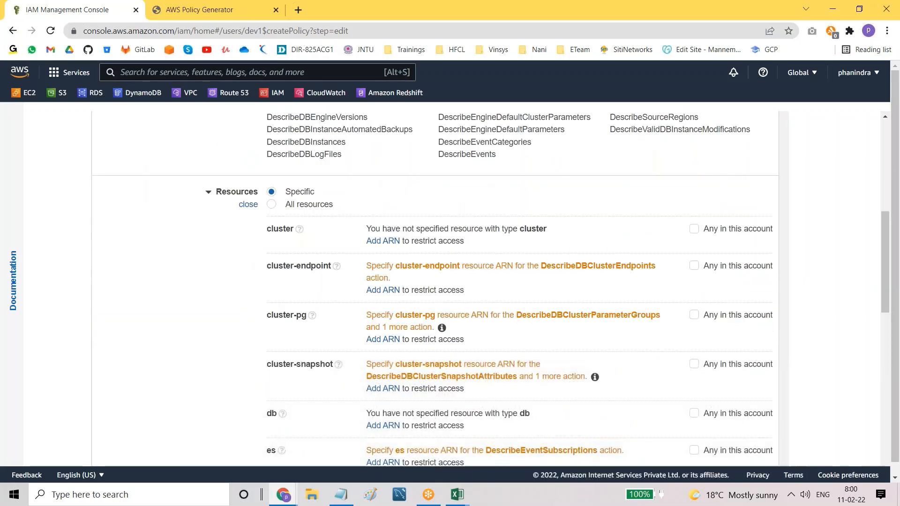
pyautogui.click(273, 202)
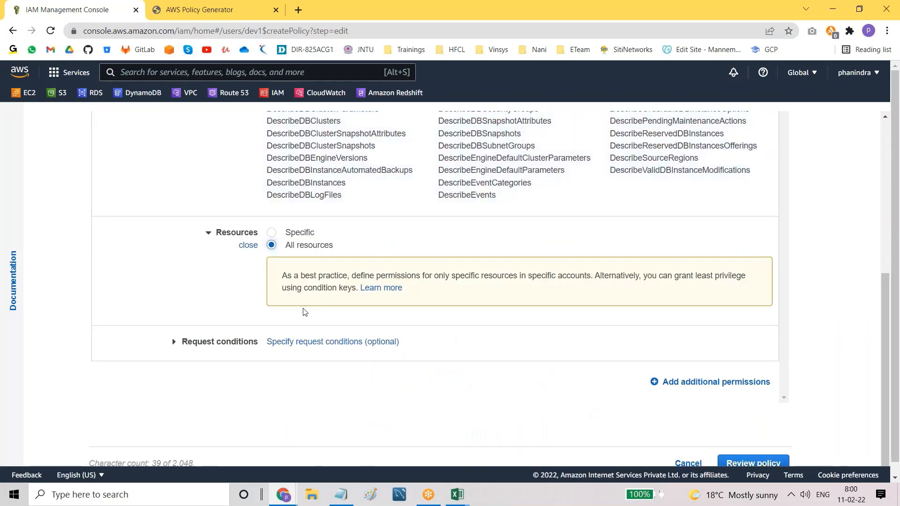
pyautogui.click(743, 463)
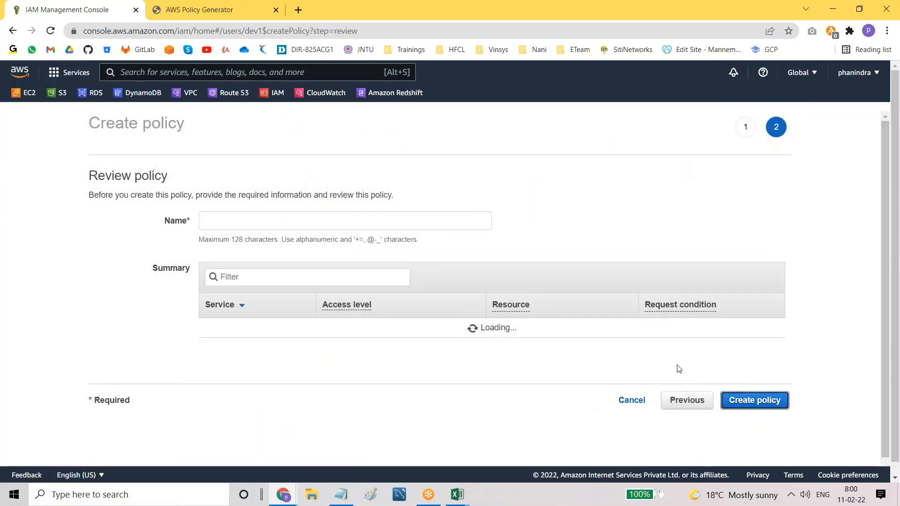
# Step: Enter batch11a-RDS as the inline policy's name
pyautogui.click(267, 221)
pyautogui.write('b')
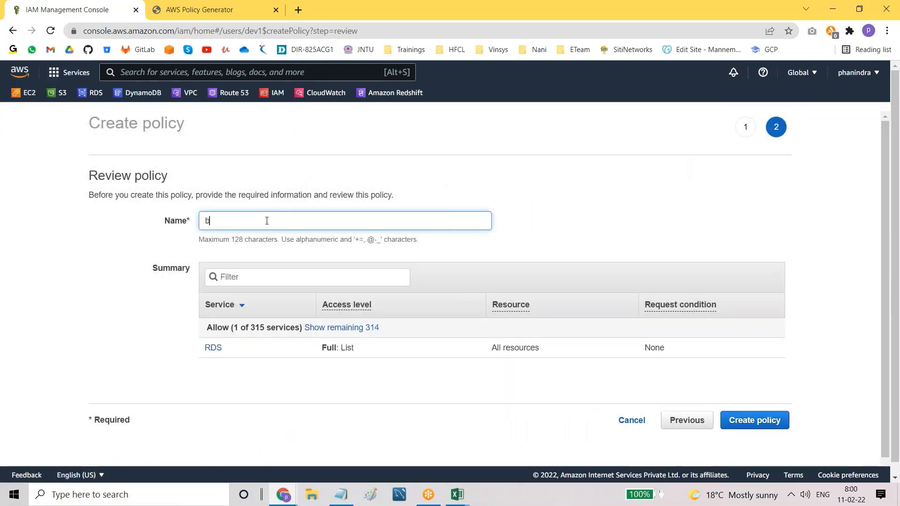
pyautogui.write('atch11a')
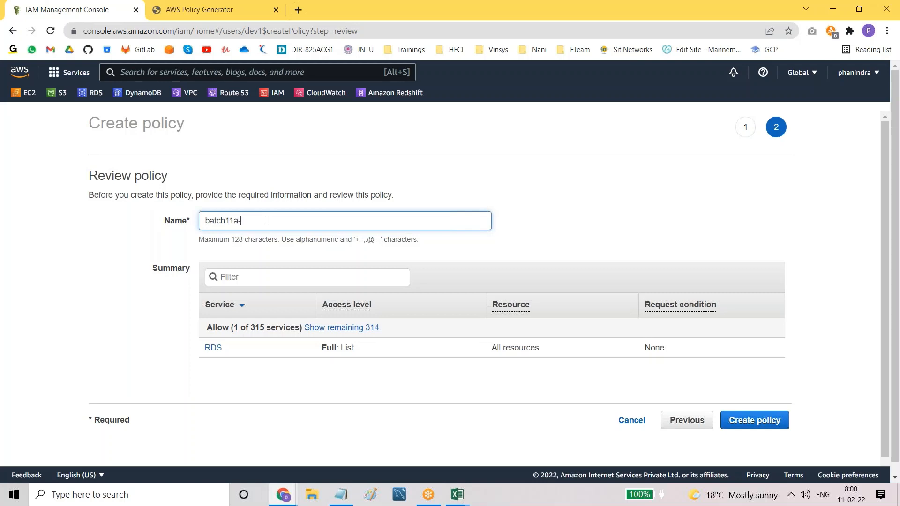
pyautogui.write('-')
pyautogui.press('capslock')
pyautogui.write('RDS')
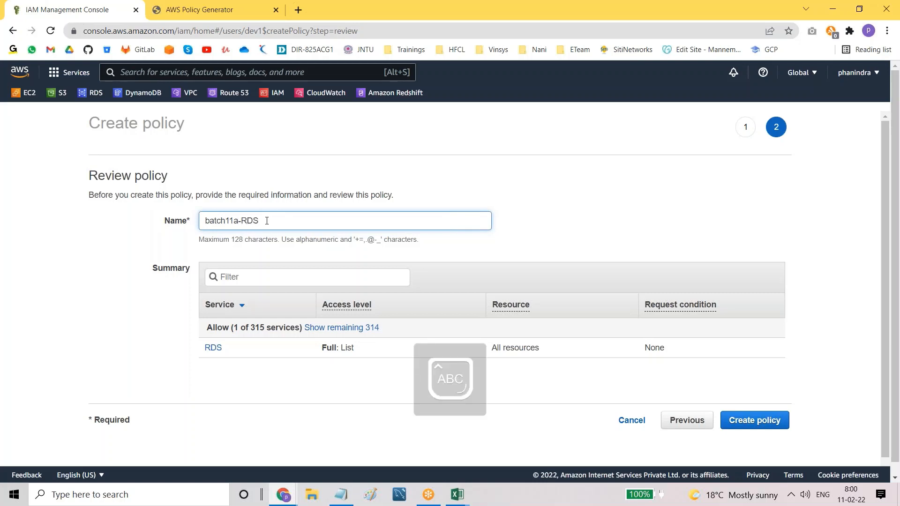
pyautogui.press('capslock')
pyautogui.write('-list')
# Step: Create the policy, confirm batch11a-RDS-list shows as inline among dev1's seven, then open Policies
pyautogui.click(749, 420)
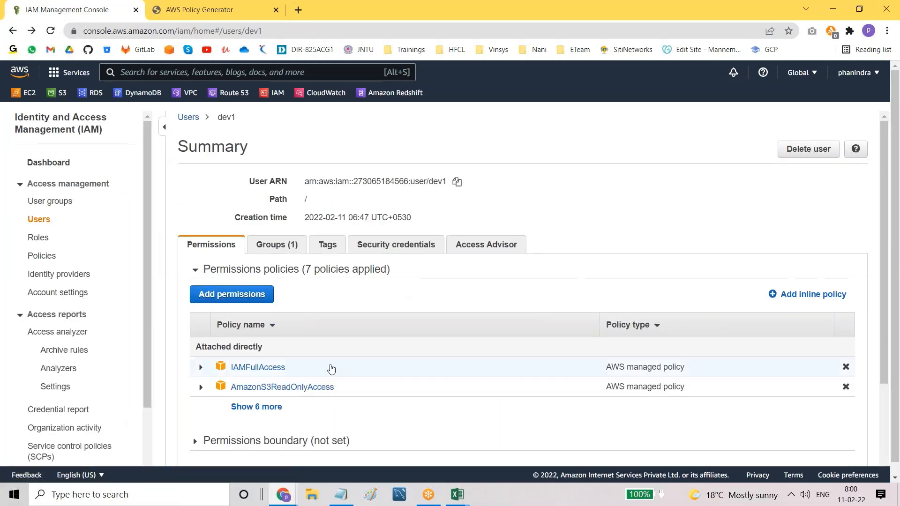
pyautogui.click(270, 407)
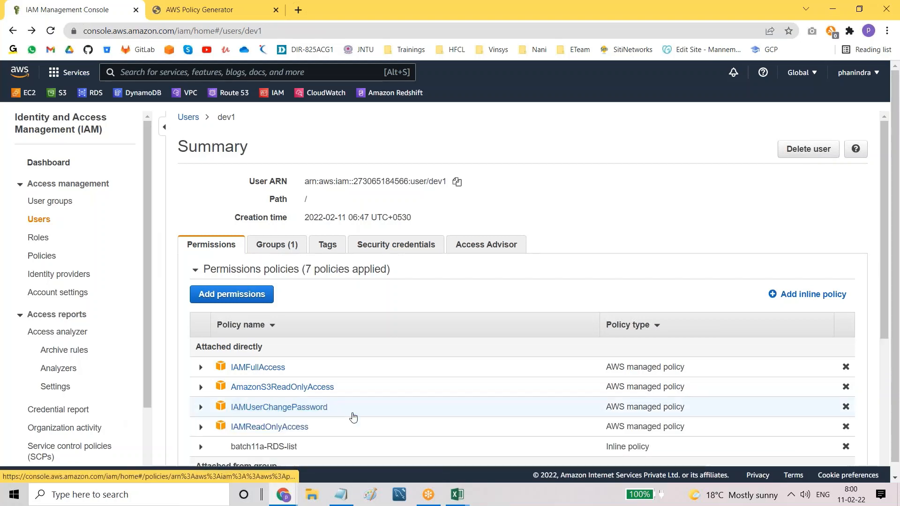
pyautogui.scroll(-1, 352, 417)
pyautogui.scroll(-3, 353, 417)
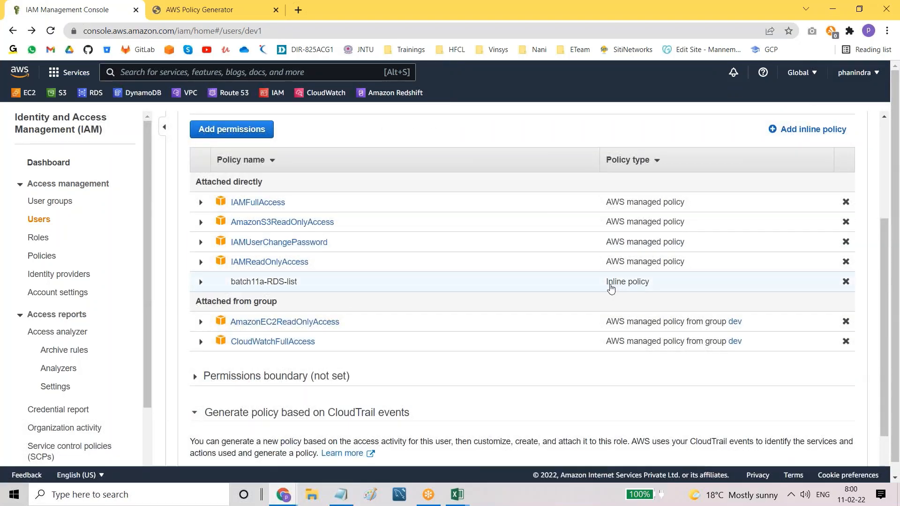
pyautogui.moveTo(602, 286); pyautogui.dragTo(658, 287)
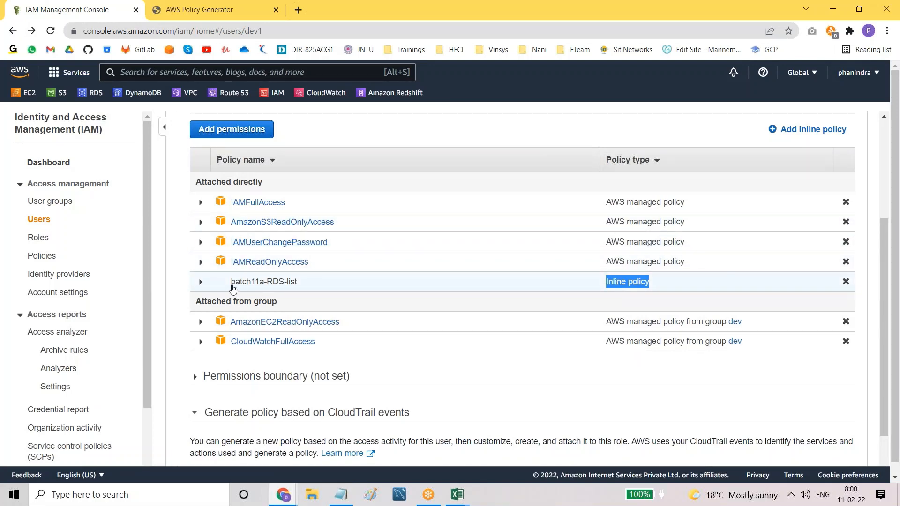
pyautogui.moveTo(231, 284); pyautogui.dragTo(307, 286)
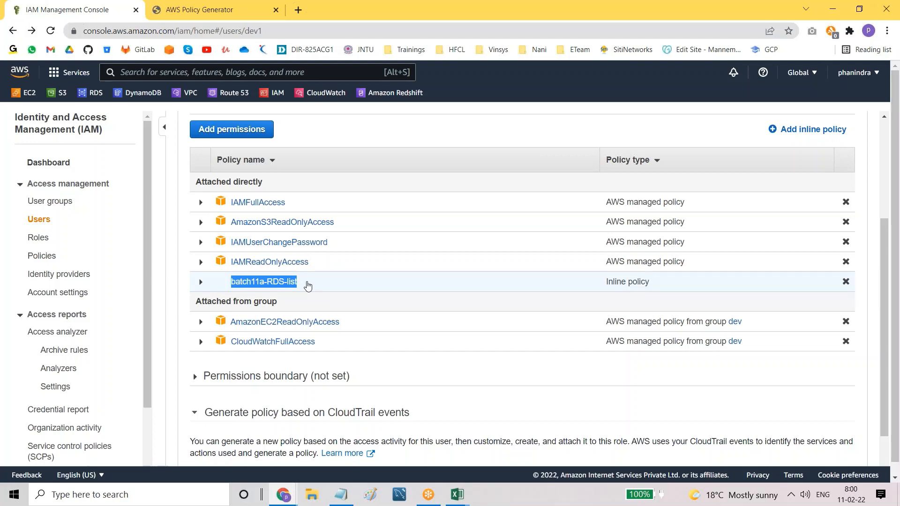
pyautogui.scroll(2, 305, 284)
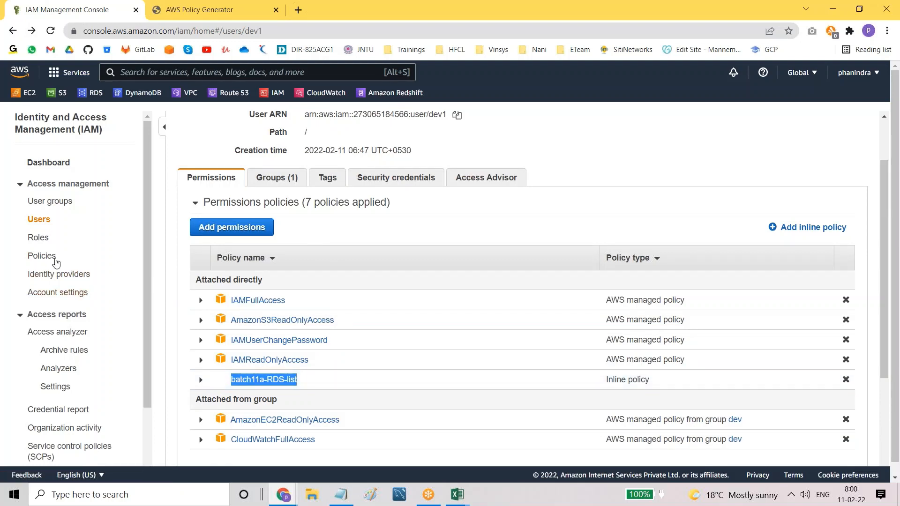
pyautogui.click(49, 258)
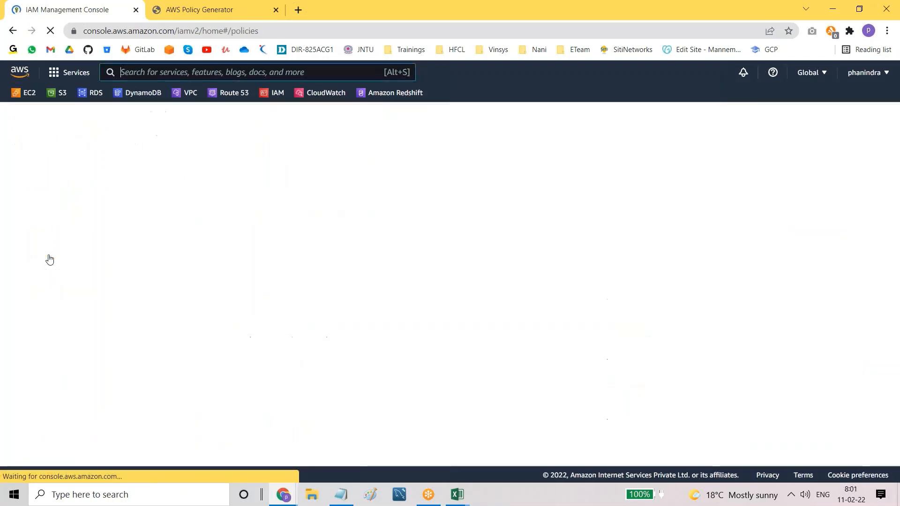
# Step: Filter policies by 'batch11a-', sort by type, clear the filter, and return to Users
pyautogui.click(298, 191)
pyautogui.write('ba')
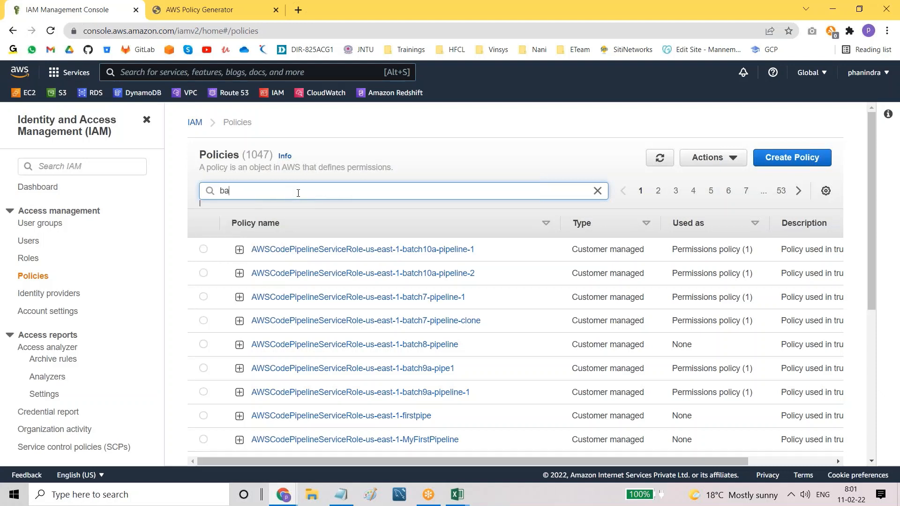
pyautogui.write('tch11a-')
pyautogui.press('Return')
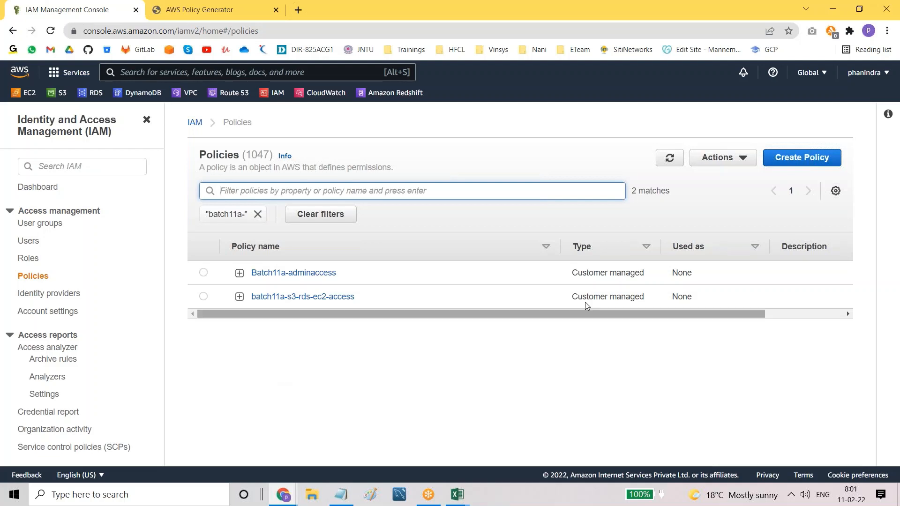
pyautogui.click(643, 248)
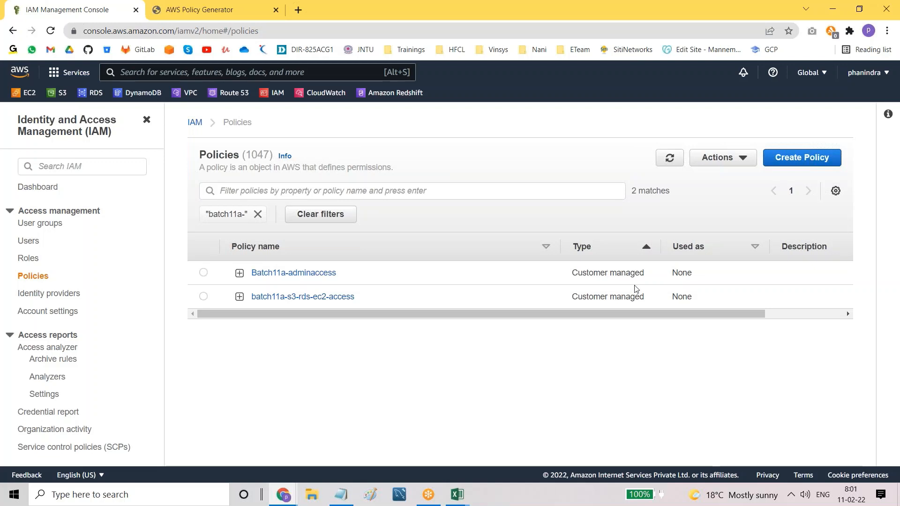
pyautogui.click(257, 214)
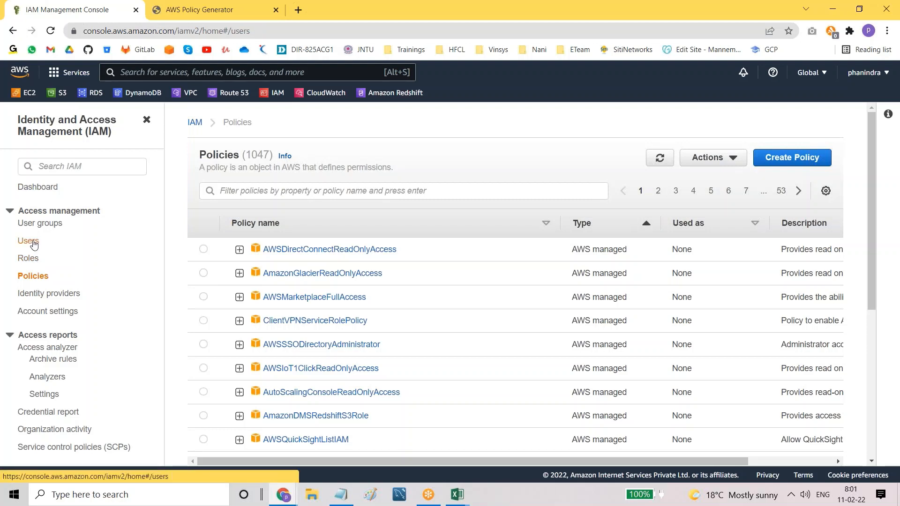
pyautogui.click(33, 241)
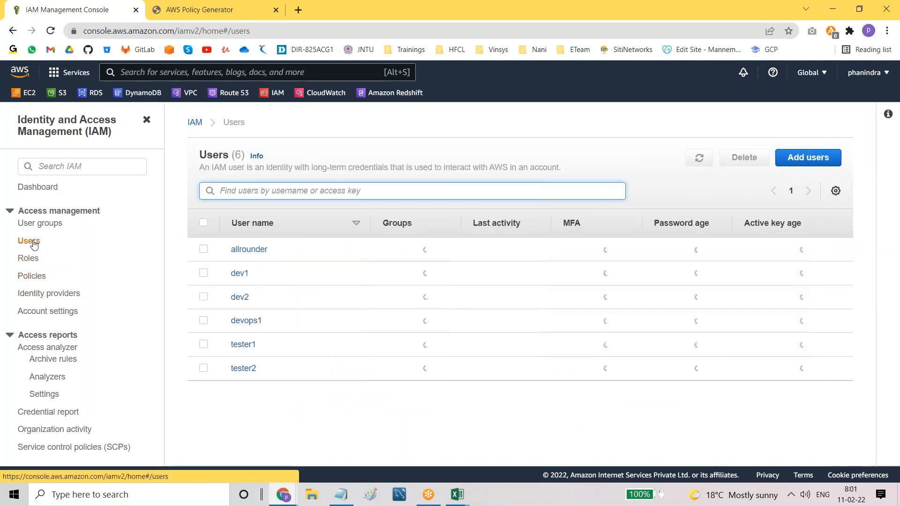
# Step: Open dev1's summary page from the six-user list
pyautogui.click(240, 274)
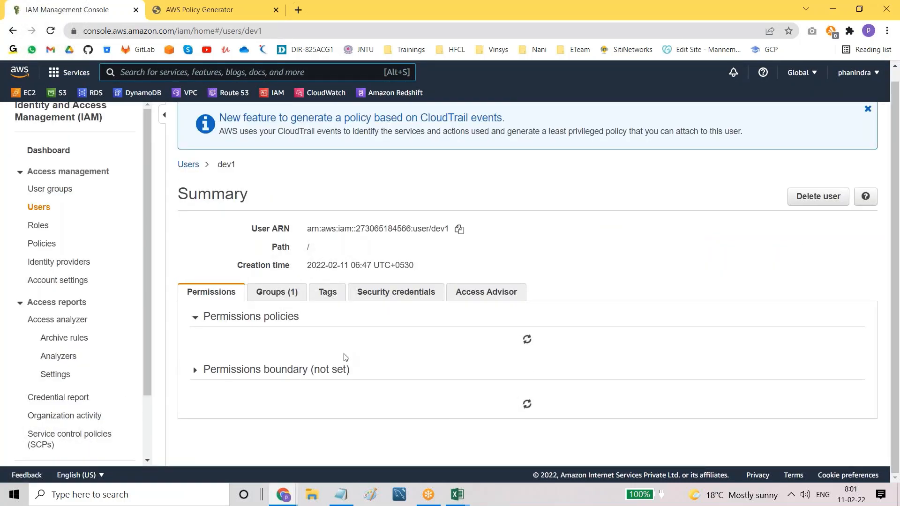
pyautogui.scroll(-1, 345, 358)
# Step: Expand dev1's permissions table to all seven policies and close the CloudTrail banner
pyautogui.scroll(-3, 345, 358)
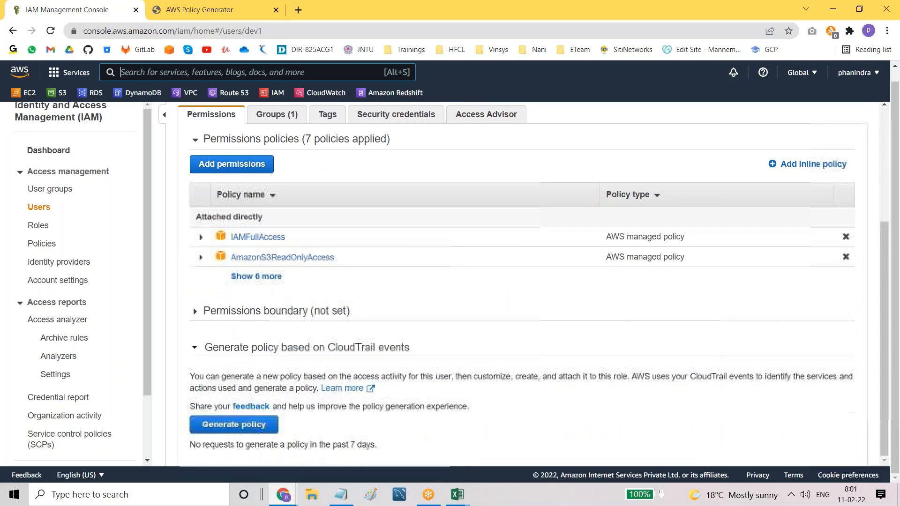
pyautogui.click(257, 277)
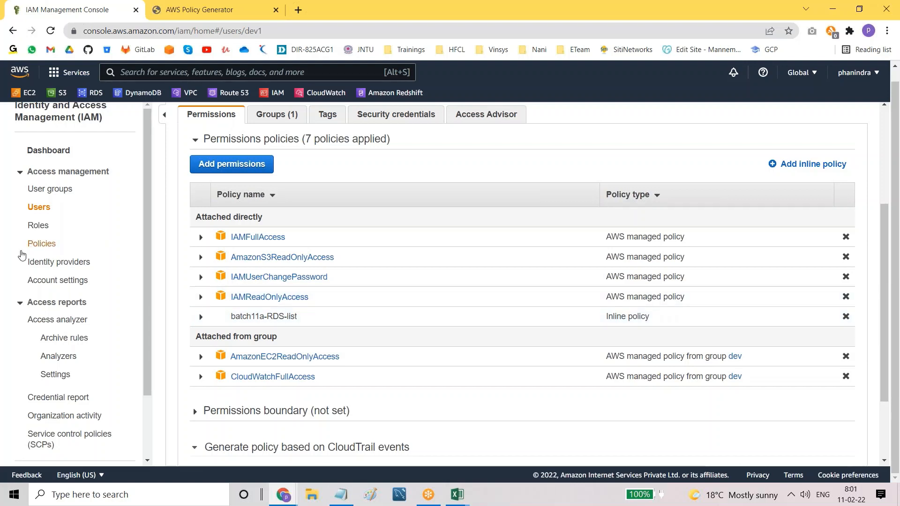
pyautogui.click(46, 243)
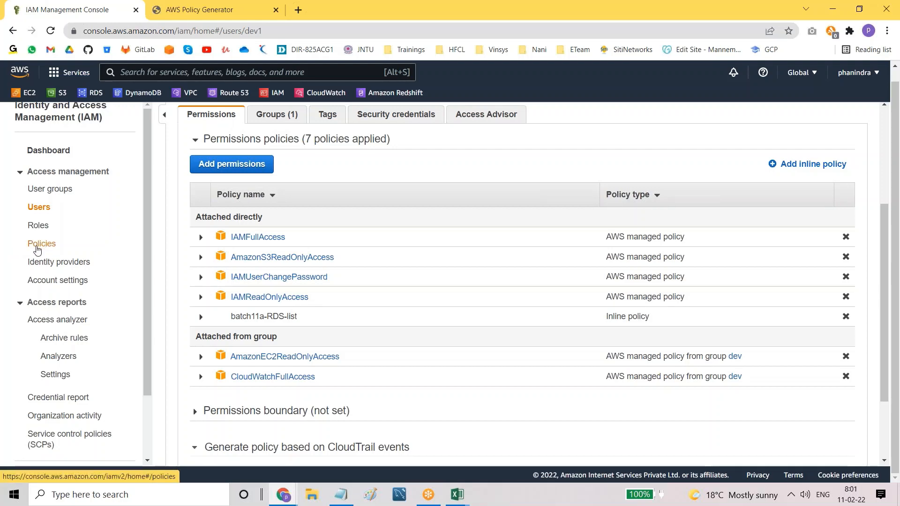
pyautogui.scroll(-1, 516, 281)
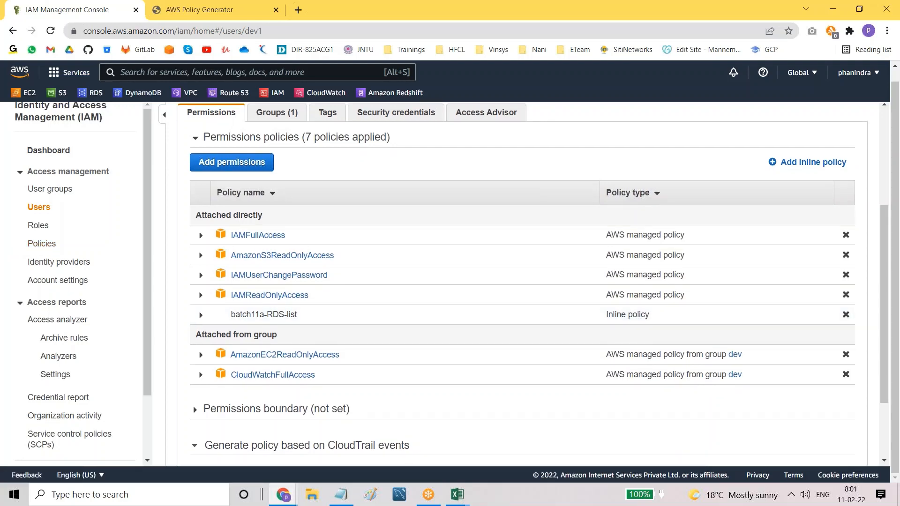
pyautogui.scroll(5, 516, 284)
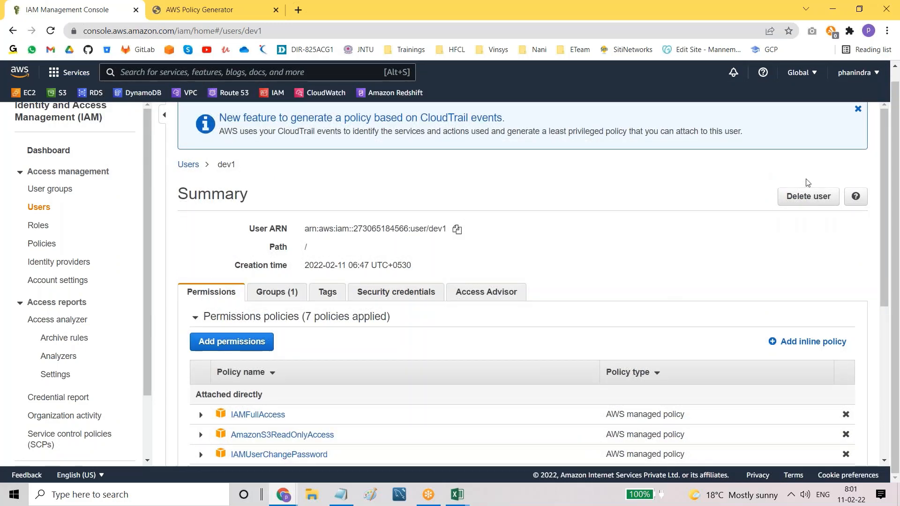
pyautogui.click(858, 110)
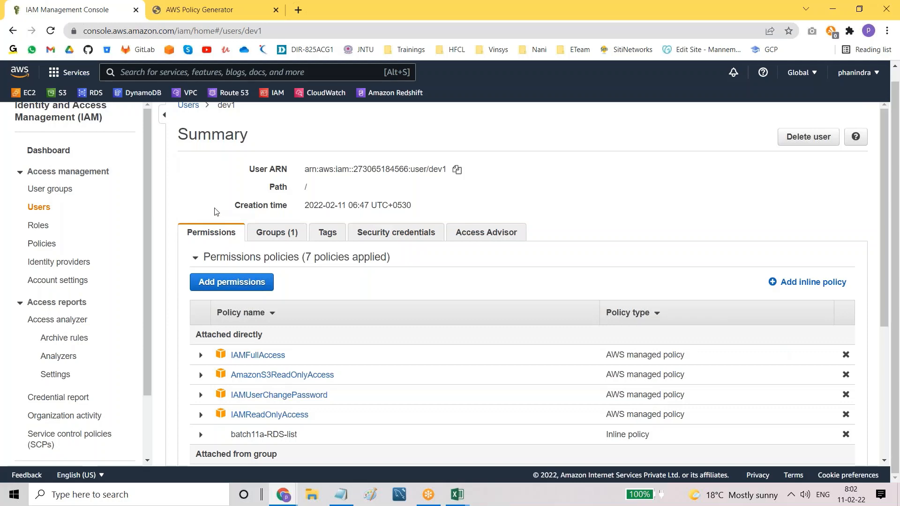
pyautogui.scroll(1, 216, 212)
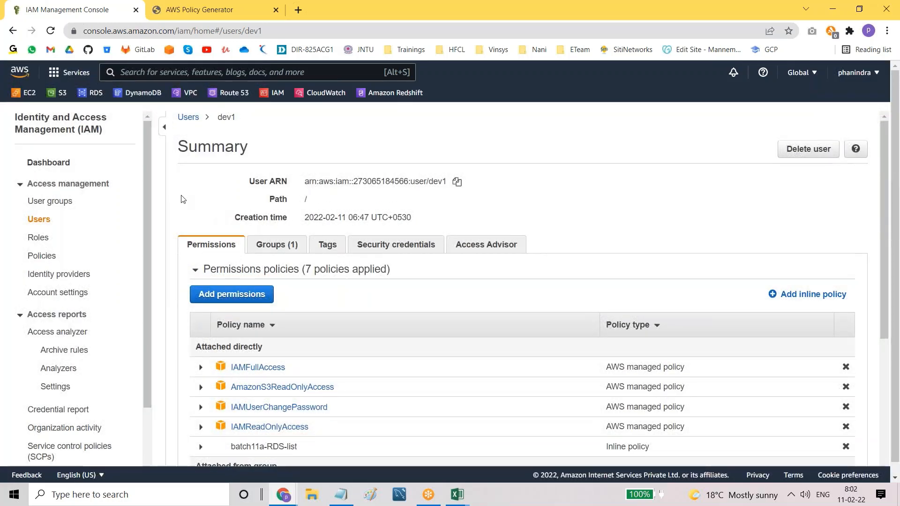
# Step: Under MFA in the notes, add 'Paassword Policy ( 1 upper case, 1 lowes case, 8 char lenghth)'
pyautogui.click(340, 496)
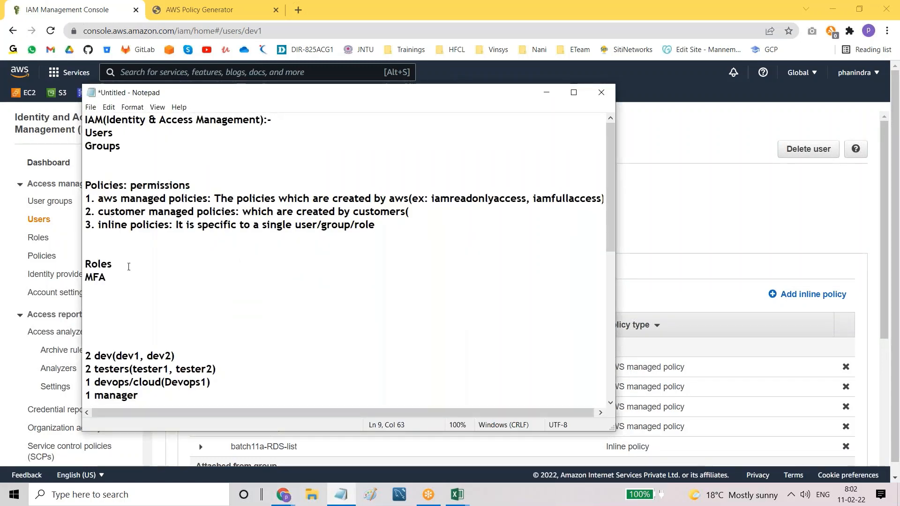
pyautogui.moveTo(85, 263); pyautogui.dragTo(109, 280)
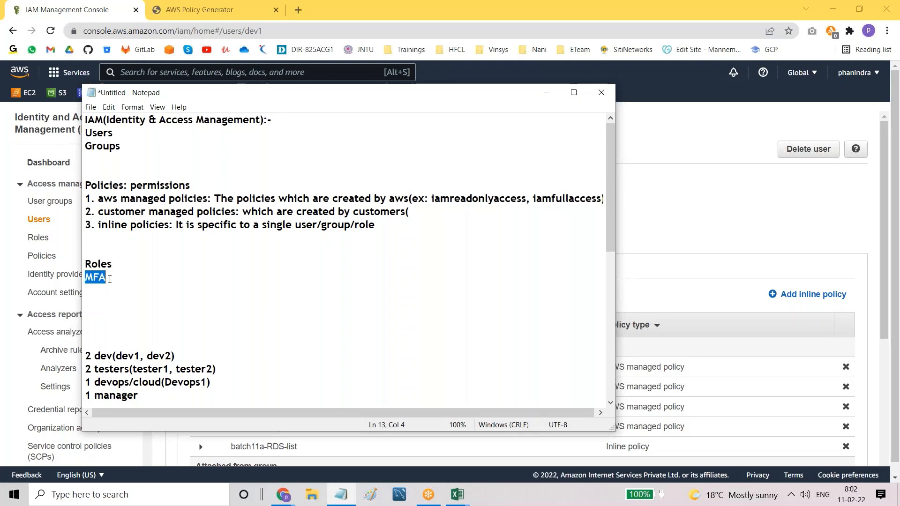
pyautogui.click(129, 285)
pyautogui.write('Pa')
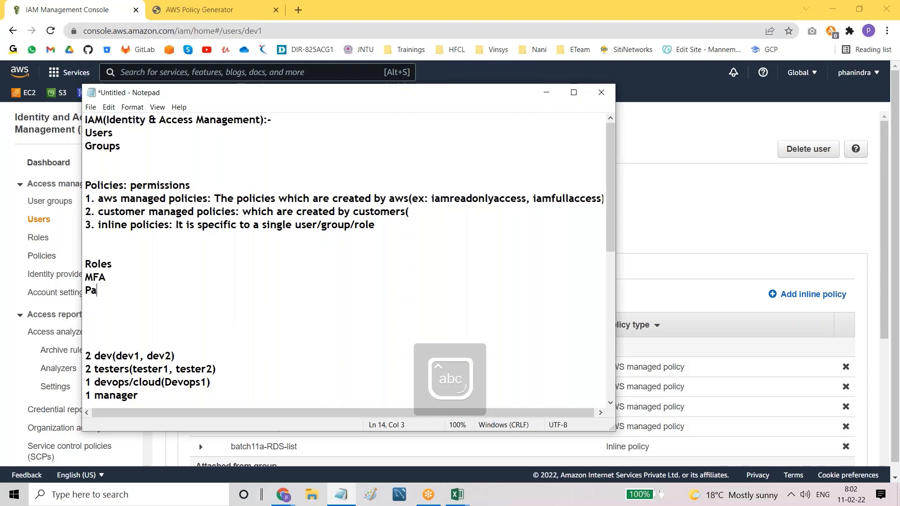
pyautogui.write('assword')
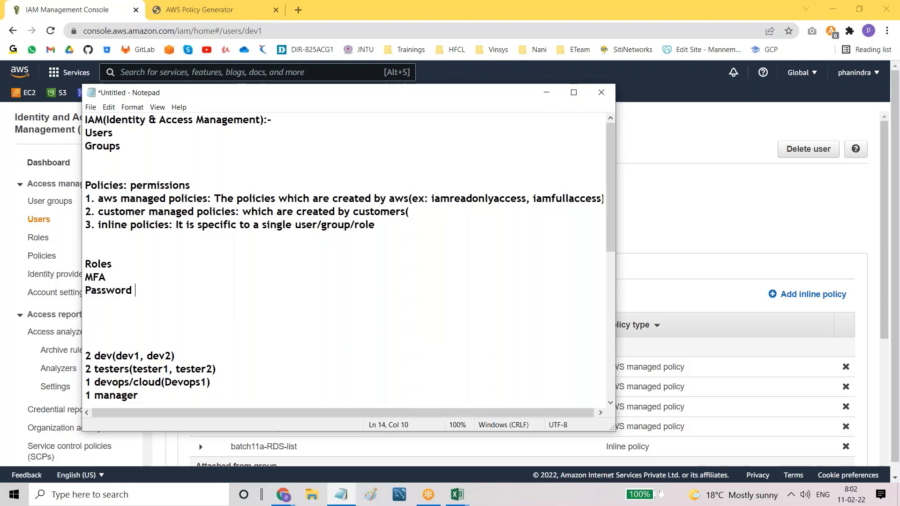
pyautogui.write(' Policy')
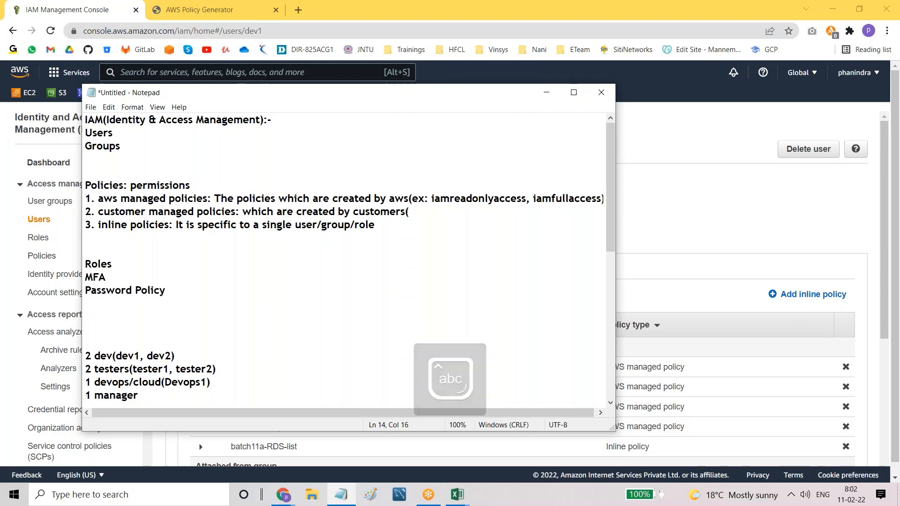
pyautogui.moveTo(89, 289); pyautogui.dragTo(167, 289)
pyautogui.click(198, 298)
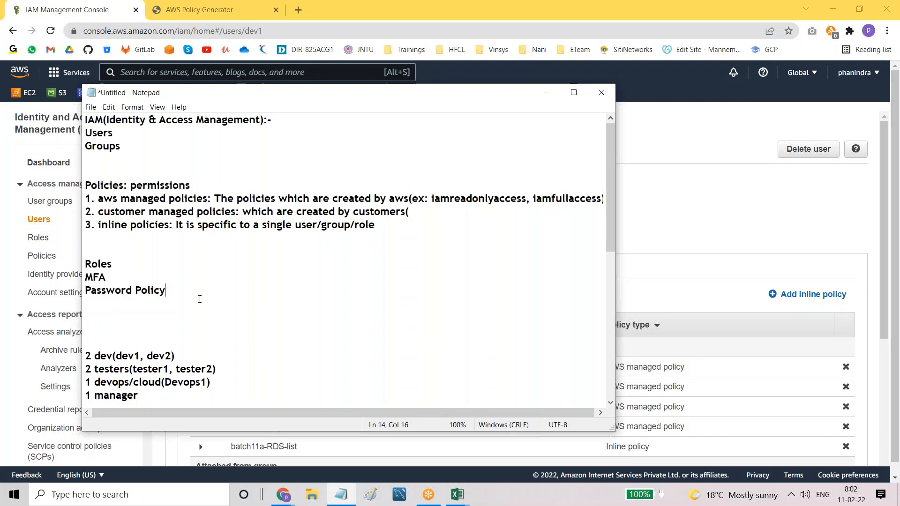
pyautogui.write('(')
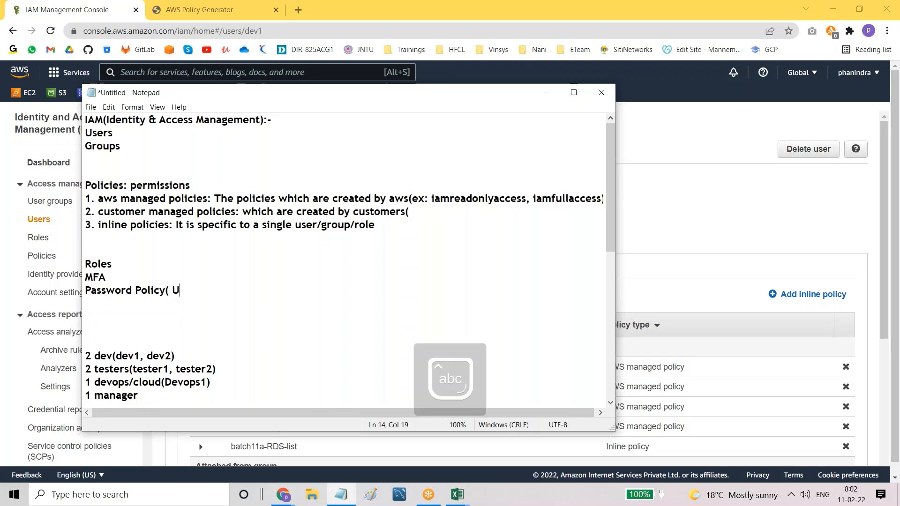
pyautogui.write(' 1 upper')
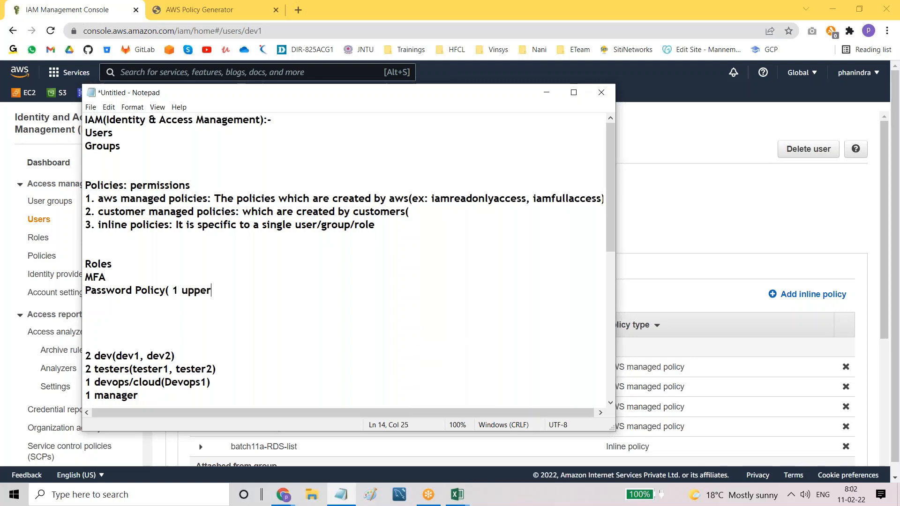
pyautogui.write(' case, 1 lowes case')
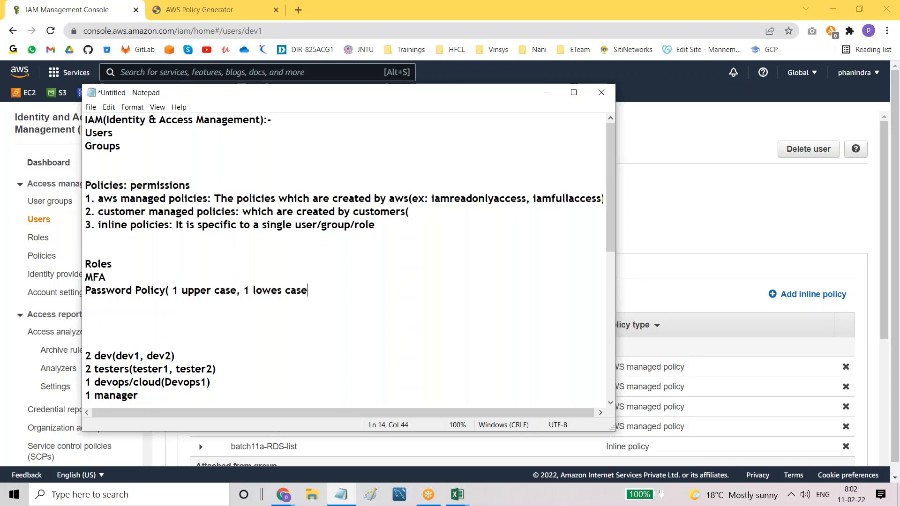
pyautogui.write(', 8 char lenghth')
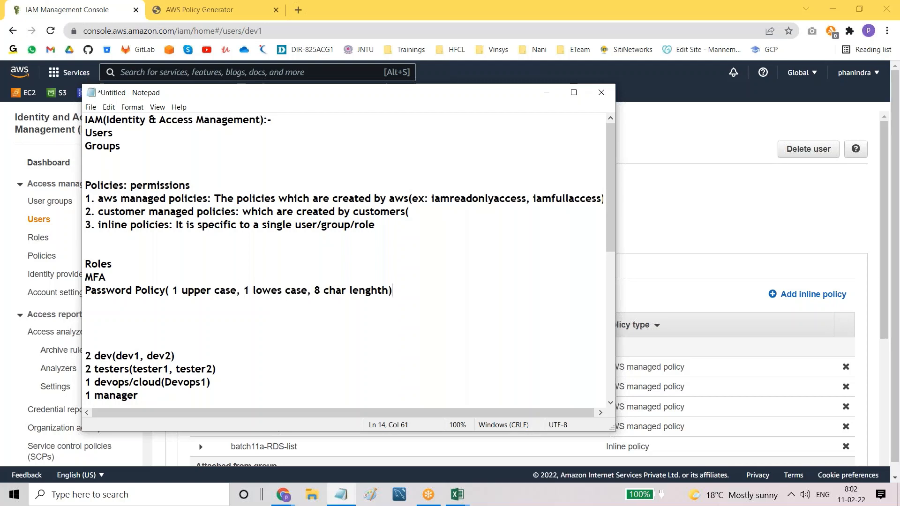
pyautogui.write(')')
# Step: Add a 'Password' line below it and return to the AWS console
pyautogui.press('Return')
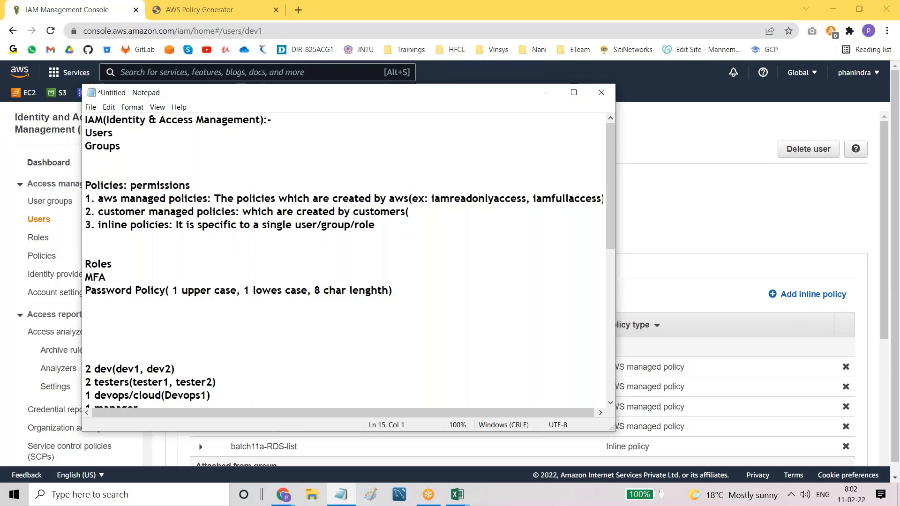
pyautogui.write('Pa')
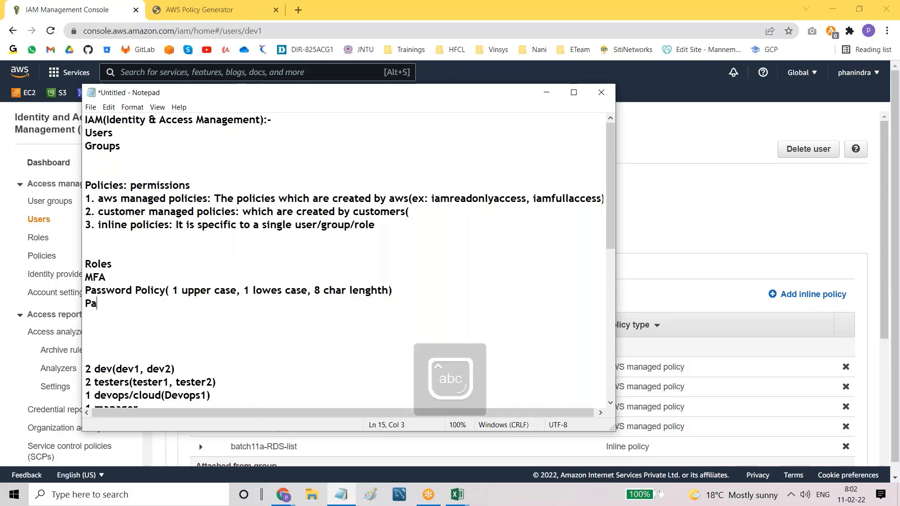
pyautogui.write('ssword')
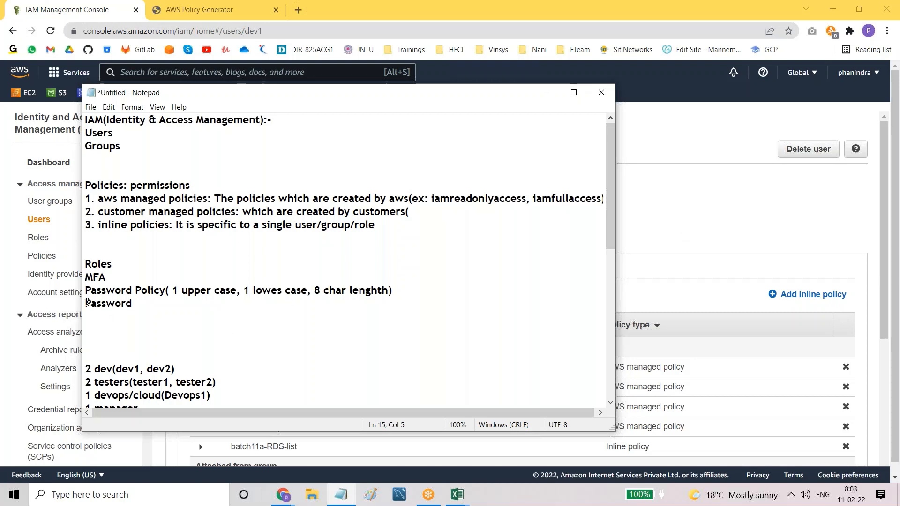
pyautogui.moveTo(88, 302); pyautogui.dragTo(132, 303)
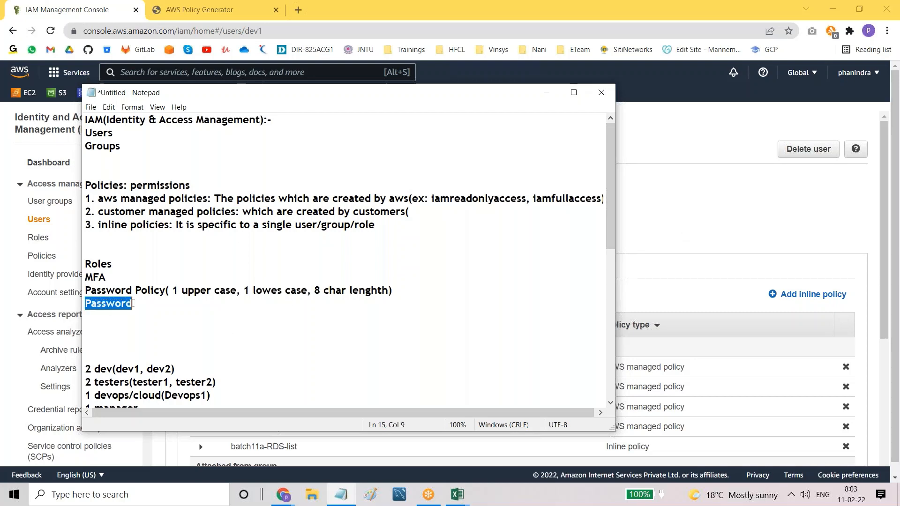
pyautogui.click(677, 216)
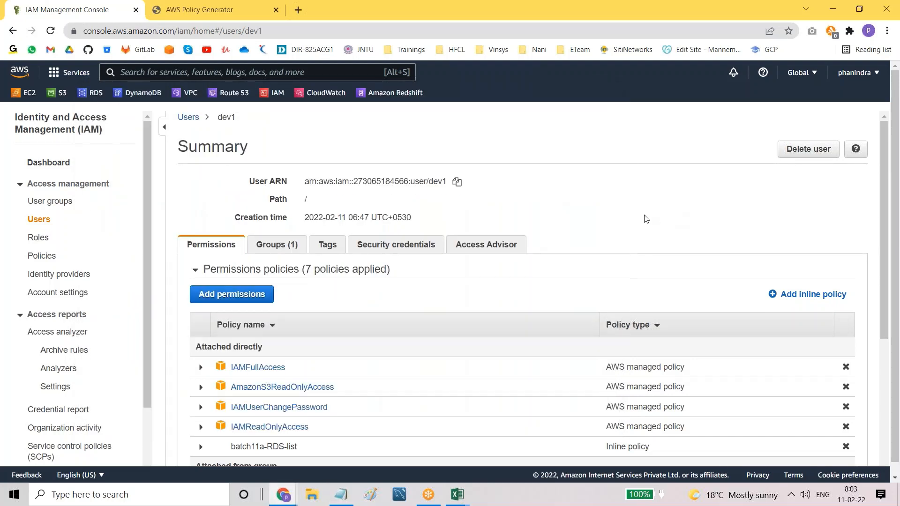
# Step: Check dev1's security credentials (console password enabled, no MFA), then go to Users
pyautogui.click(401, 248)
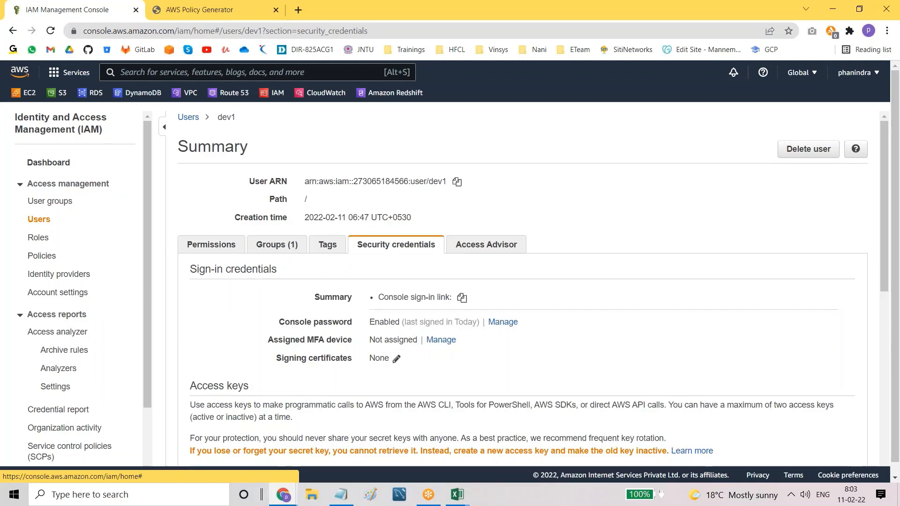
pyautogui.scroll(-2, 328, 282)
pyautogui.moveTo(284, 224); pyautogui.dragTo(367, 225)
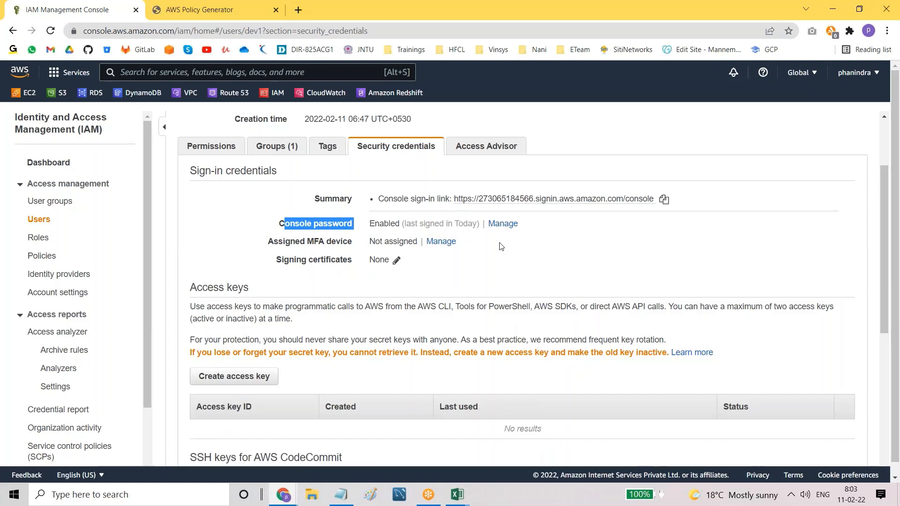
pyautogui.scroll(2, 500, 249)
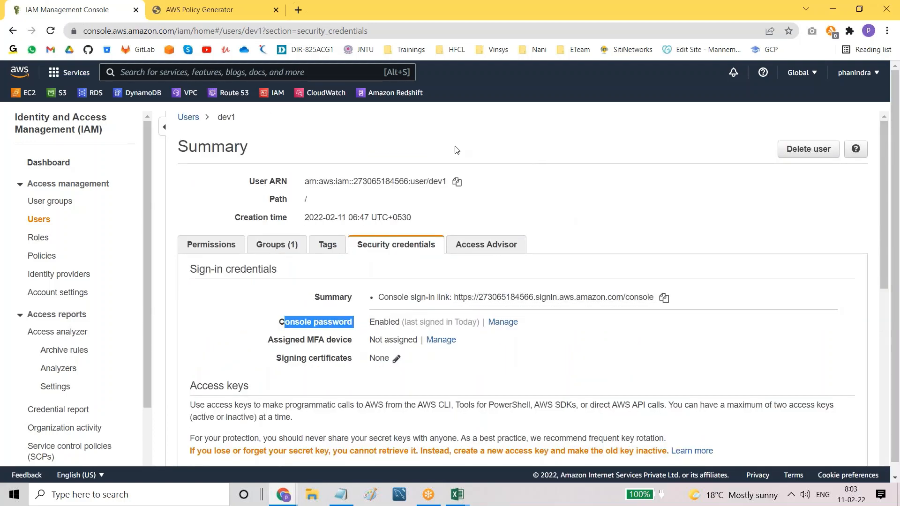
pyautogui.click(45, 220)
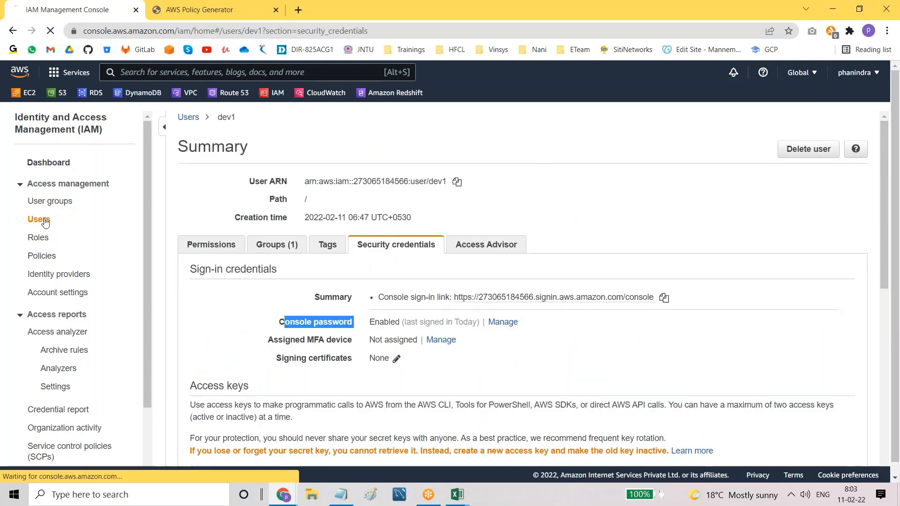
# Step: Close the AWS Policy Generator tab and return to the loaded IAM Users list
pyautogui.click(209, 10)
pyautogui.click(276, 10)
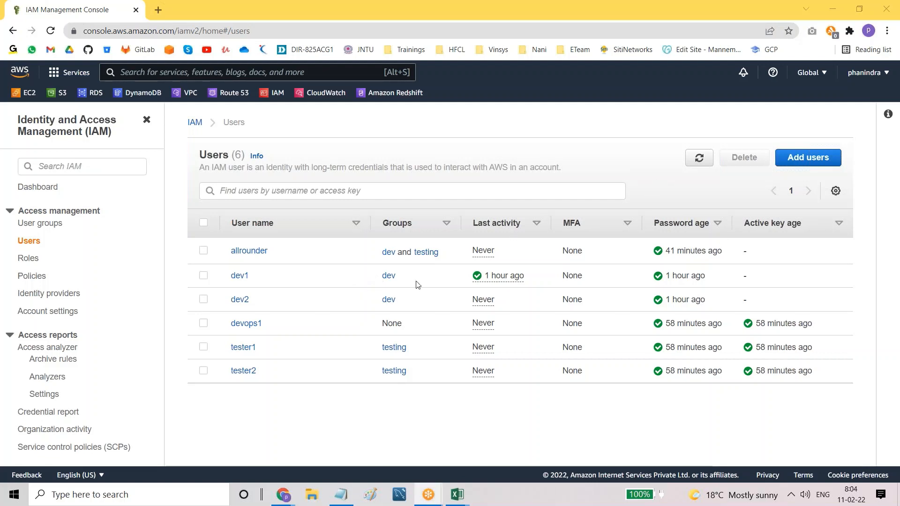
pyautogui.click(460, 297)
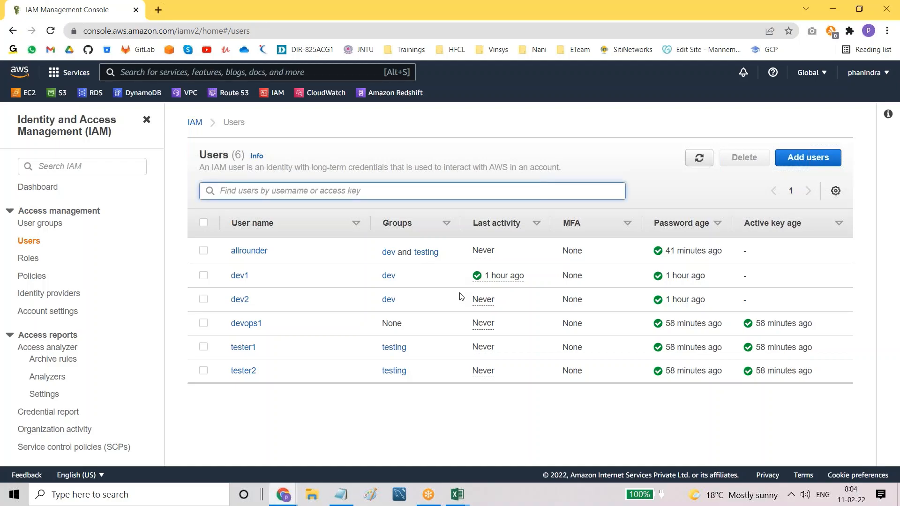